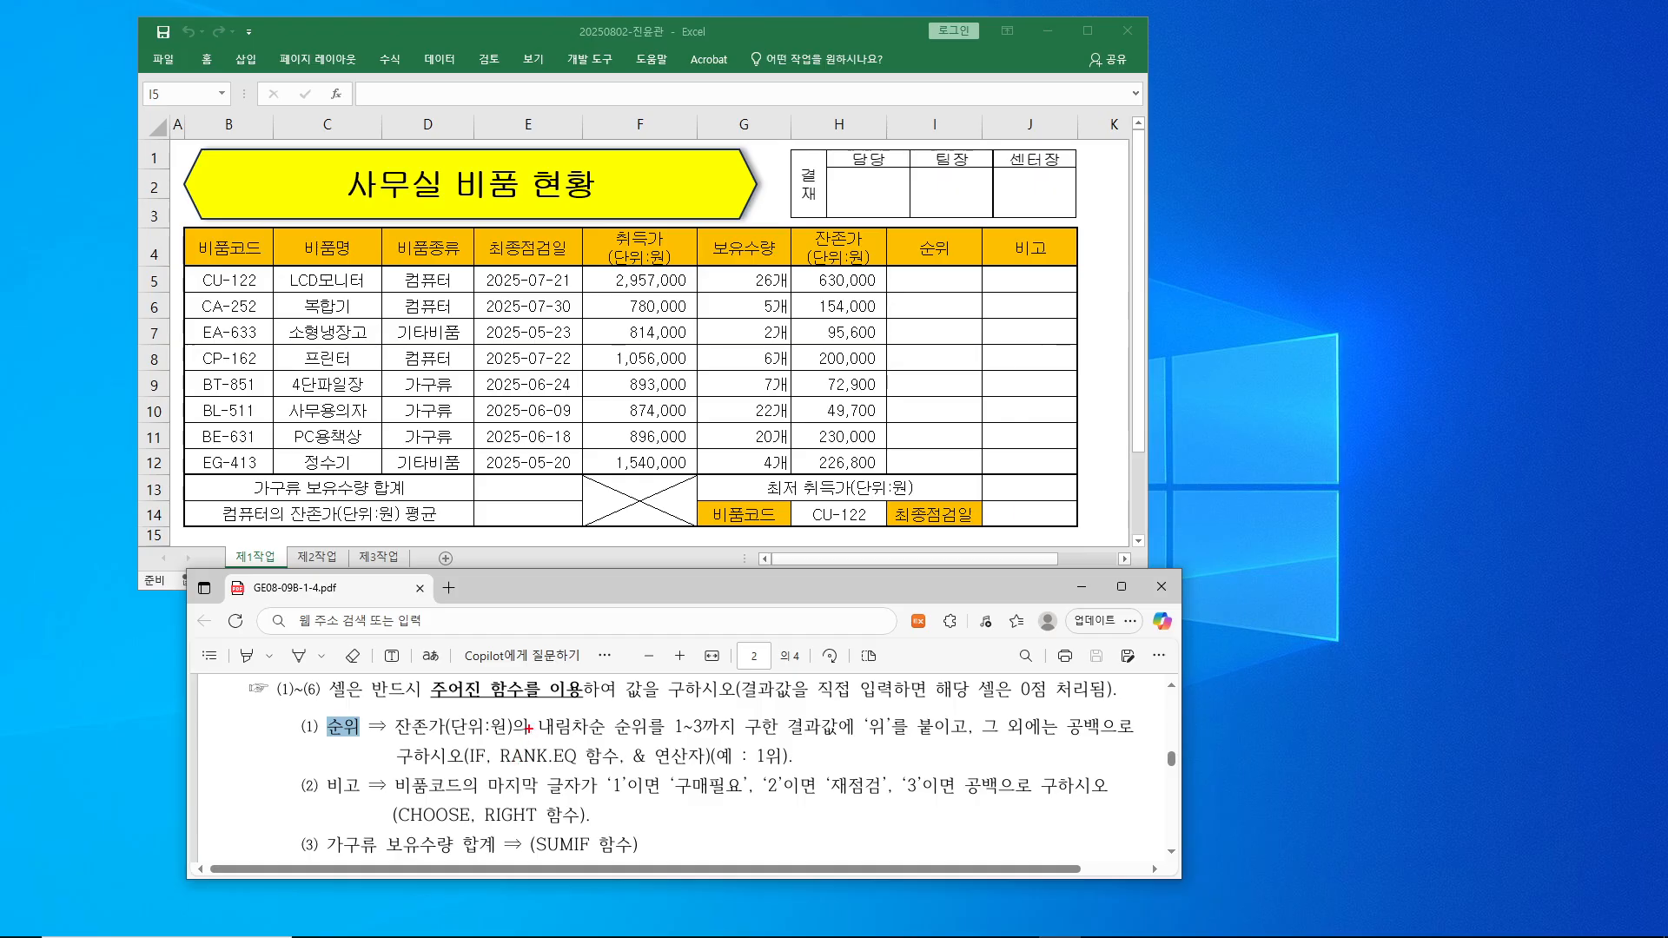
pyautogui.moveTo(527, 713); pyautogui.dragTo(599, 745)
pyautogui.moveTo(398, 463)
pyautogui.mouseDown()
pyautogui.moveTo(1052, 747)
pyautogui.moveTo(991, 763)
pyautogui.mouseUp()
pyautogui.moveTo(429, 483)
pyautogui.mouseDown()
pyautogui.moveTo(425, 647)
pyautogui.moveTo(500, 624)
pyautogui.moveTo(518, 653)
pyautogui.moveTo(586, 638)
pyautogui.moveTo(597, 648)
pyautogui.moveTo(571, 670)
pyautogui.mouseUp()
pyautogui.click(659, 661)
pyautogui.moveTo(688, 673); pyautogui.dragTo(696, 677)
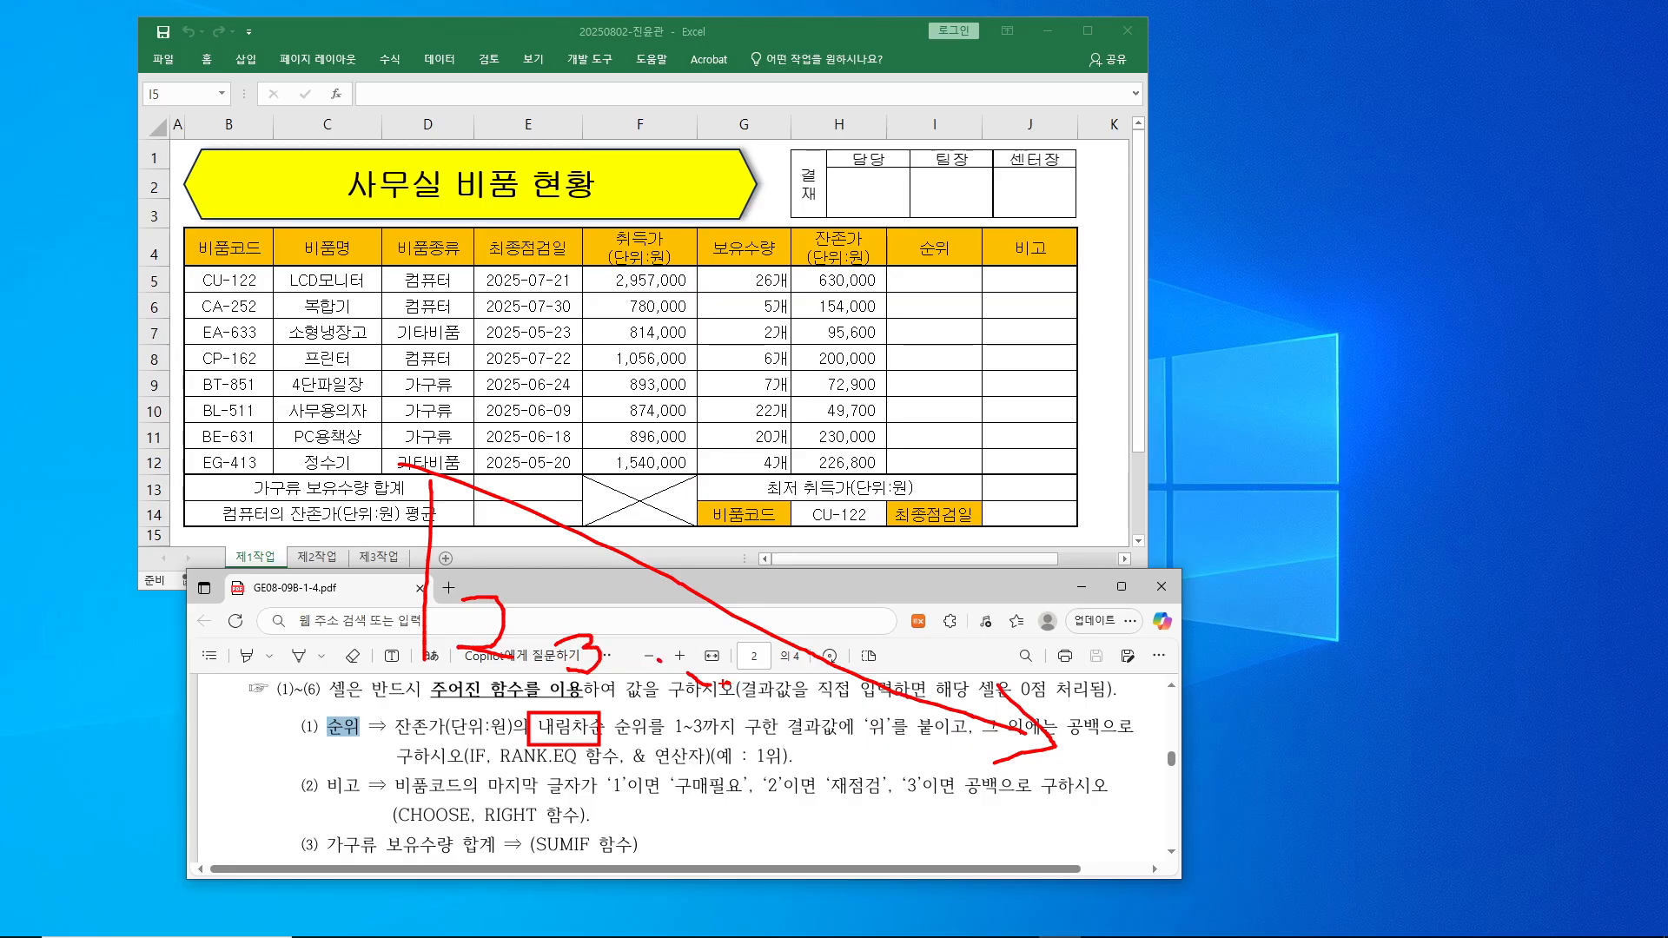
pyautogui.press('Escape')
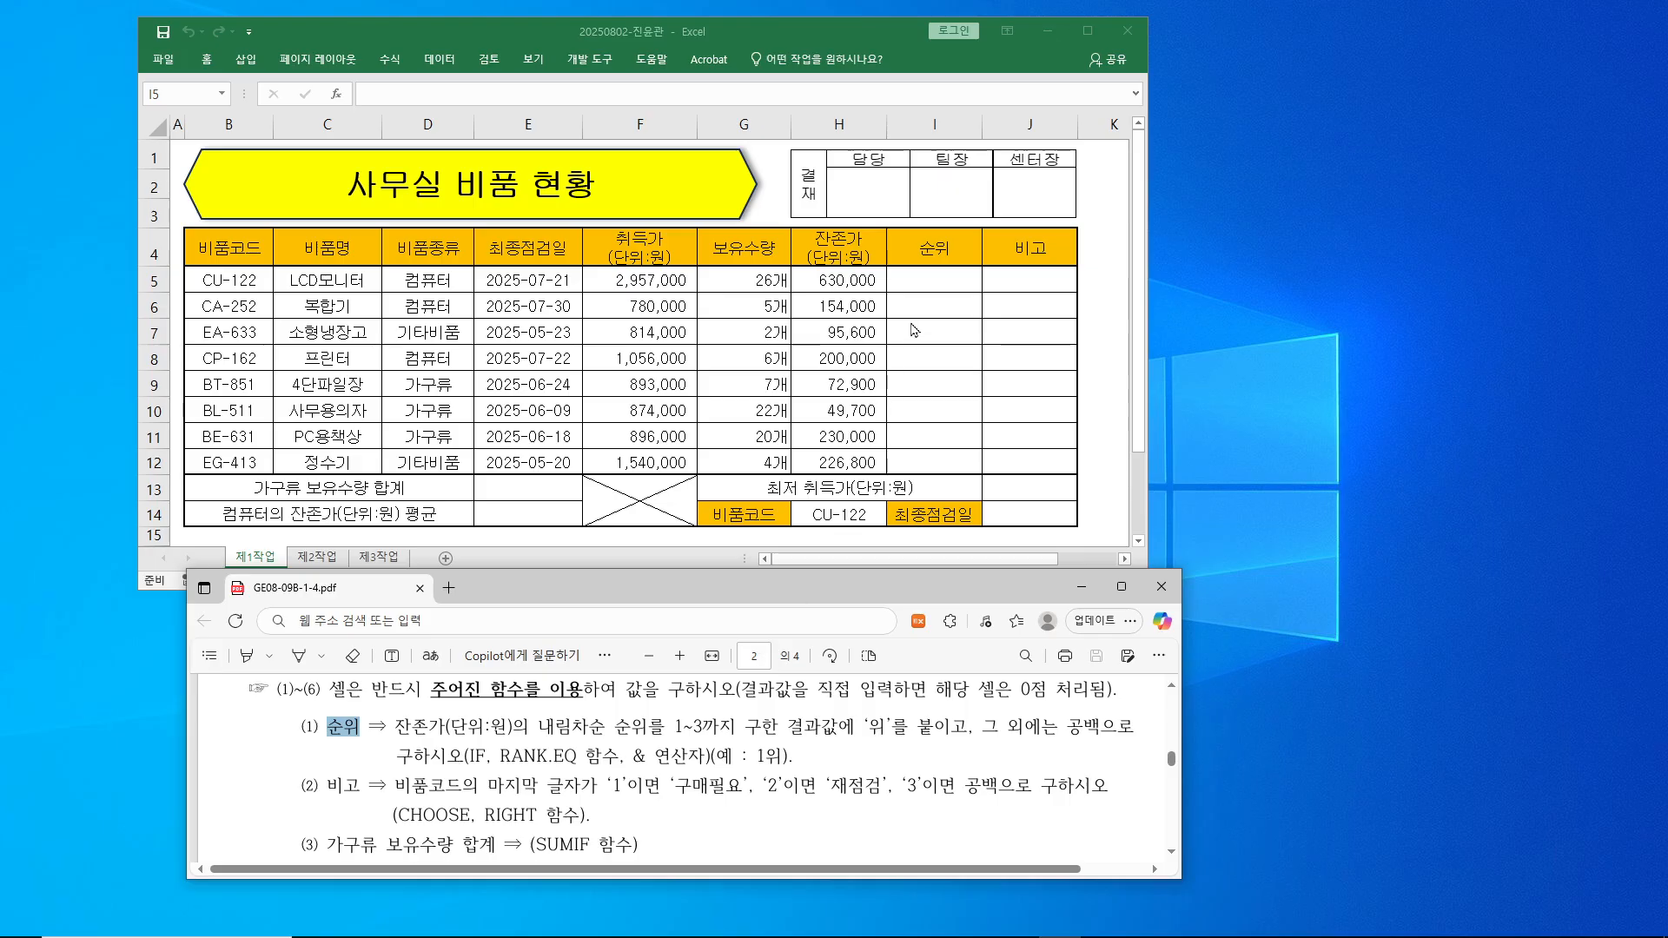
# - Switch to Notepad, delete all its text, and shrink the window and place it over the worksheet's lower part
pyautogui.click(942, 273)
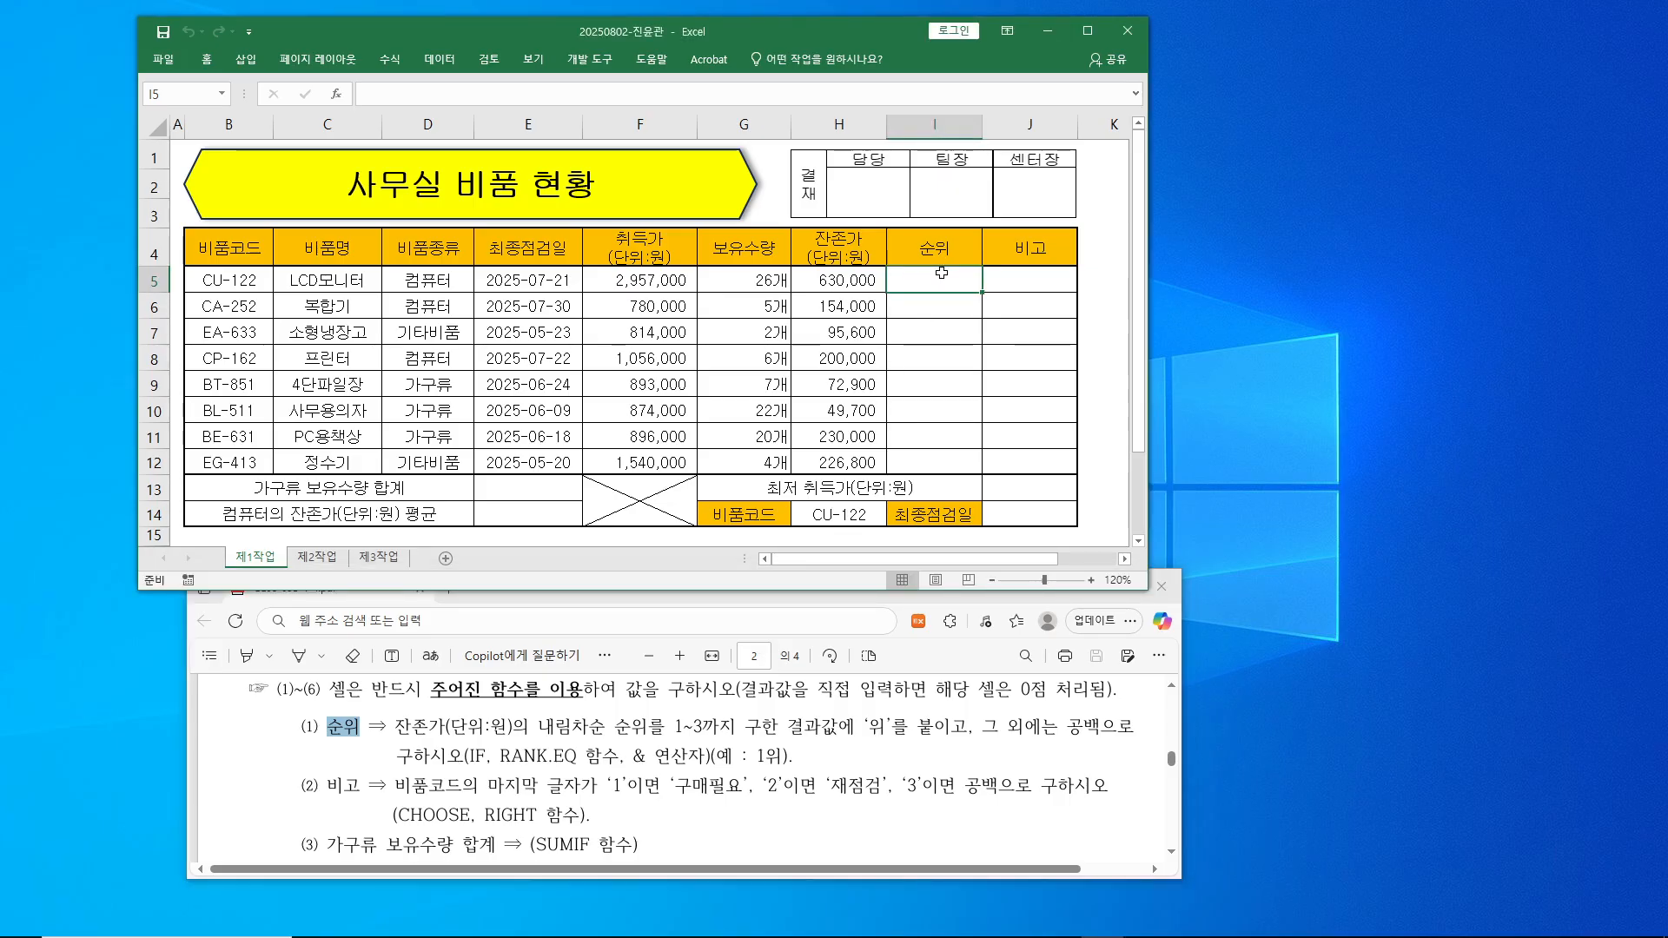
pyautogui.moveTo(889, 931)
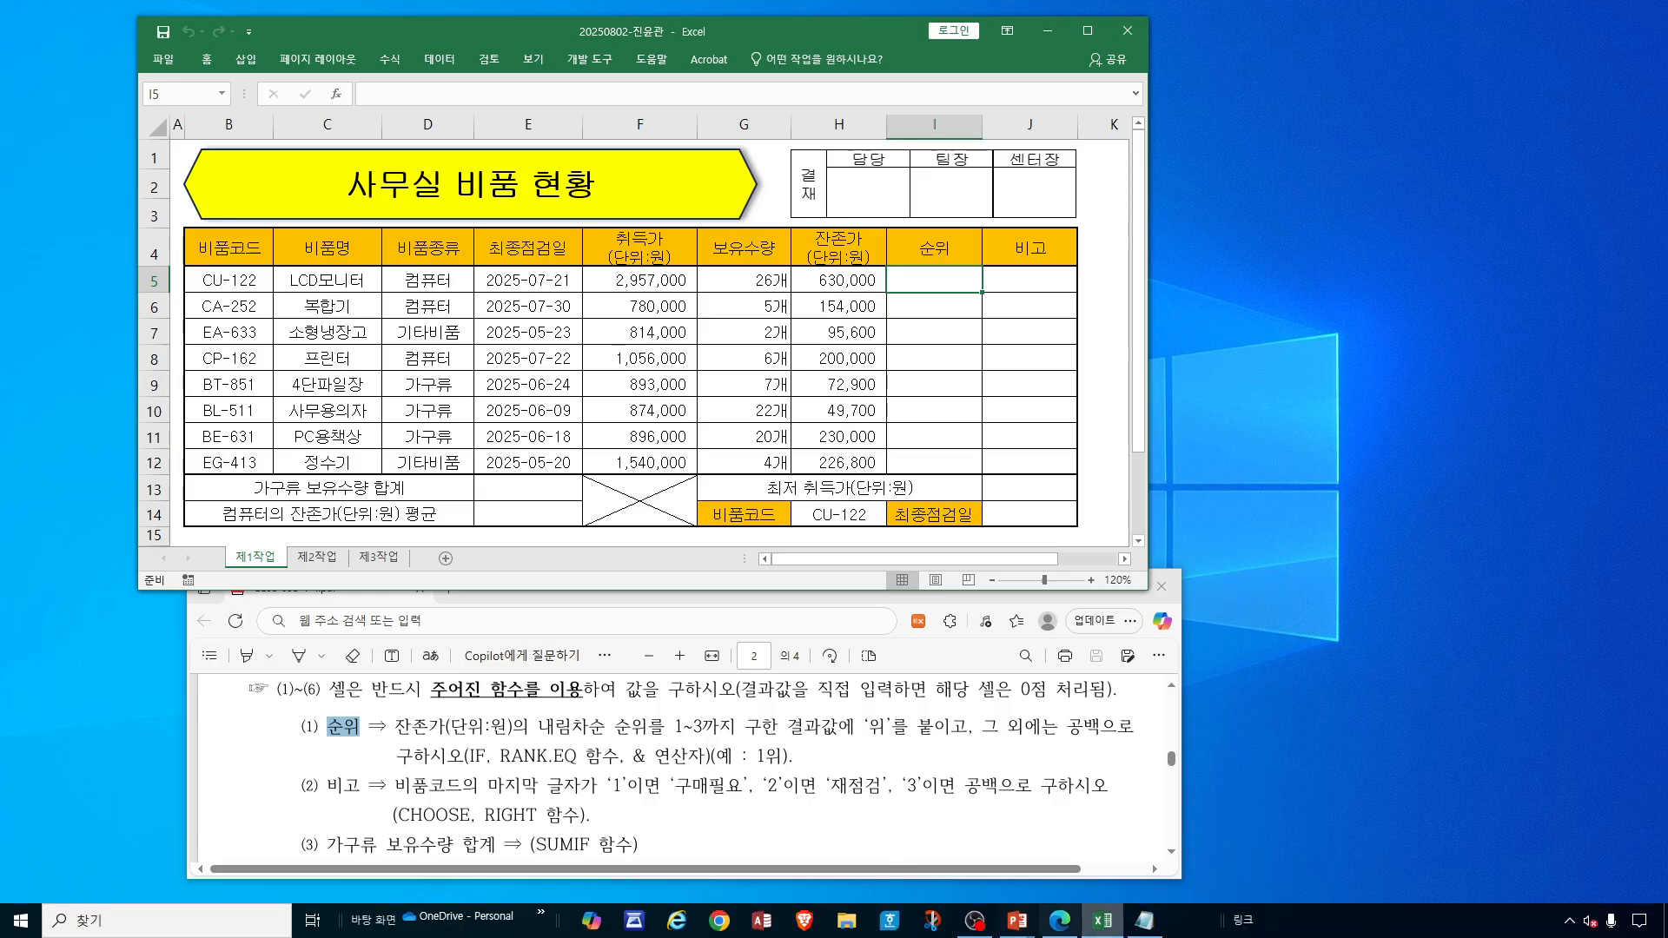
pyautogui.click(1140, 929)
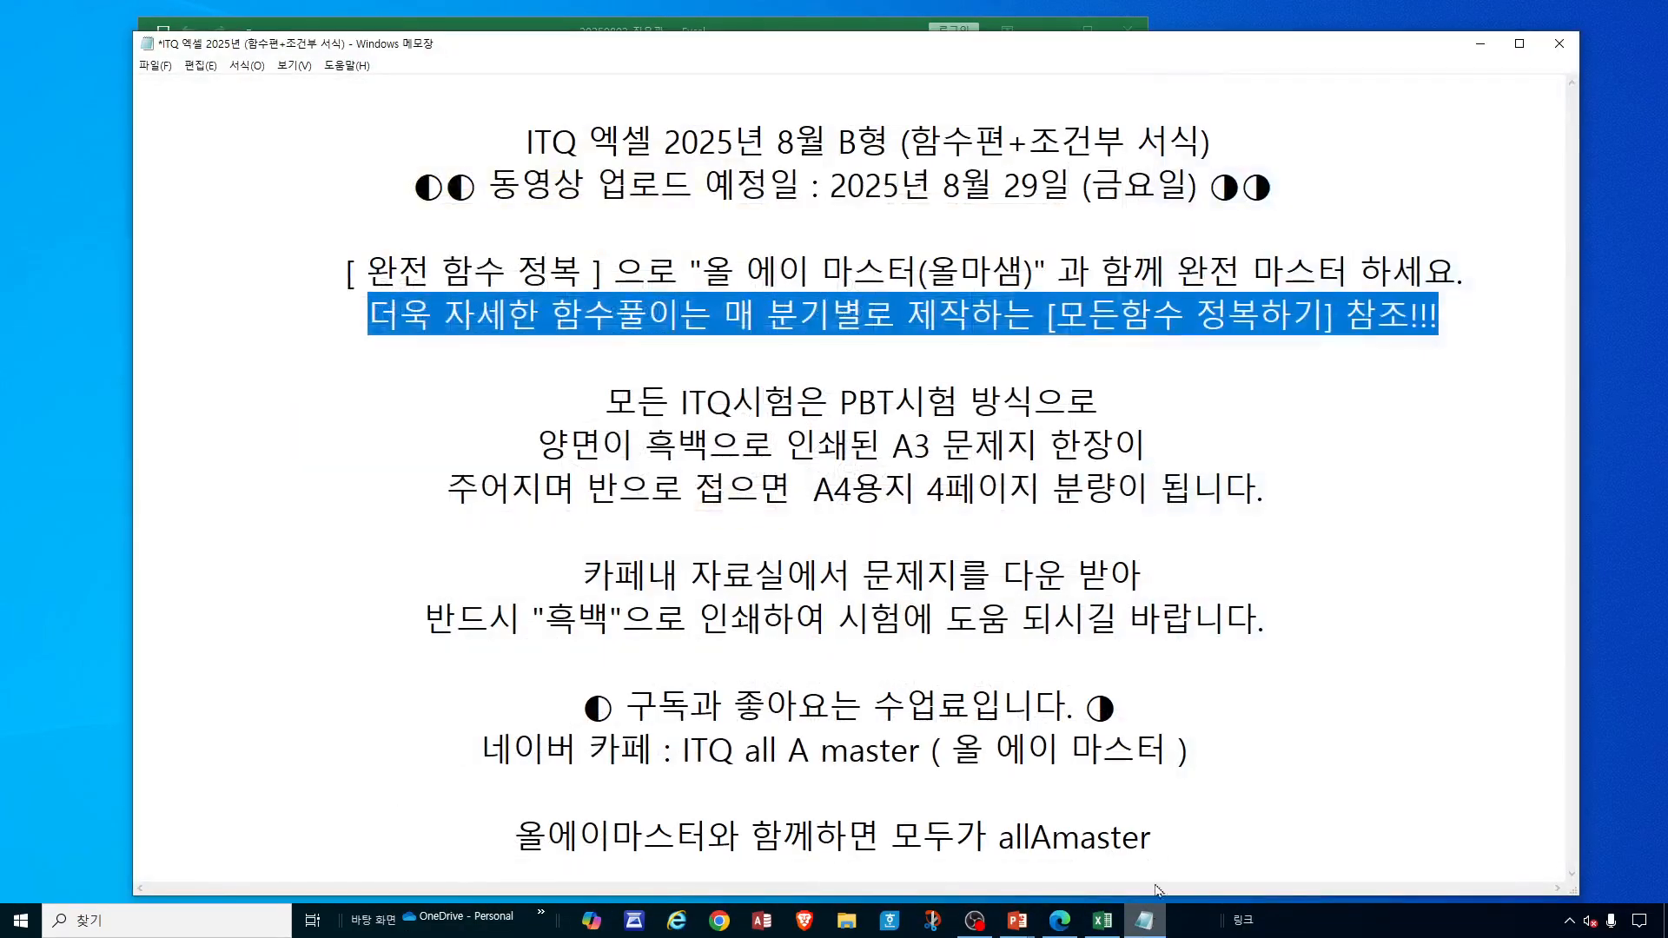
pyautogui.moveTo(1152, 835); pyautogui.dragTo(87, 79)
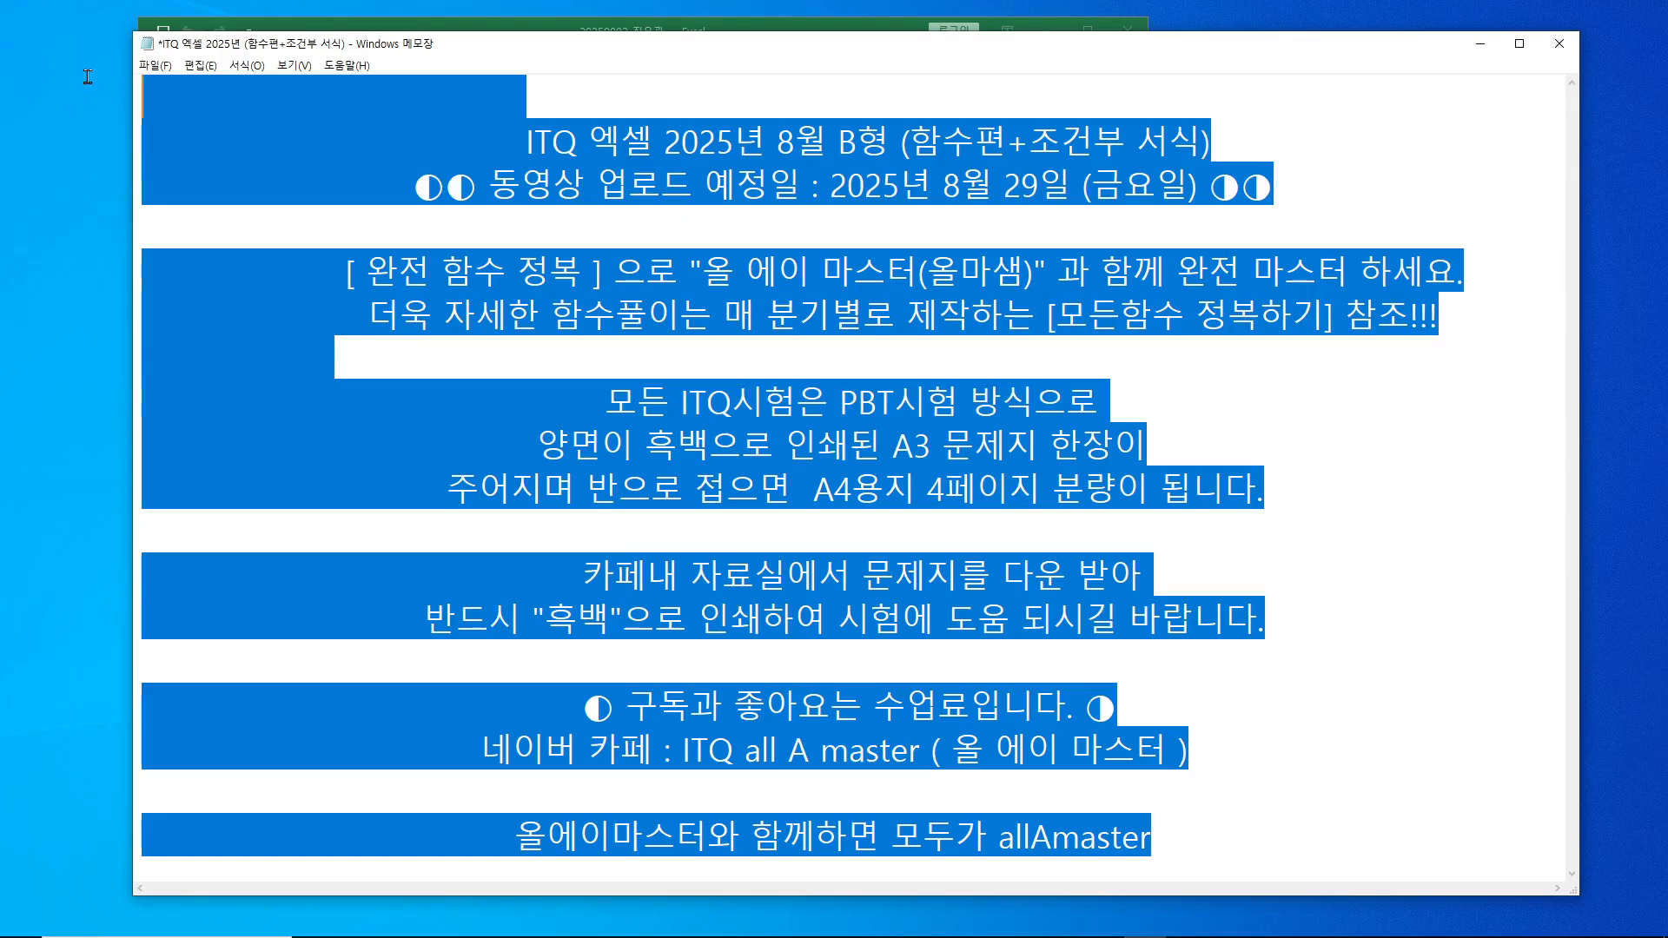
pyautogui.press('Delete')
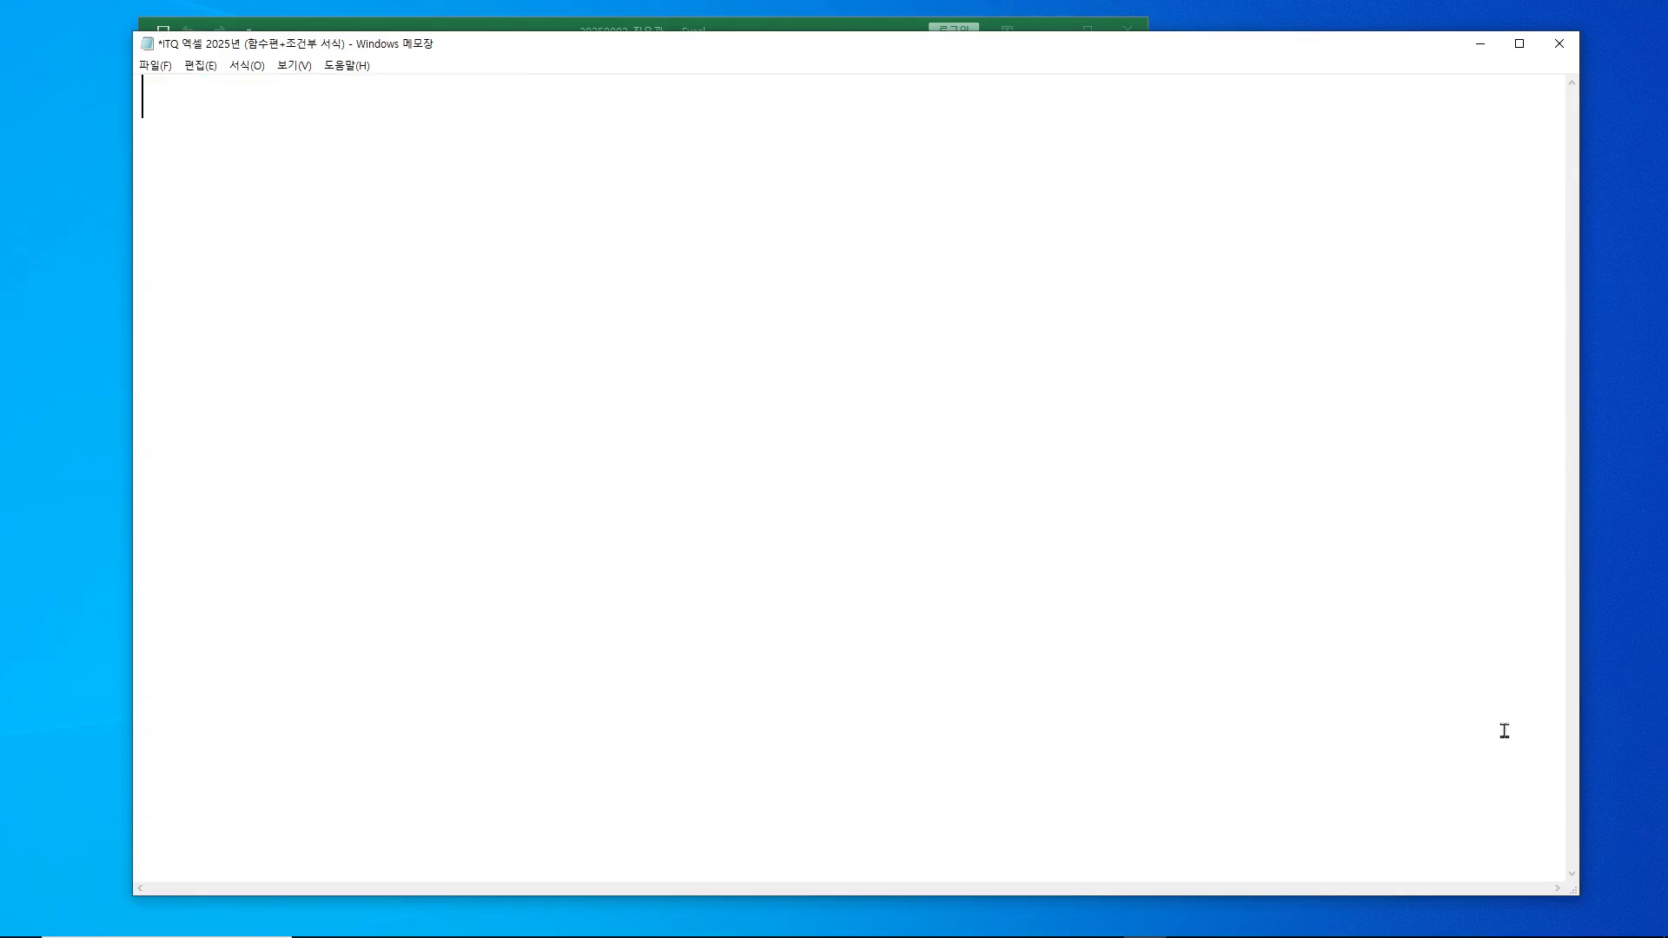
pyautogui.moveTo(1572, 889); pyautogui.dragTo(770, 212)
pyautogui.moveTo(505, 53); pyautogui.dragTo(834, 459)
# - Write the IF syntax note "=IF( 조건, 값1, 값2 )" as the first line
pyautogui.write('=')
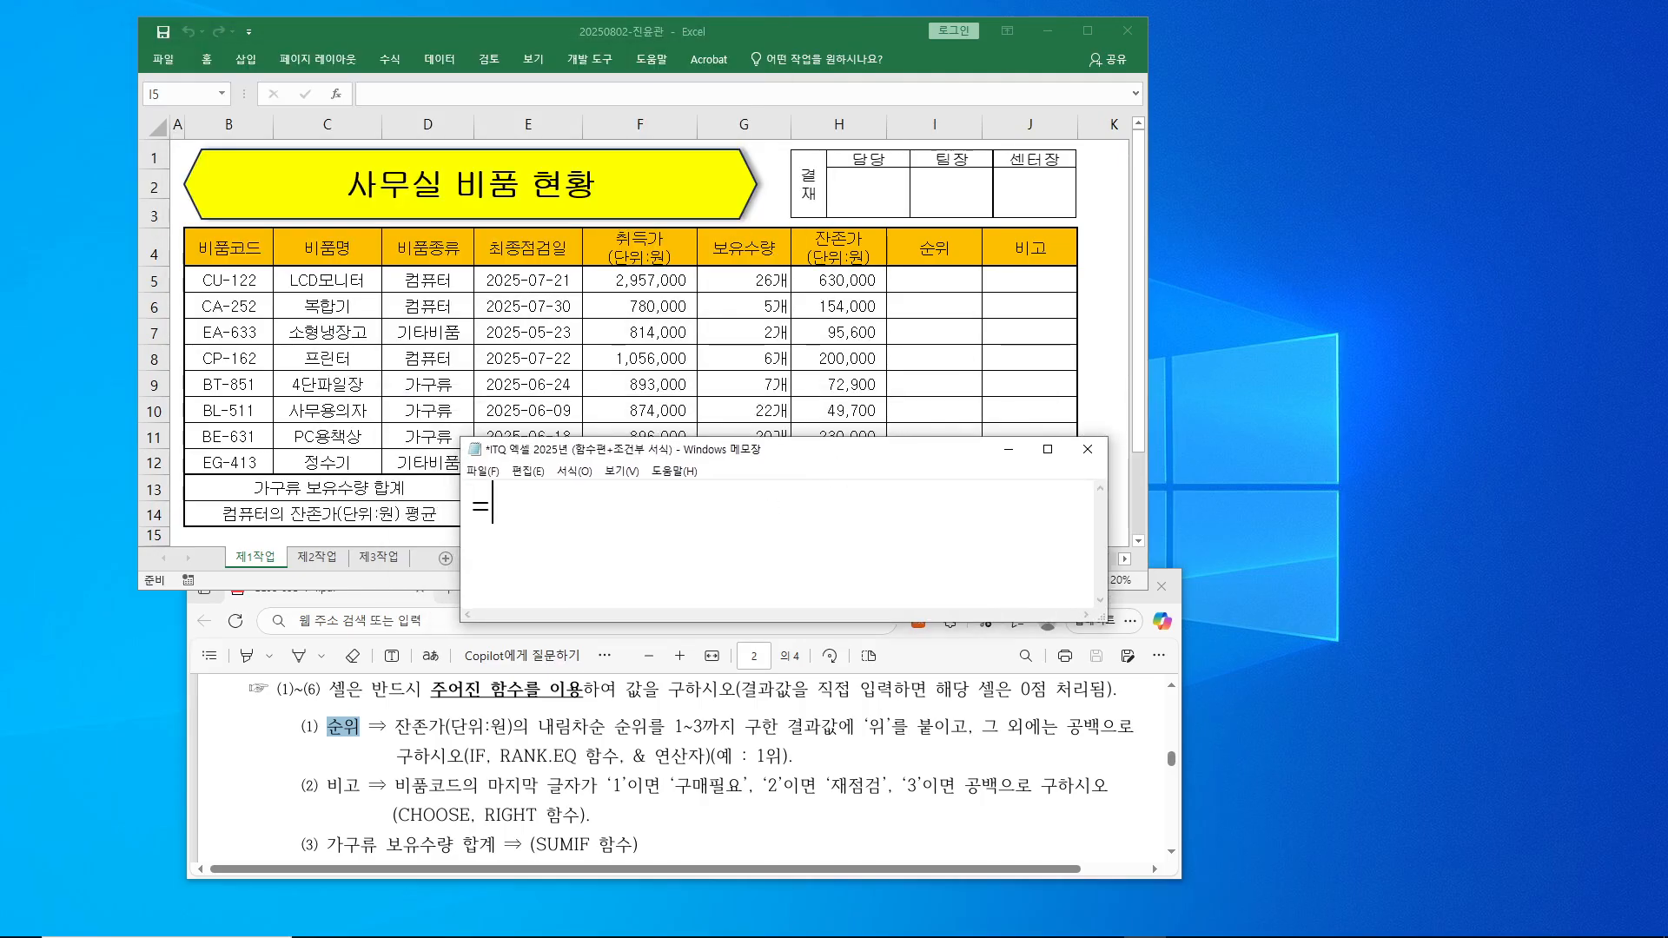
pyautogui.write('ㅑ')
pyautogui.press('Hangul')
pyautogui.press('BackSpace')
pyautogui.write('IF( 조건')
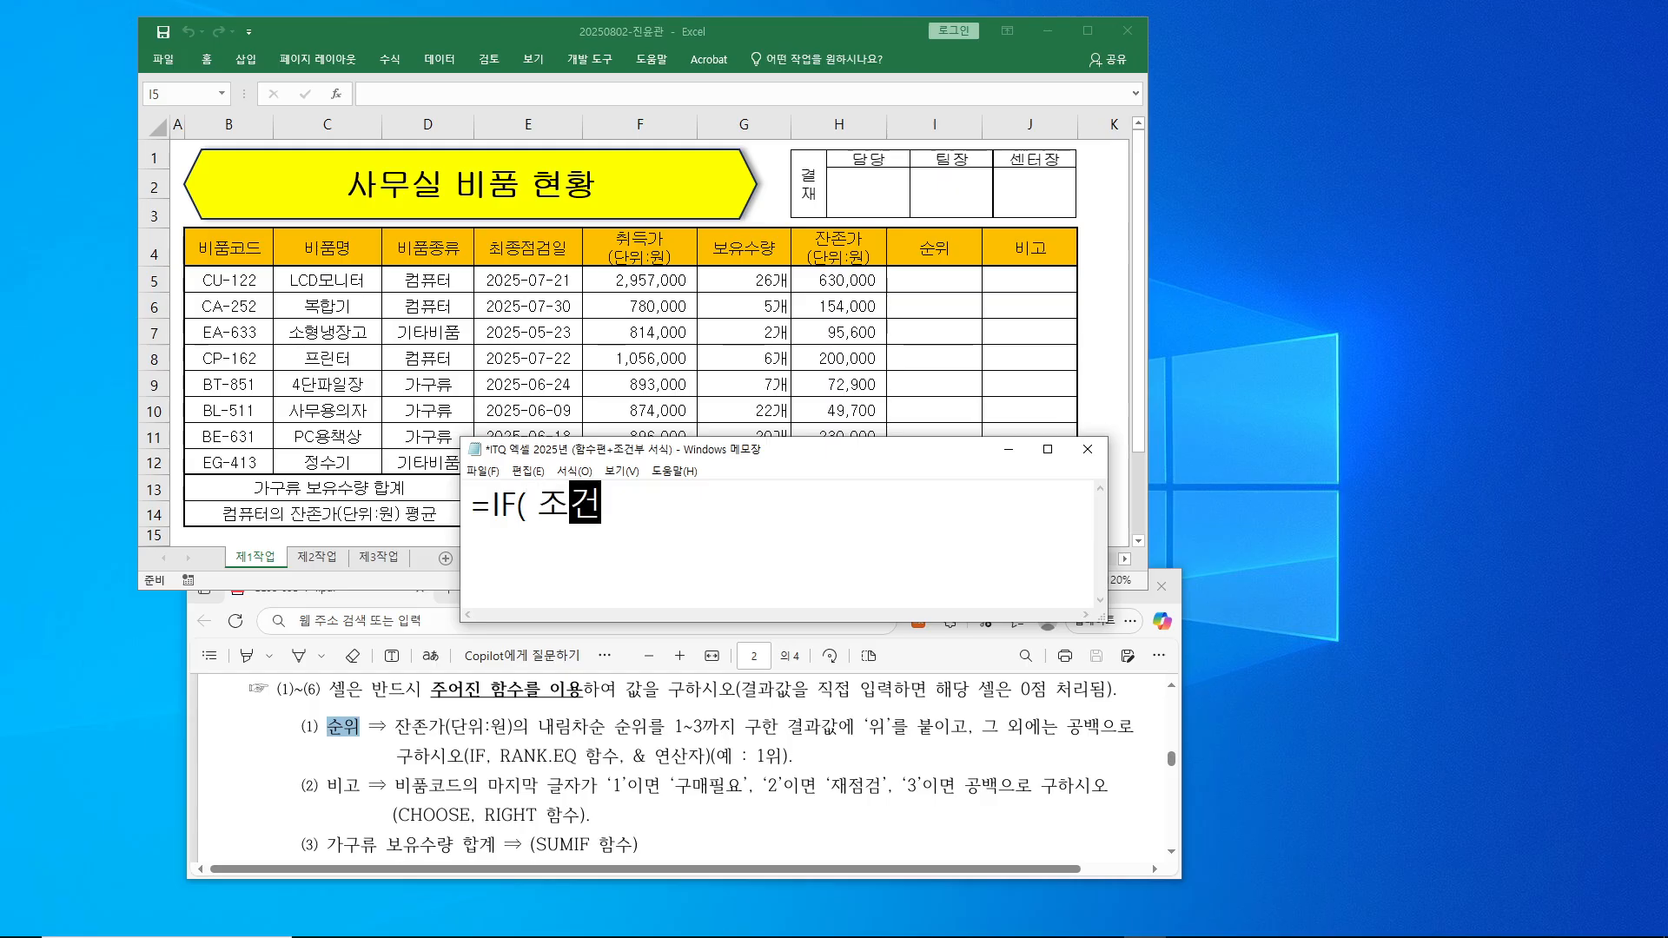
pyautogui.write(', 값1, ')
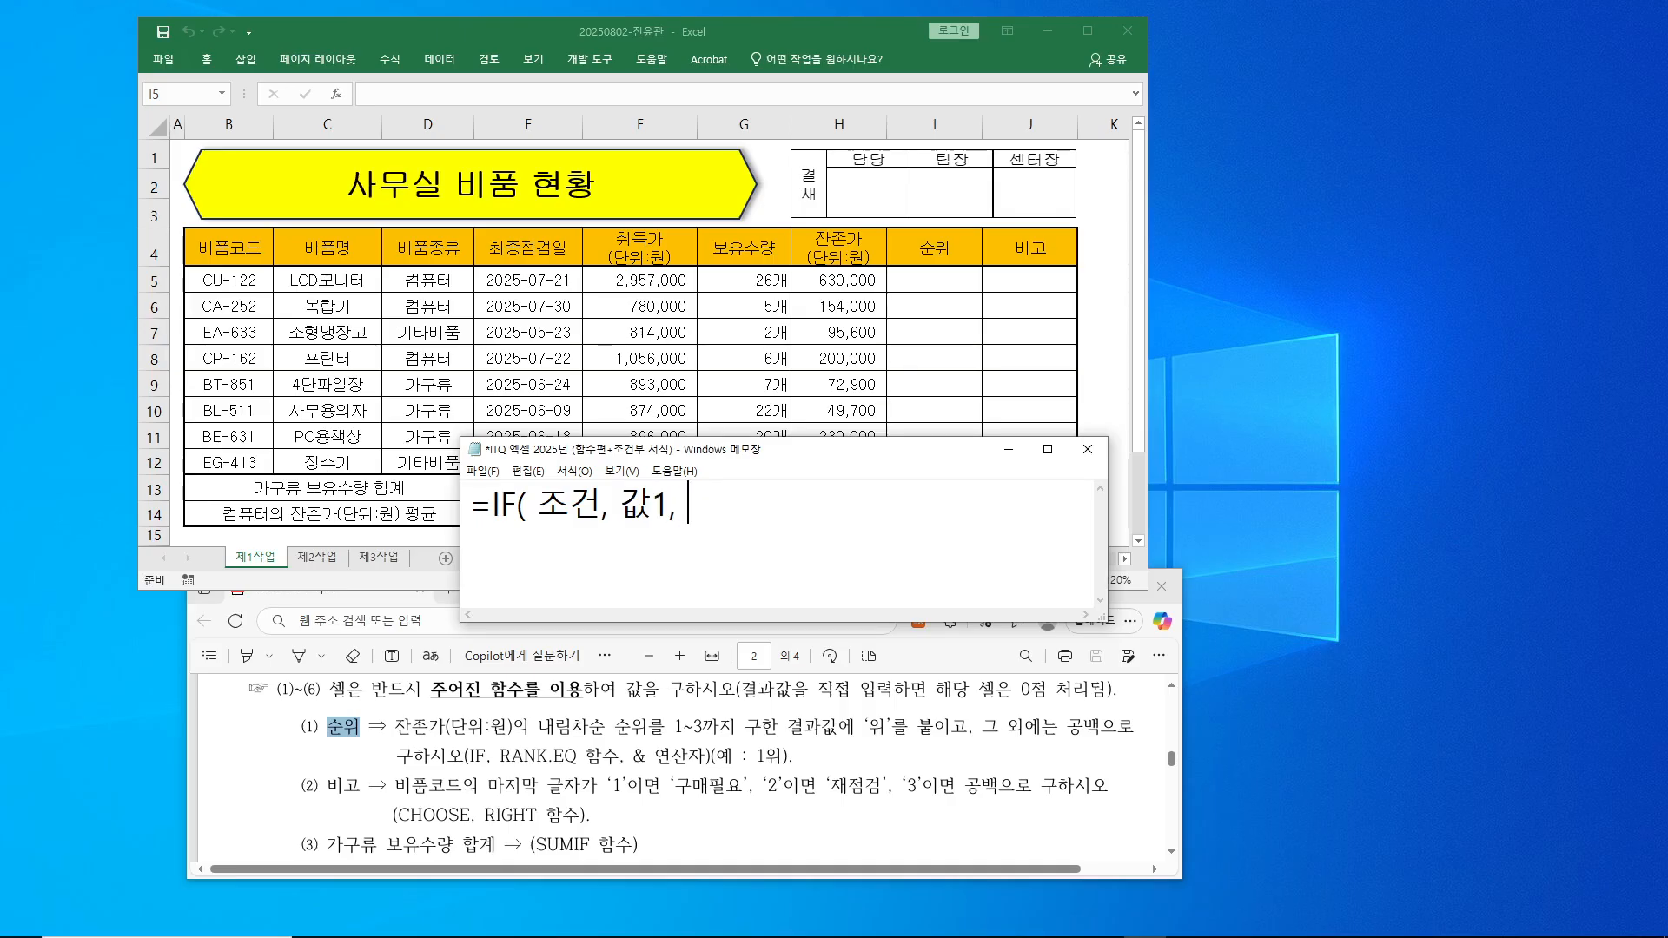
pyautogui.write('값')
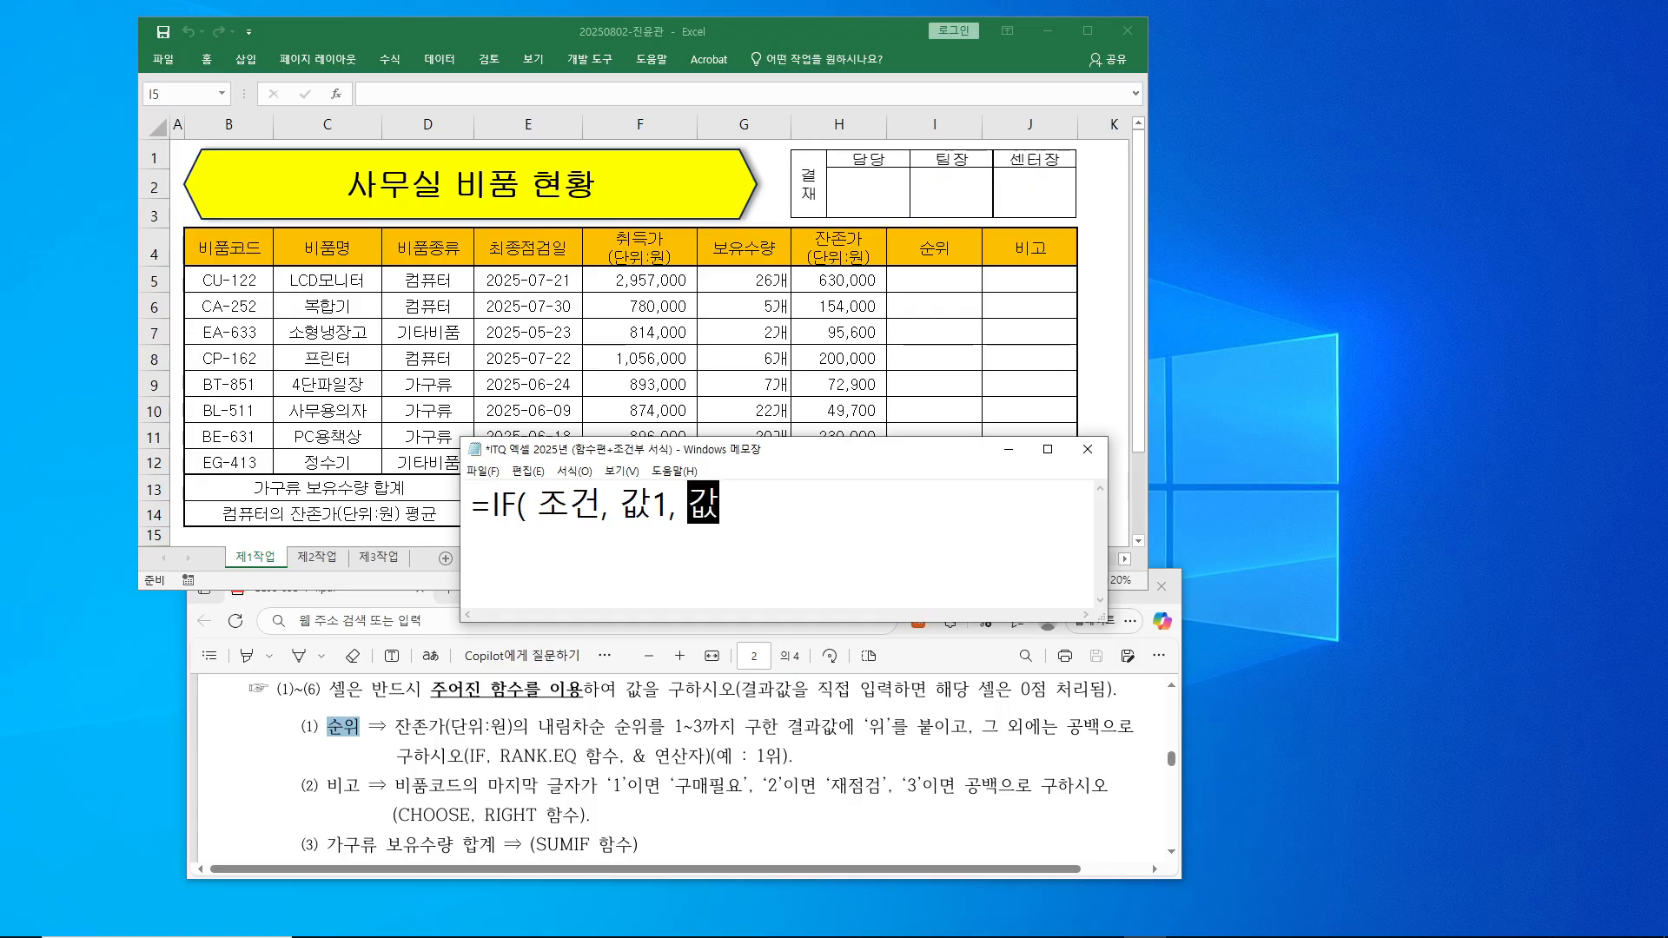
pyautogui.write('2 ')
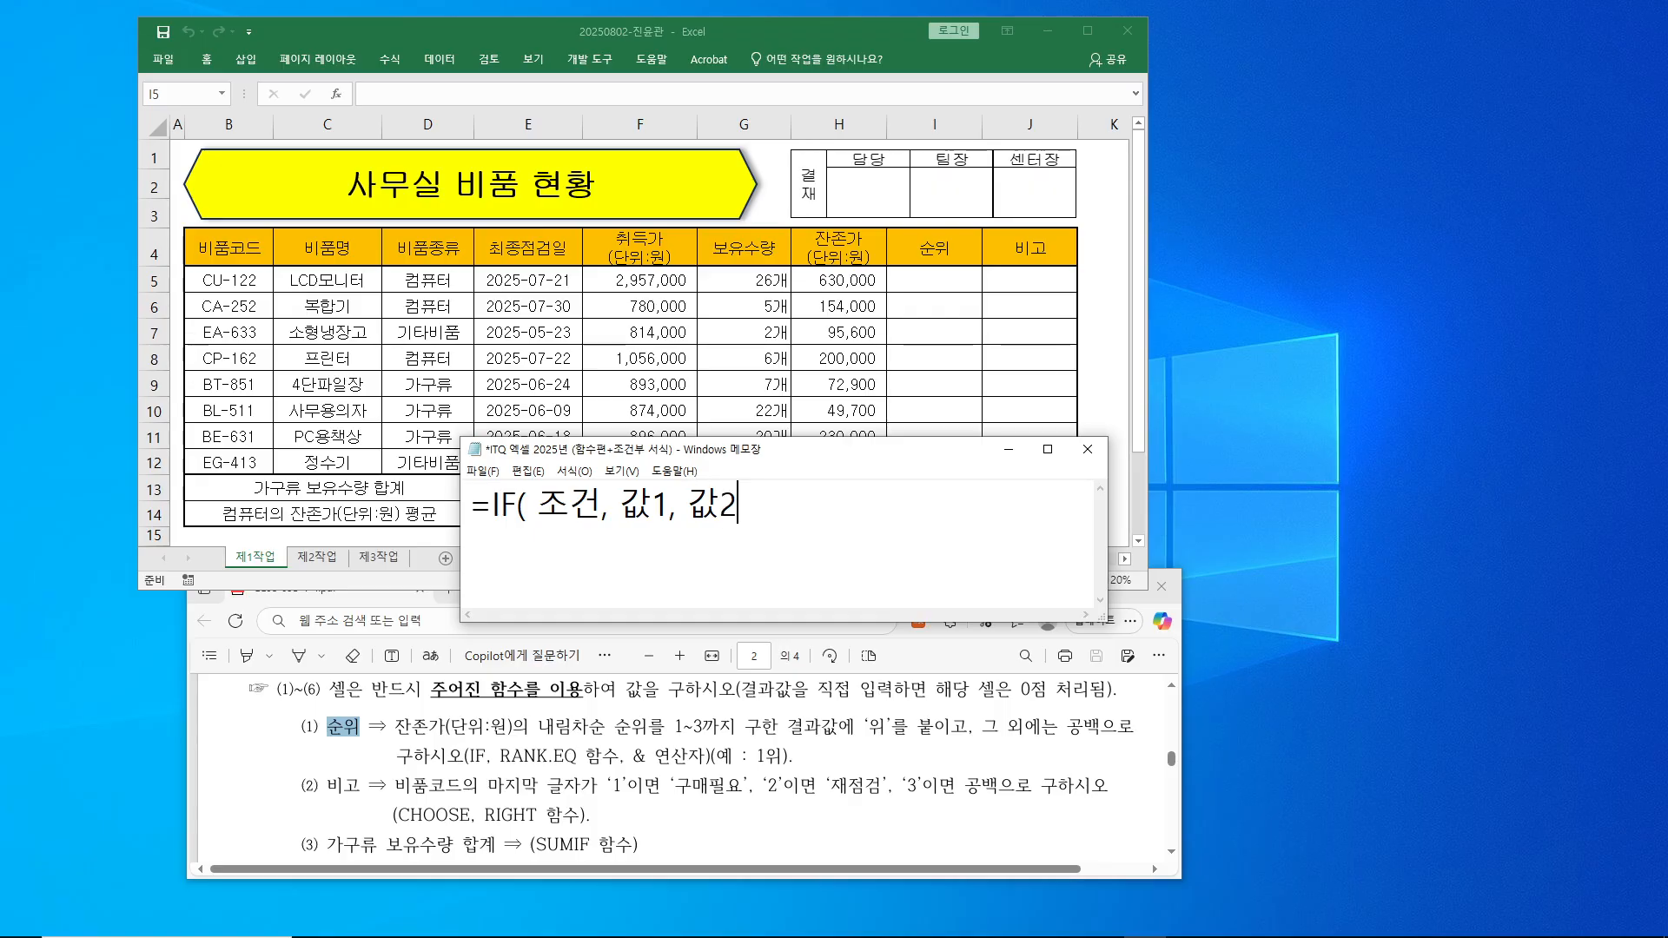
pyautogui.write(')')
# - Add the second line "=RANK.EQ( 구할 수, 범위, 0 )" and move the reduced Notepad window off the table
pyautogui.press('Return')
pyautogui.write('=RANK')
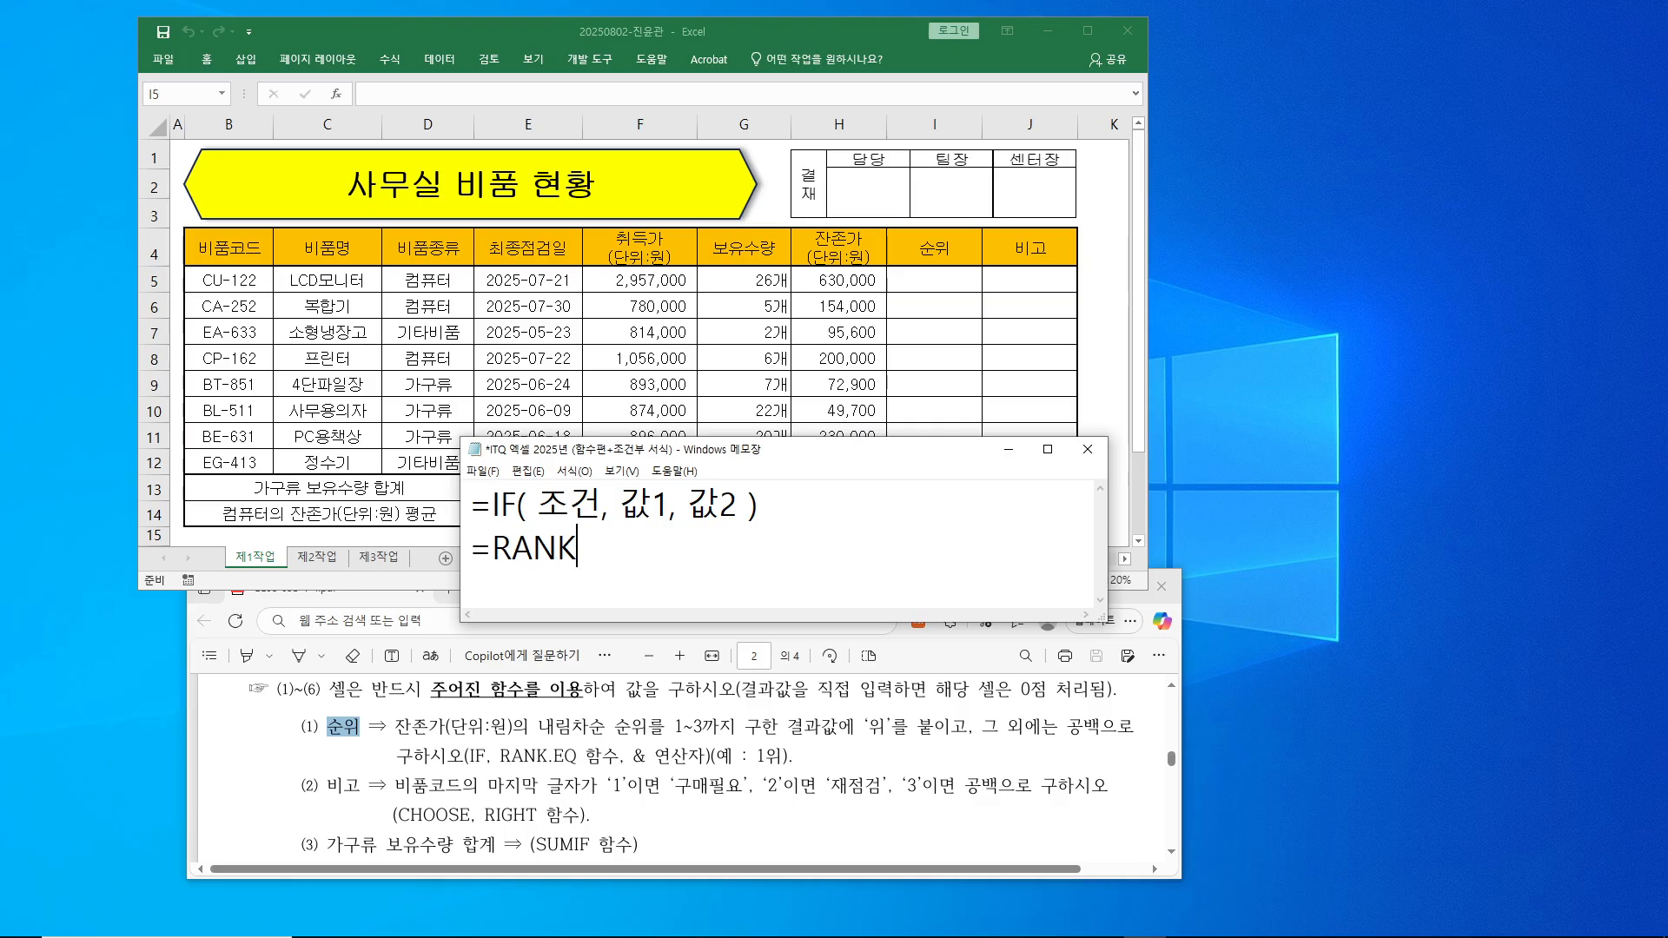
pyautogui.write('.EQ')
pyautogui.write('(')
pyautogui.write(' 궁')
pyautogui.write('할 수')
pyautogui.write(', 범')
pyautogui.write('위,')
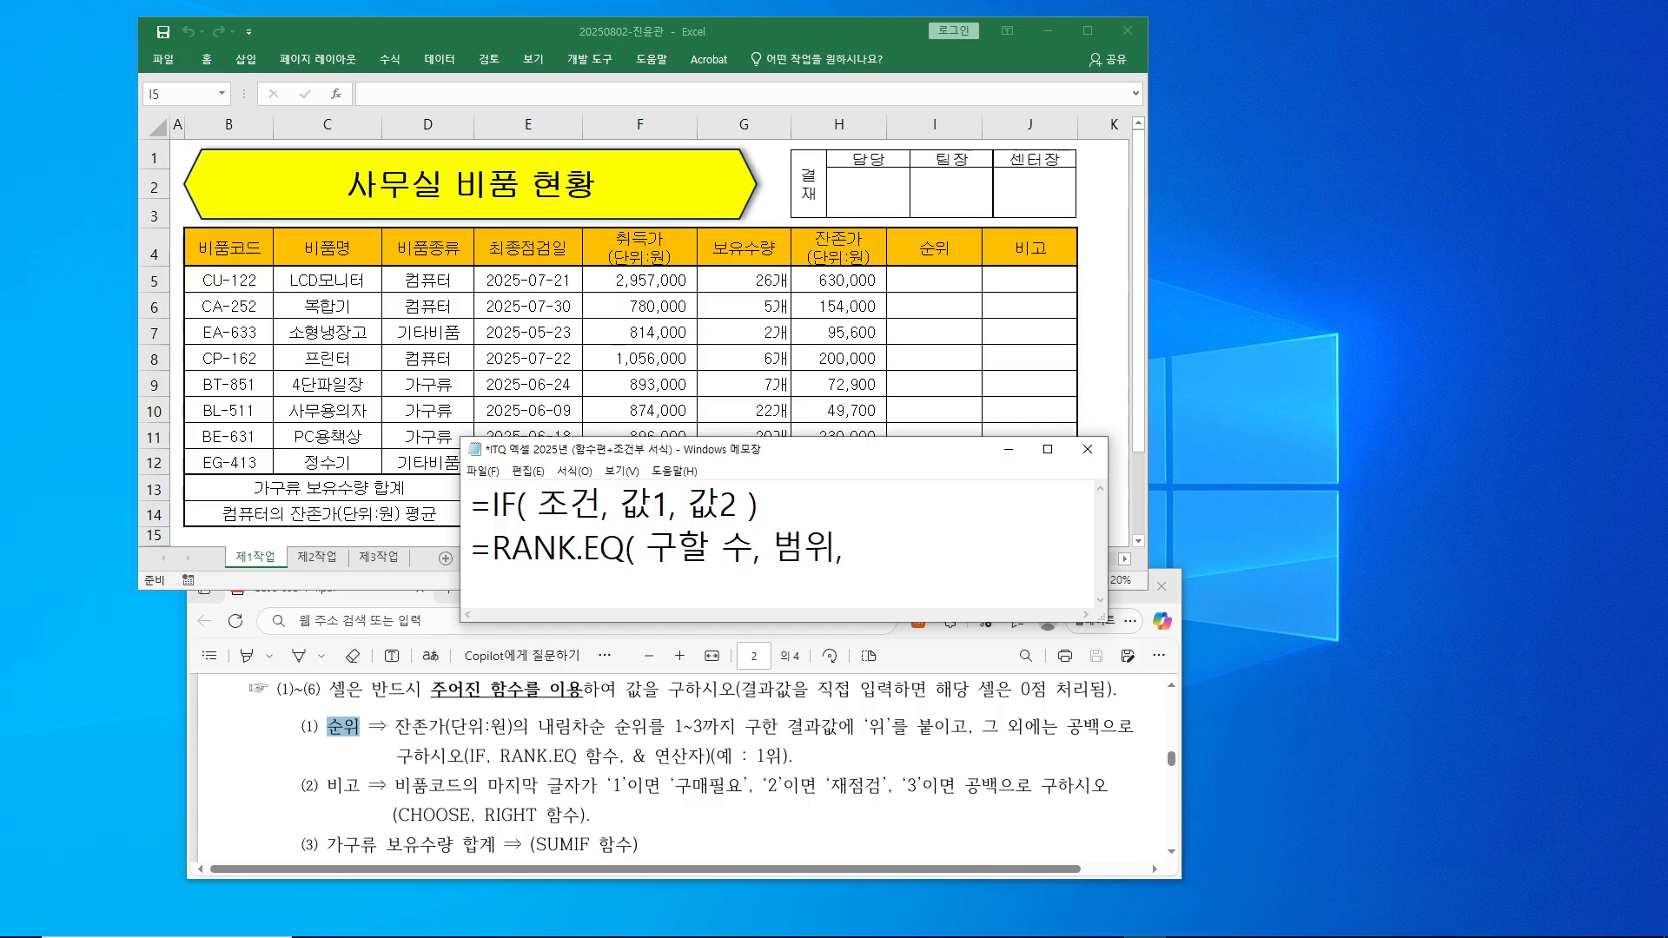
pyautogui.write('0 )')
pyautogui.moveTo(1105, 618); pyautogui.dragTo(984, 598)
pyautogui.moveTo(778, 460); pyautogui.dragTo(1120, 572)
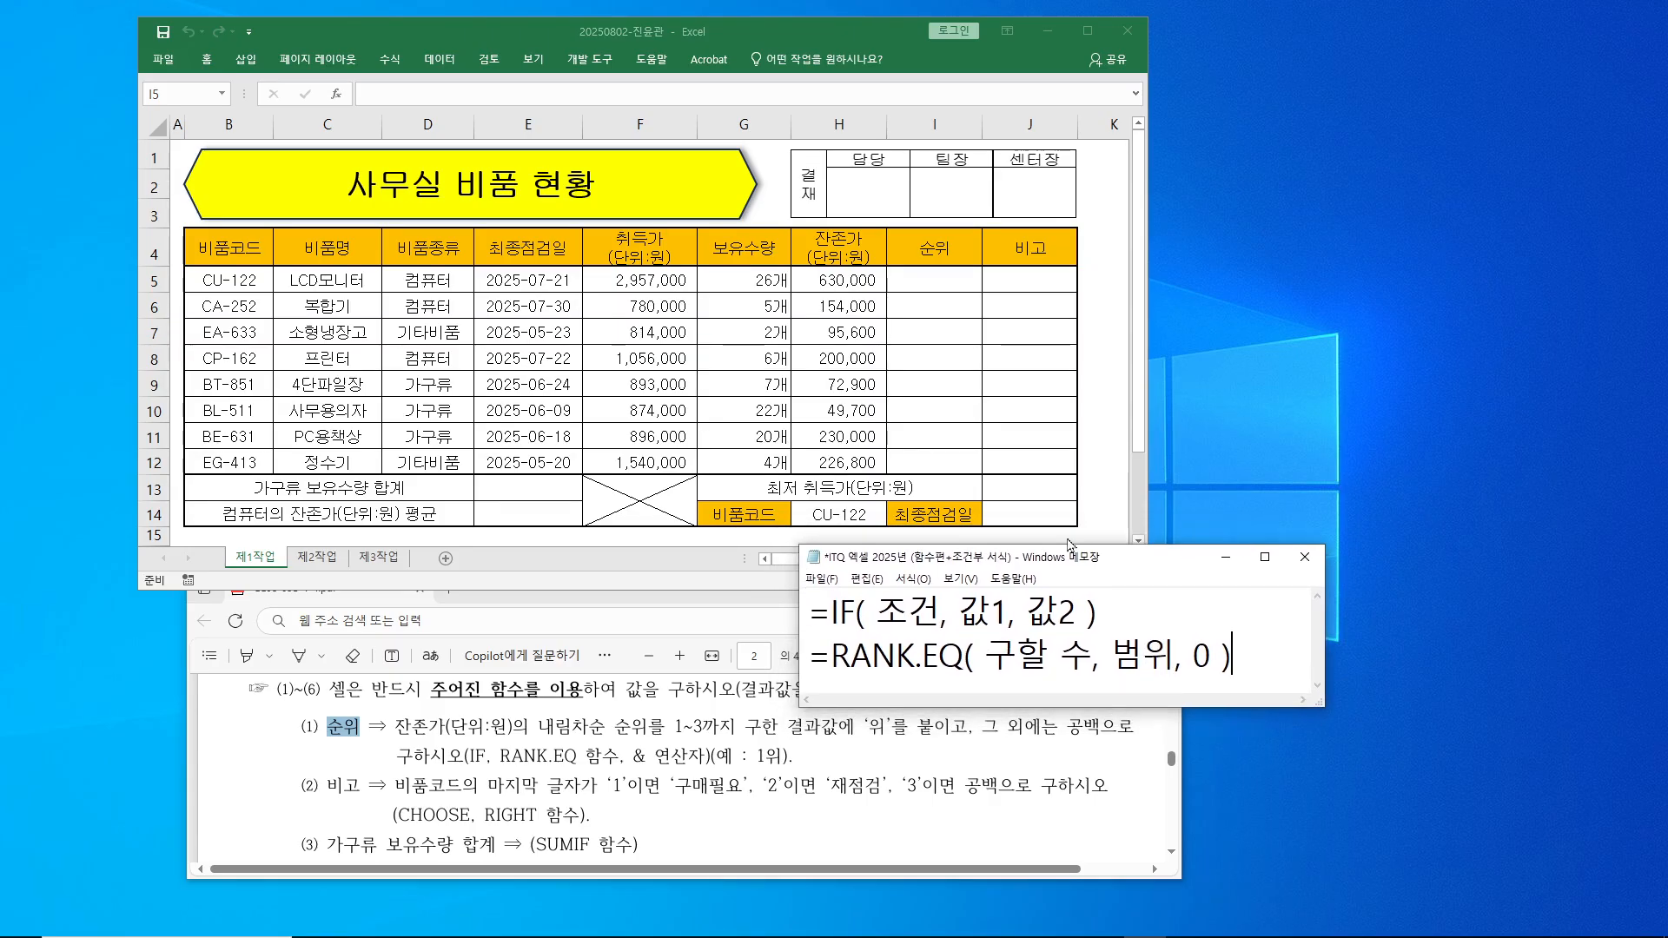
# - Switch to Excel, start the formula =RANK.EQ( in cell I5 and open its function arguments dialog
pyautogui.click(942, 280)
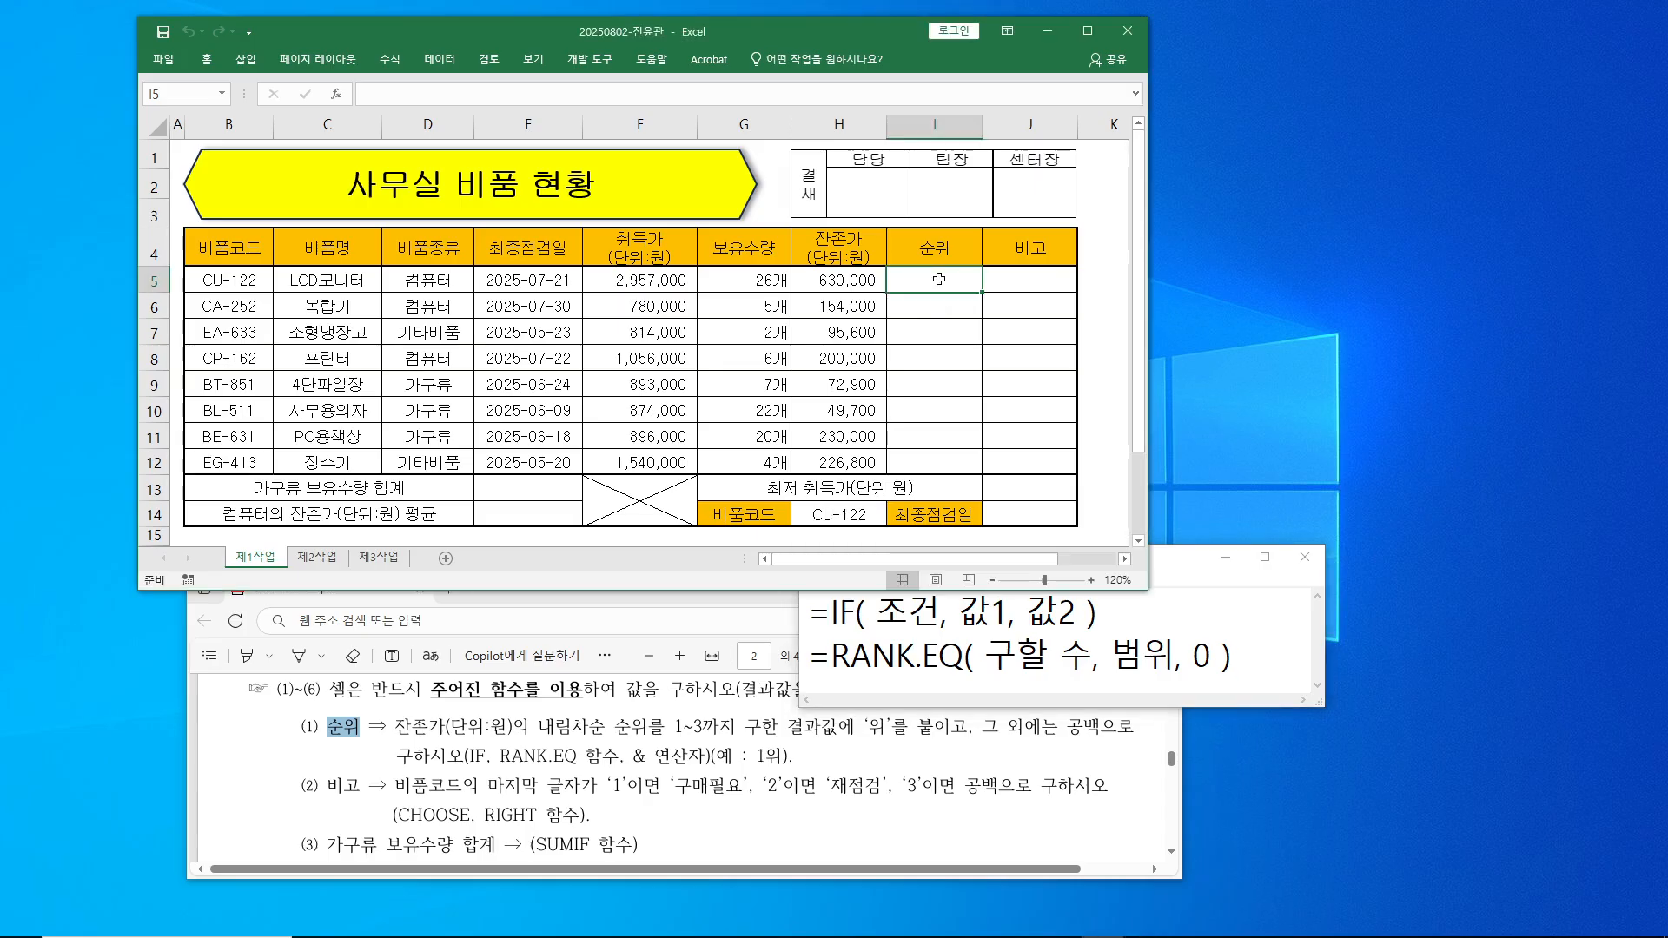
pyautogui.click(408, 93)
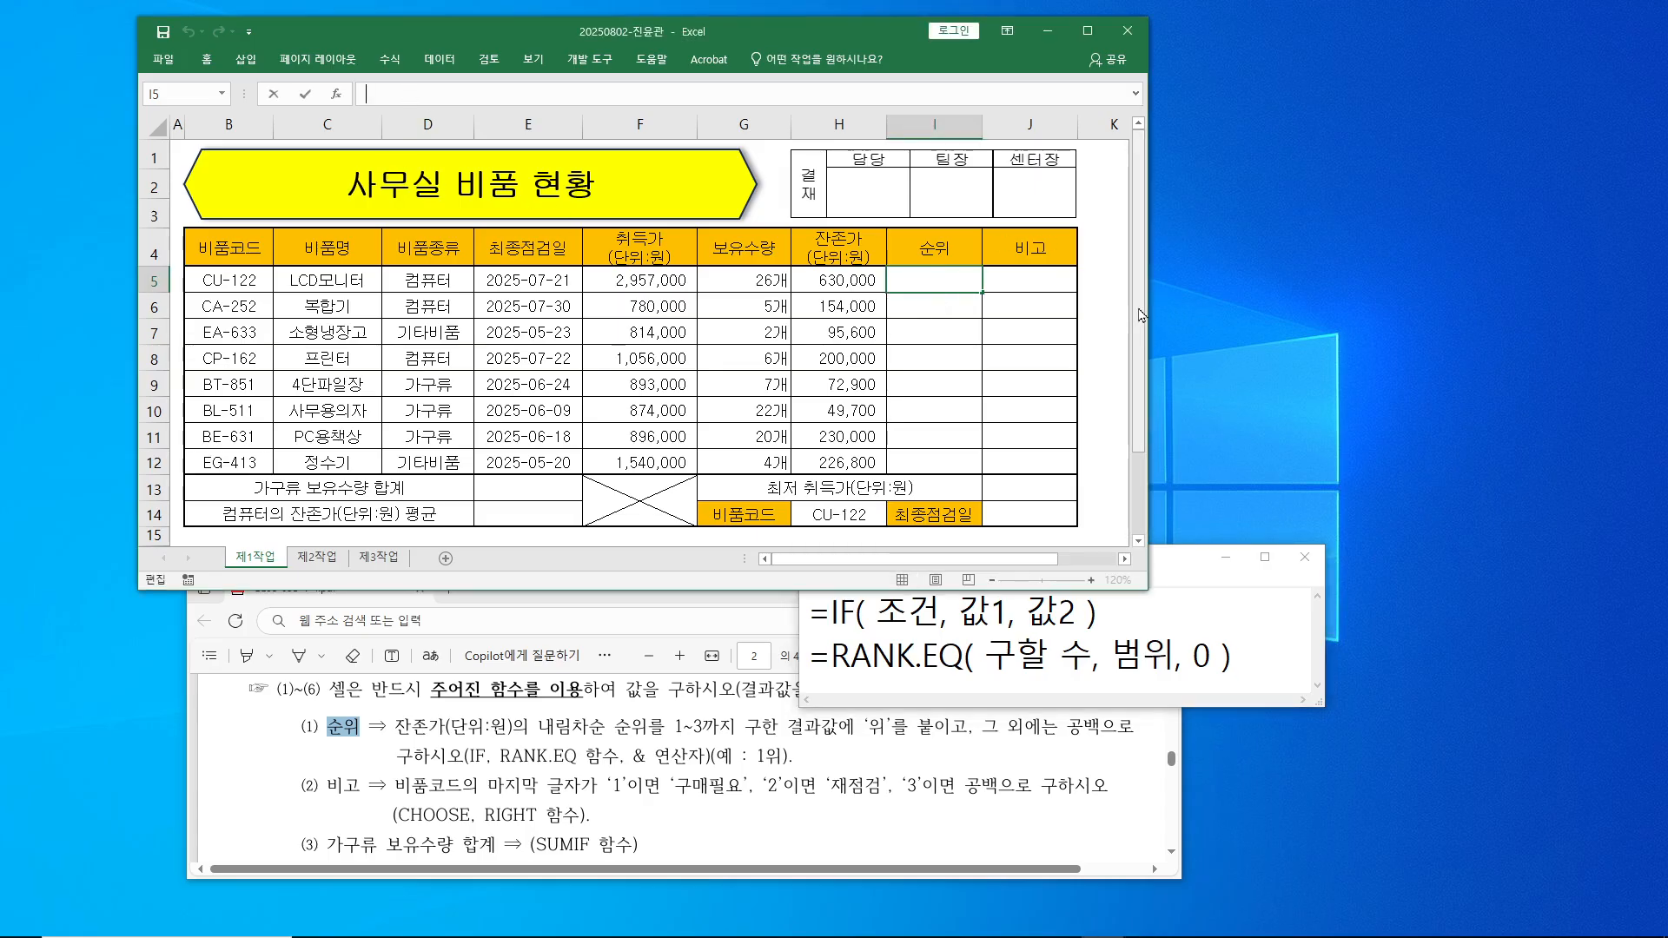
pyautogui.scroll(-2, 634, 339)
pyautogui.moveTo(769, 589); pyautogui.dragTo(729, 520)
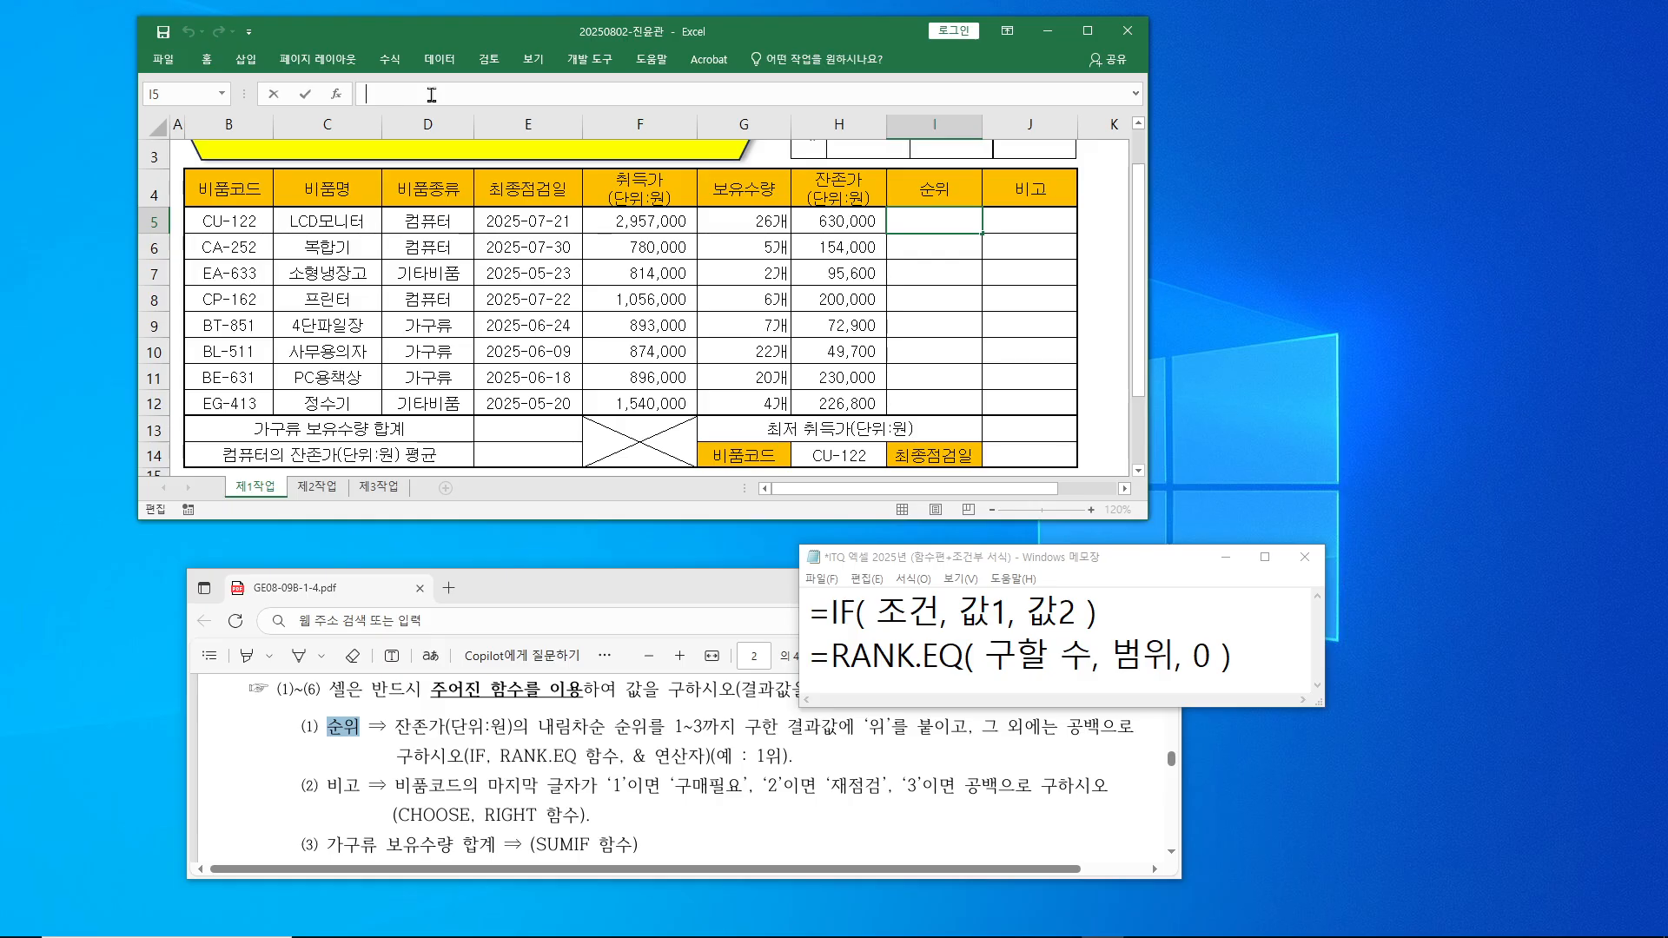
pyautogui.write('=r')
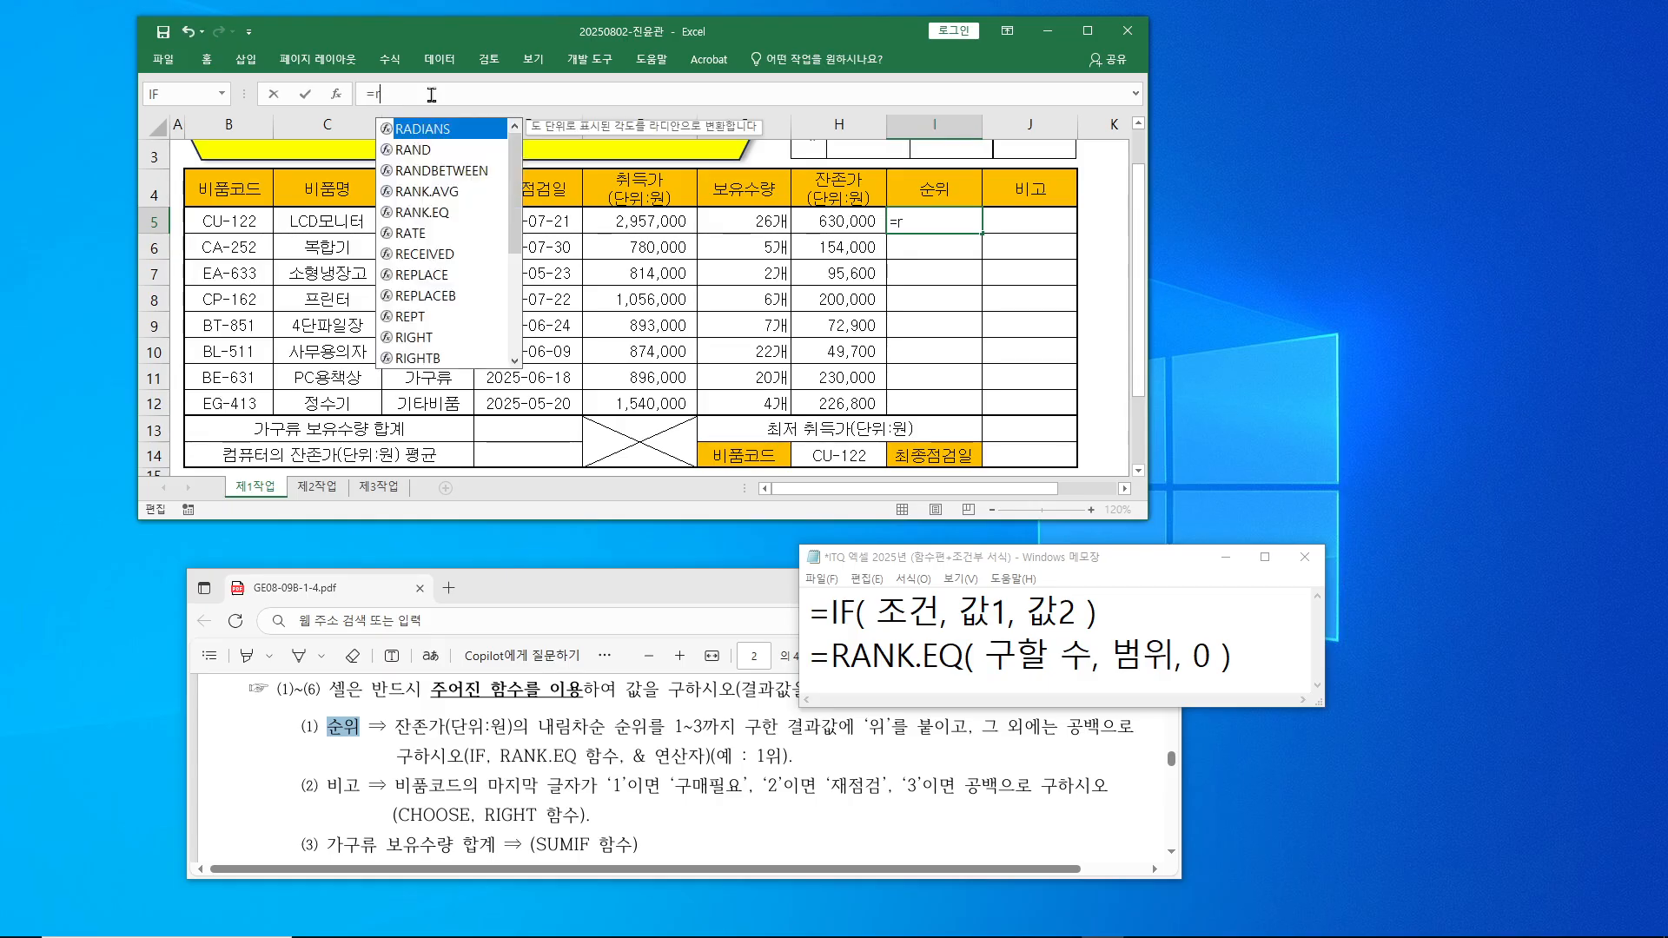
pyautogui.write('ank')
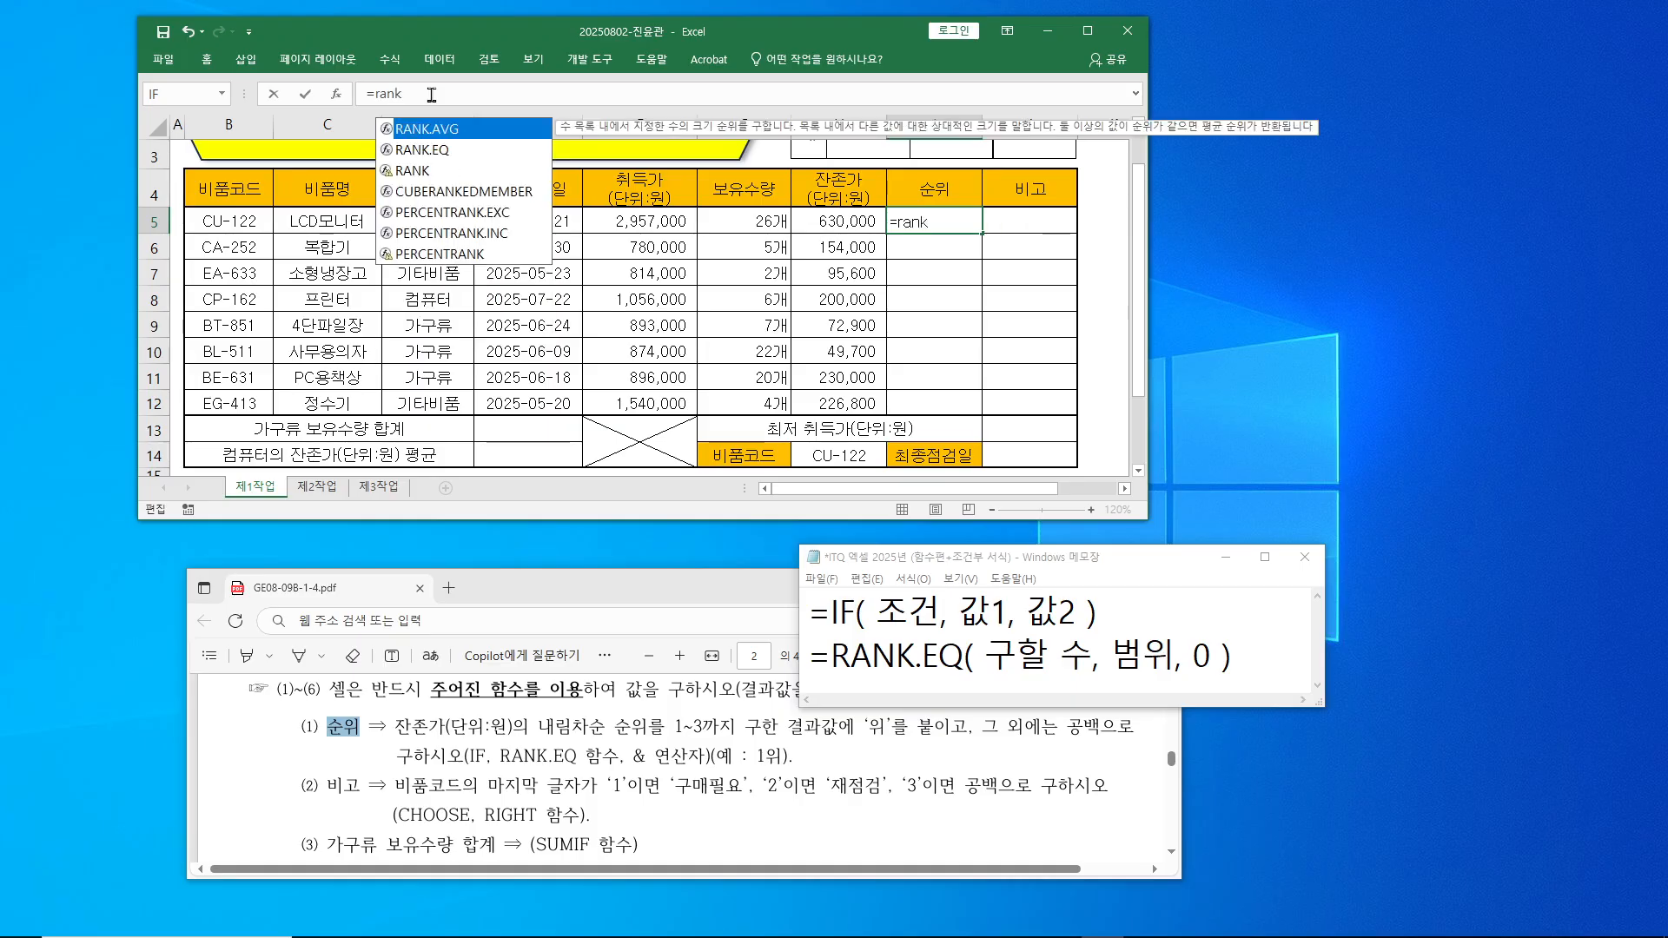
pyautogui.write('.eq')
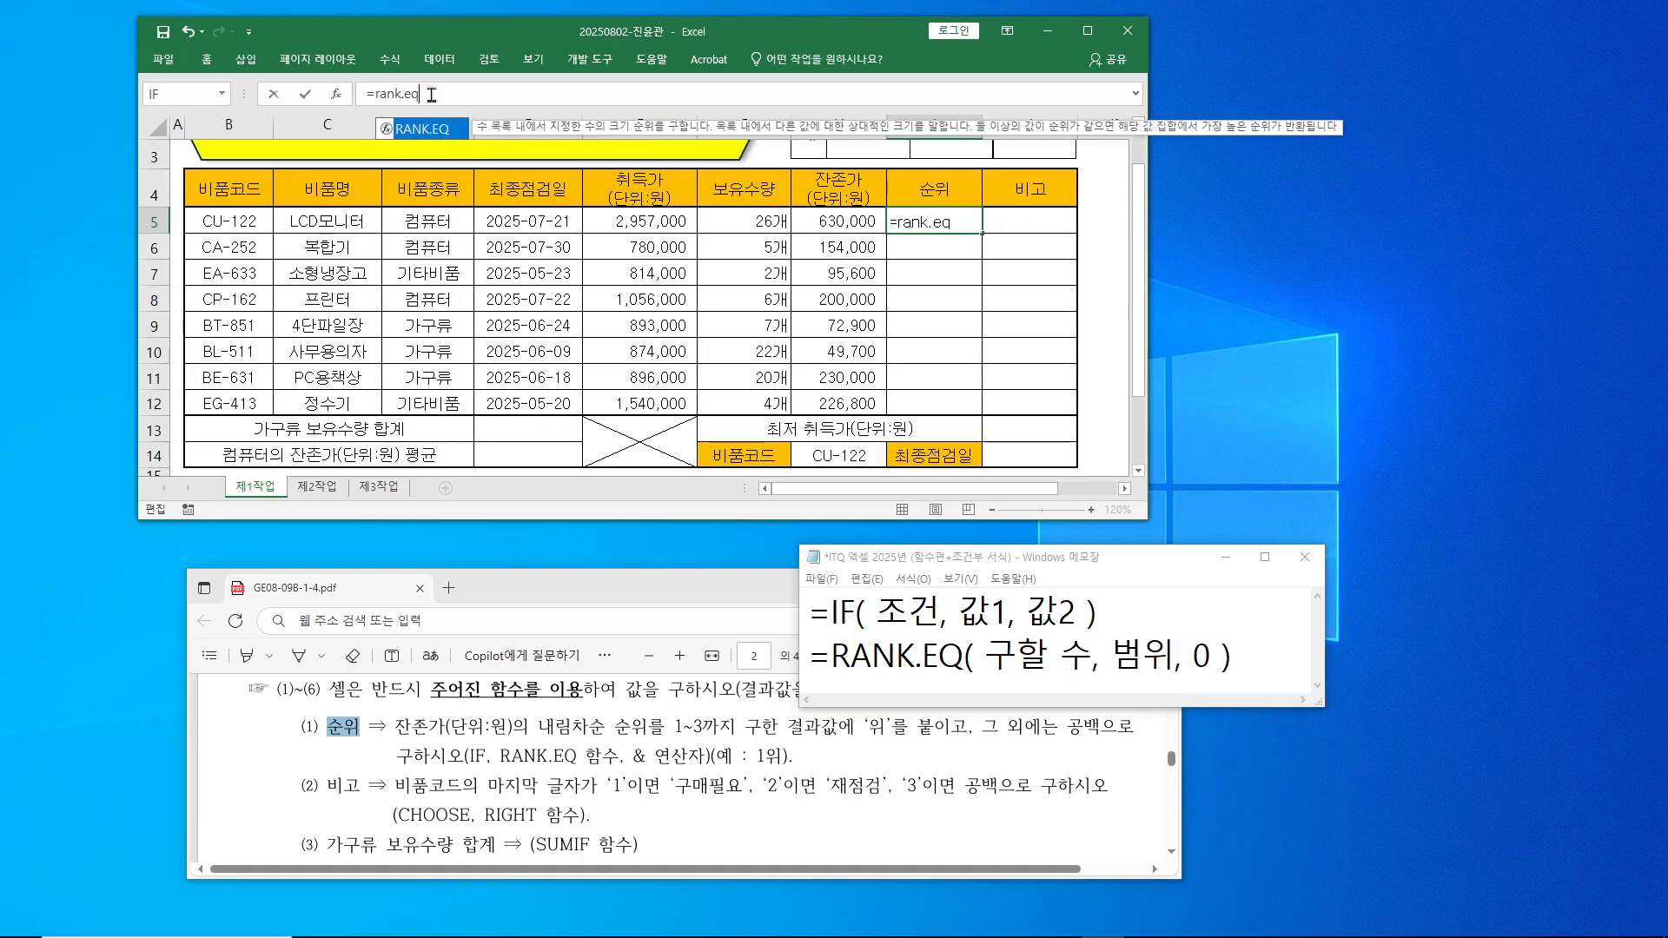
pyautogui.write('(')
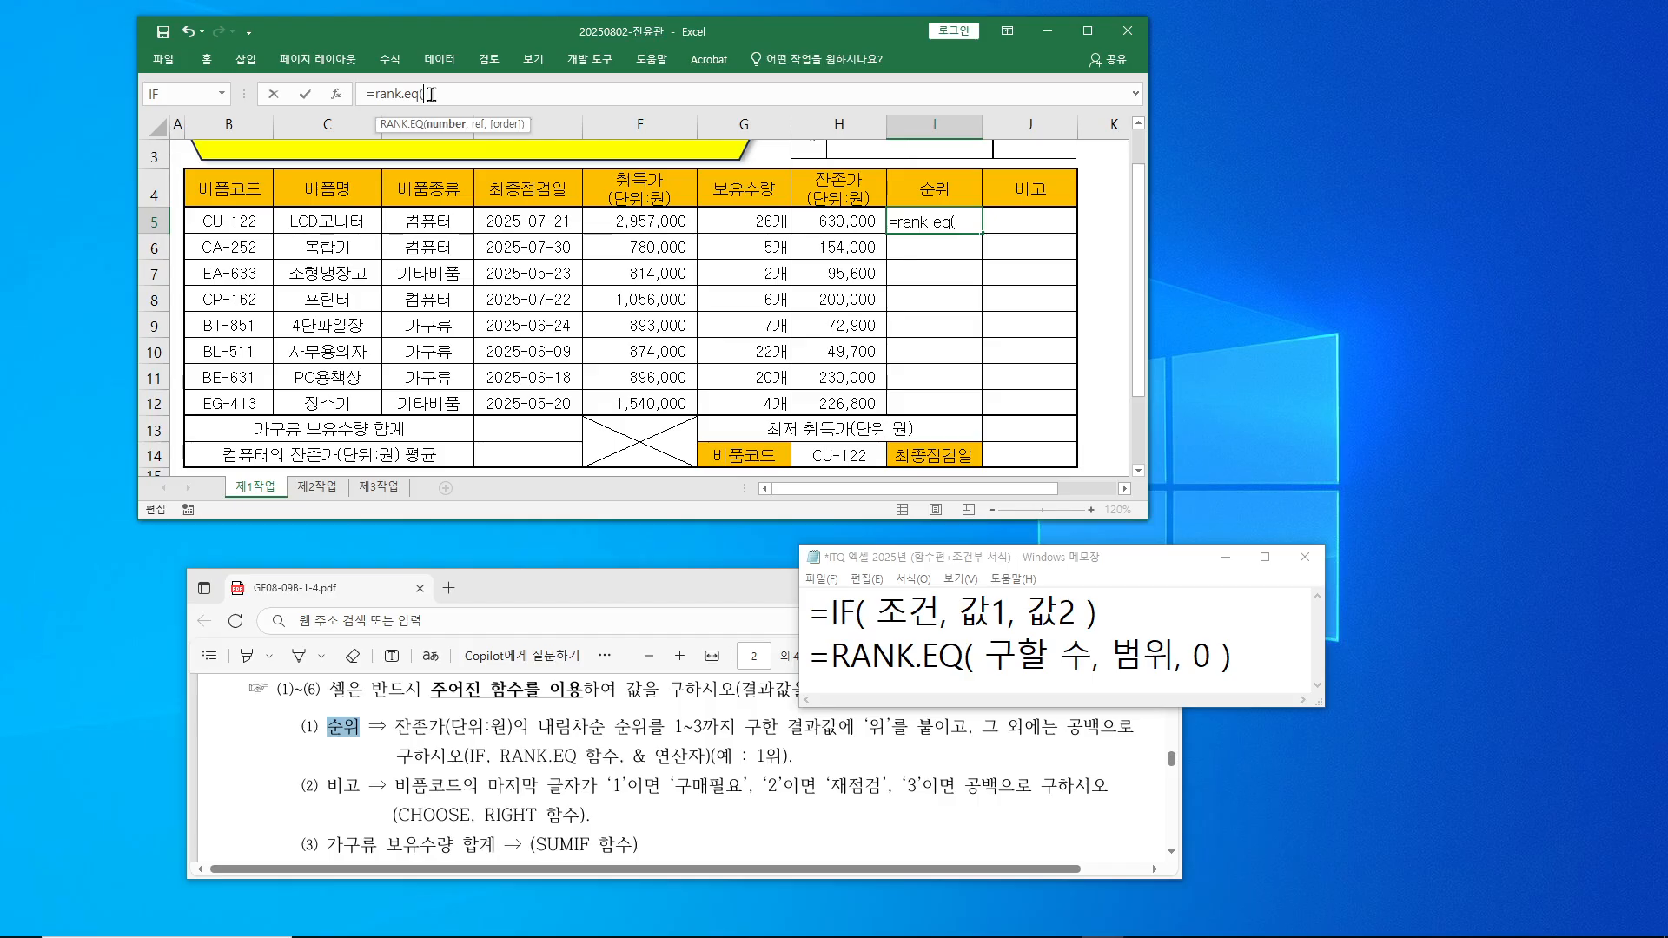
pyautogui.click(337, 95)
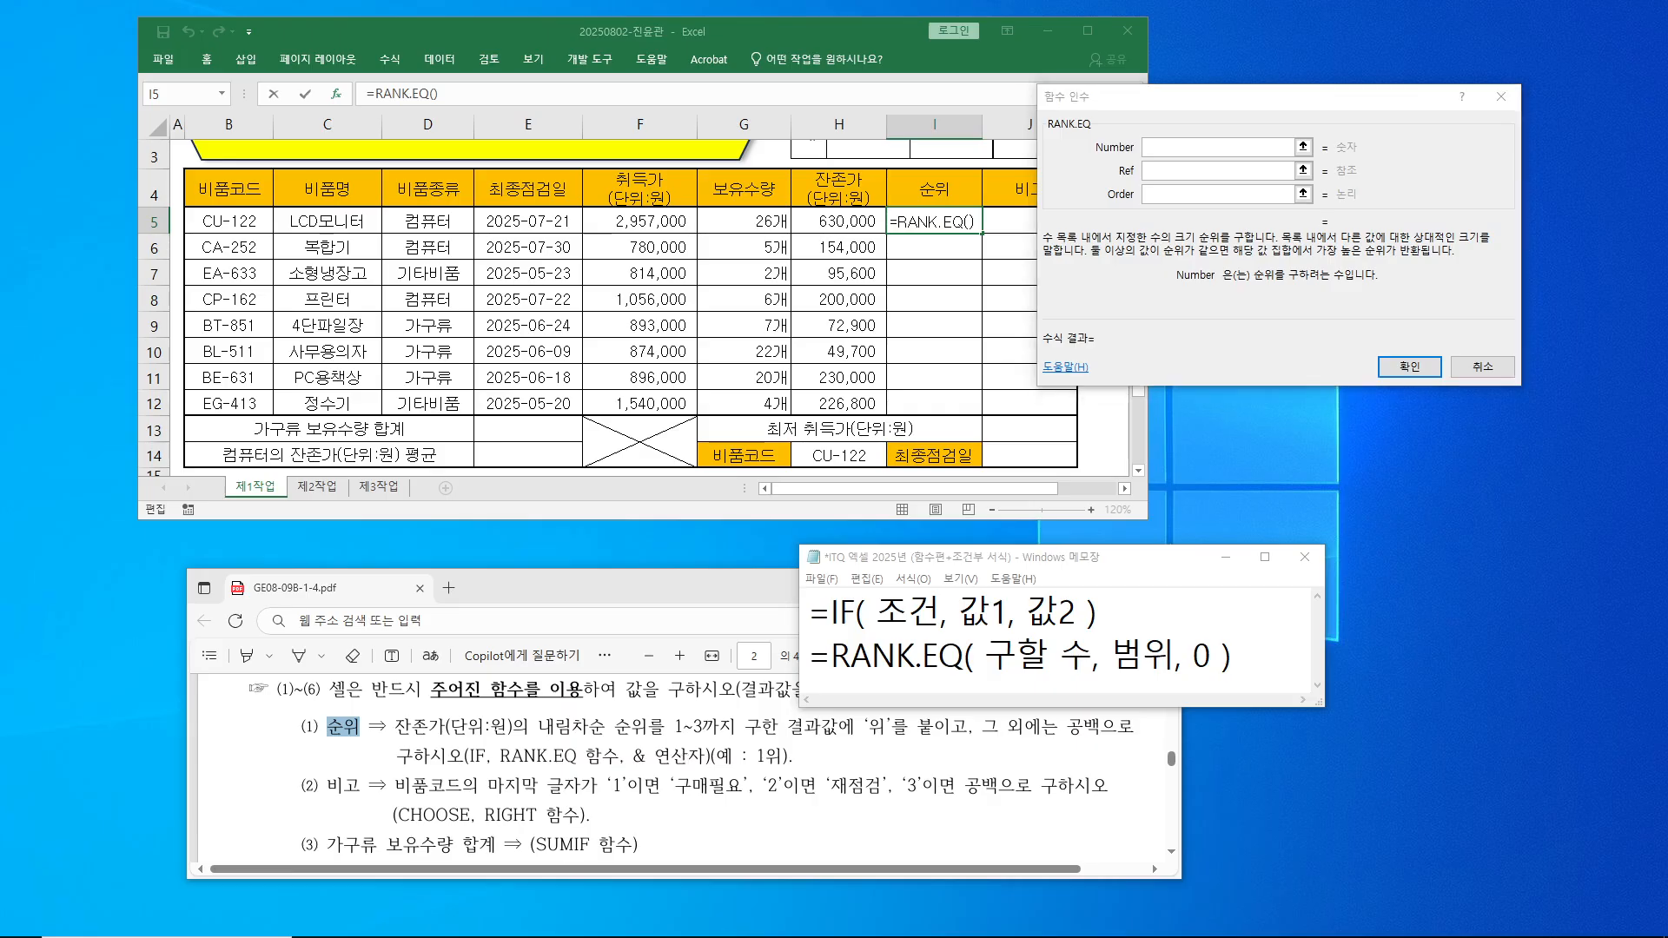
pyautogui.moveTo(396, 714)
pyautogui.mouseDown()
pyautogui.moveTo(617, 734)
pyautogui.moveTo(610, 746)
pyautogui.mouseUp()
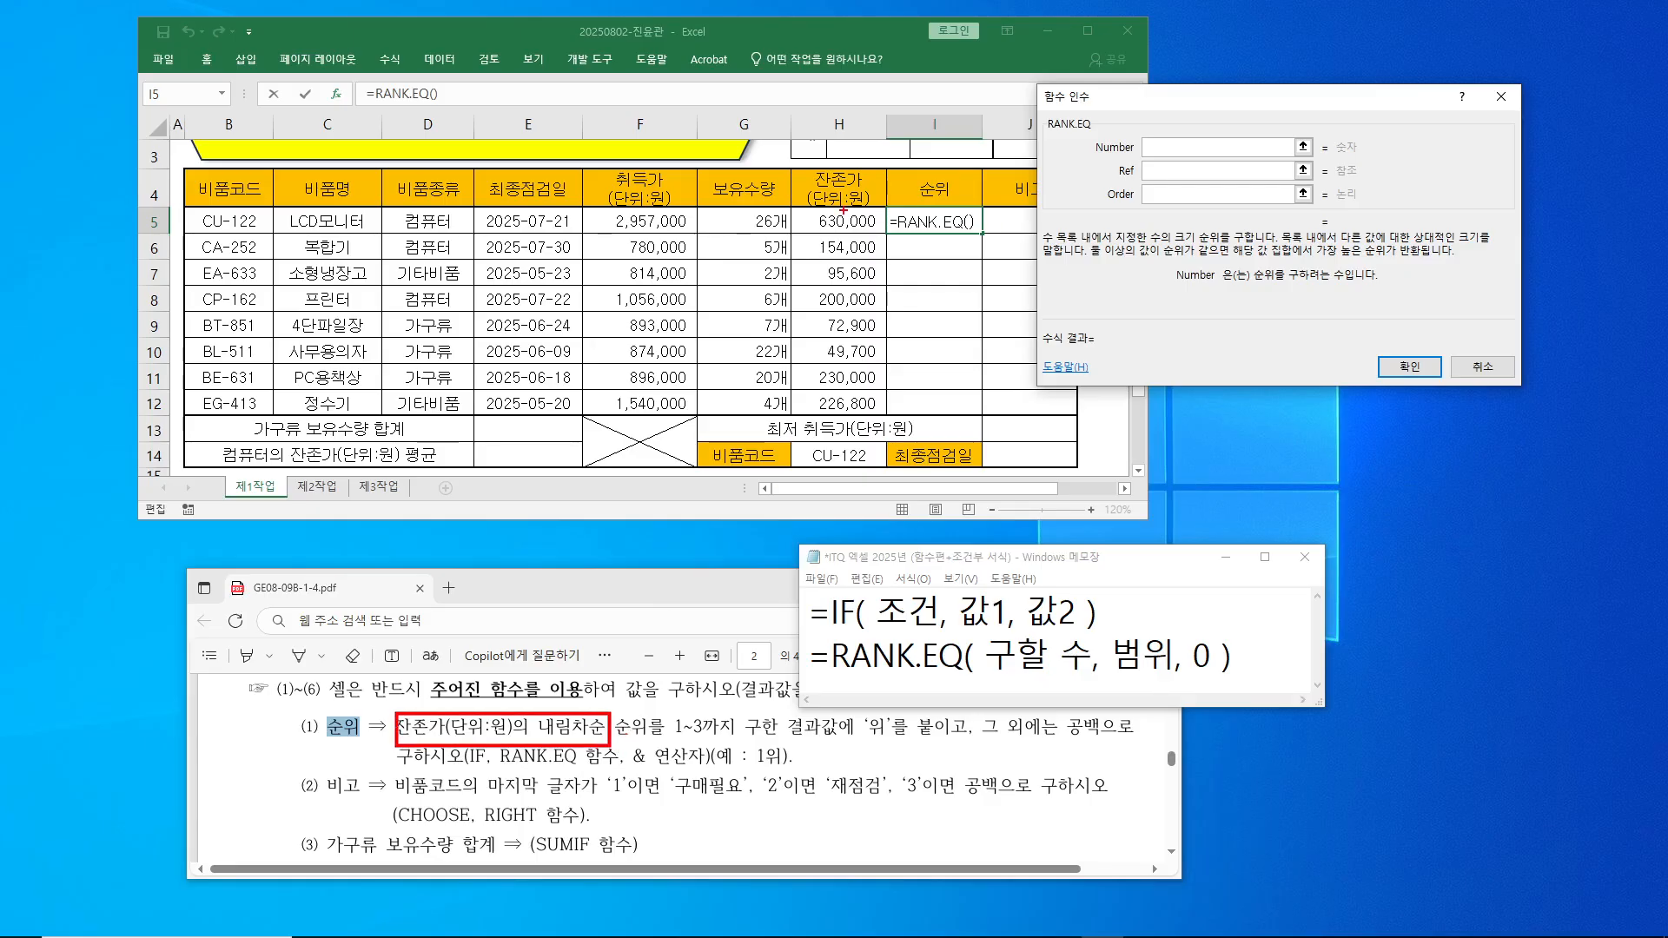
pyautogui.moveTo(834, 163)
pyautogui.mouseDown()
pyautogui.moveTo(838, 186)
pyautogui.moveTo(863, 154)
pyautogui.mouseUp()
pyautogui.moveTo(809, 212); pyautogui.dragTo(879, 231)
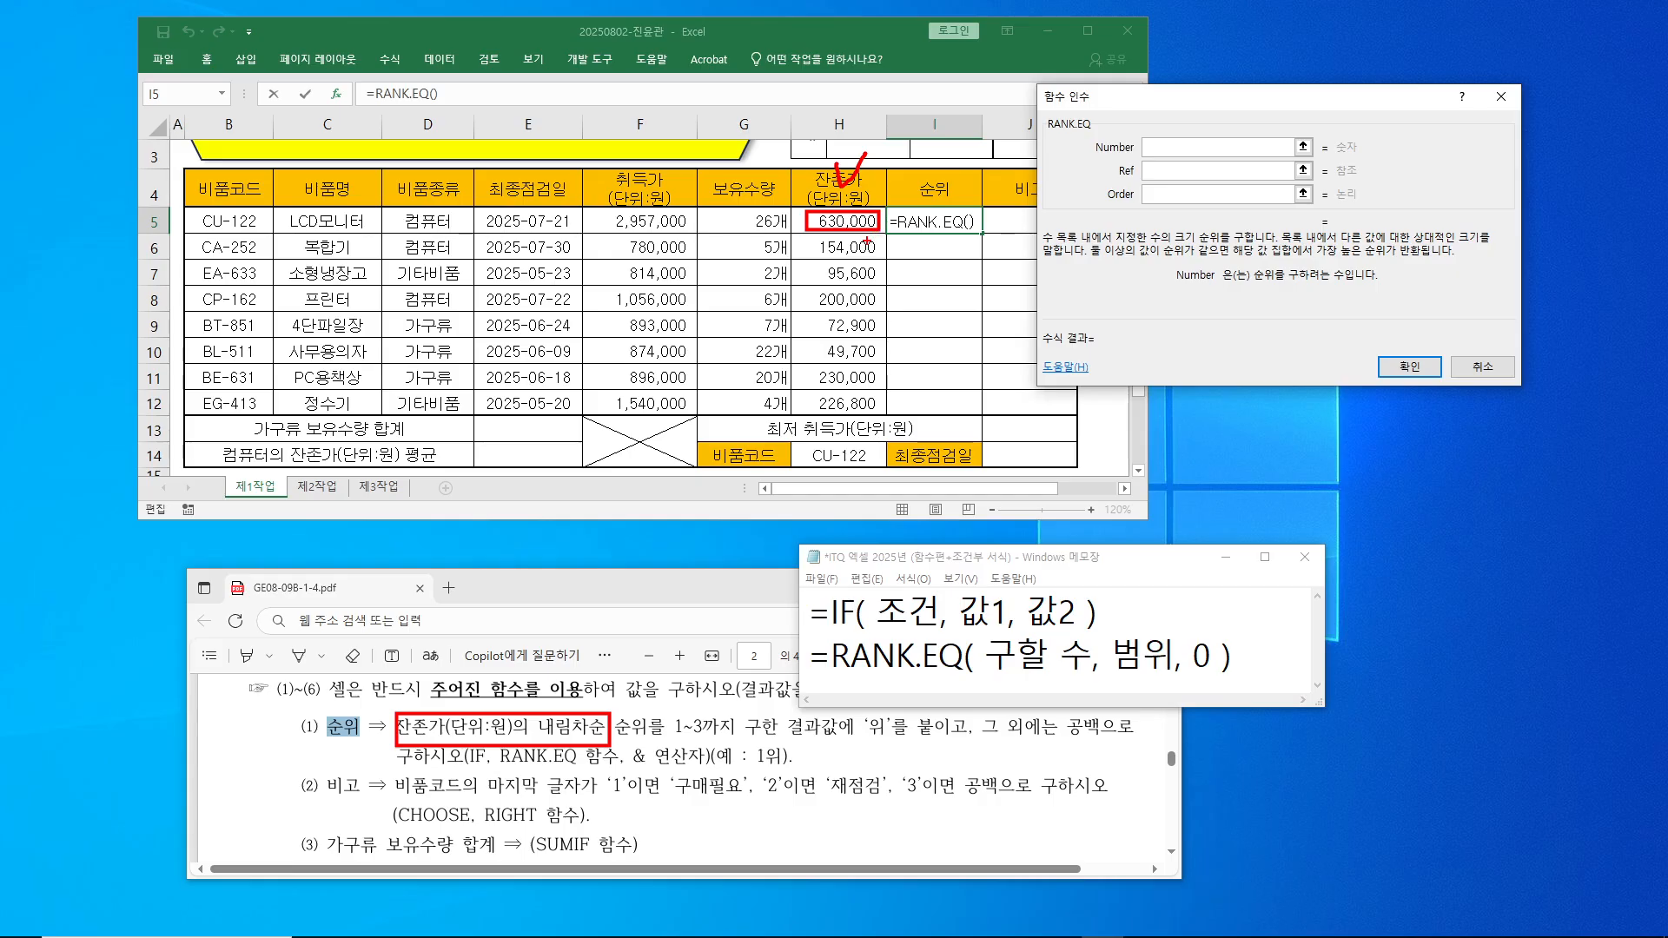
pyautogui.moveTo(987, 634); pyautogui.dragTo(1087, 678)
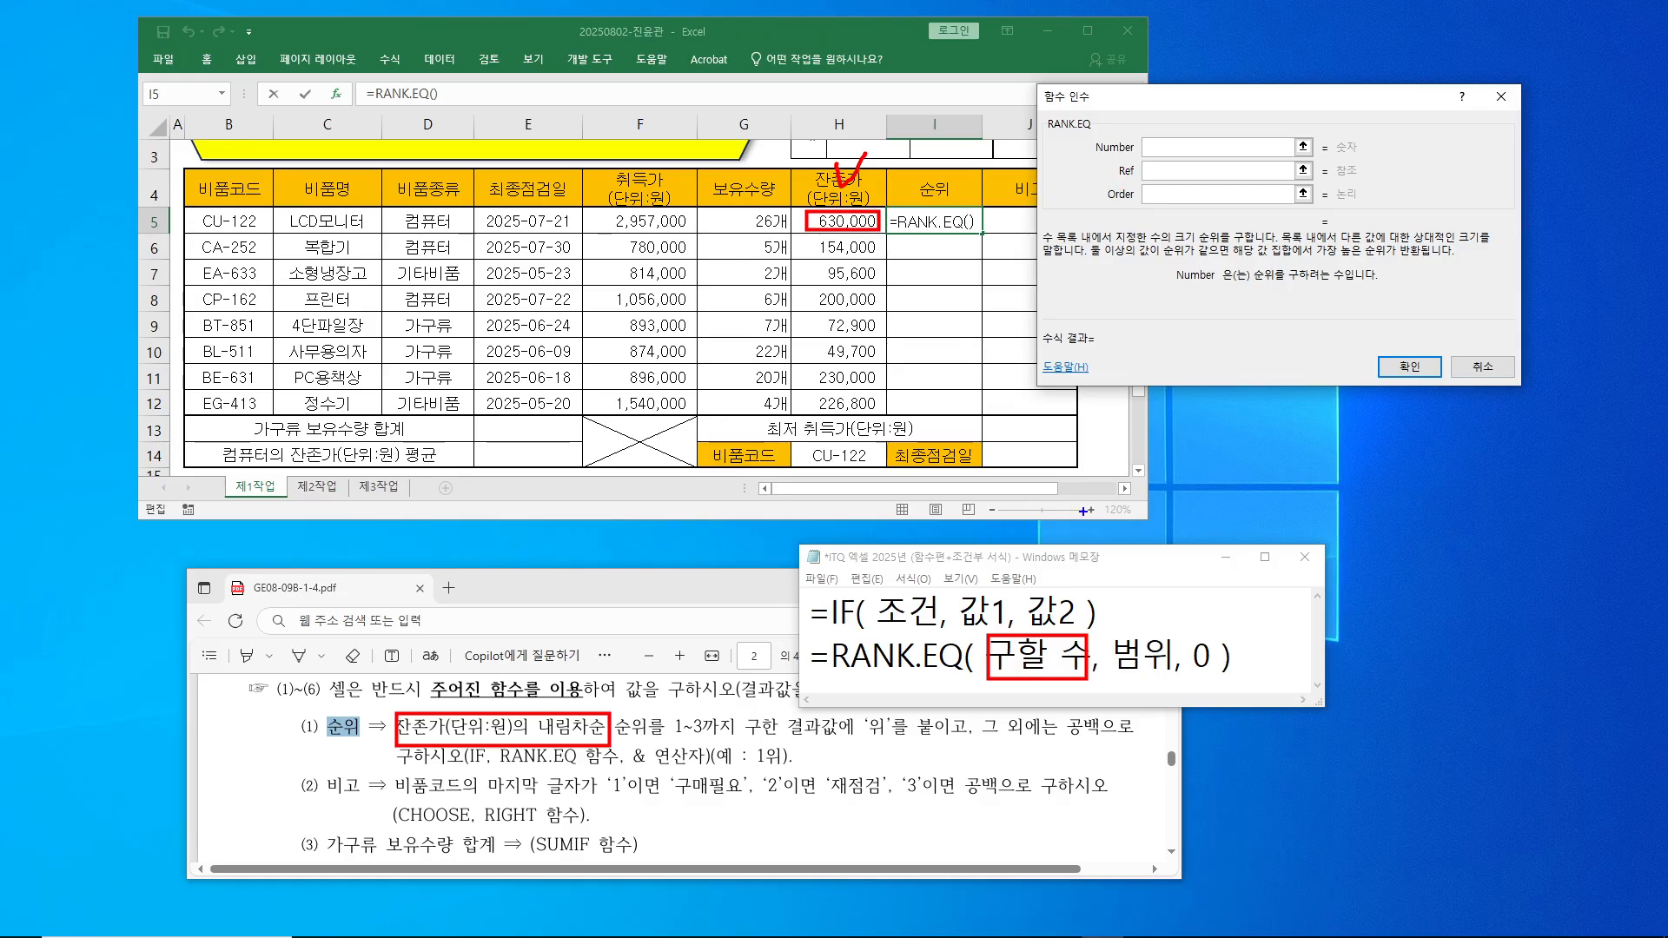
pyautogui.moveTo(1106, 629); pyautogui.dragTo(1179, 685)
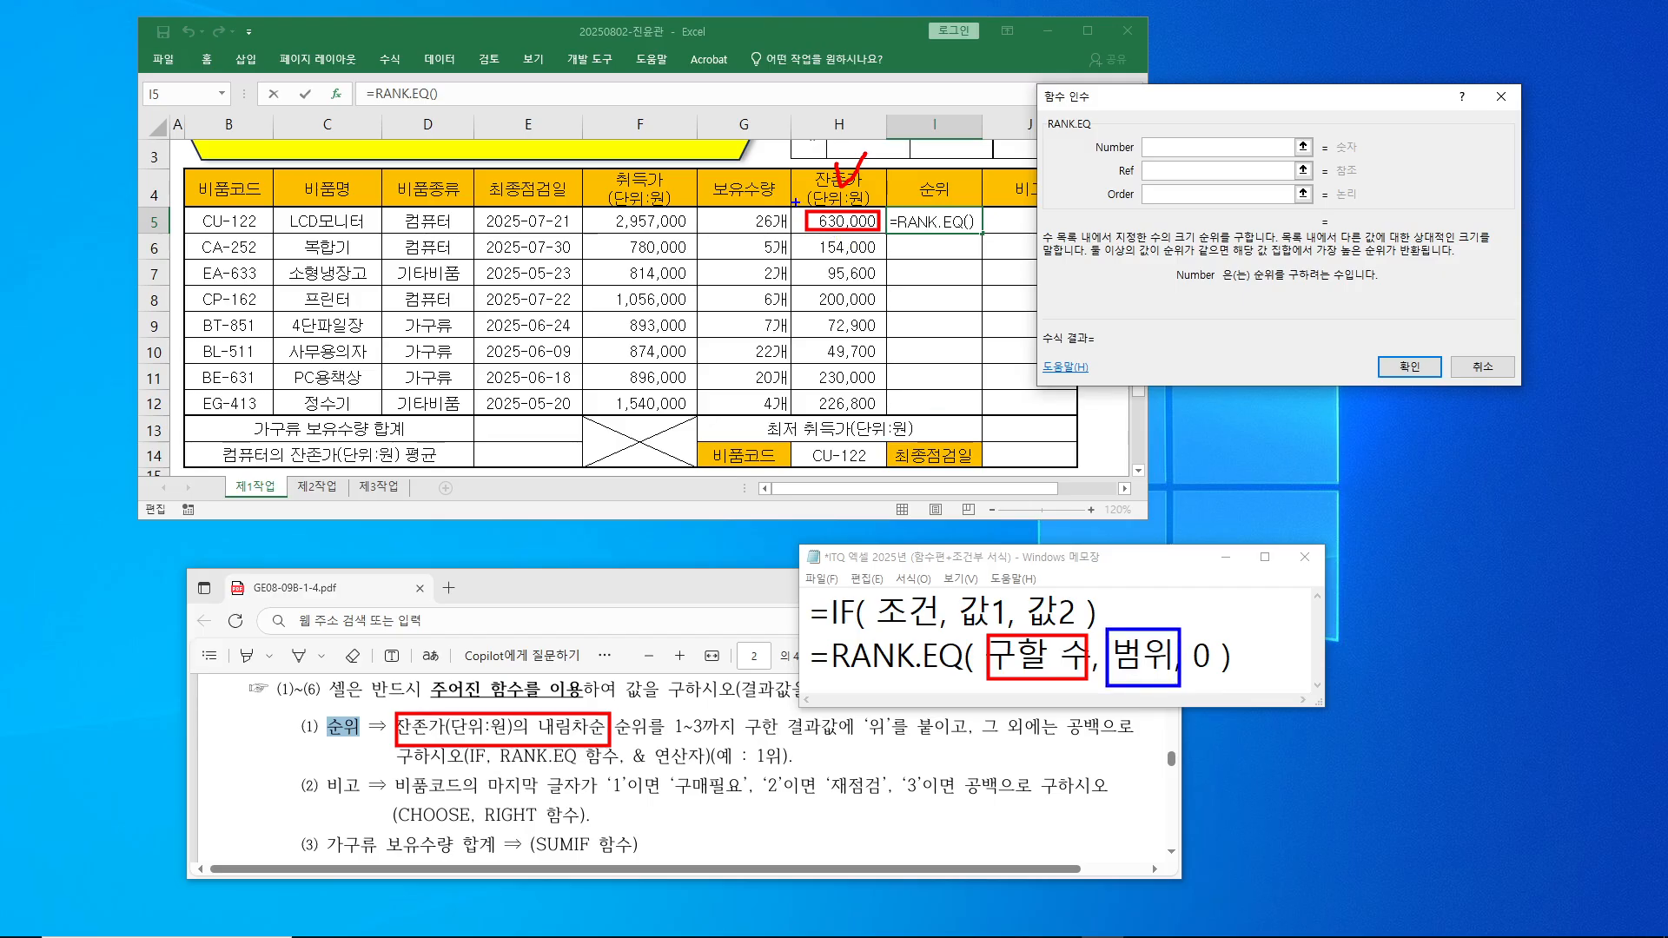
pyautogui.moveTo(792, 202)
pyautogui.mouseDown()
pyautogui.moveTo(884, 271)
pyautogui.moveTo(887, 414)
pyautogui.mouseUp()
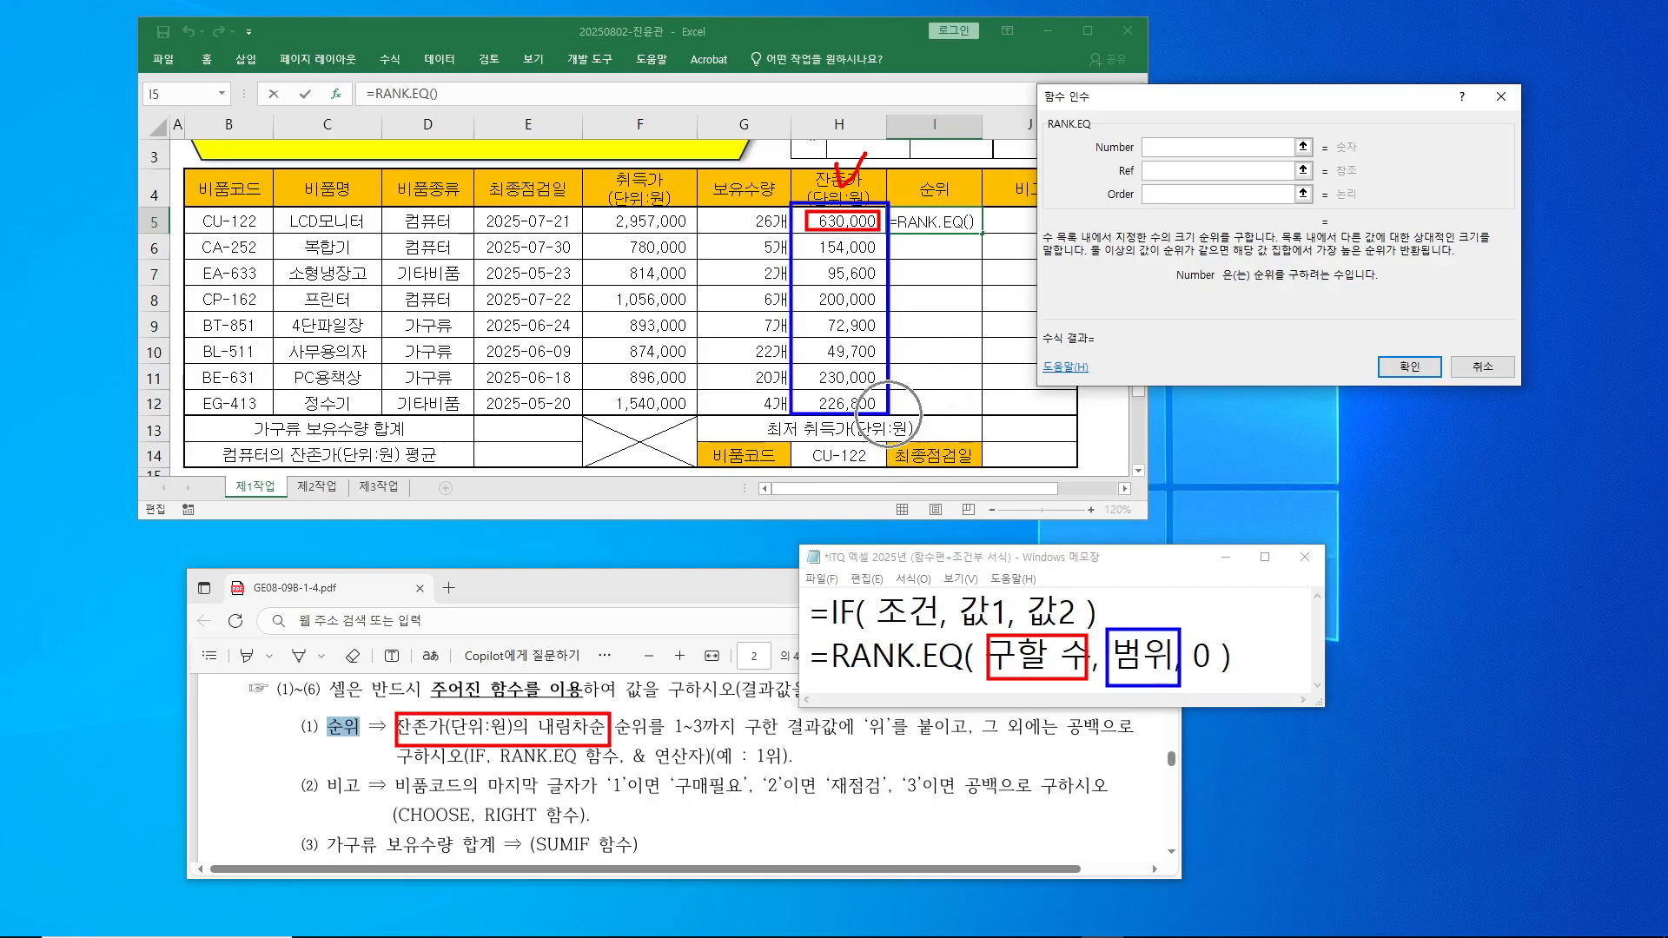
pyautogui.press('Escape')
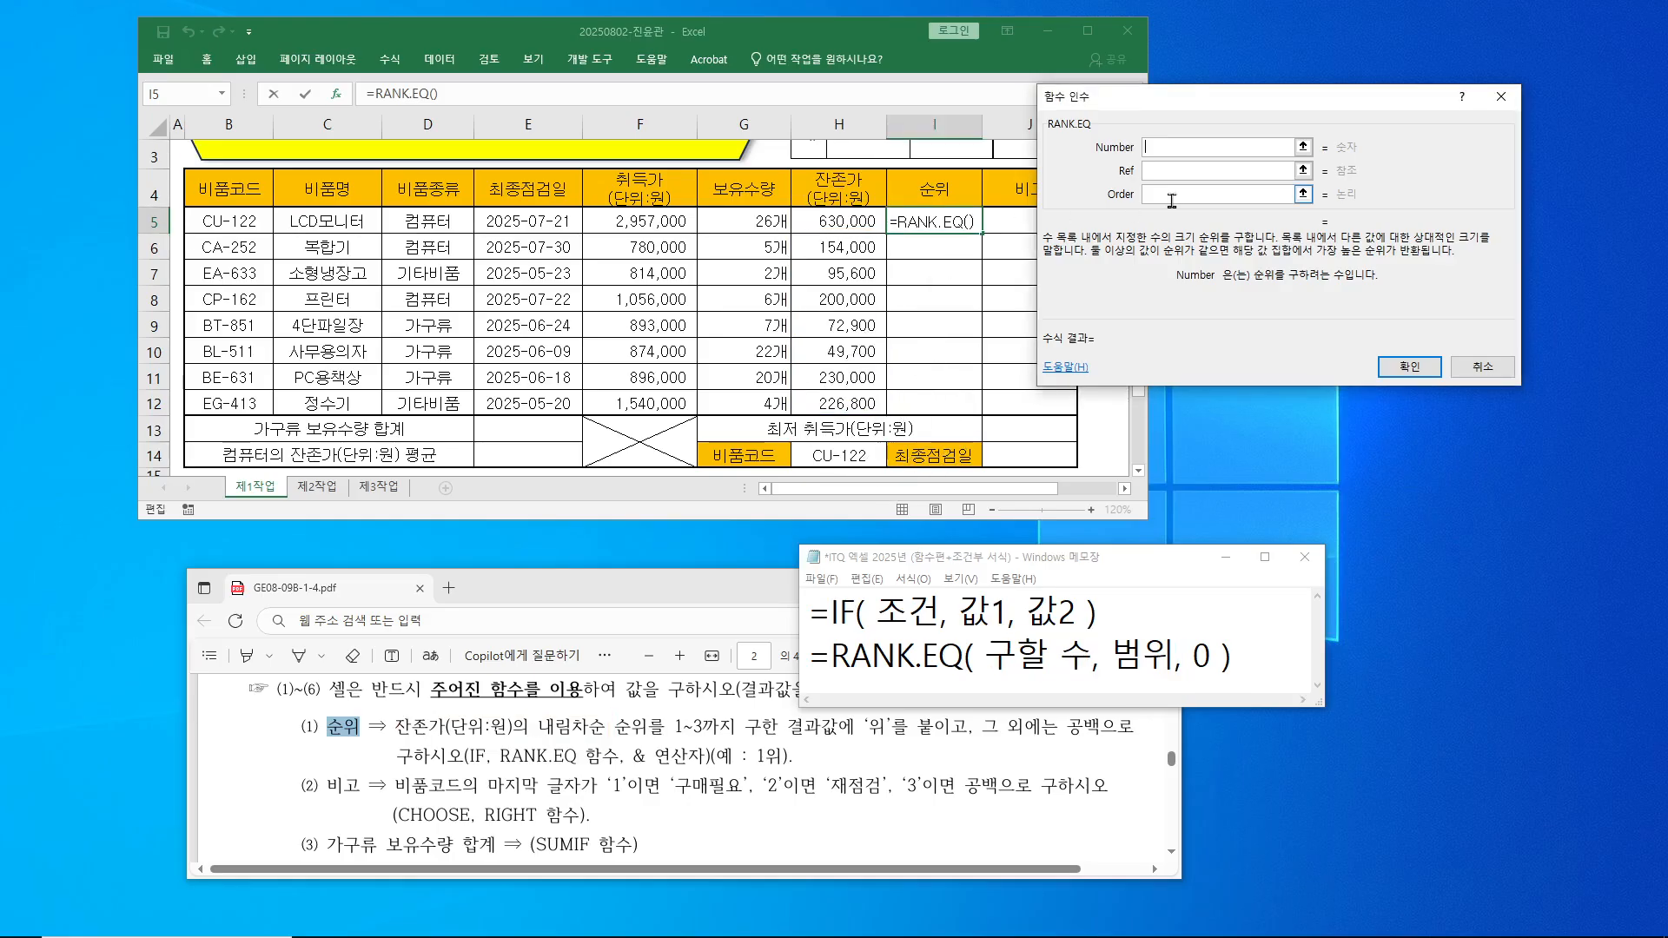
# - Set the RANK.EQ Number argument to H5 and the Ref argument to H5:H12
pyautogui.click(852, 224)
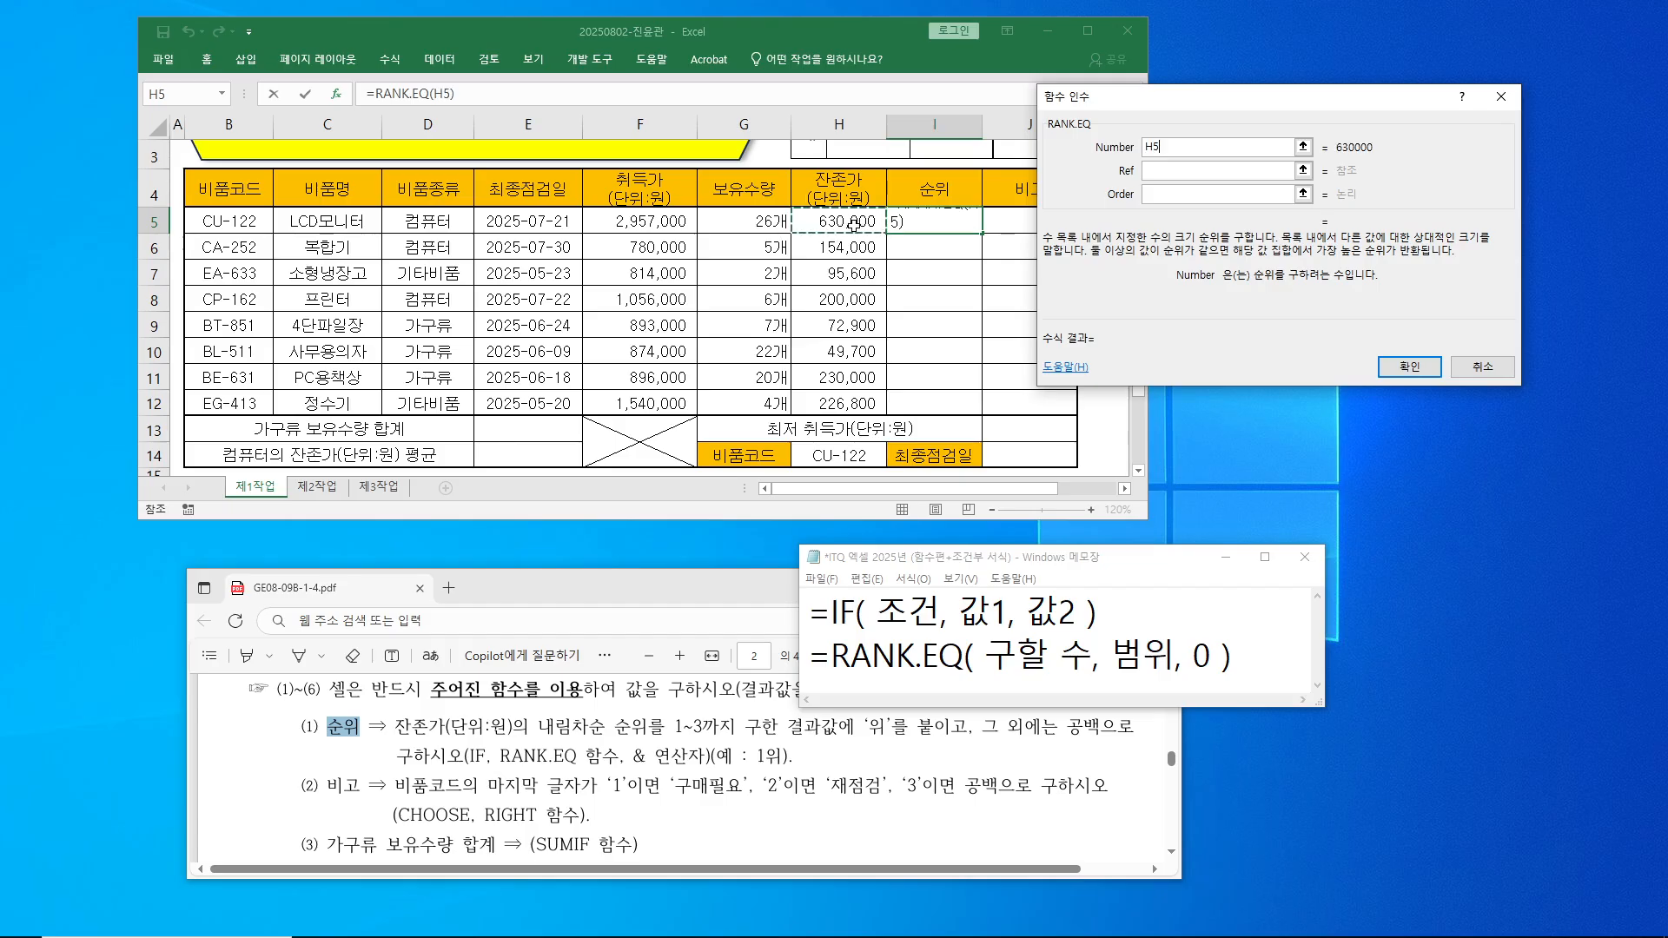
pyautogui.click(1196, 171)
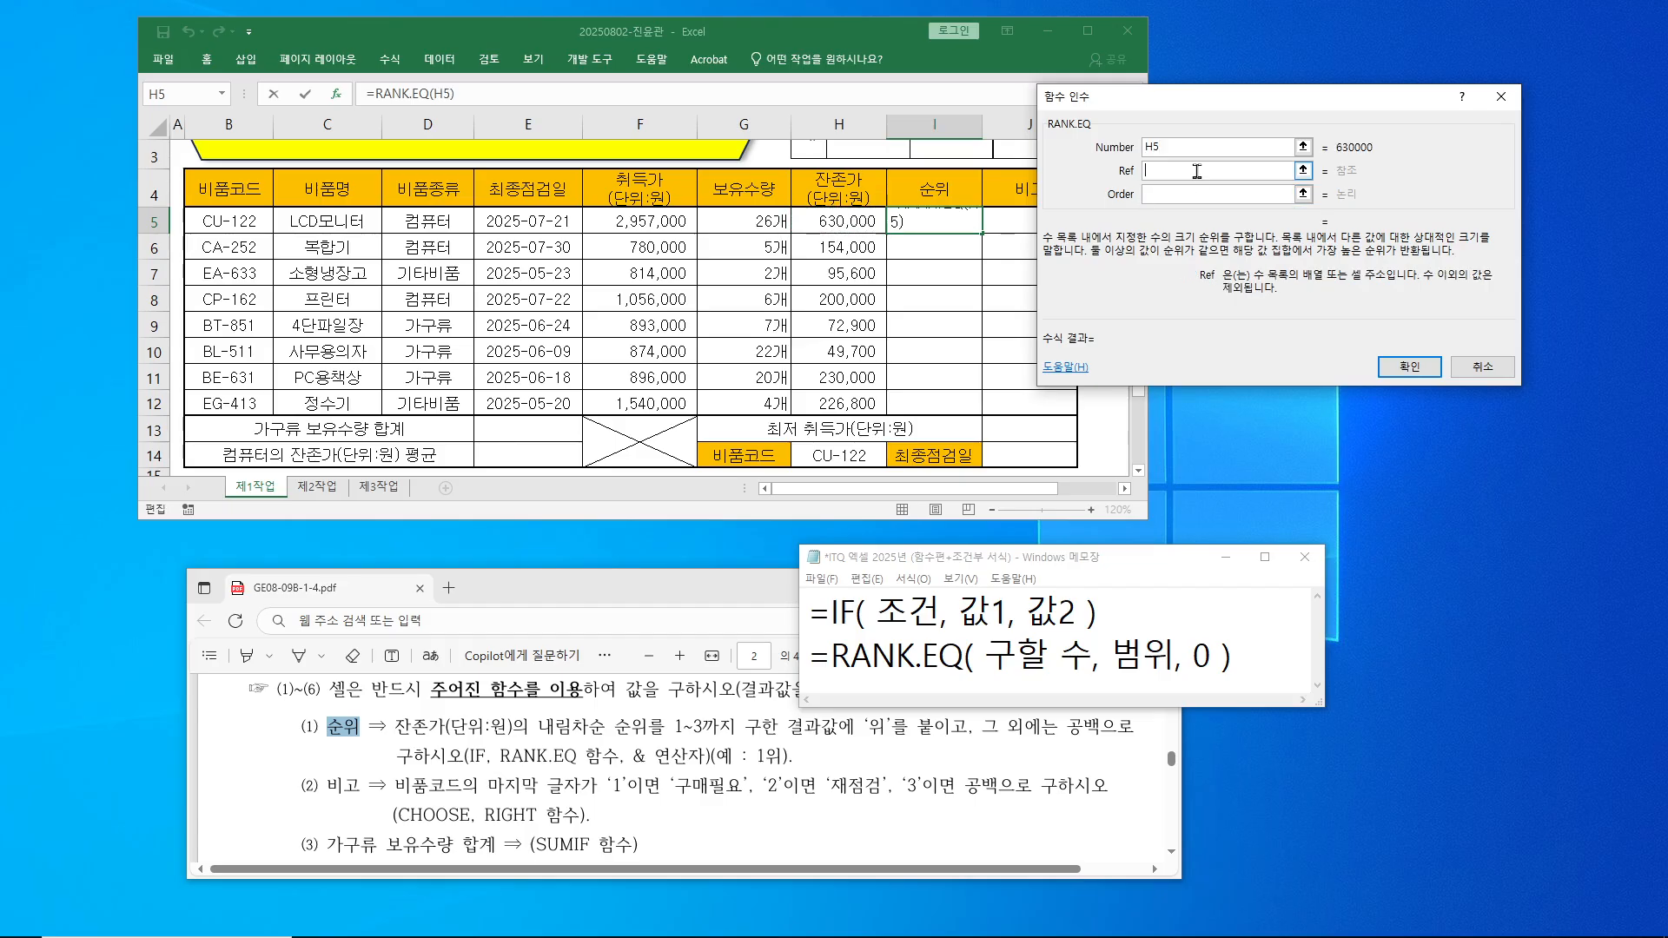
pyautogui.click(817, 221)
pyautogui.moveTo(817, 220); pyautogui.dragTo(826, 404)
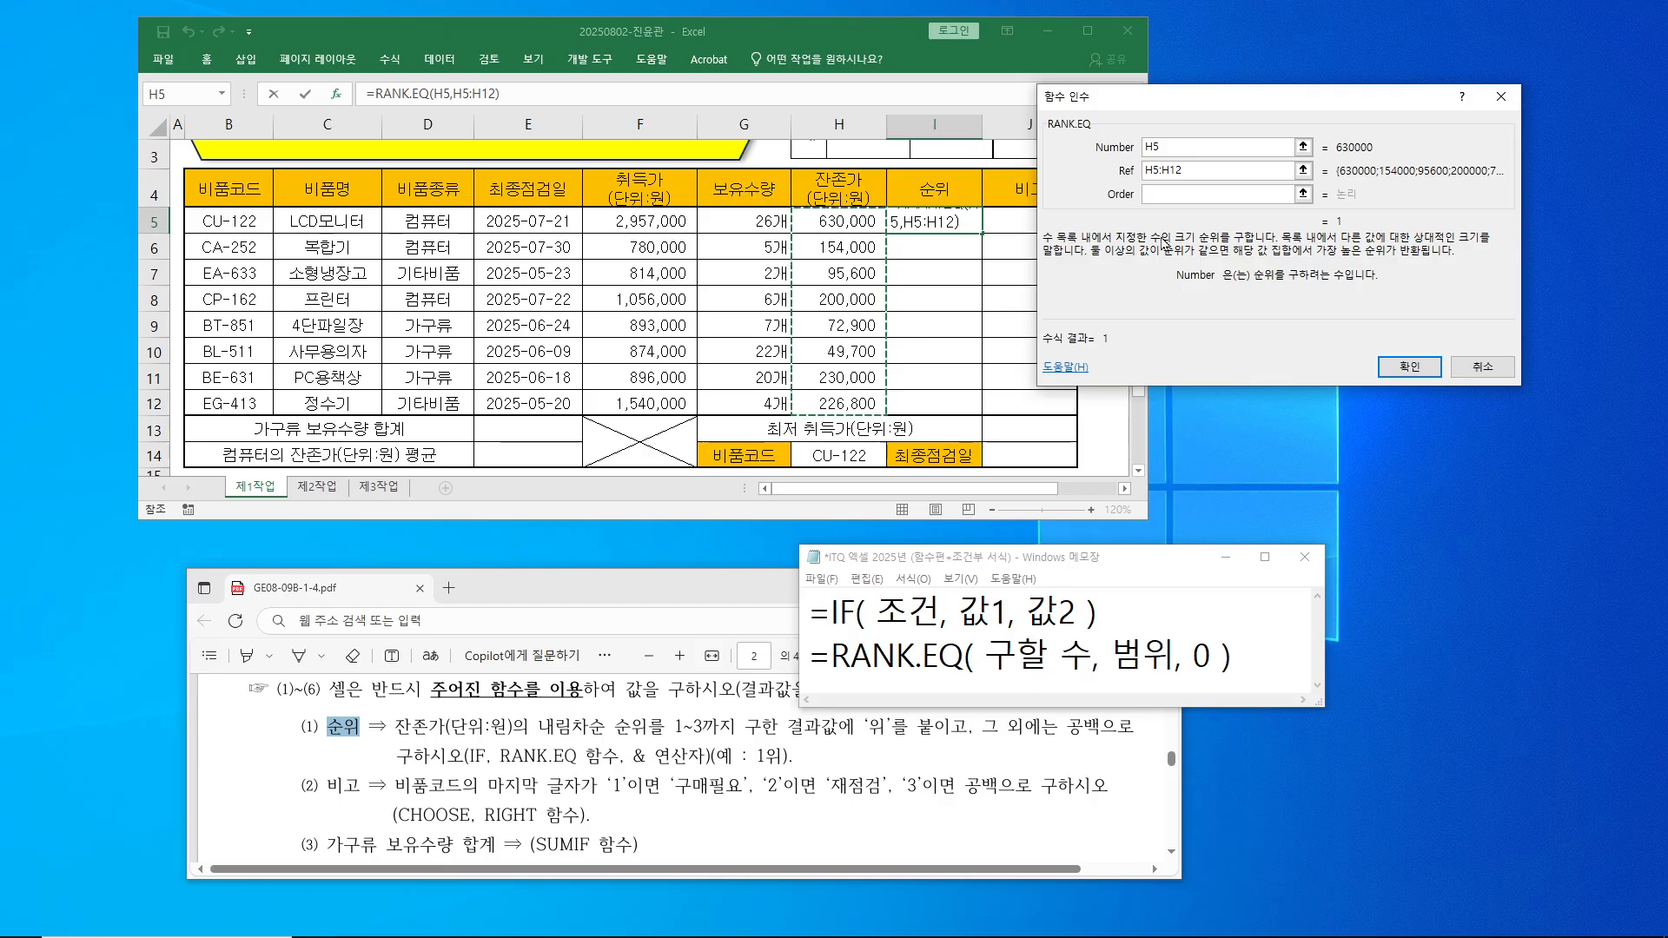
pyautogui.hotkey('ctrl', '2')
pyautogui.moveTo(810, 209); pyautogui.dragTo(884, 230)
pyautogui.moveTo(1161, 197)
pyautogui.mouseDown()
pyautogui.moveTo(1143, 183)
pyautogui.moveTo(1176, 154)
pyautogui.moveTo(1166, 192)
pyautogui.mouseUp()
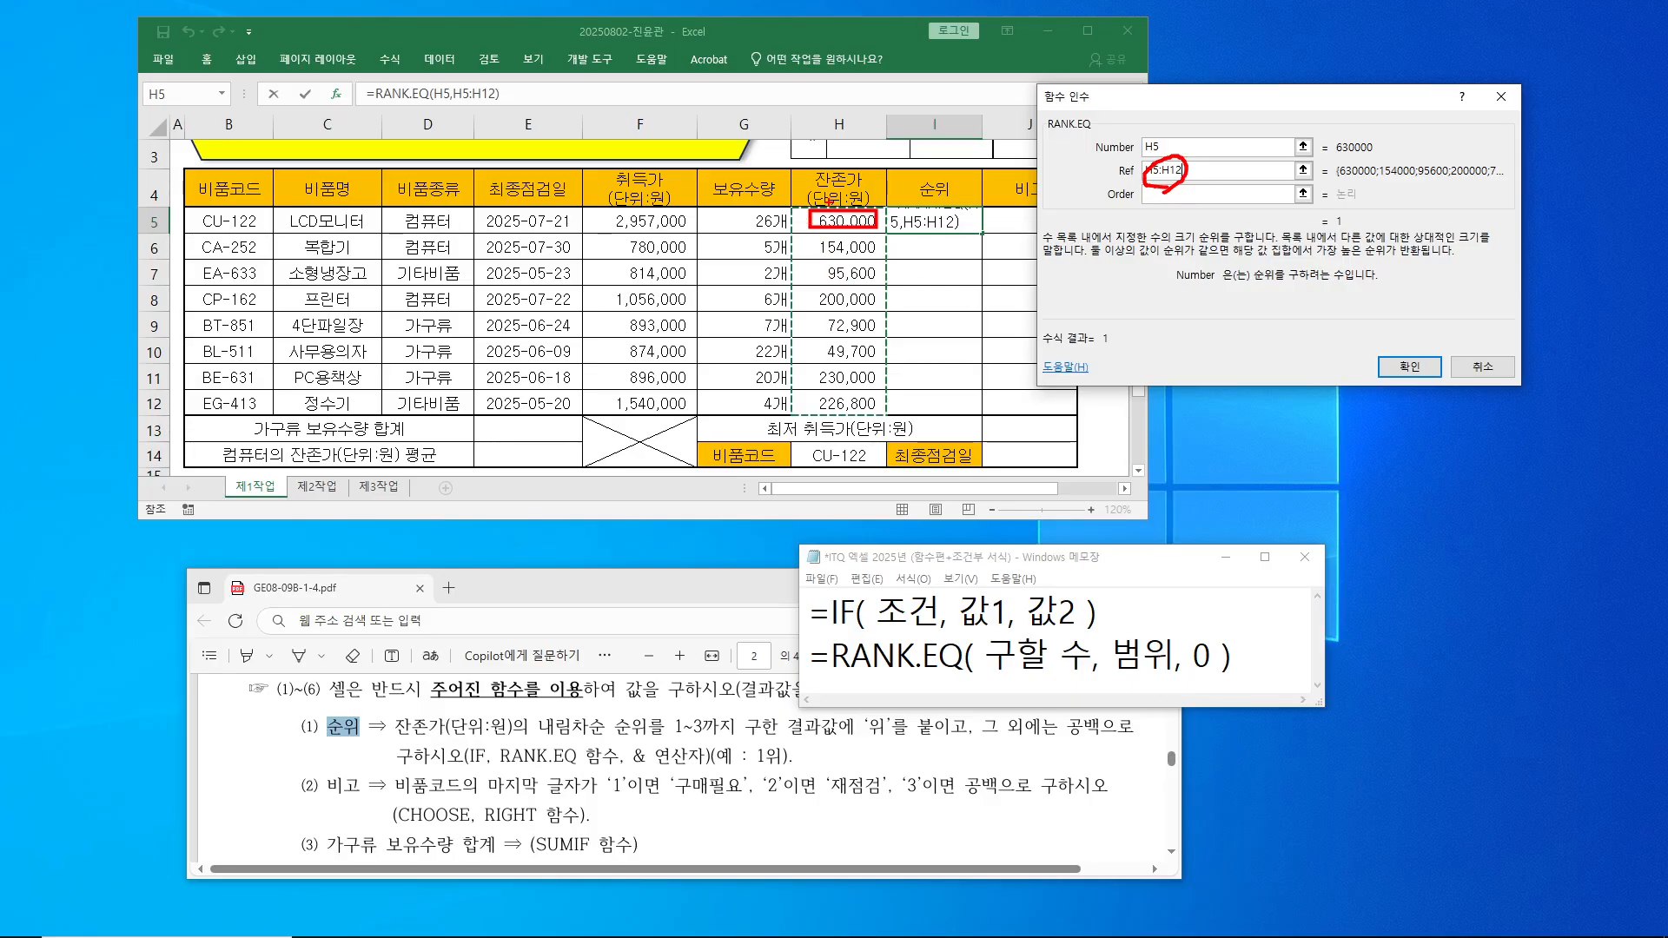
pyautogui.moveTo(830, 205); pyautogui.dragTo(860, 179)
pyautogui.moveTo(858, 349); pyautogui.dragTo(873, 328)
pyautogui.moveTo(1120, 124)
pyautogui.mouseDown()
pyautogui.moveTo(1250, 243)
pyautogui.moveTo(1280, 243)
pyautogui.mouseUp()
pyautogui.moveTo(931, 251)
pyautogui.mouseDown()
pyautogui.moveTo(925, 406)
pyautogui.moveTo(945, 346)
pyautogui.mouseUp()
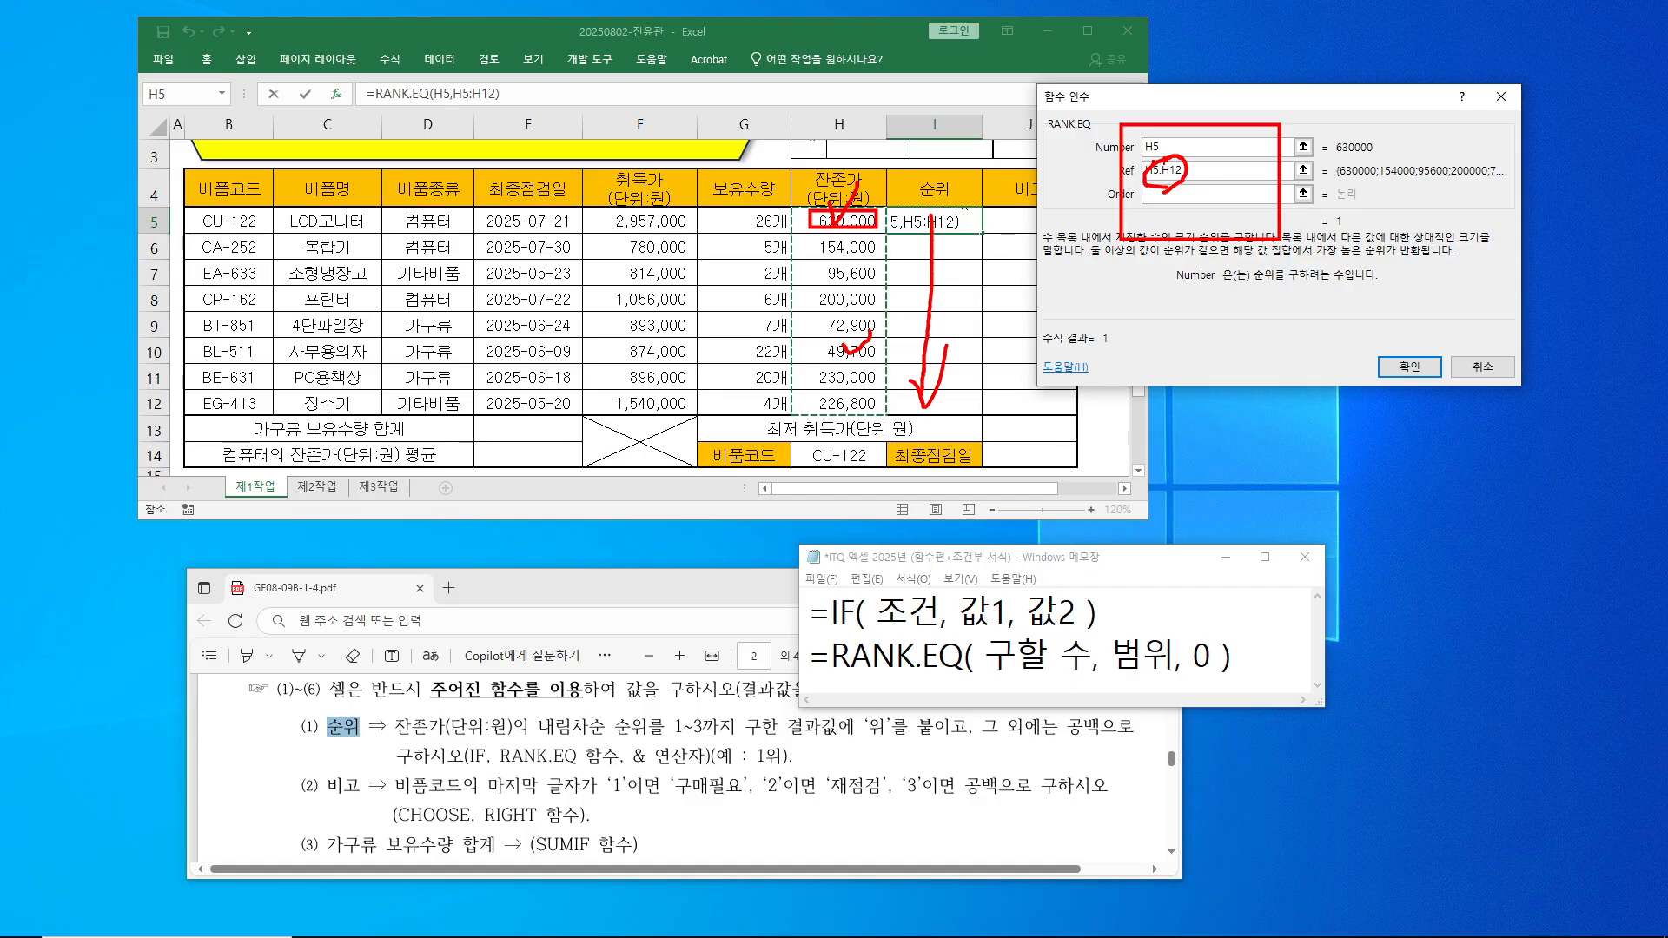
pyautogui.press('Escape')
# - Make the RANK.EQ Ref argument absolute as $H$5:$H$12
pyautogui.click(1203, 171)
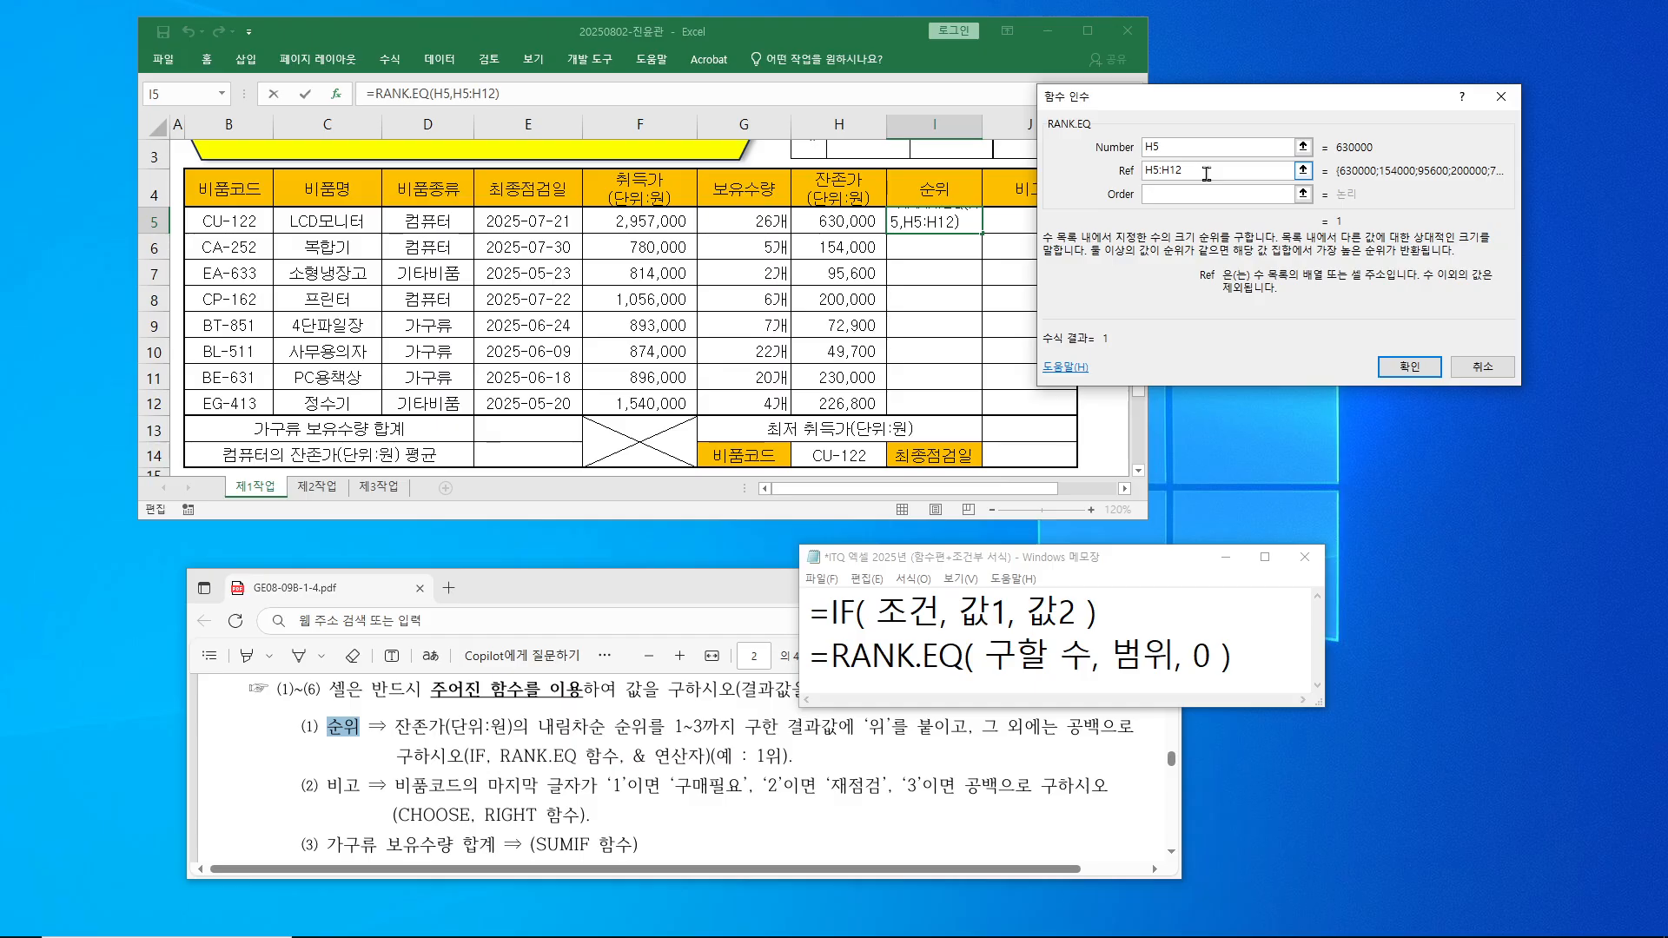
pyautogui.moveTo(1203, 171); pyautogui.dragTo(1128, 171)
pyautogui.hotkey('ctrl', '2')
pyautogui.moveTo(956, 298)
pyautogui.mouseDown()
pyautogui.moveTo(1046, 288)
pyautogui.moveTo(979, 397)
pyautogui.moveTo(1006, 352)
pyautogui.moveTo(1009, 376)
pyautogui.mouseUp()
pyautogui.moveTo(1094, 306)
pyautogui.mouseDown()
pyautogui.moveTo(1092, 323)
pyautogui.moveTo(1145, 353)
pyautogui.moveTo(1122, 396)
pyautogui.mouseUp()
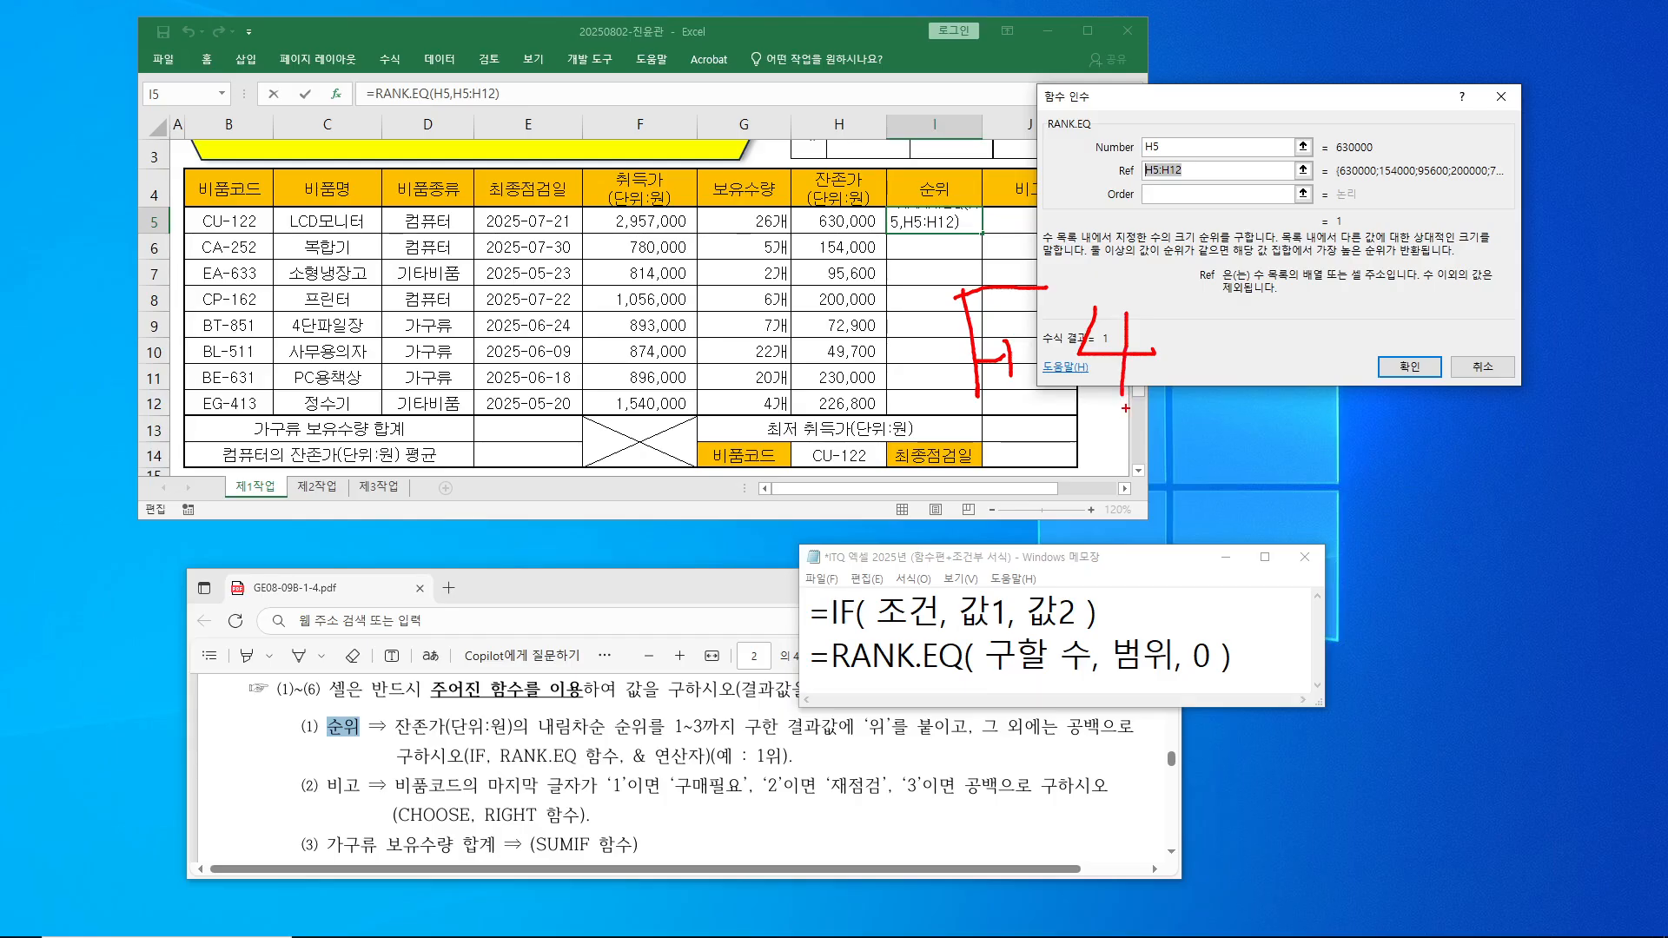
pyautogui.press('Escape')
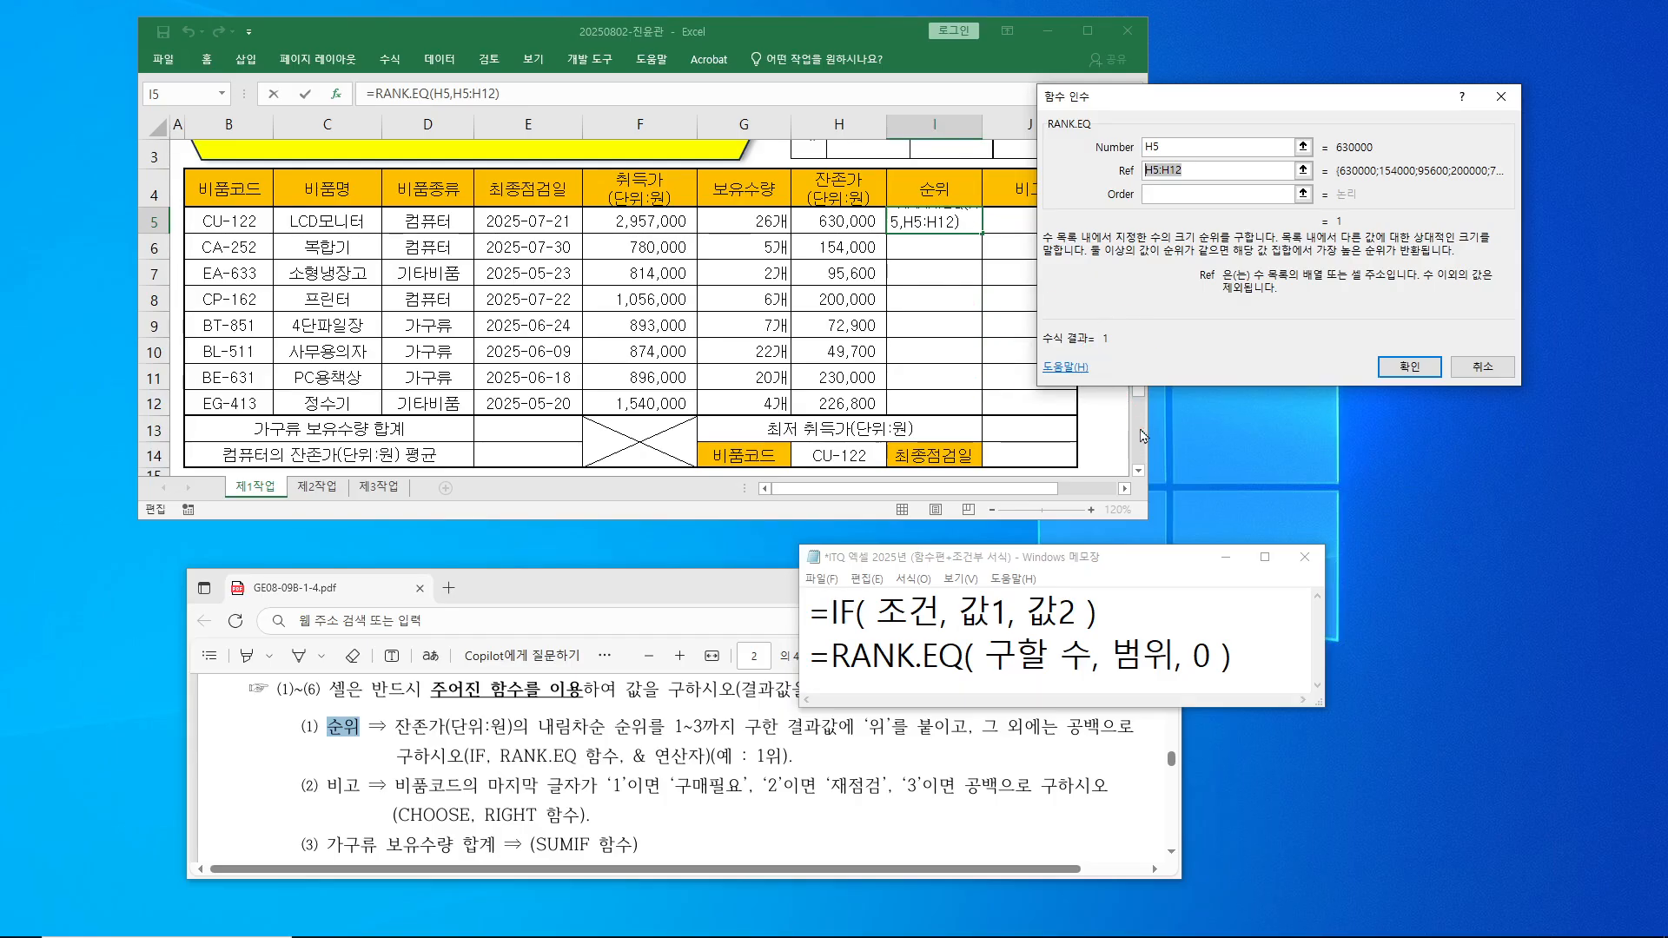
pyautogui.press('F4')
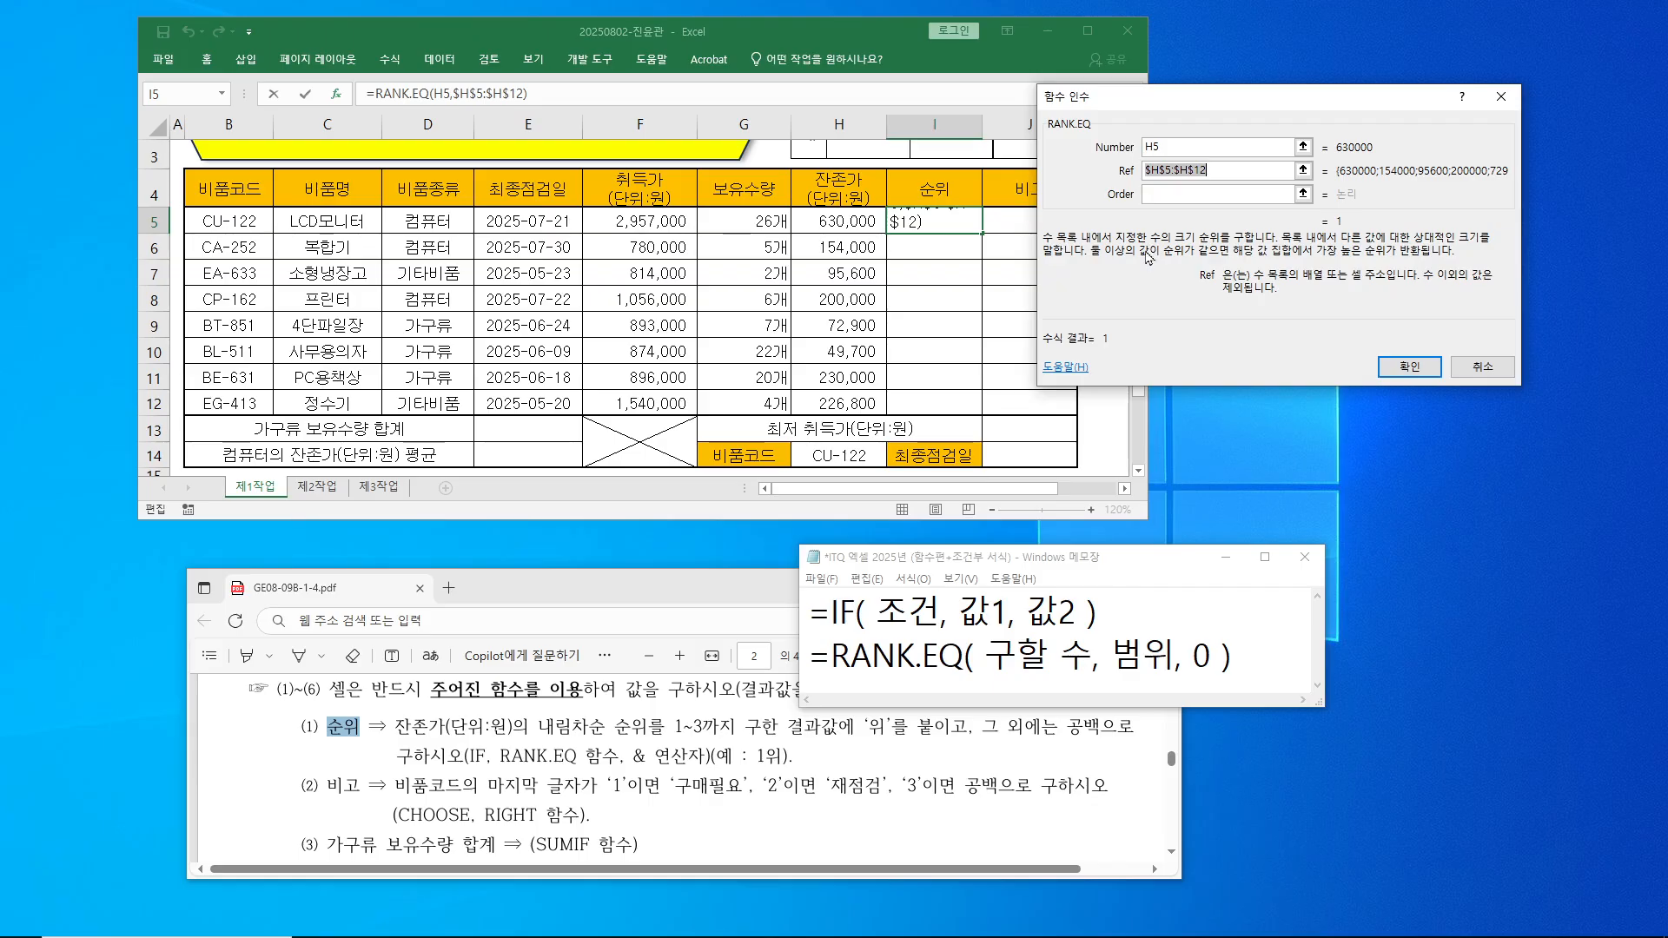
# - Set the RANK.EQ Order argument to 0 and confirm the formula in I5
pyautogui.click(1157, 194)
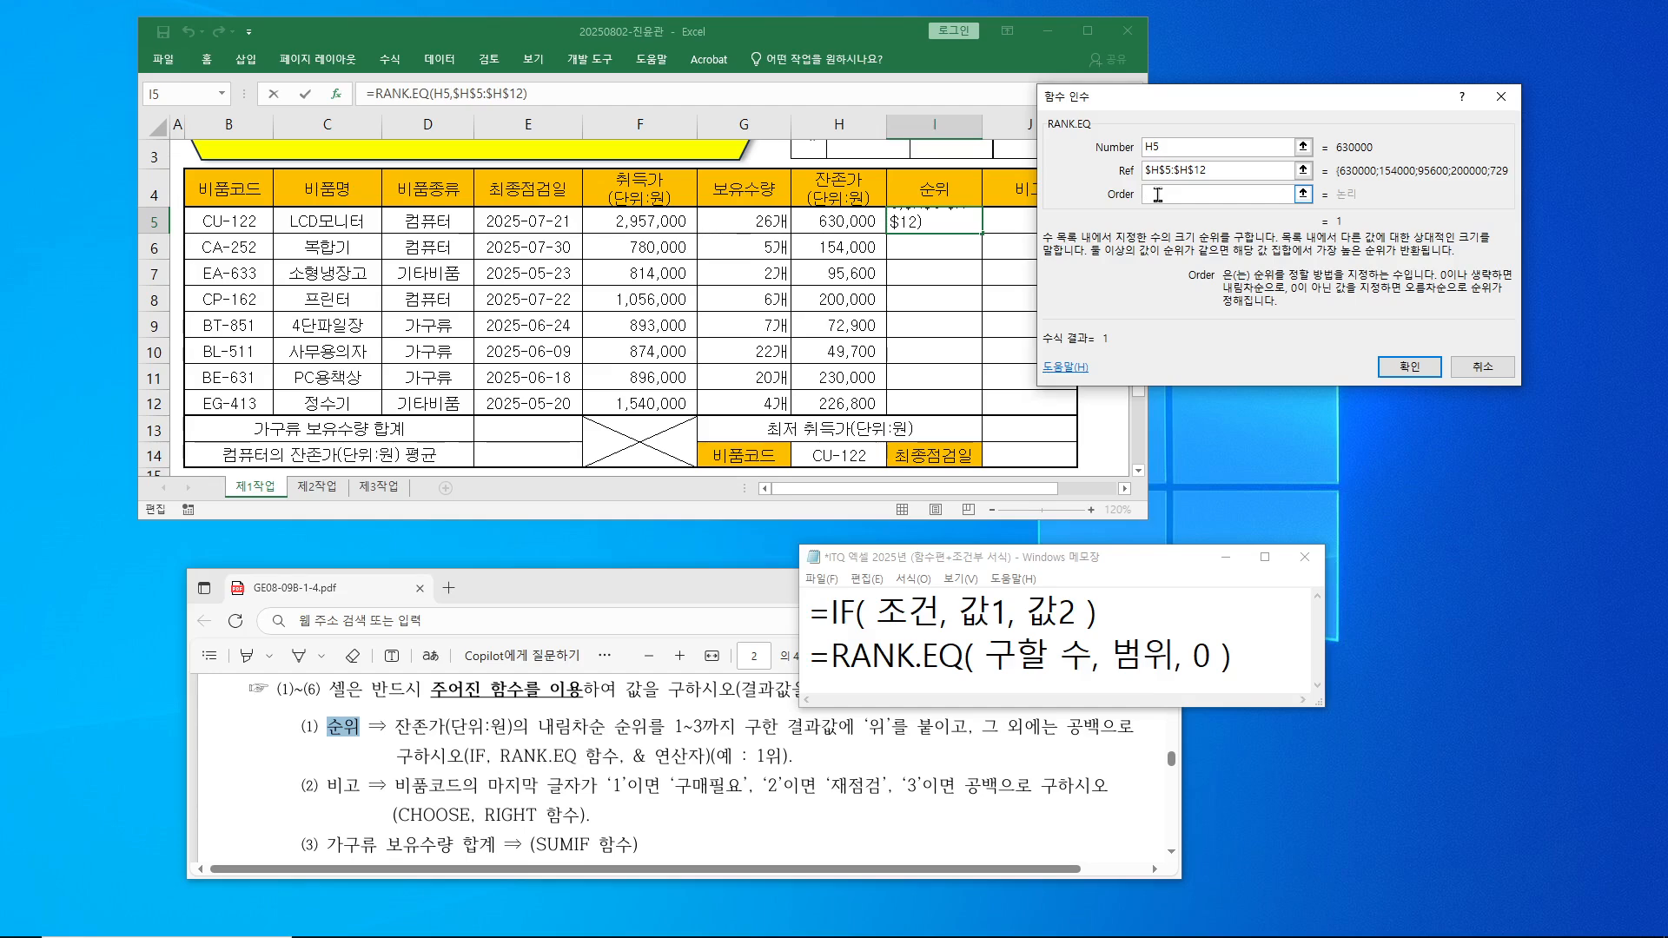
pyautogui.write('0')
pyautogui.click(1412, 368)
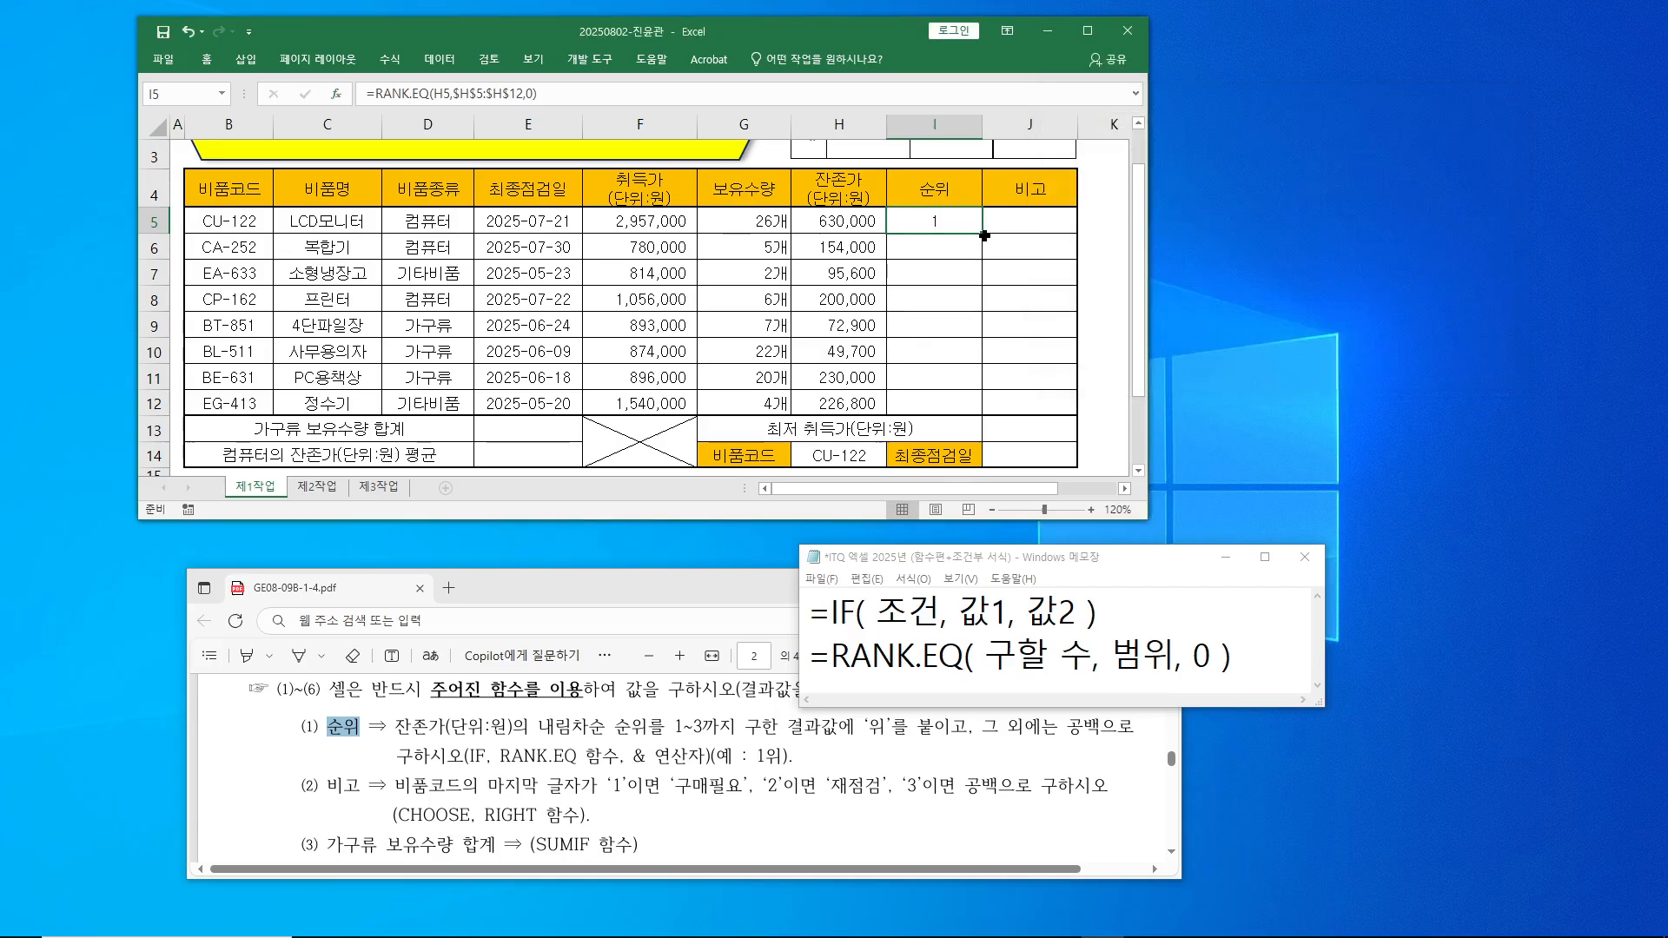
# - Fill the RANK.EQ formula from I5 down to I12 without formatting
pyautogui.moveTo(982, 232); pyautogui.dragTo(988, 414)
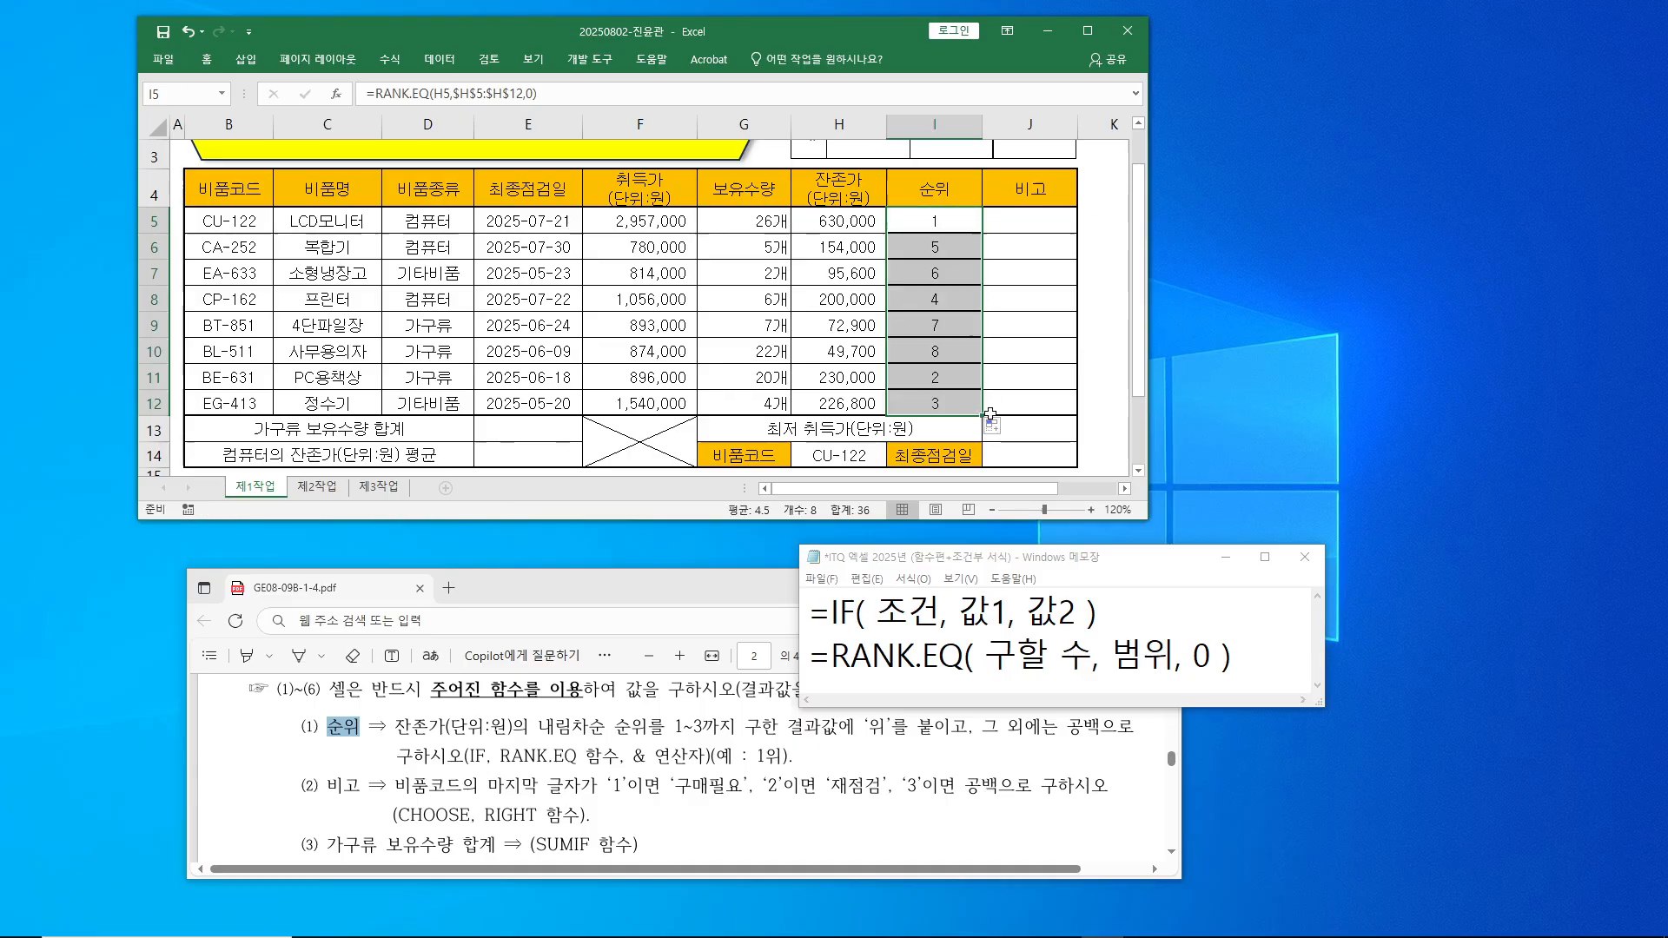
pyautogui.click(996, 426)
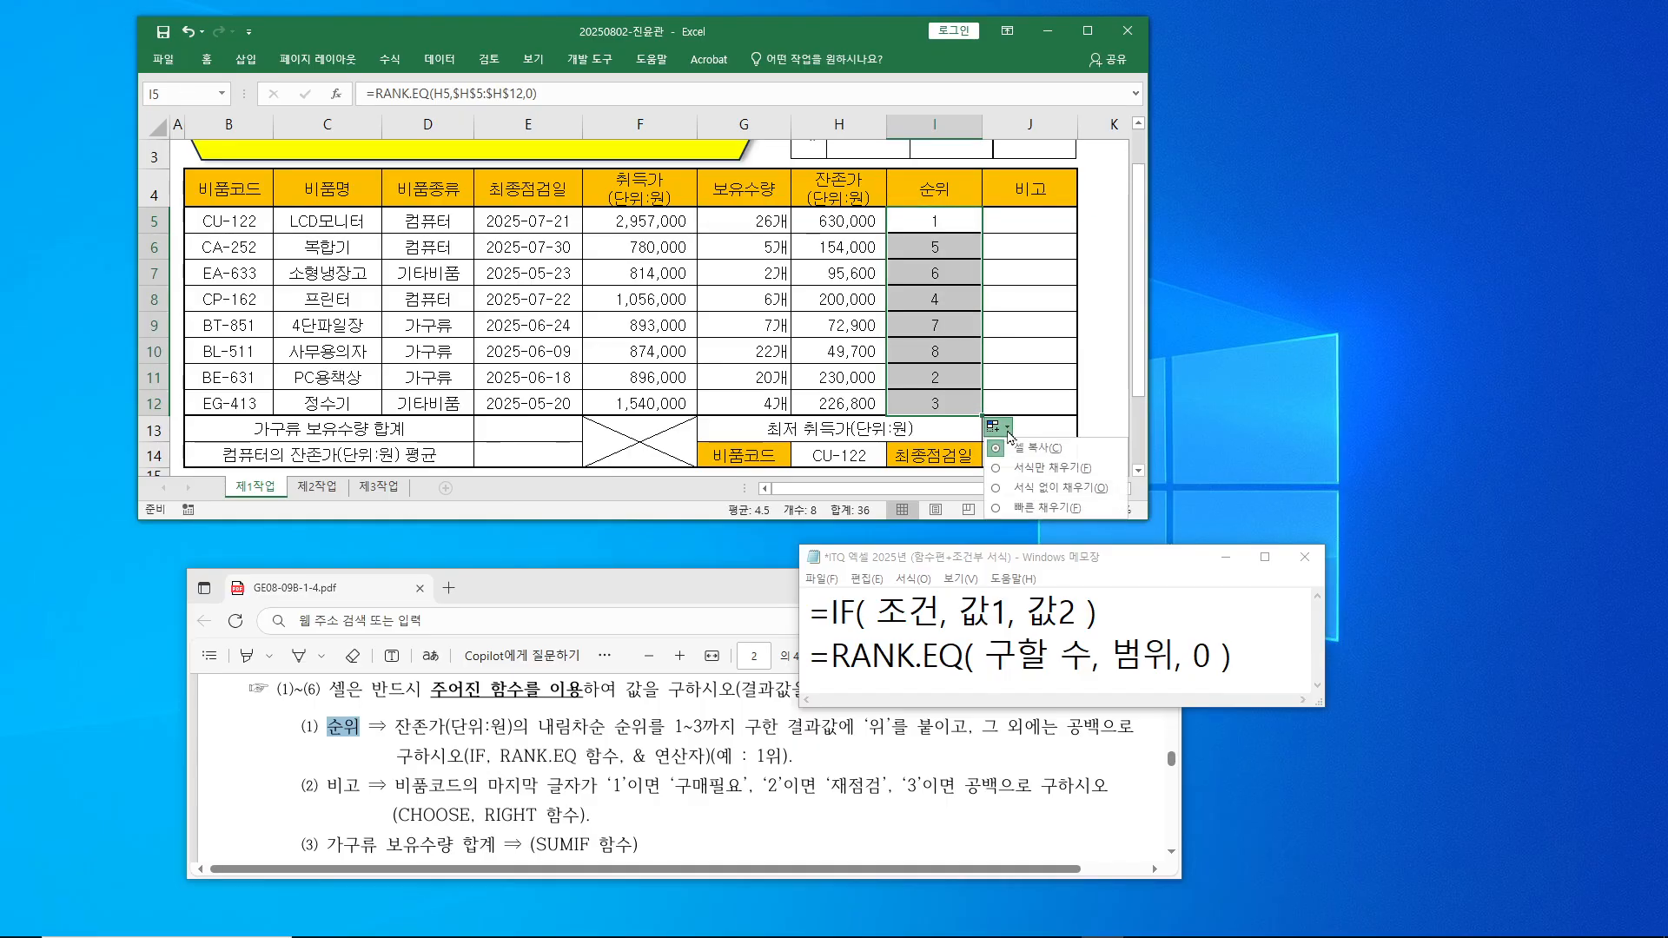
pyautogui.click(1021, 488)
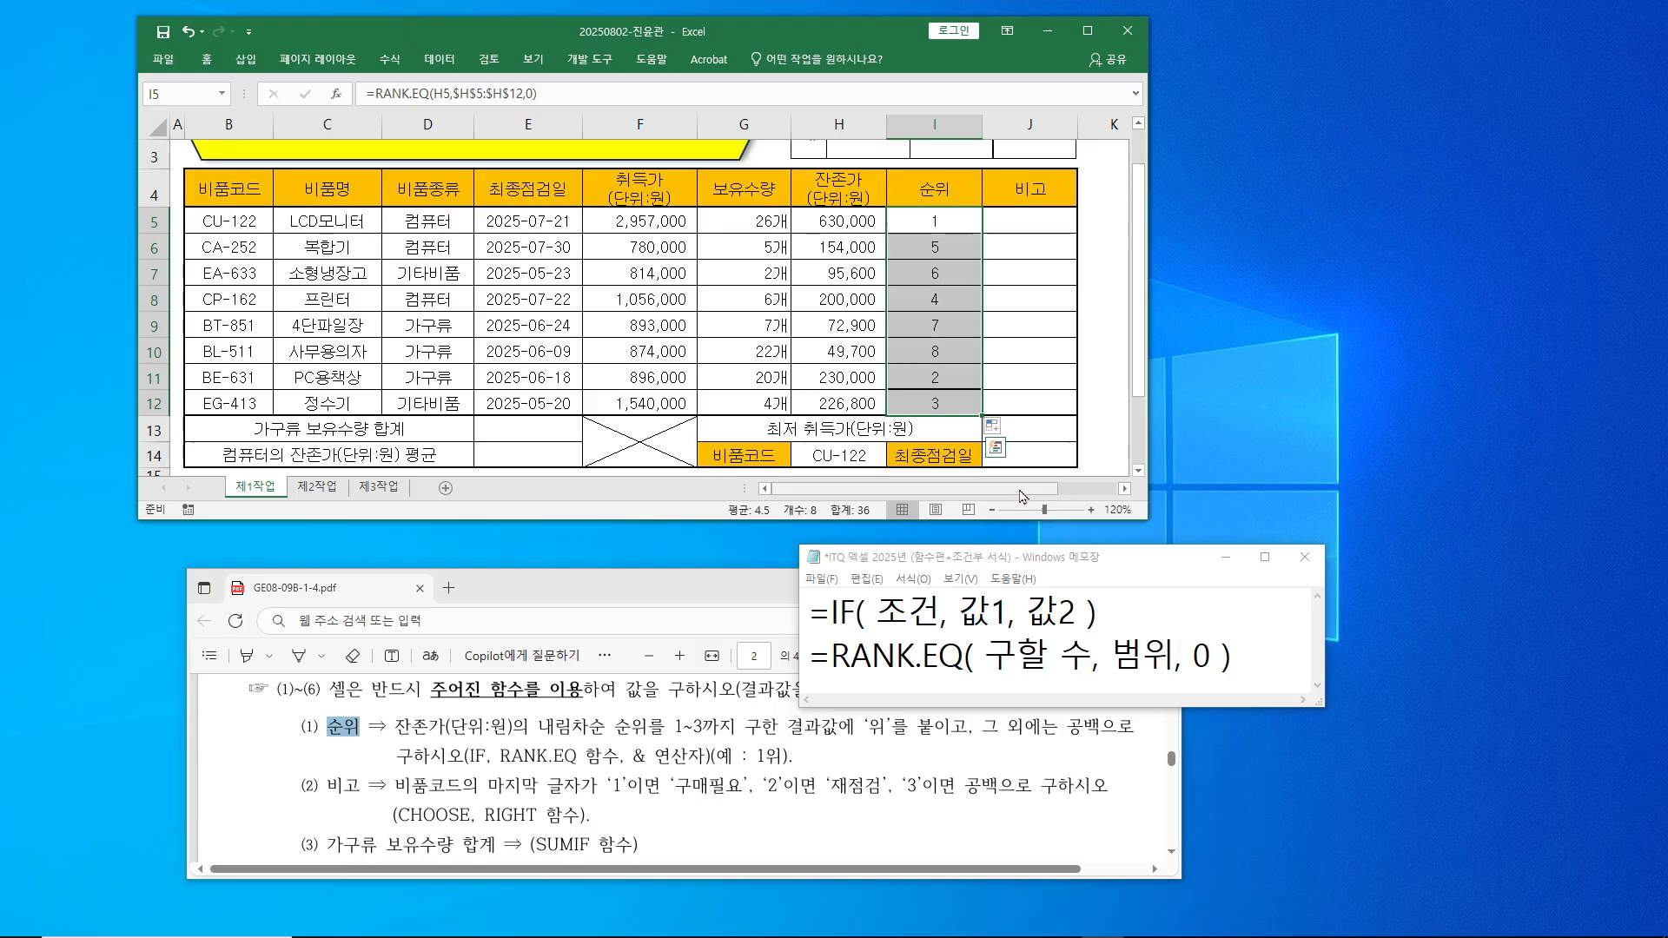
pyautogui.click(1099, 406)
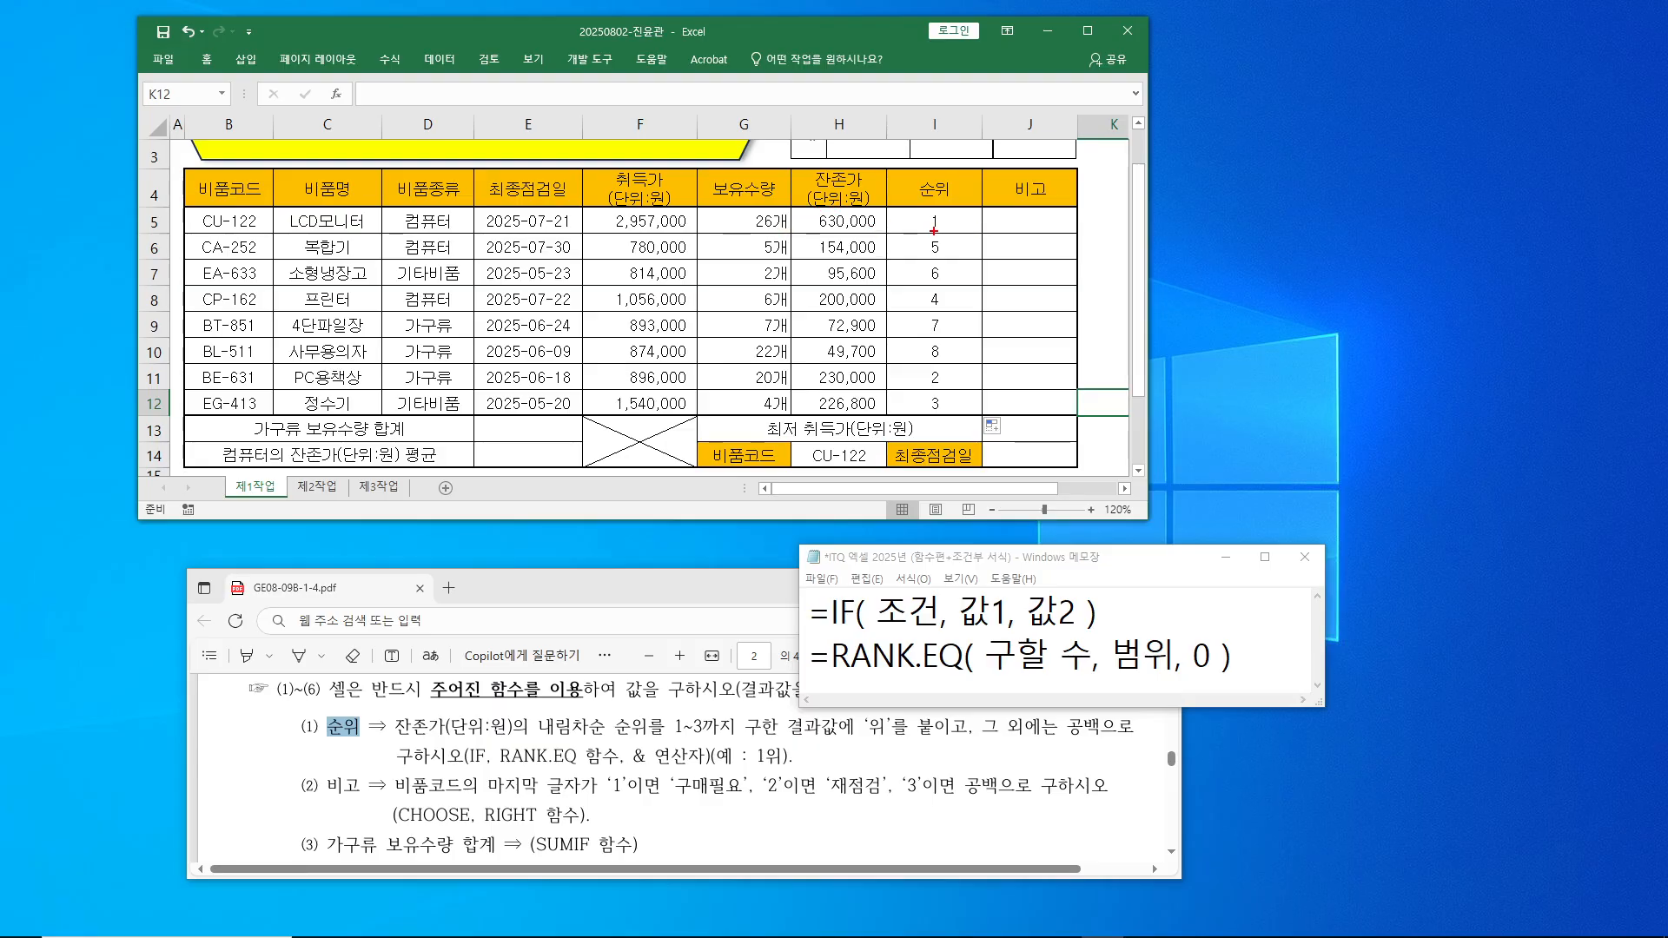
pyautogui.moveTo(932, 227)
pyautogui.mouseDown()
pyautogui.moveTo(912, 222)
pyautogui.moveTo(946, 213)
pyautogui.mouseUp()
pyautogui.moveTo(808, 211); pyautogui.dragTo(878, 230)
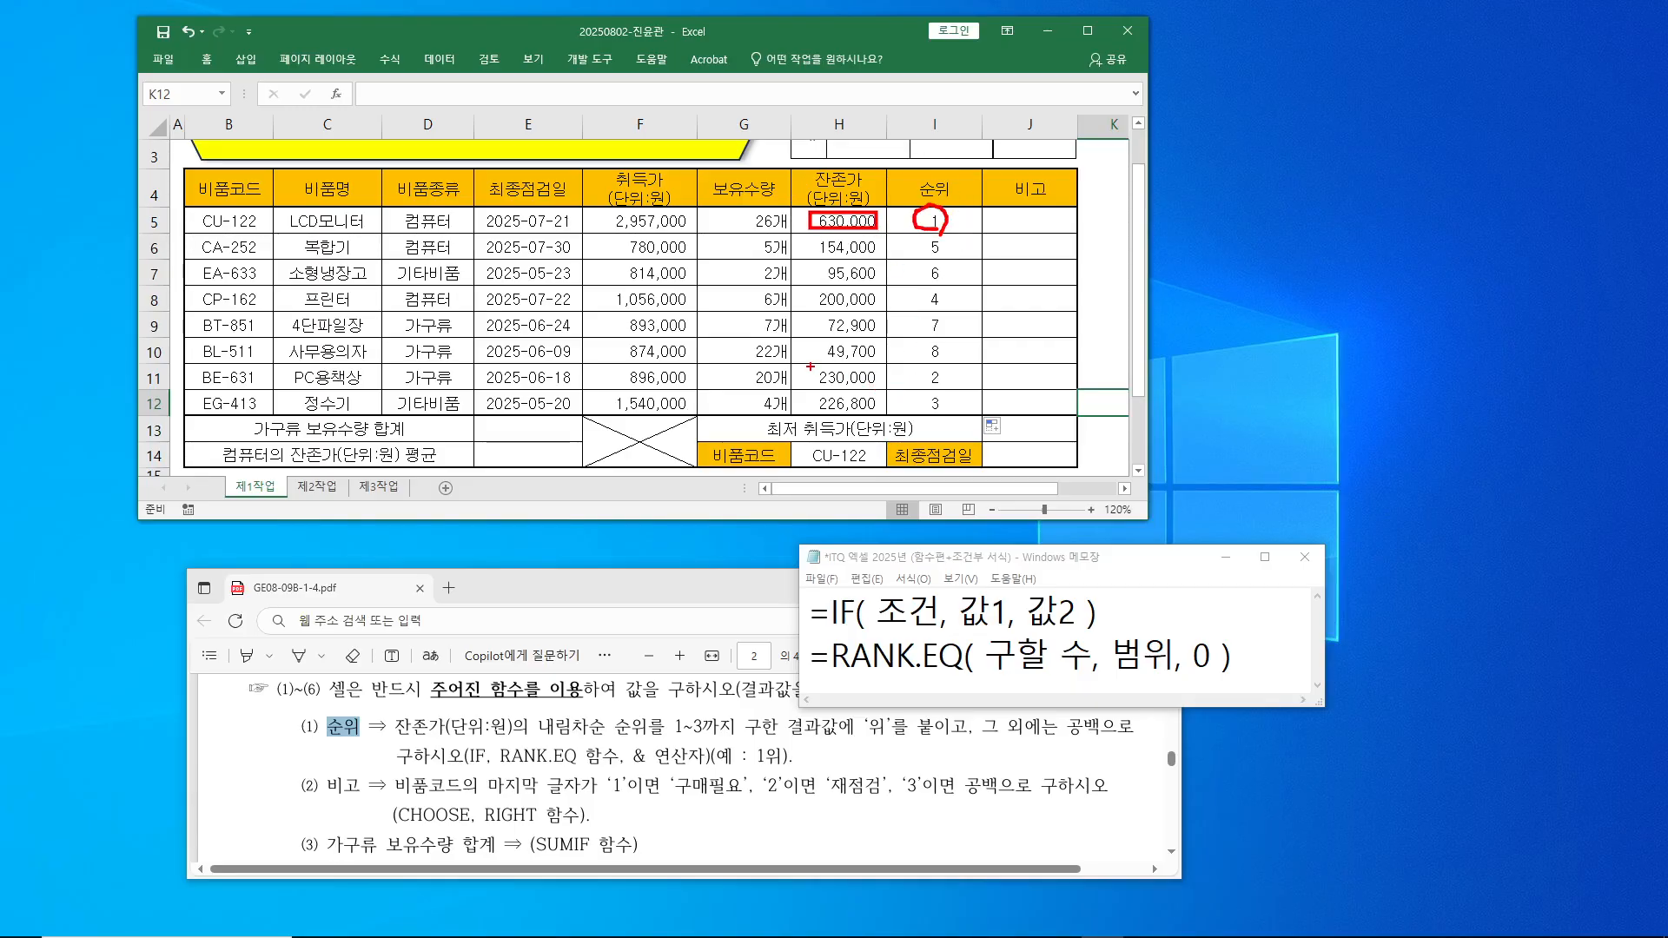
pyautogui.moveTo(951, 391)
pyautogui.mouseDown()
pyautogui.moveTo(898, 388)
pyautogui.moveTo(946, 364)
pyautogui.moveTo(951, 393)
pyautogui.moveTo(926, 387)
pyautogui.moveTo(944, 431)
pyautogui.mouseUp()
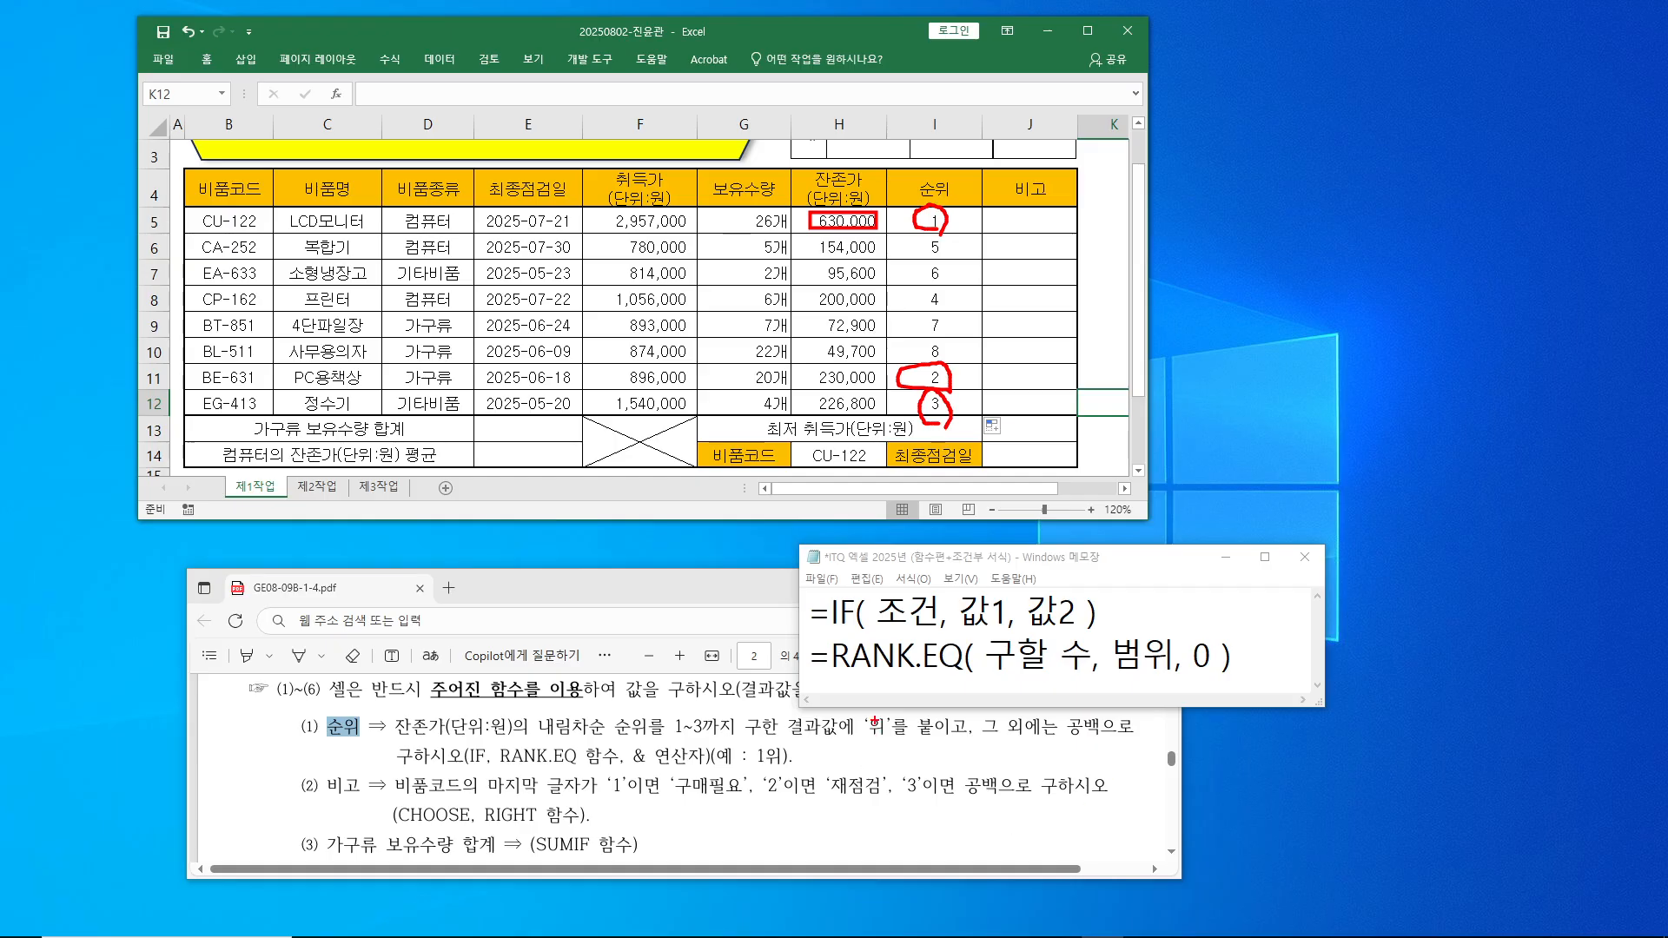
pyautogui.moveTo(853, 709); pyautogui.dragTo(896, 756)
pyautogui.moveTo(1064, 711); pyautogui.dragTo(1095, 744)
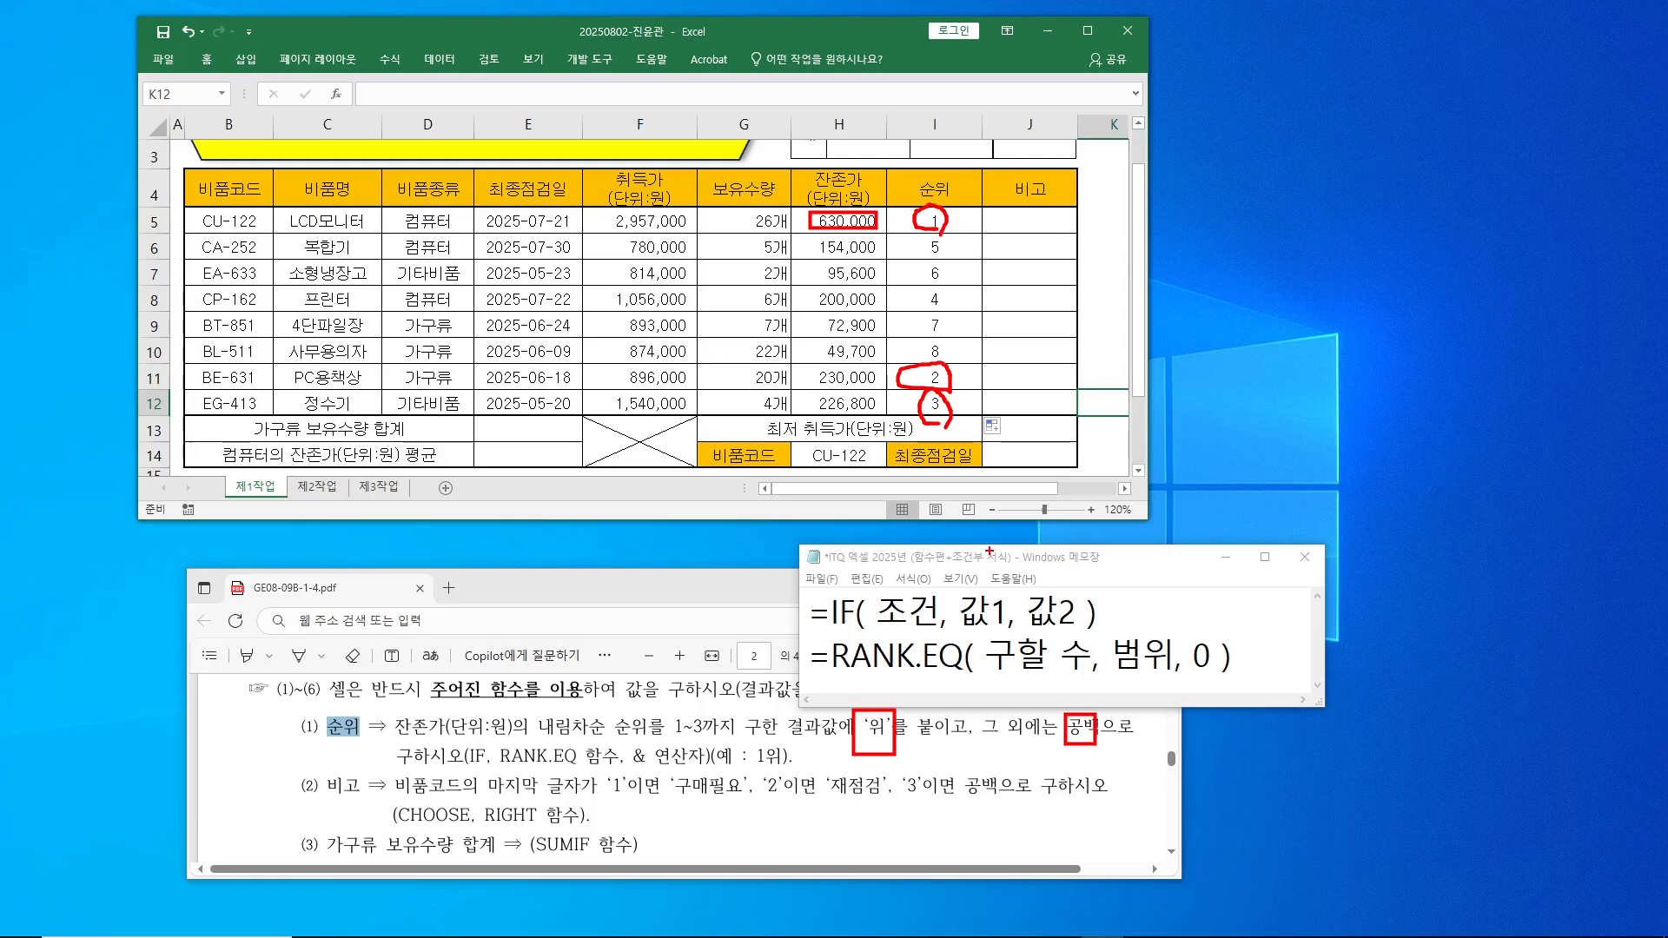
pyautogui.moveTo(921, 238); pyautogui.dragTo(959, 355)
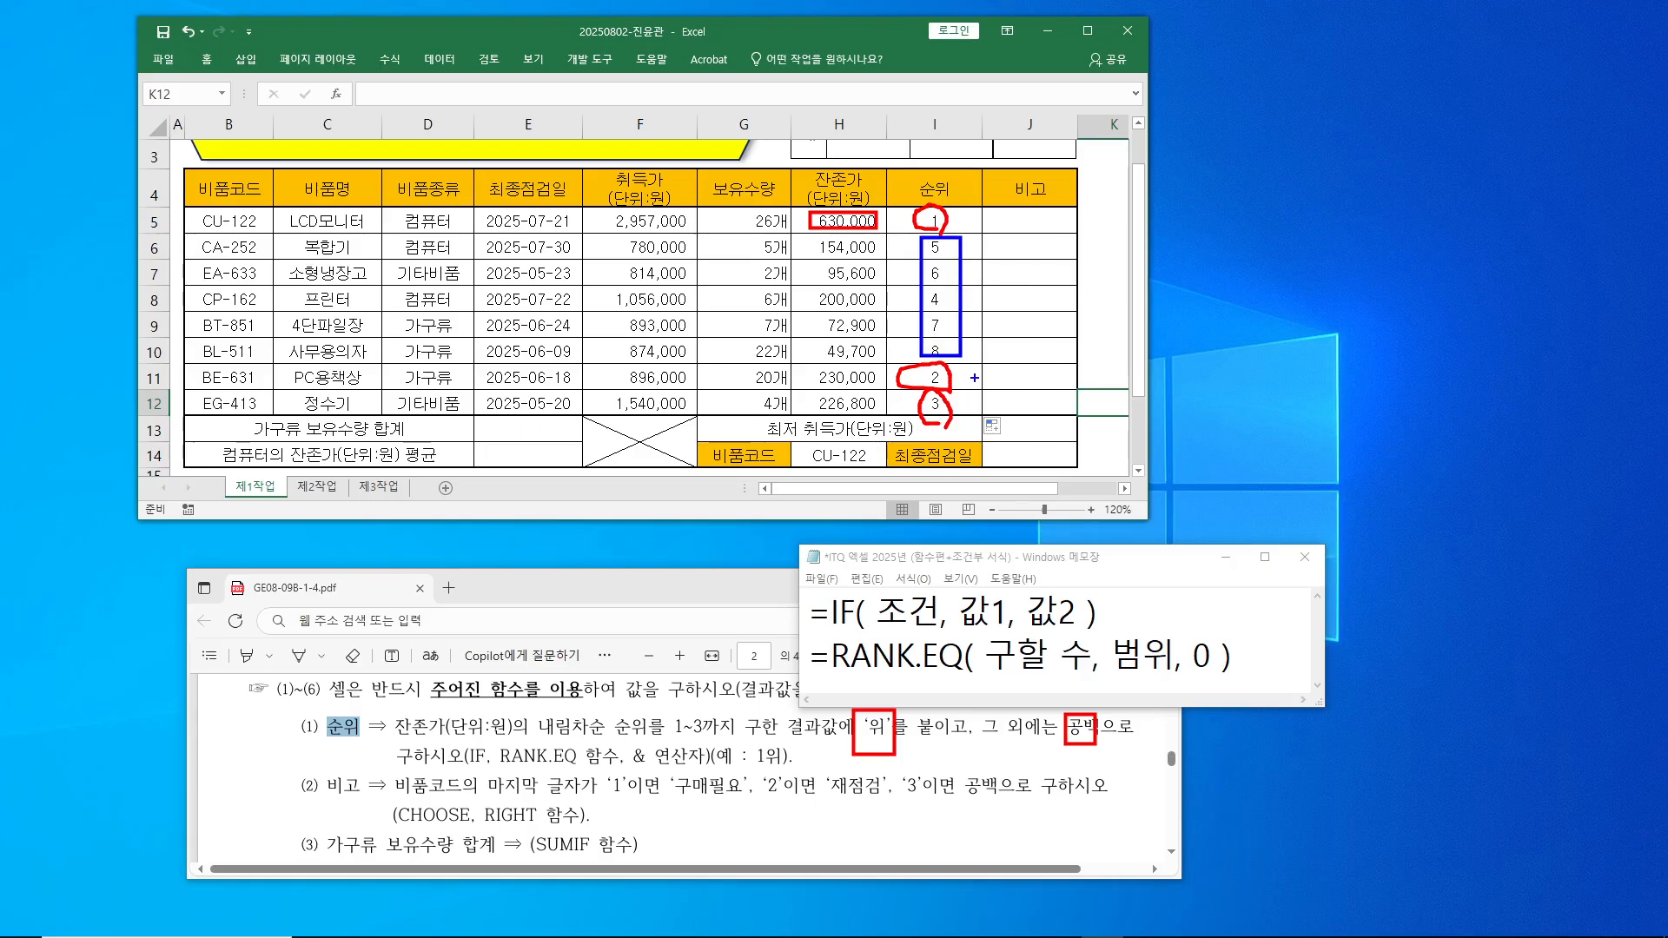
pyautogui.click(964, 403)
pyautogui.moveTo(955, 264)
pyautogui.mouseDown()
pyautogui.moveTo(926, 321)
pyautogui.moveTo(958, 315)
pyautogui.moveTo(975, 335)
pyautogui.mouseUp()
pyautogui.press('Escape')
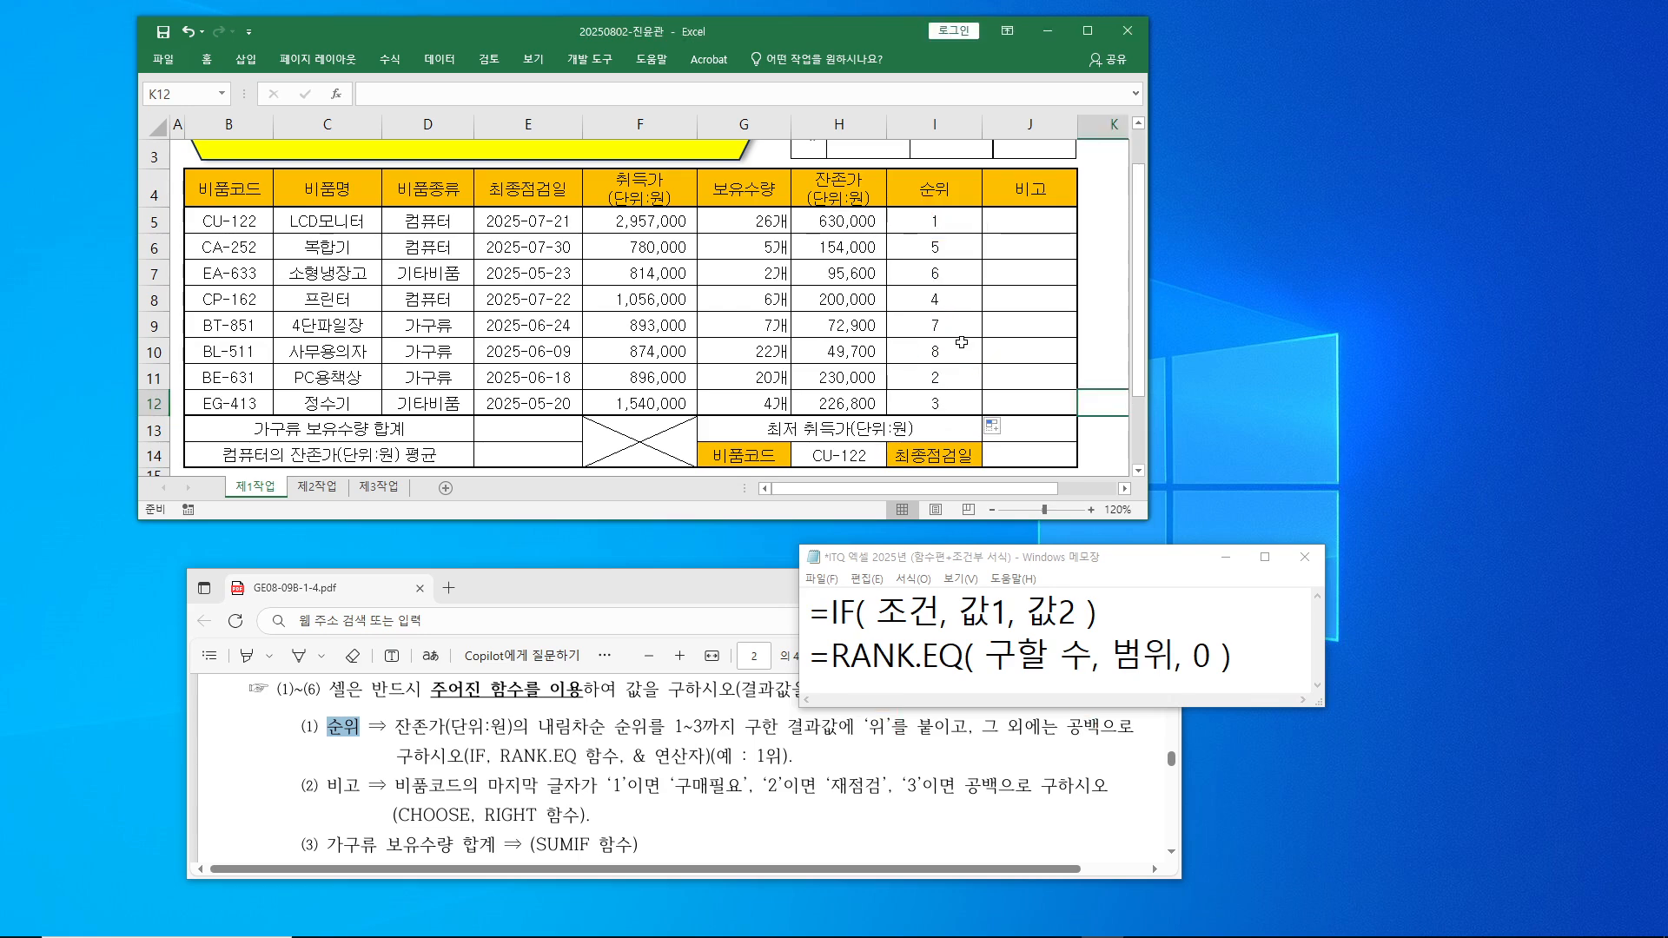
# - Cut the RANK.EQ expression out of the I5 formula, start an IF( function in its place and open its function arguments dialog
pyautogui.click(953, 222)
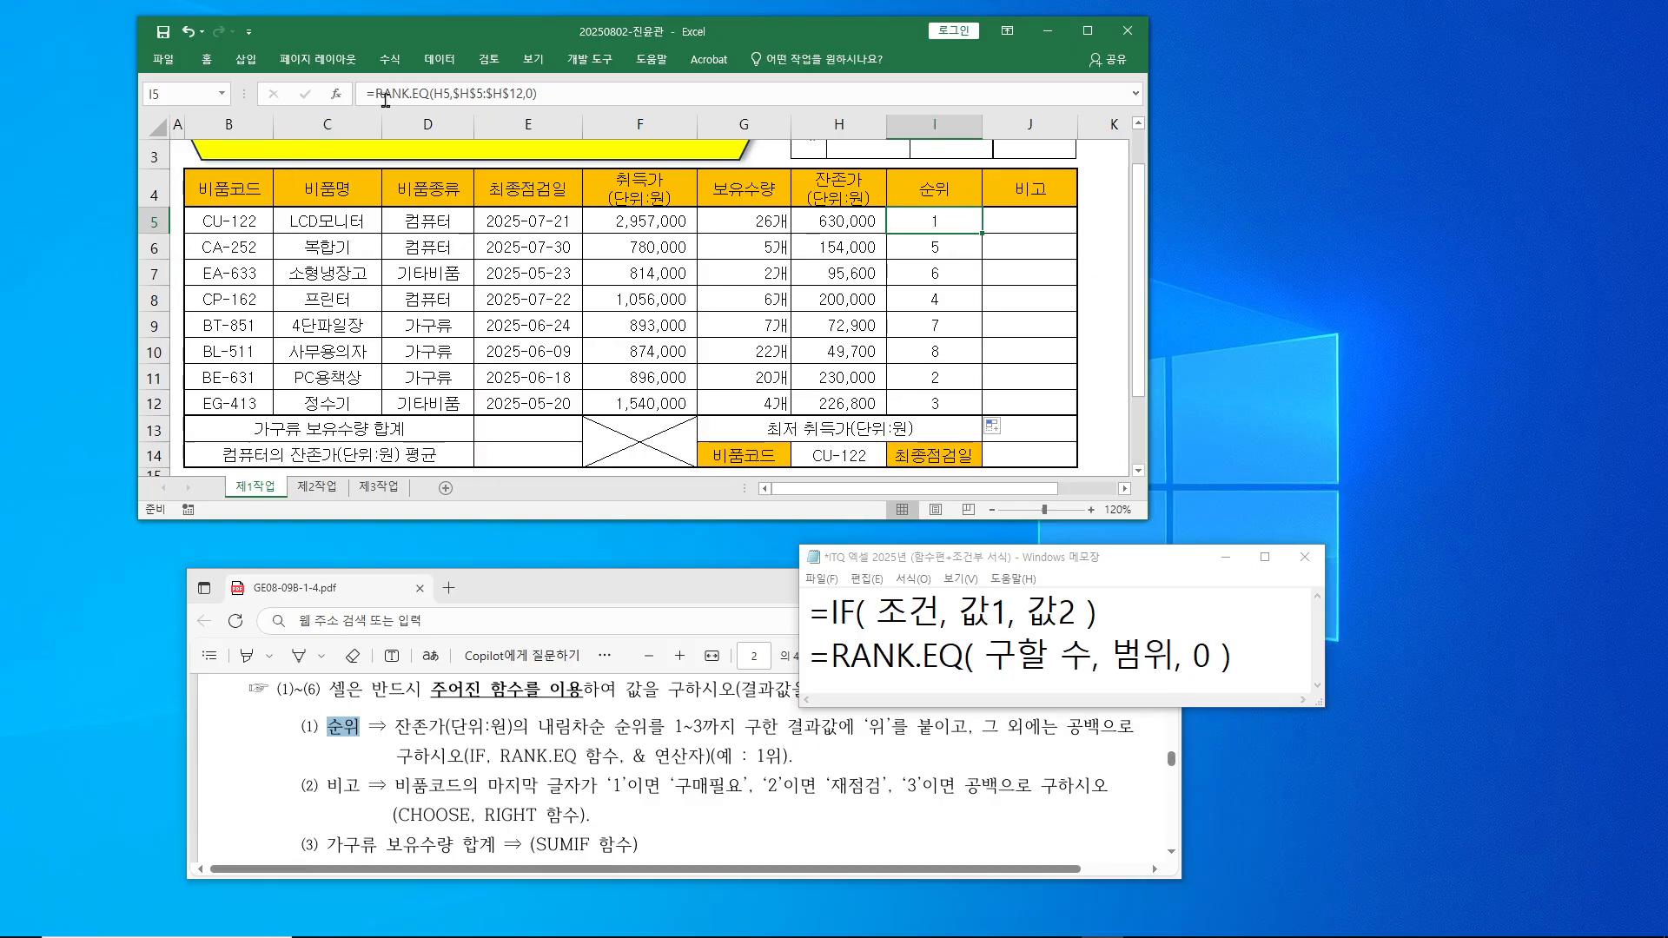
pyautogui.moveTo(378, 96); pyautogui.dragTo(587, 101)
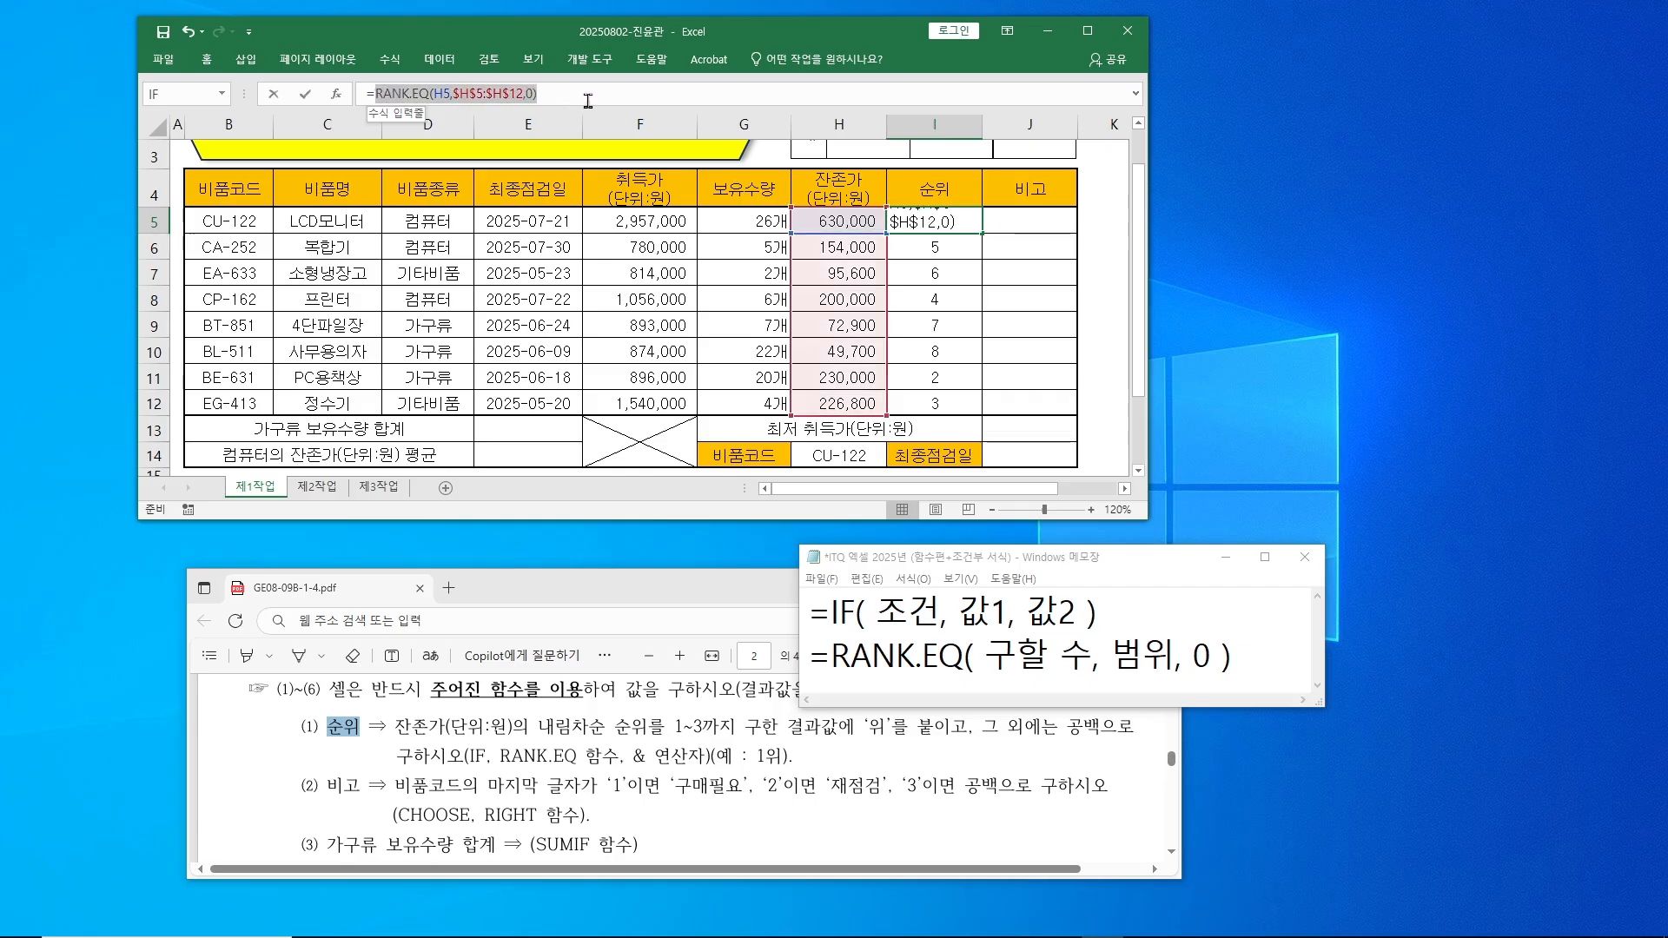
pyautogui.rightClick(494, 102)
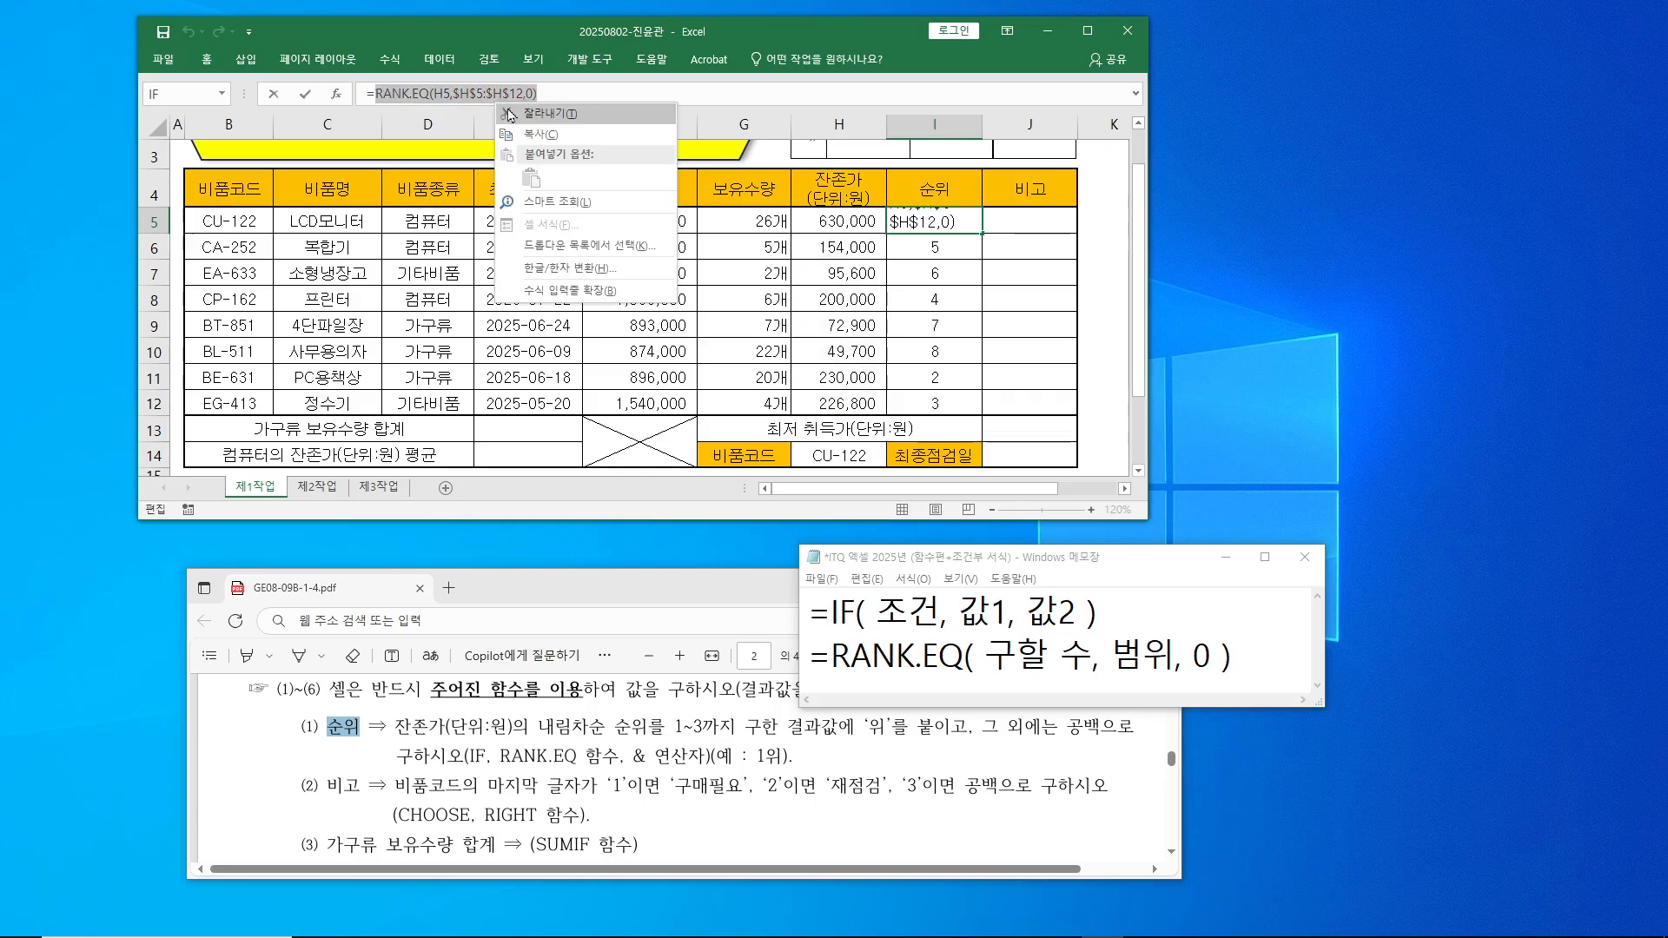
pyautogui.click(531, 116)
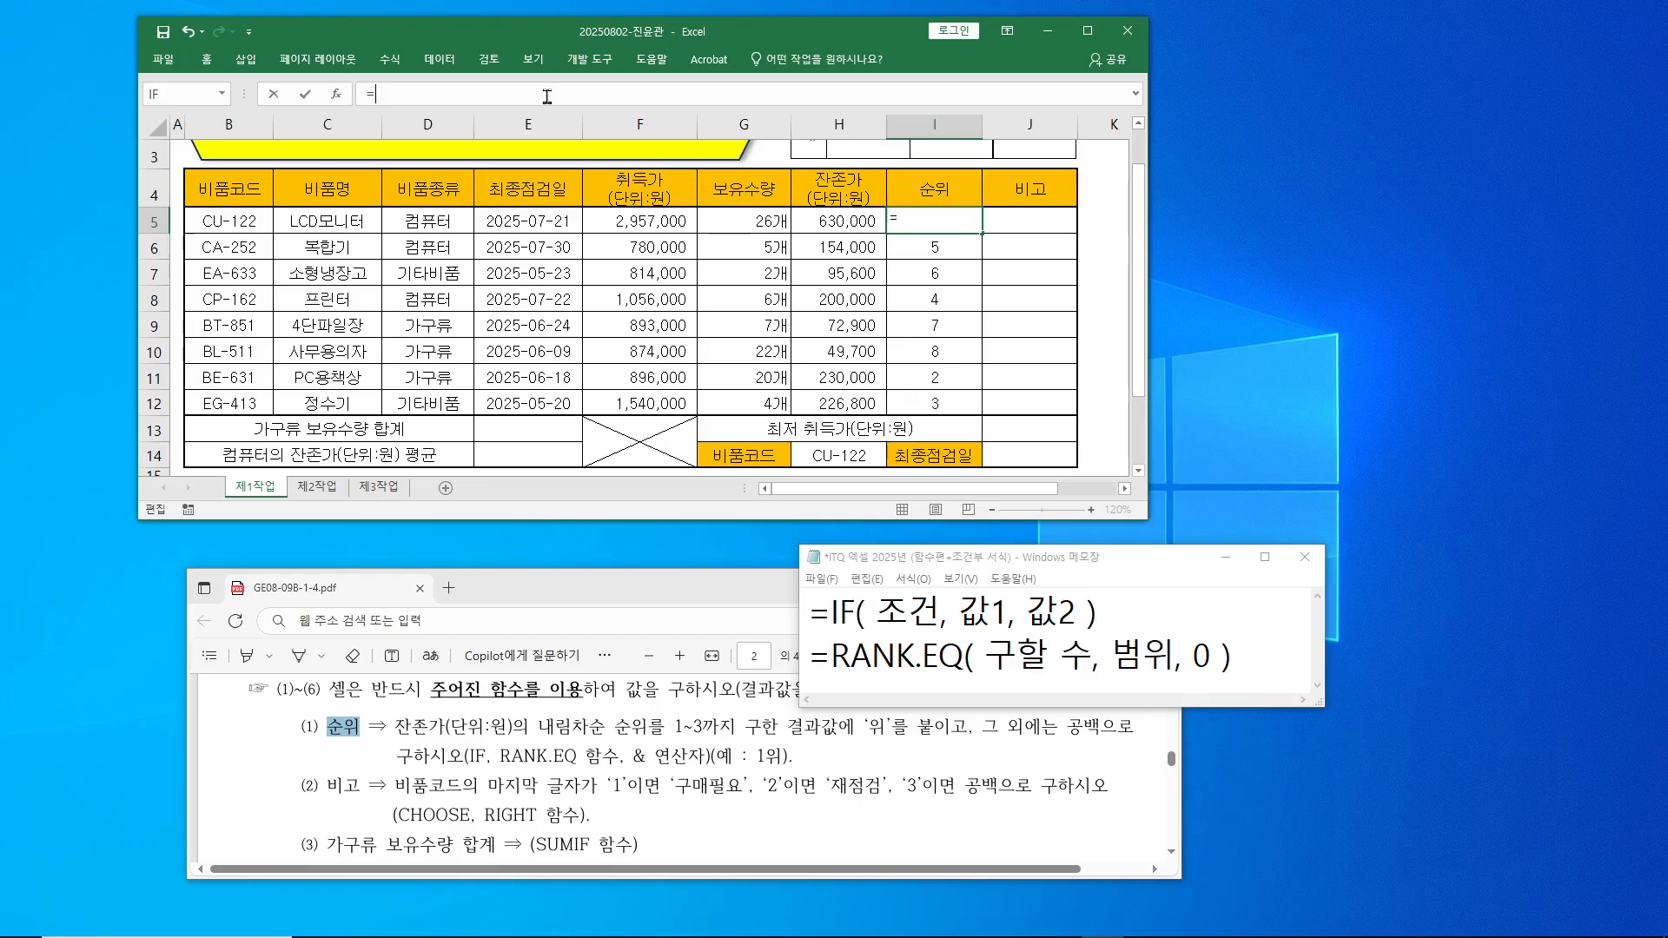
pyautogui.write('if')
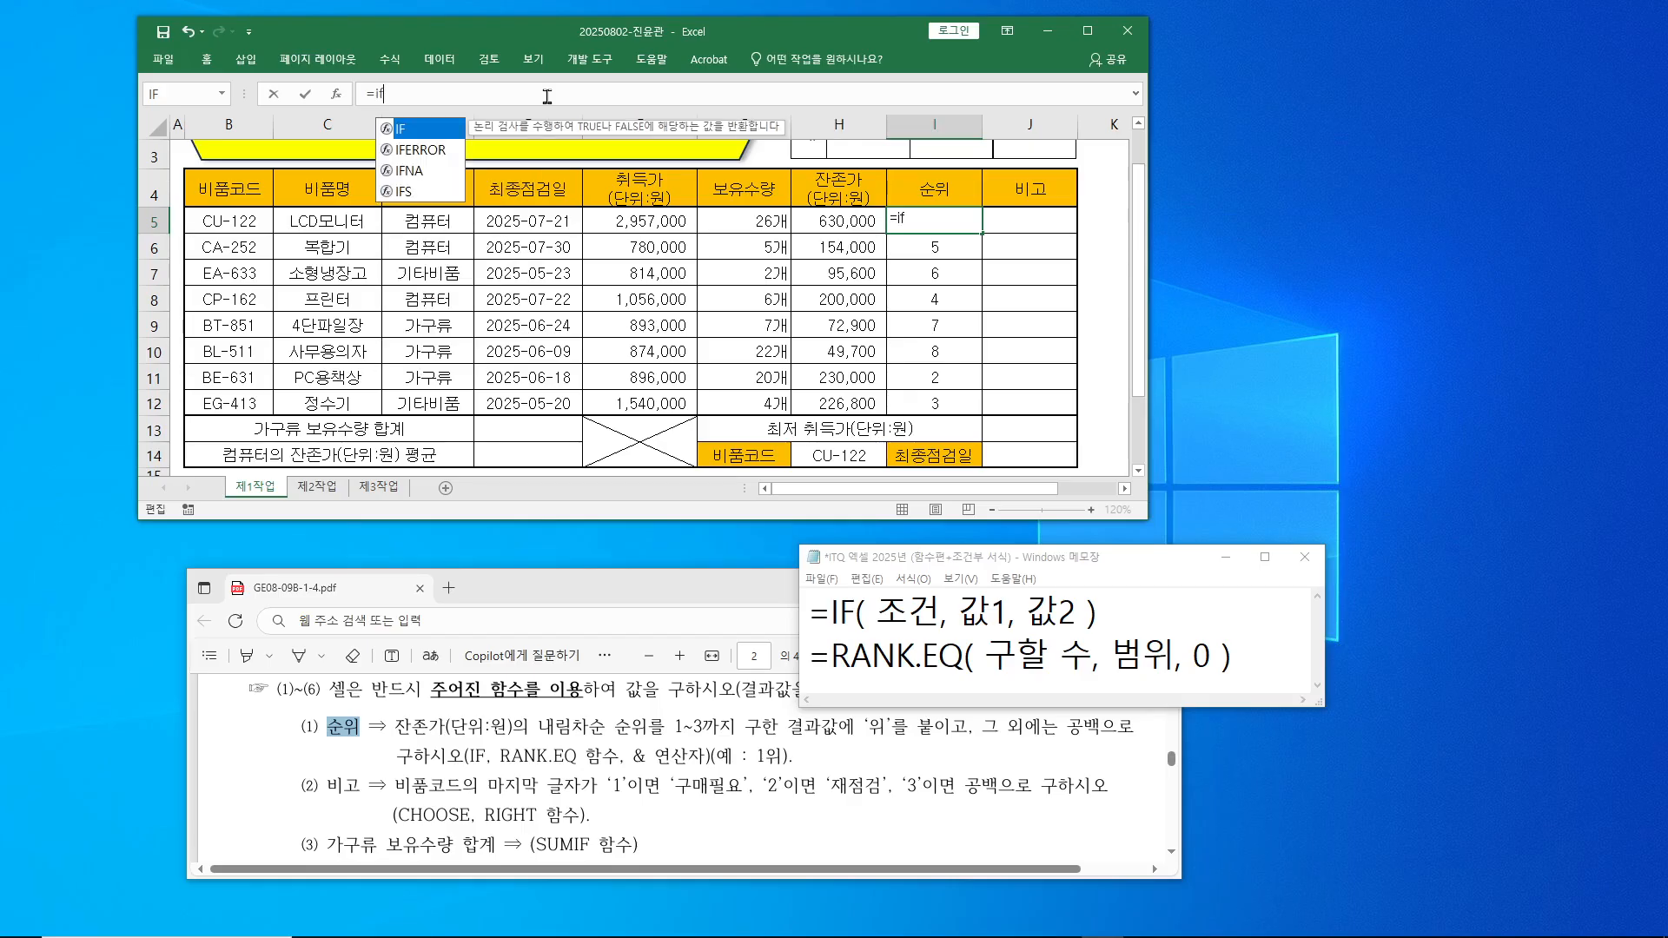
pyautogui.write('(')
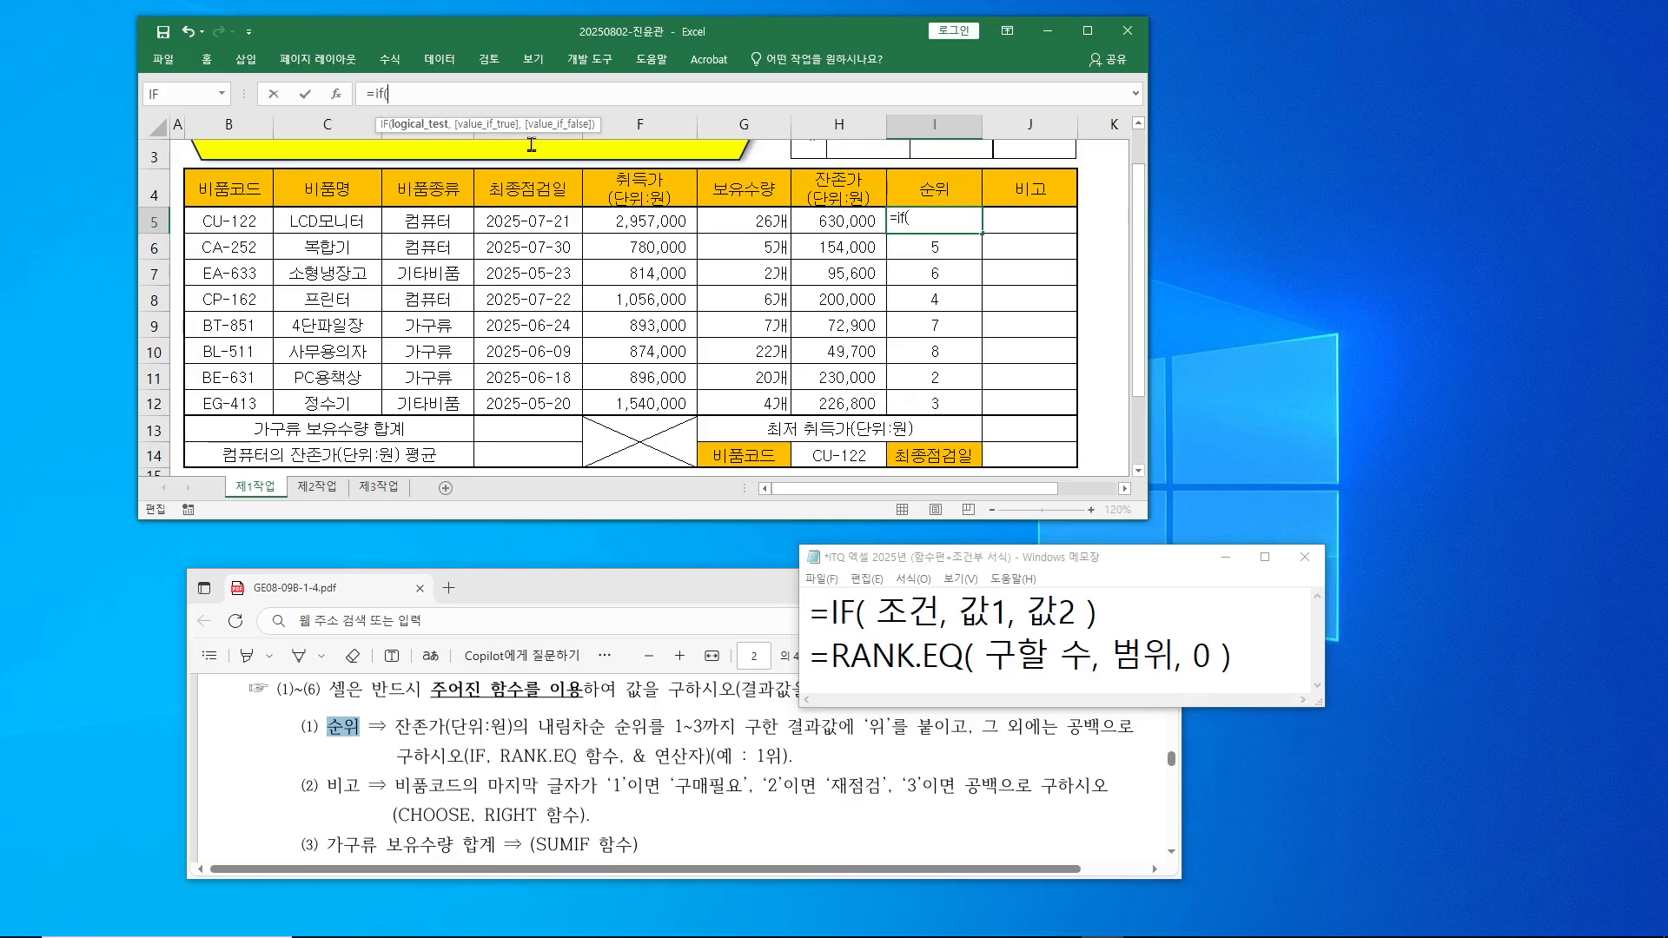
pyautogui.click(336, 95)
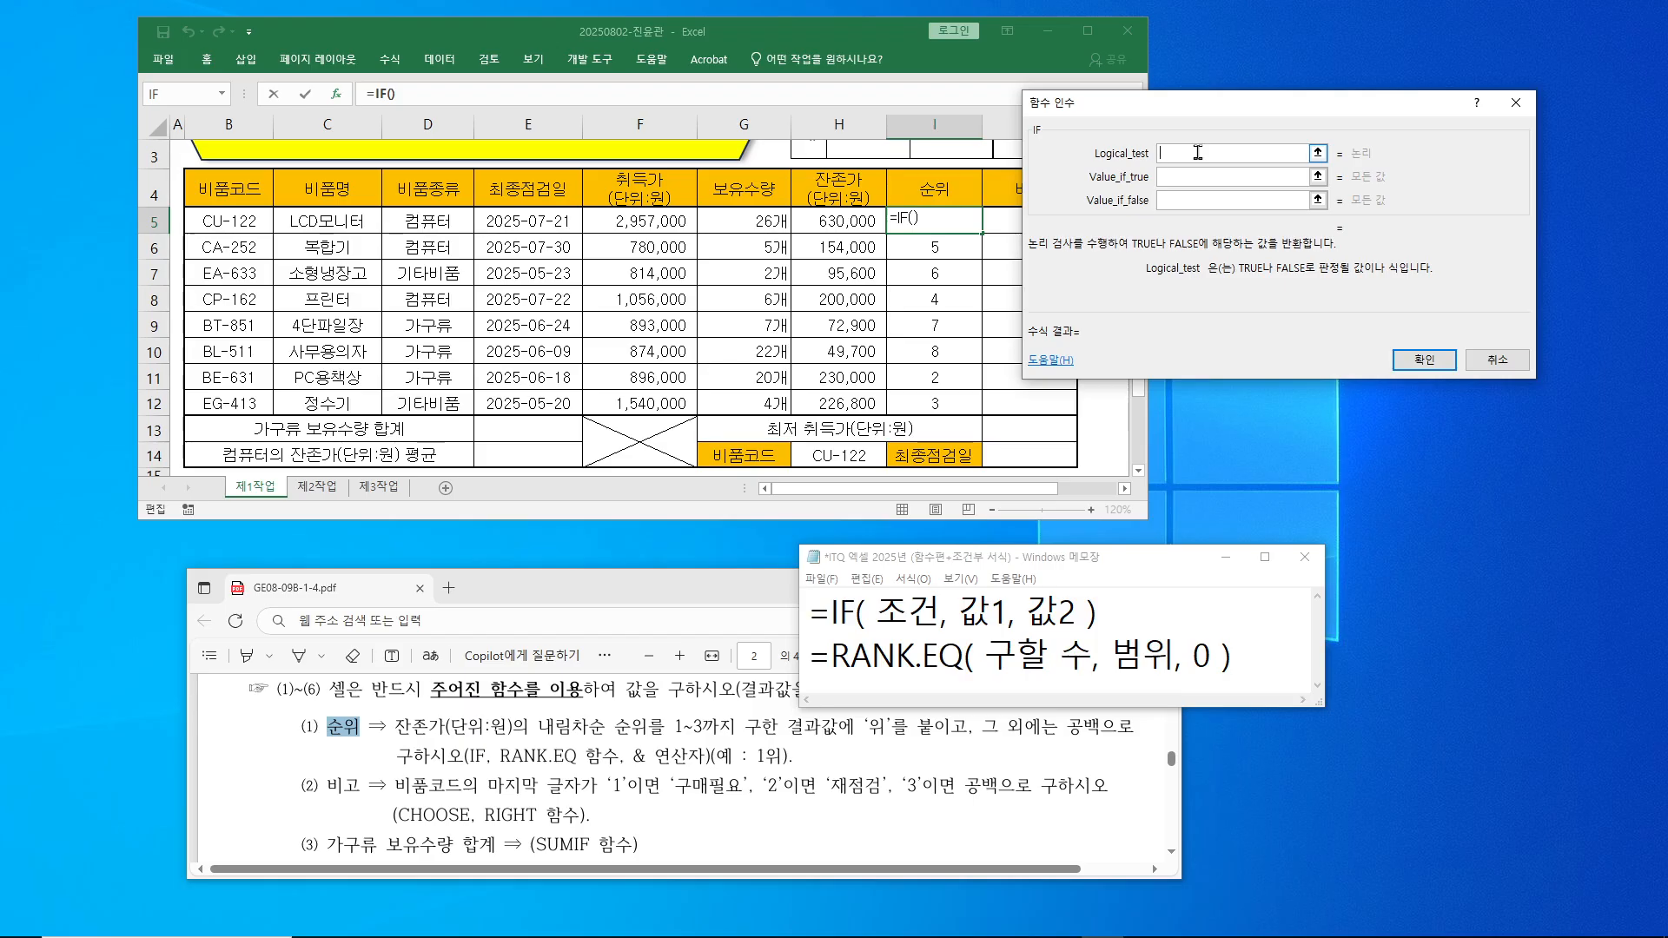
# - Set the IF Logical_test argument to RANK.EQ(H5,$H$5:$H$12,0)<=3, reusing the cut expression
pyautogui.hotkey('ctrl', 'v')
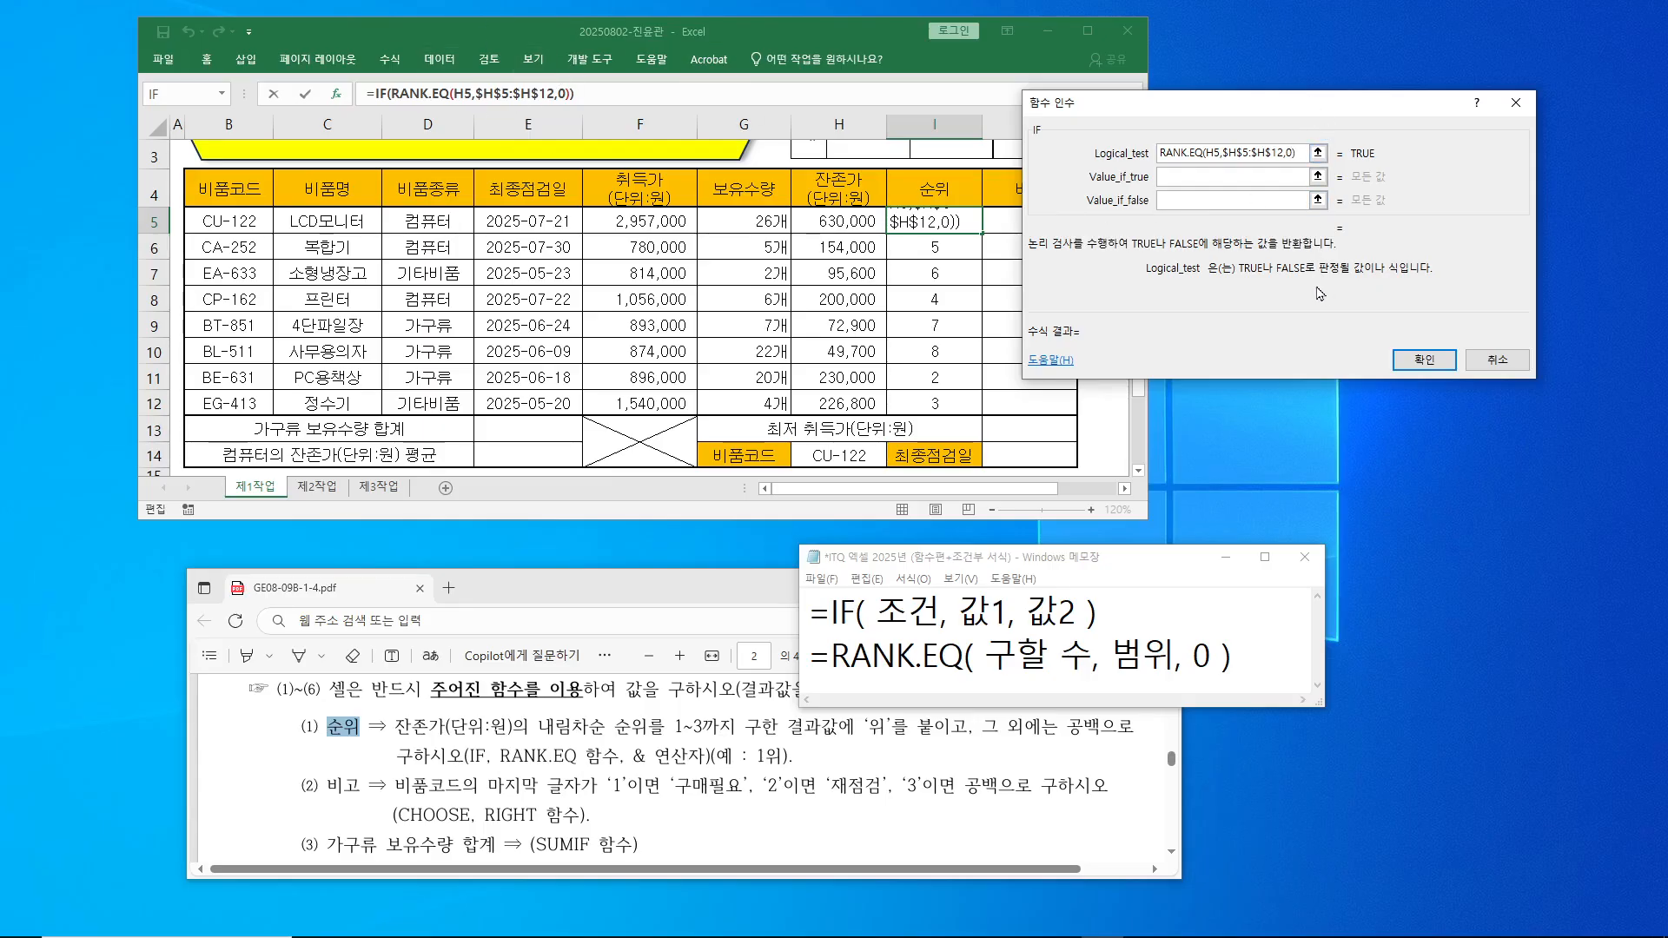
pyautogui.write('<=')
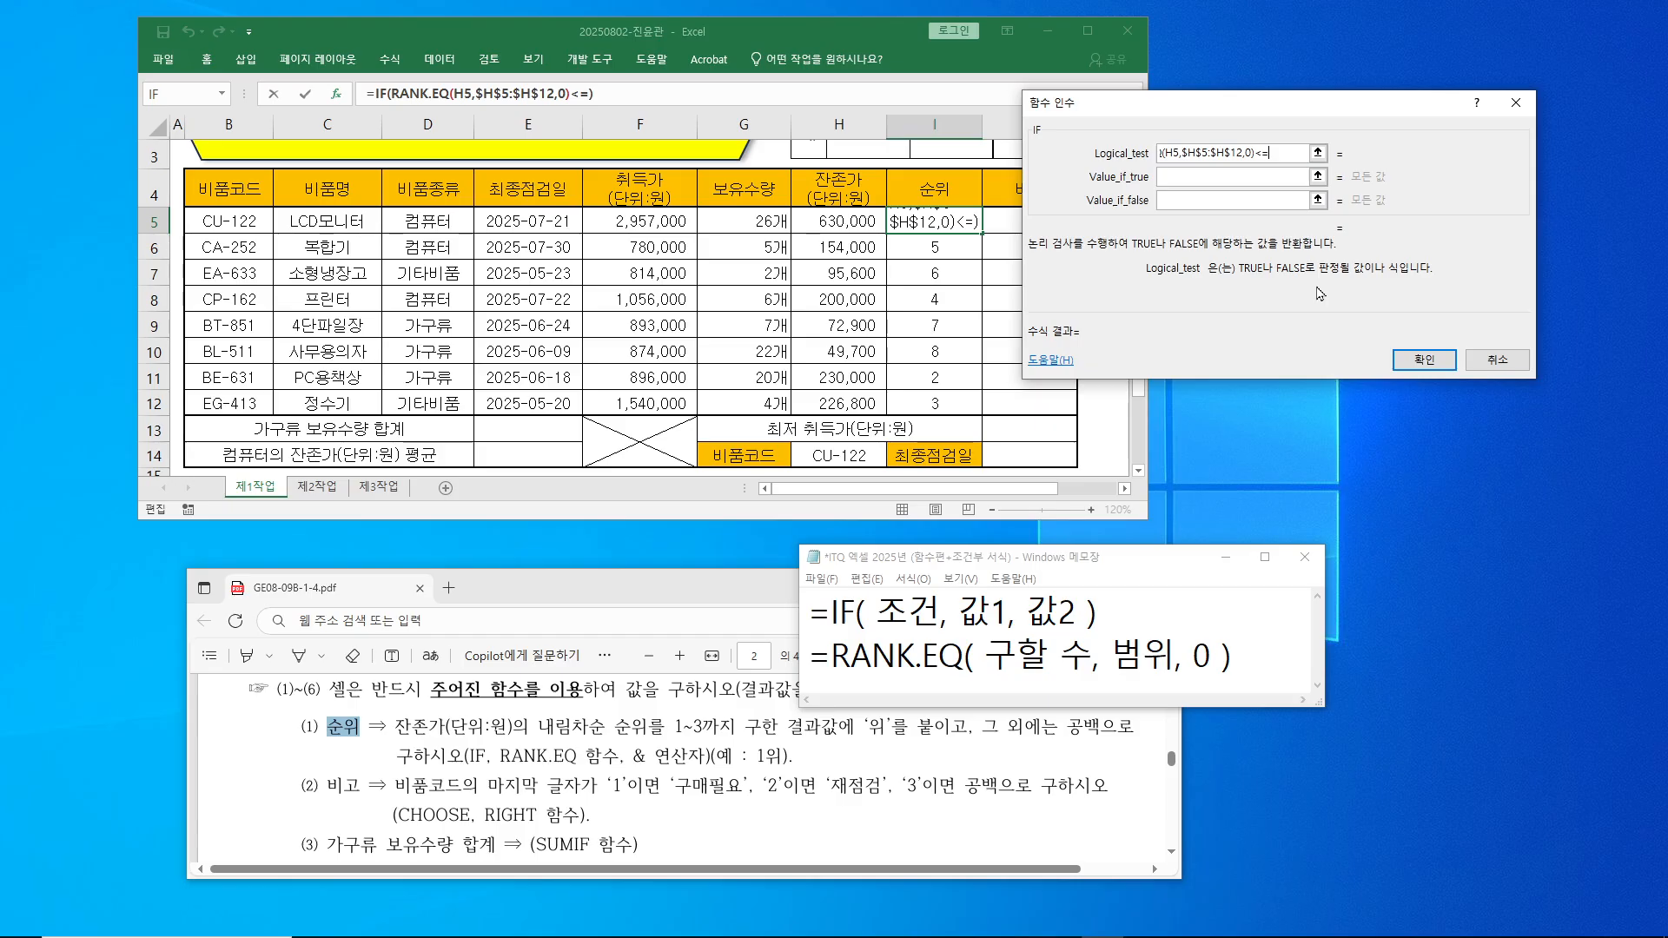
pyautogui.write('3')
# - Set the IF Value_if_true argument to RANK.EQ(H5,$H$5:$H$12,0)&"위", reusing the cut expression
pyautogui.click(1180, 173)
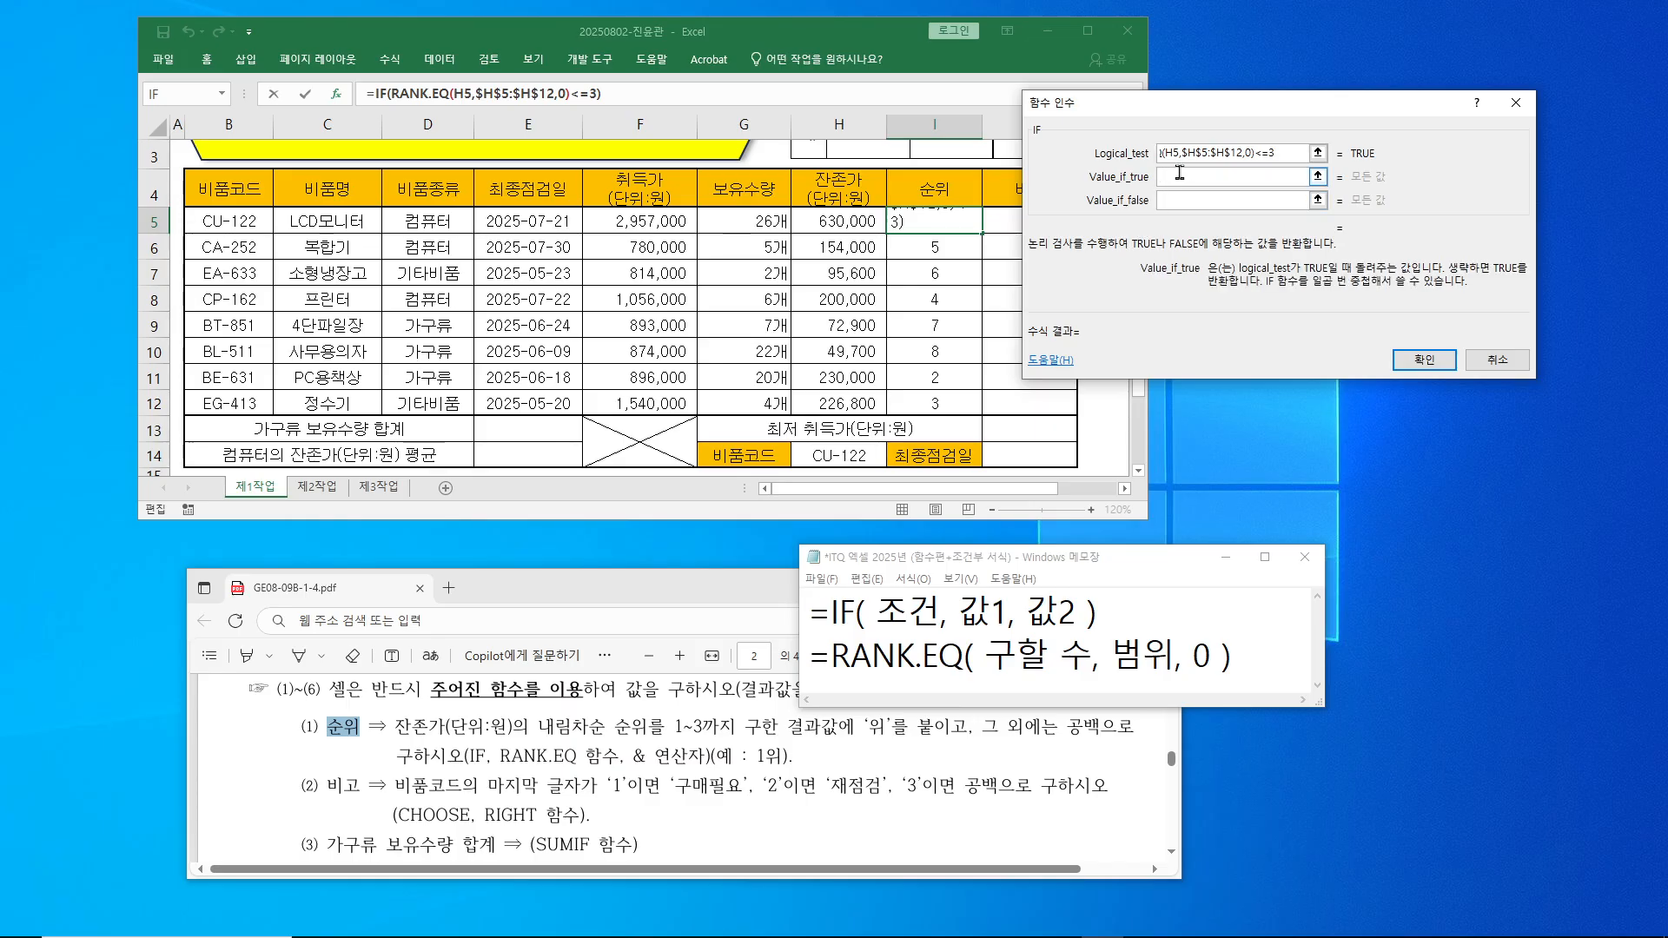
pyautogui.hotkey('ctrl', 'v')
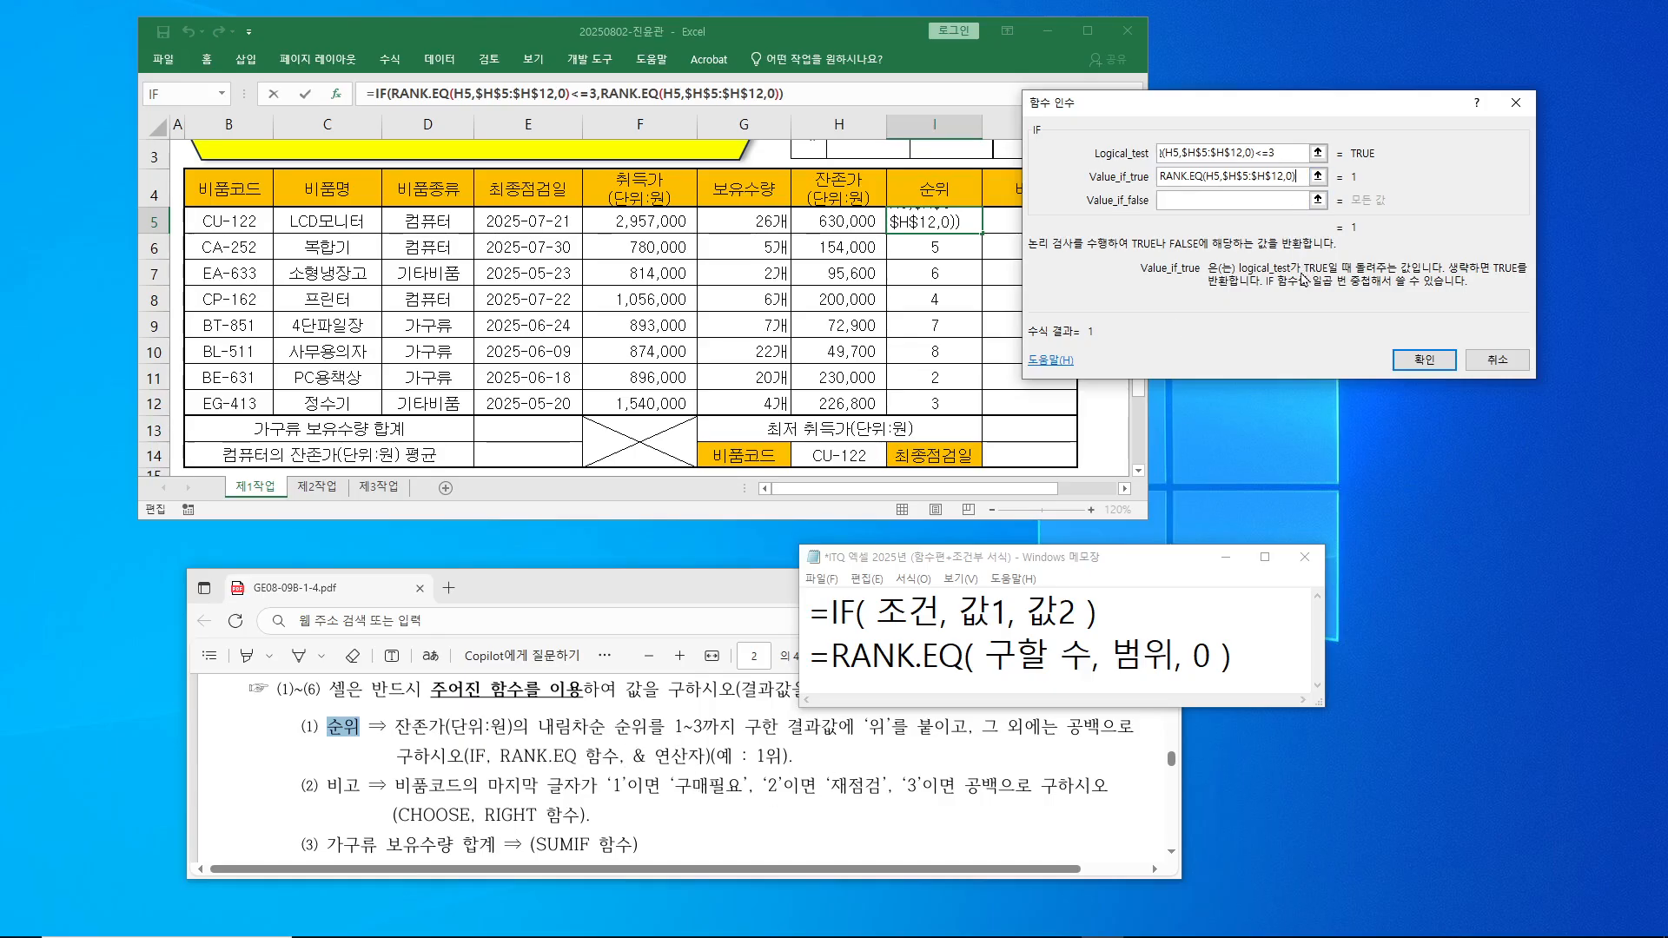
pyautogui.write('&"')
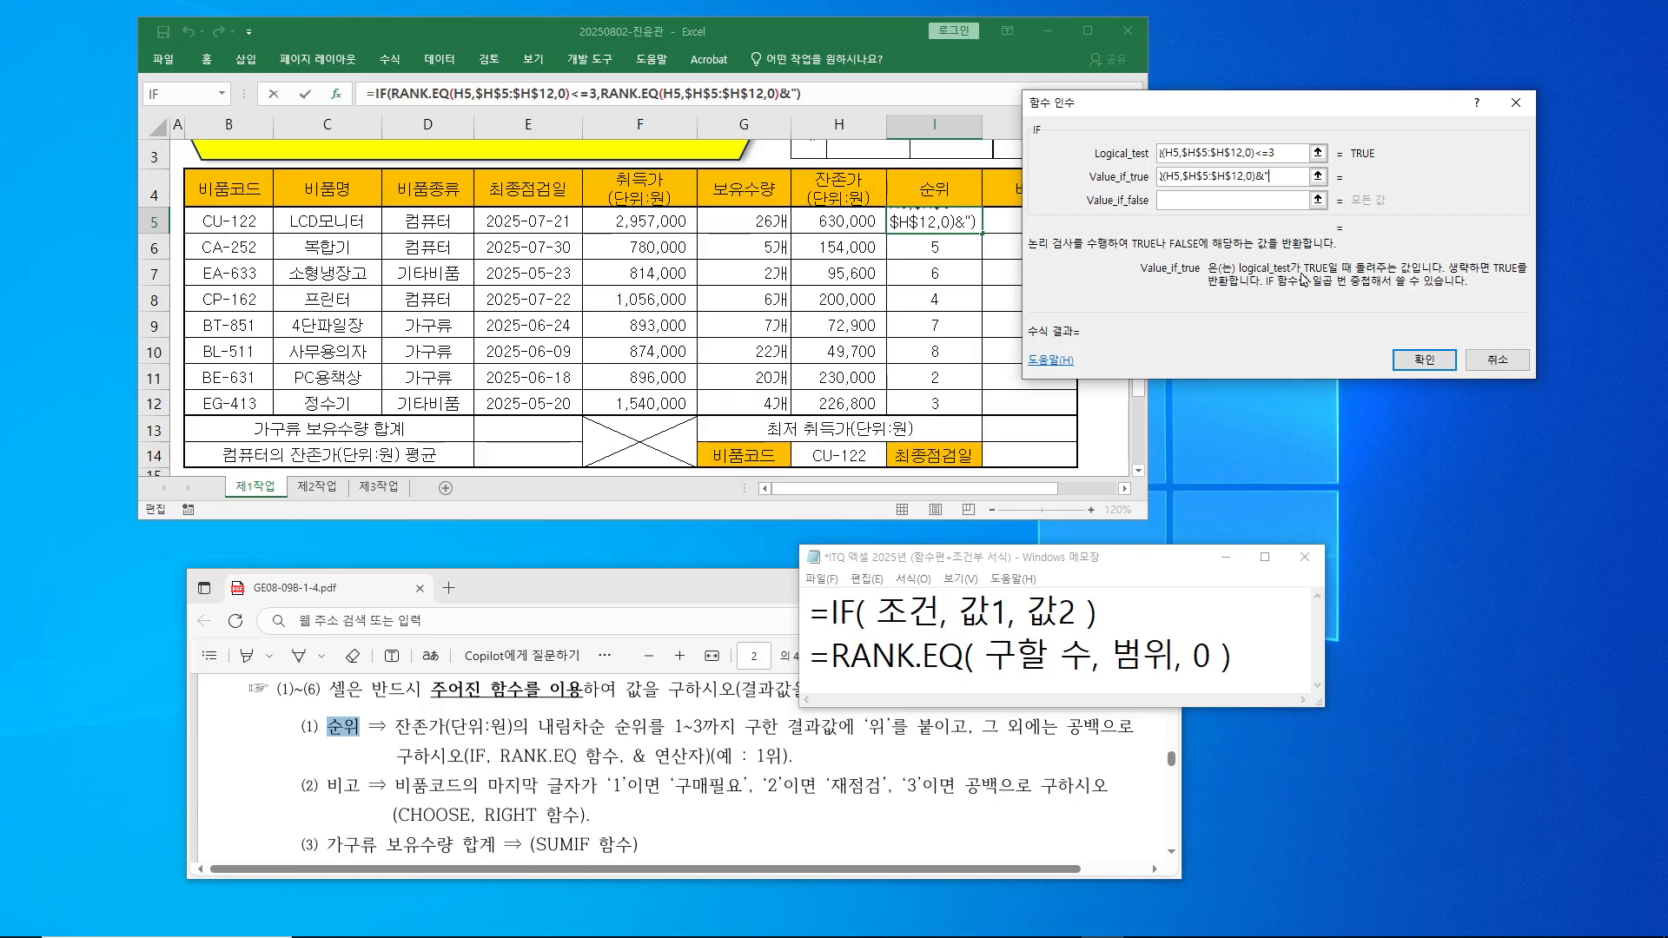
pyautogui.write('위')
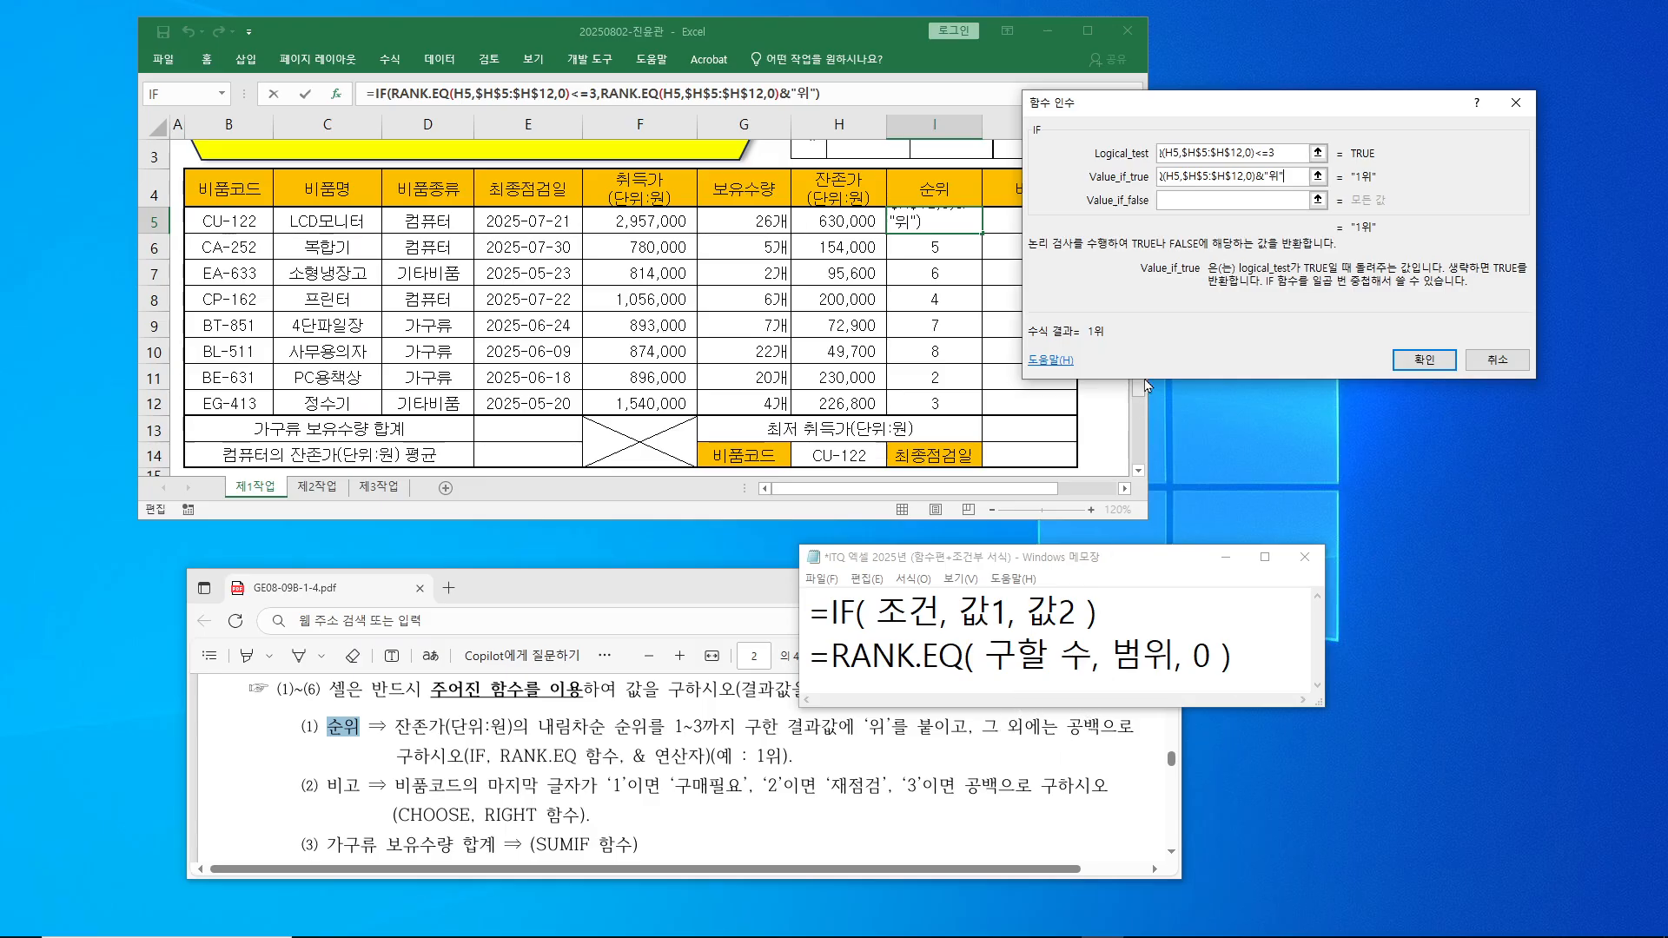
# - Set the IF Value_if_false argument to an empty string "" and confirm the formula in I5
pyautogui.click(1192, 200)
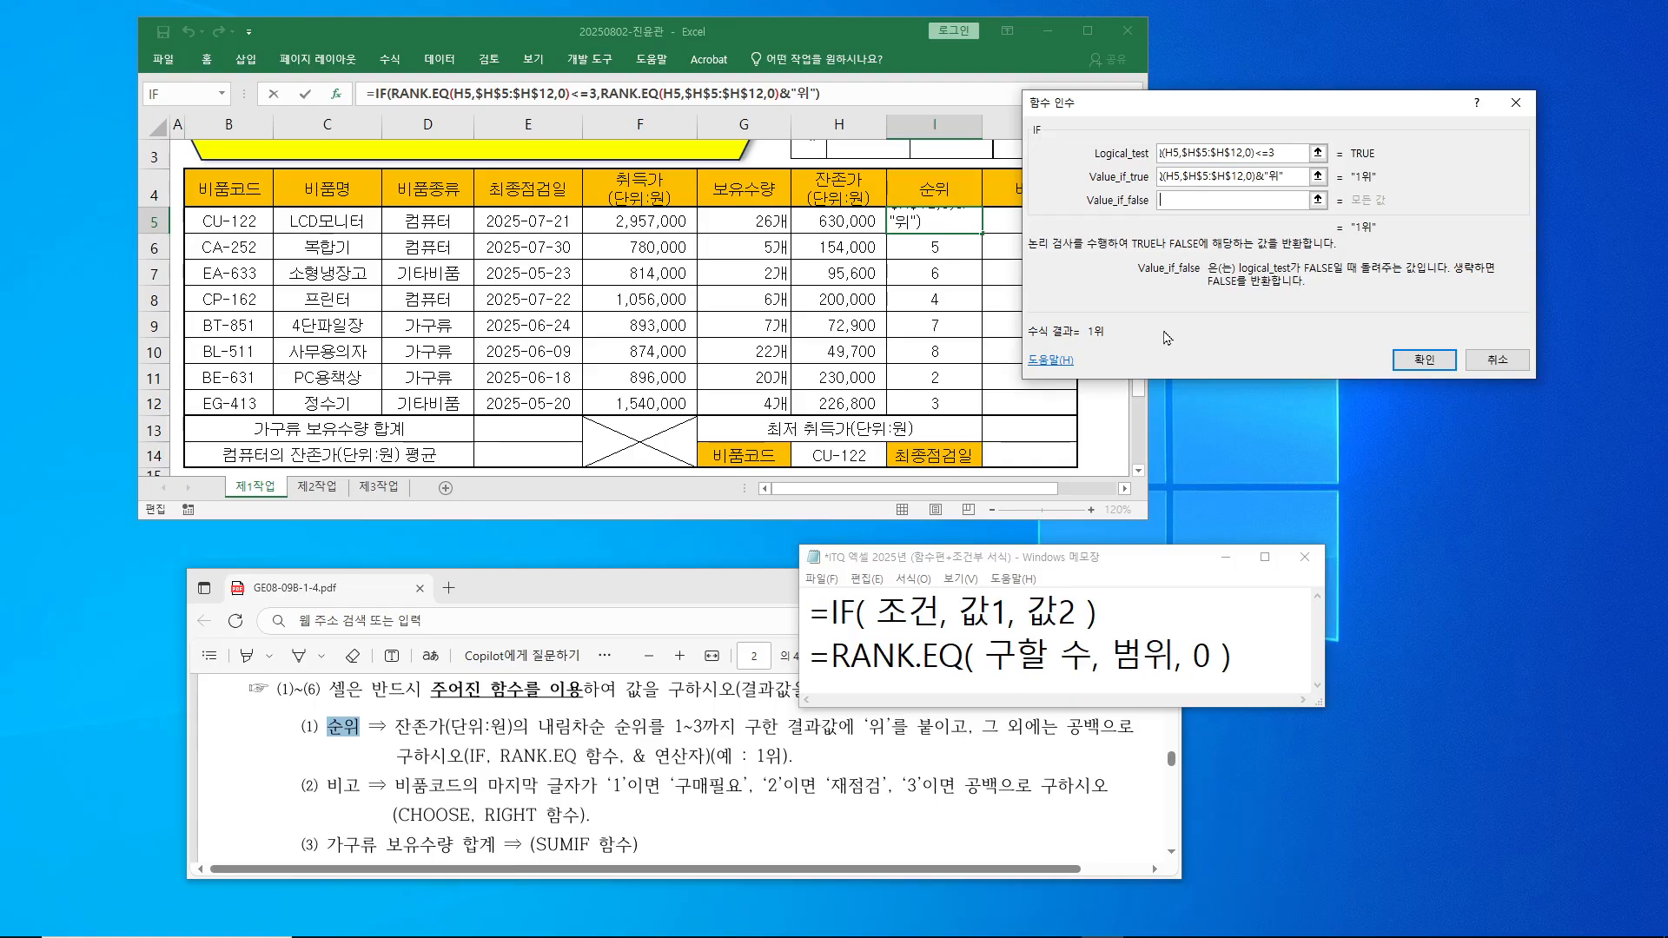
pyautogui.write('""')
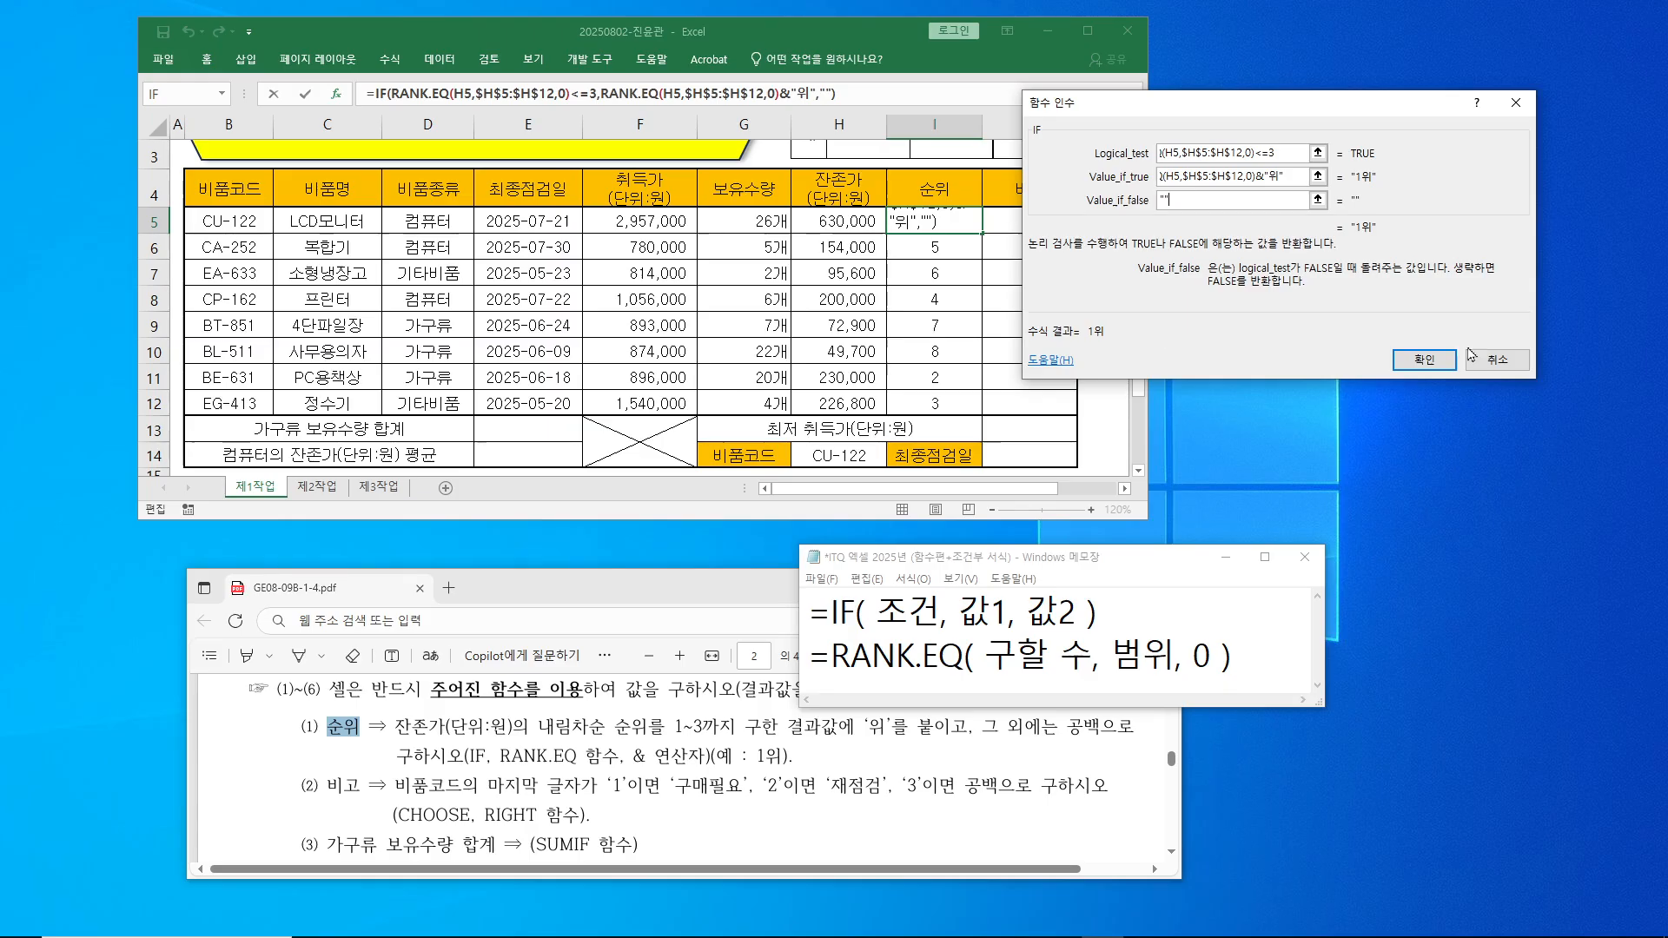
pyautogui.click(1446, 367)
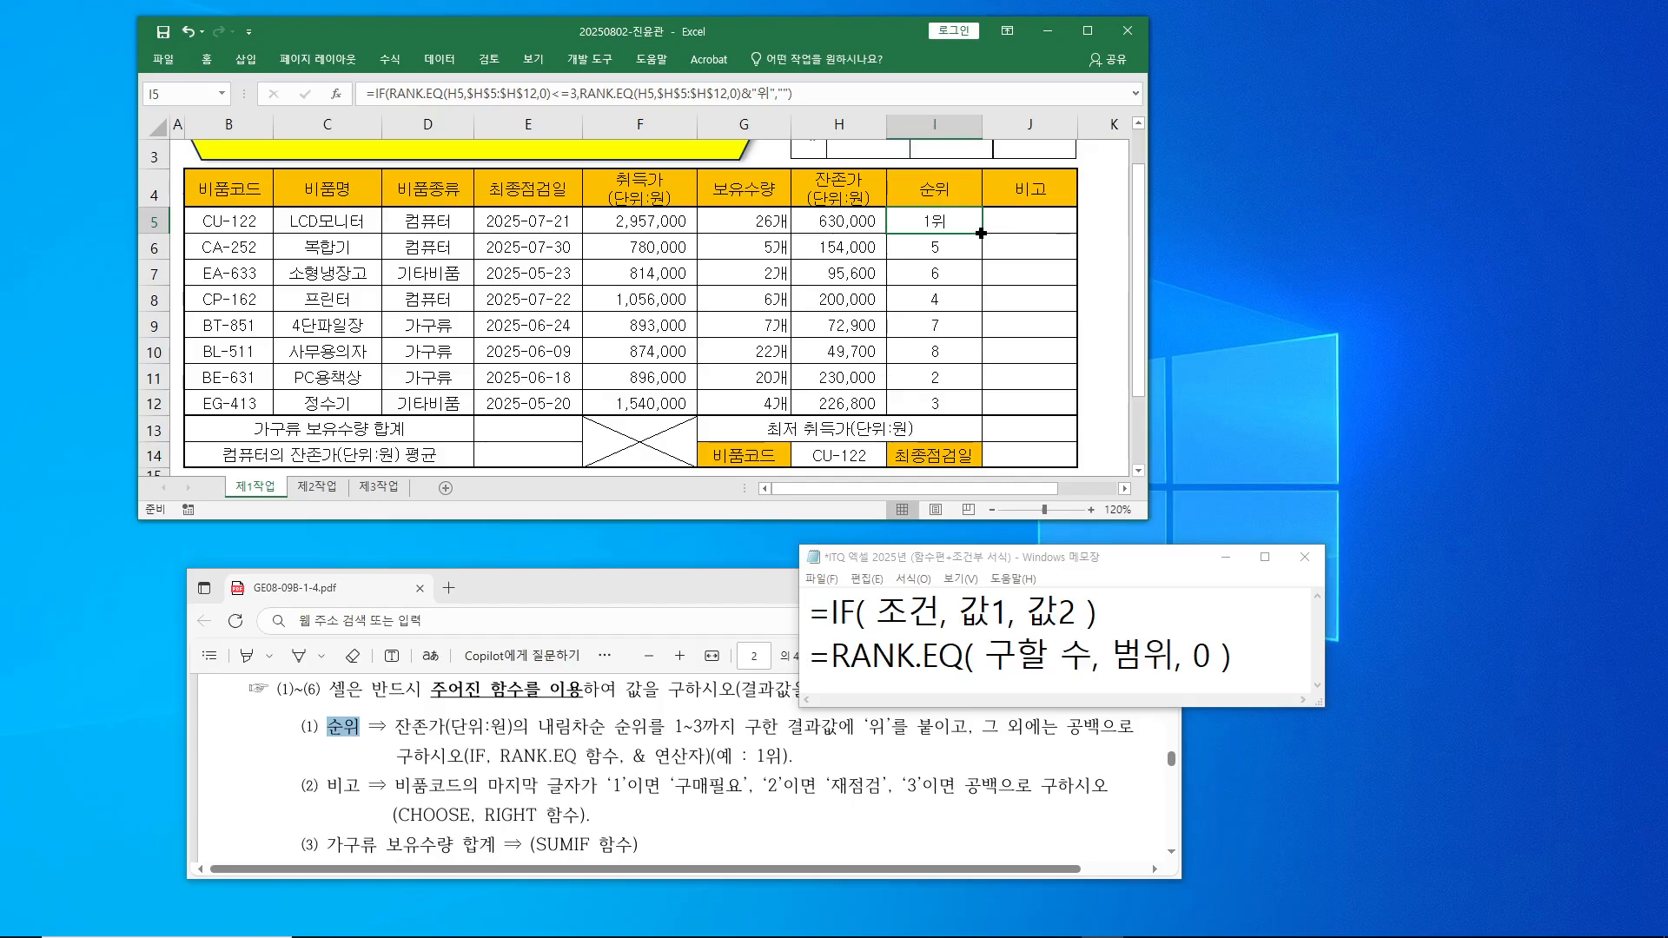
# - Fill the IF formula from I5 down to I12 without formatting and deselect the range
pyautogui.moveTo(981, 233); pyautogui.dragTo(987, 410)
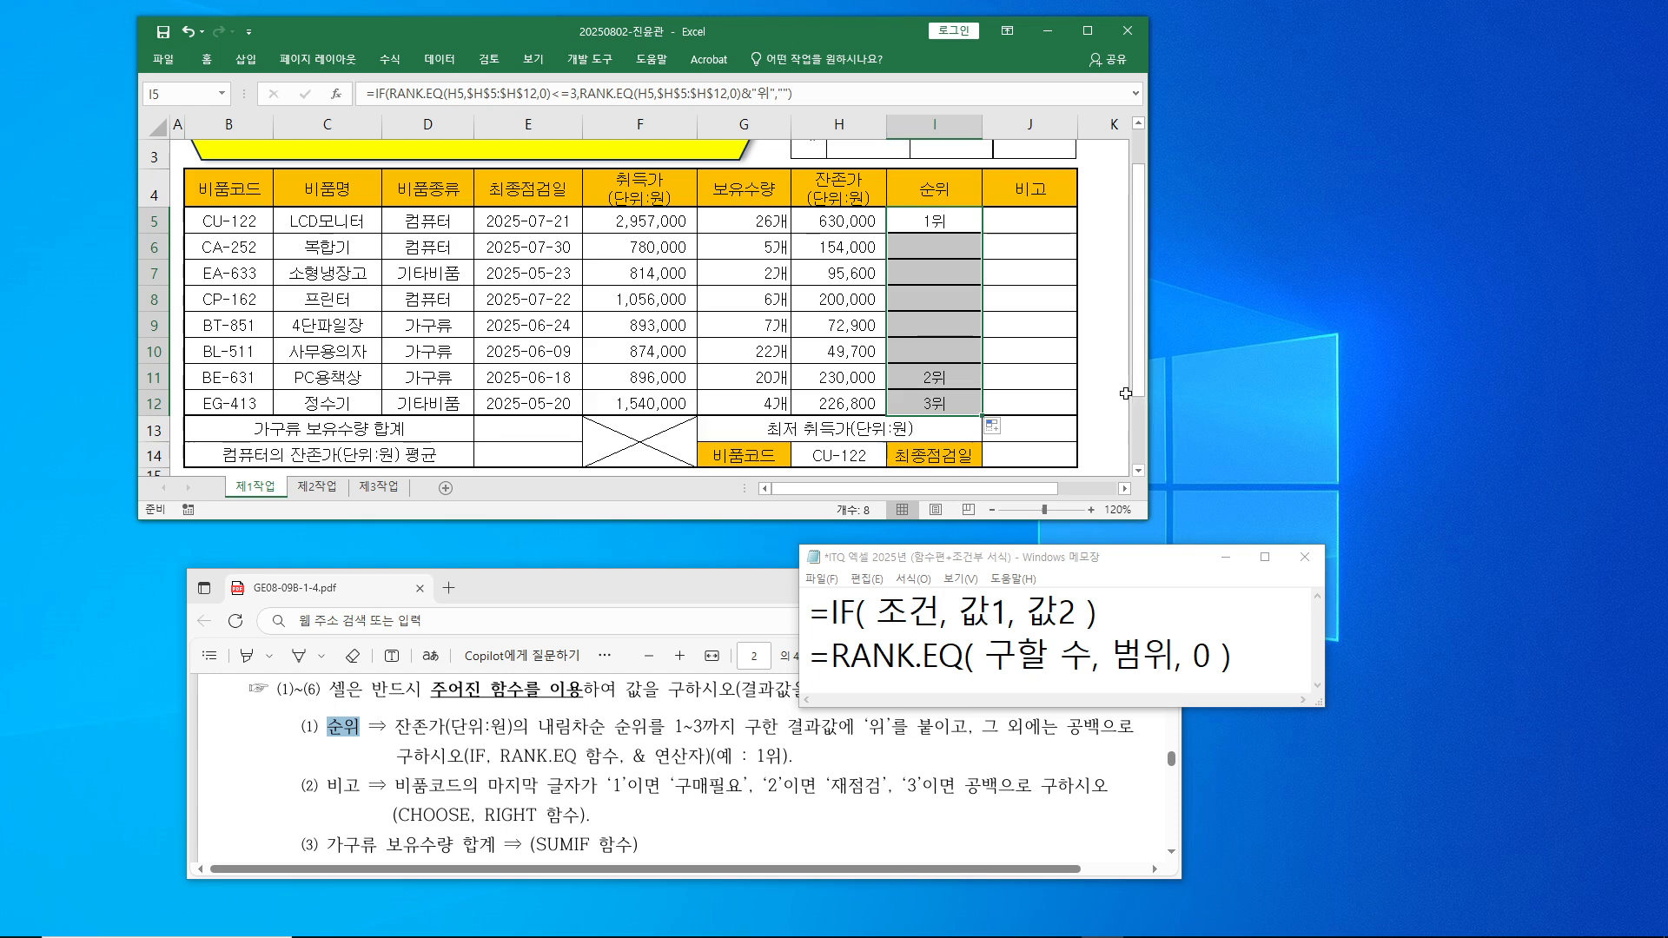
pyautogui.click(1003, 436)
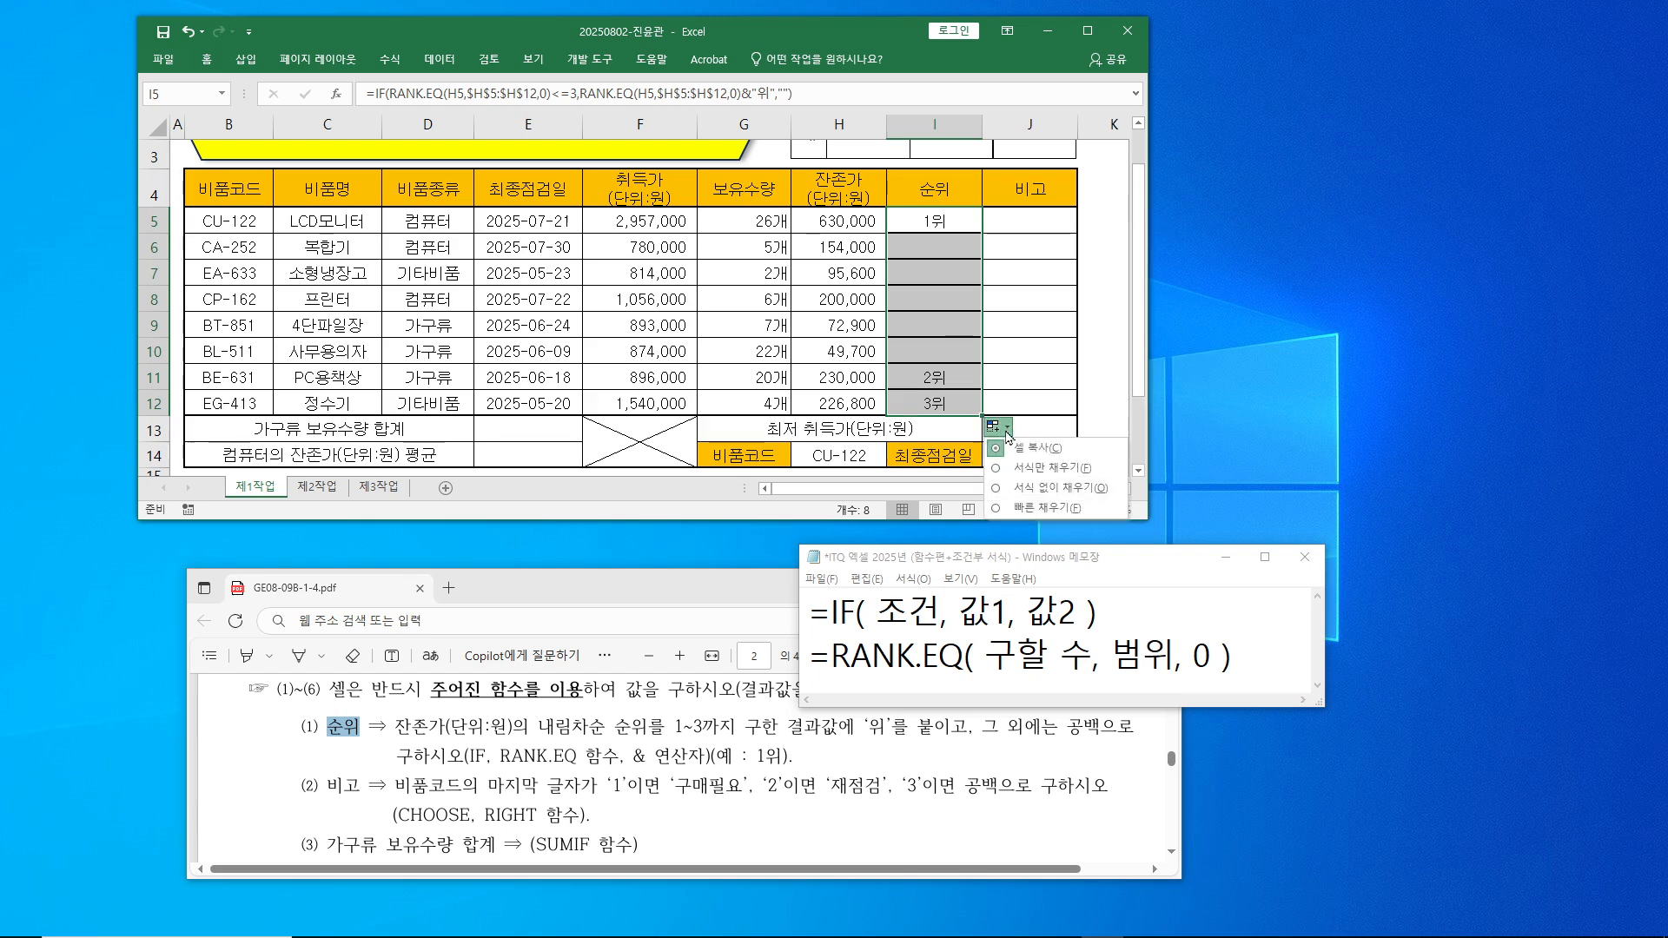
pyautogui.click(1031, 494)
pyautogui.click(1116, 357)
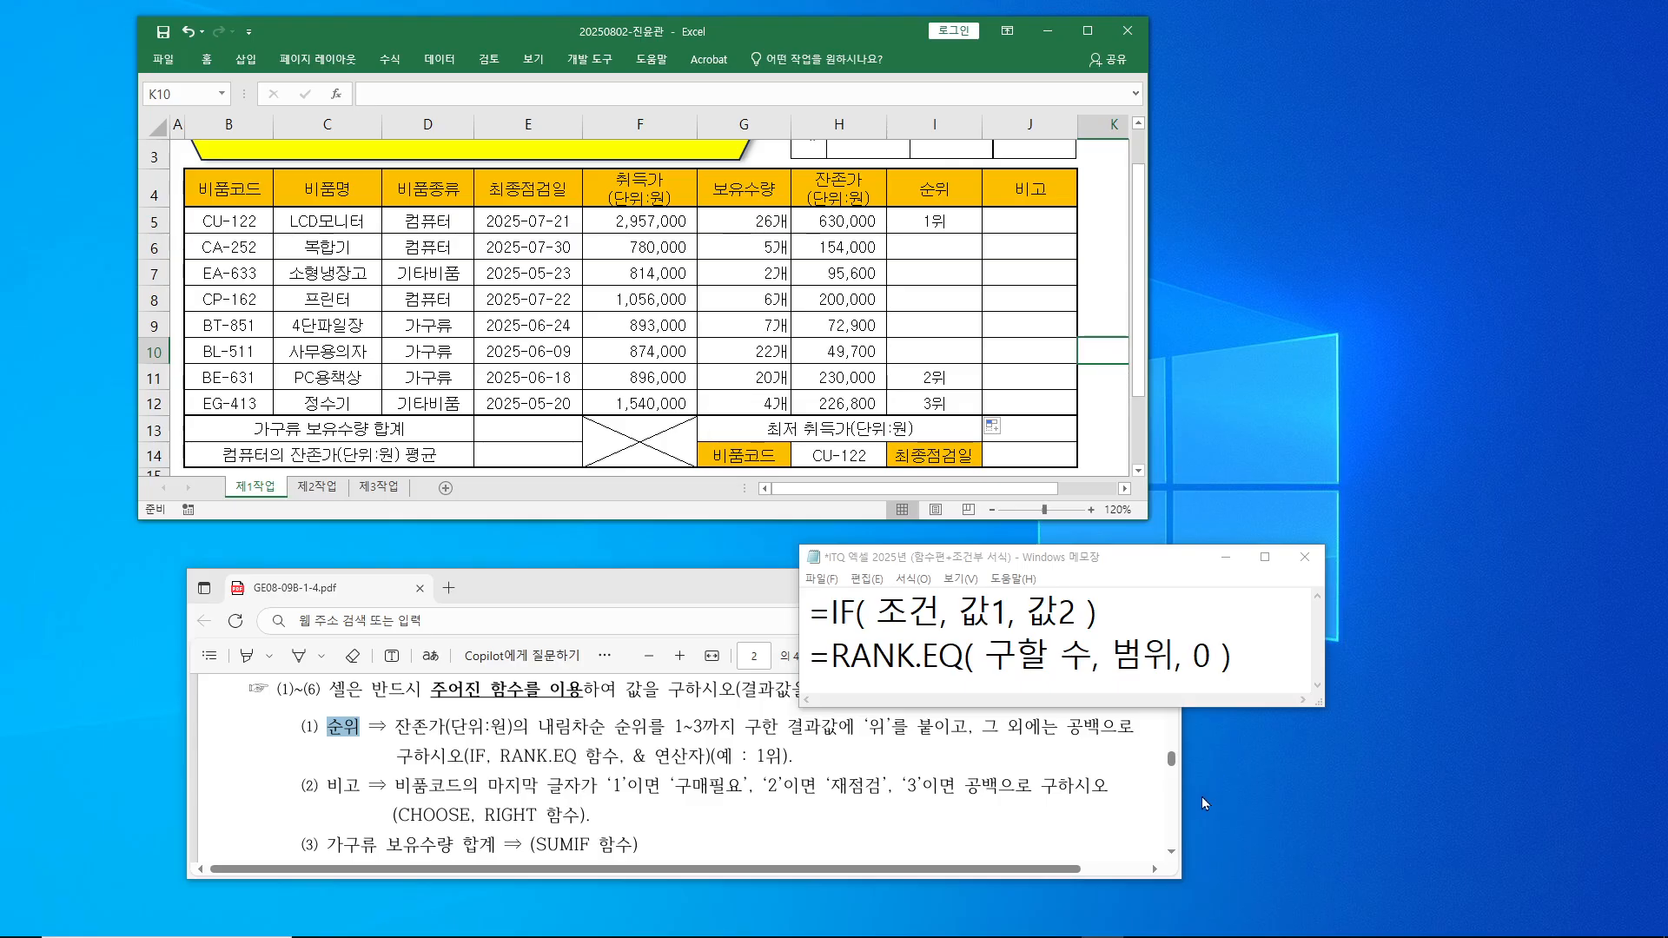
# - Switch to the IF RANK.EQ PowerPoint slide show, reveal its choices, answer, explanation and recommended formula, and minimize it
pyautogui.moveTo(1014, 931)
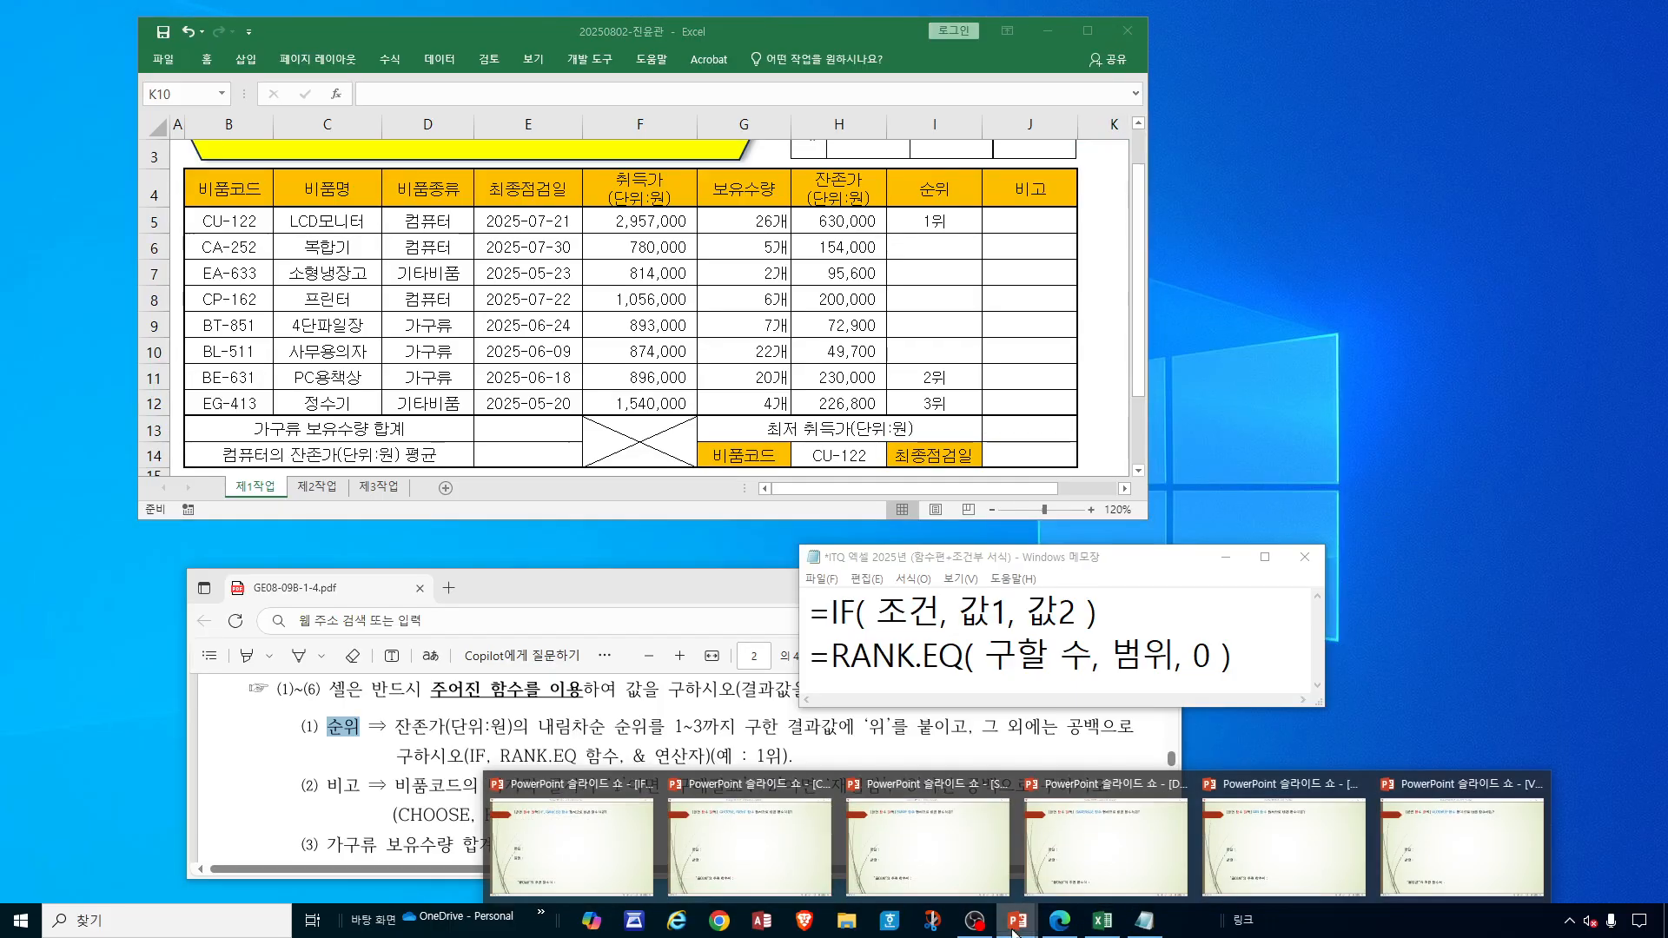
pyautogui.click(571, 835)
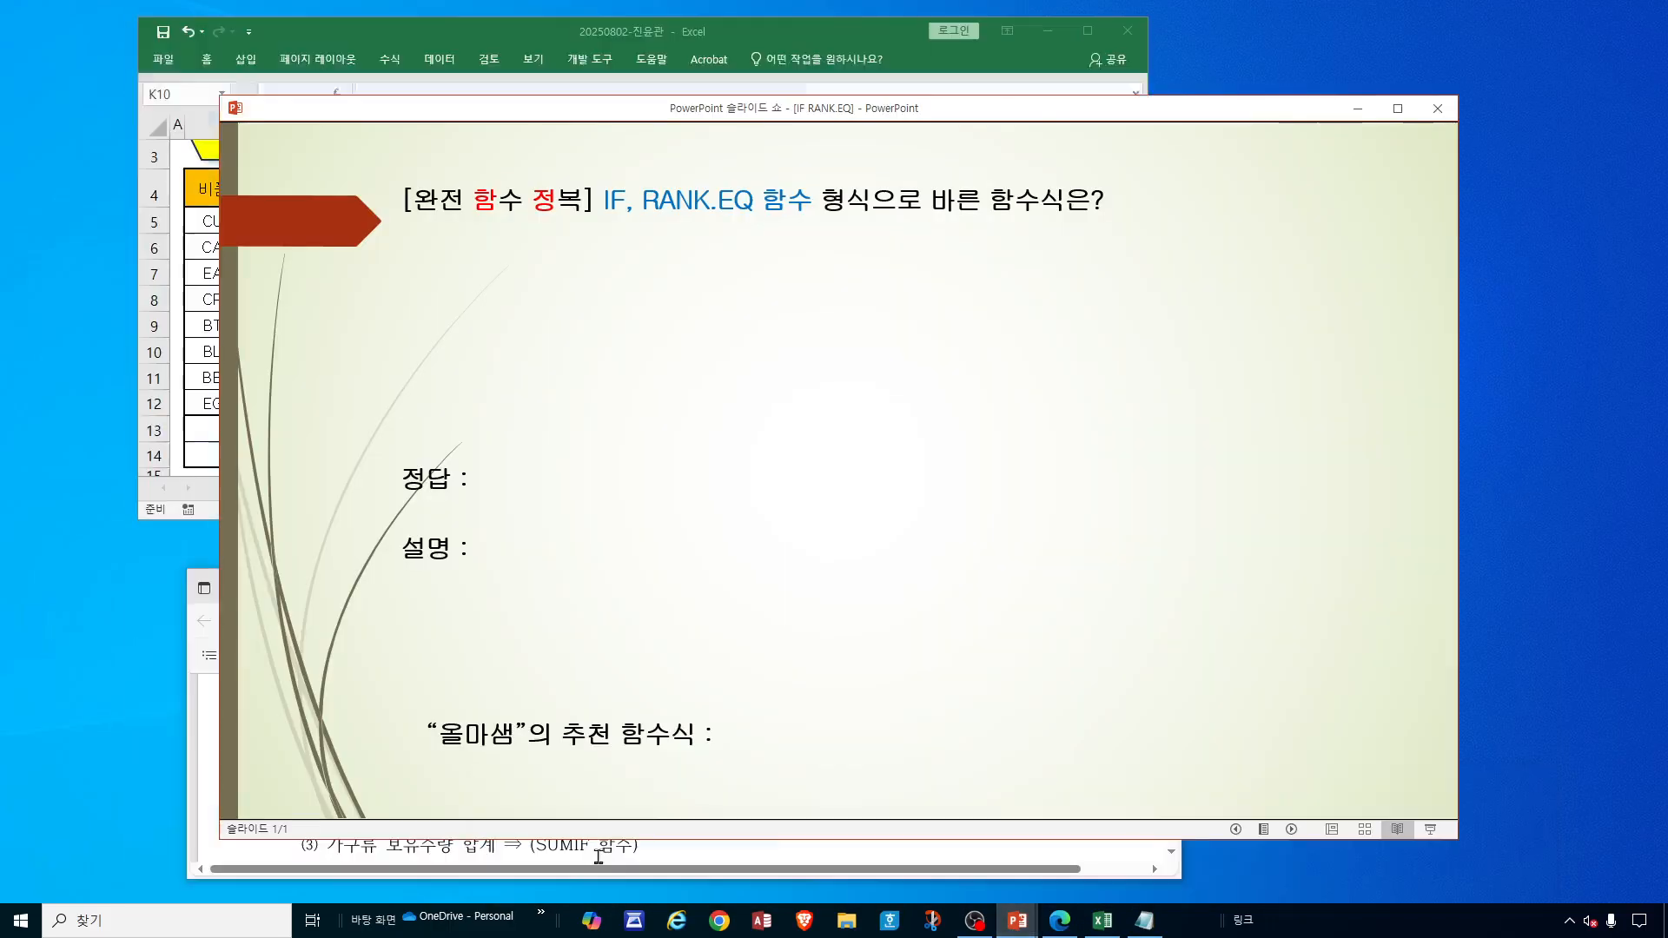
pyautogui.click(1297, 530)
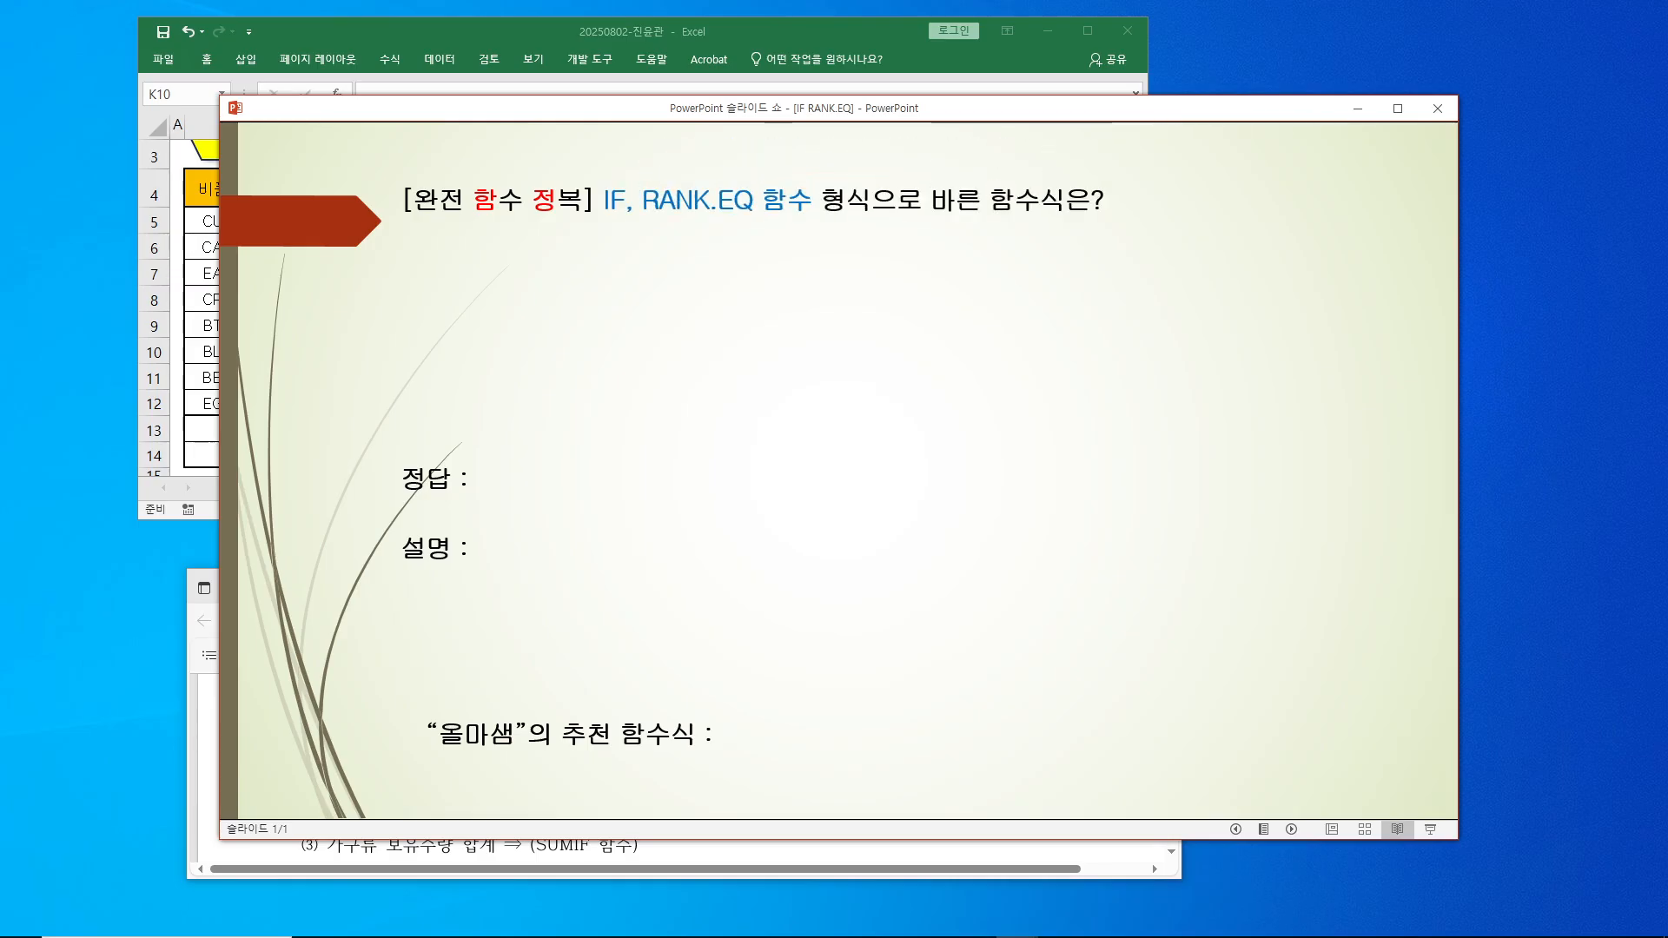
pyautogui.press('Return')
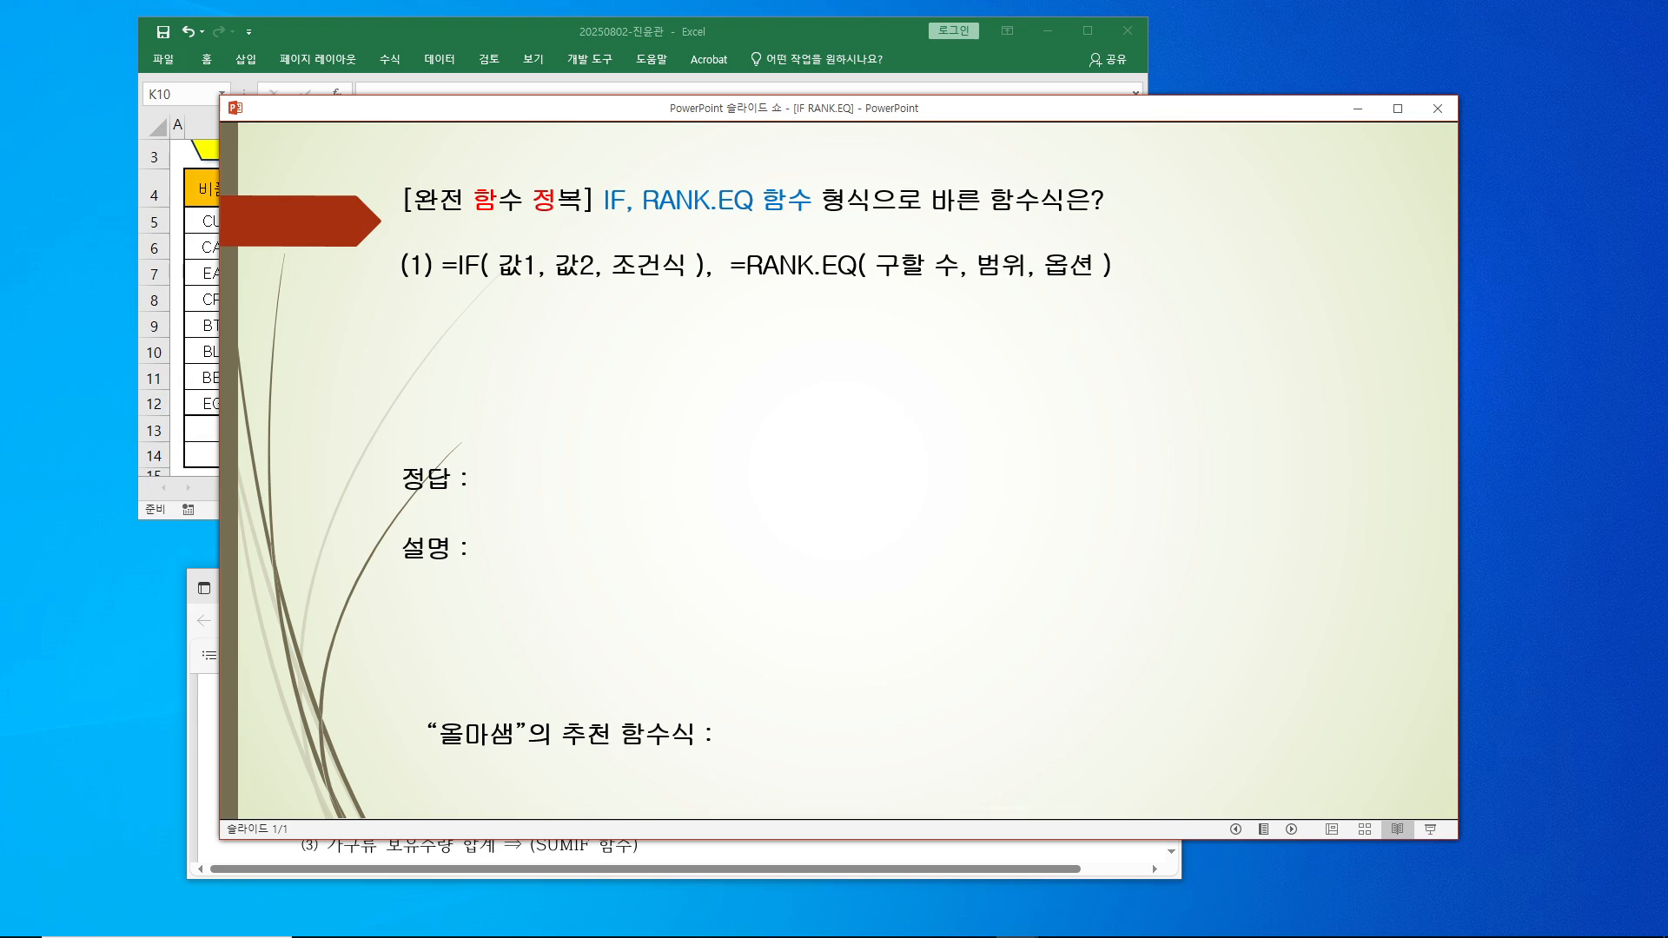
pyautogui.press('Return')
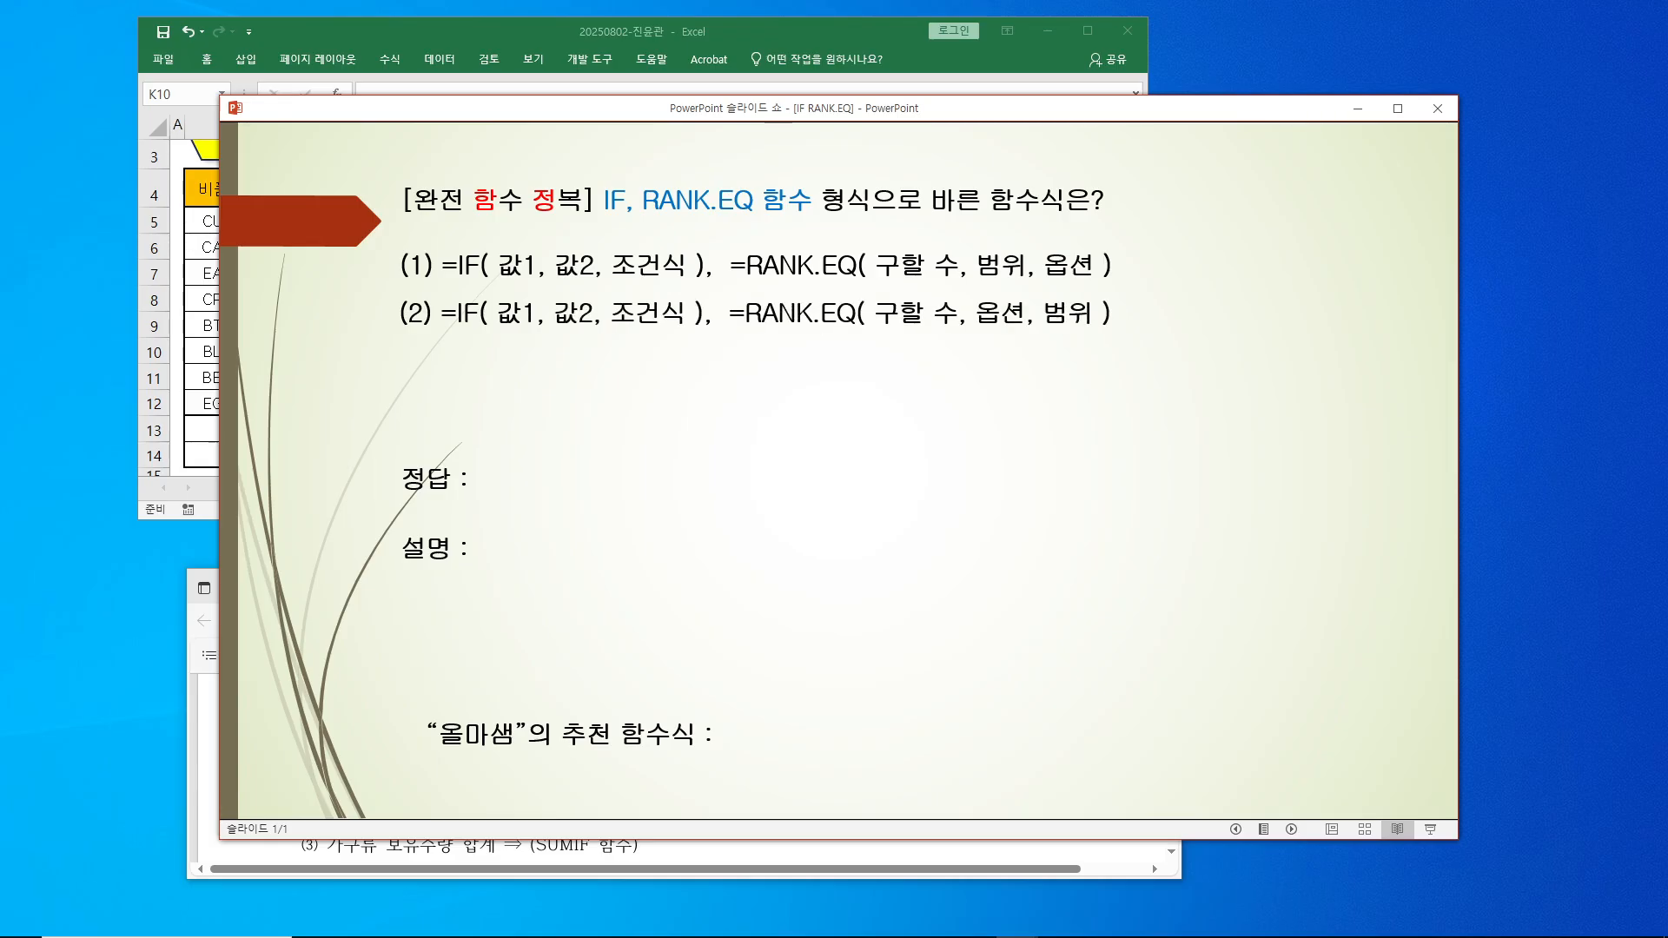
pyautogui.press('Return')
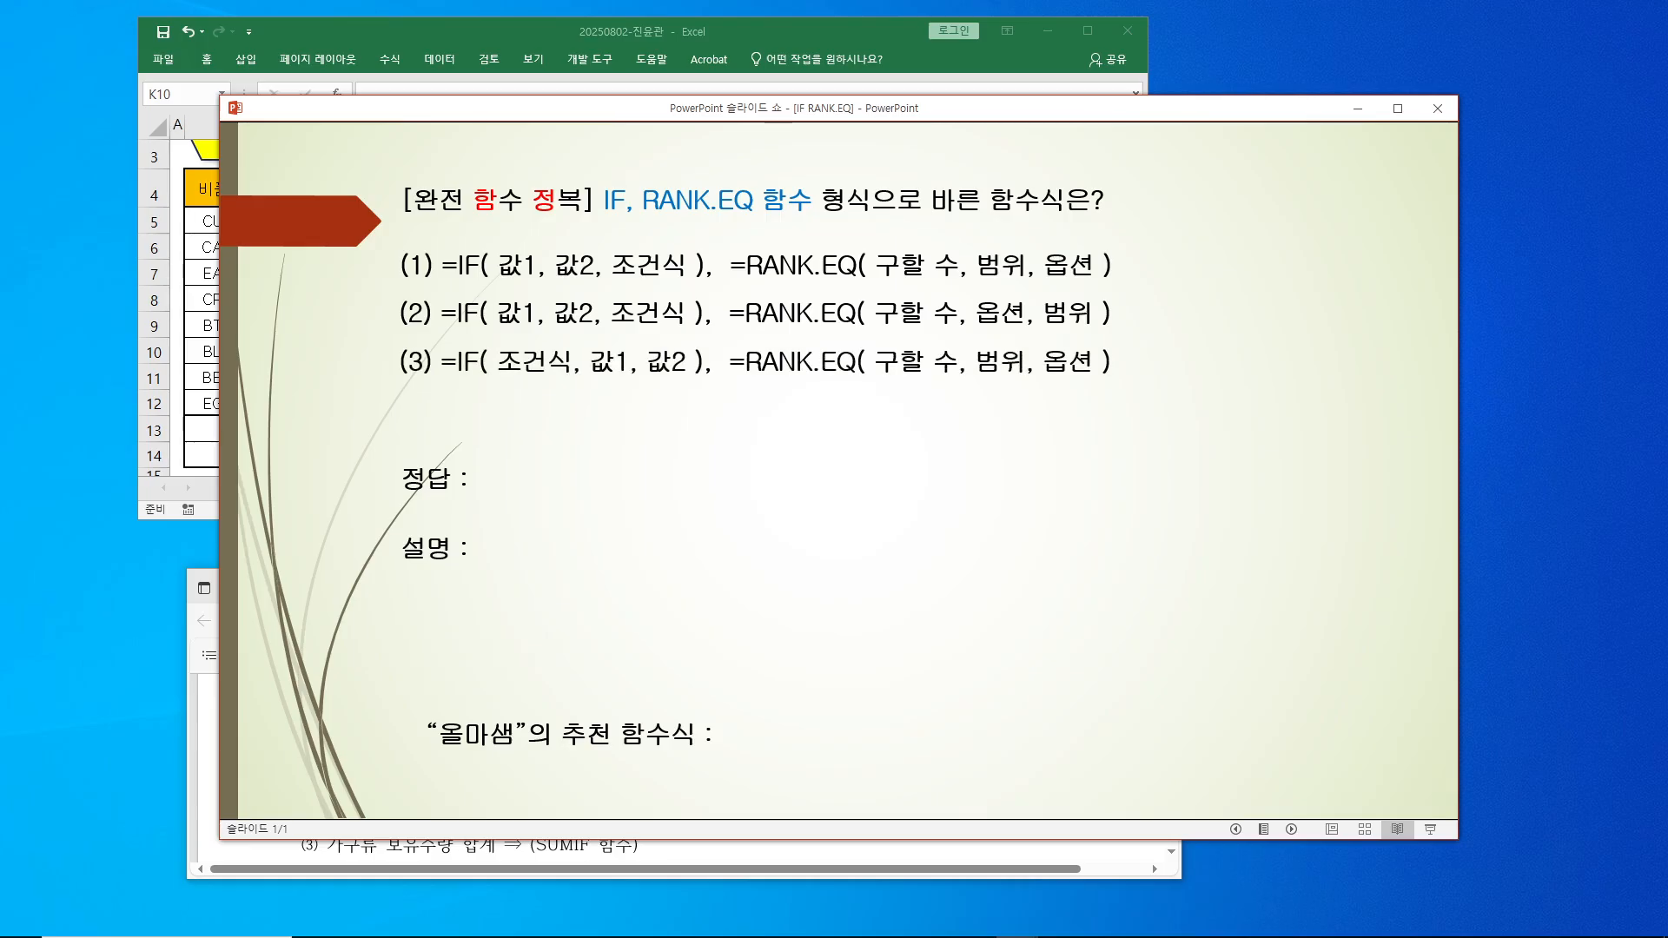
pyautogui.press('Return')
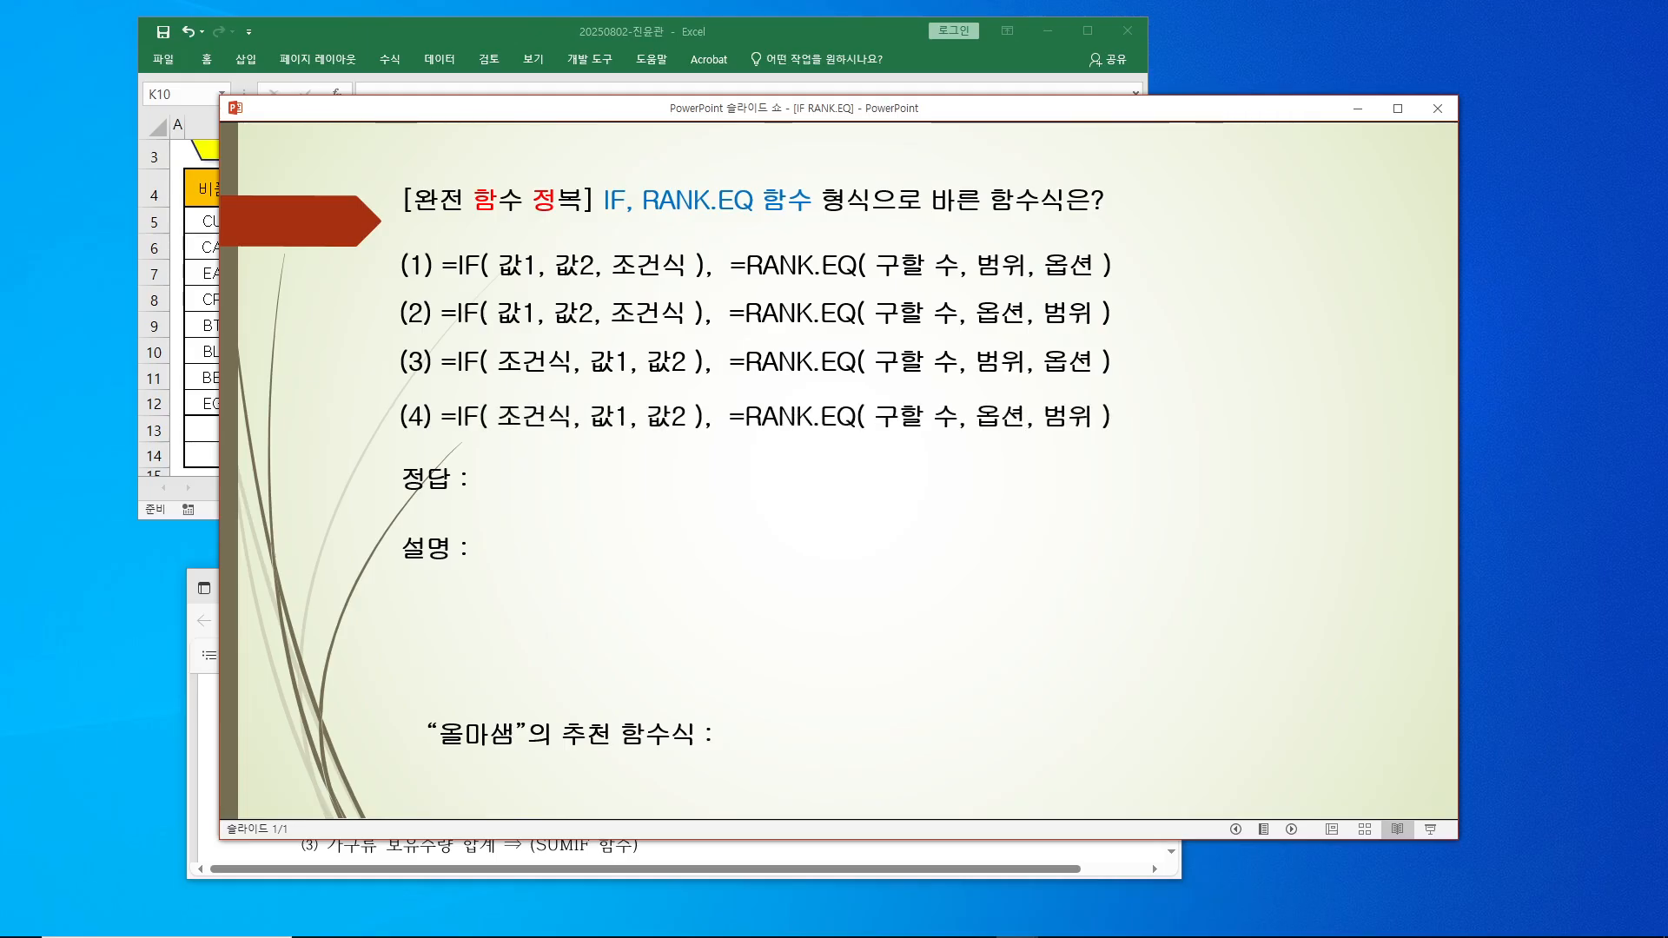
pyautogui.press('Return')
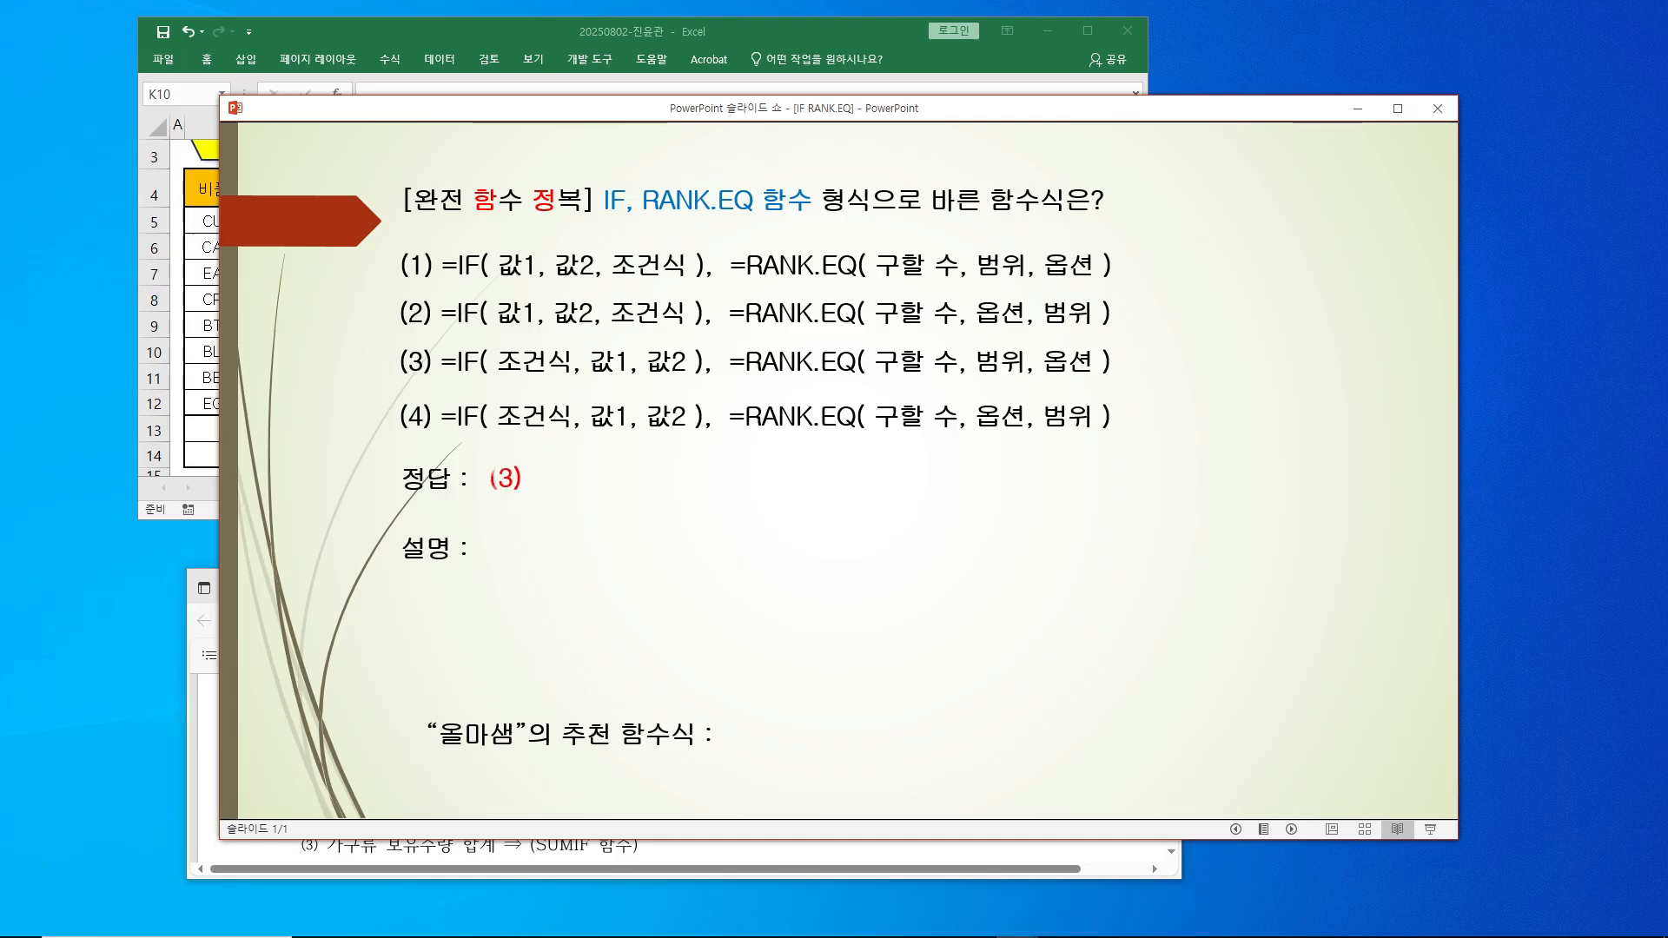
pyautogui.press('Return')
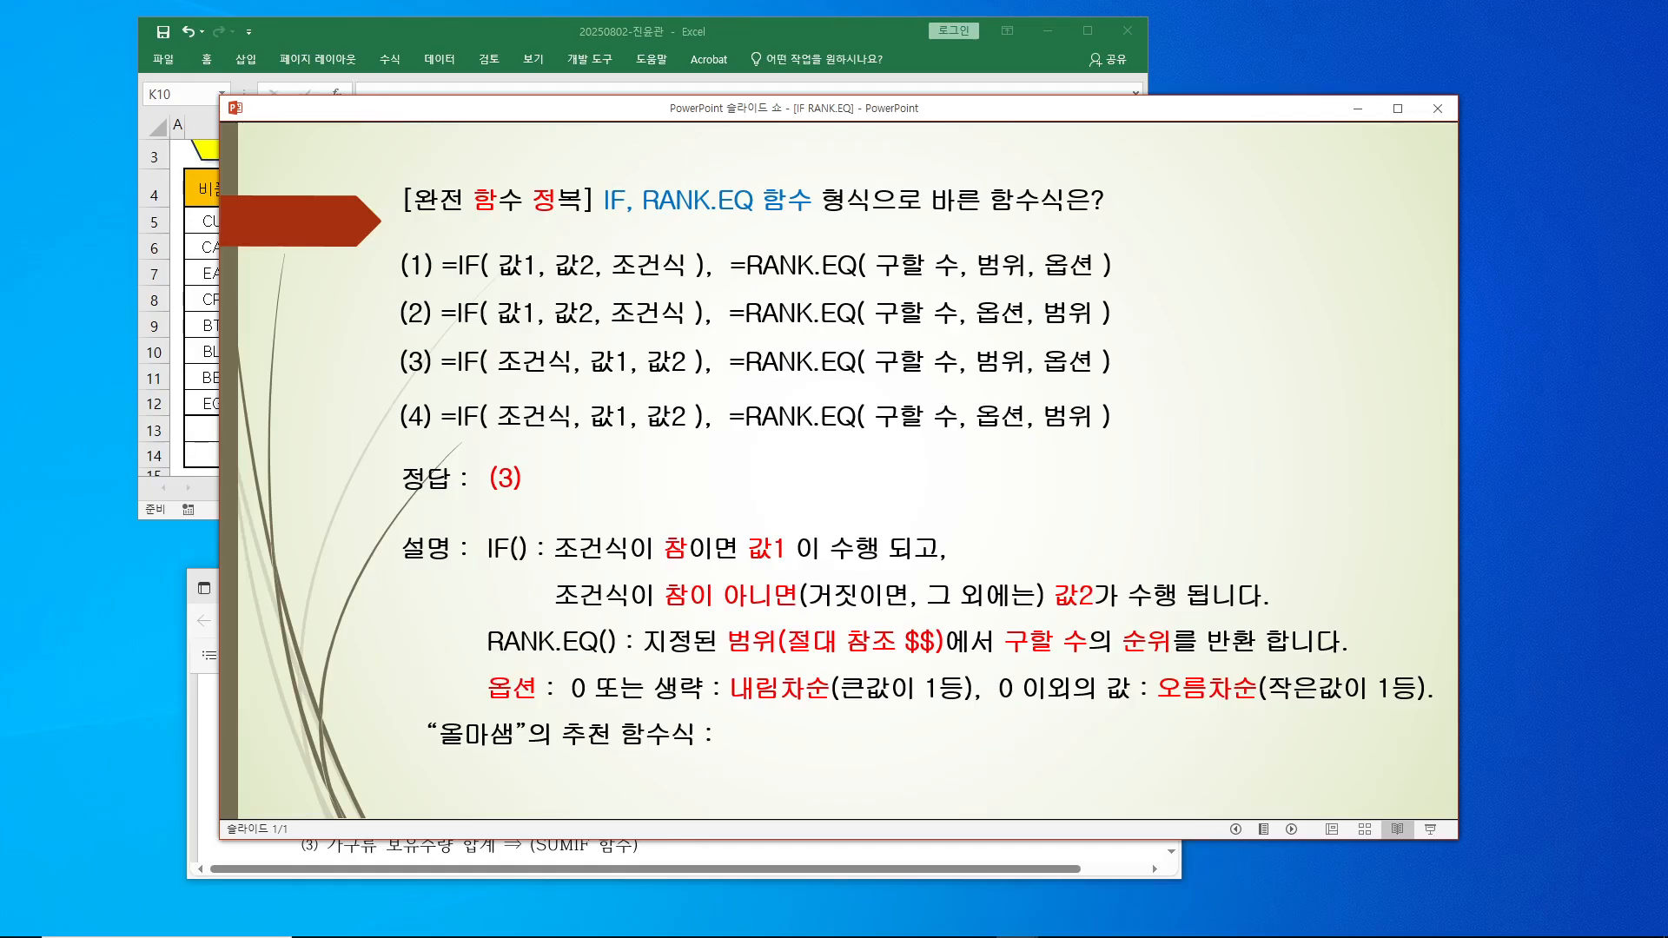
pyautogui.press('Return')
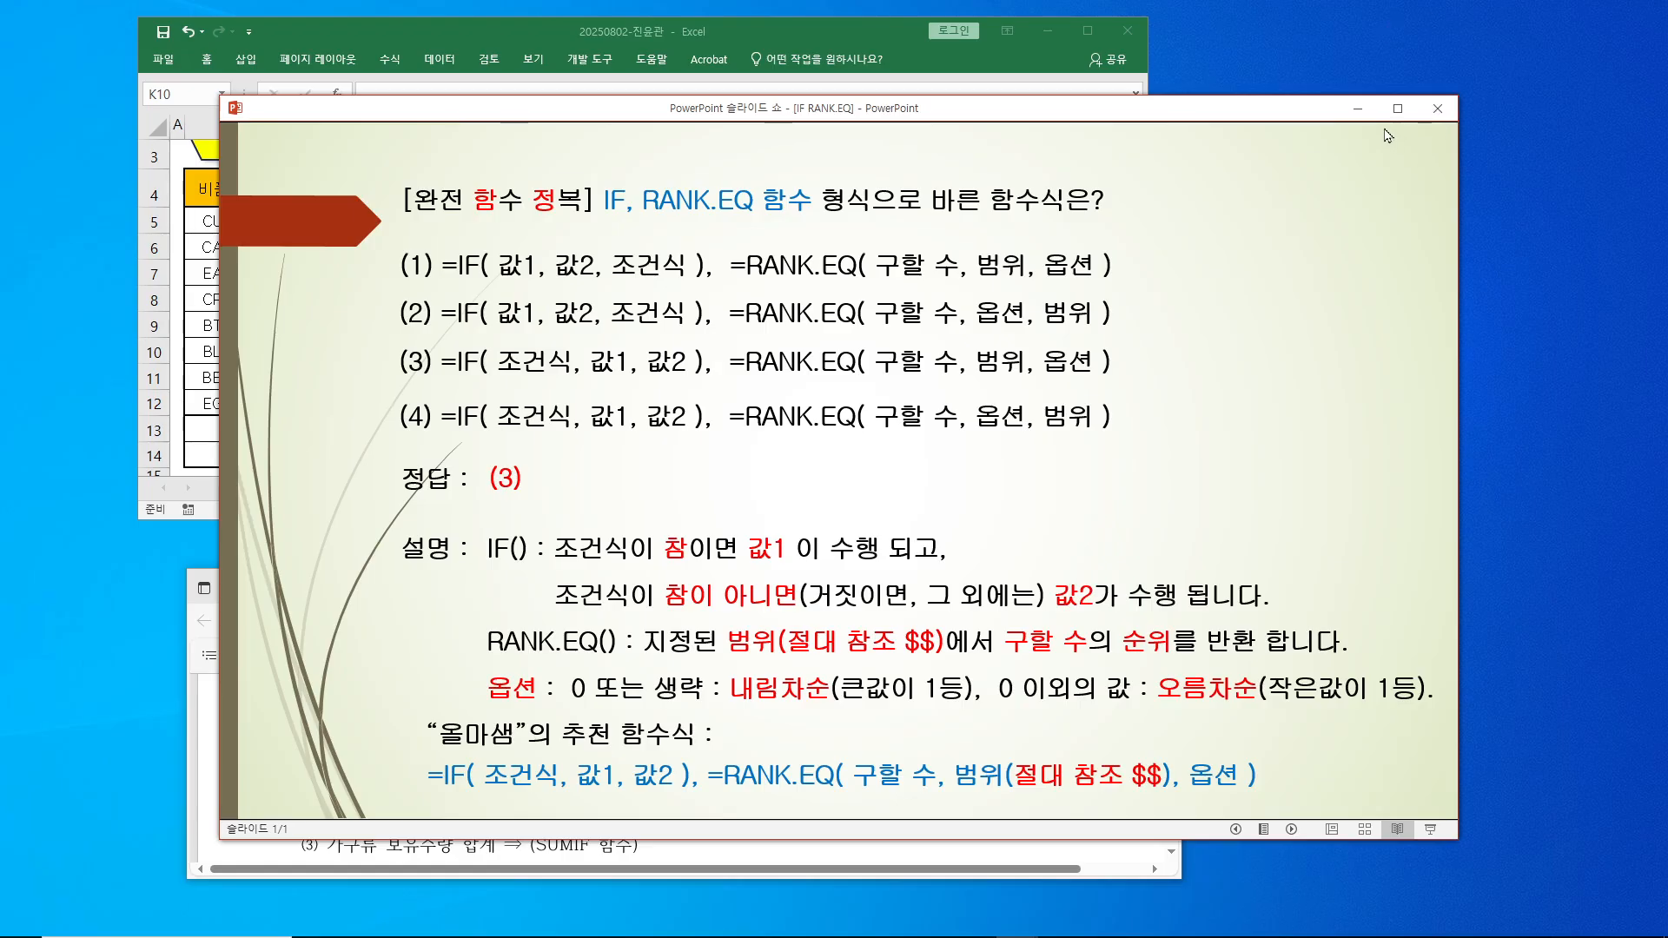
pyautogui.click(1357, 108)
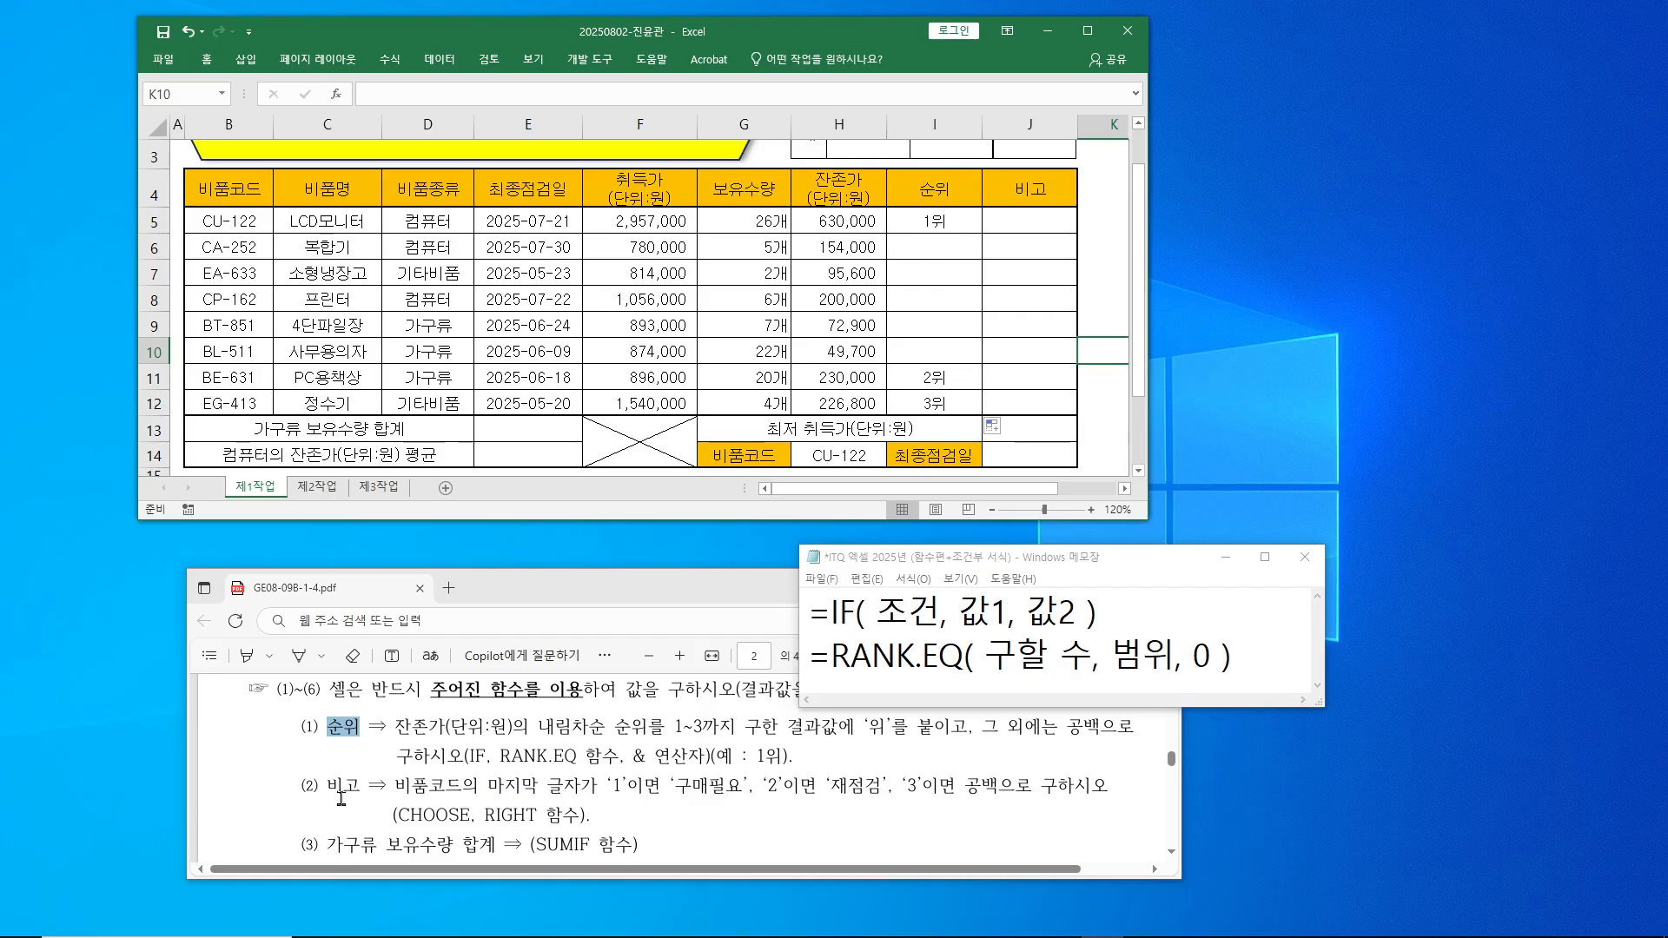
# - Highlight 비고 in item (2) of the PDF and clear the IF and RANK.EQ syntax from the Notepad note, keeping the first equals sign
pyautogui.moveTo(328, 786); pyautogui.dragTo(361, 789)
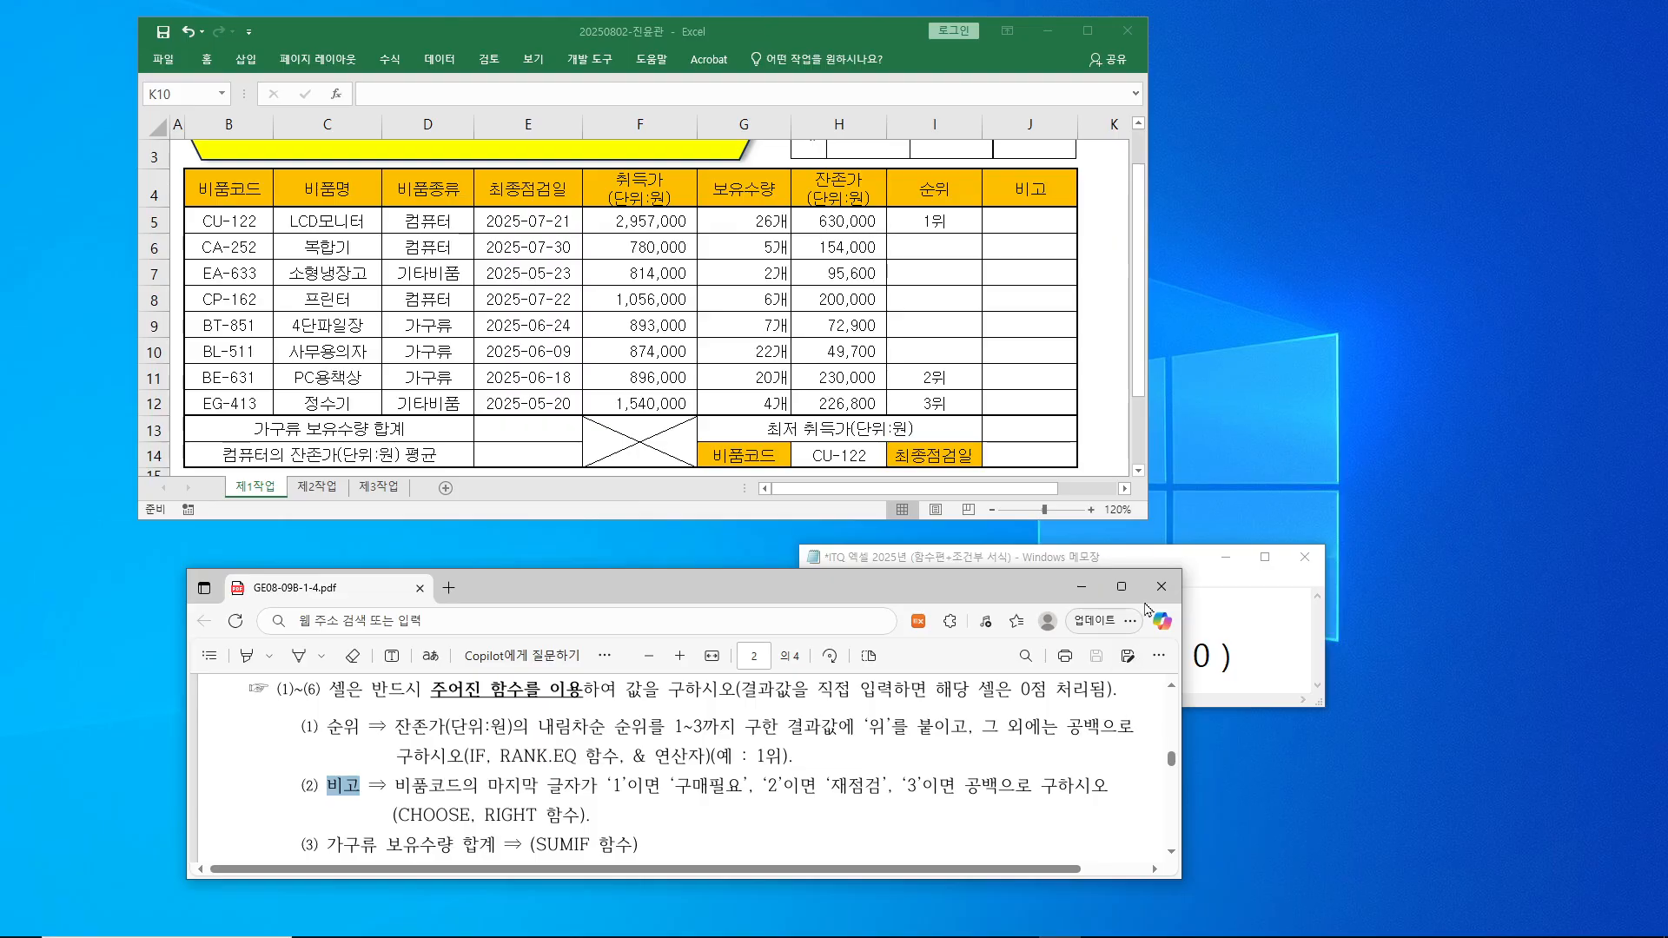
pyautogui.click(1186, 557)
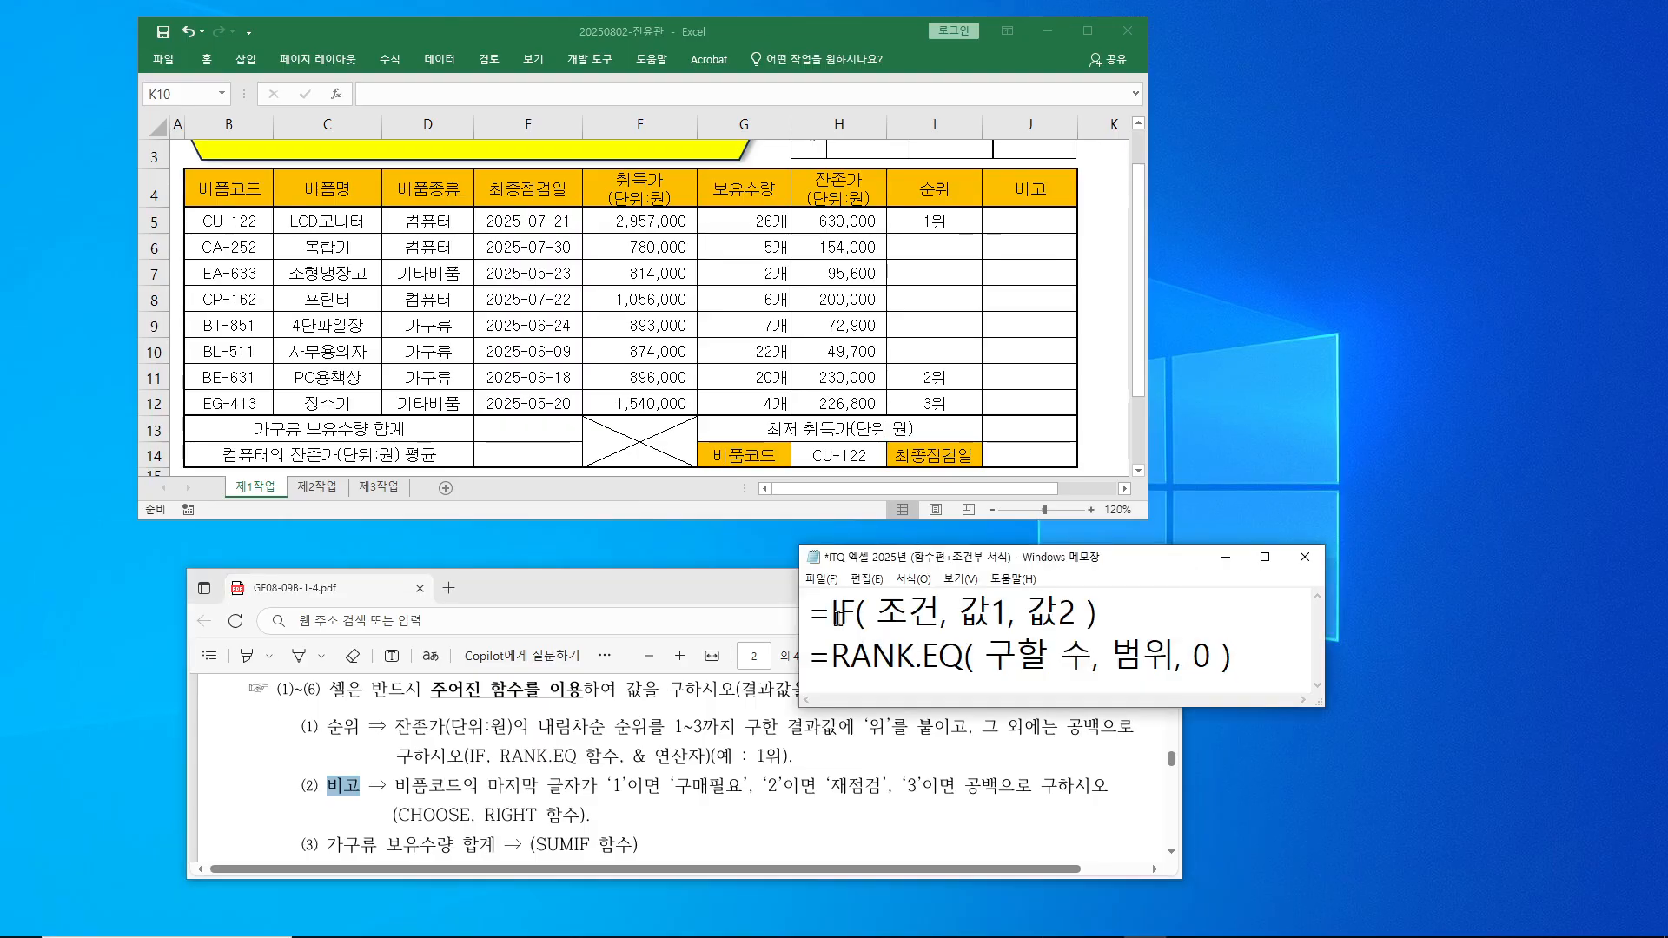
pyautogui.moveTo(831, 613); pyautogui.dragTo(1269, 660)
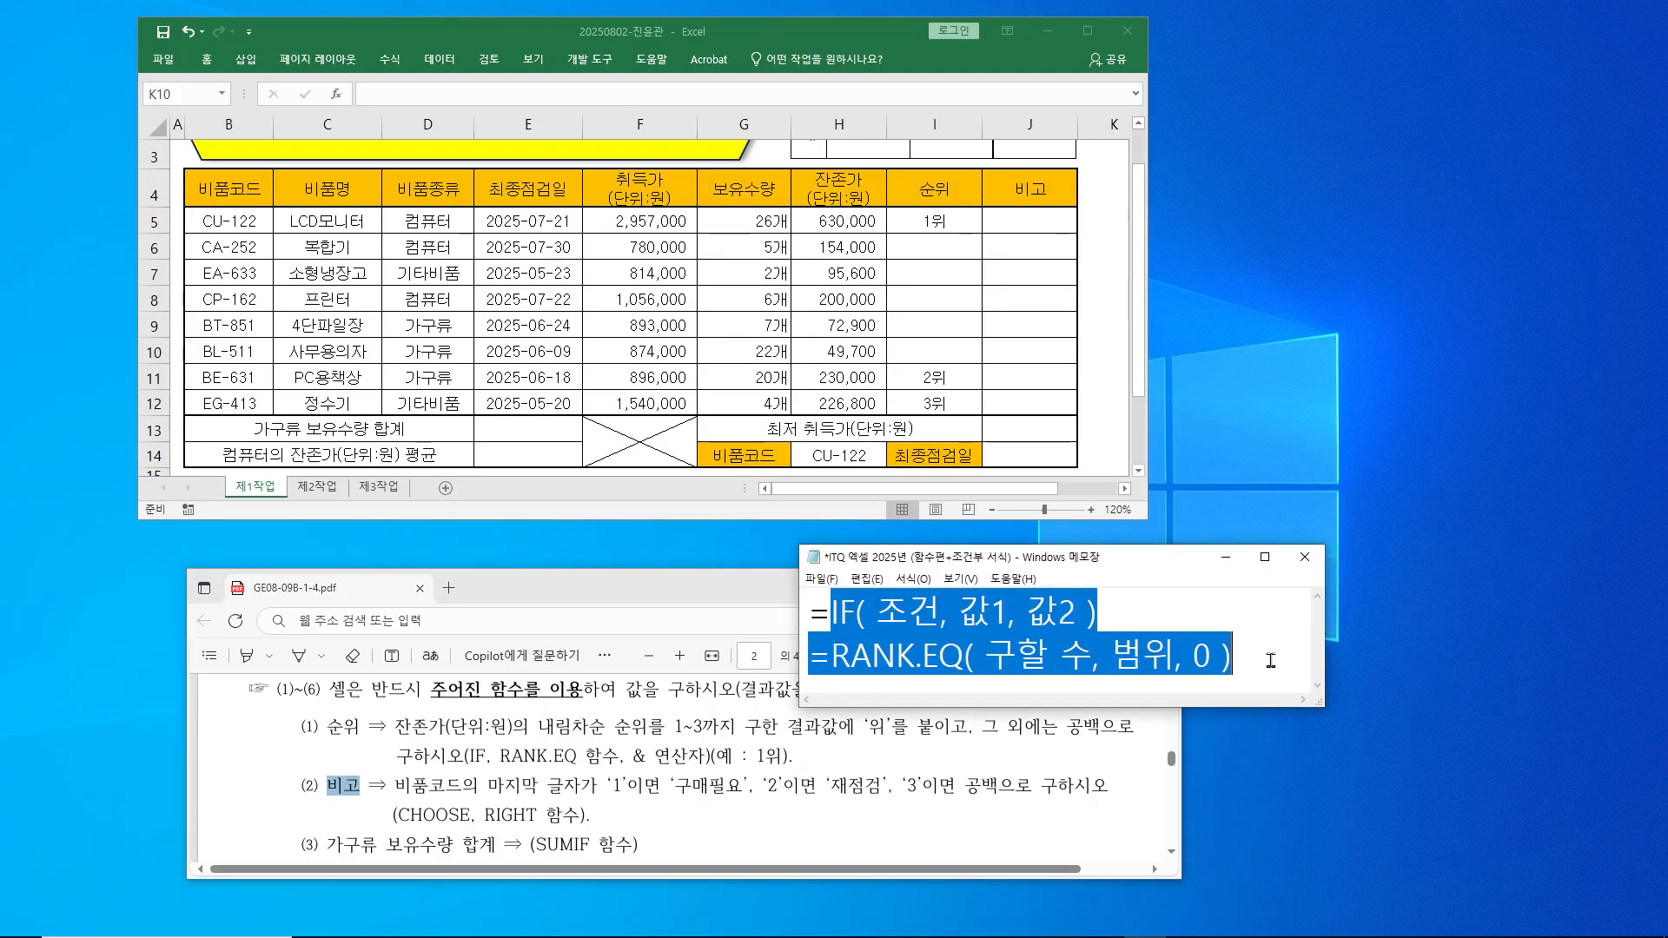
pyautogui.press('BackSpace')
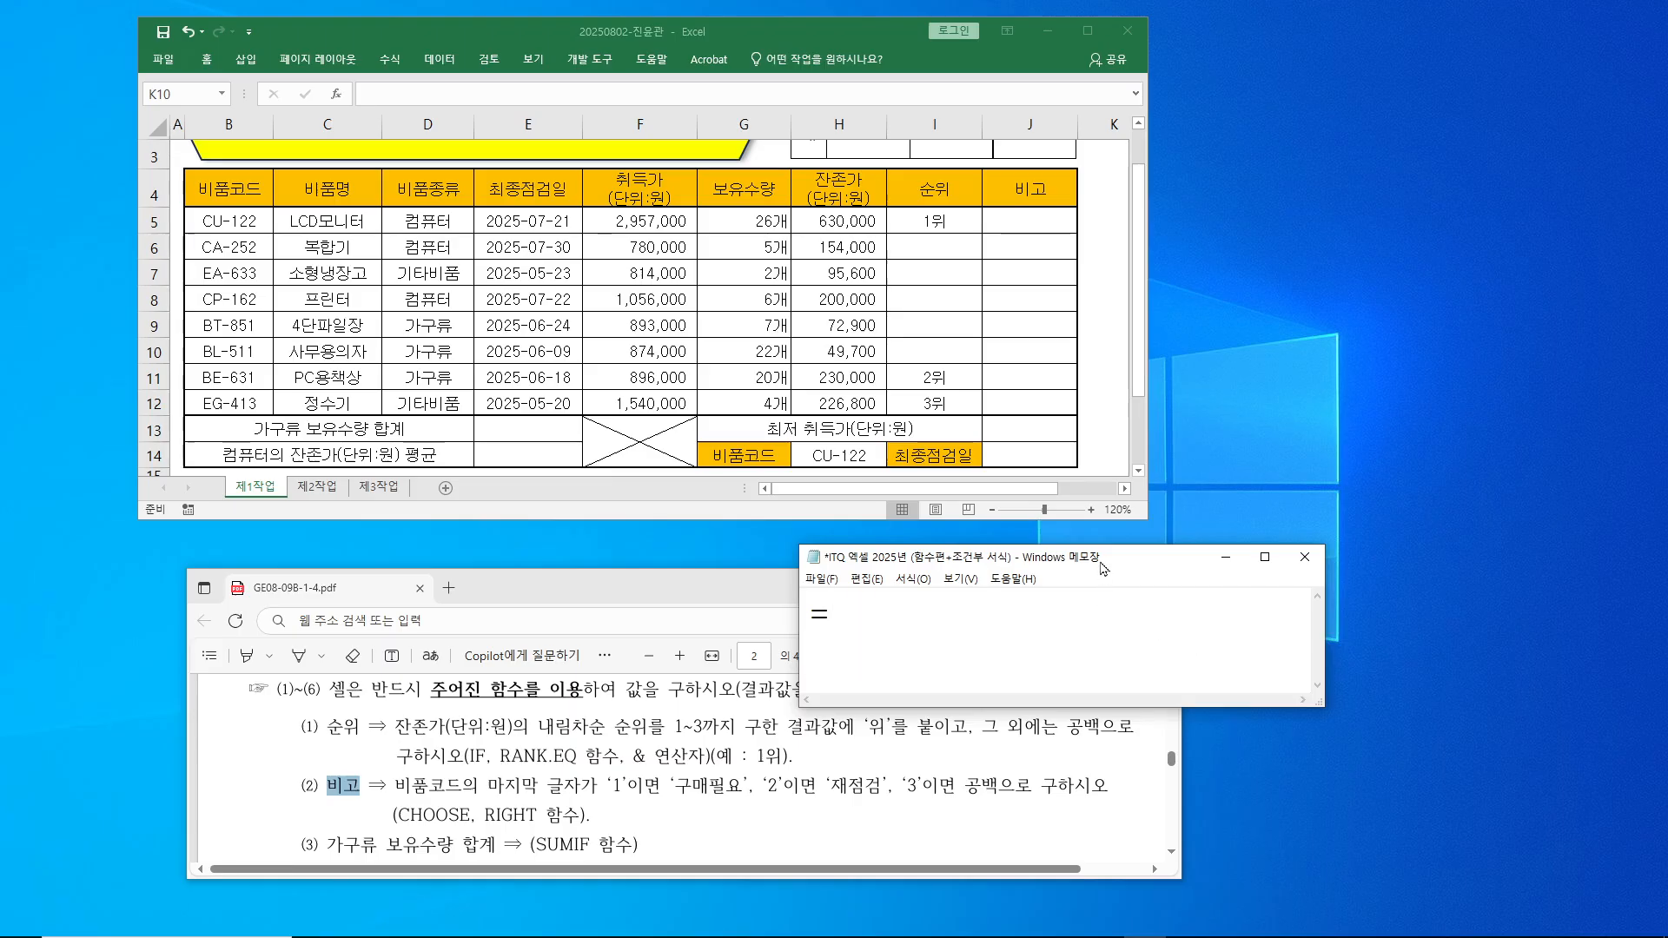
# - Move the Notepad window over the worksheet and write the syntax line =CHOOSE( 번호, 값1, 값2, 값3, ... )
pyautogui.moveTo(1105, 564); pyautogui.dragTo(976, 277)
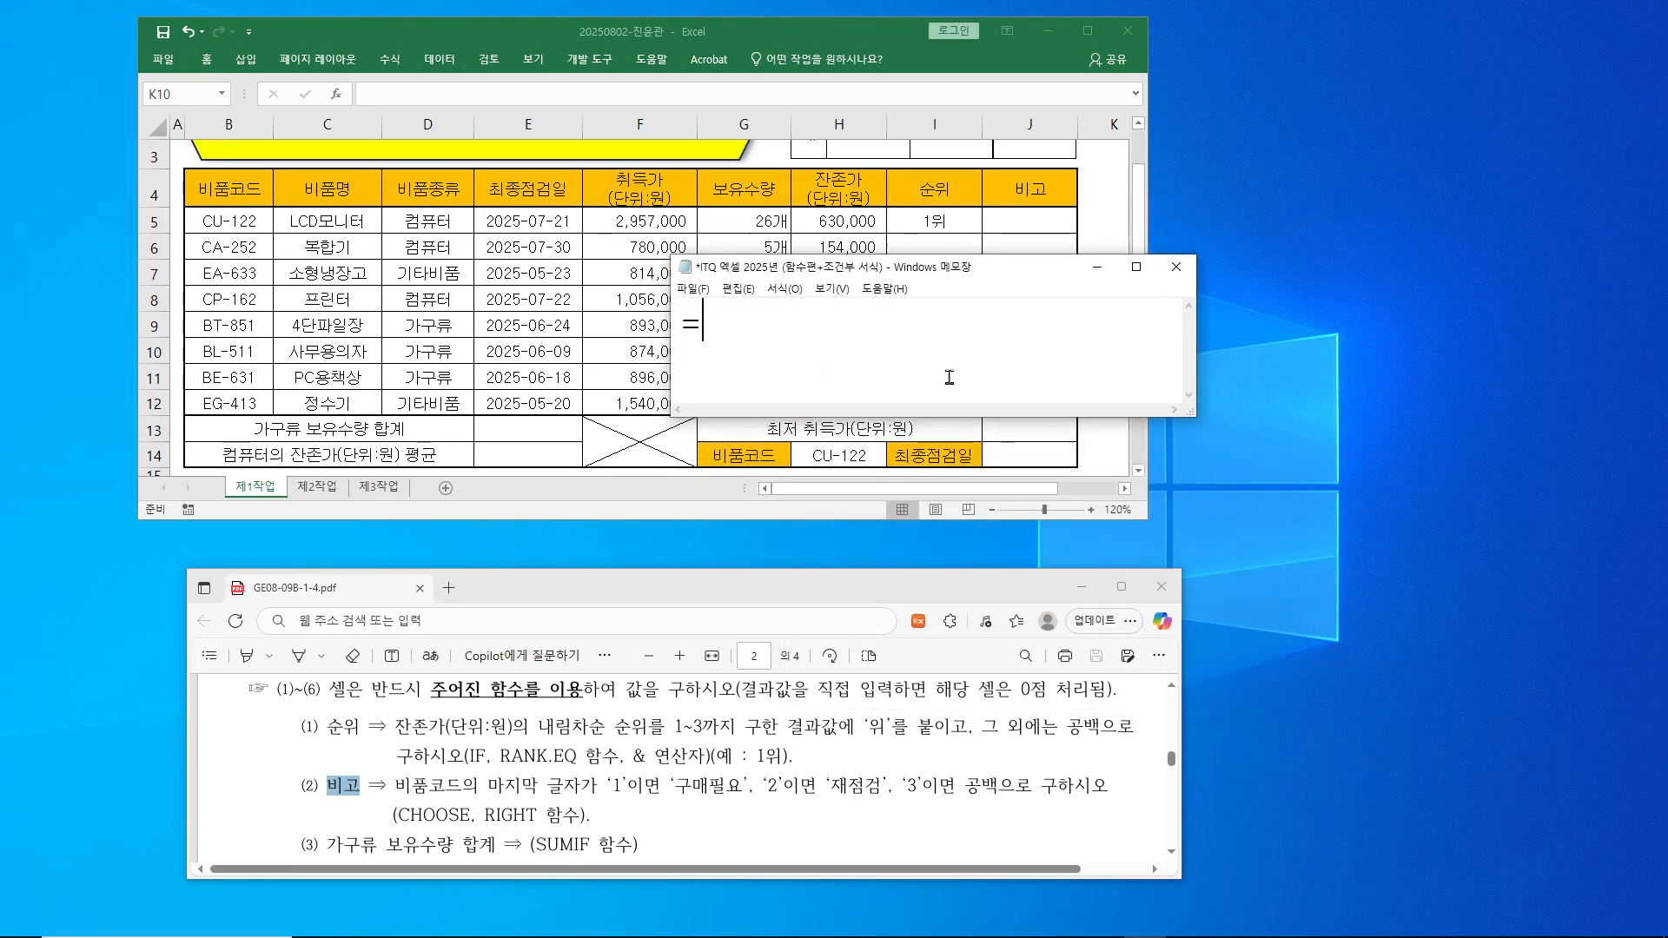
pyautogui.write('CHOOSE')
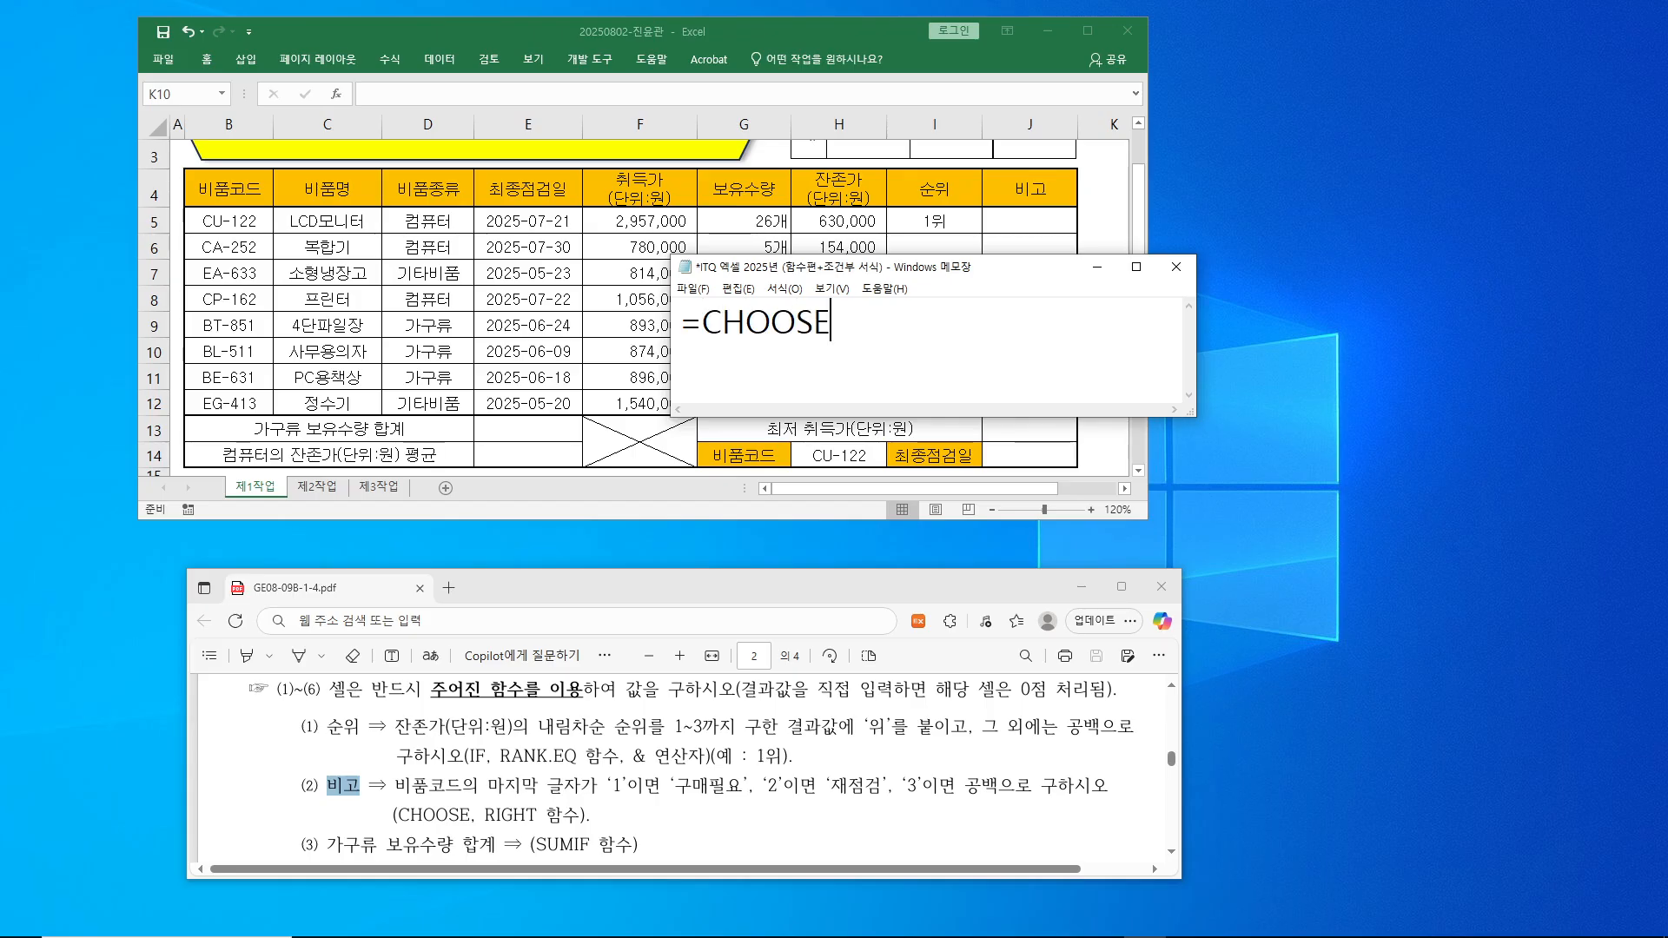
pyautogui.write('( ')
pyautogui.write('번호')
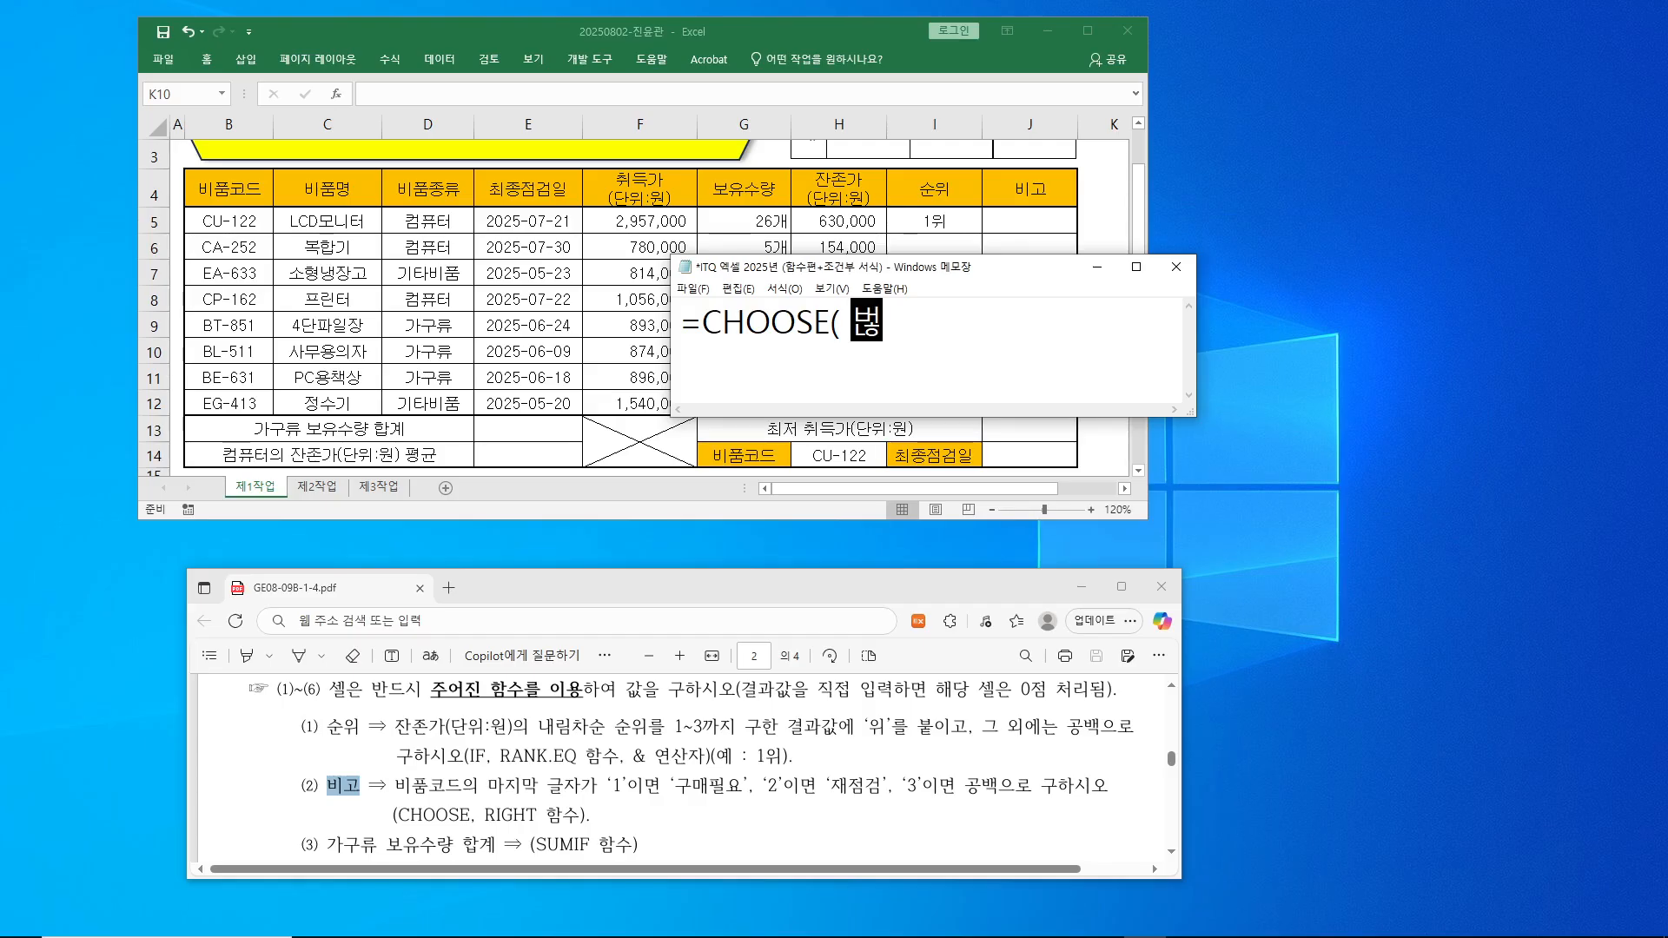
pyautogui.write(', ')
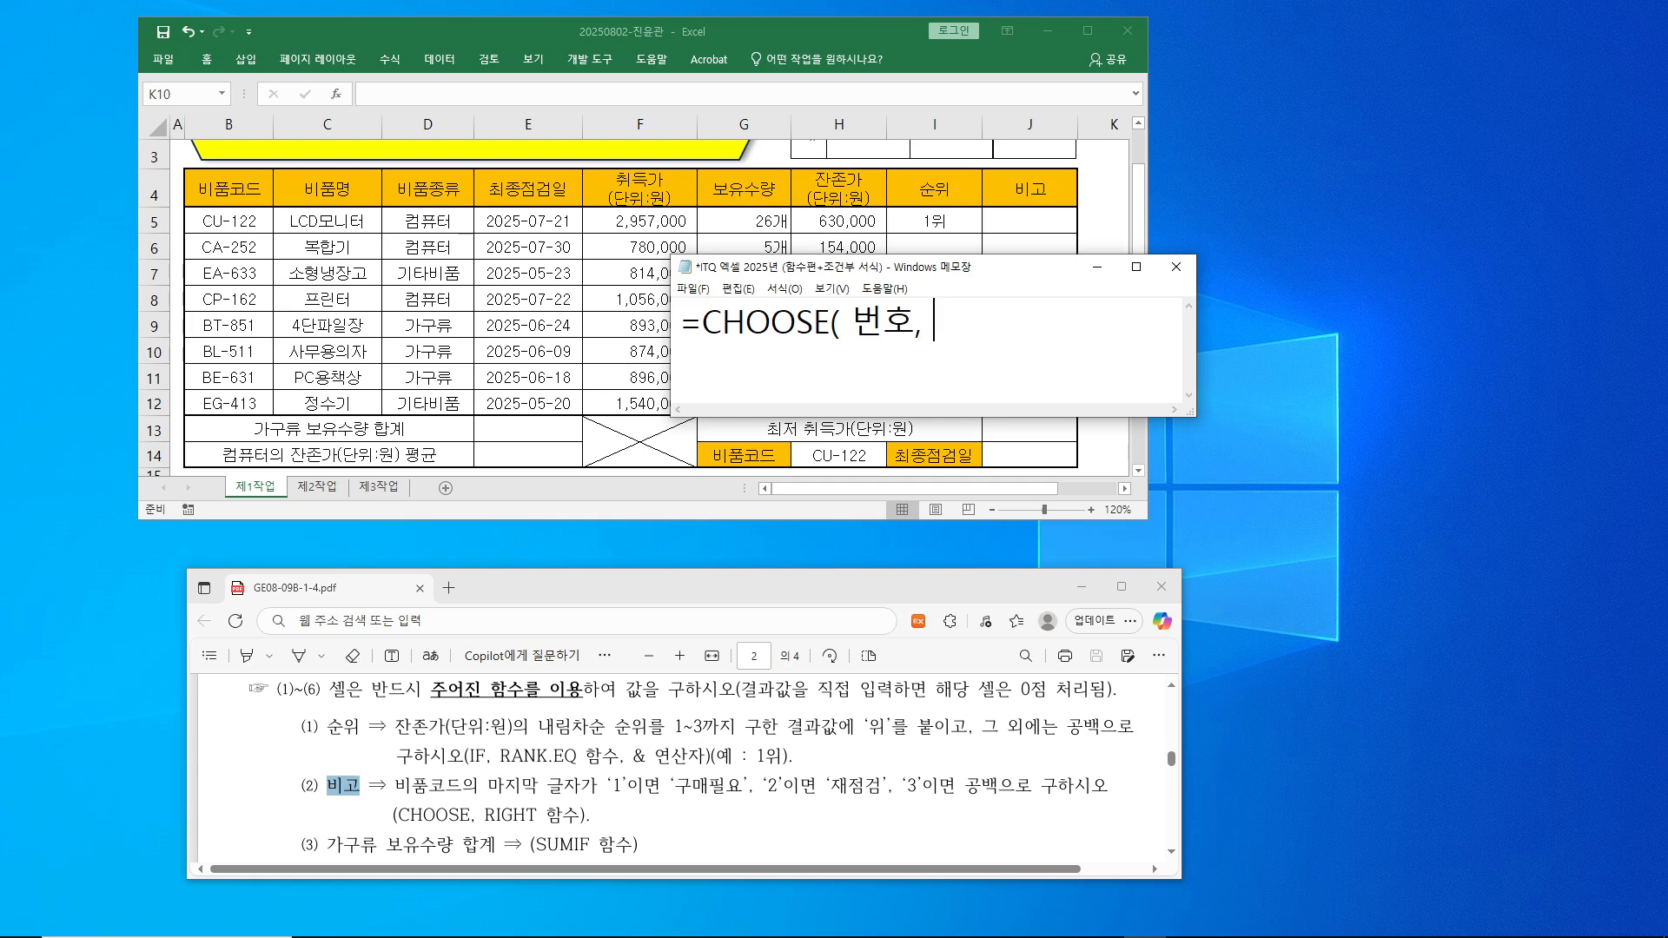
pyautogui.write('값')
pyautogui.write('1,')
pyautogui.write(' 값2')
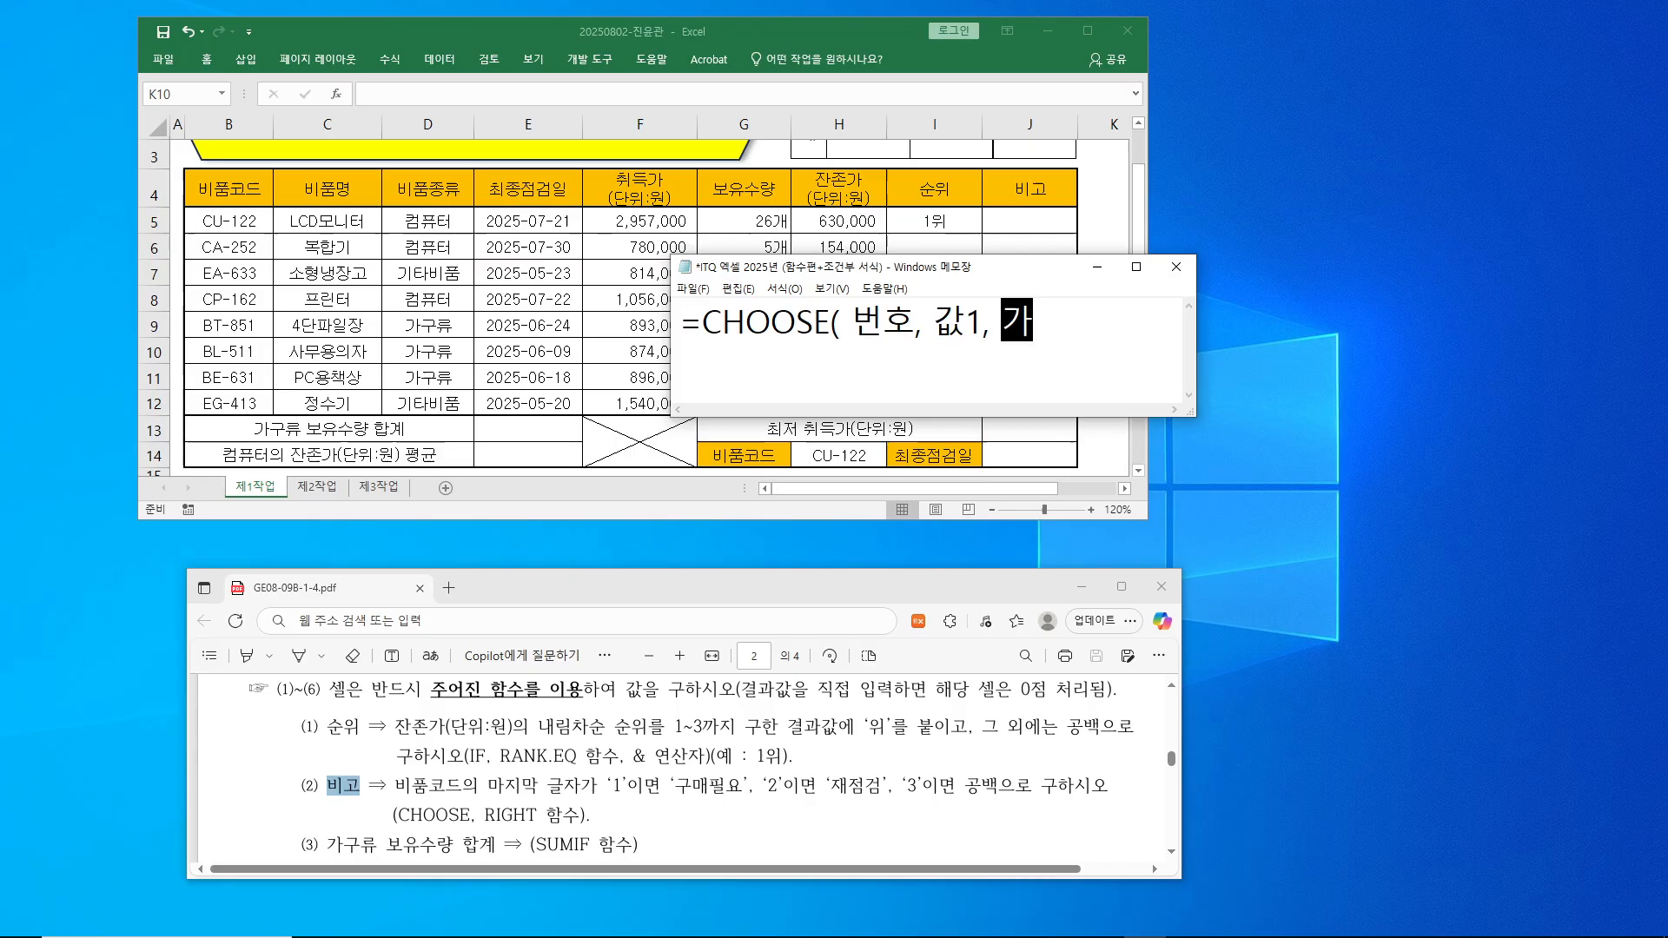
pyautogui.write(', 값2,')
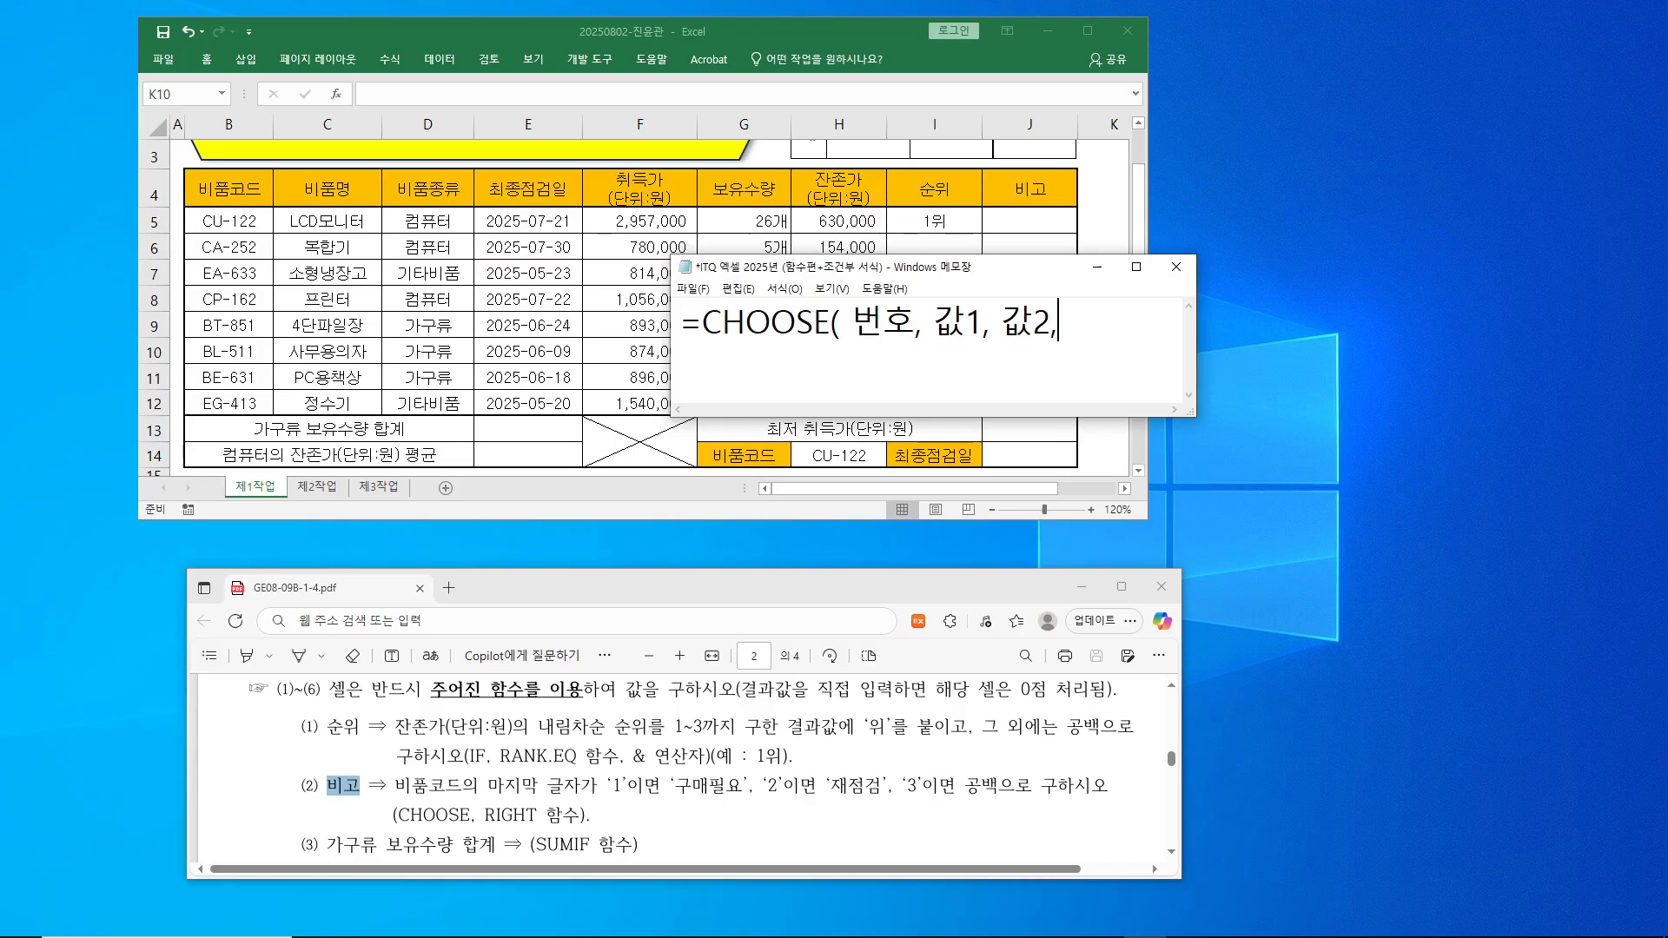
pyautogui.write(' 값3, ...')
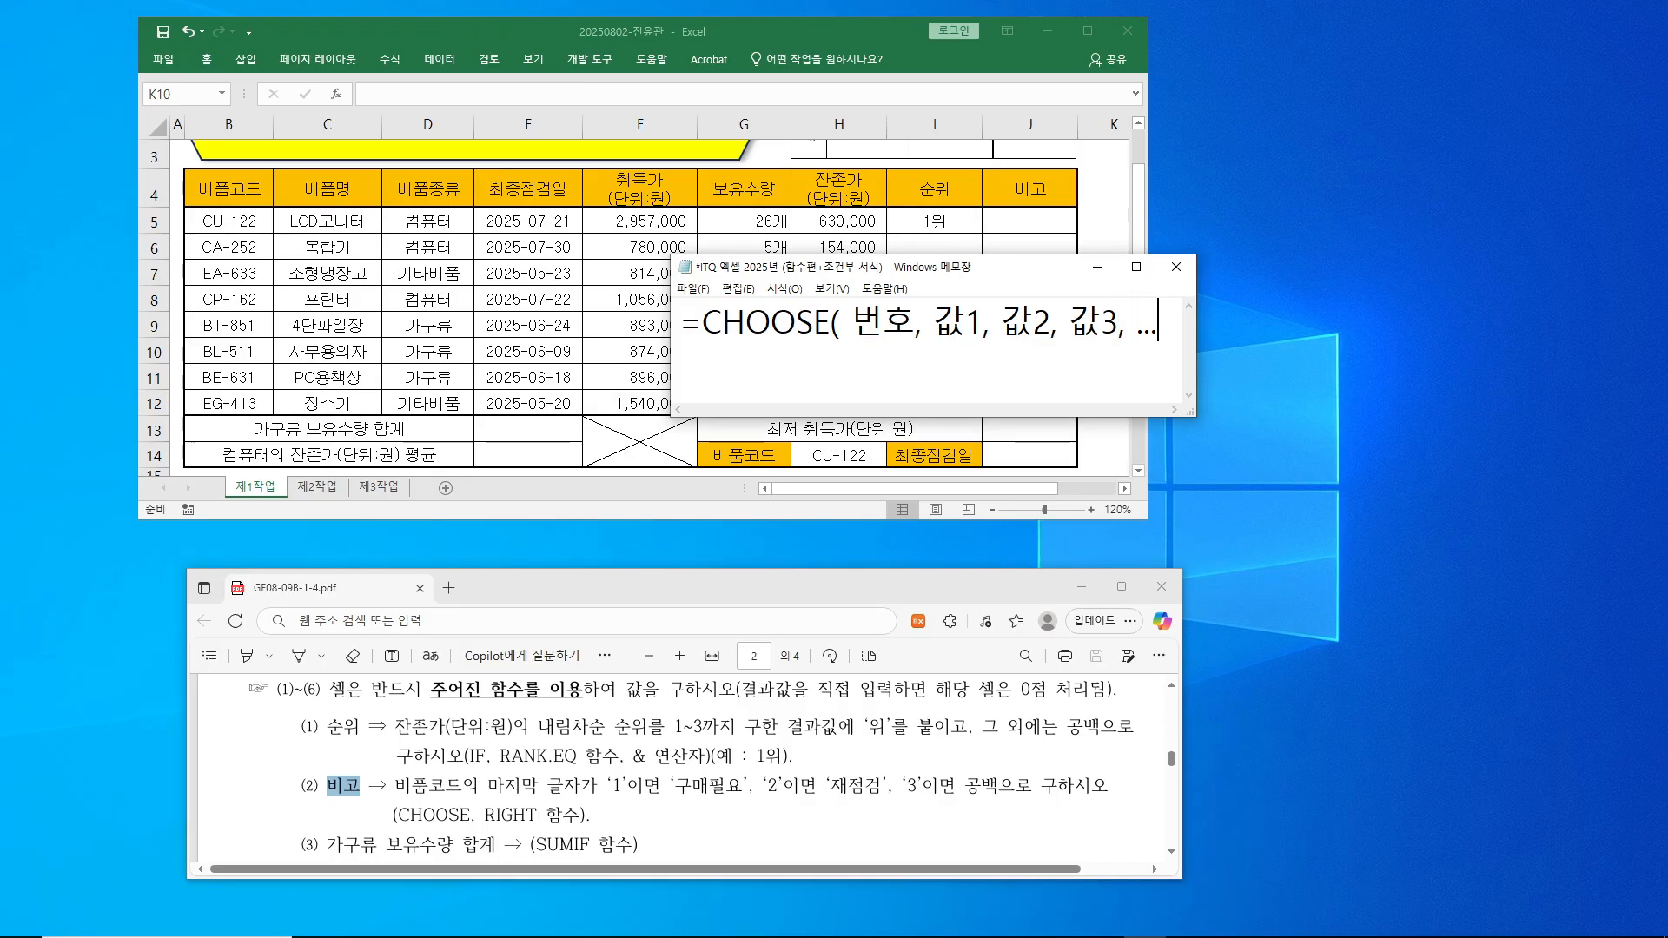
pyautogui.write(' )')
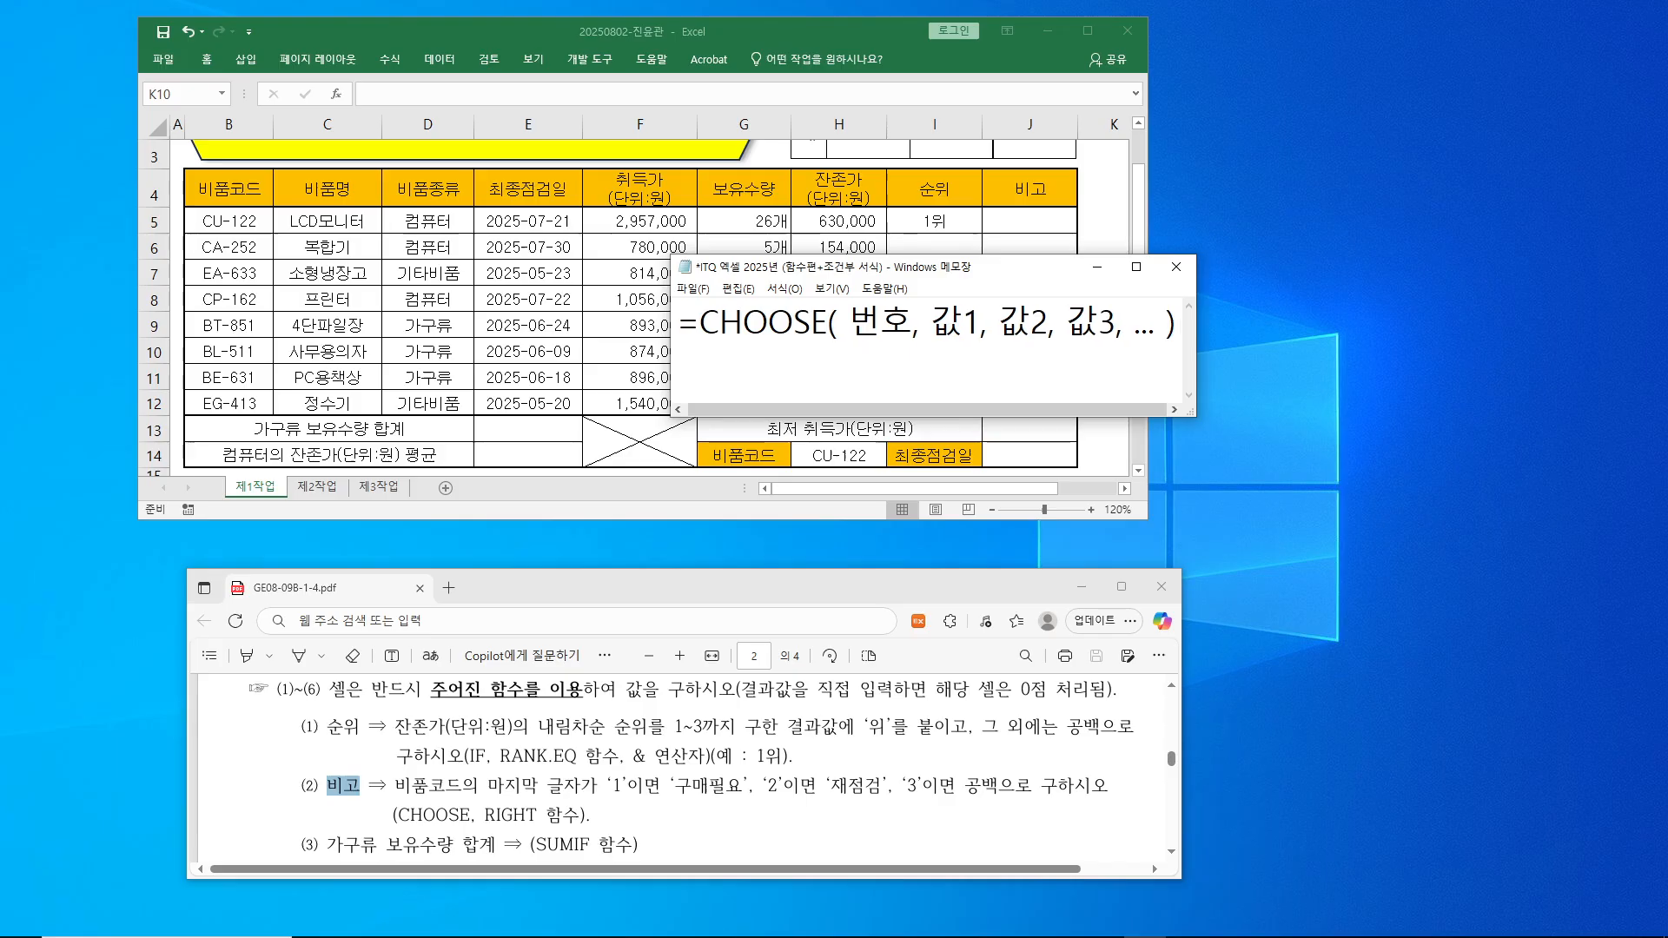
# - Widen the note window, add a second syntax line =RIGHT( 문자열, 개수 ), and move the window clear of the 비고 column
pyautogui.moveTo(1196, 379); pyautogui.dragTo(1242, 378)
pyautogui.press('Return')
pyautogui.write('=')
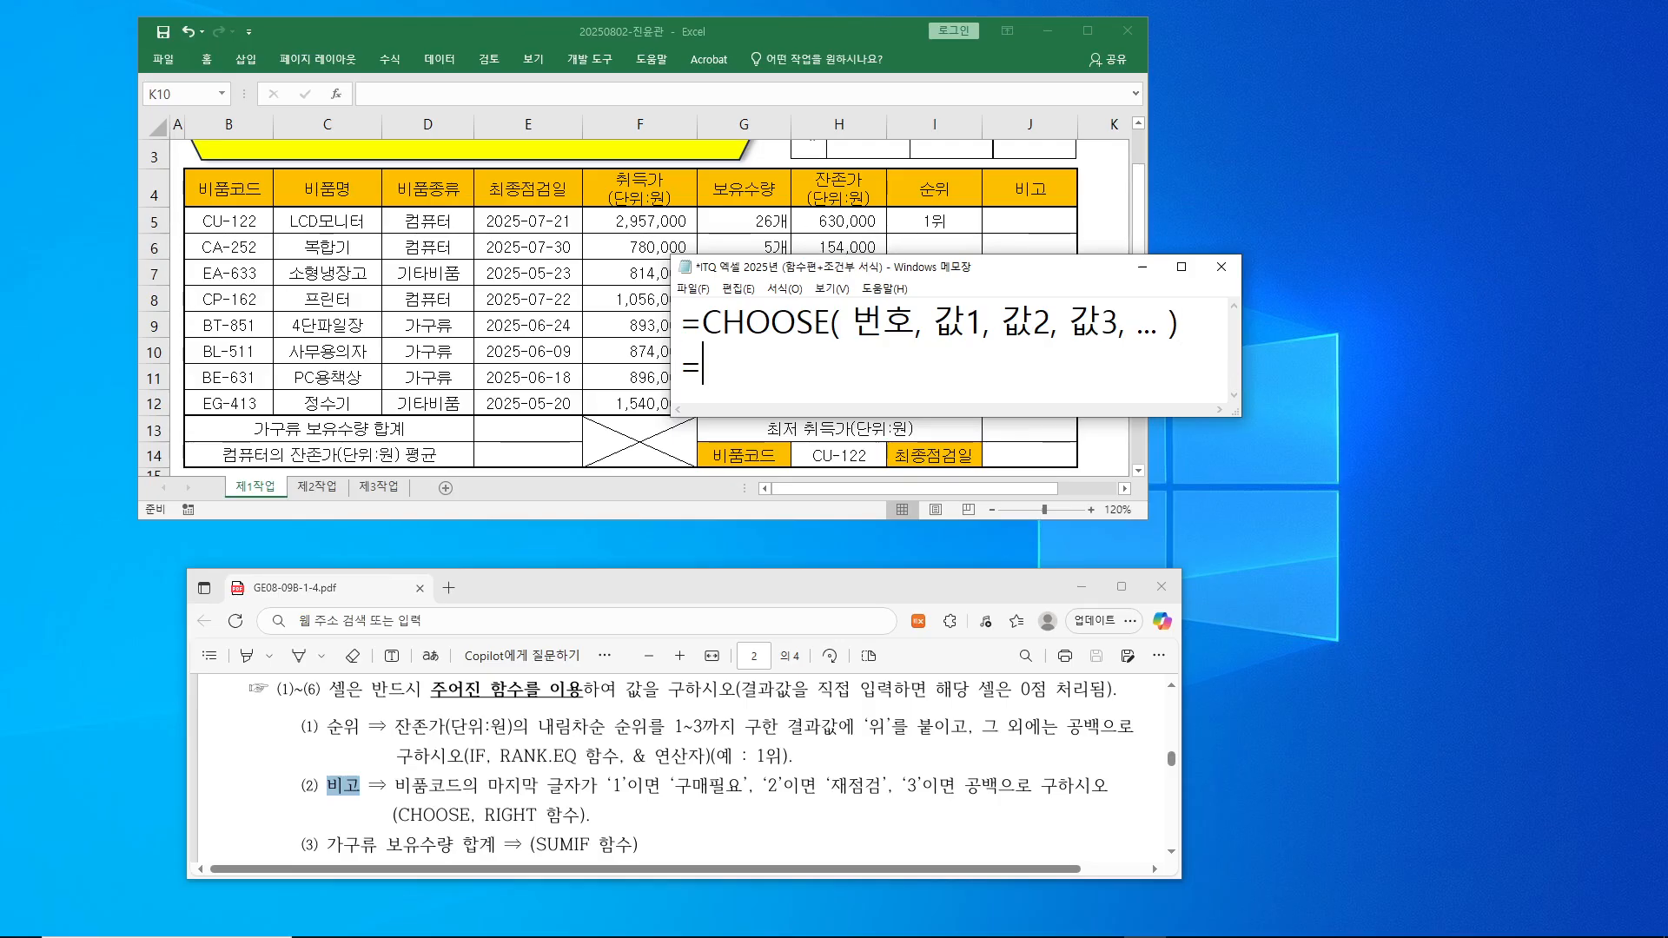
pyautogui.write('ㄱ')
pyautogui.press('BackSpace')
pyautogui.write('RIGHT')
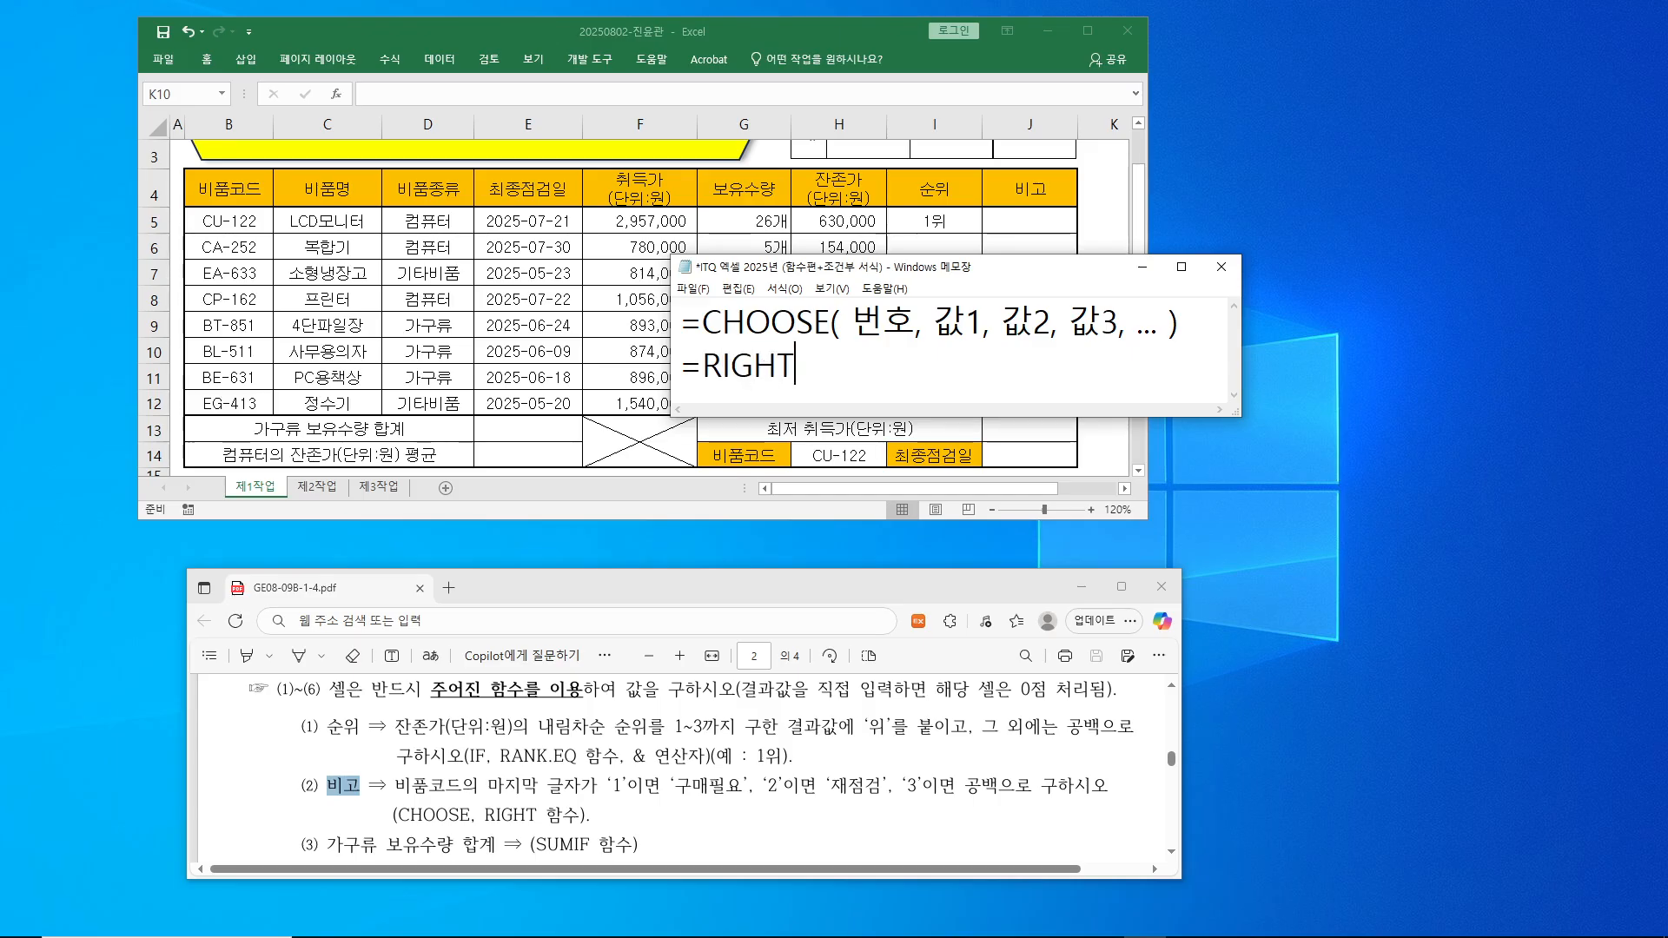
pyautogui.write('( 문자열,')
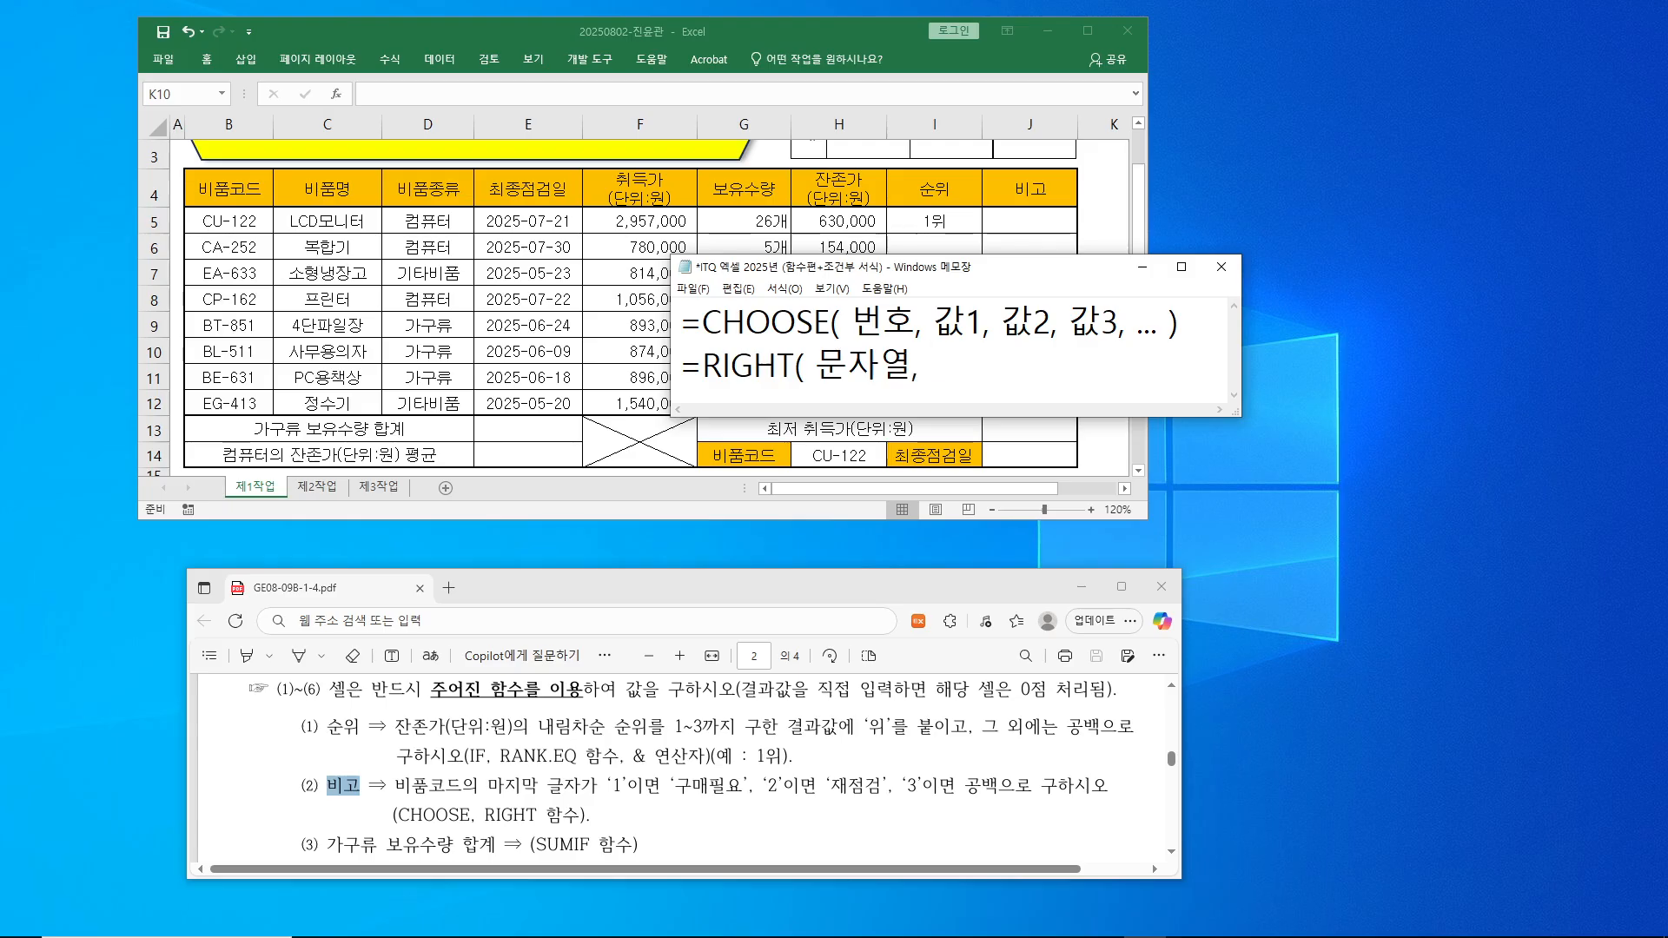
pyautogui.write('개수 )')
pyautogui.moveTo(1070, 283); pyautogui.dragTo(1229, 482)
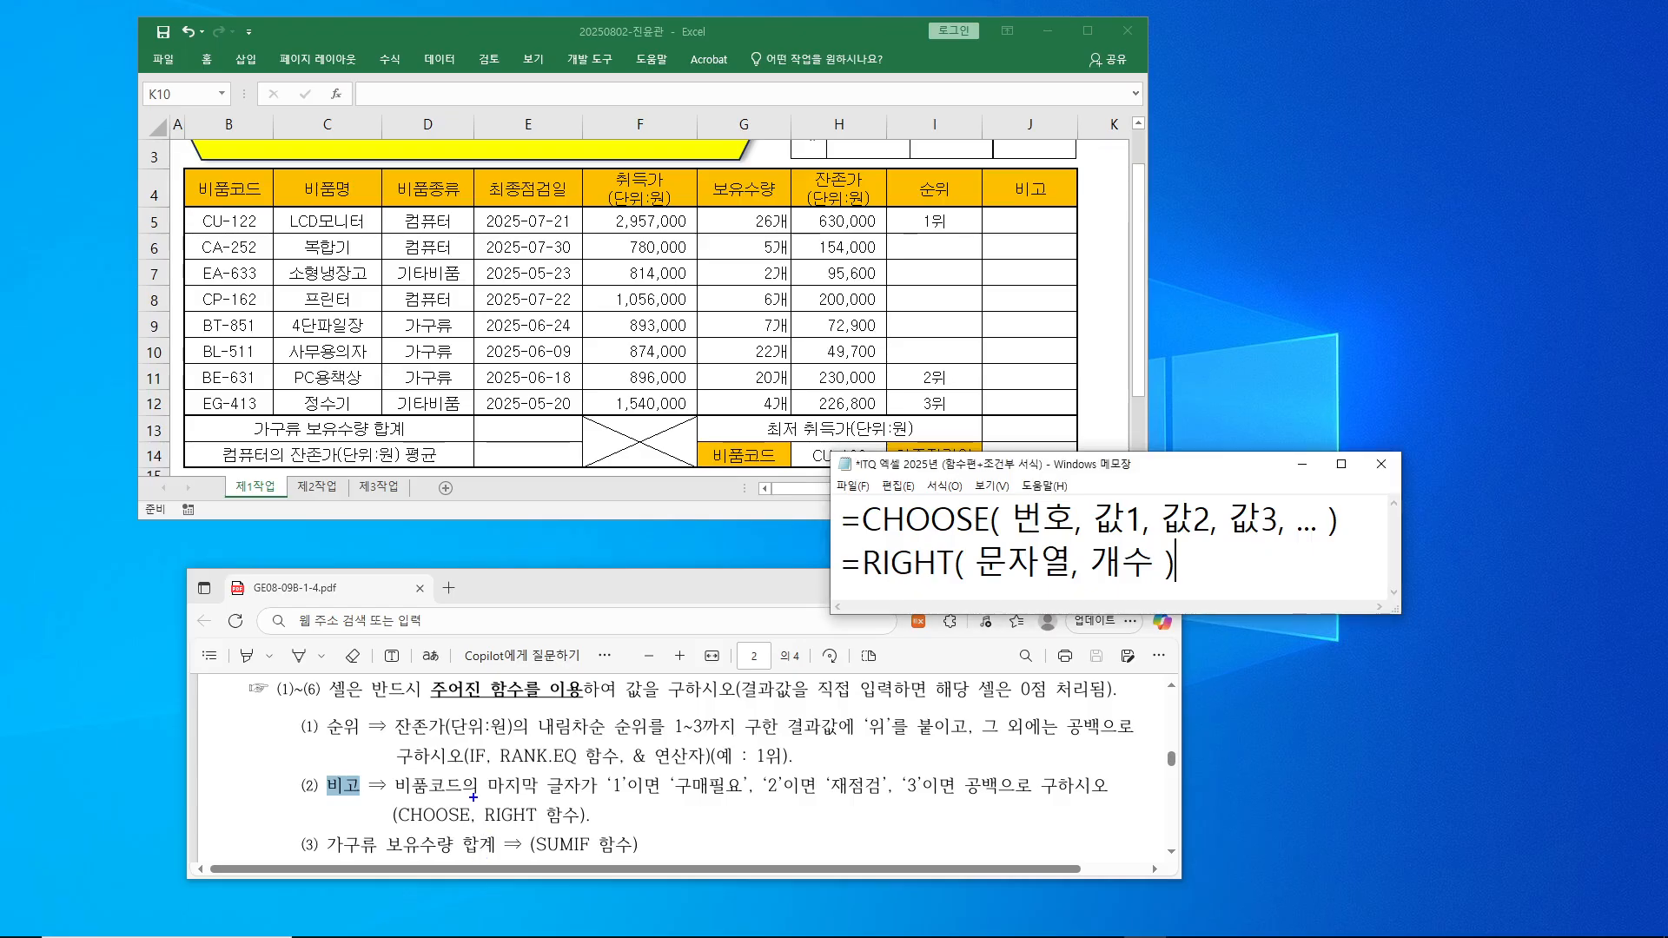
# - Start a RIGHT formula in the first 비고 cell, J5, open its function arguments and move the dialog lower over the worksheet
pyautogui.moveTo(400, 769); pyautogui.dragTo(562, 829)
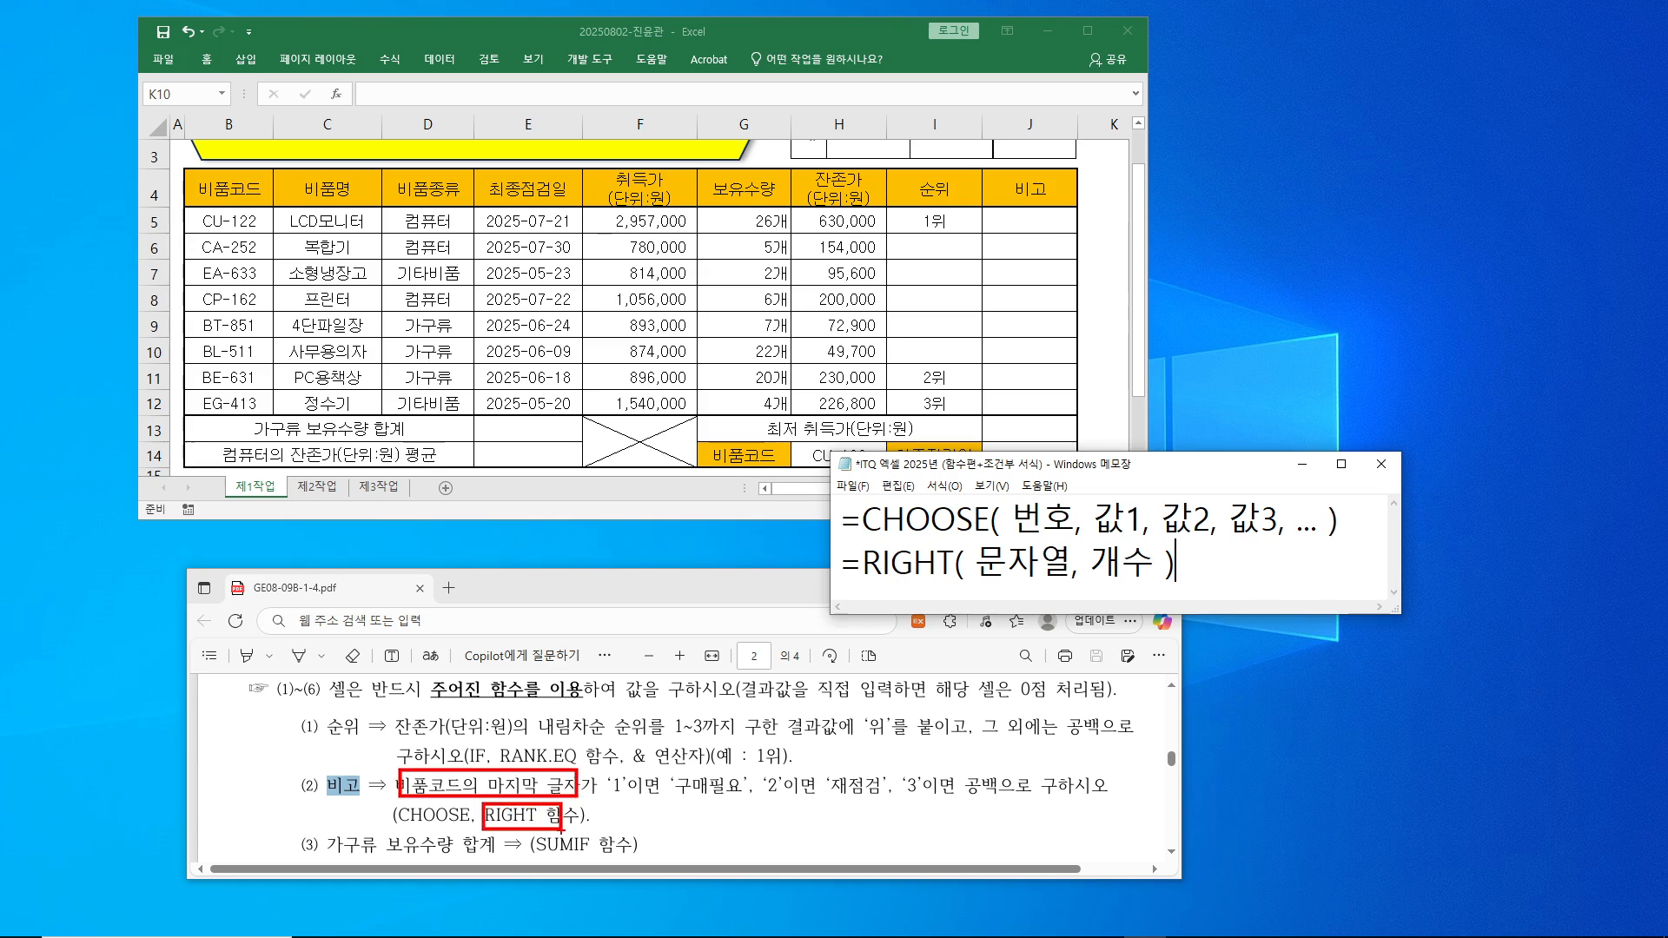
pyautogui.press('Escape')
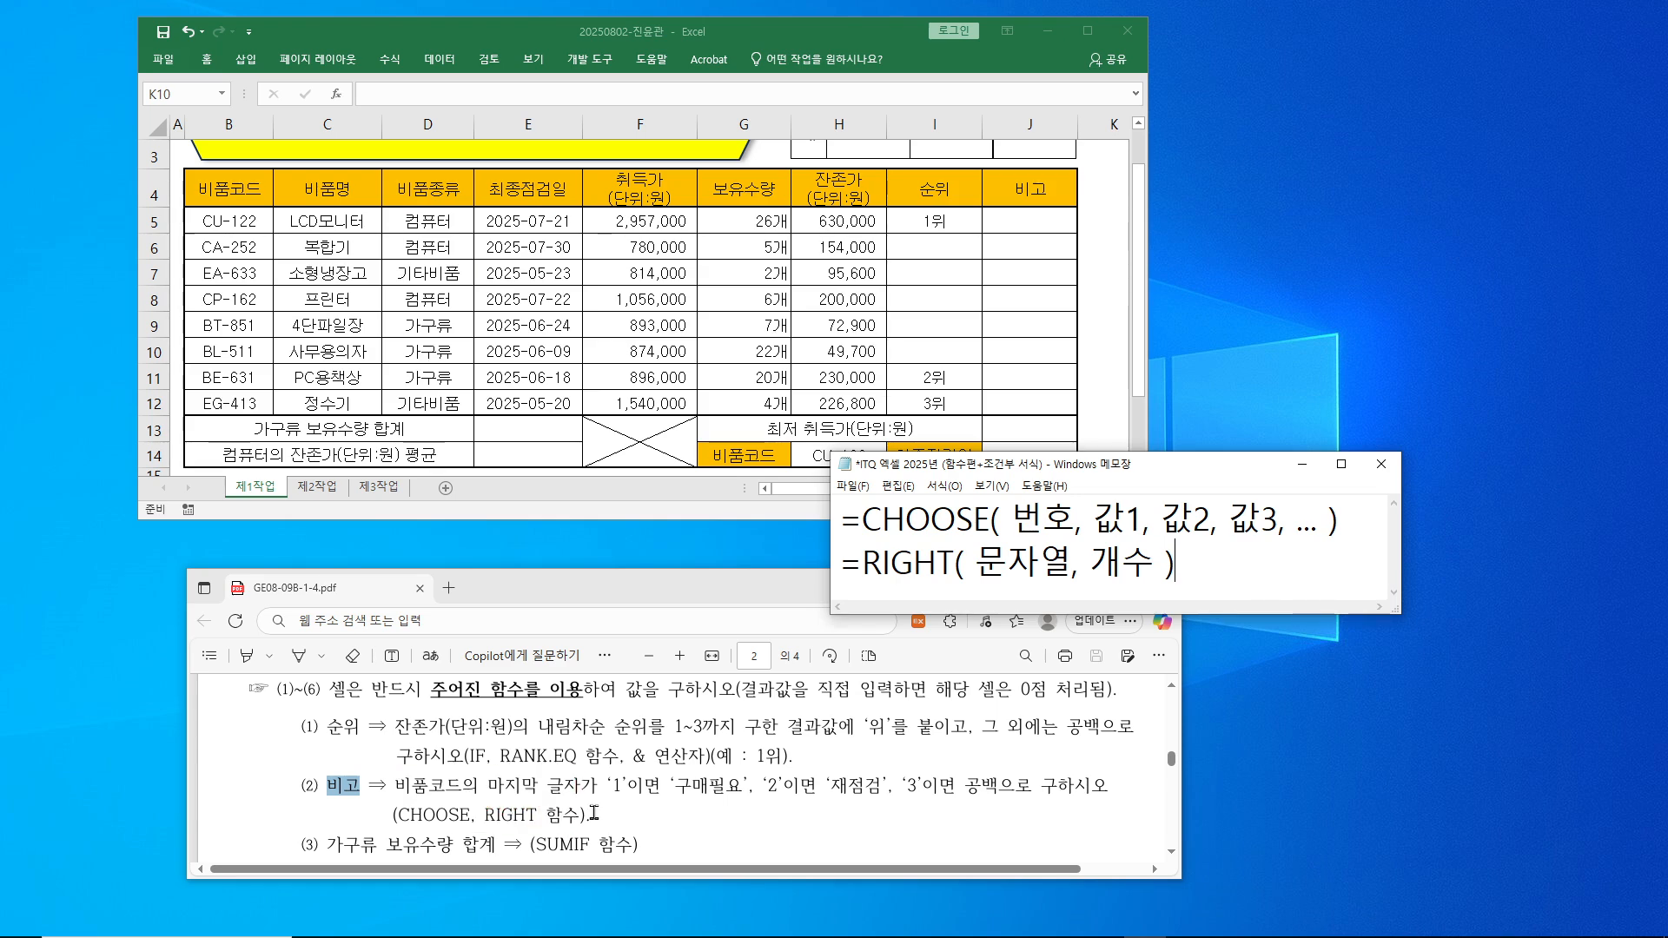
pyautogui.click(1024, 217)
pyautogui.click(1024, 218)
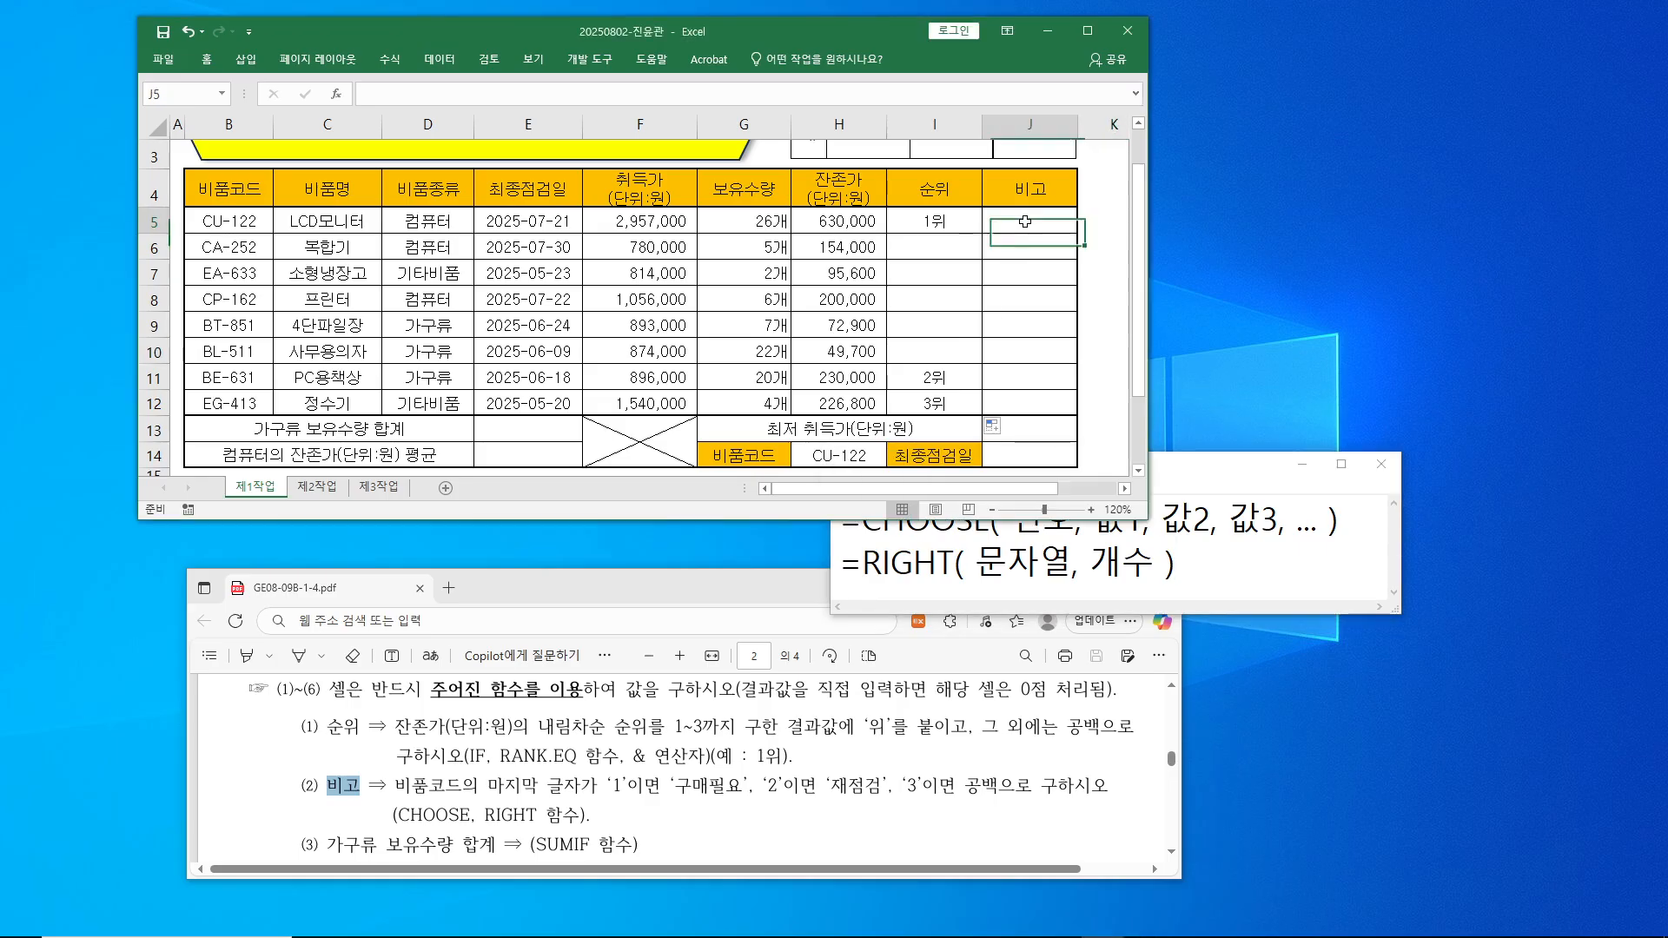
pyautogui.click(423, 96)
pyautogui.write('=')
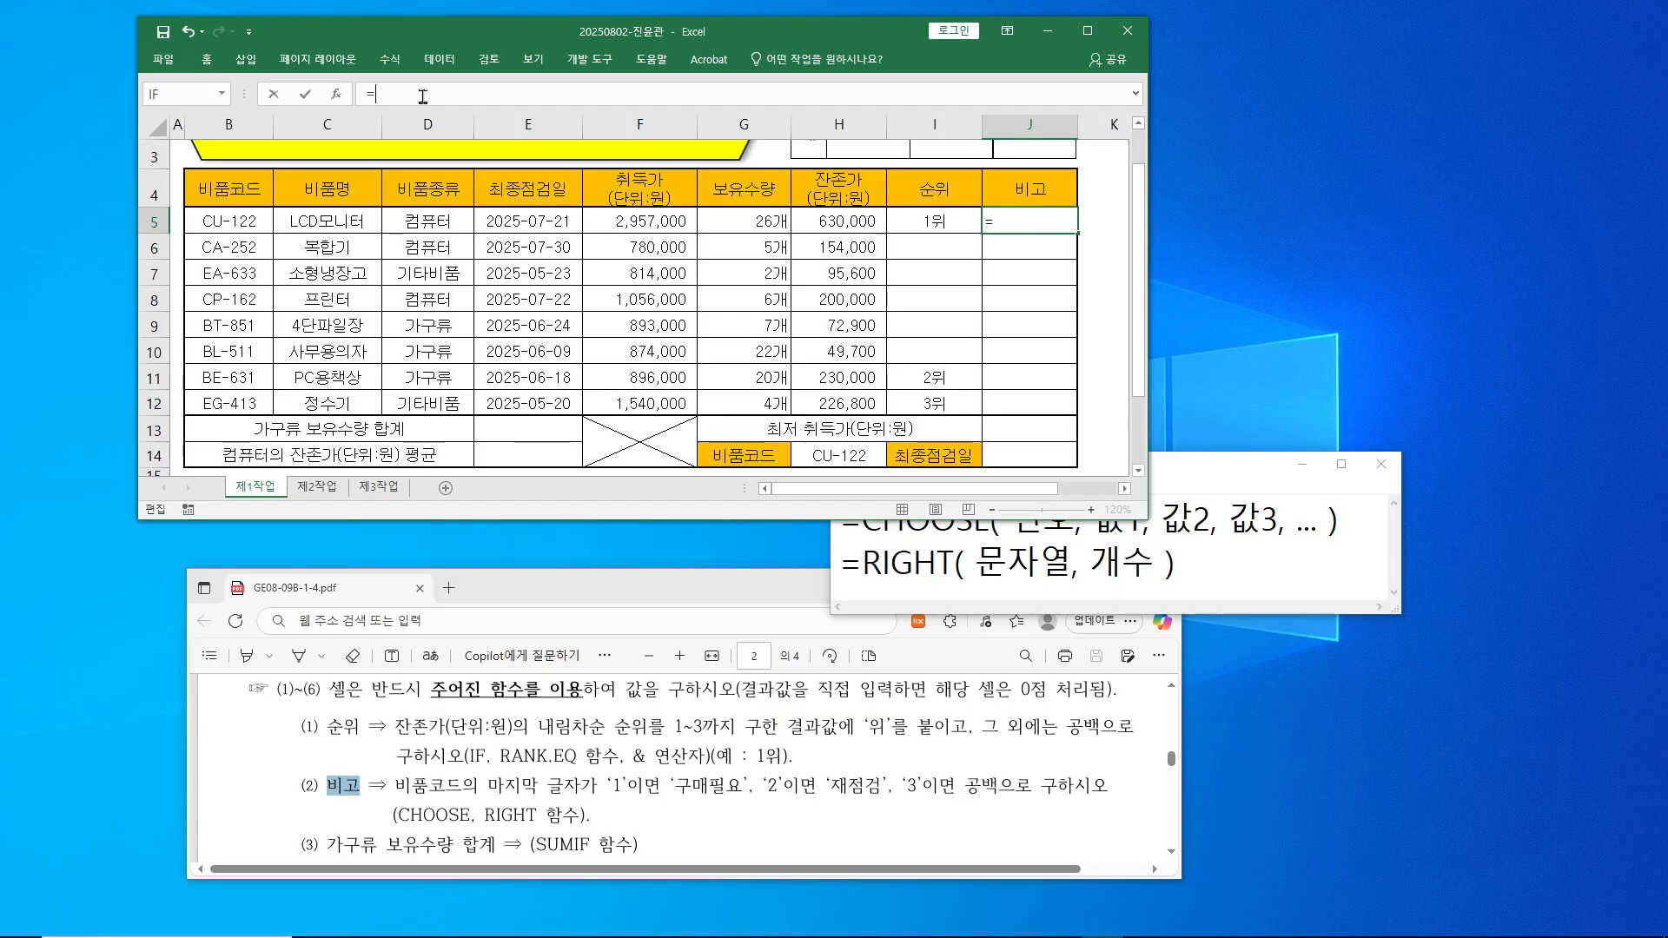
pyautogui.write('right')
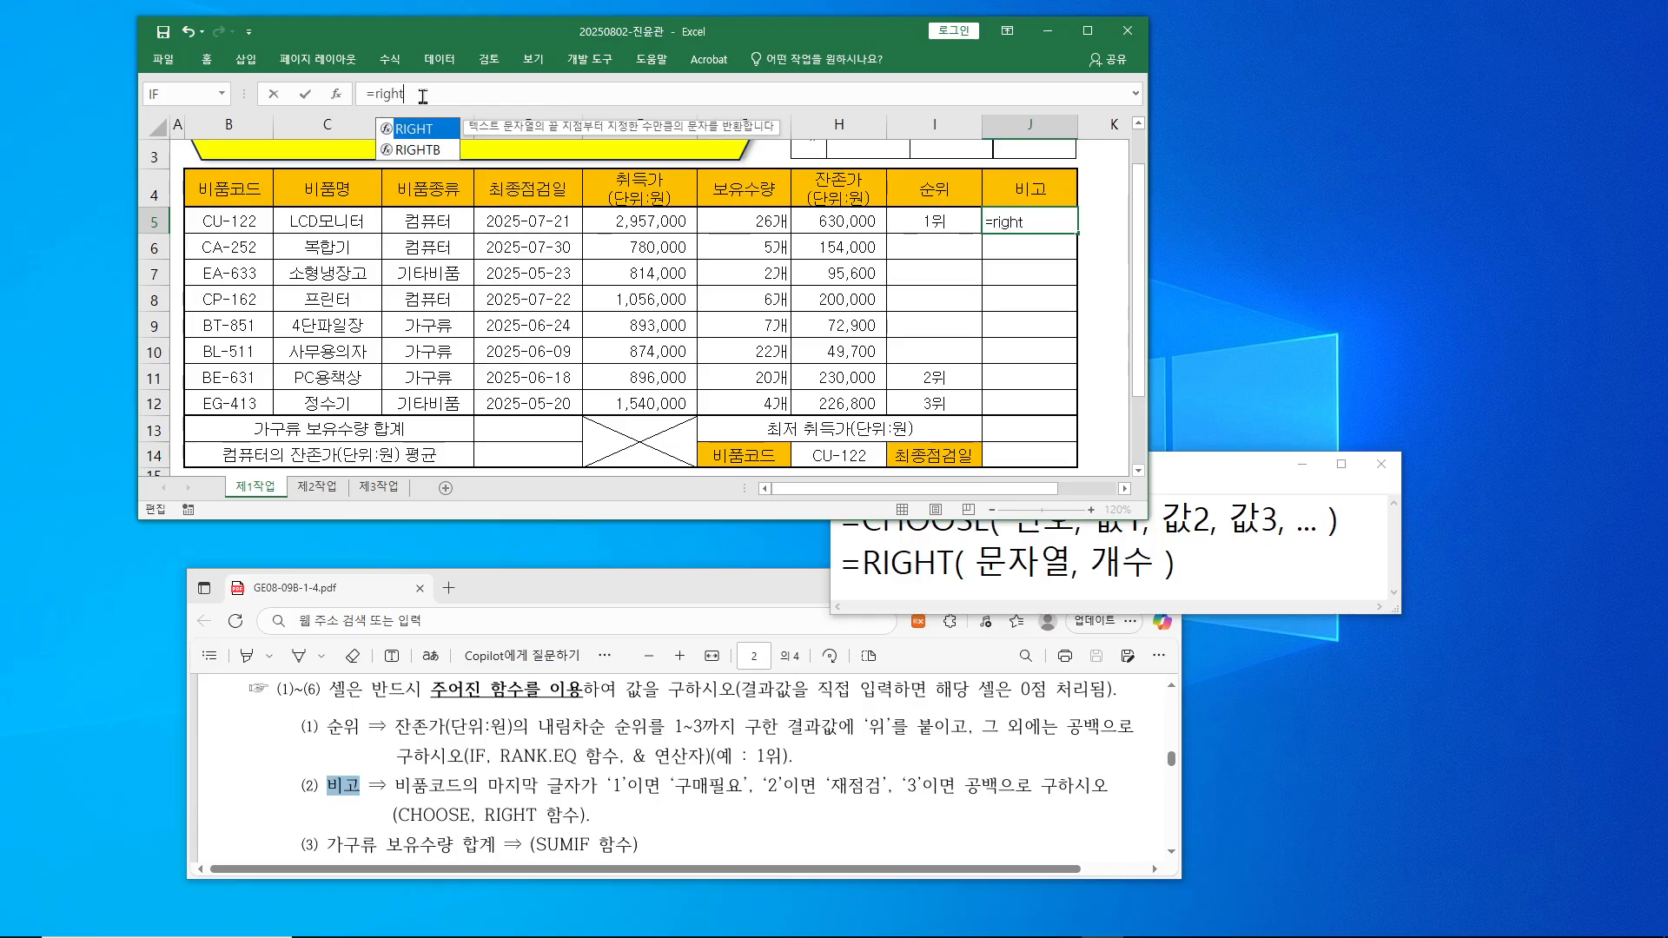
pyautogui.write('(')
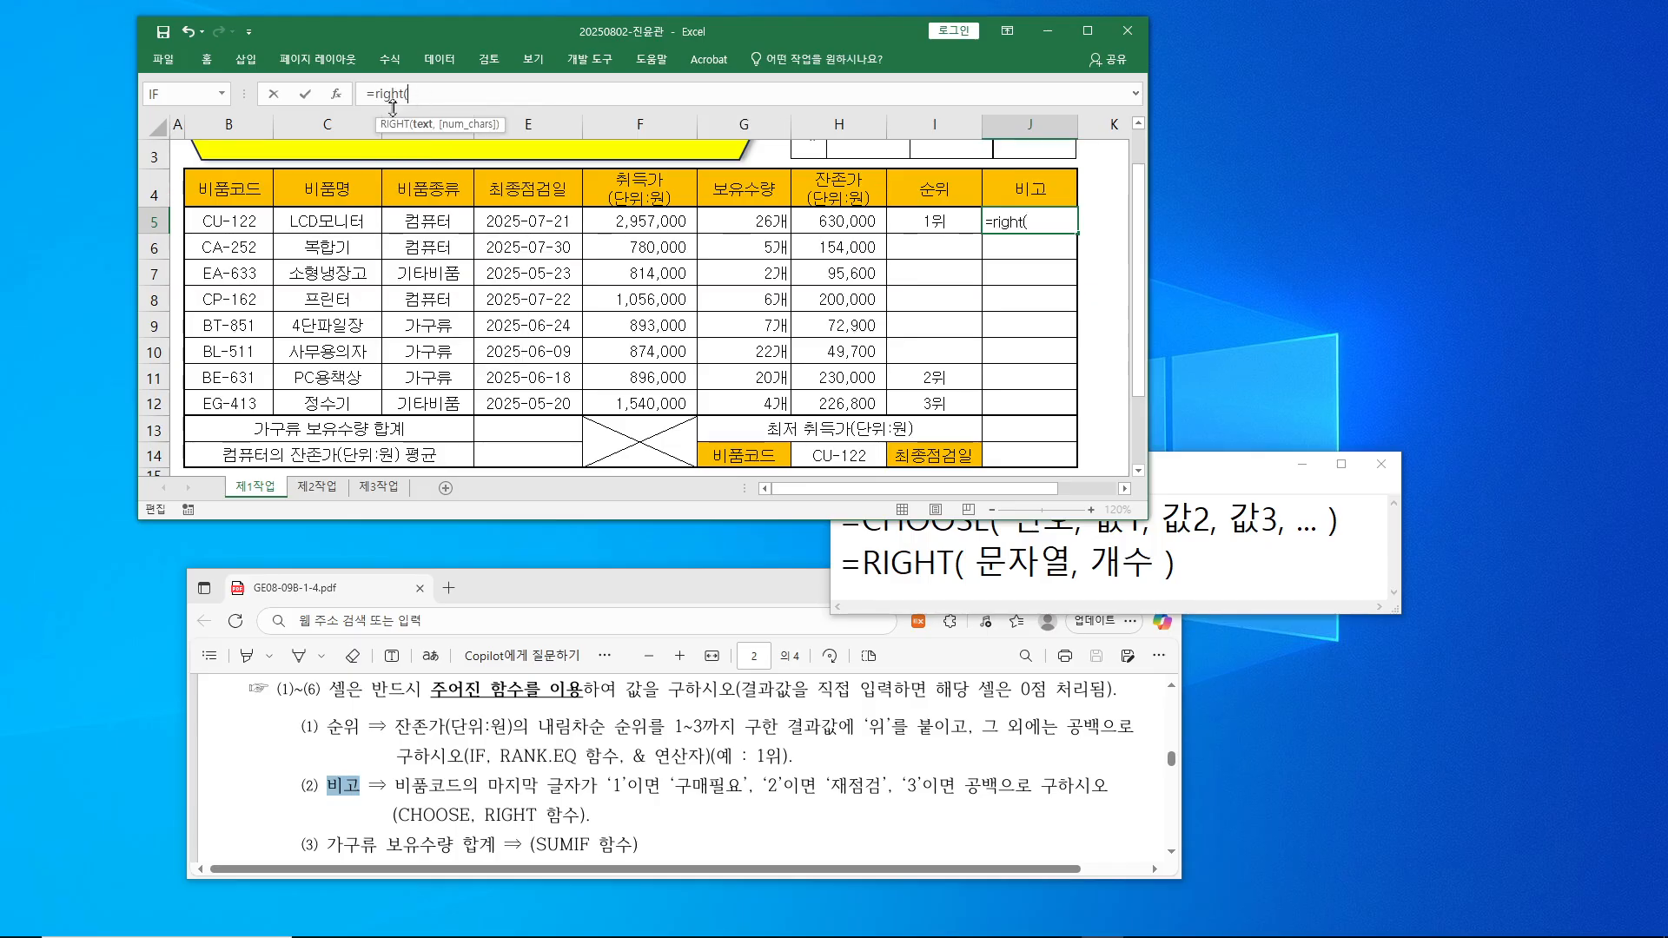
pyautogui.click(336, 93)
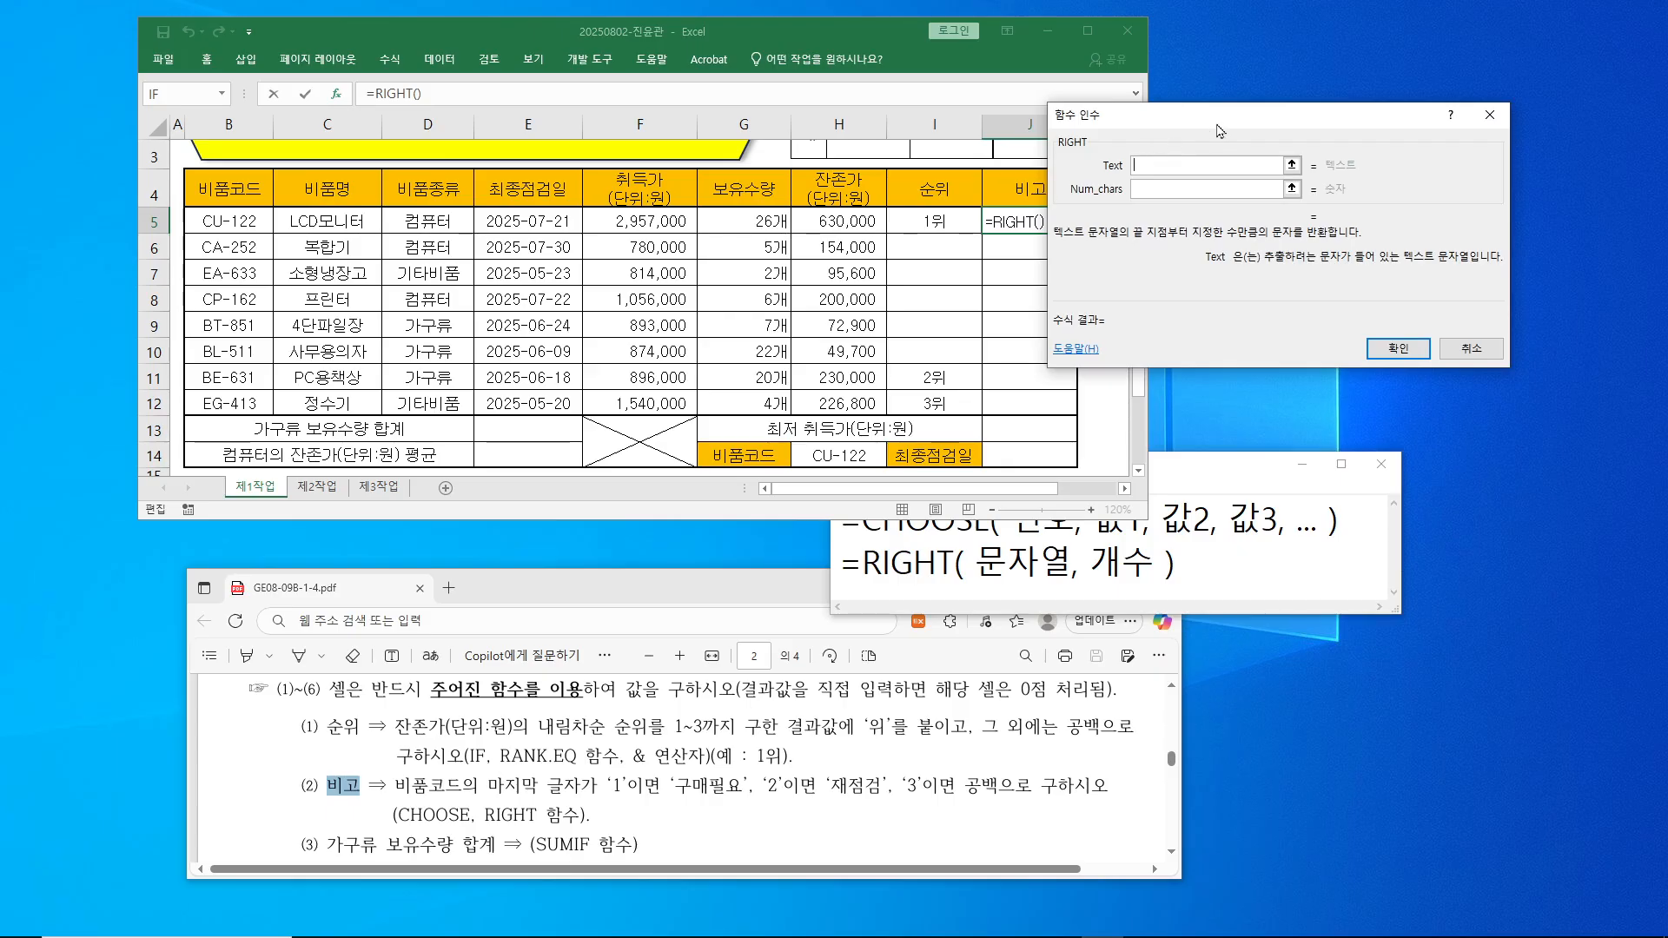
pyautogui.moveTo(1219, 129); pyautogui.dragTo(1080, 239)
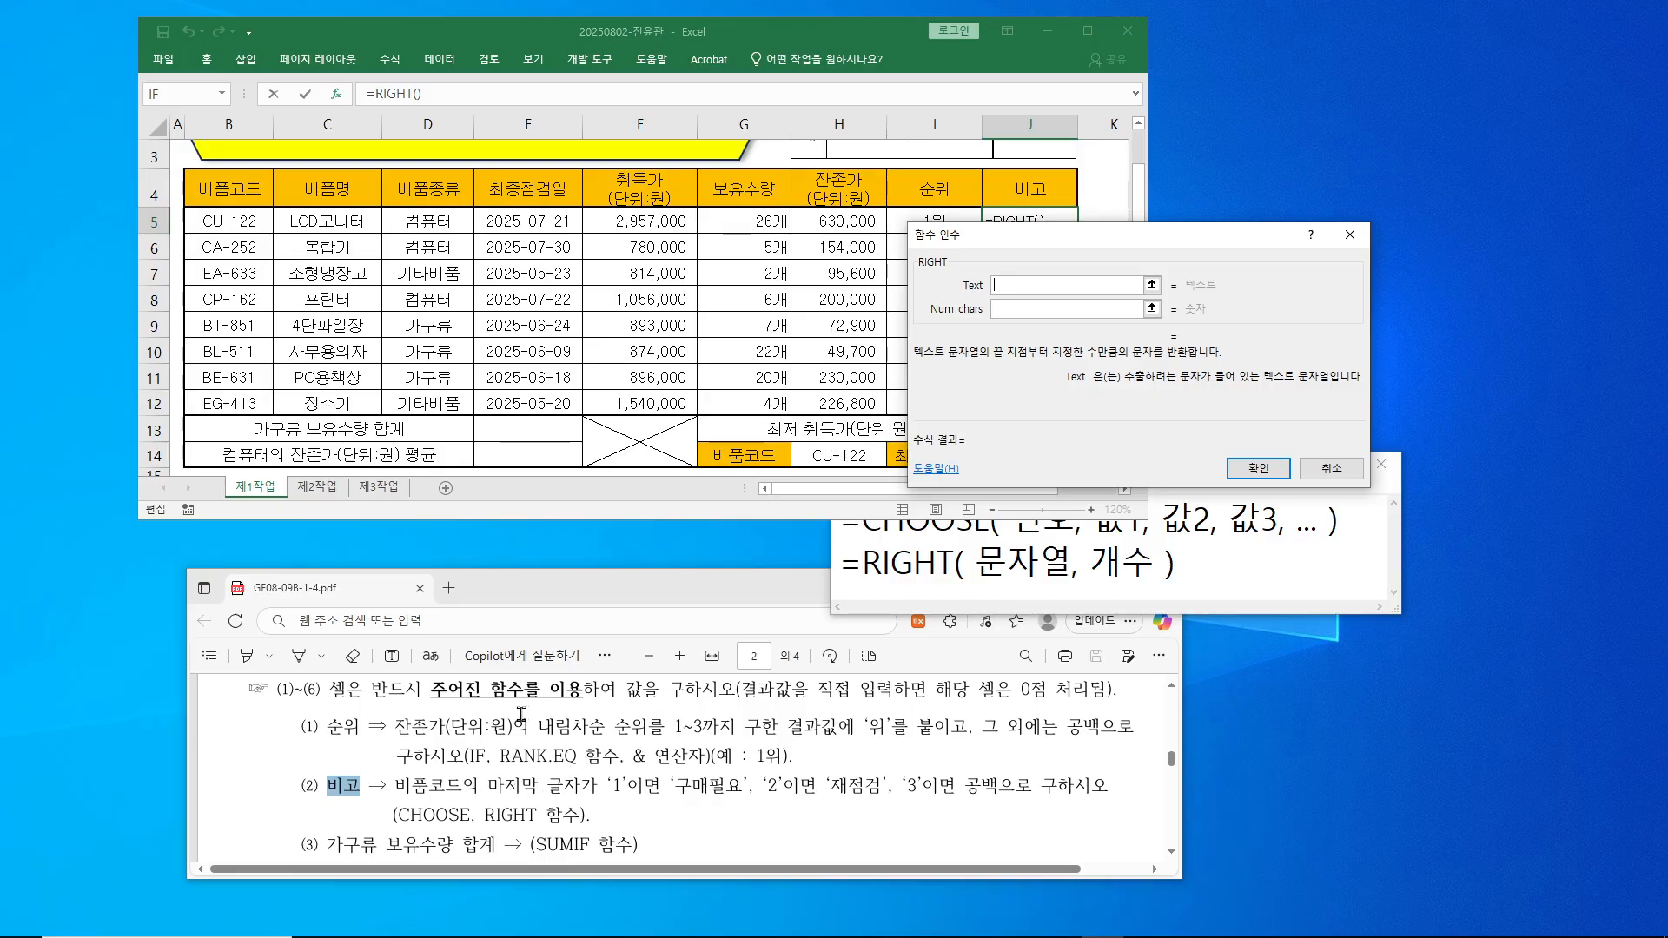
pyautogui.moveTo(391, 771); pyautogui.dragTo(471, 800)
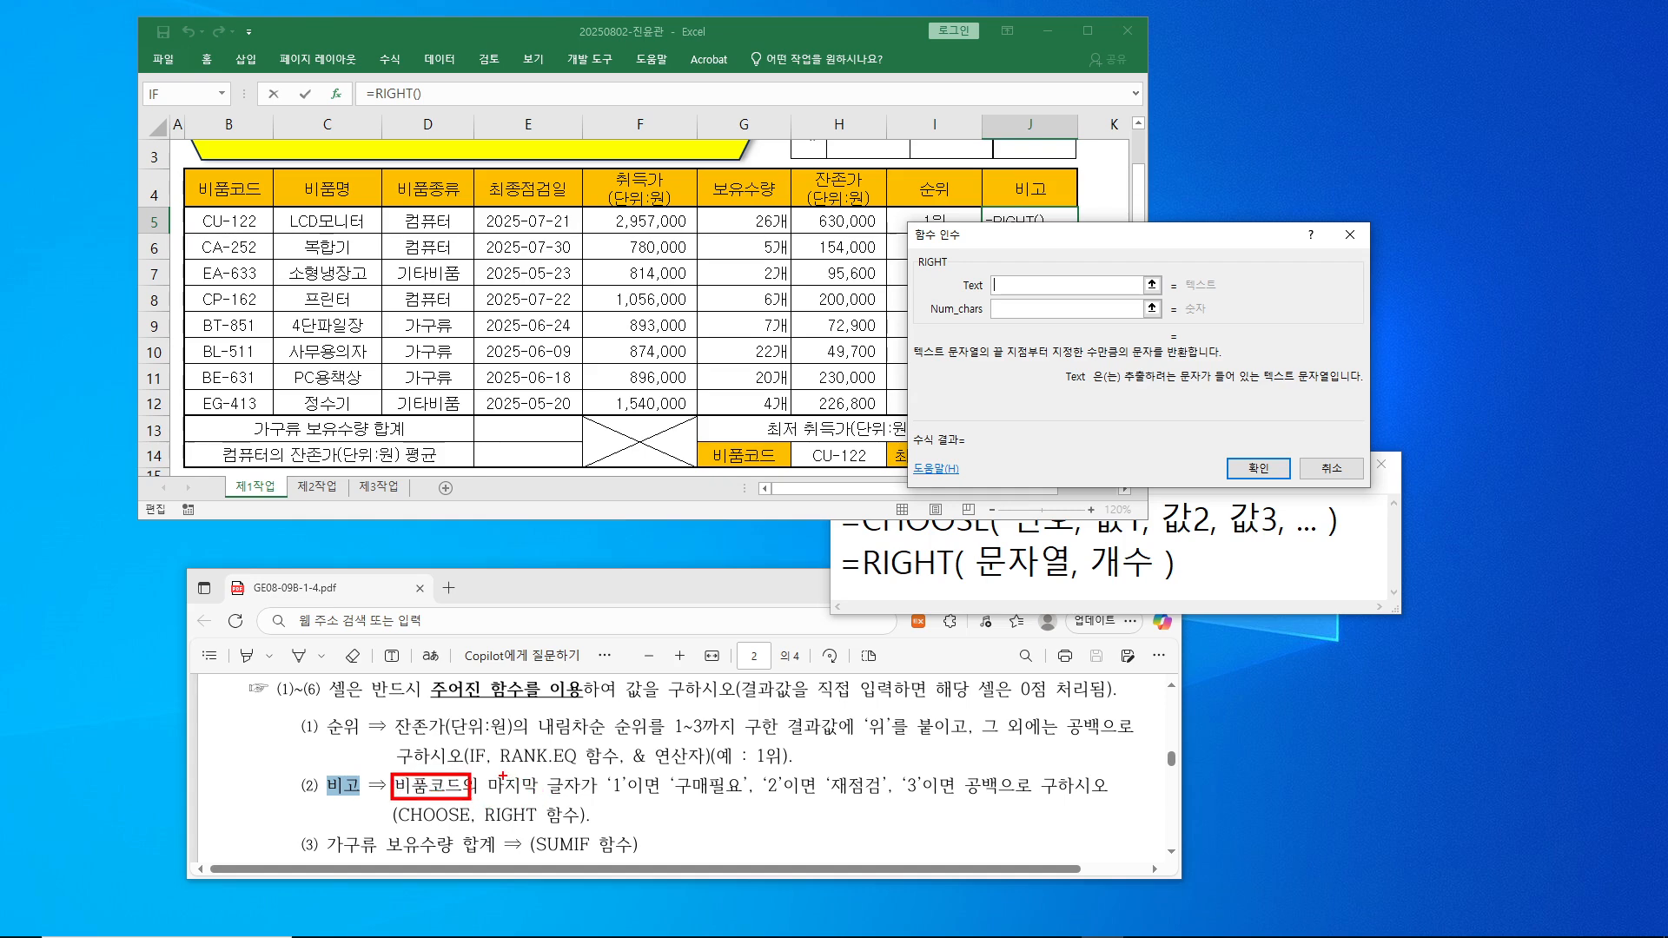
pyautogui.moveTo(496, 773); pyautogui.dragTo(582, 800)
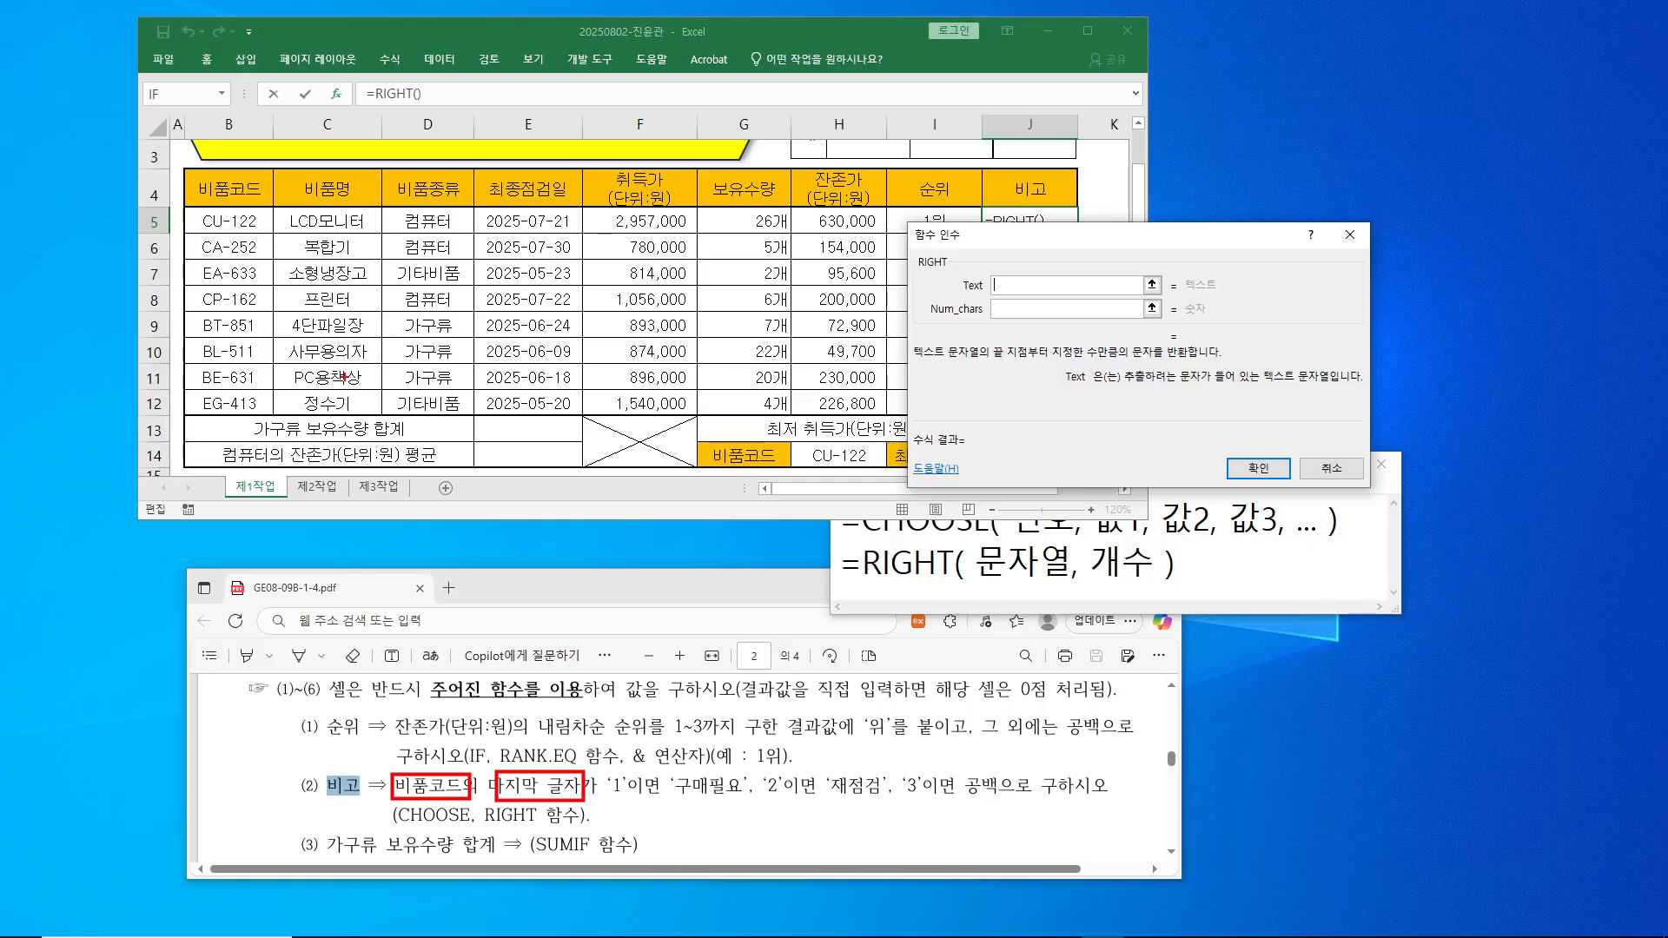
pyautogui.moveTo(243, 209)
pyautogui.mouseDown()
pyautogui.moveTo(261, 224)
pyautogui.moveTo(263, 422)
pyautogui.mouseUp()
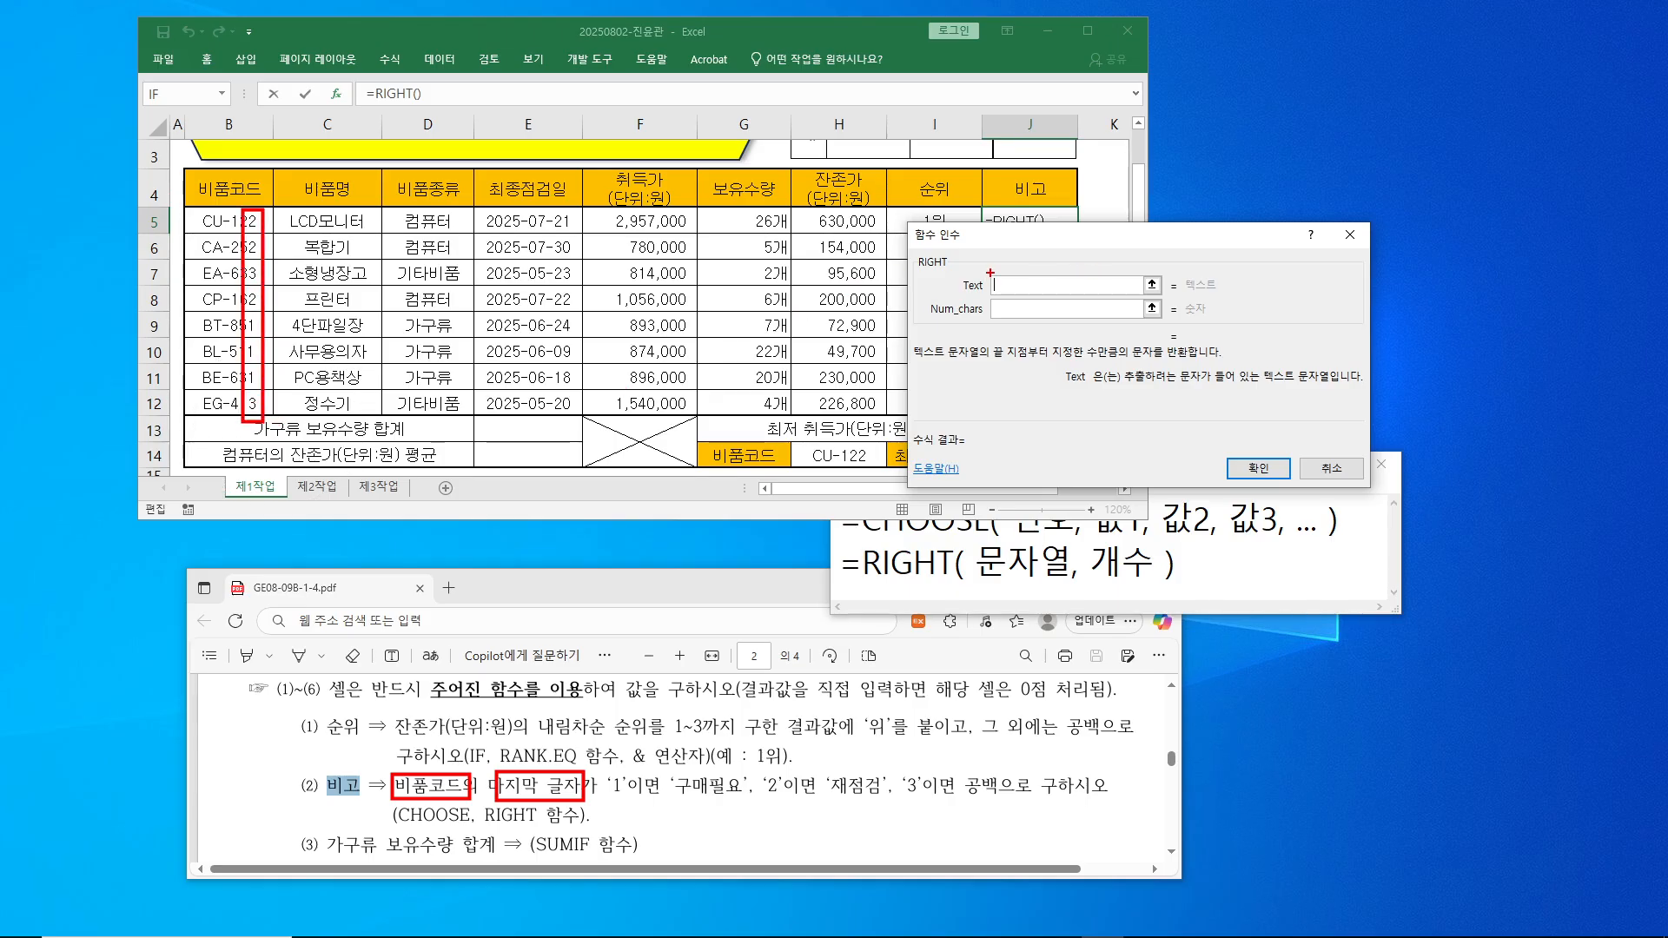
pyautogui.moveTo(999, 283); pyautogui.dragTo(1027, 226)
pyautogui.press('Escape')
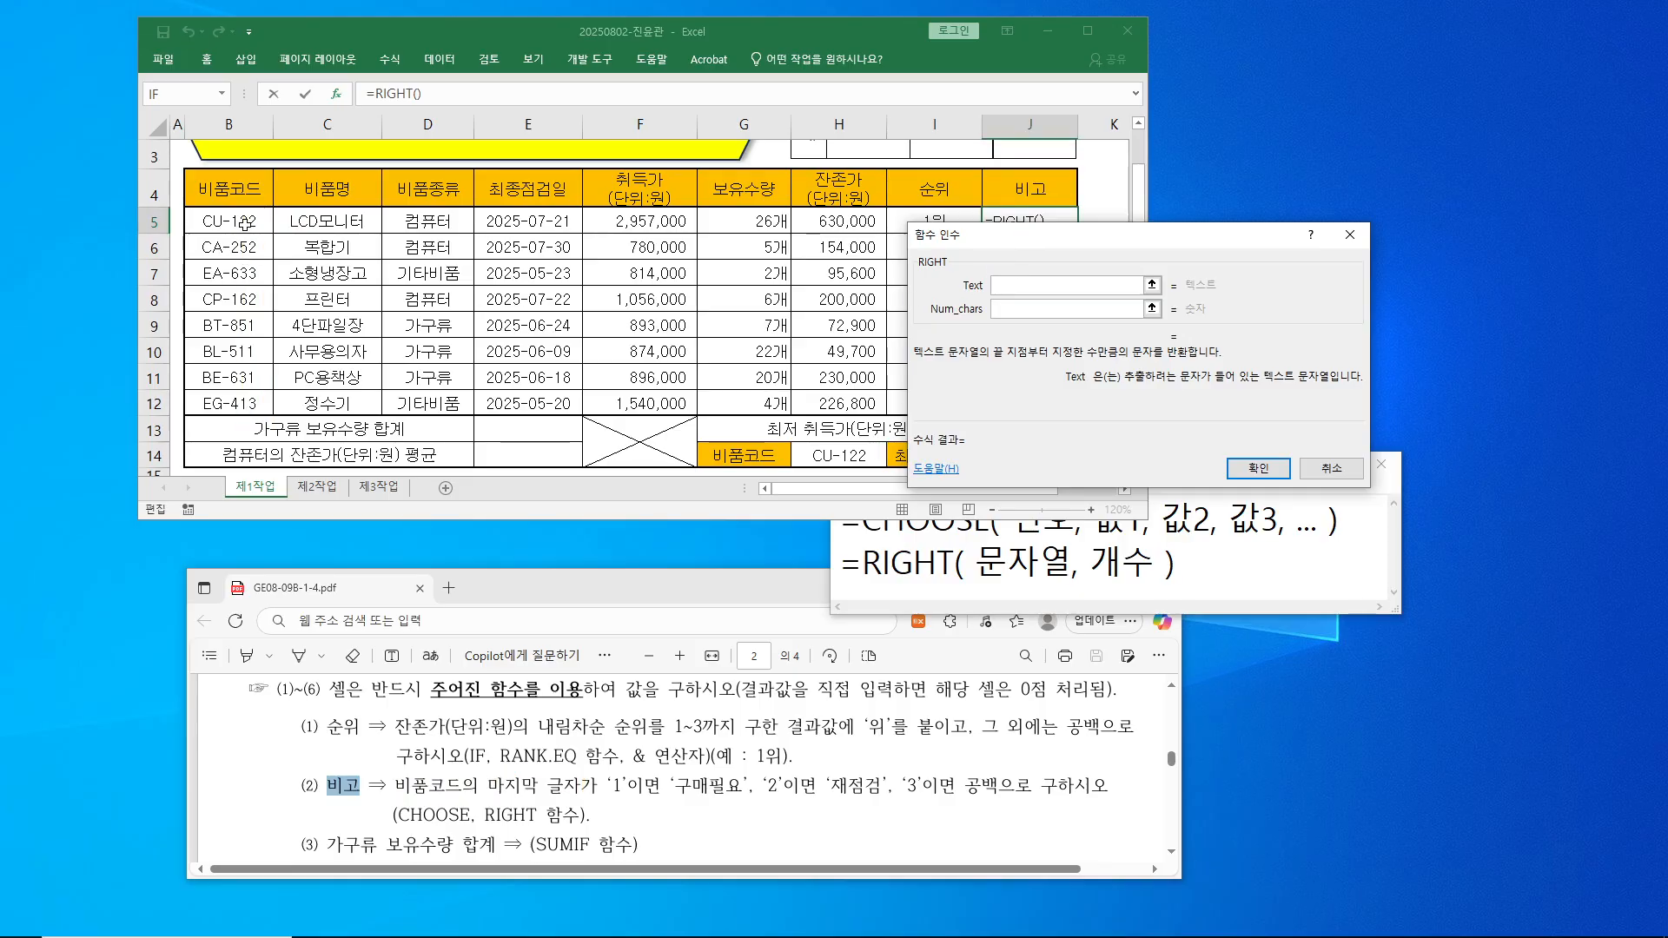
# - Set RIGHT's text argument to B5 and its number of characters to 1, and enter the formula in J5
pyautogui.click(247, 221)
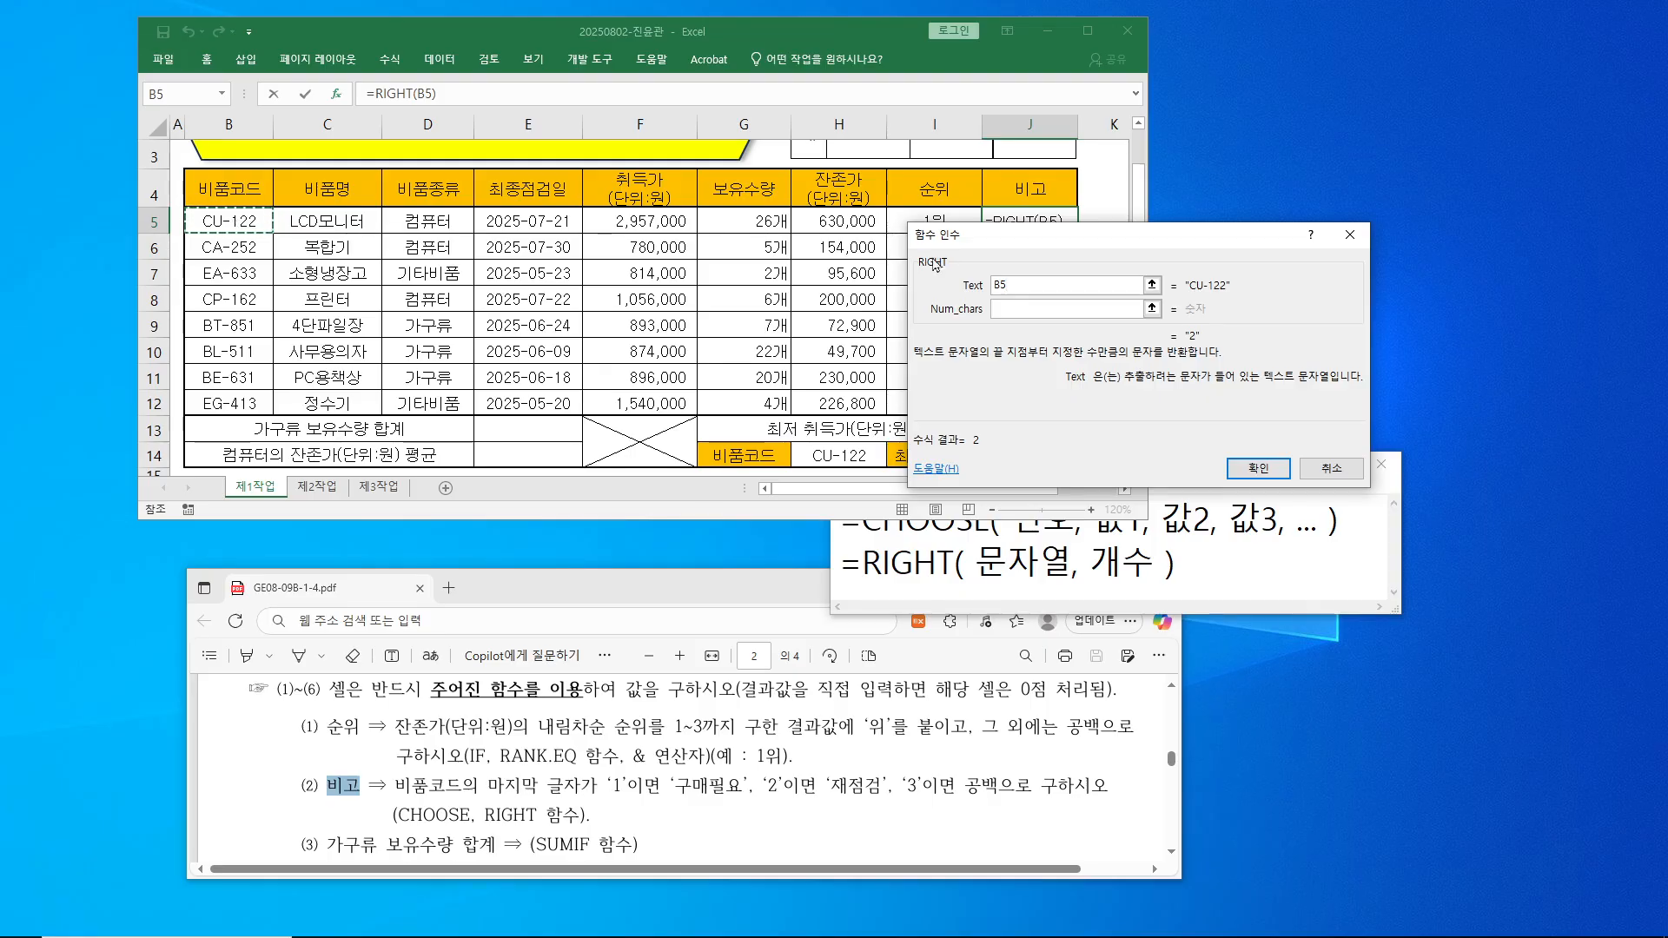
pyautogui.click(1007, 310)
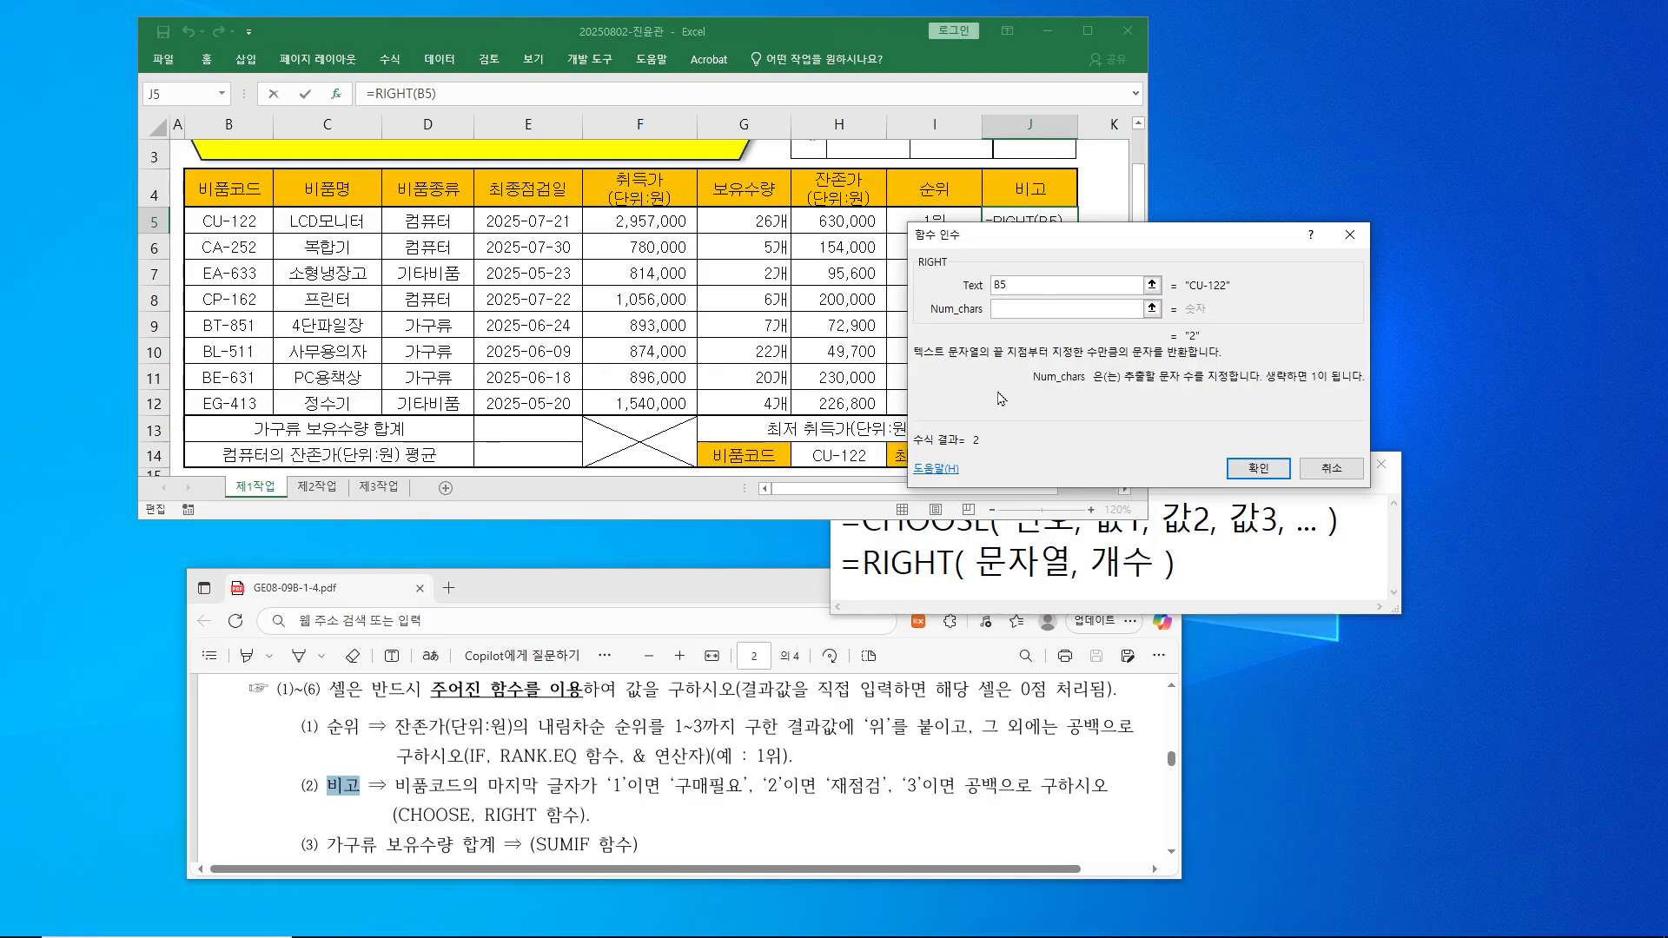
pyautogui.write('1')
pyautogui.click(1250, 469)
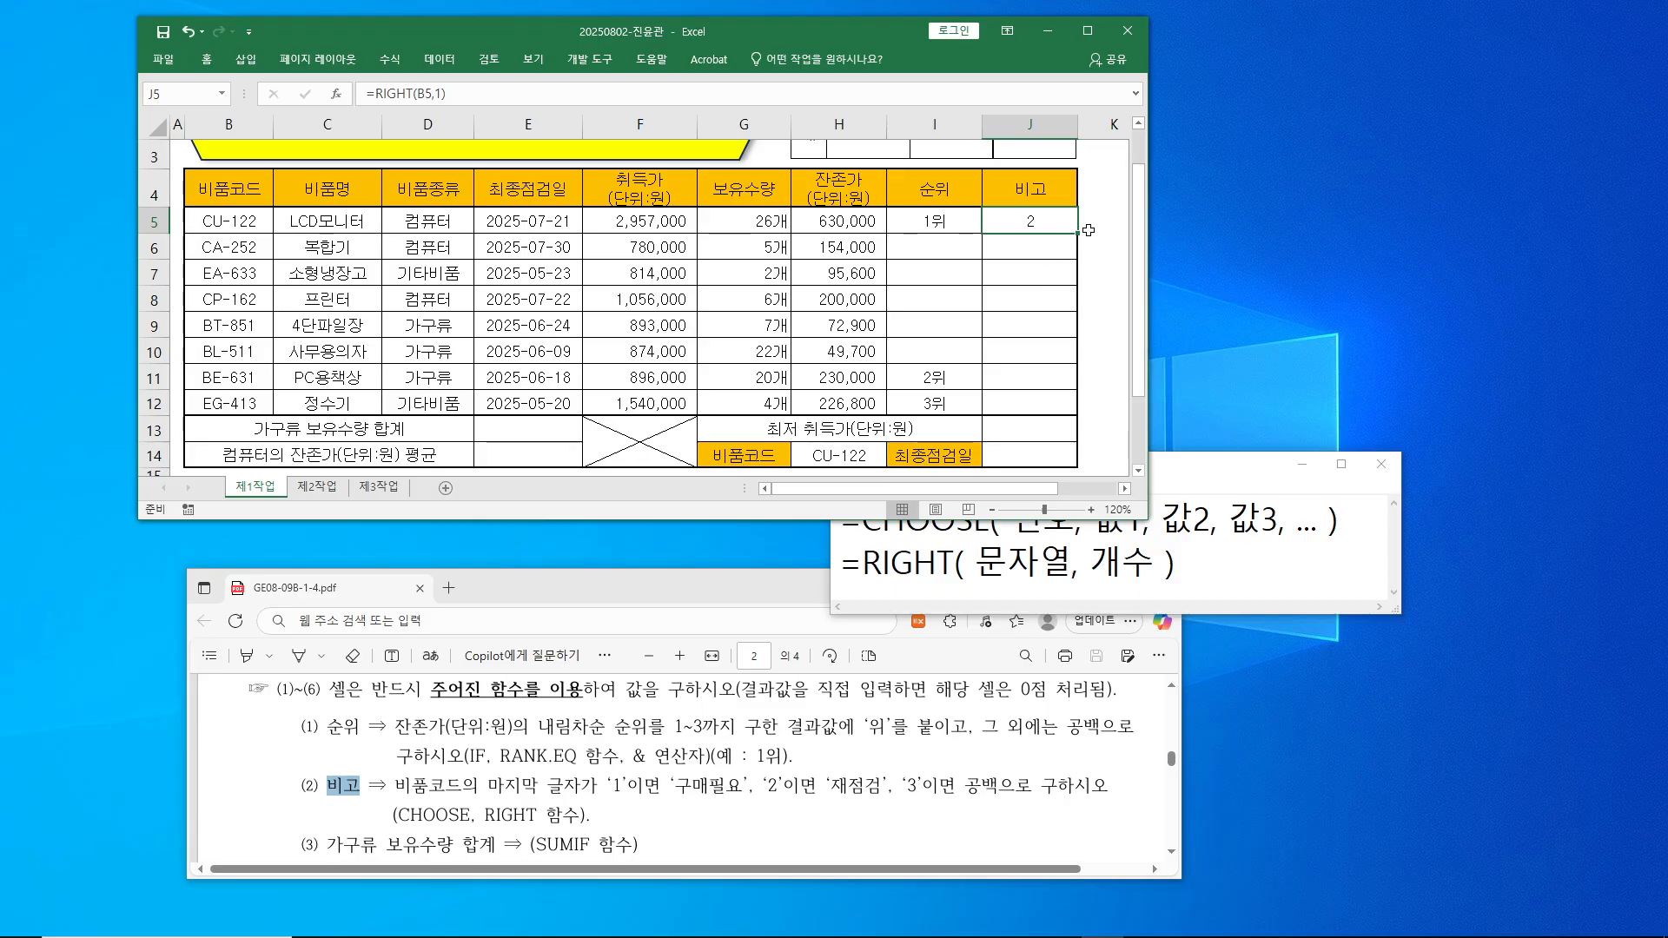
# - Fill the RIGHT formula from J5 down to J12 without formatting
pyautogui.moveTo(1081, 233); pyautogui.dragTo(1082, 416)
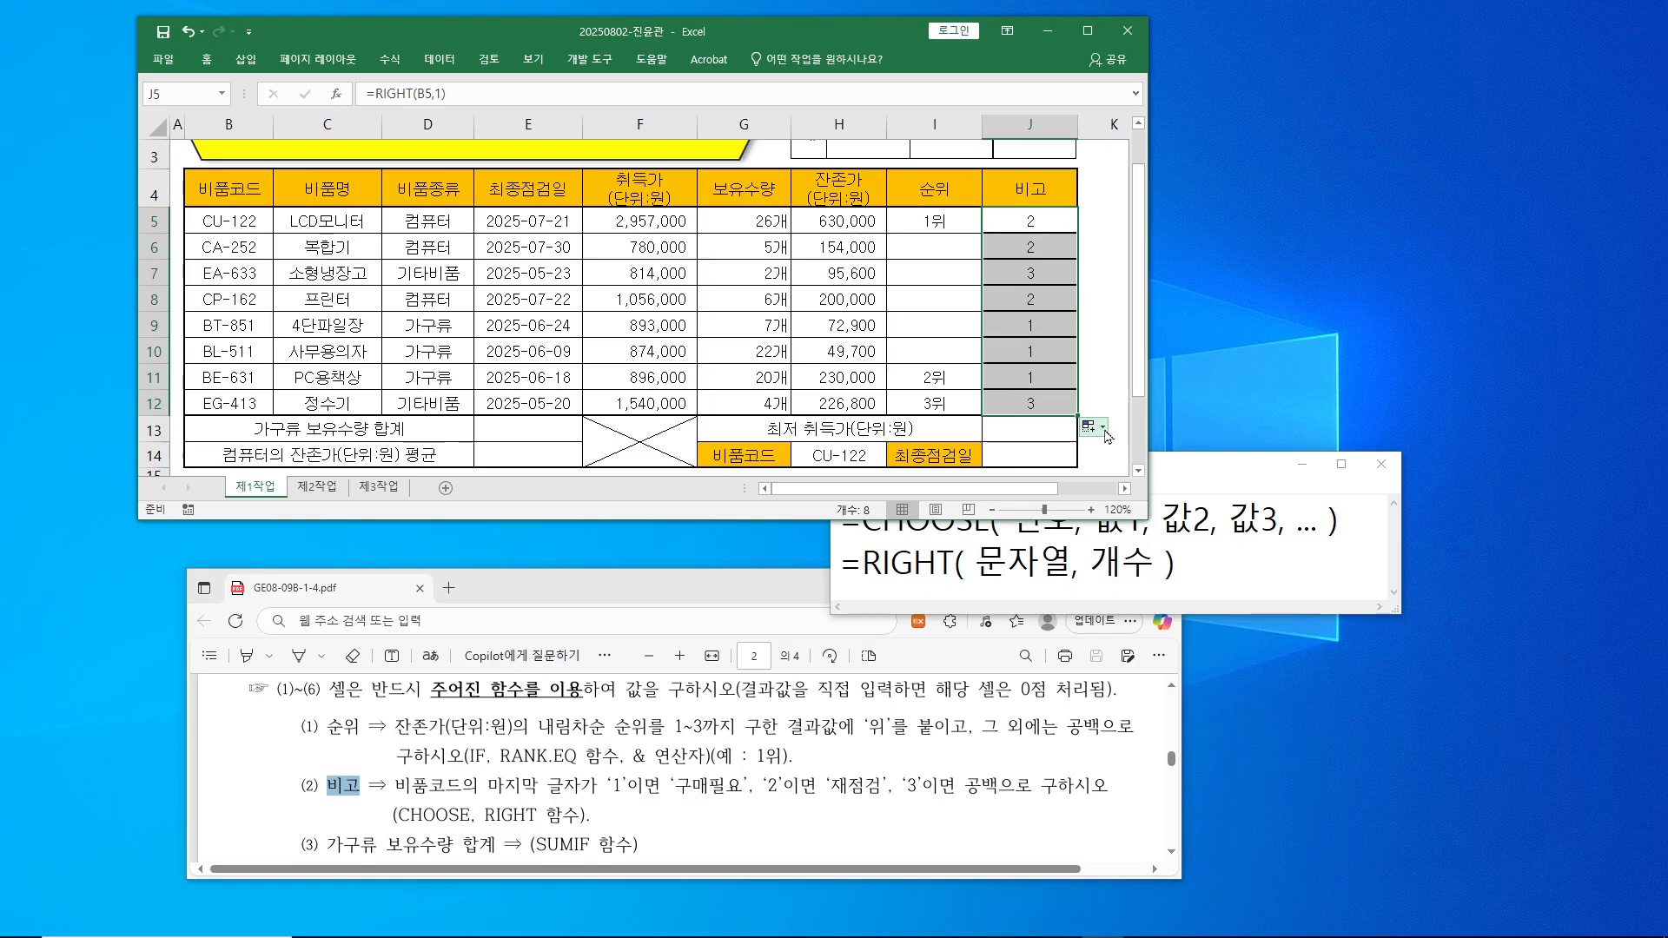
pyautogui.click(1103, 428)
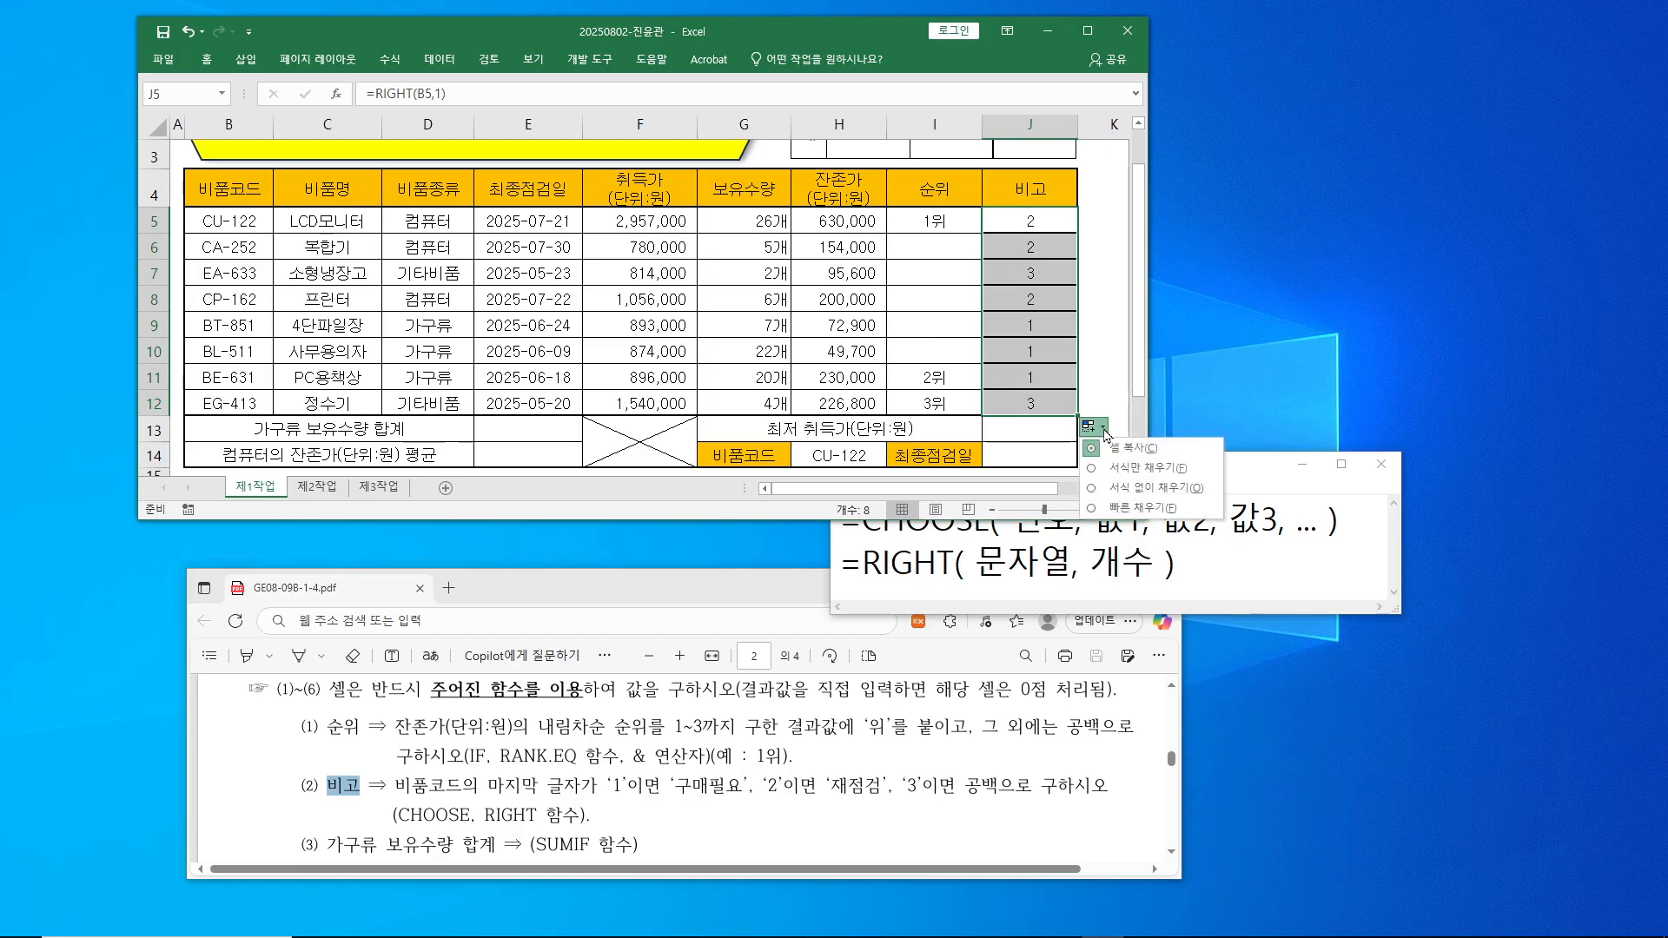
pyautogui.click(1118, 486)
pyautogui.click(1112, 330)
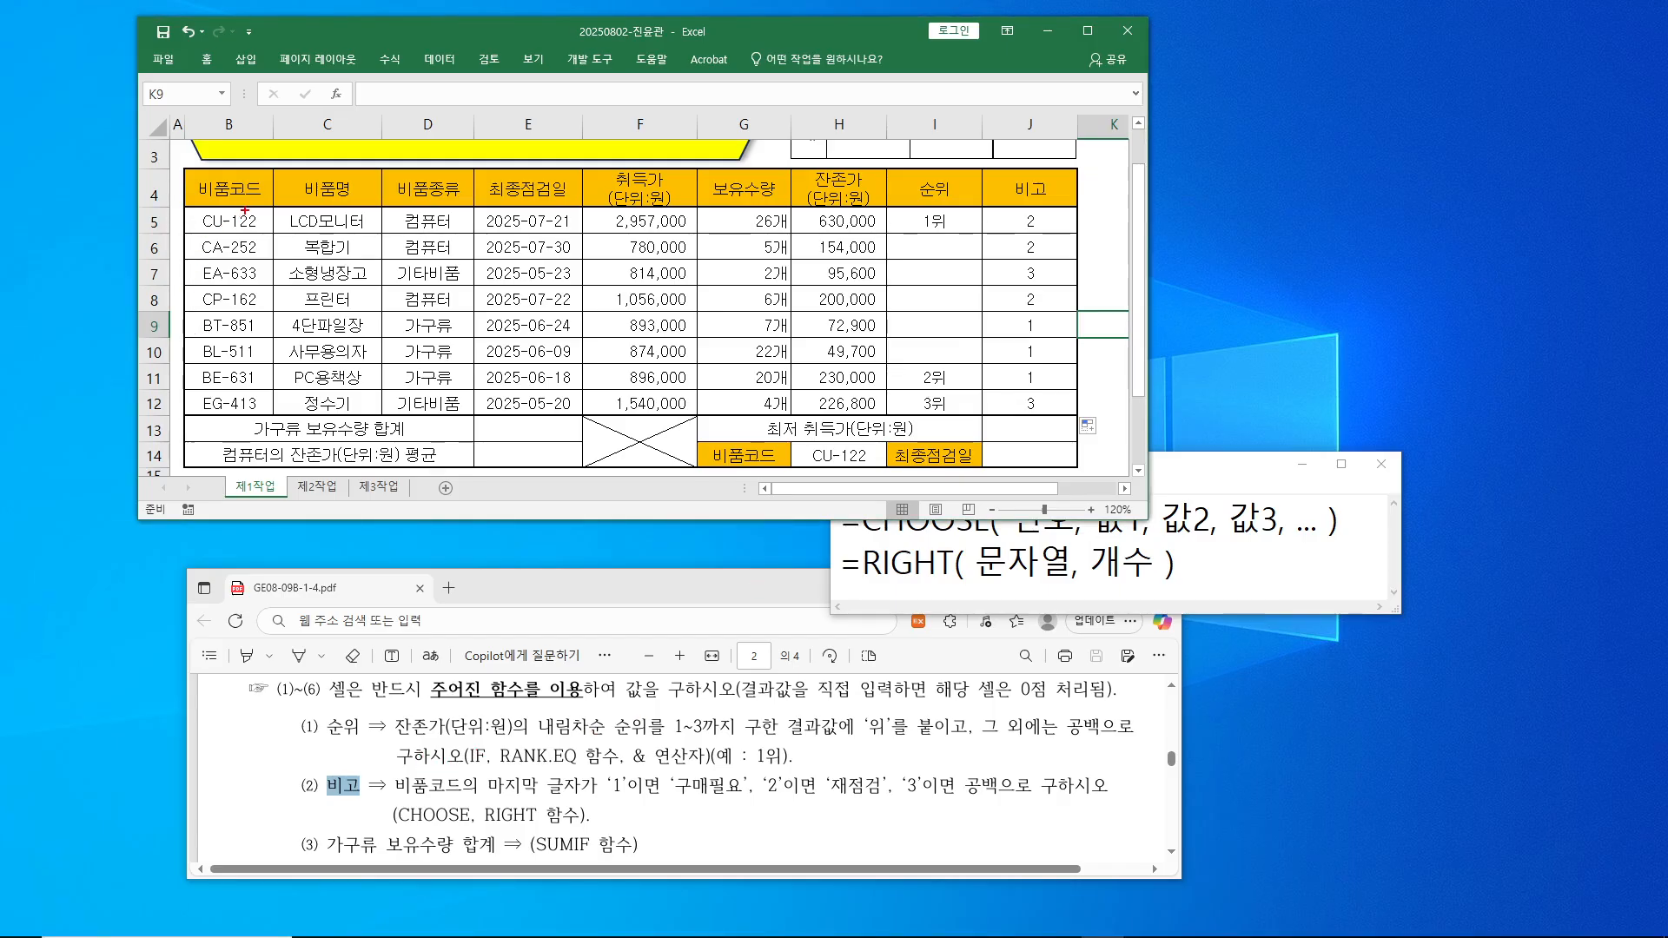
pyautogui.moveTo(245, 209)
pyautogui.mouseDown()
pyautogui.moveTo(263, 237)
pyautogui.moveTo(269, 414)
pyautogui.mouseUp()
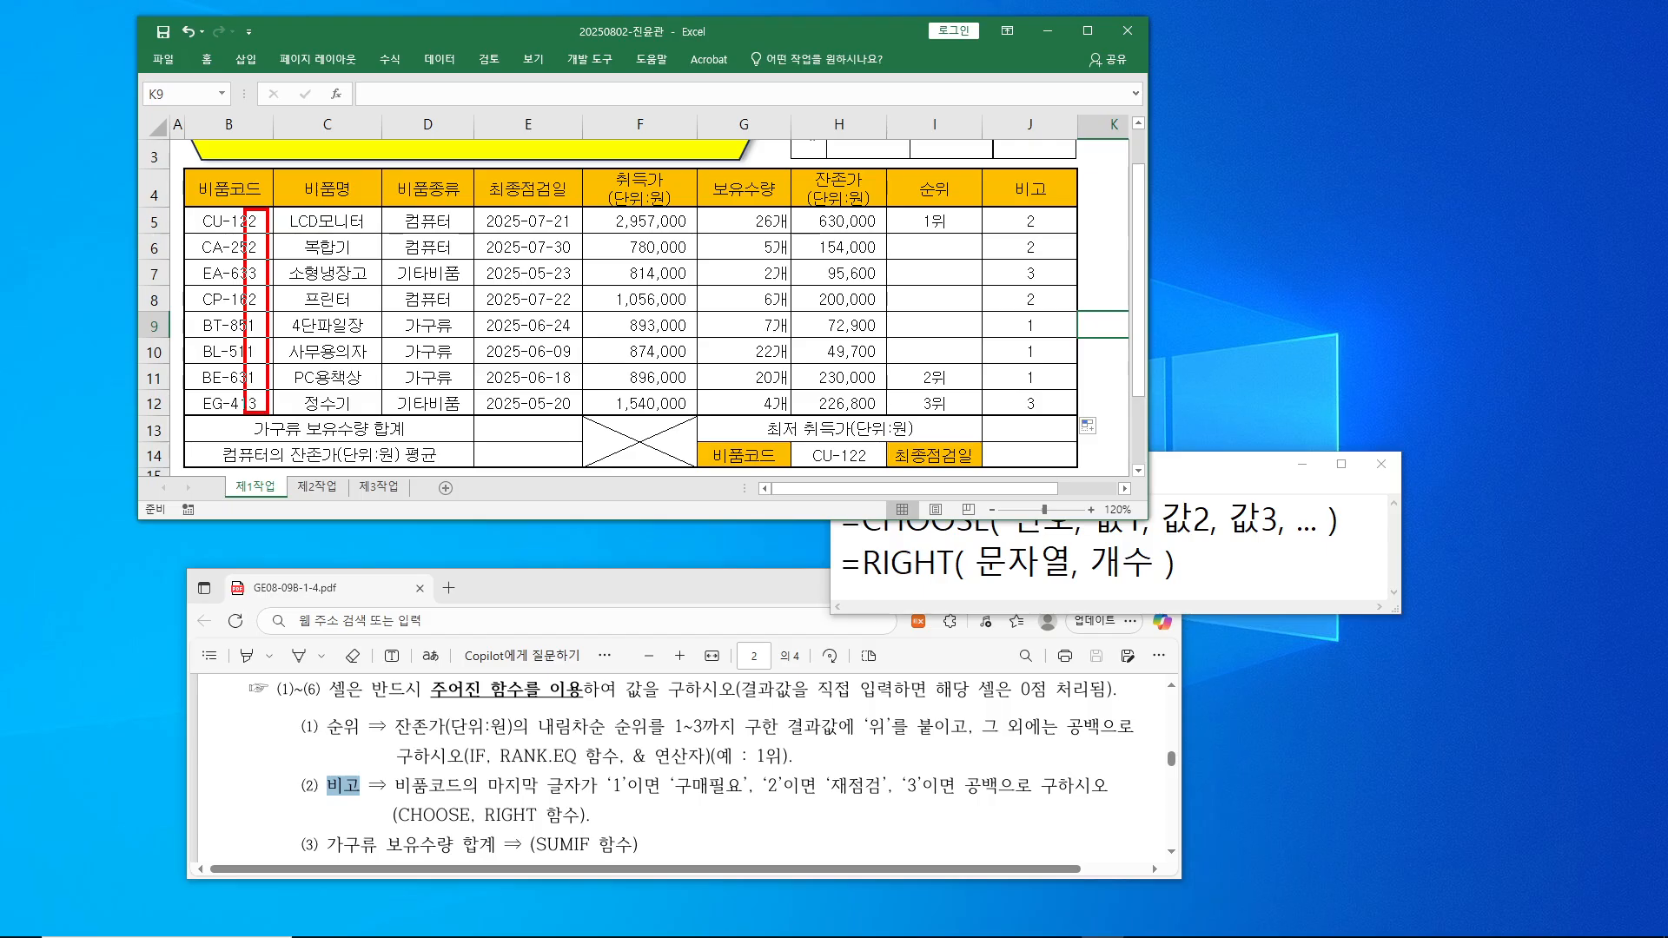
pyautogui.moveTo(1028, 199); pyautogui.dragTo(1050, 422)
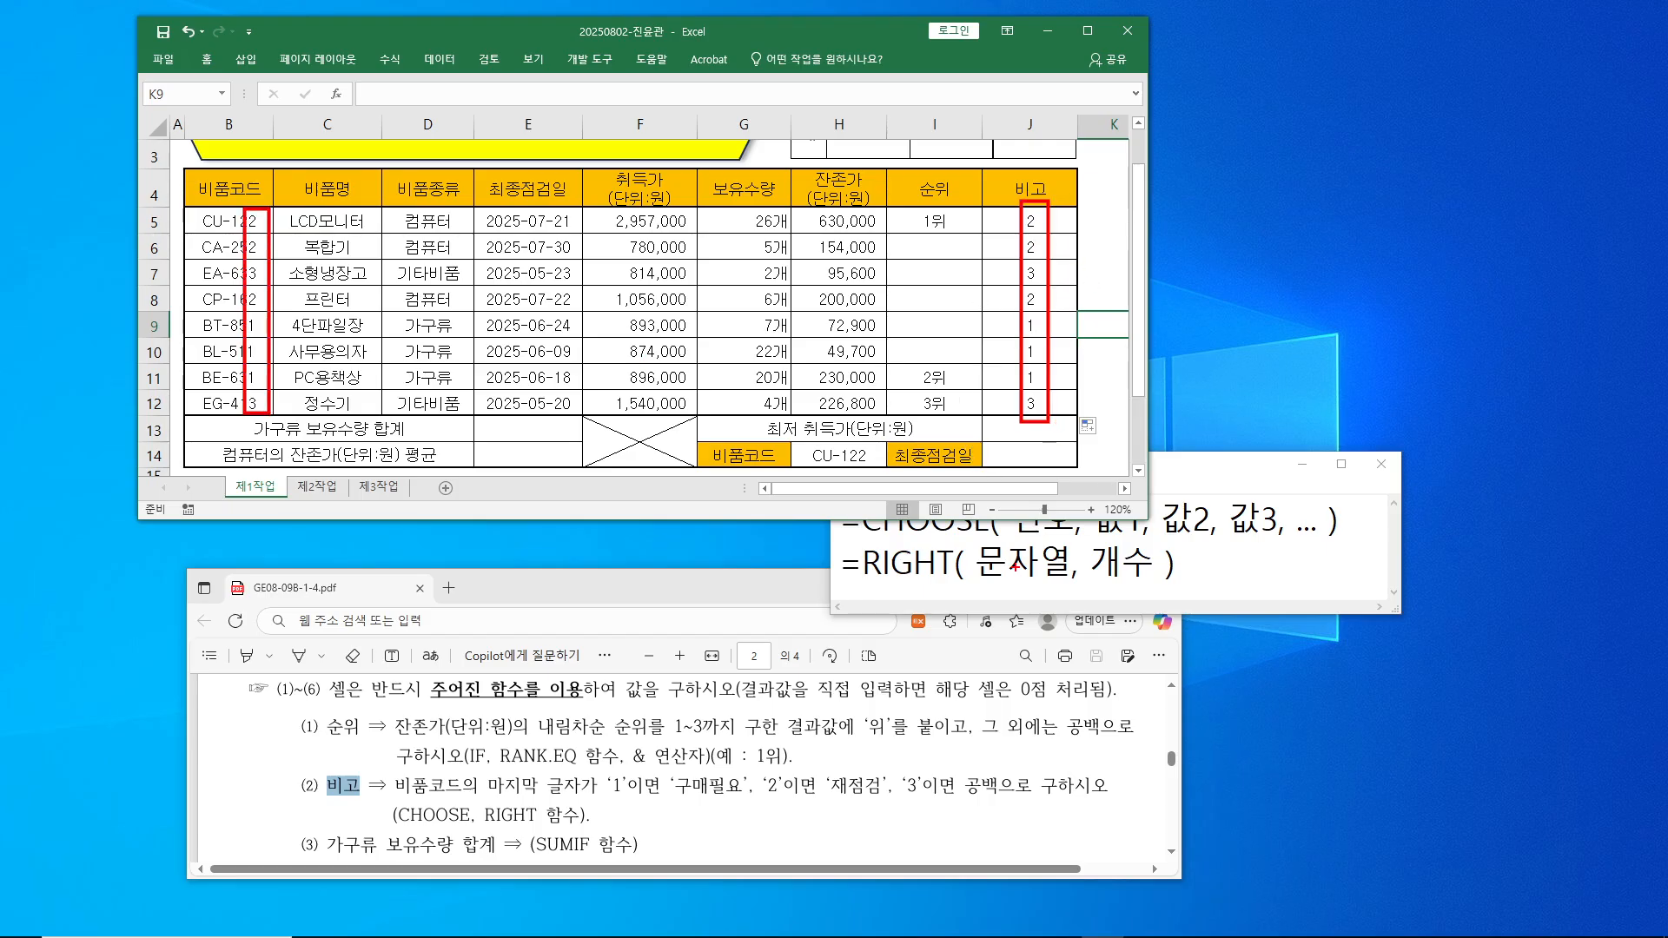
pyautogui.moveTo(396, 770); pyautogui.dragTo(578, 797)
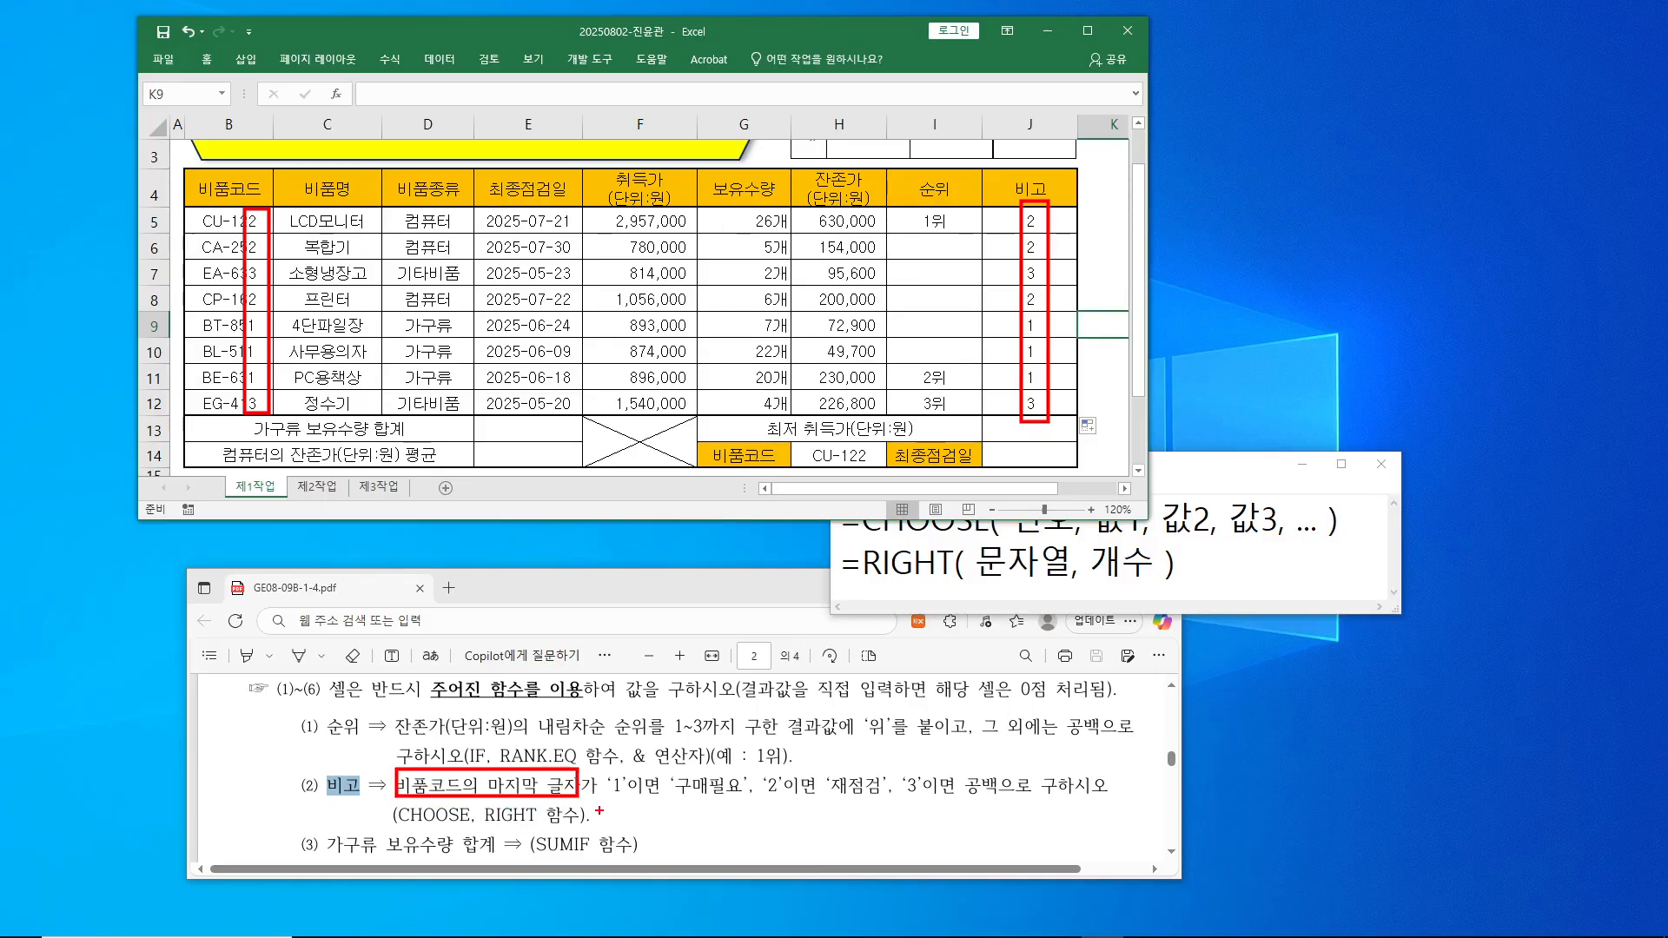
pyautogui.press('Escape')
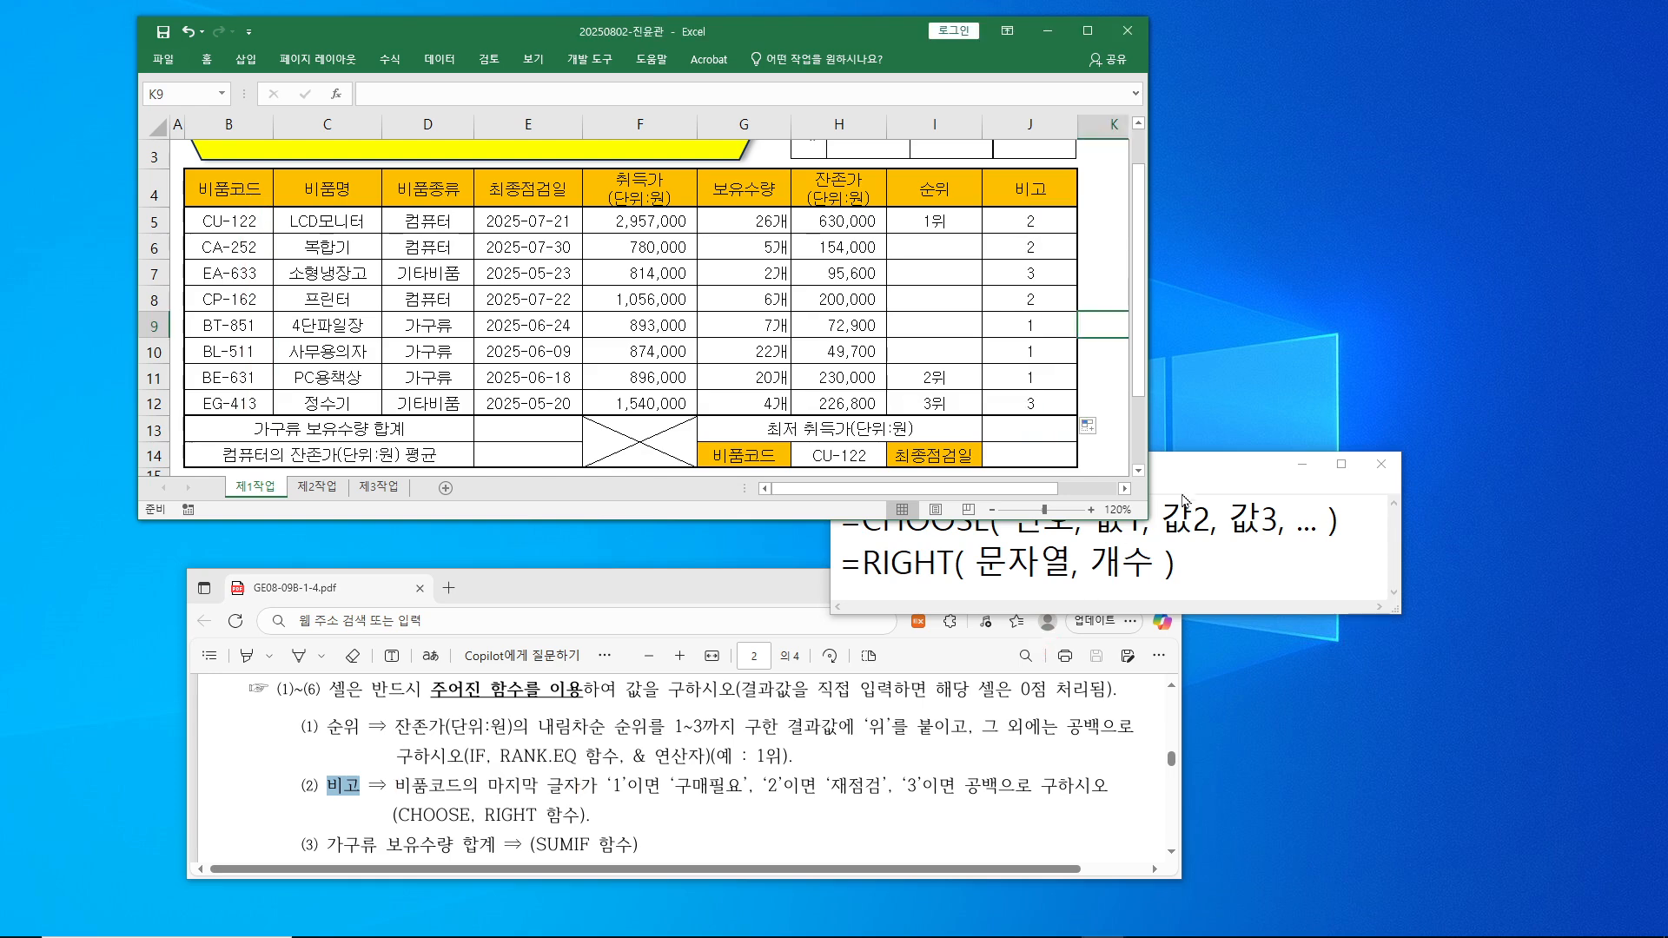
# - Bring the syntax note forward slightly lower, and cut RIGHT(B5,1) out of the J5 formula, keeping the equals sign
pyautogui.moveTo(1196, 473); pyautogui.dragTo(1193, 508)
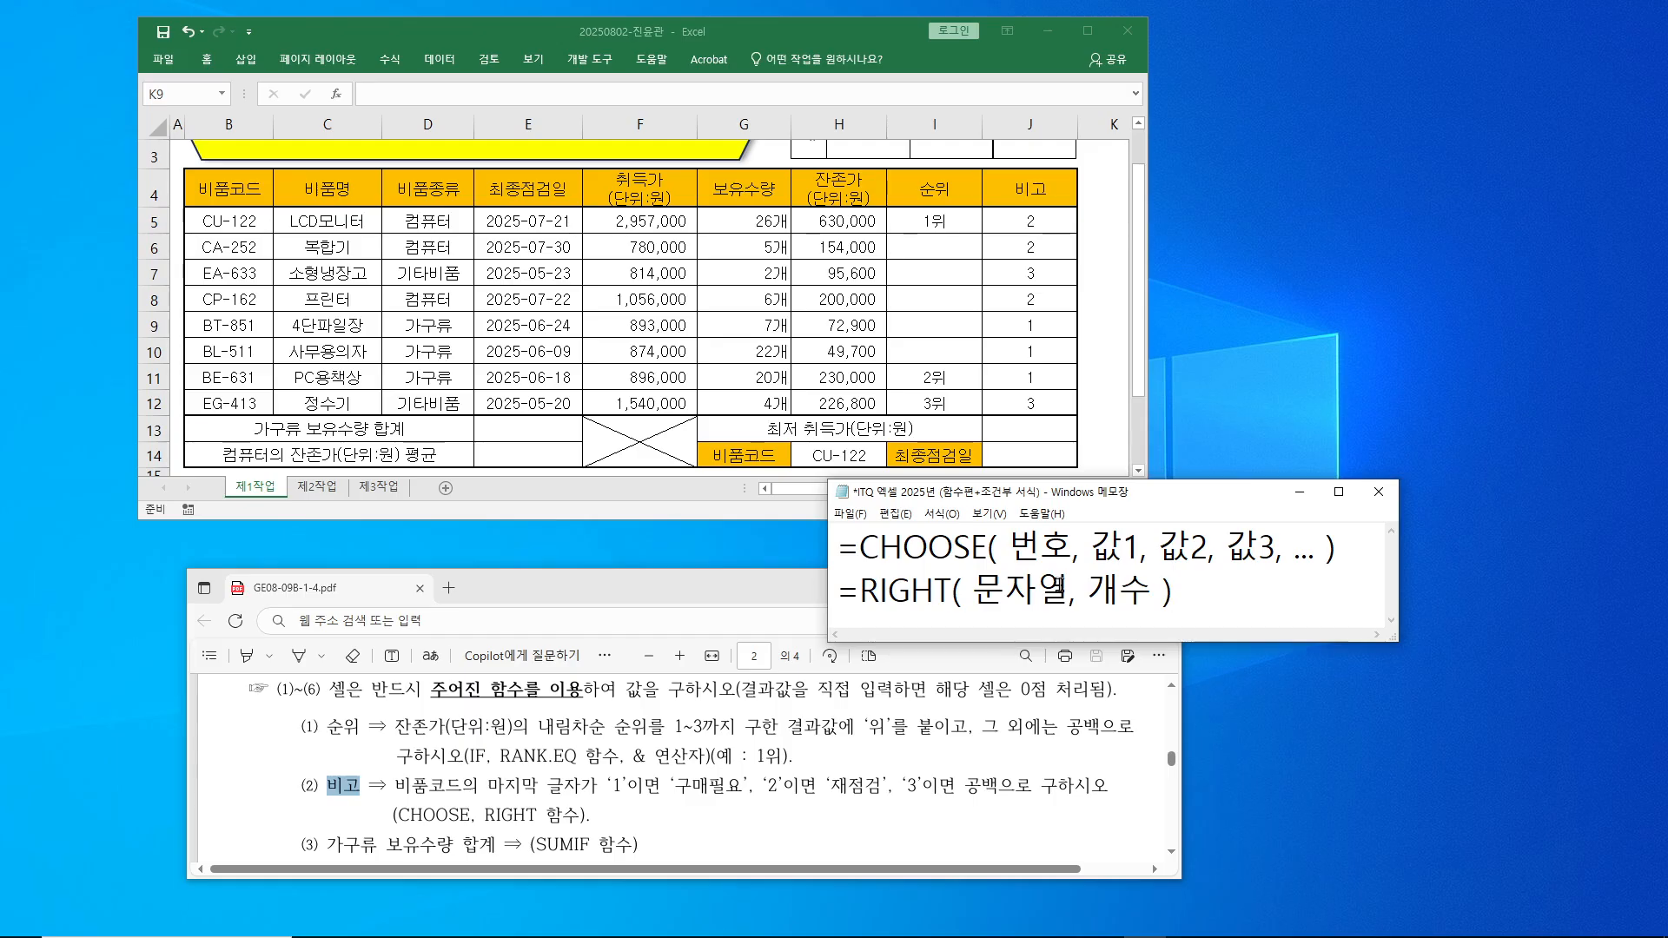
pyautogui.click(1049, 221)
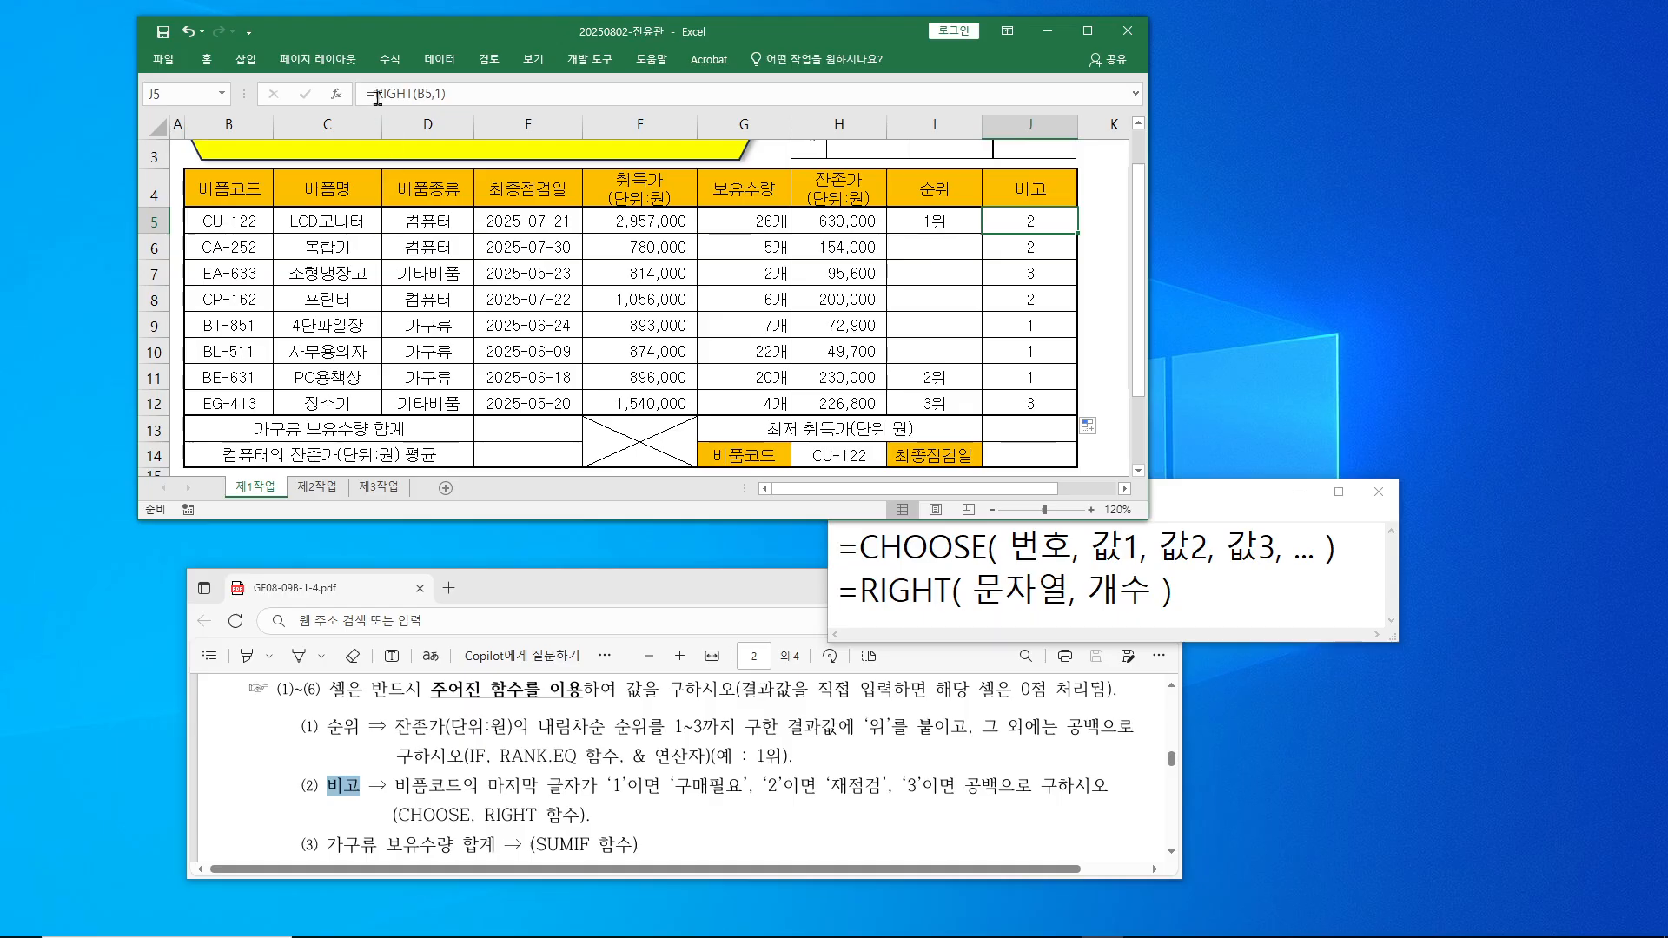
pyautogui.moveTo(377, 97); pyautogui.dragTo(445, 95)
pyautogui.rightClick(432, 98)
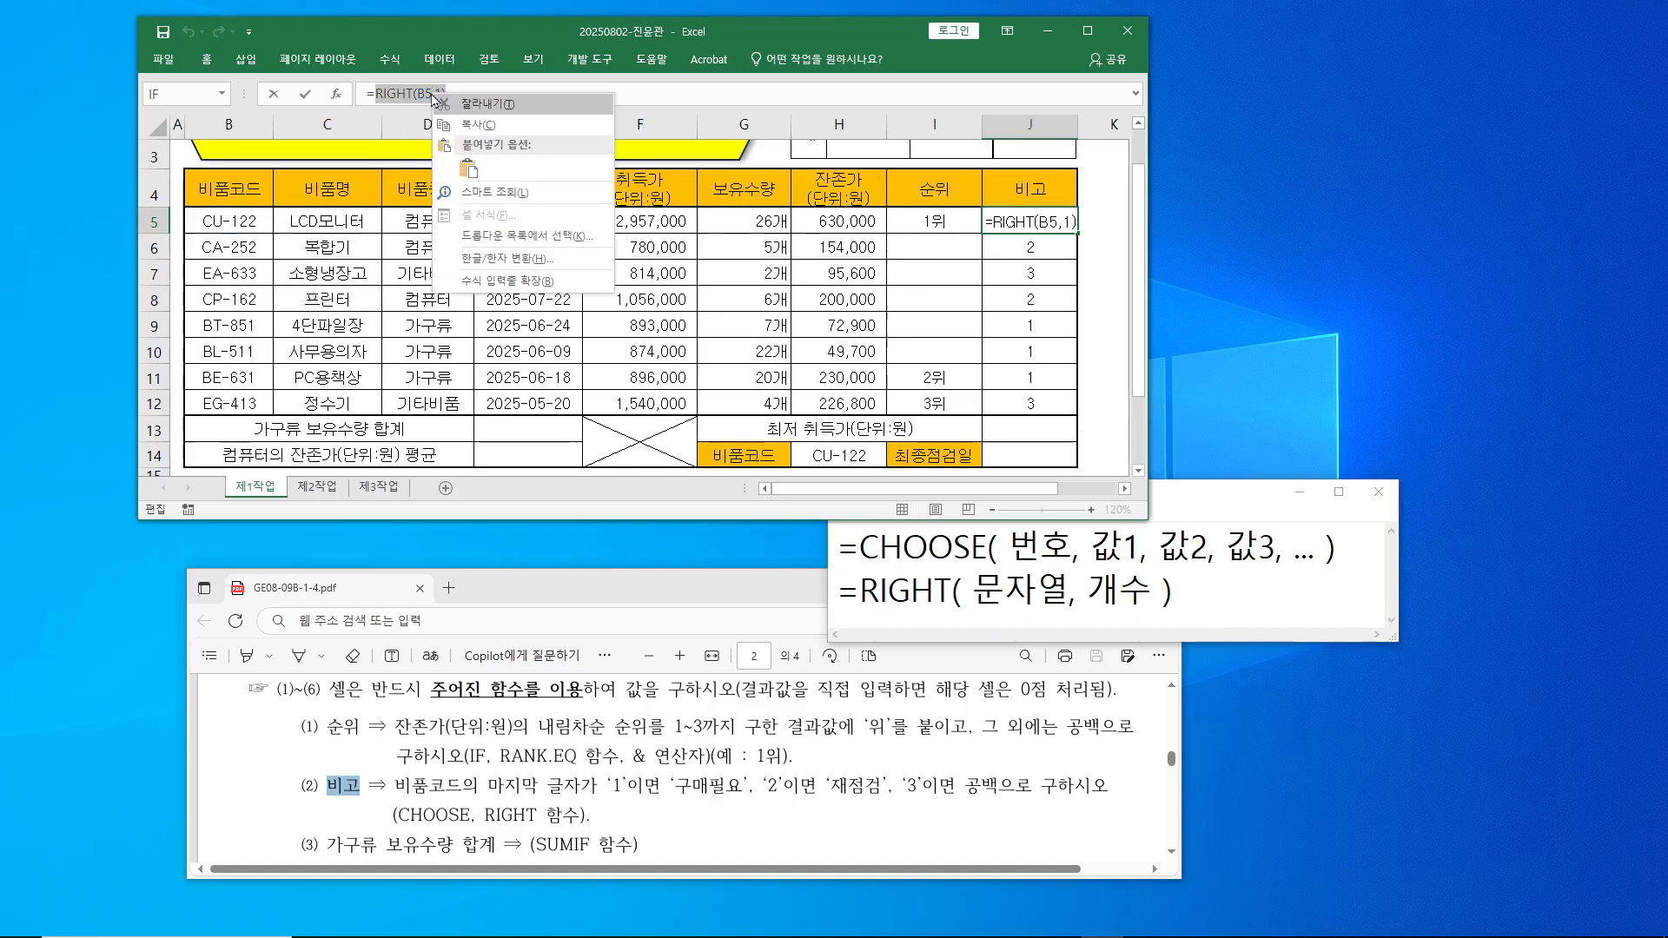
pyautogui.click(471, 104)
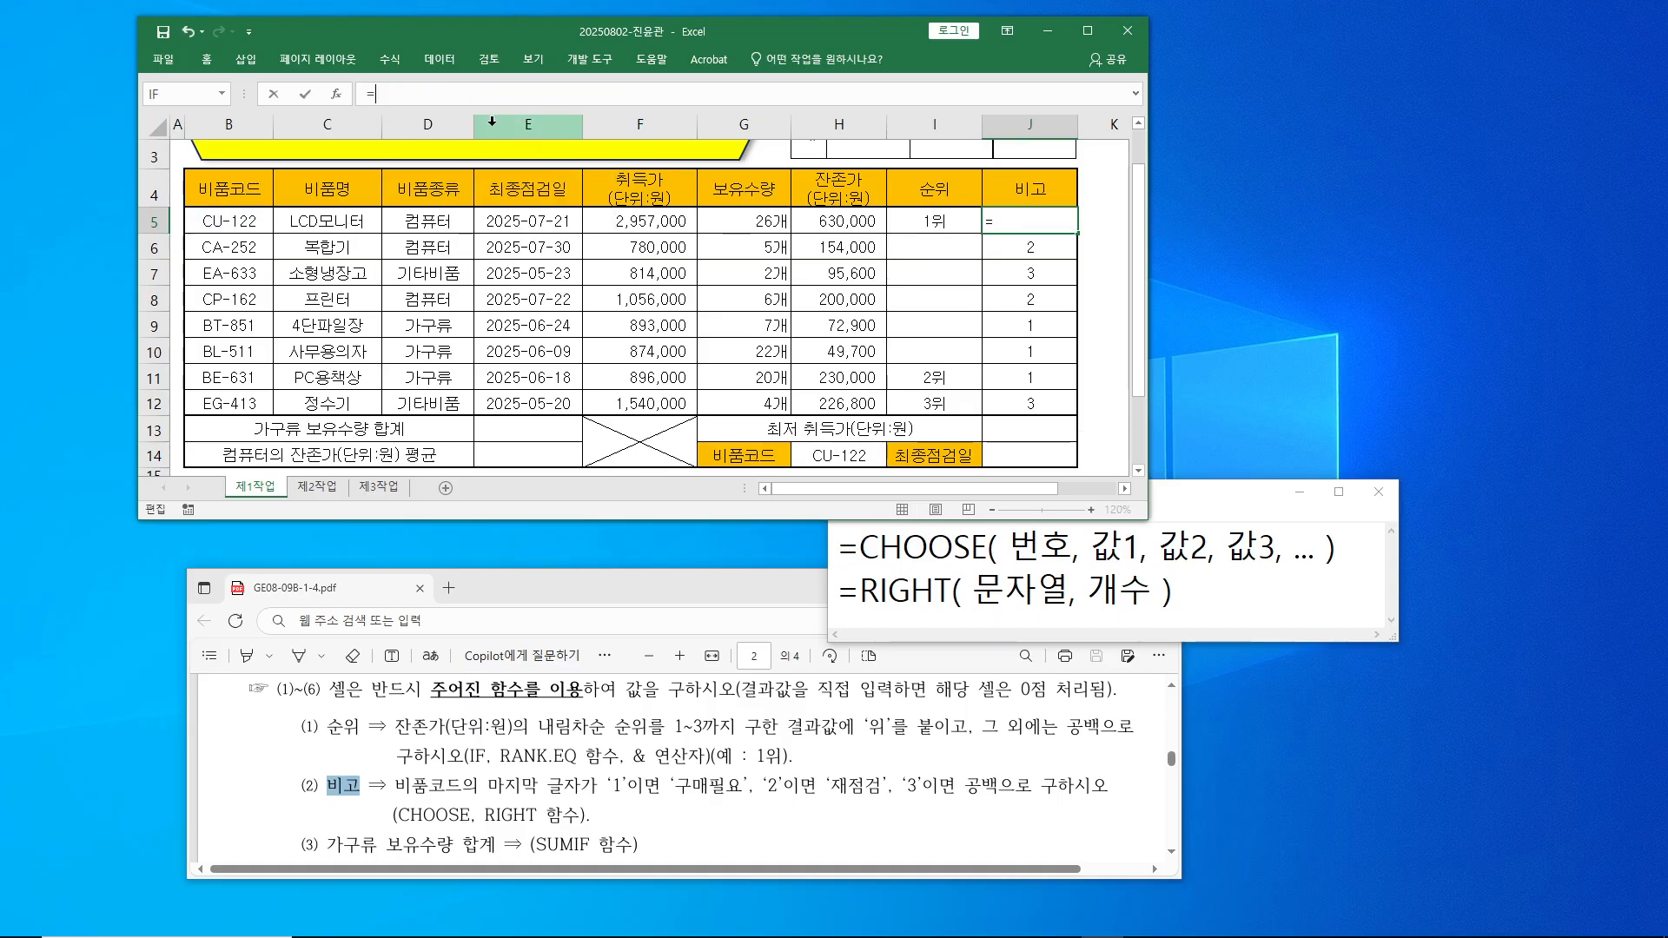
# - Start a CHOOSE function in J5 and paste RIGHT(B5,1) as its Index_num argument
pyautogui.write('choose')
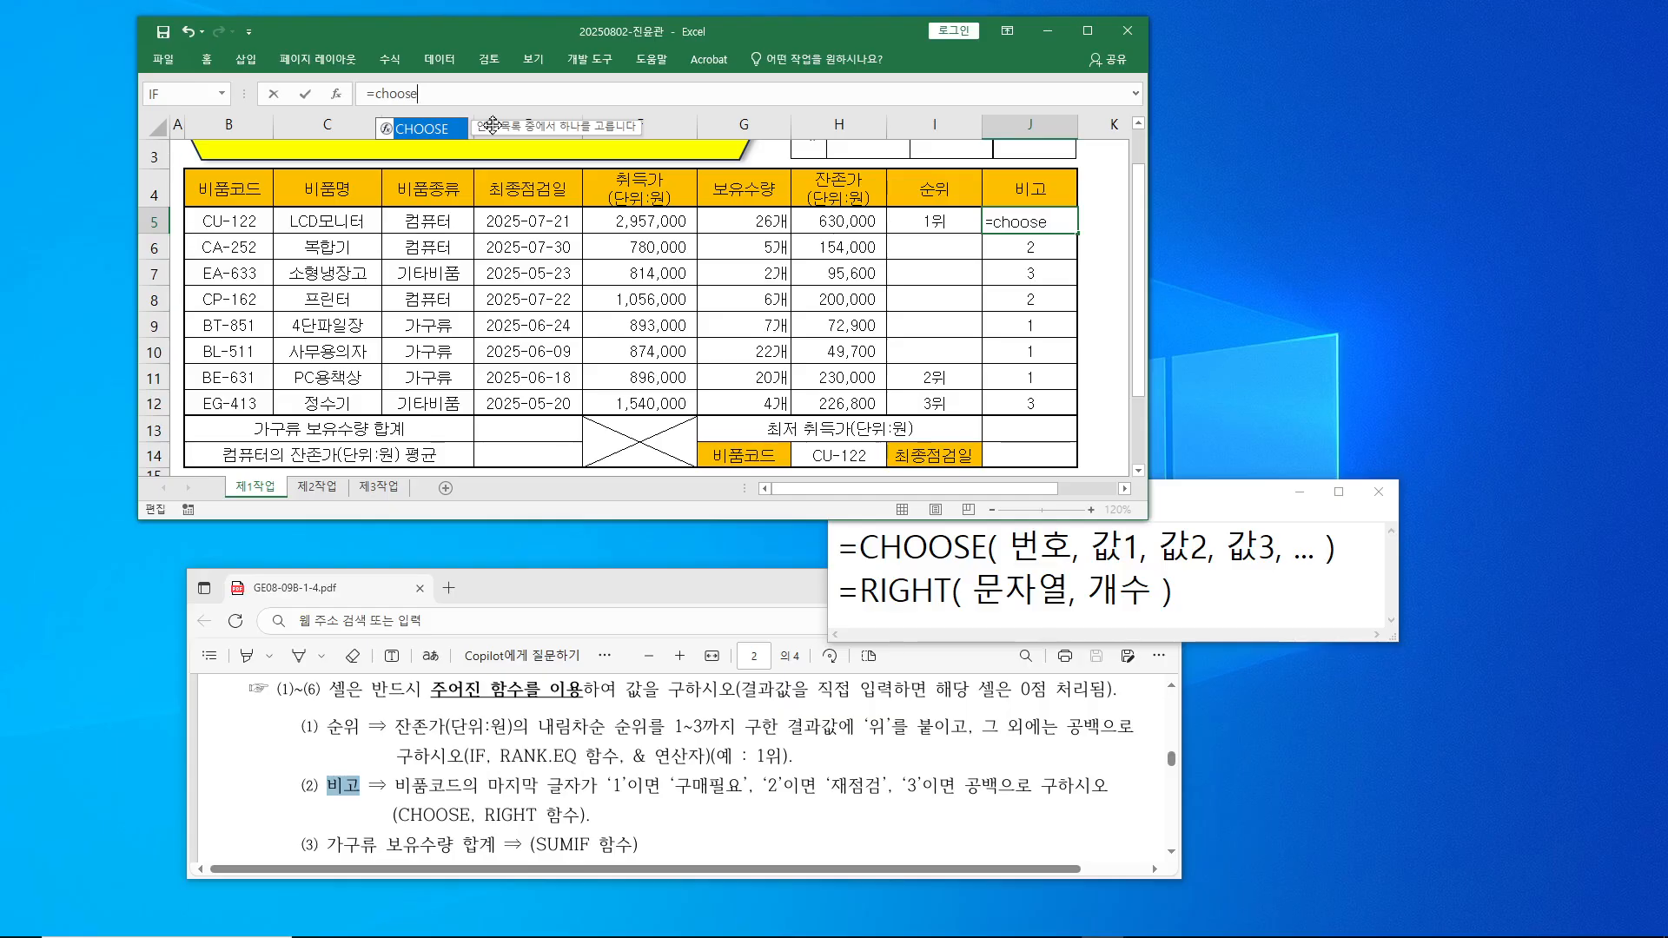
pyautogui.write('(')
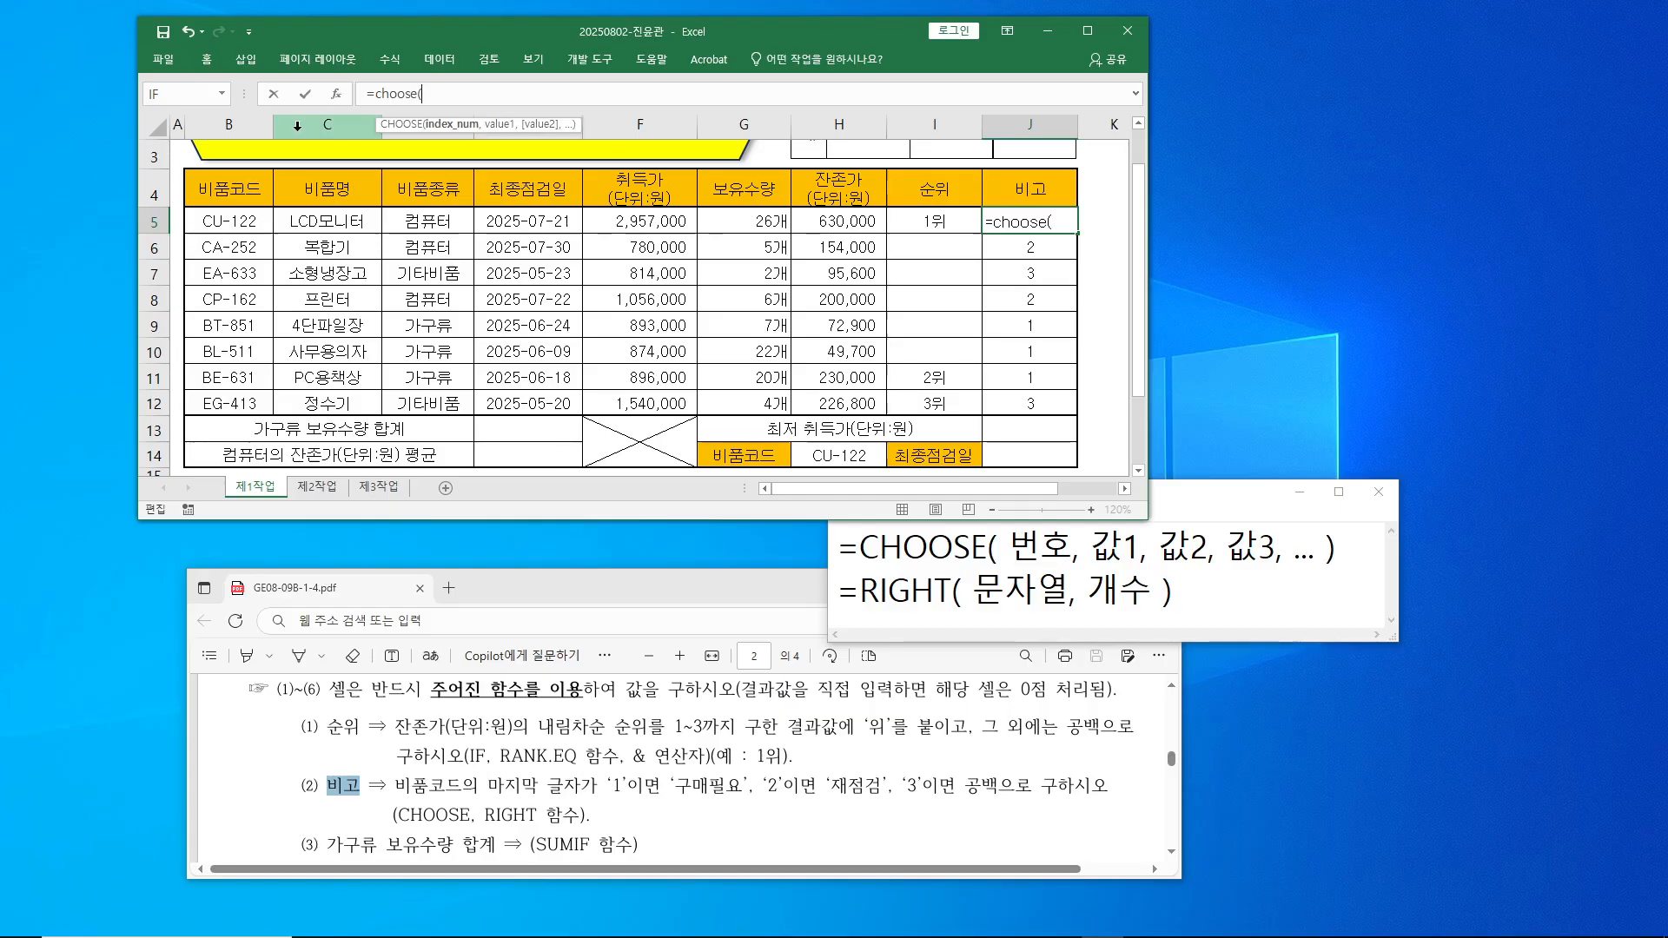
pyautogui.click(337, 94)
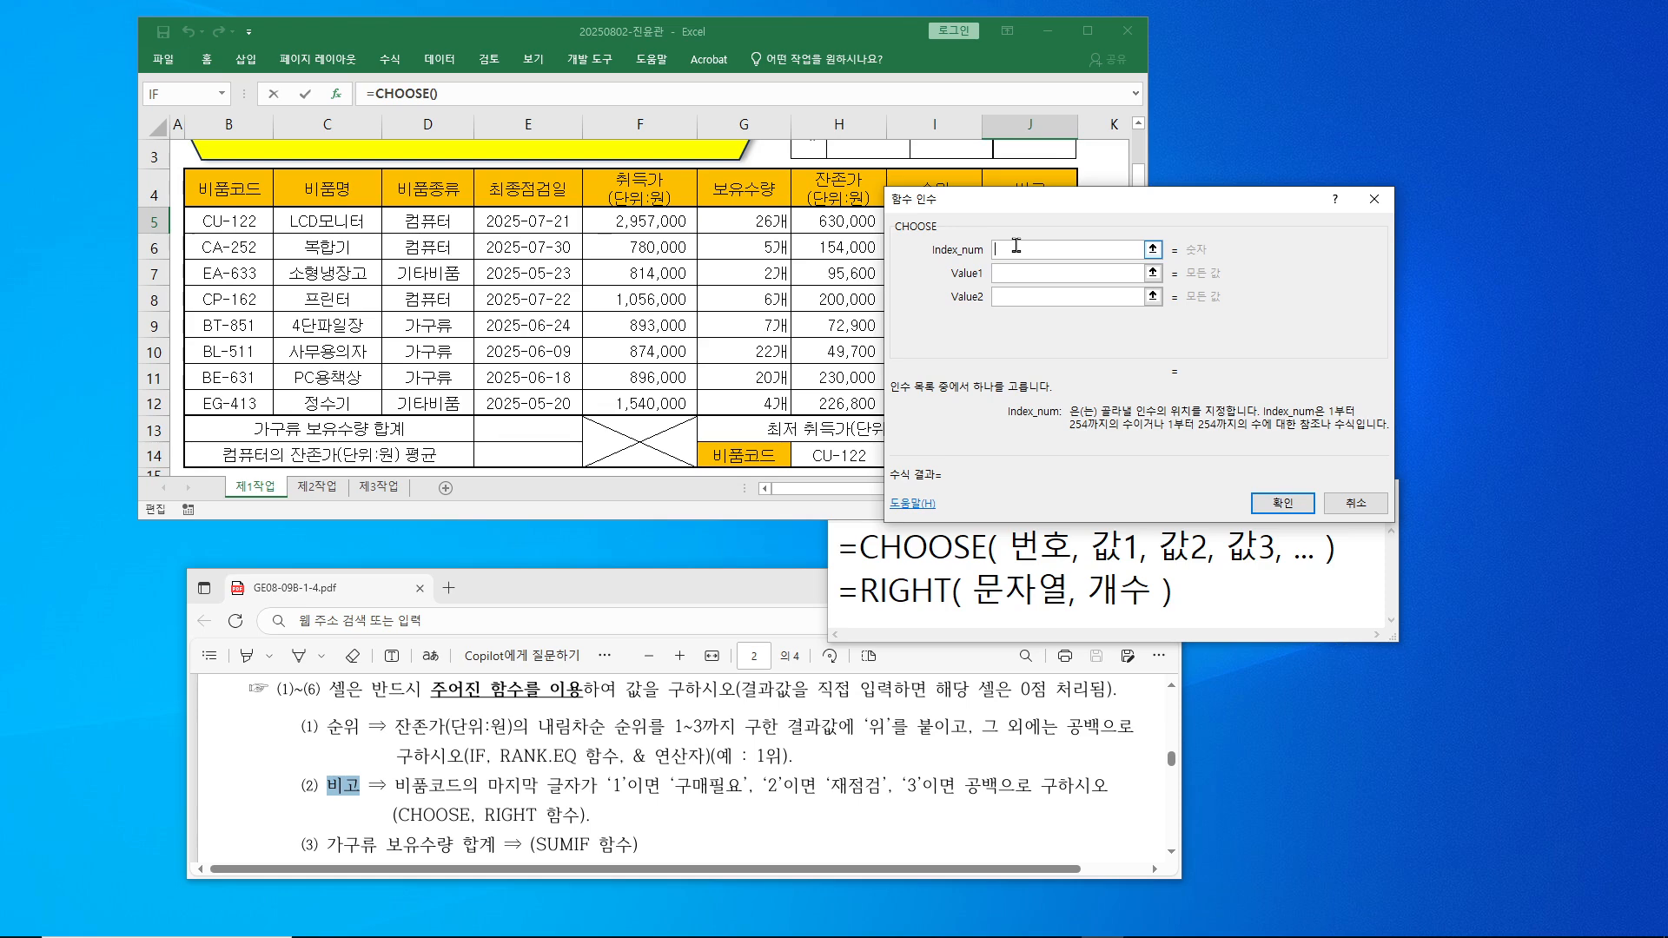
pyautogui.hotkey('ctrl', 'v')
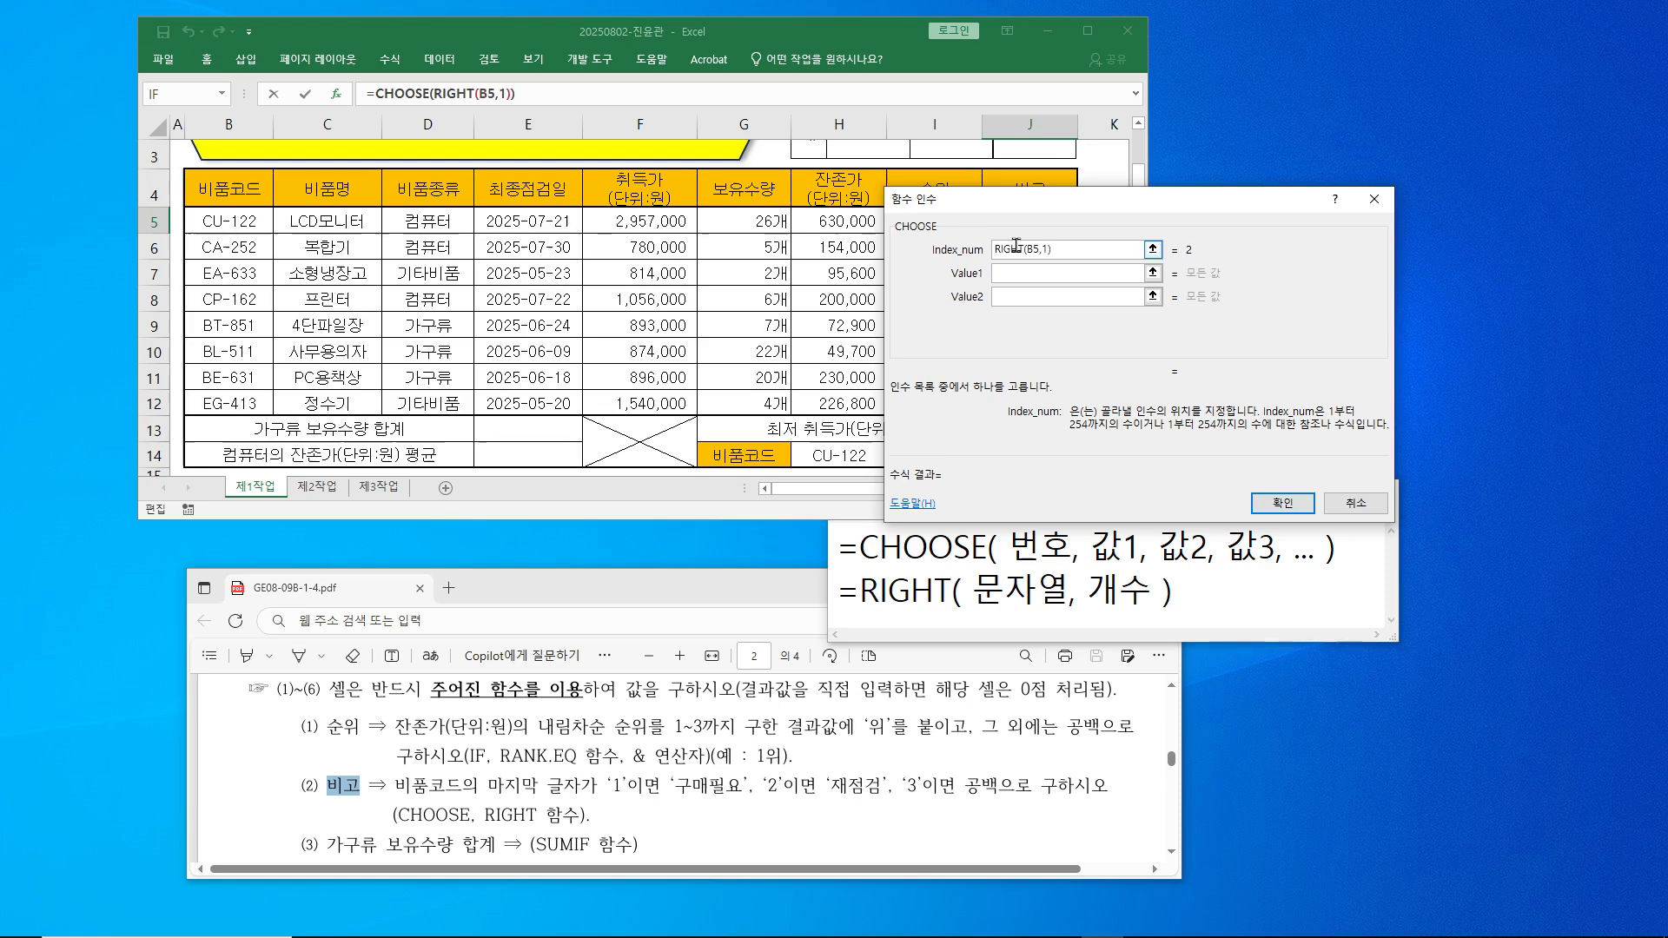
# - Set CHOOSE's three values to "구매필요", "재점검" and "", and fill the completed formula from J5 down to J12
pyautogui.click(1018, 272)
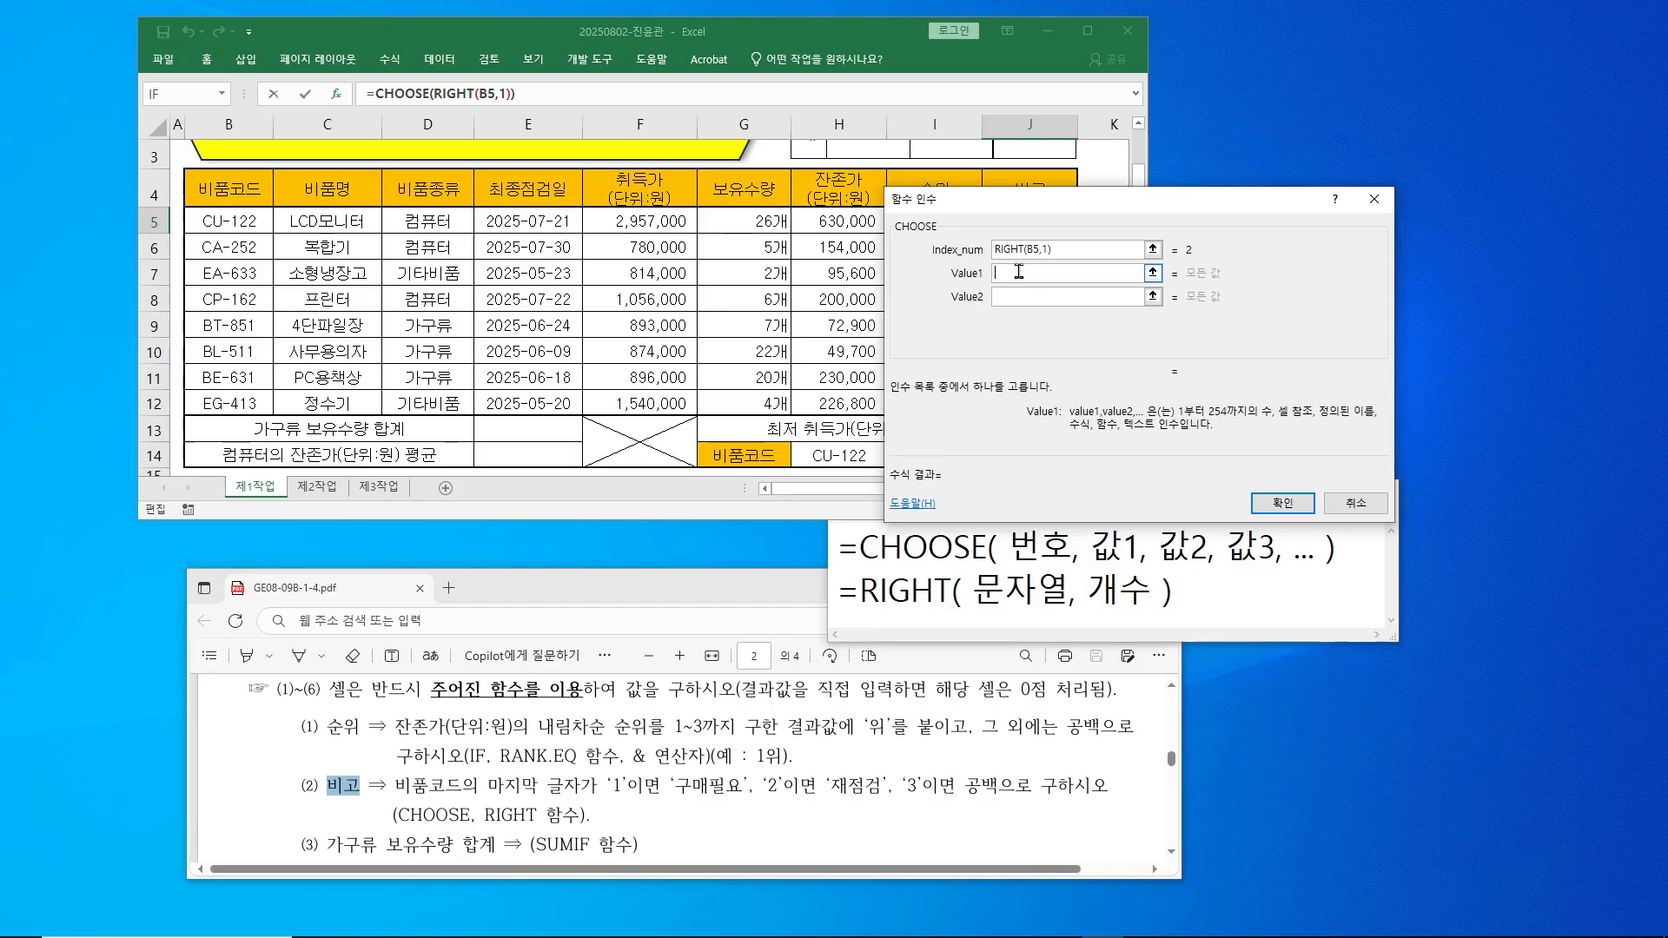
pyautogui.write('구매필요')
pyautogui.press('Tab')
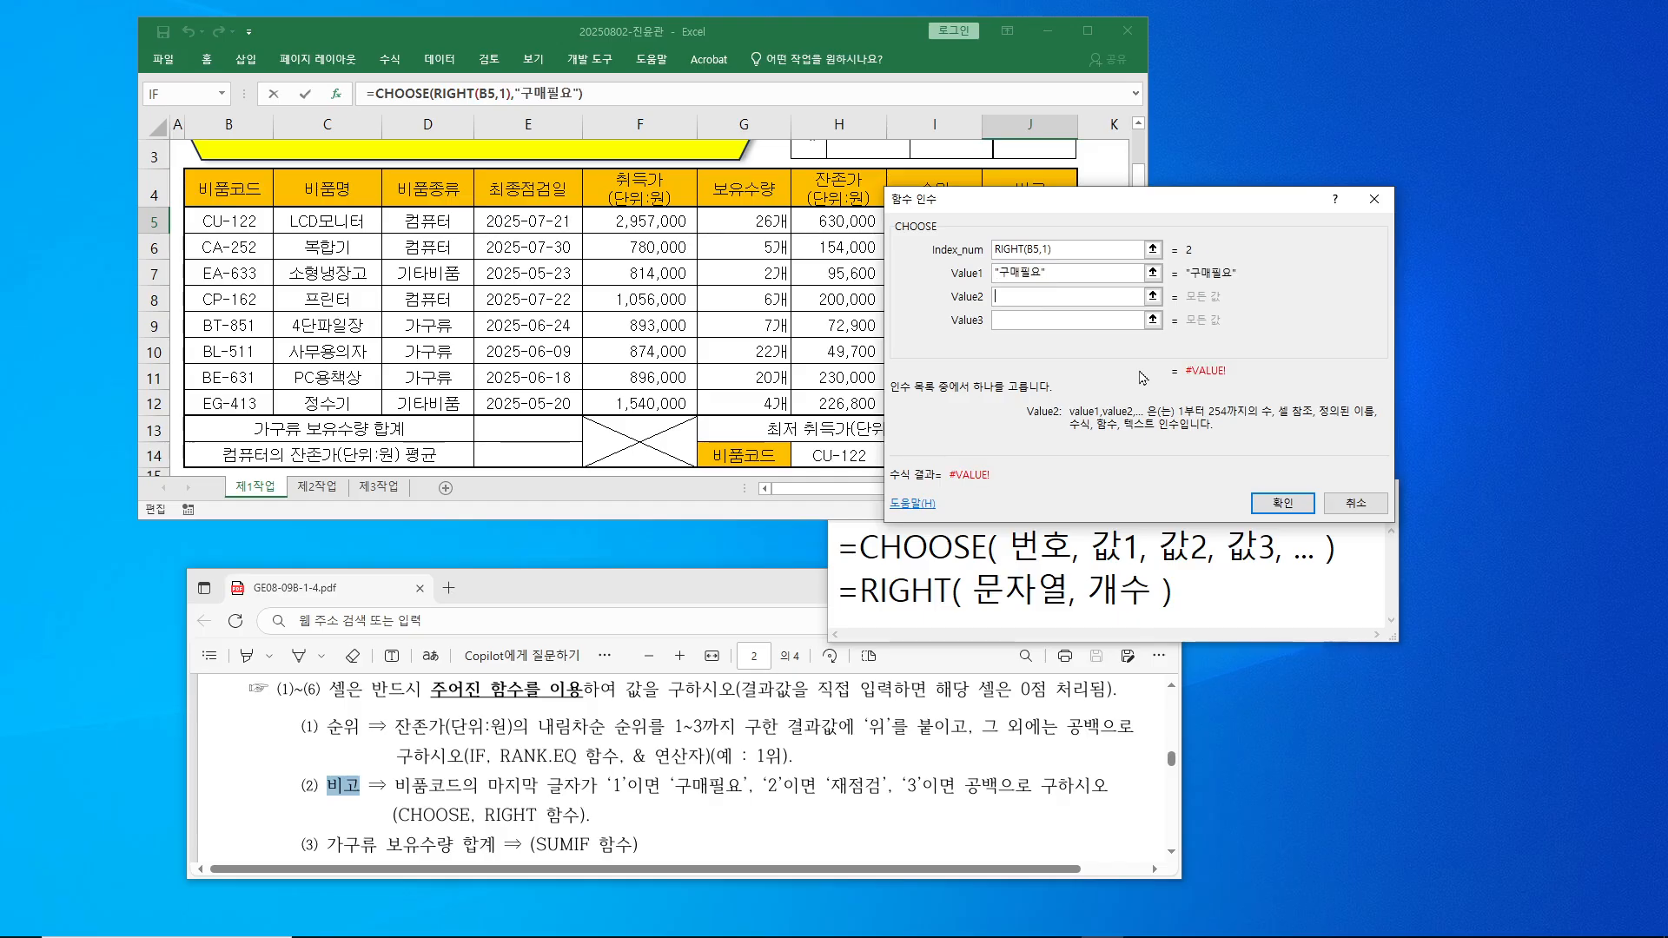
pyautogui.write('재점검')
pyautogui.press('Tab')
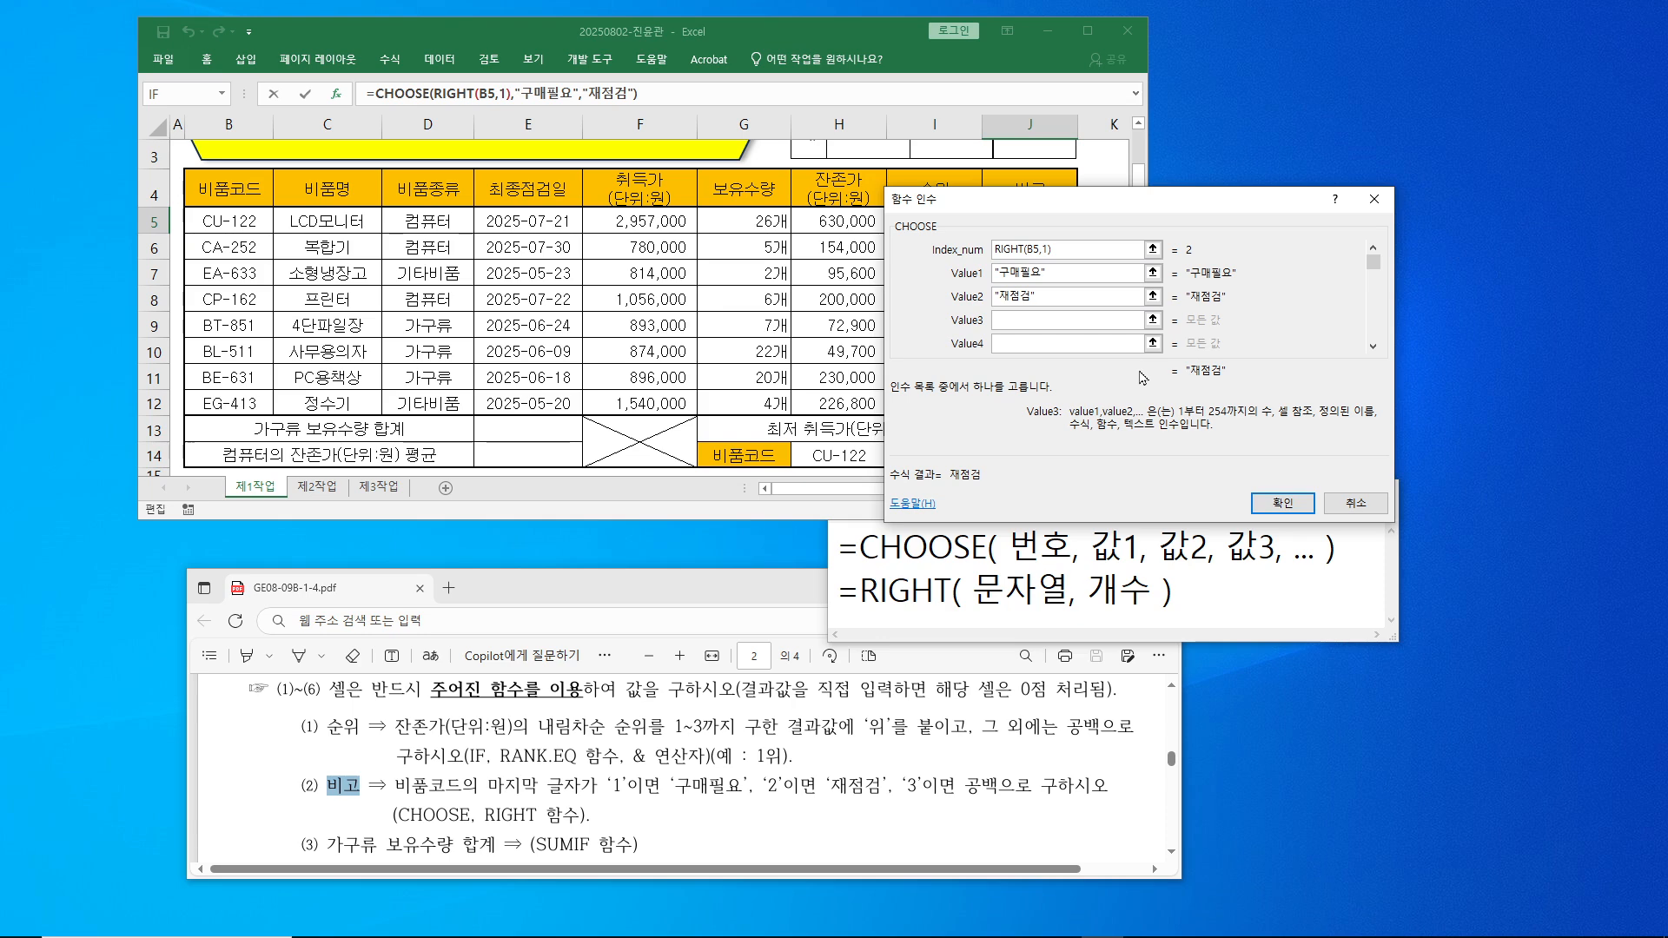
pyautogui.write('""')
pyautogui.click(1282, 504)
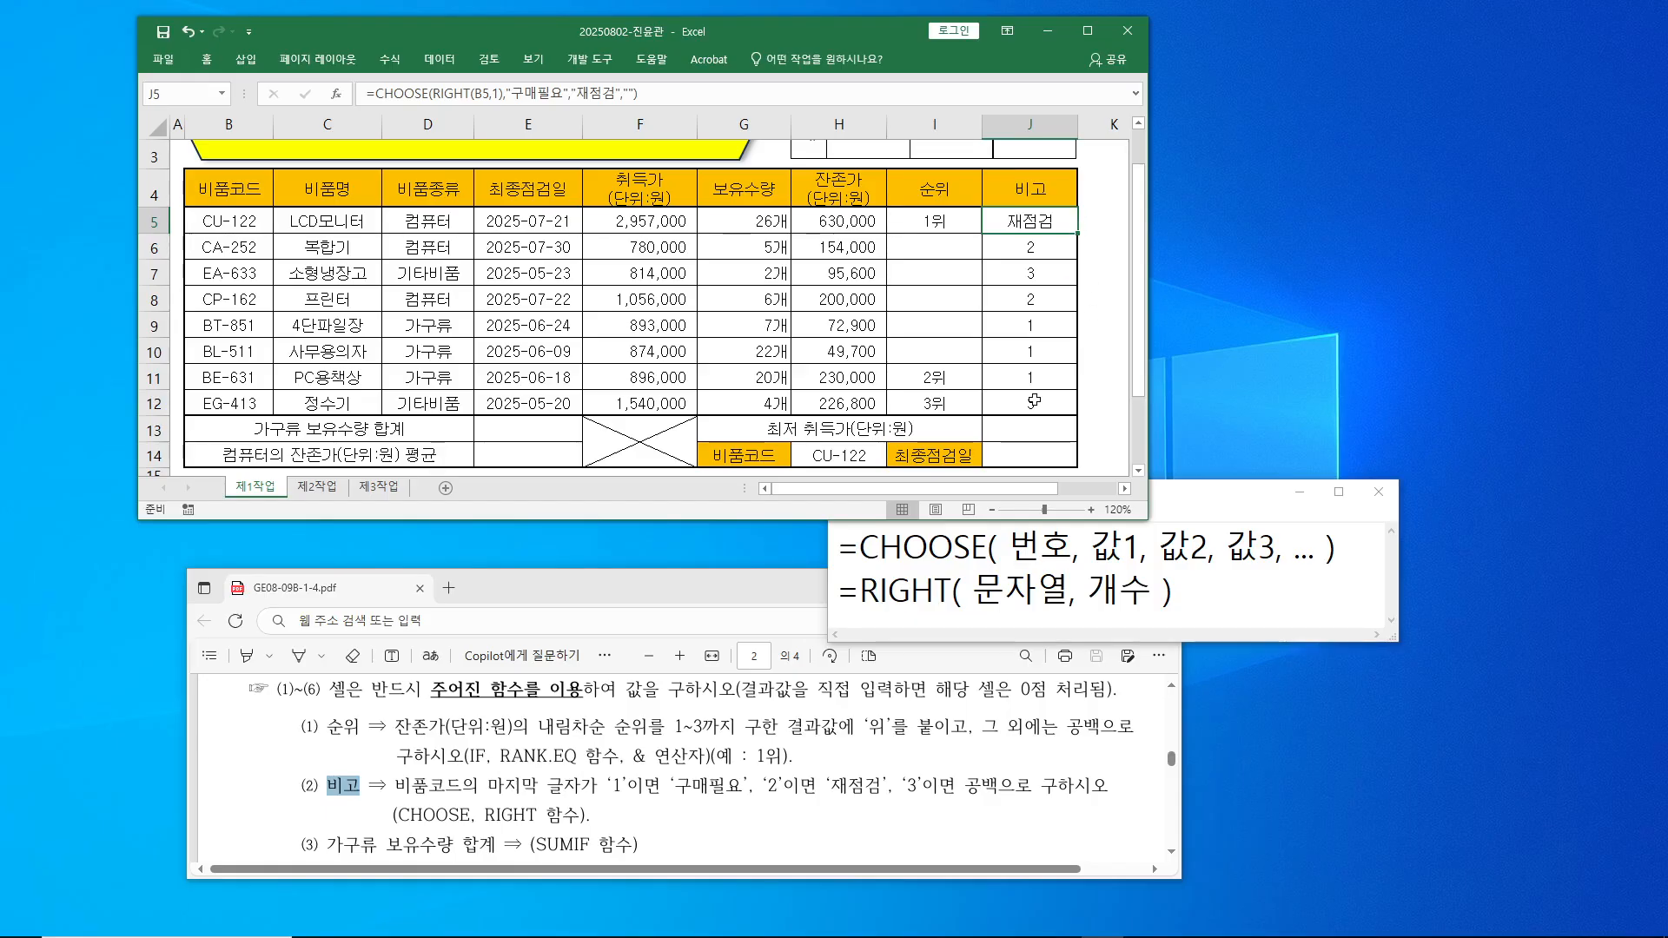
pyautogui.moveTo(1078, 232); pyautogui.dragTo(1072, 418)
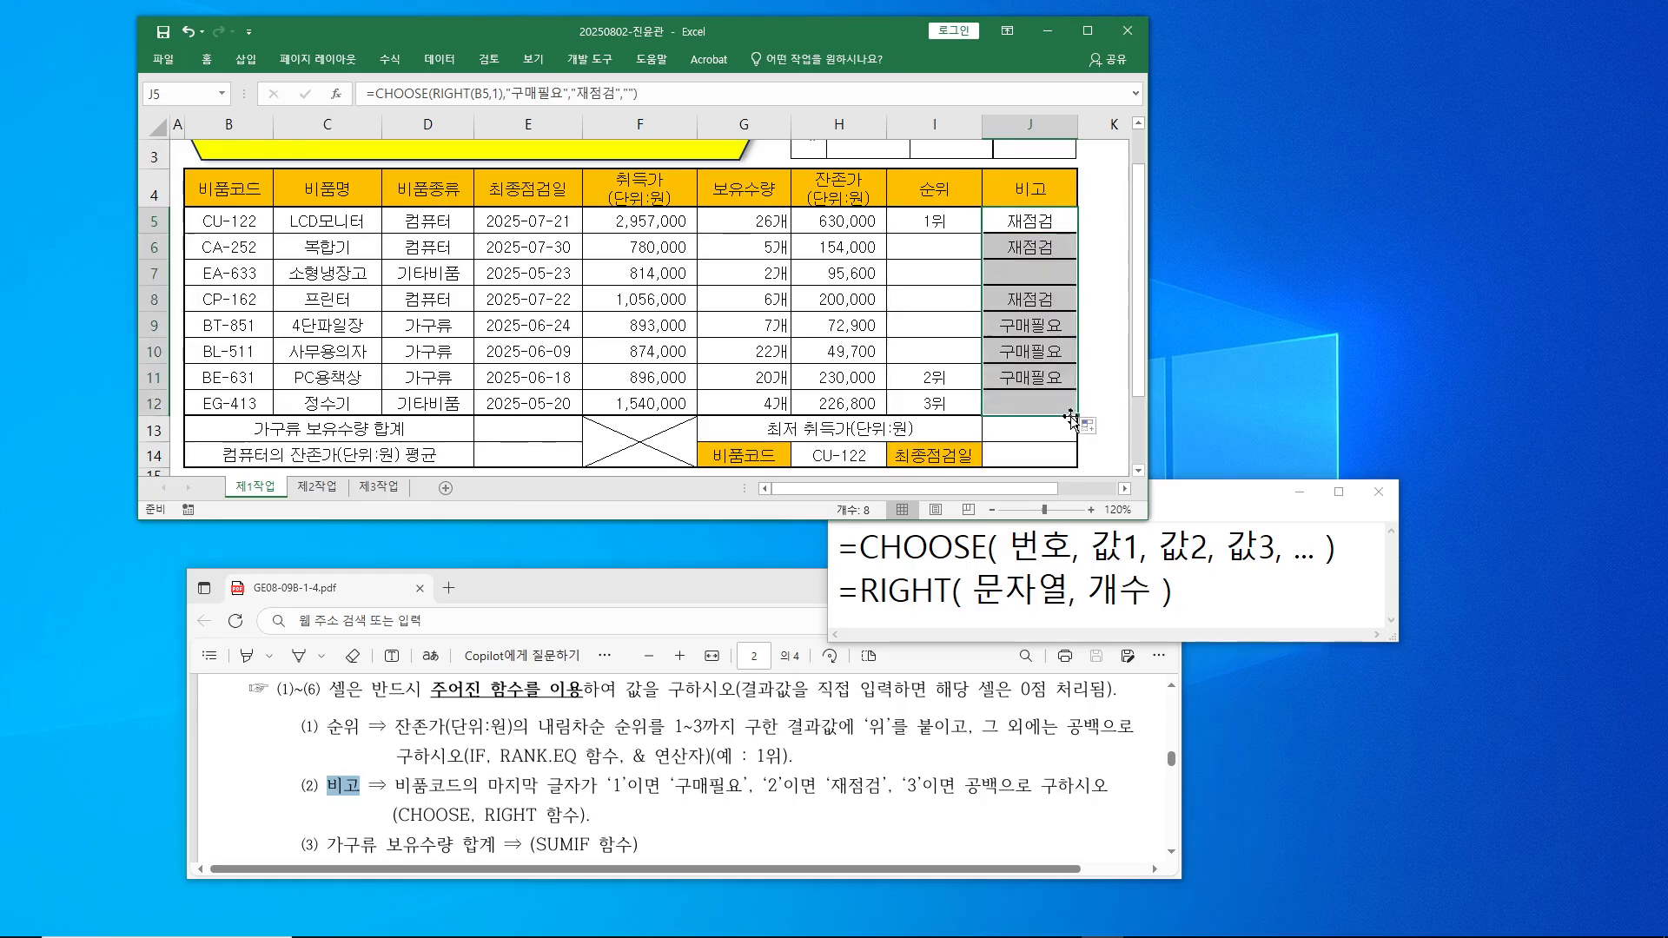
# - Switch the J5:J12 fill option to 서식 없이 채우기 so only the CHOOSE formula is copied
pyautogui.click(1094, 427)
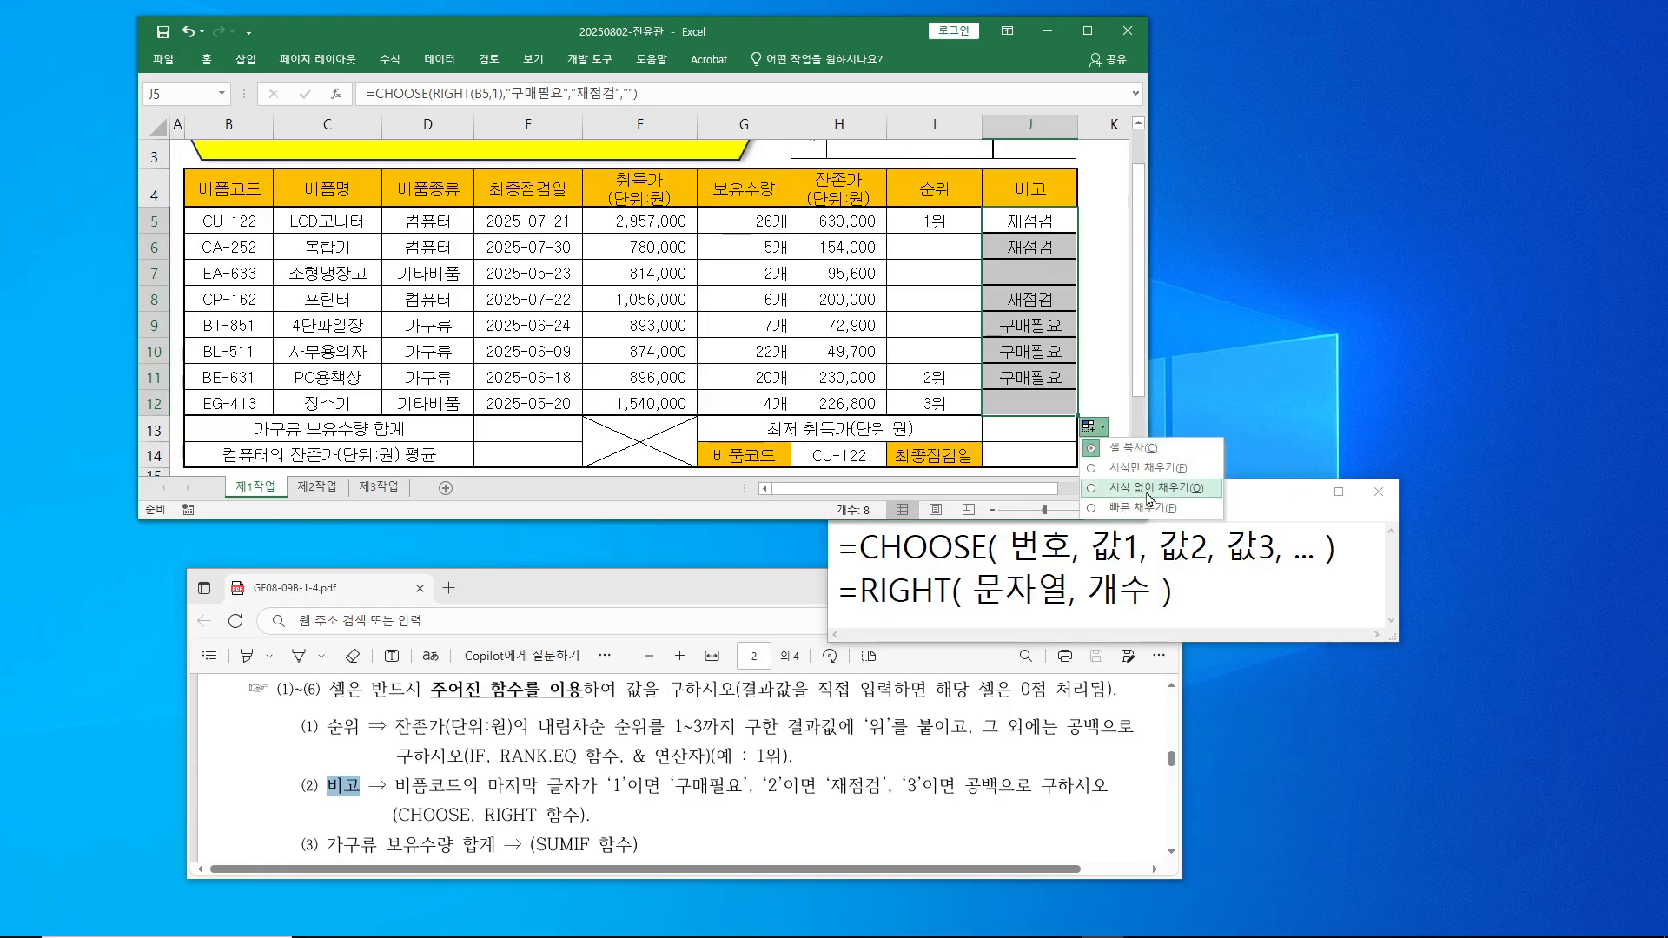
pyautogui.click(1149, 509)
pyautogui.click(1112, 348)
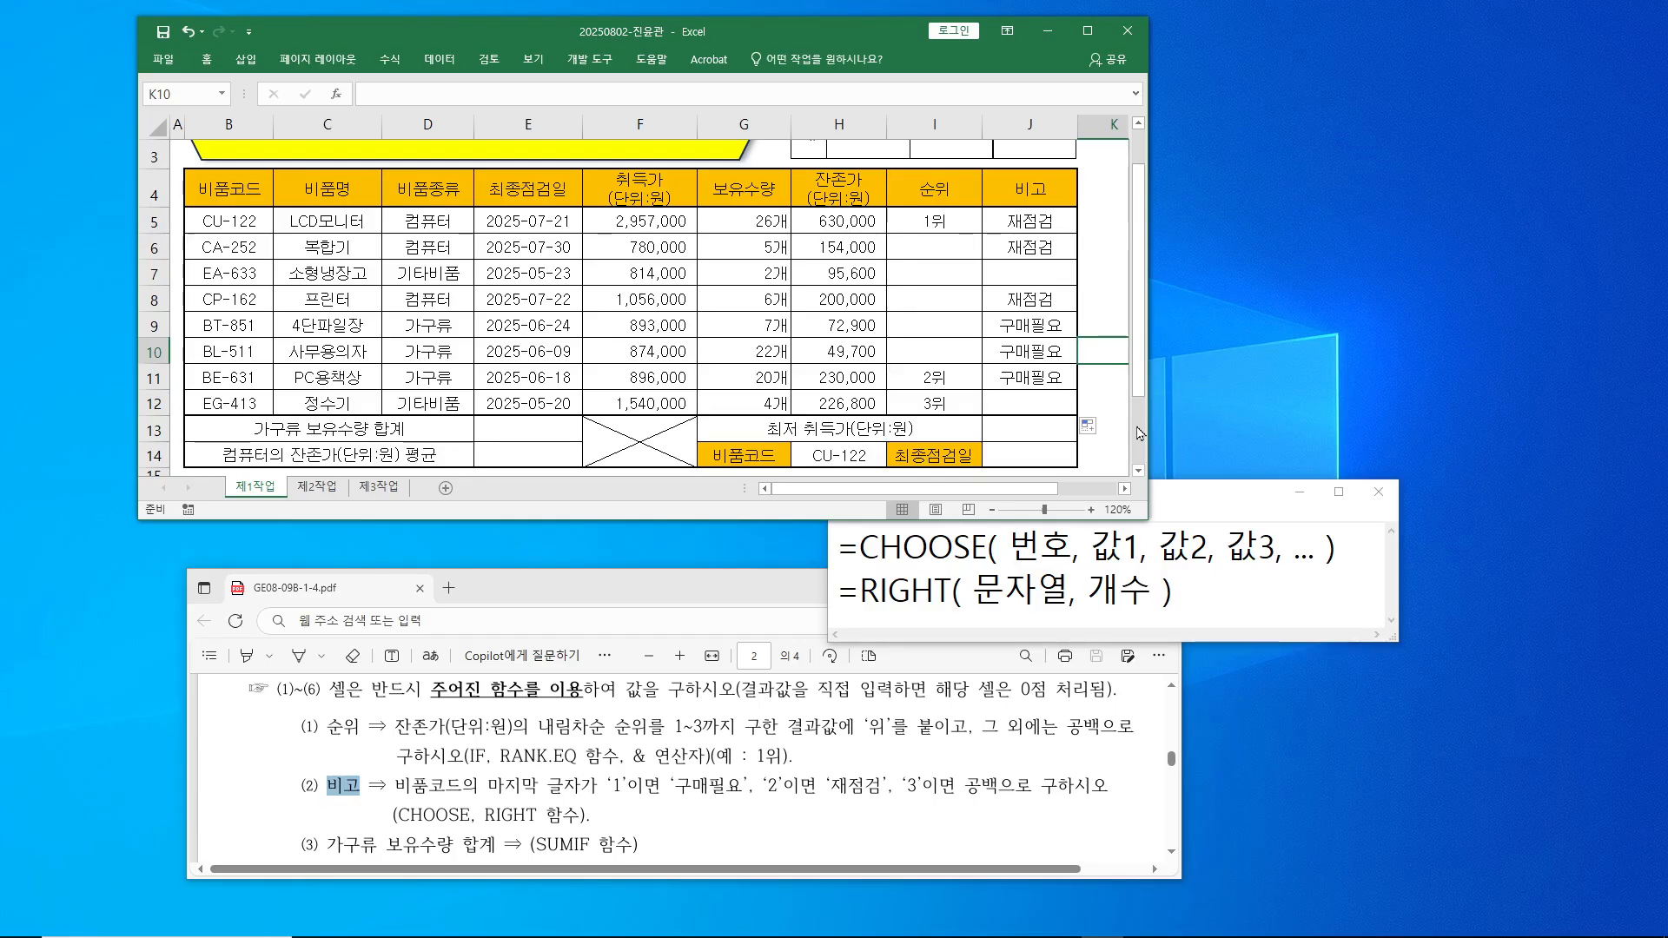
# - Switch to the CHOOSE RIGHT quiz slideshow in PowerPoint and reveal its four answer options
pyautogui.moveTo(1137, 935)
pyautogui.moveTo(1018, 928)
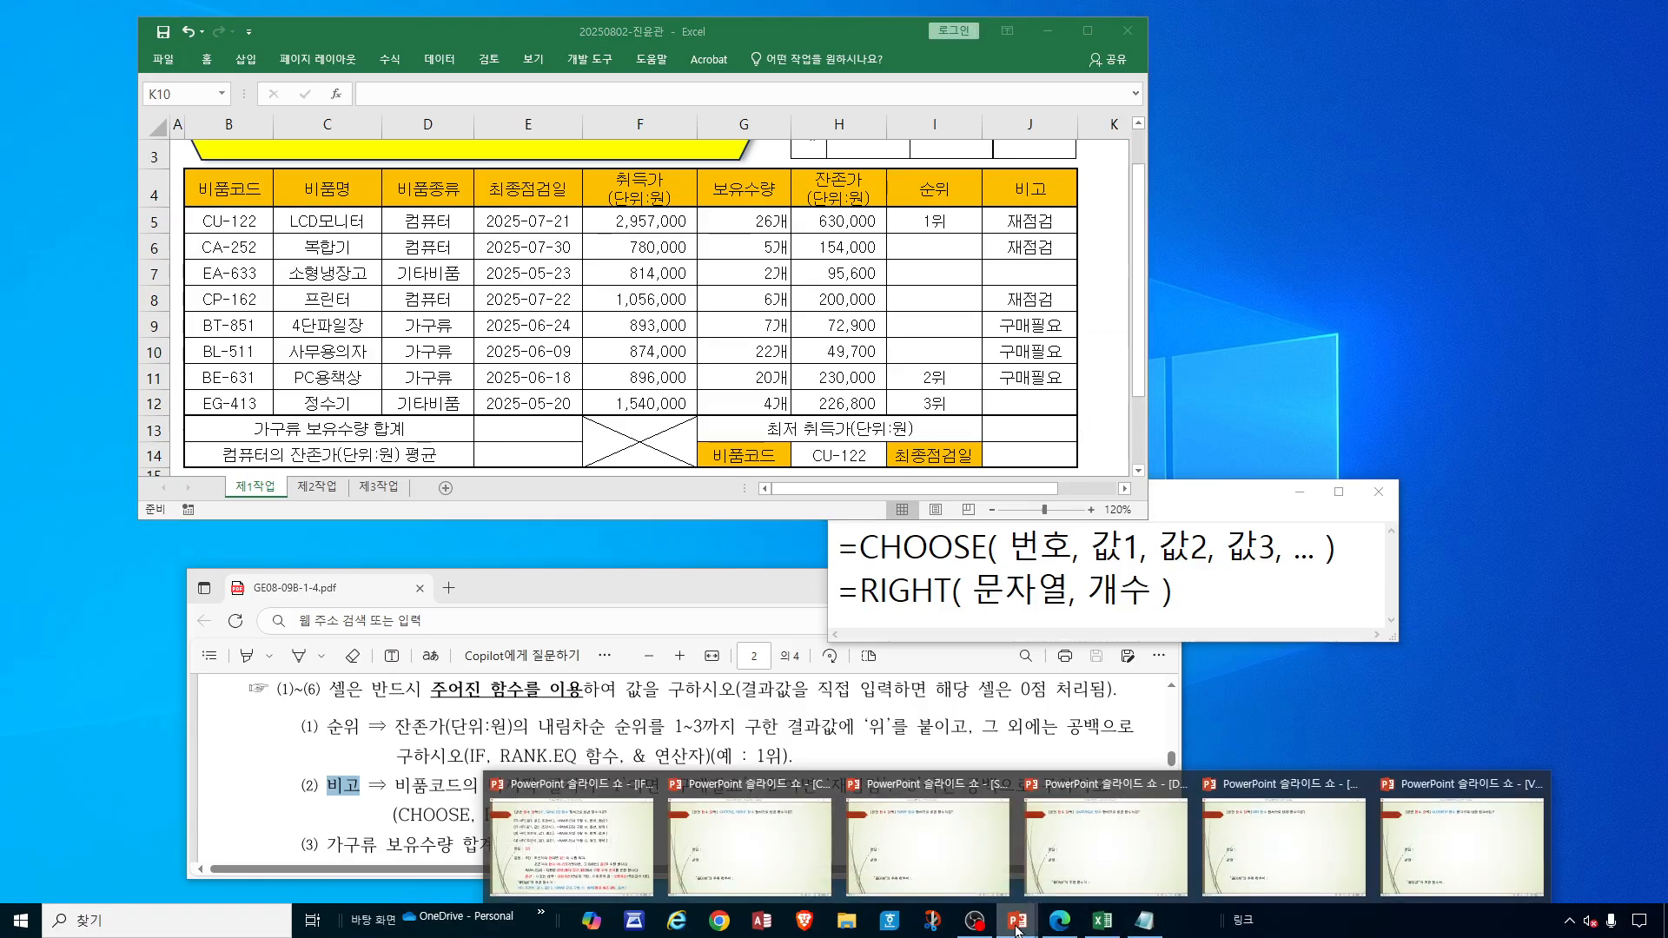
pyautogui.click(1252, 764)
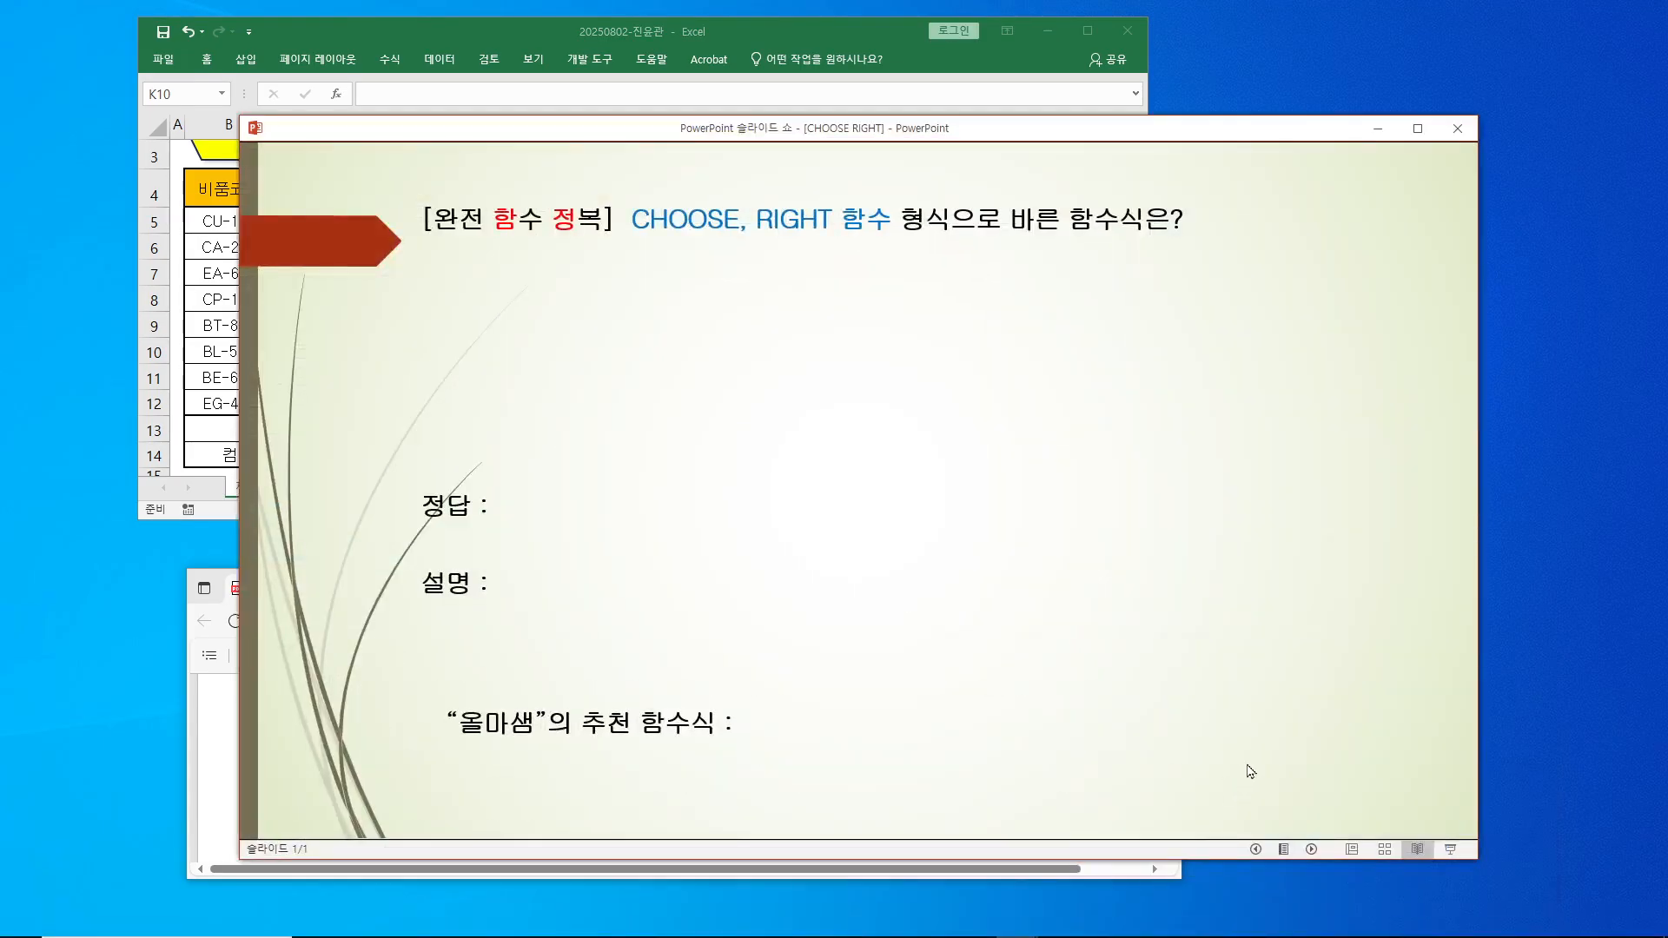
pyautogui.click(1285, 692)
pyautogui.click(1285, 692)
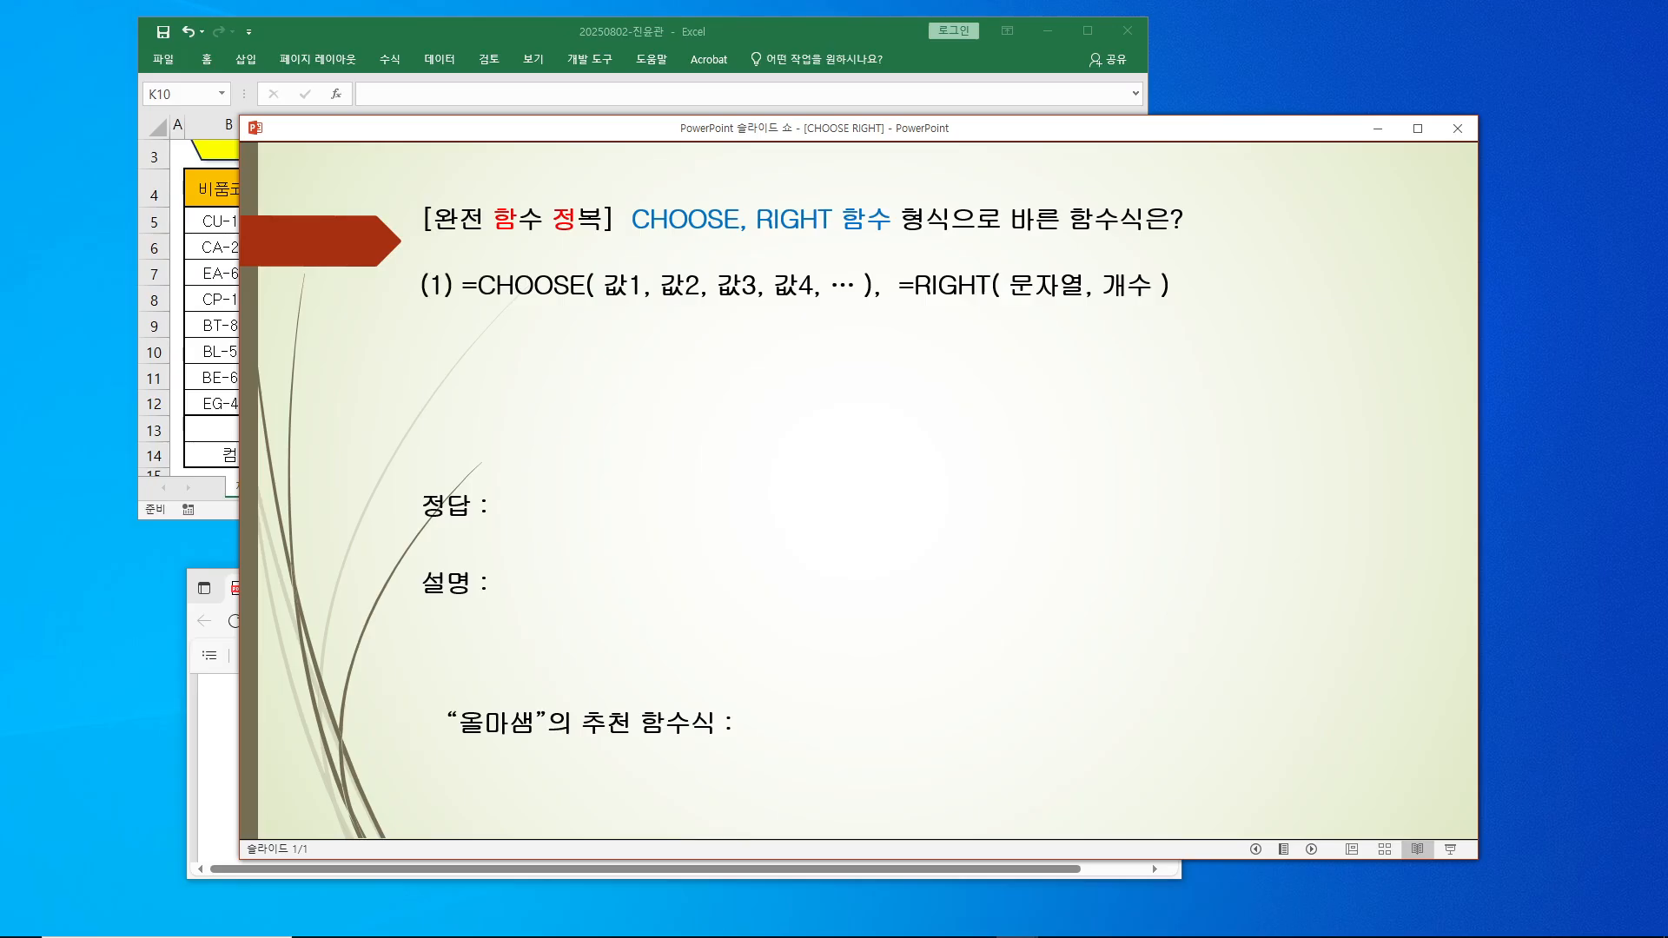
pyautogui.press('Return')
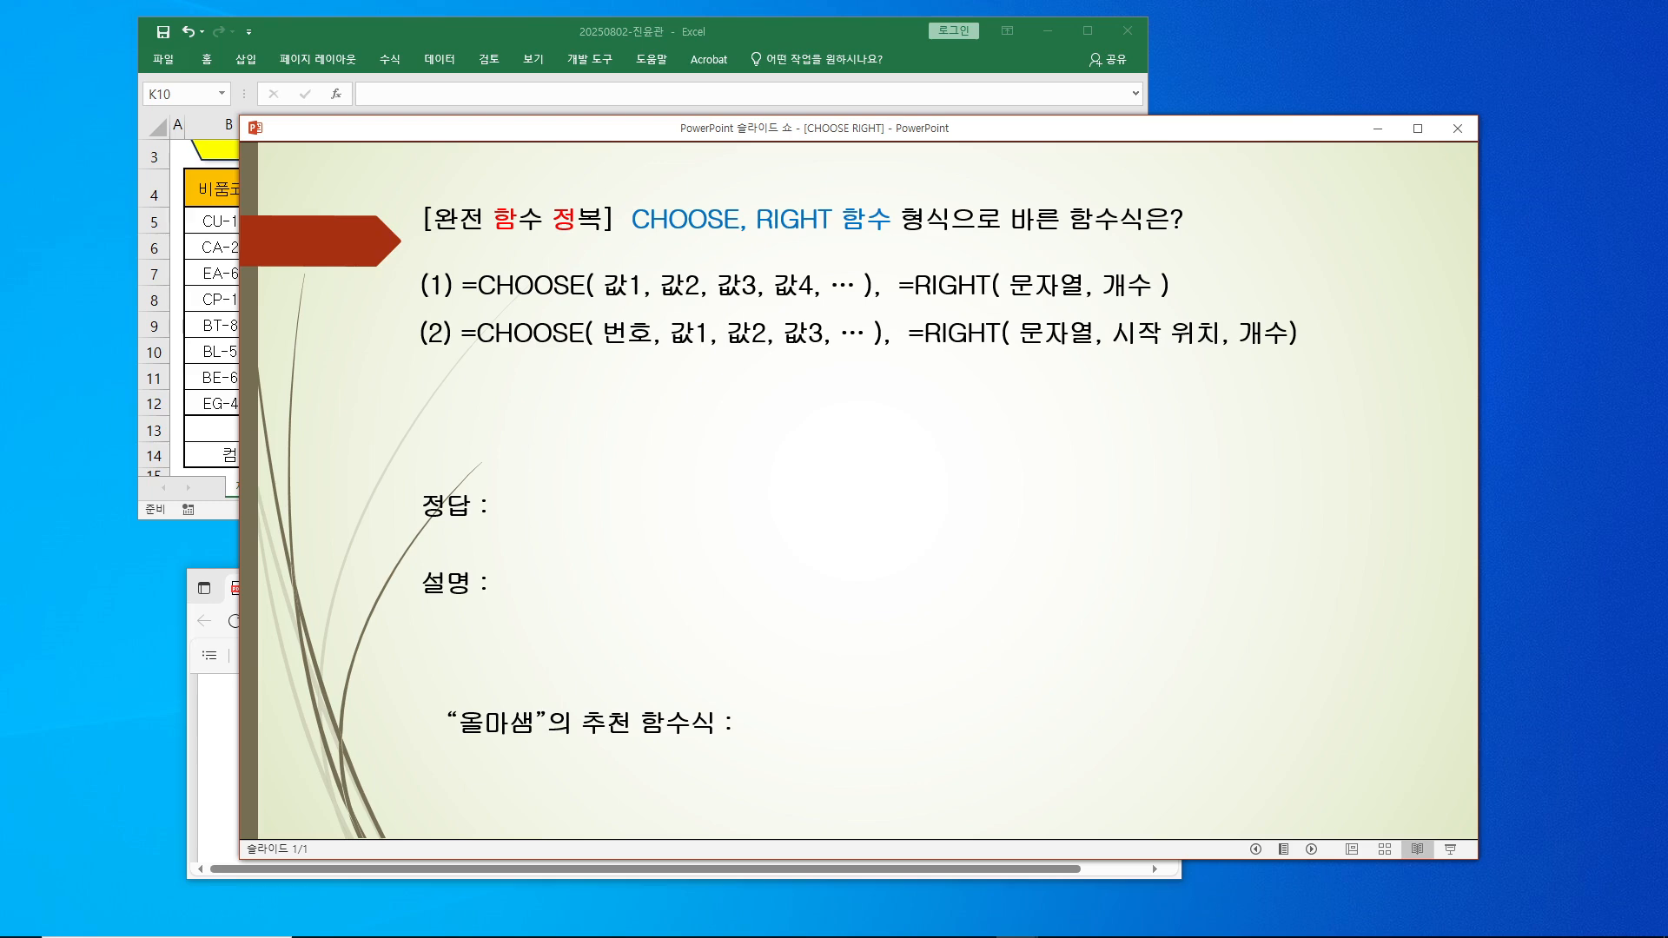
pyautogui.press('Return')
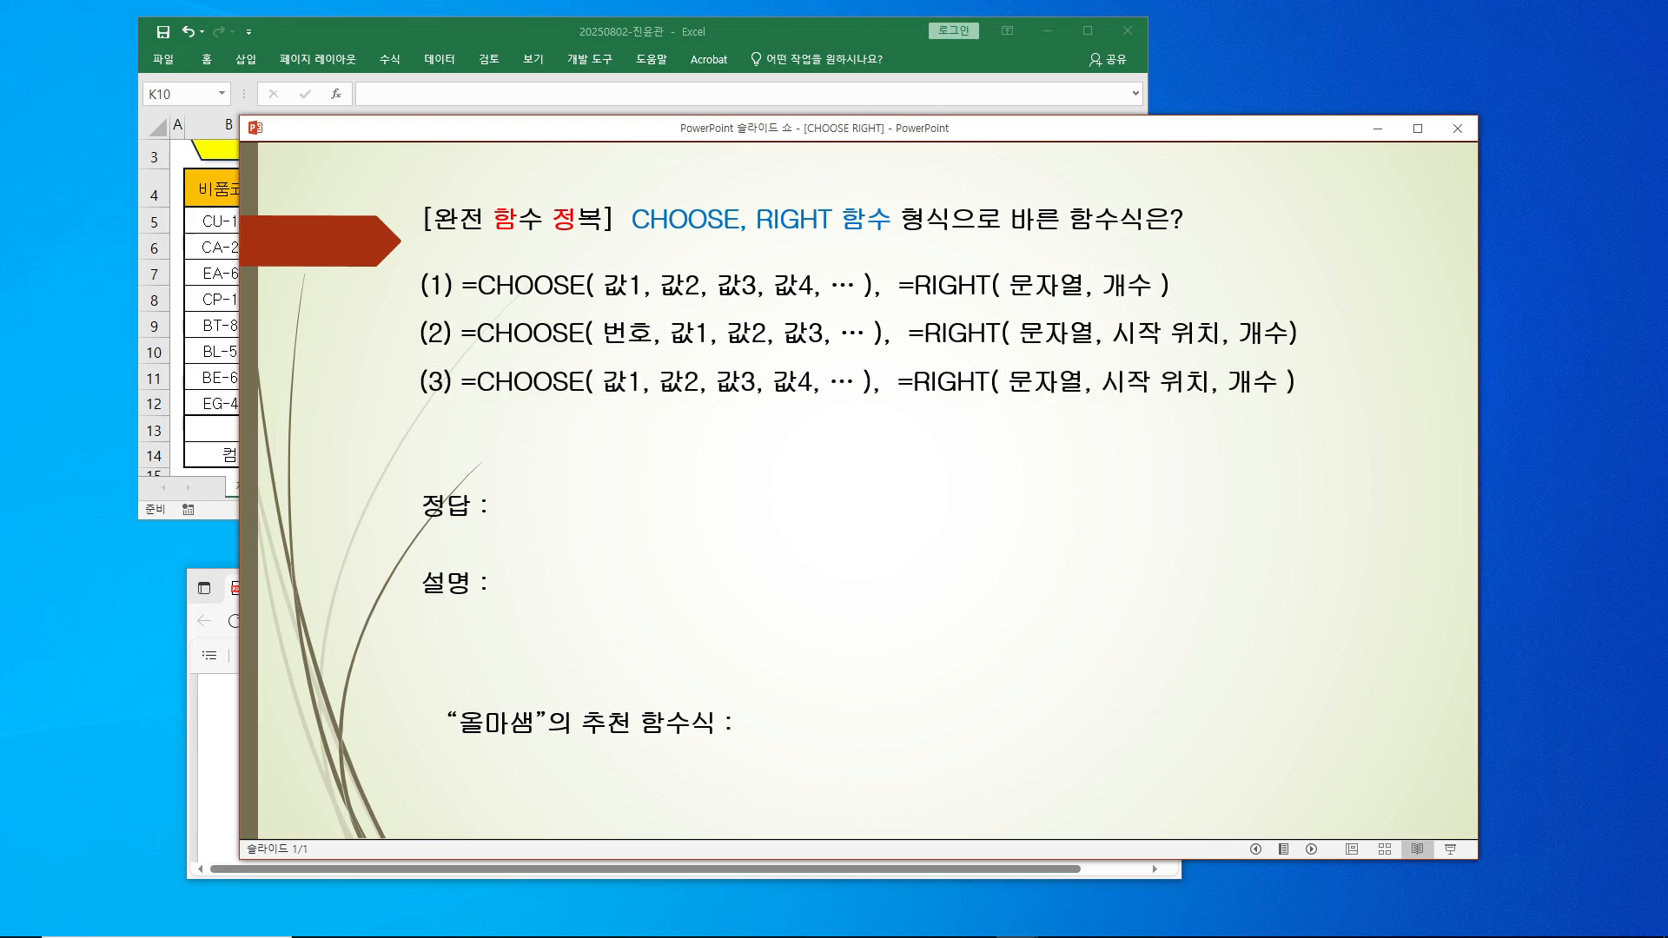
pyautogui.press('Return')
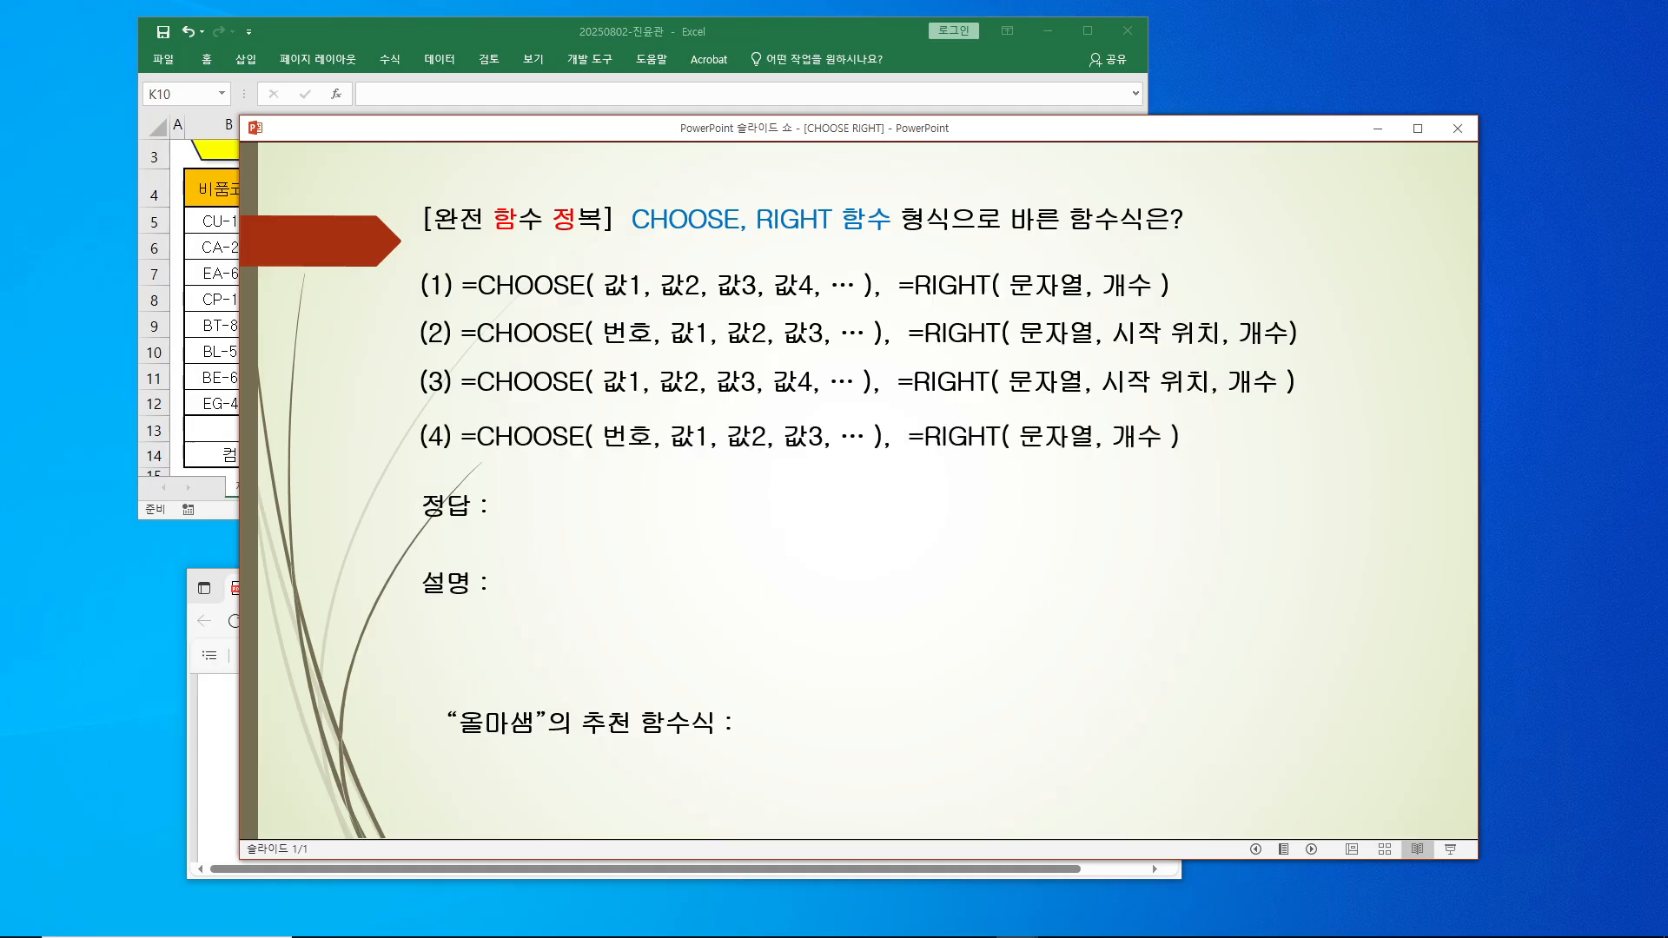
# - Reveal the quiz's answer, explanation and recommended CHOOSE and RIGHT formulas, and minimise the slideshow
pyautogui.press('Return')
pyautogui.press('Return')
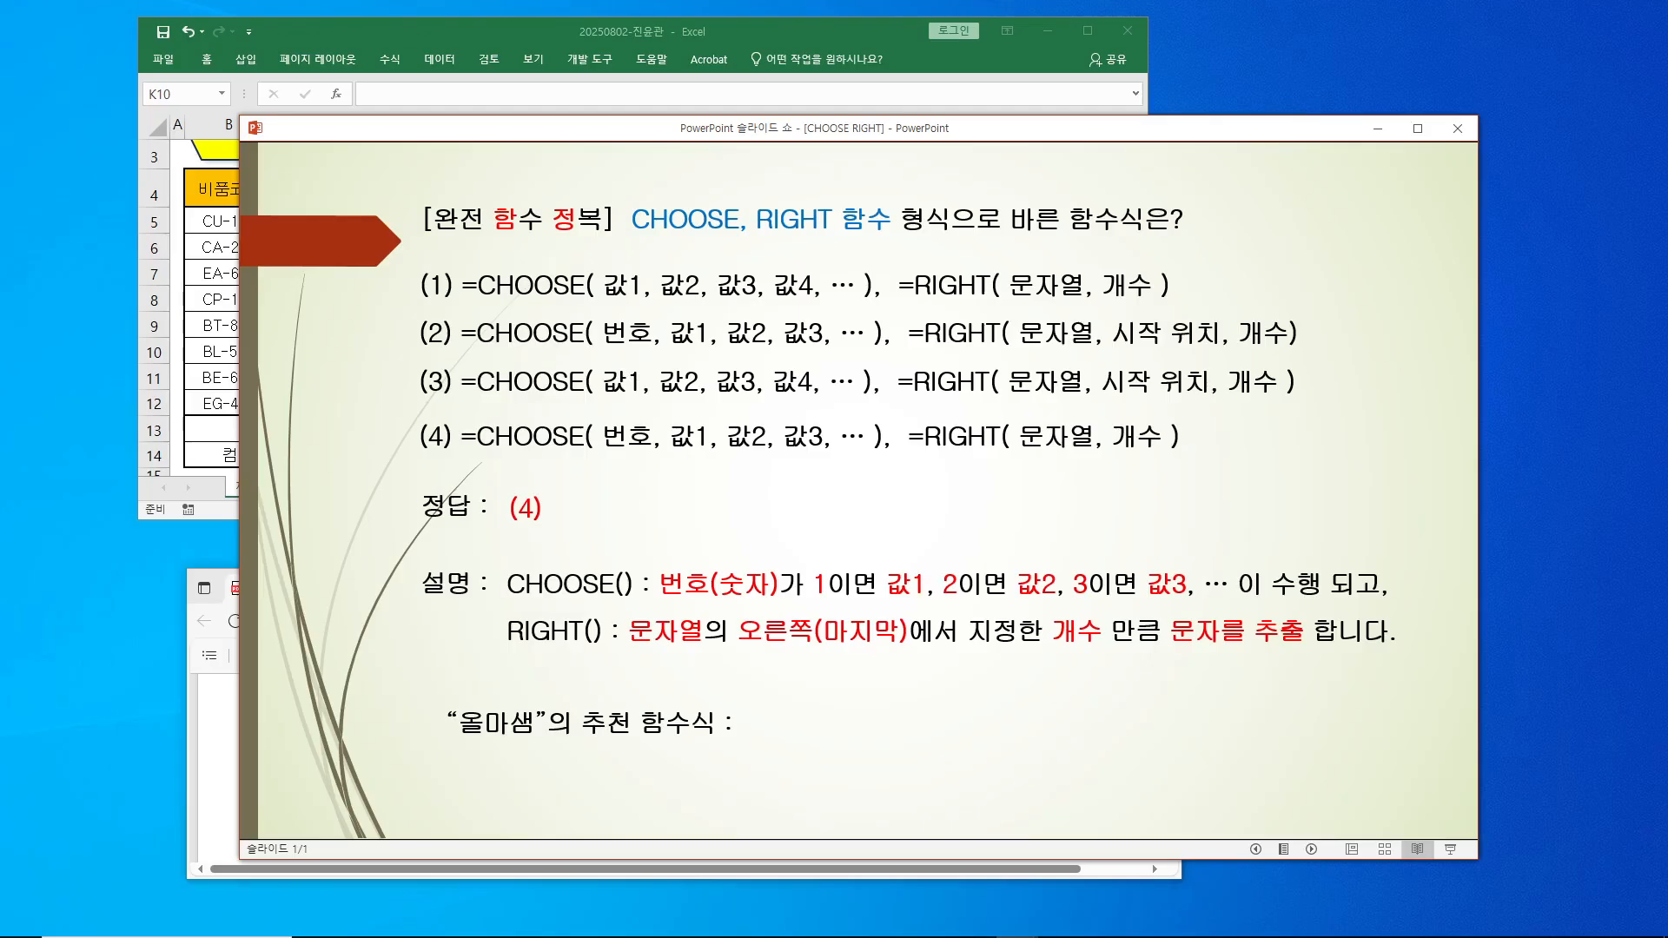
pyautogui.press('Return')
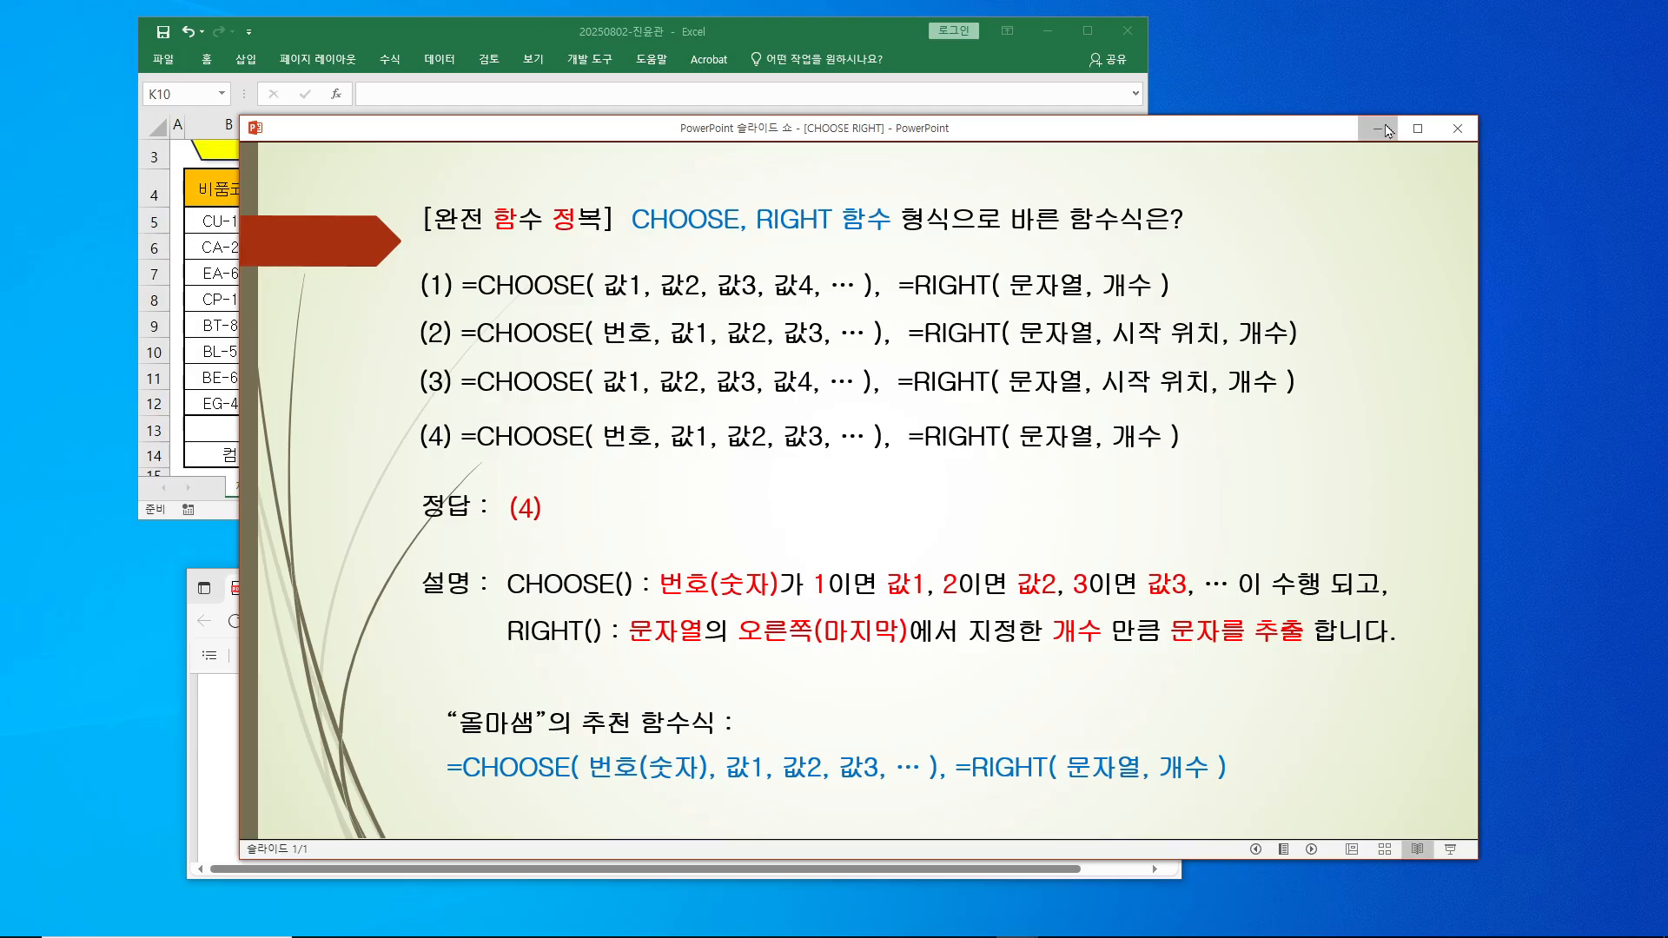
pyautogui.click(1377, 127)
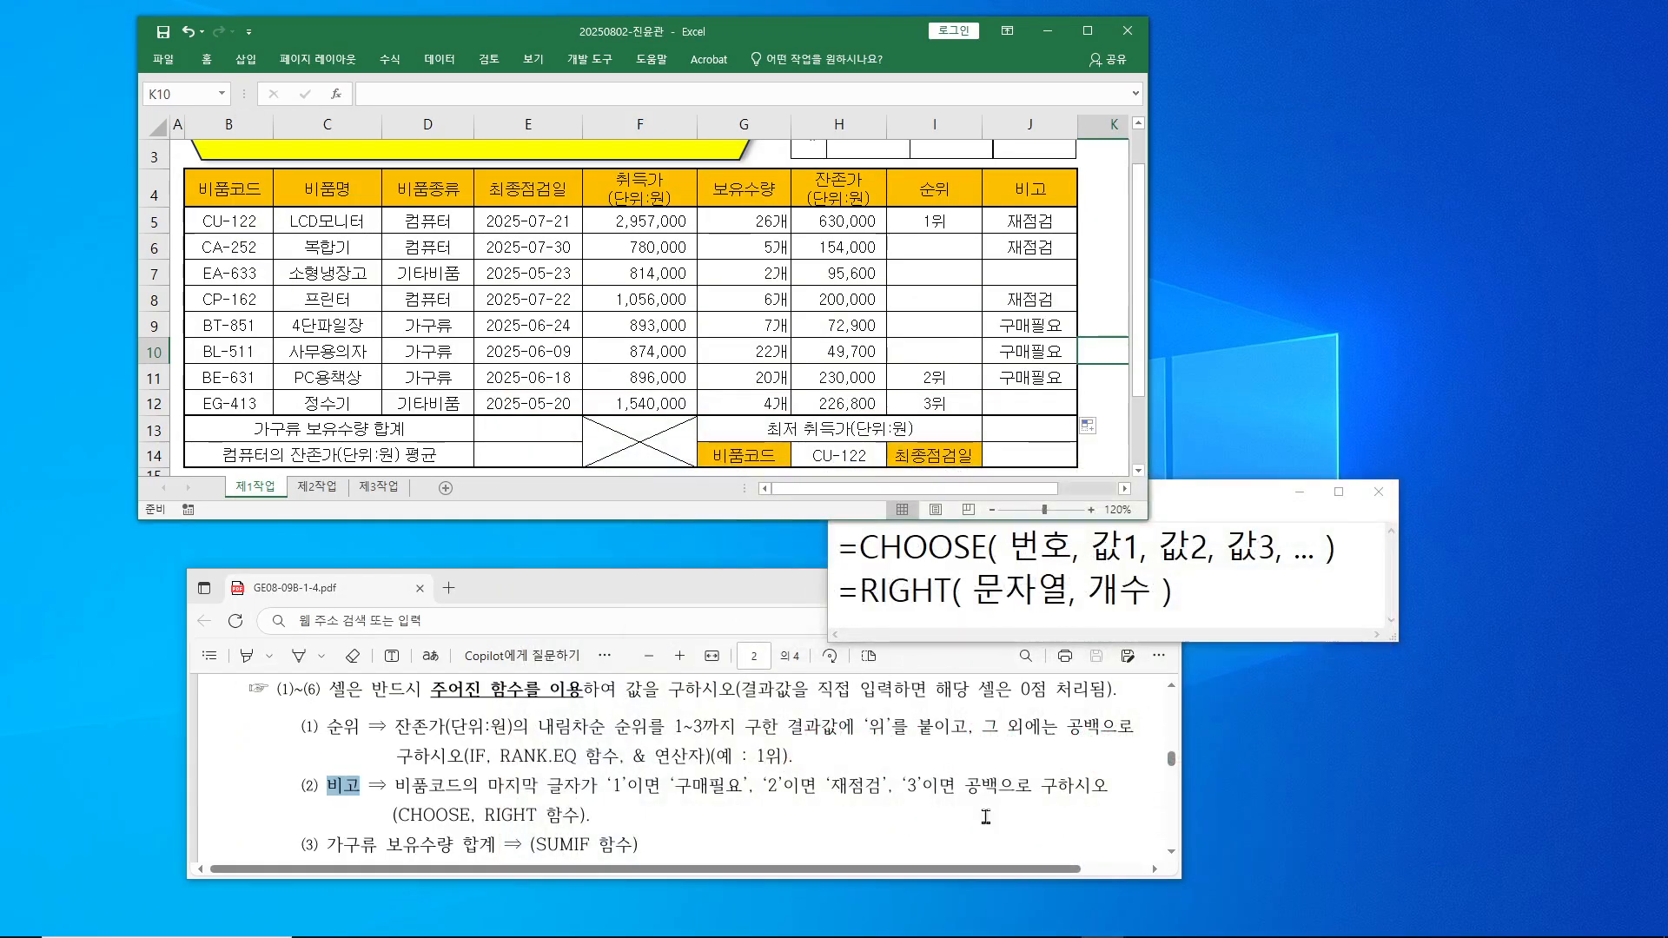
# - Highlight task (3), 가구류 보유수량 합계 ⇒ (SUMIF 함수), in the PDF and minimise the CHOOSE/RIGHT syntax note
pyautogui.scroll(-3, 636, 814)
pyautogui.scroll(2, 638, 812)
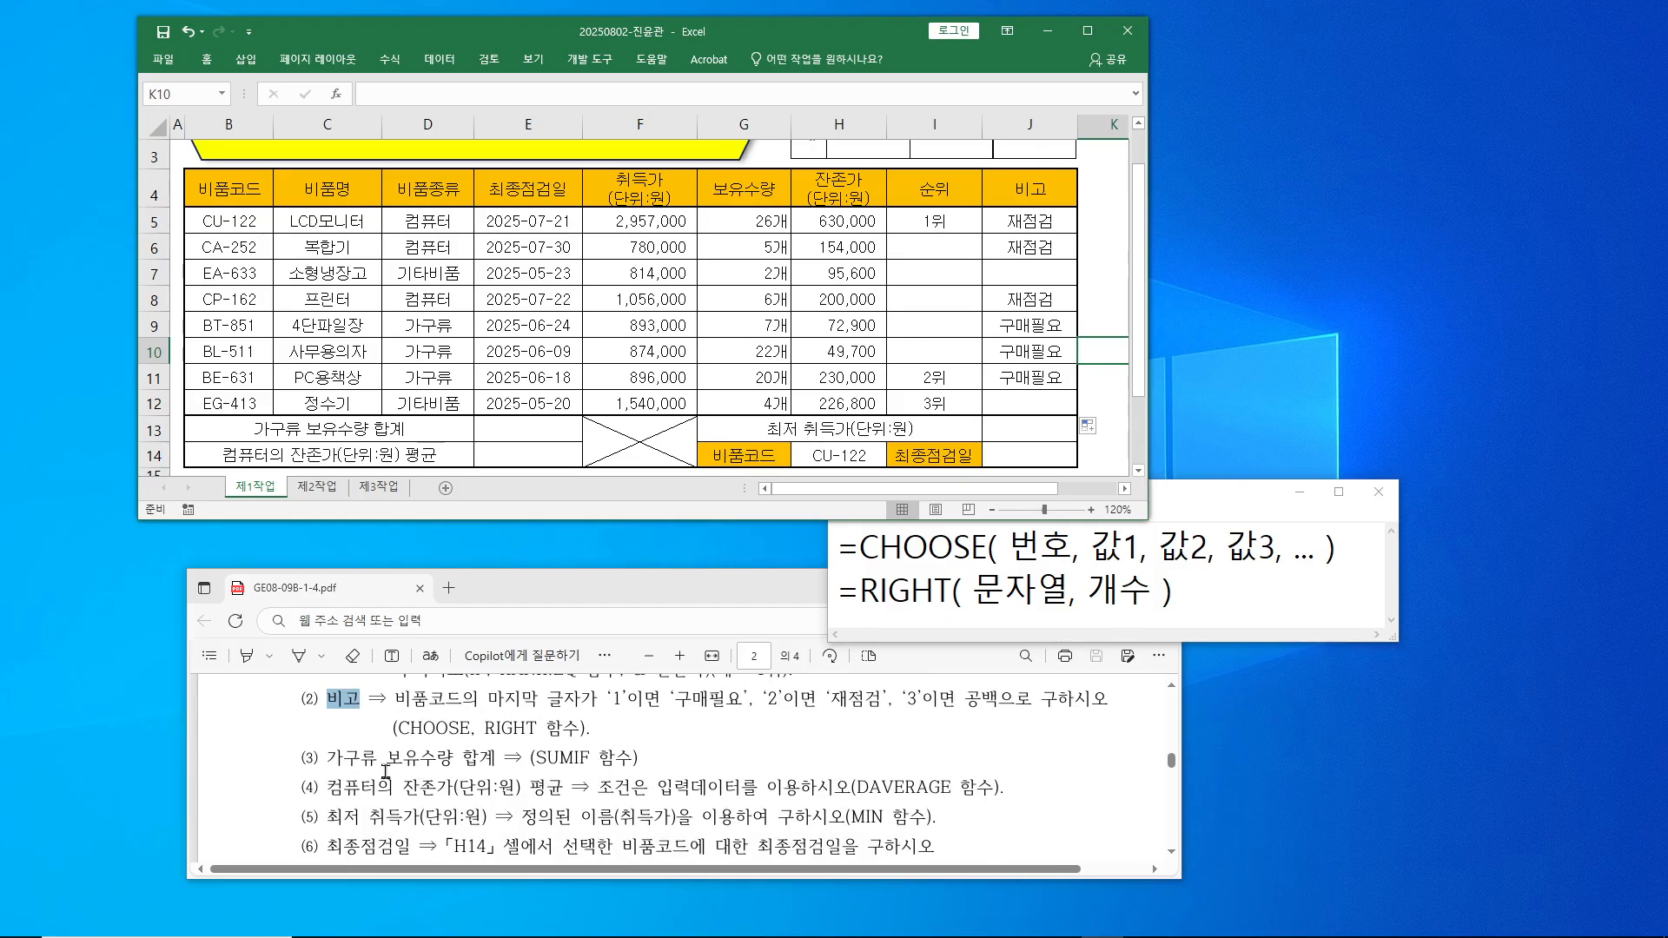
pyautogui.moveTo(330, 759); pyautogui.dragTo(640, 768)
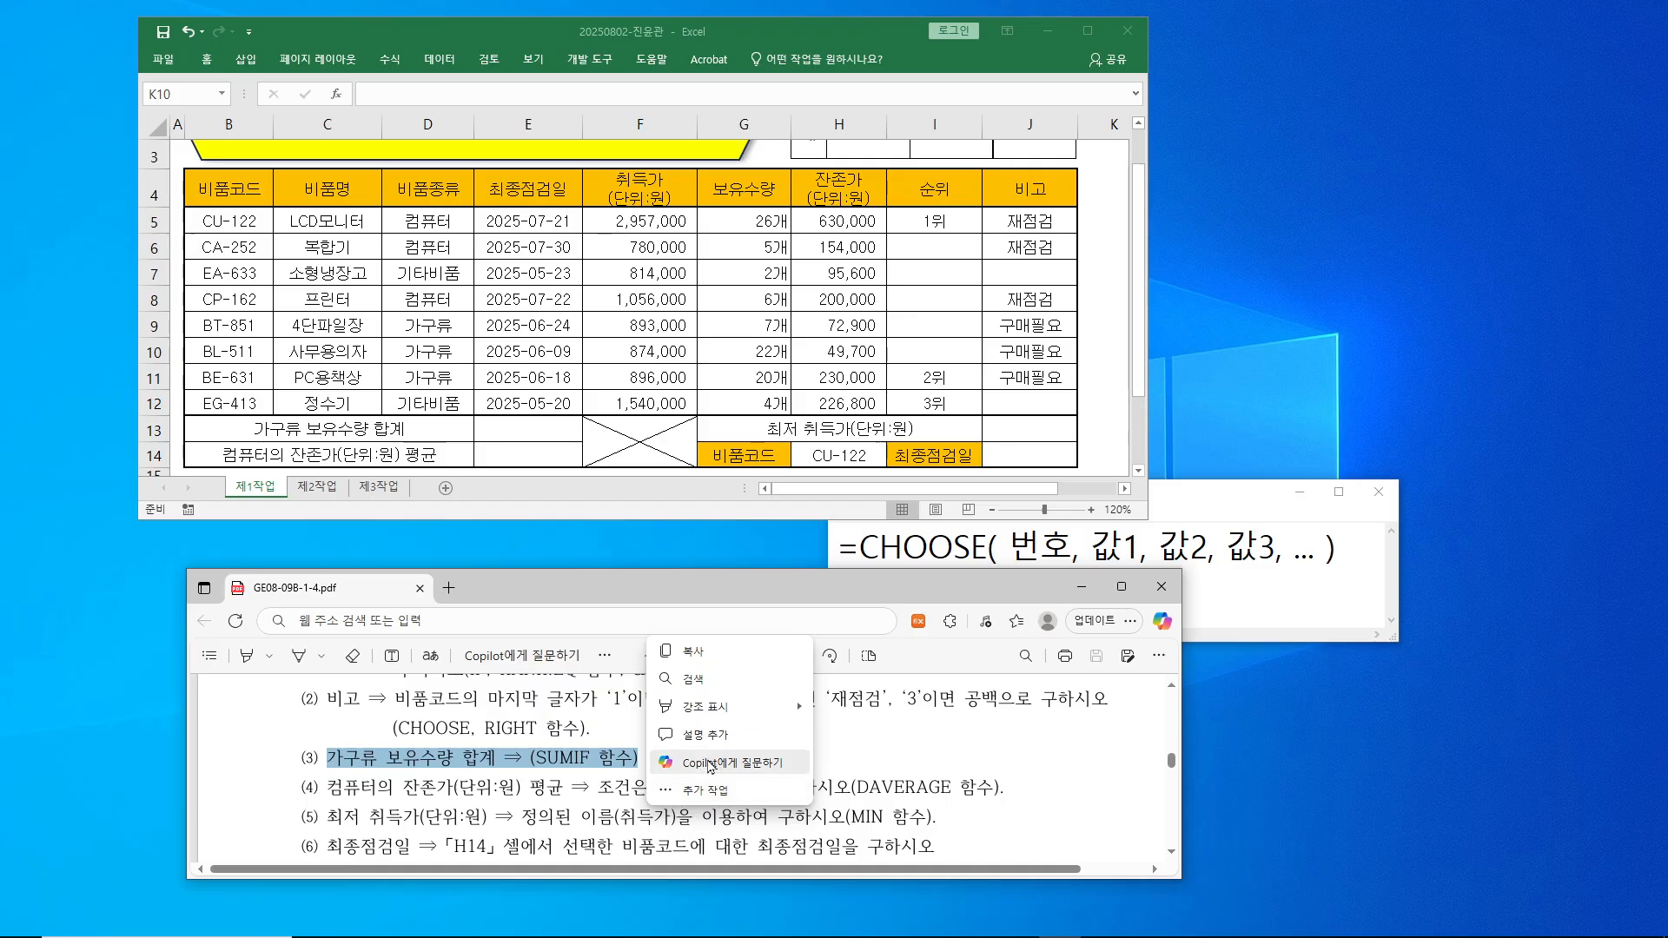
pyautogui.click(1299, 491)
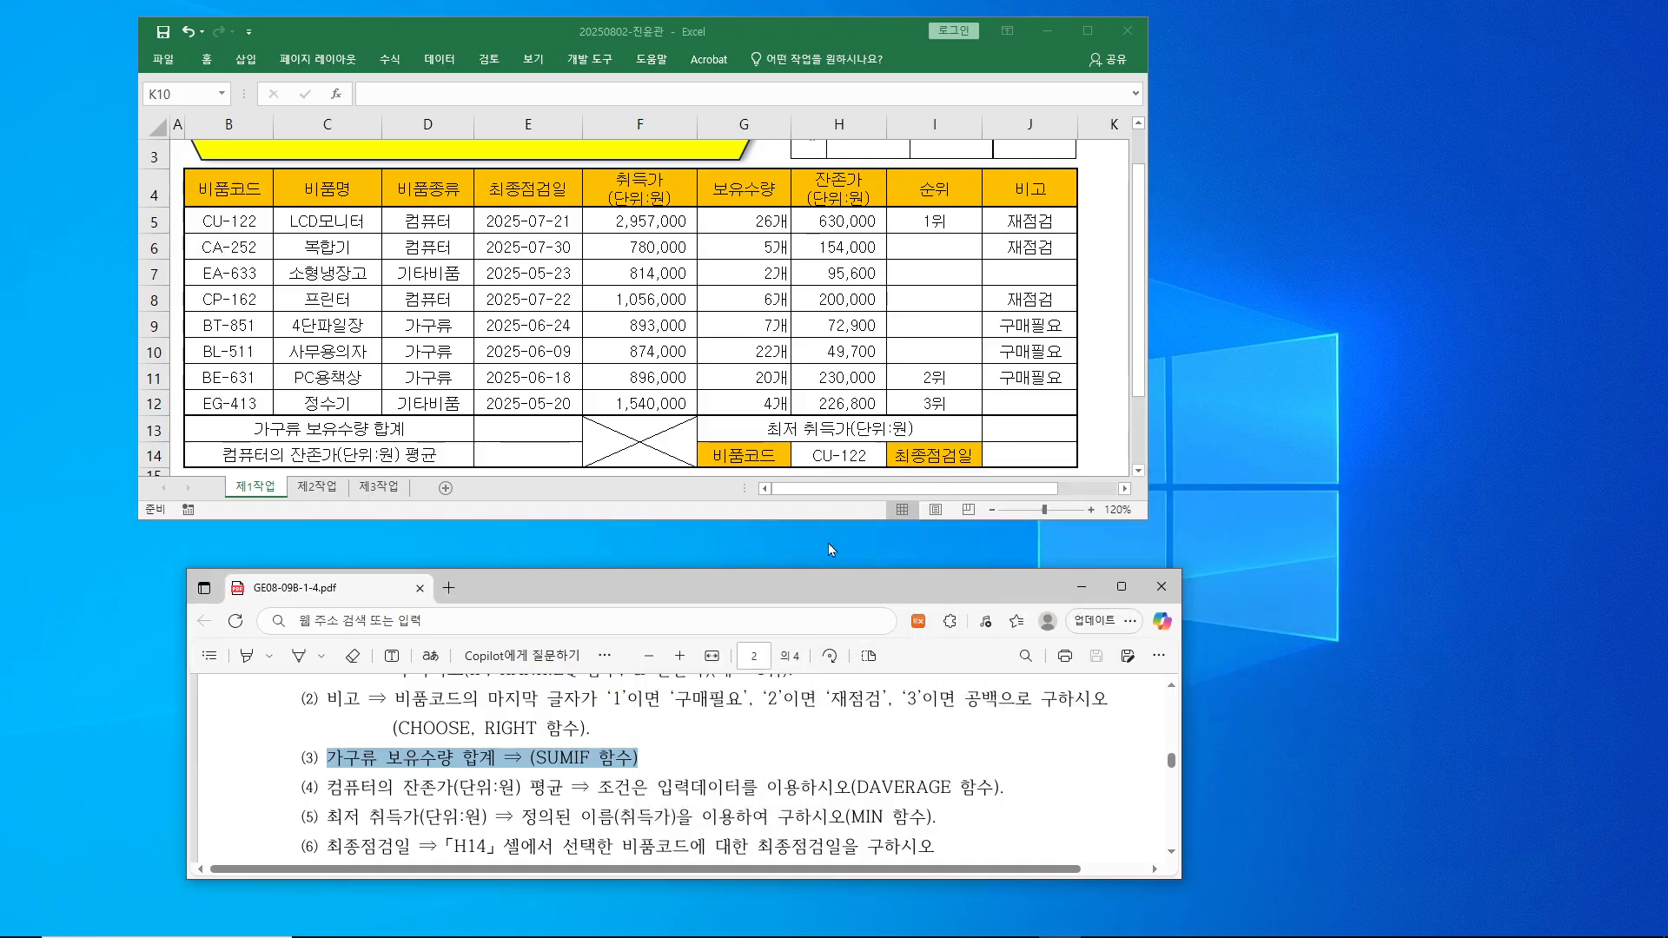
# - Start a SUMIF function in cell E13 and open its function arguments dialog
pyautogui.click(541, 431)
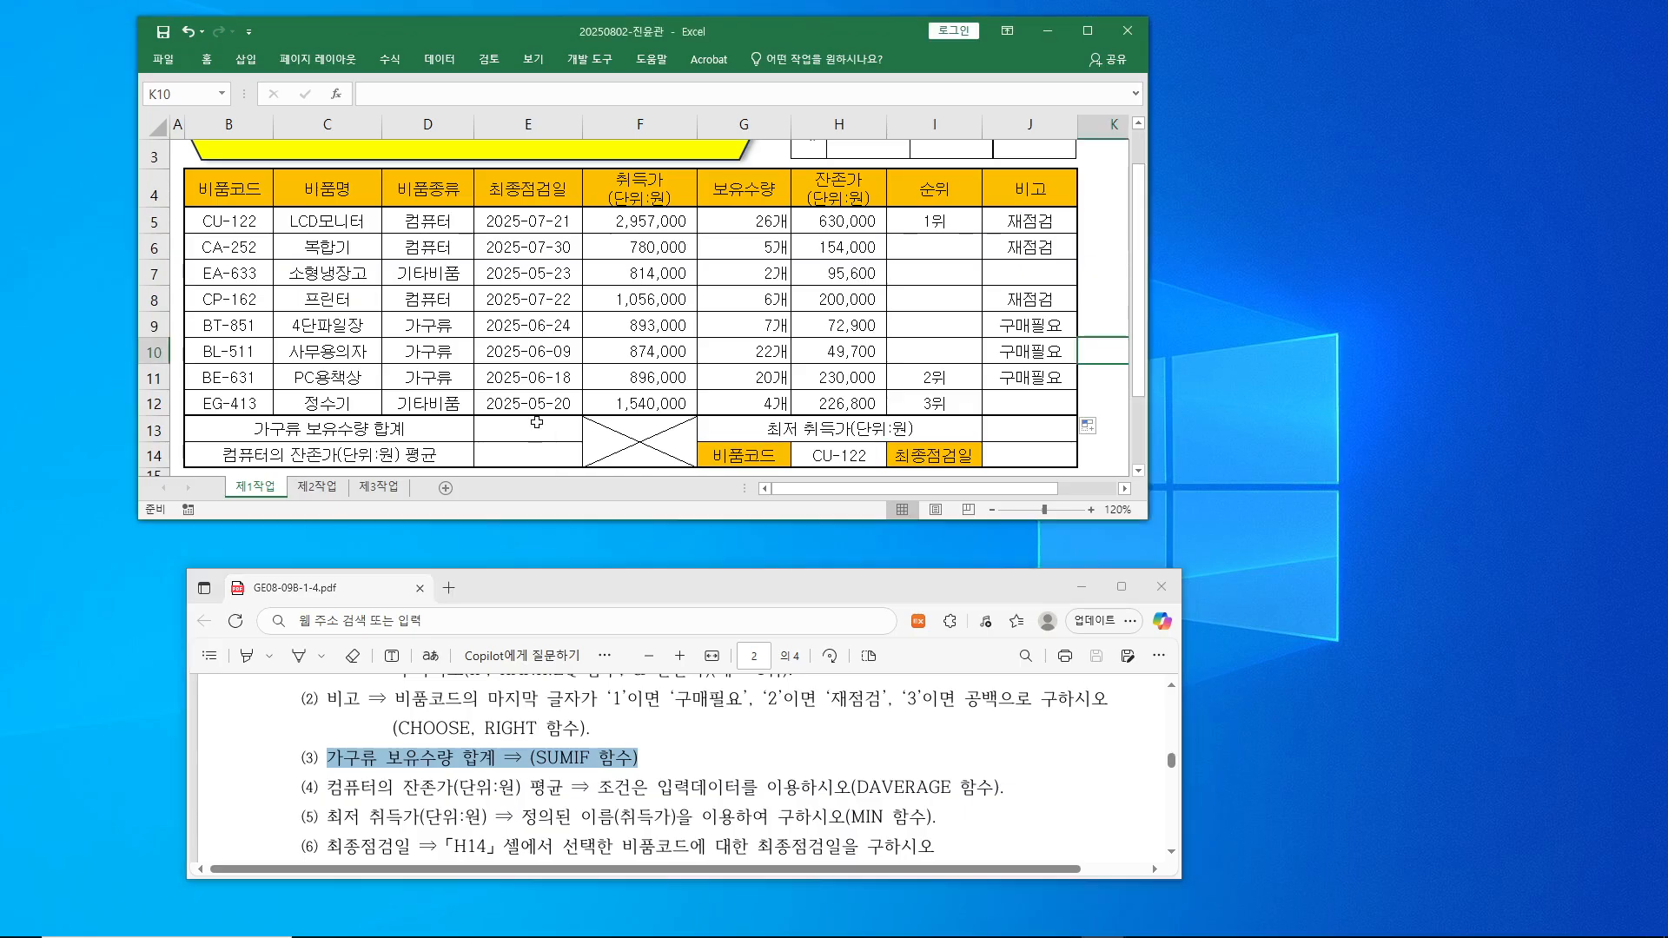
pyautogui.click(432, 97)
pyautogui.write('=ㄴ')
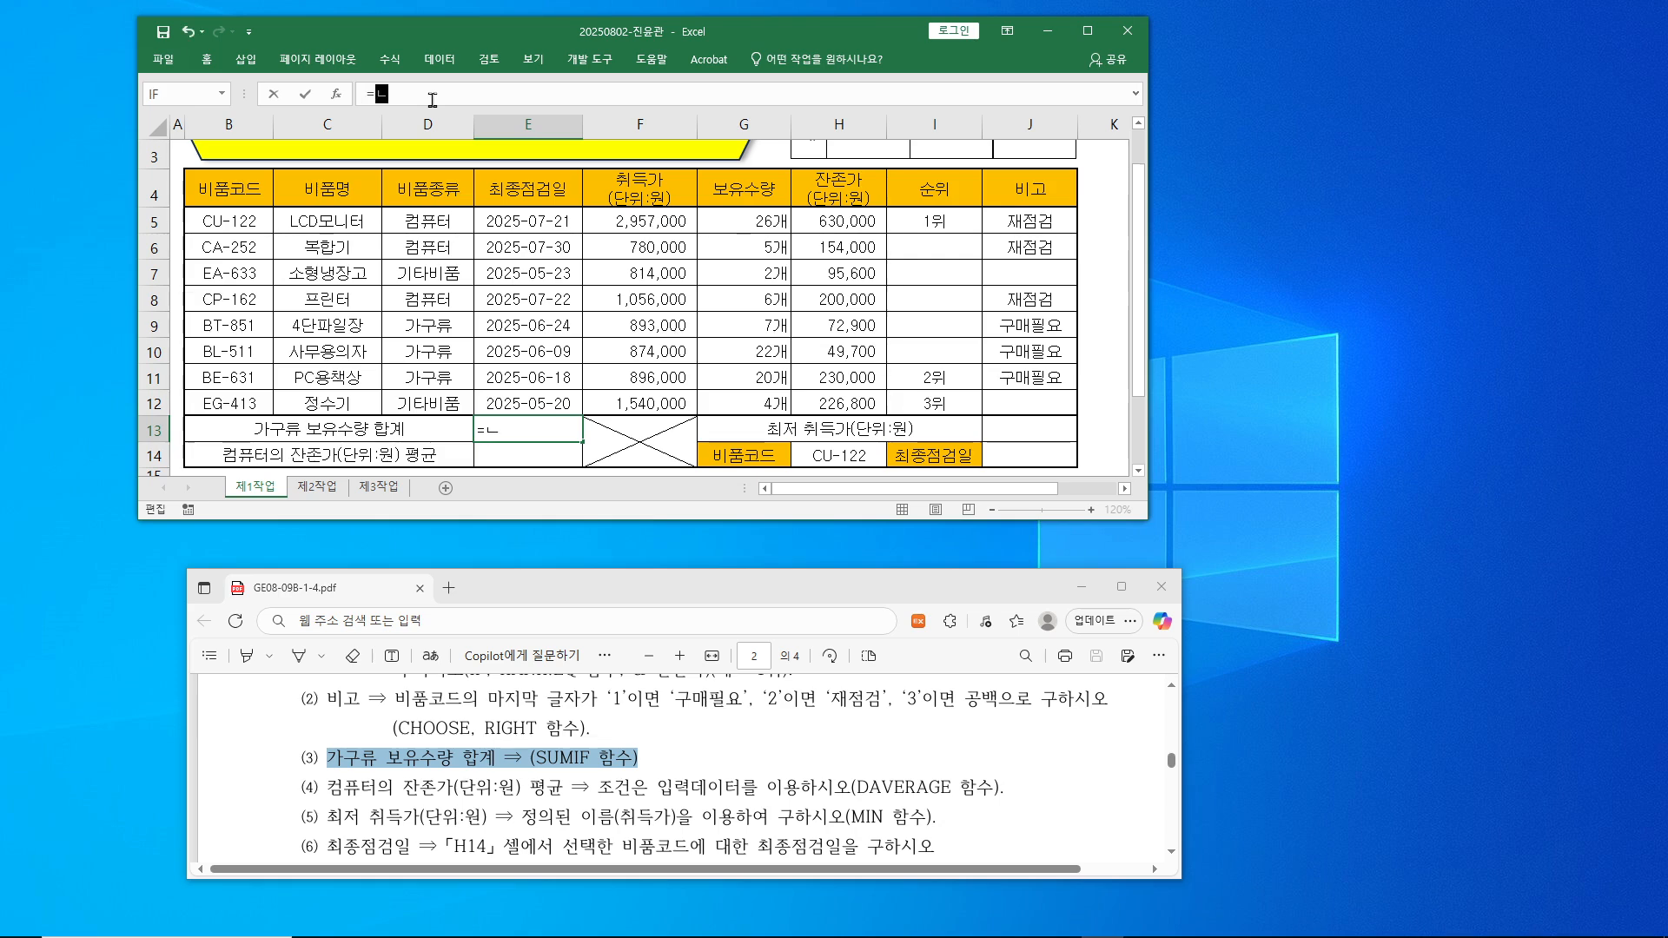
pyautogui.press('BackSpace')
pyautogui.write('sum')
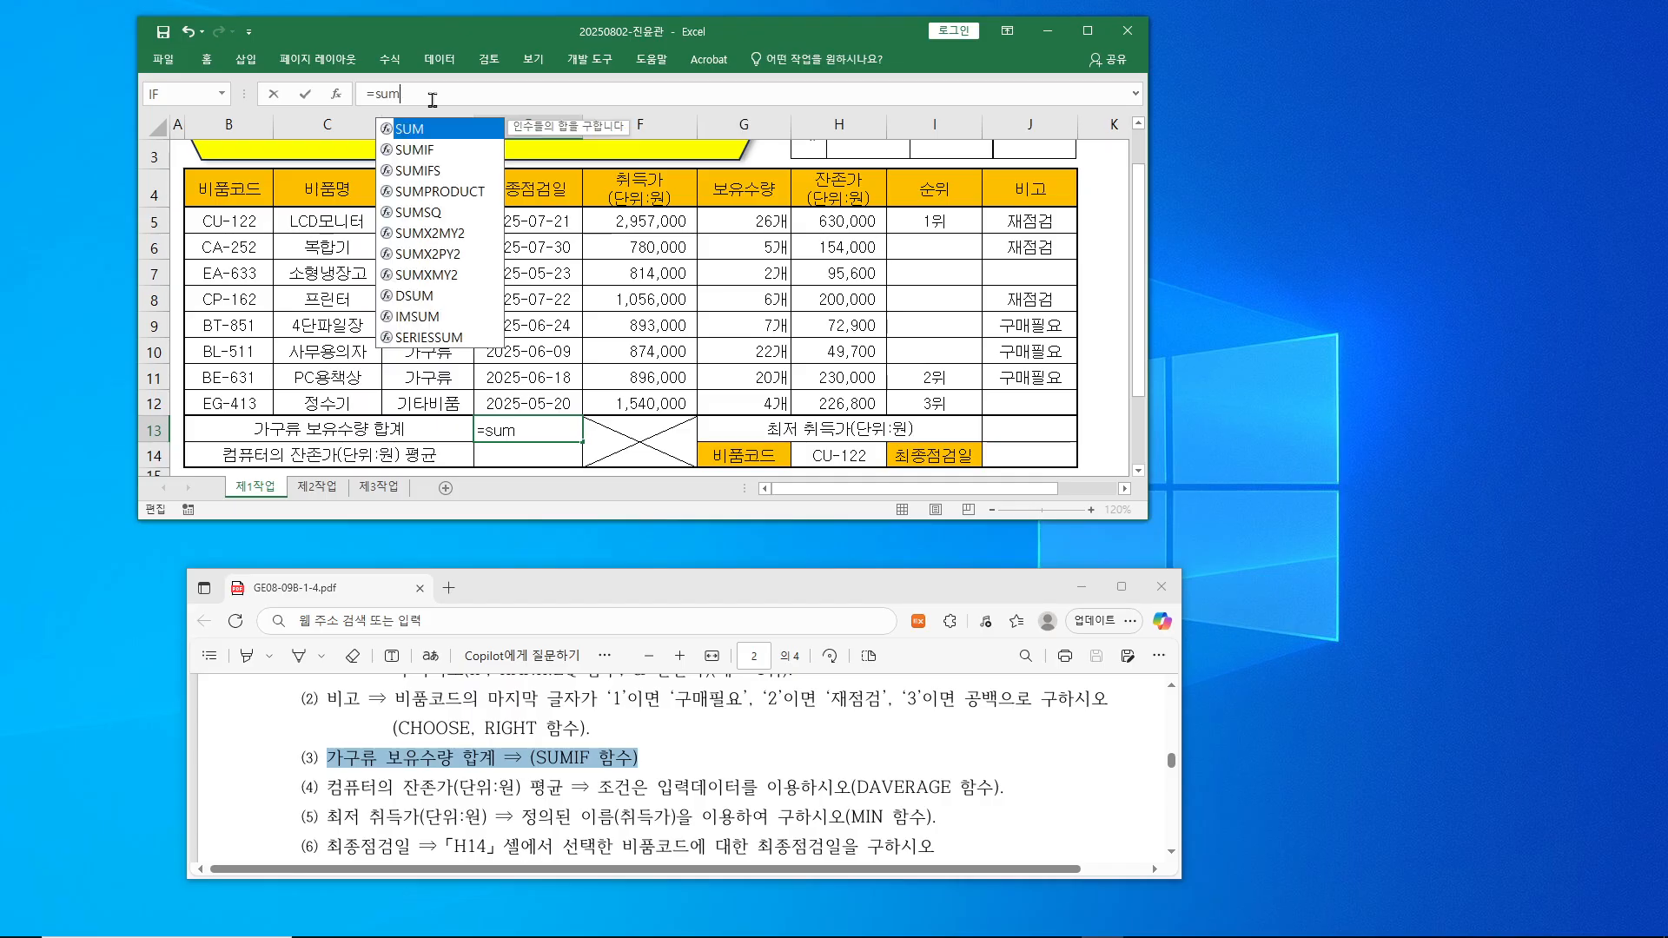
pyautogui.write('if')
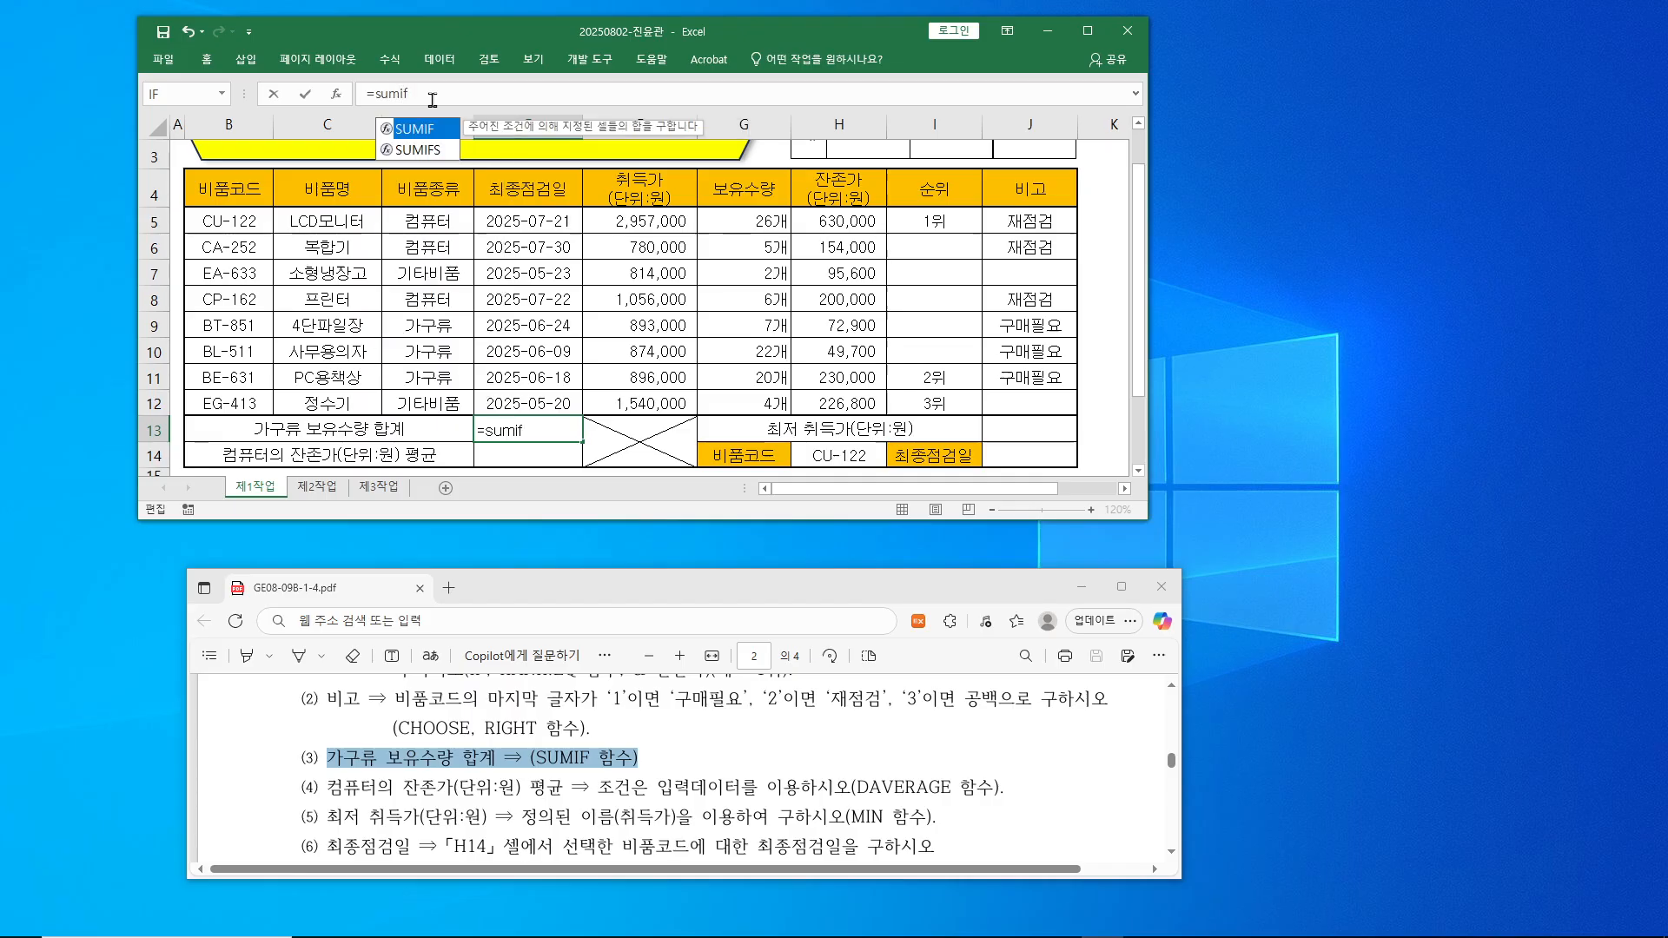
pyautogui.write('(')
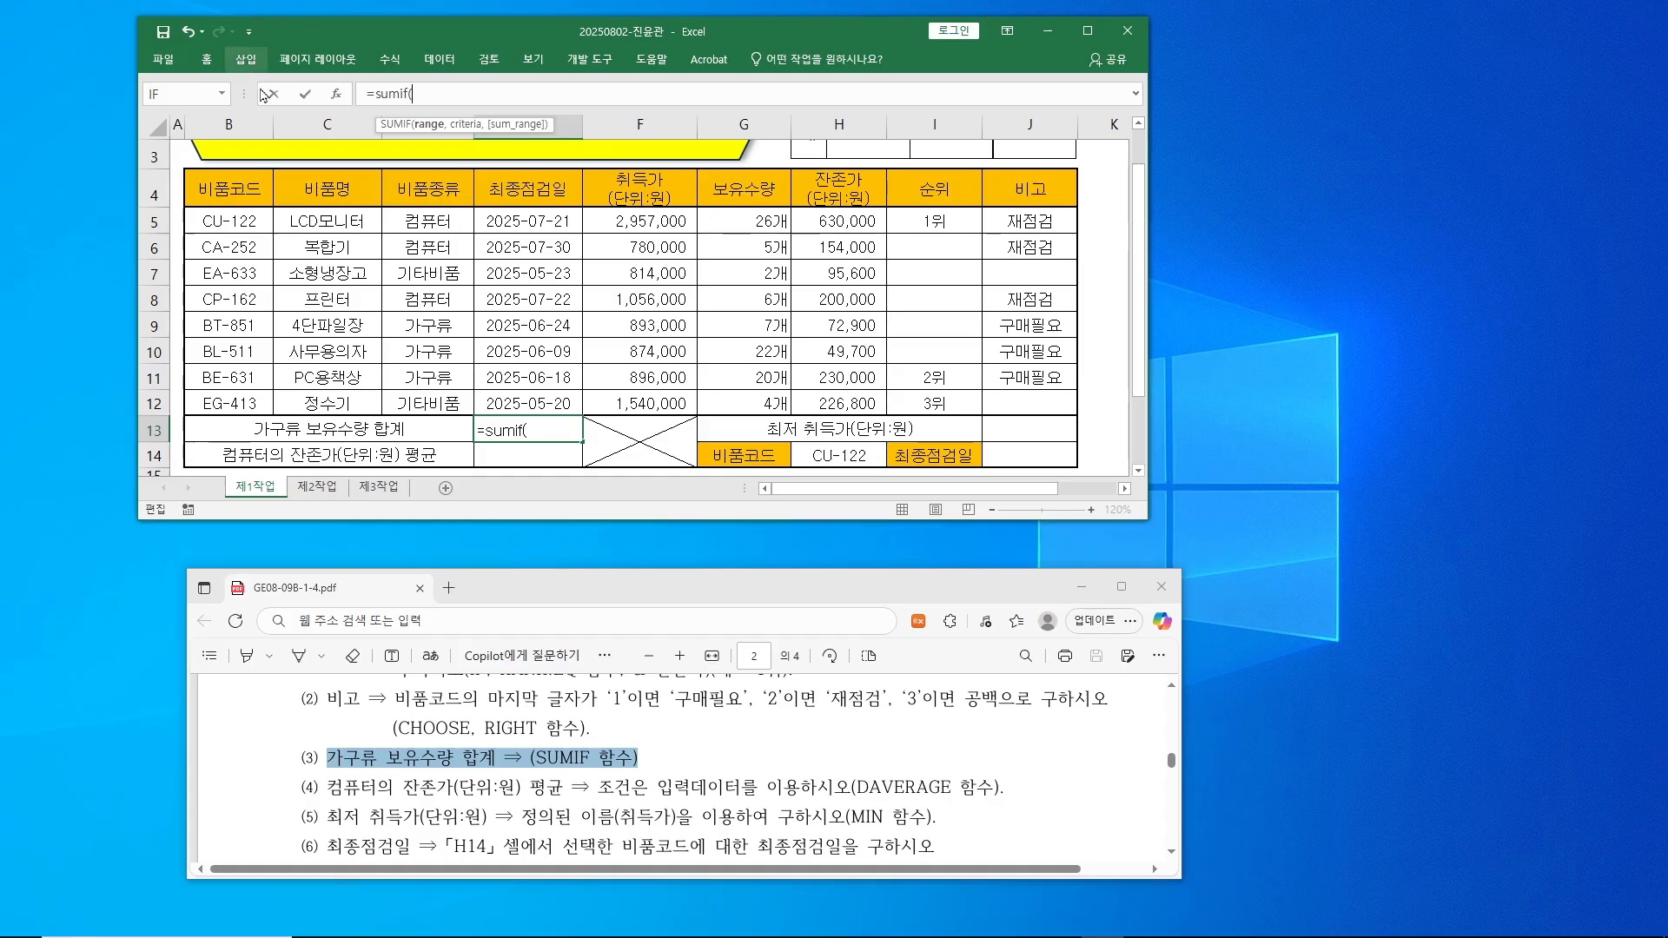
pyautogui.click(336, 93)
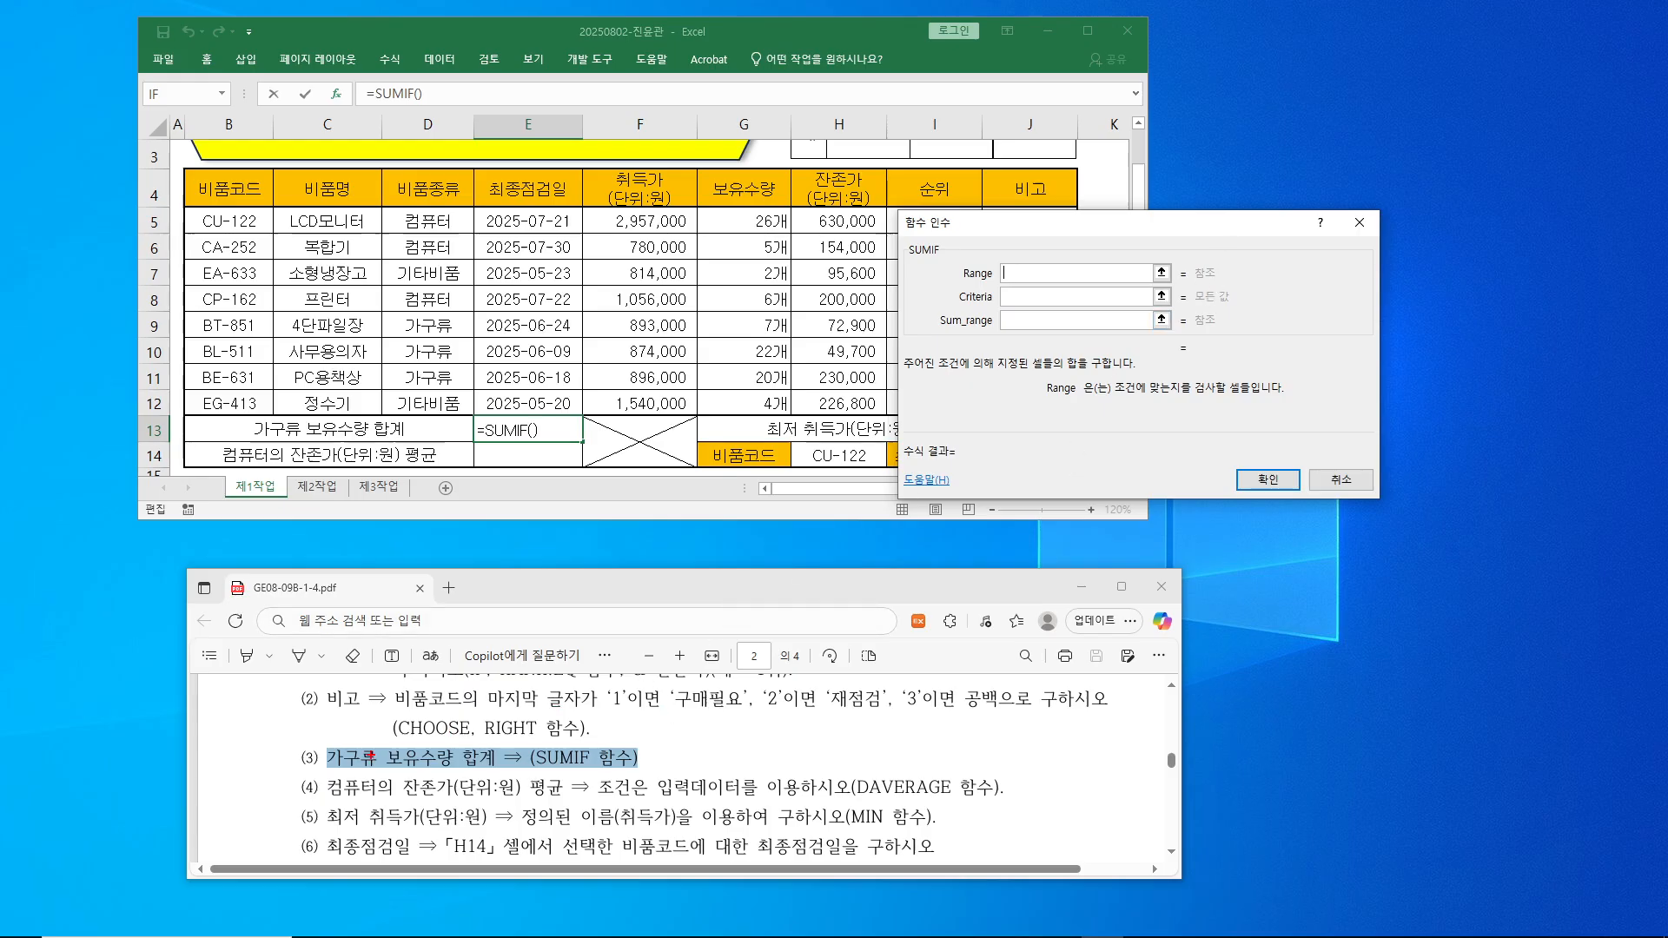
pyautogui.moveTo(328, 740); pyautogui.dragTo(375, 772)
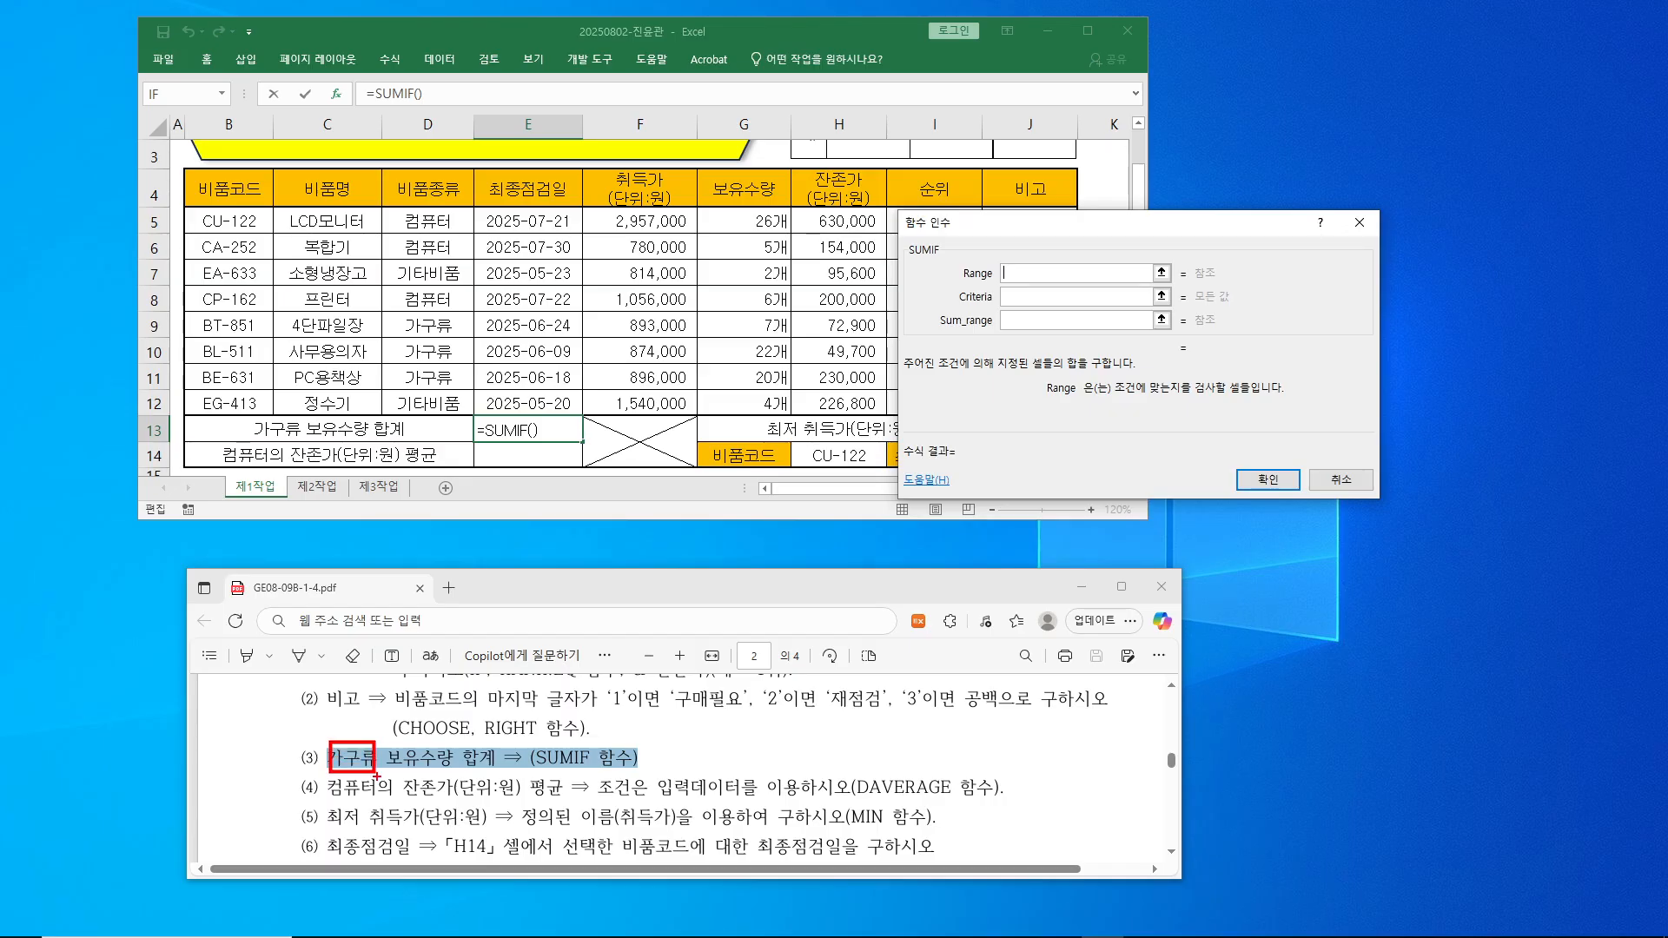
pyautogui.moveTo(402, 316); pyautogui.dragTo(456, 342)
pyautogui.moveTo(415, 177); pyautogui.dragTo(466, 154)
pyautogui.moveTo(384, 211)
pyautogui.mouseDown()
pyautogui.moveTo(450, 245)
pyautogui.moveTo(474, 413)
pyautogui.mouseUp()
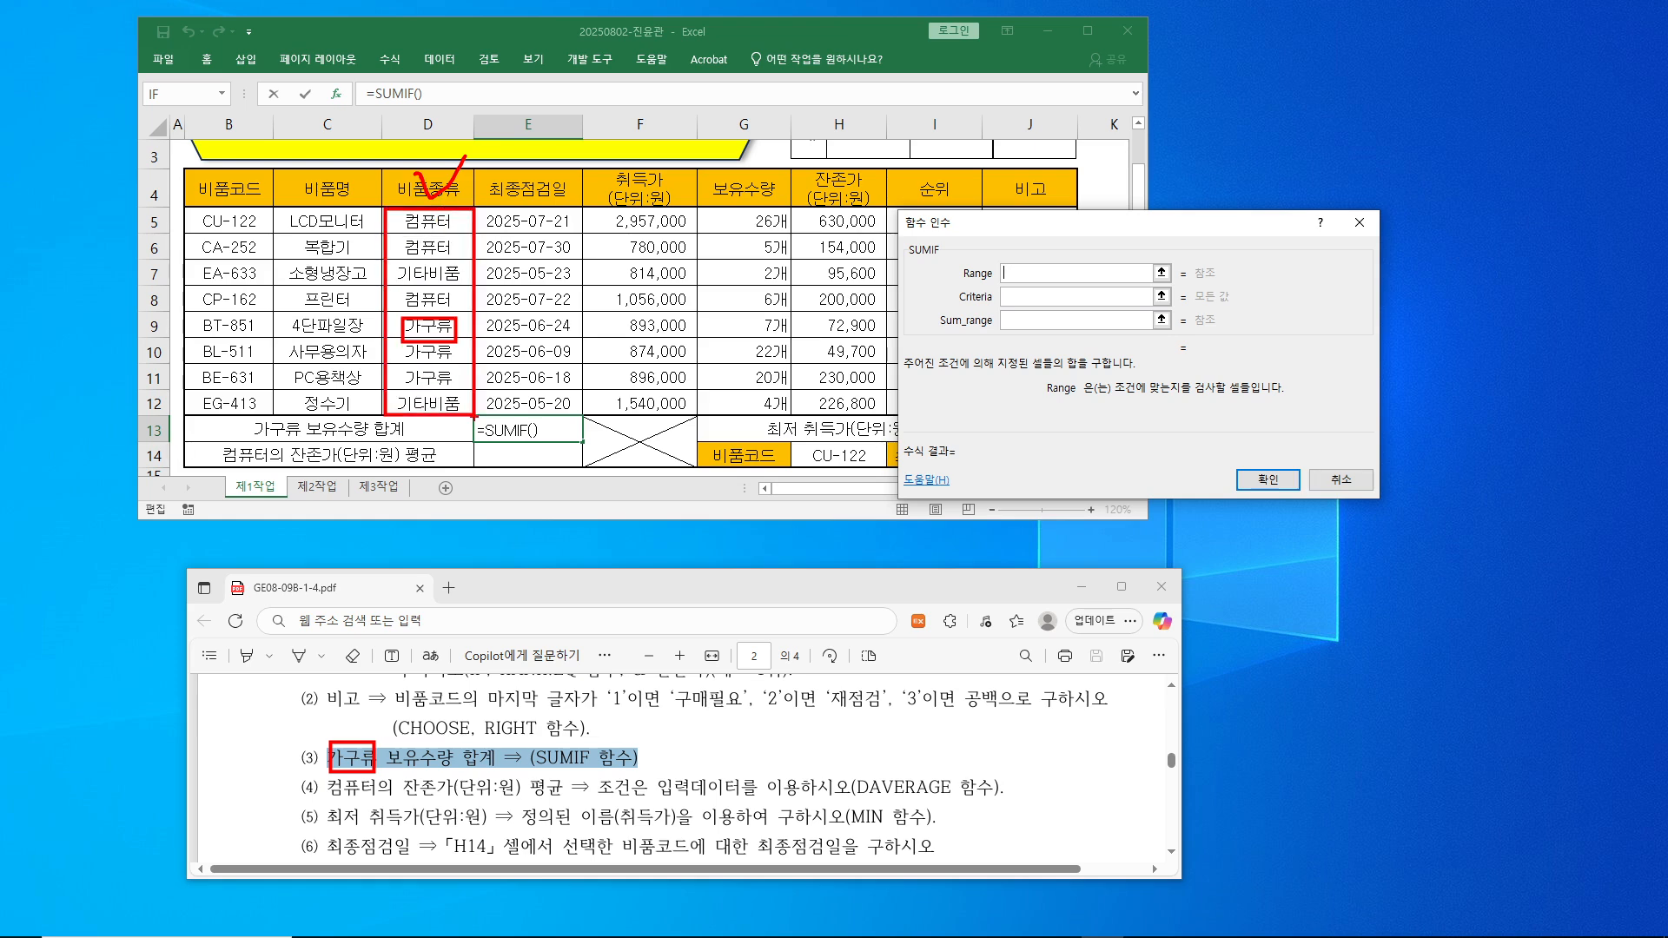
pyautogui.moveTo(1004, 247)
pyautogui.mouseDown()
pyautogui.moveTo(1012, 283)
pyautogui.moveTo(1054, 259)
pyautogui.mouseUp()
pyautogui.press('Escape')
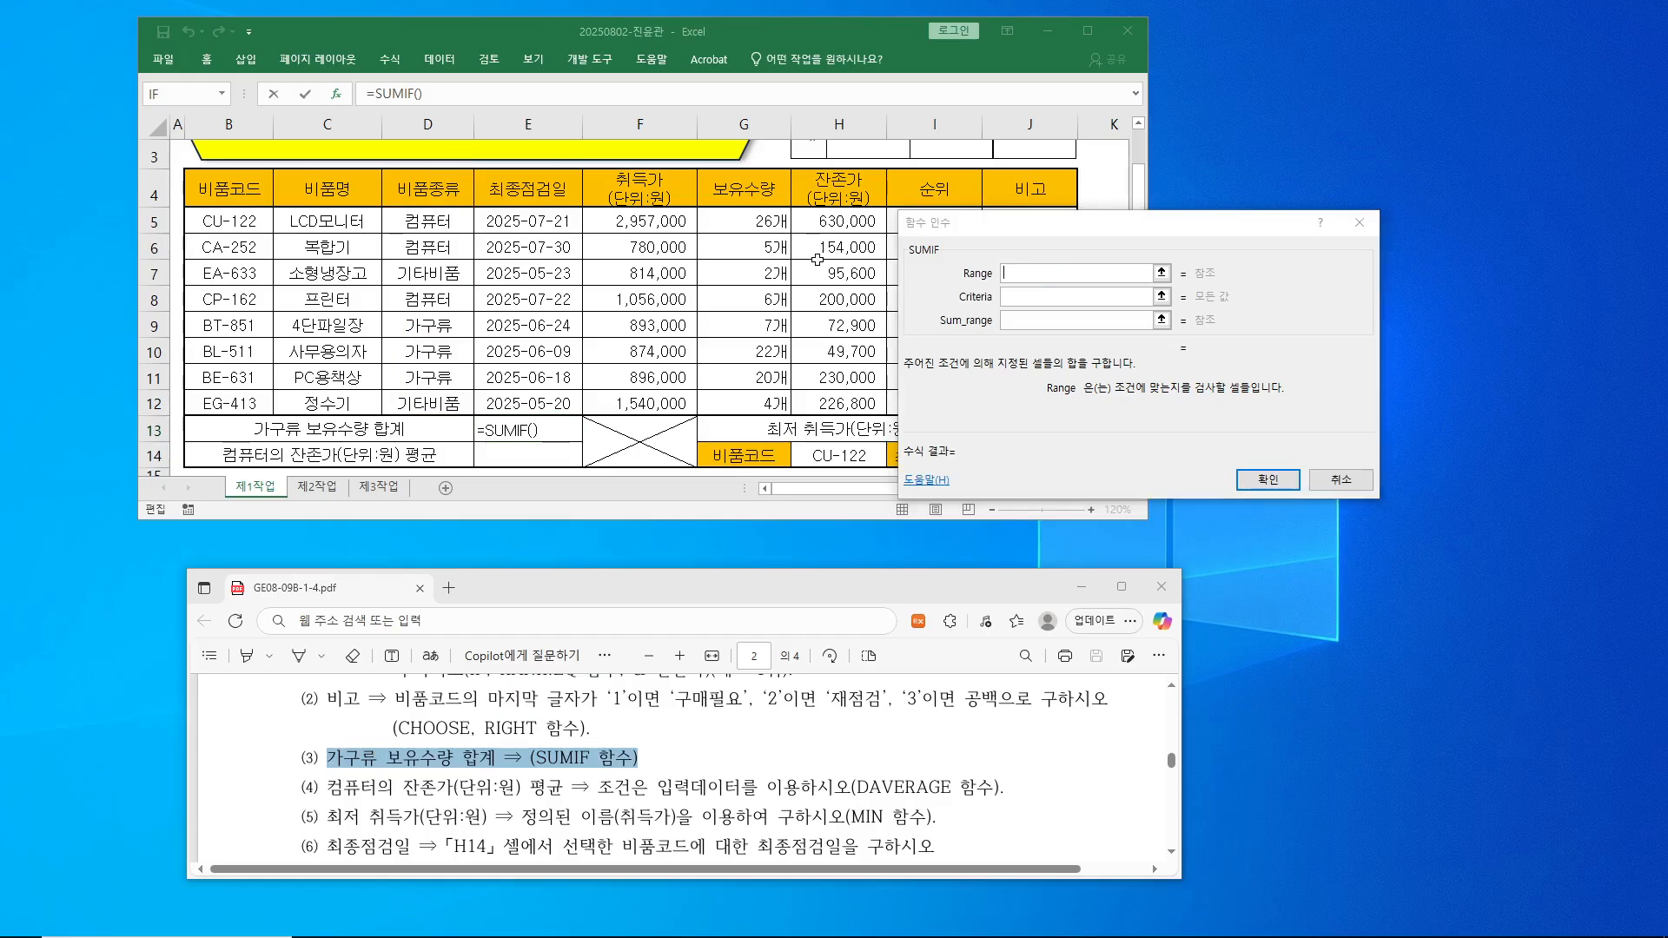
# - Set SUMIF's Range to D5:D12, Criteria to "가구류" and Sum_range to G5:G12
pyautogui.moveTo(445, 224); pyautogui.dragTo(445, 404)
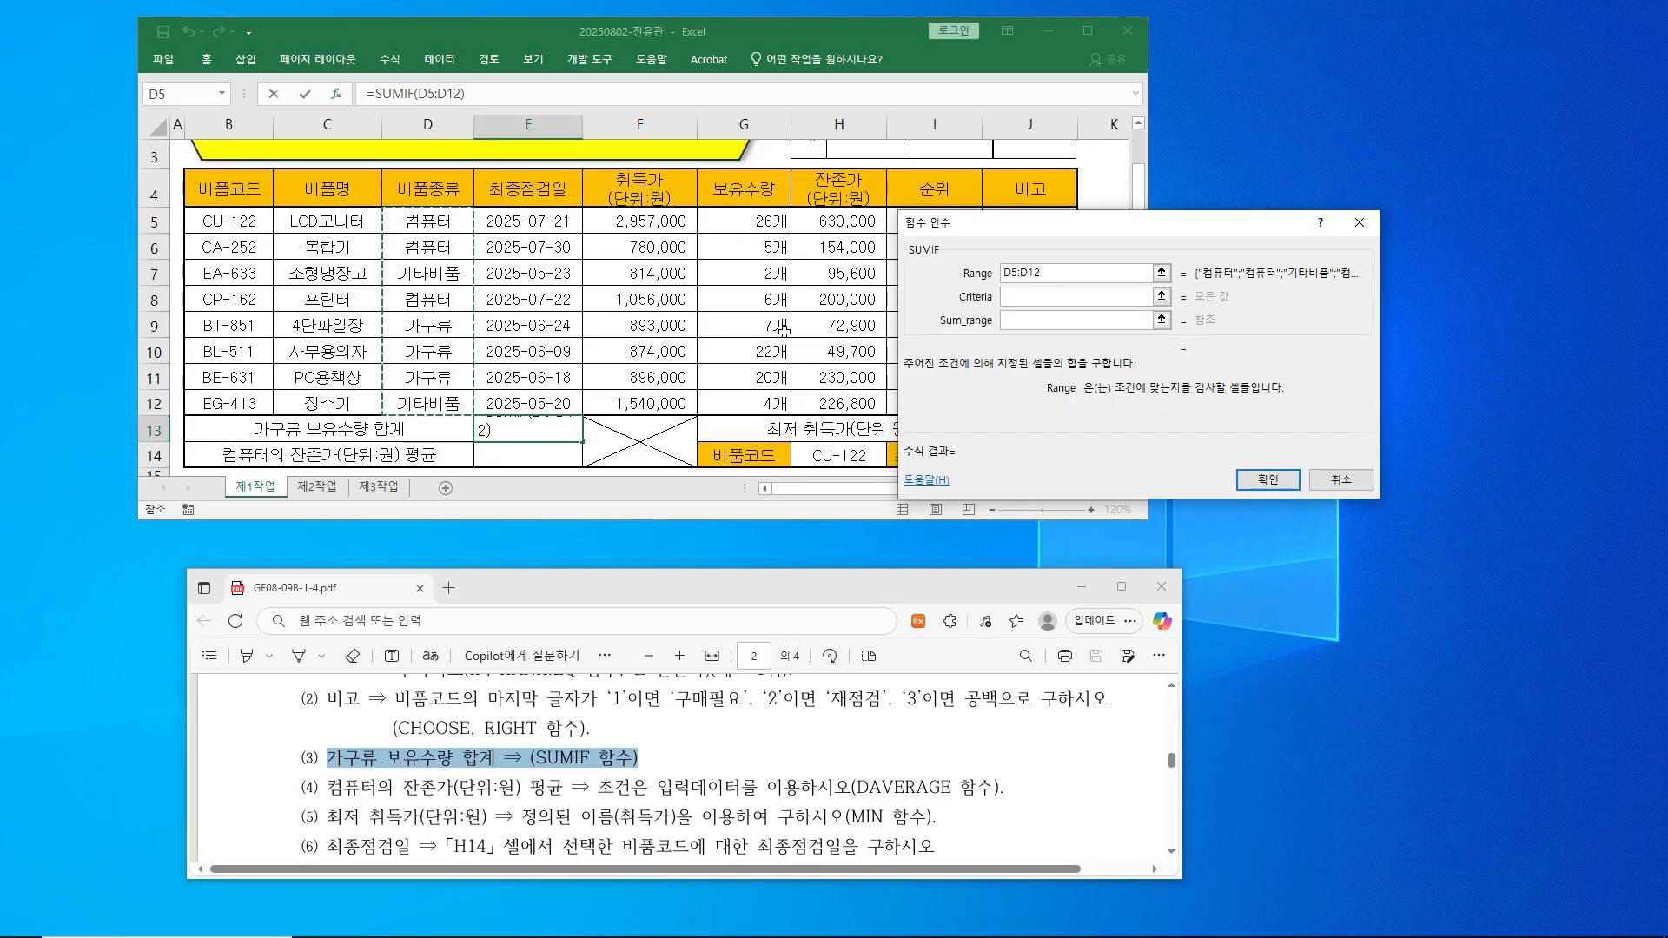
pyautogui.click(1025, 298)
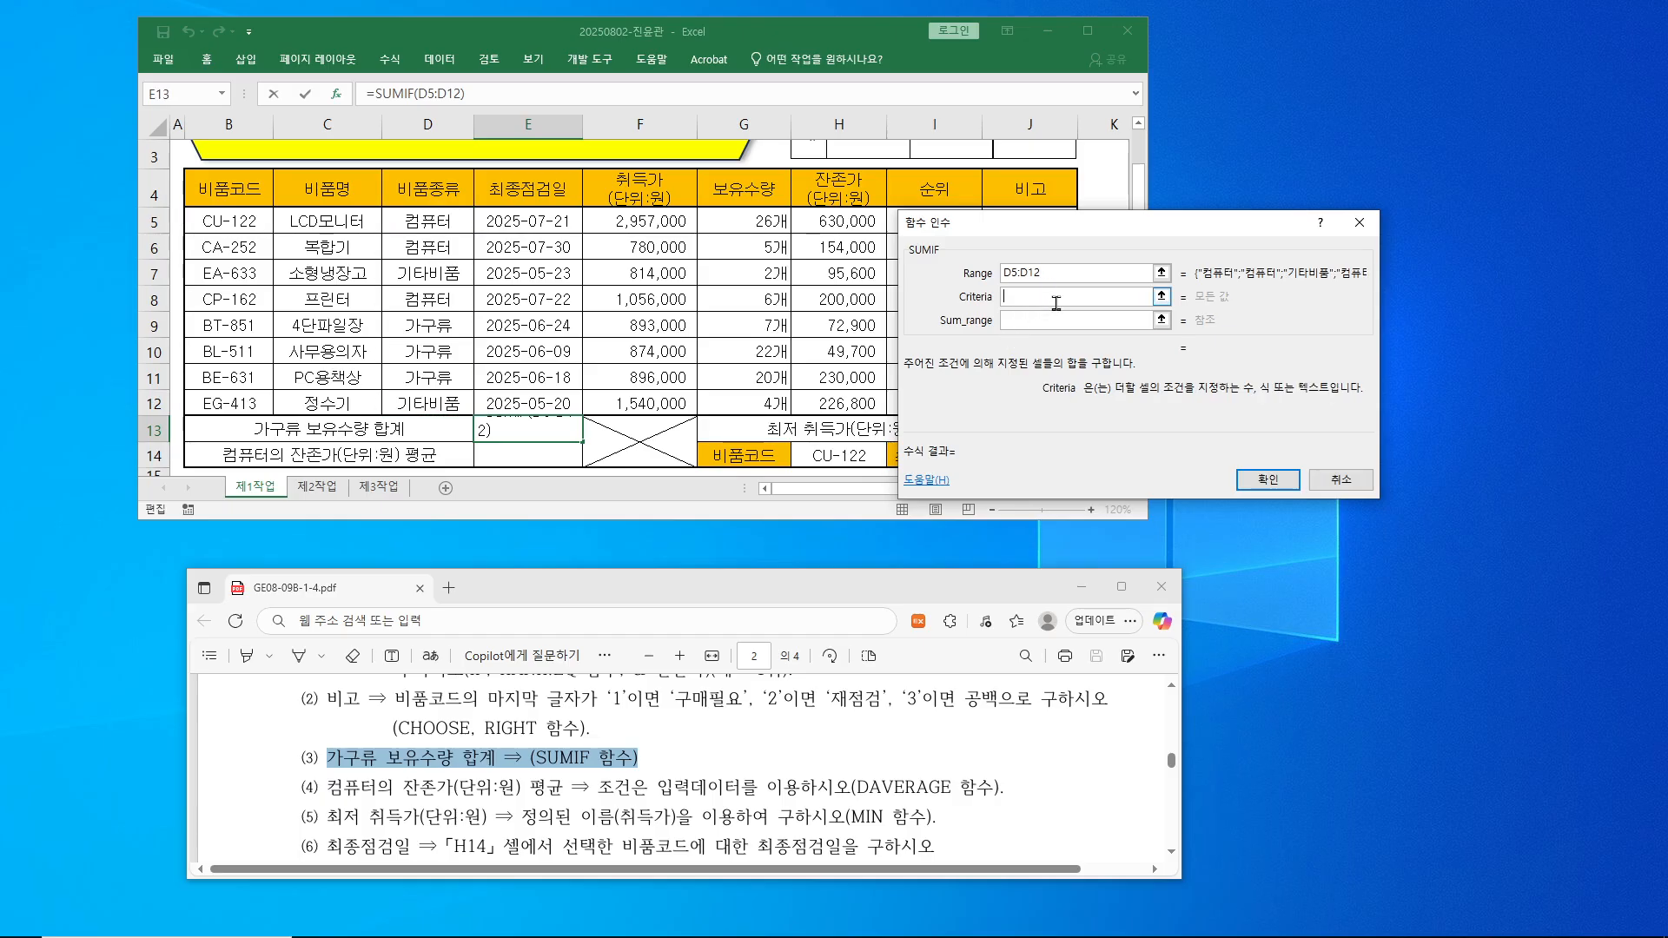
pyautogui.write('r')
pyautogui.press('BackSpace')
pyautogui.write('가구류')
pyautogui.press('Tab')
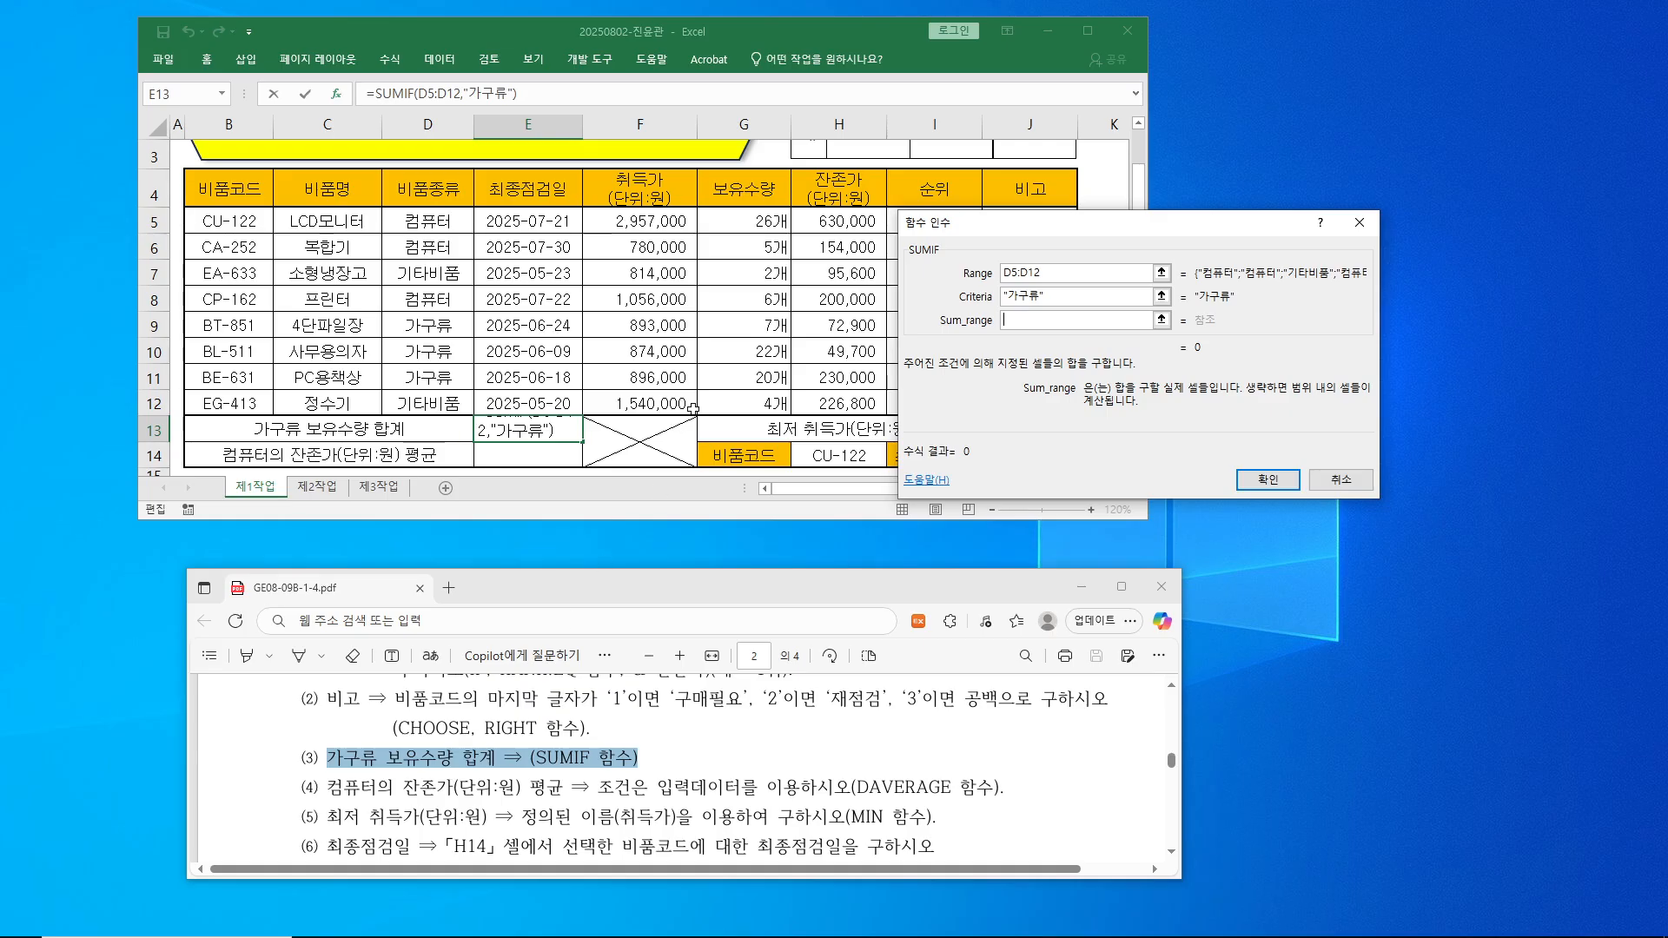
pyautogui.click(765, 231)
pyautogui.moveTo(766, 231); pyautogui.dragTo(777, 406)
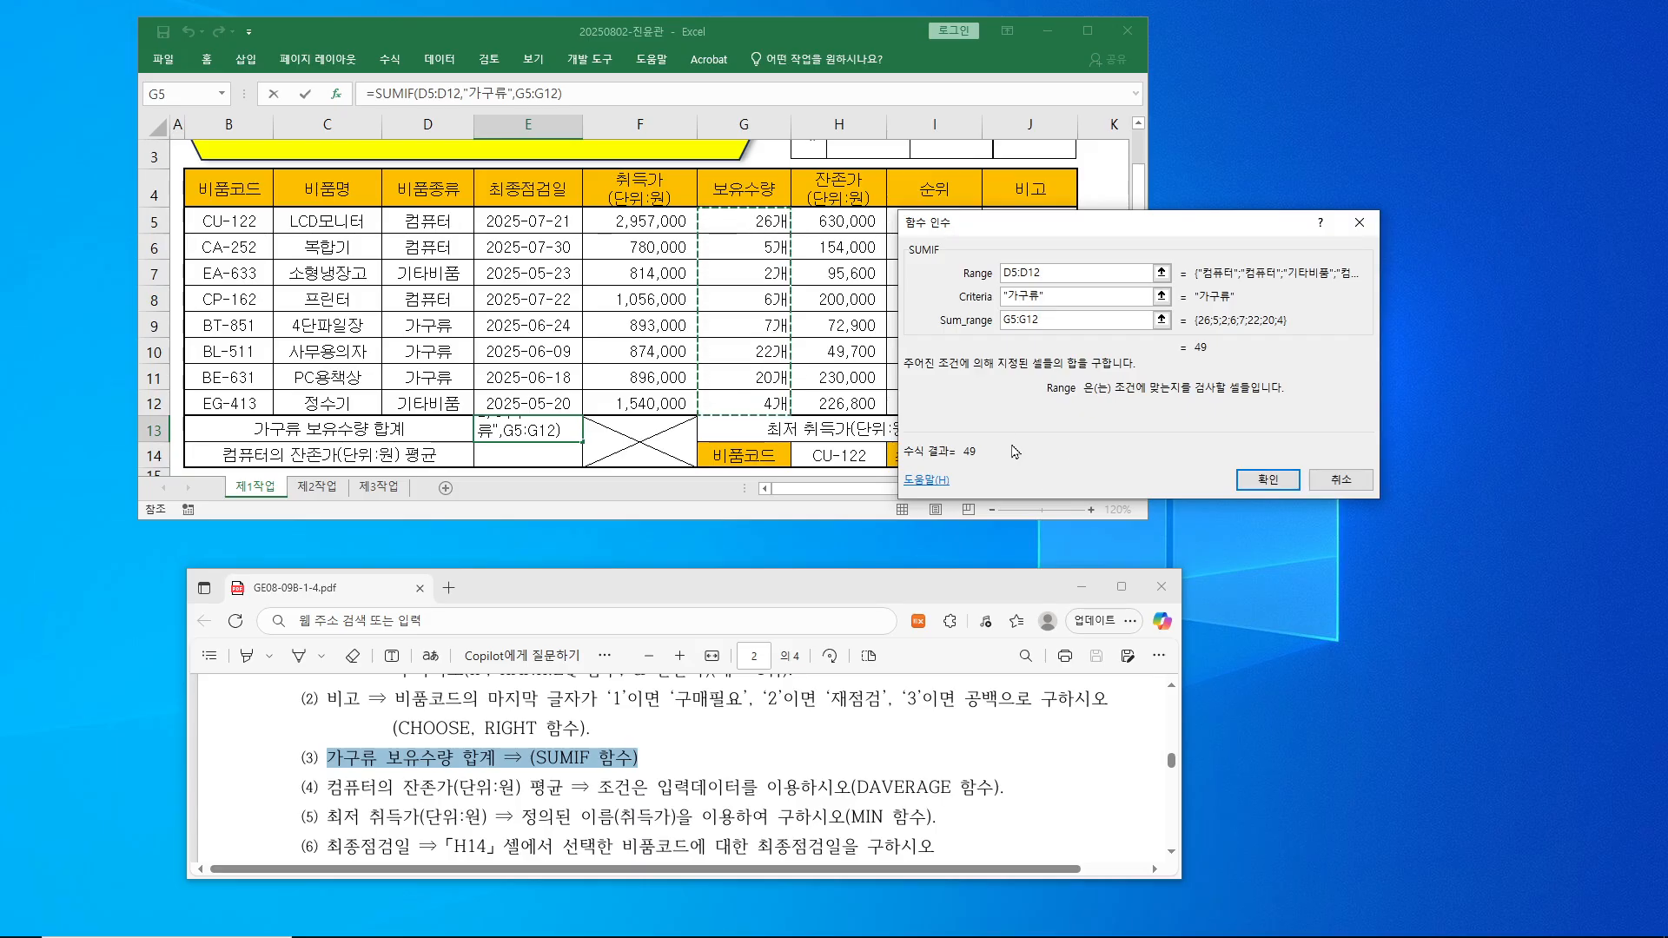
# - Check the SUMIF result against the 보유수량 values of the 가구류 rows, and apply the formula to E13
pyautogui.moveTo(324, 740); pyautogui.dragTo(455, 778)
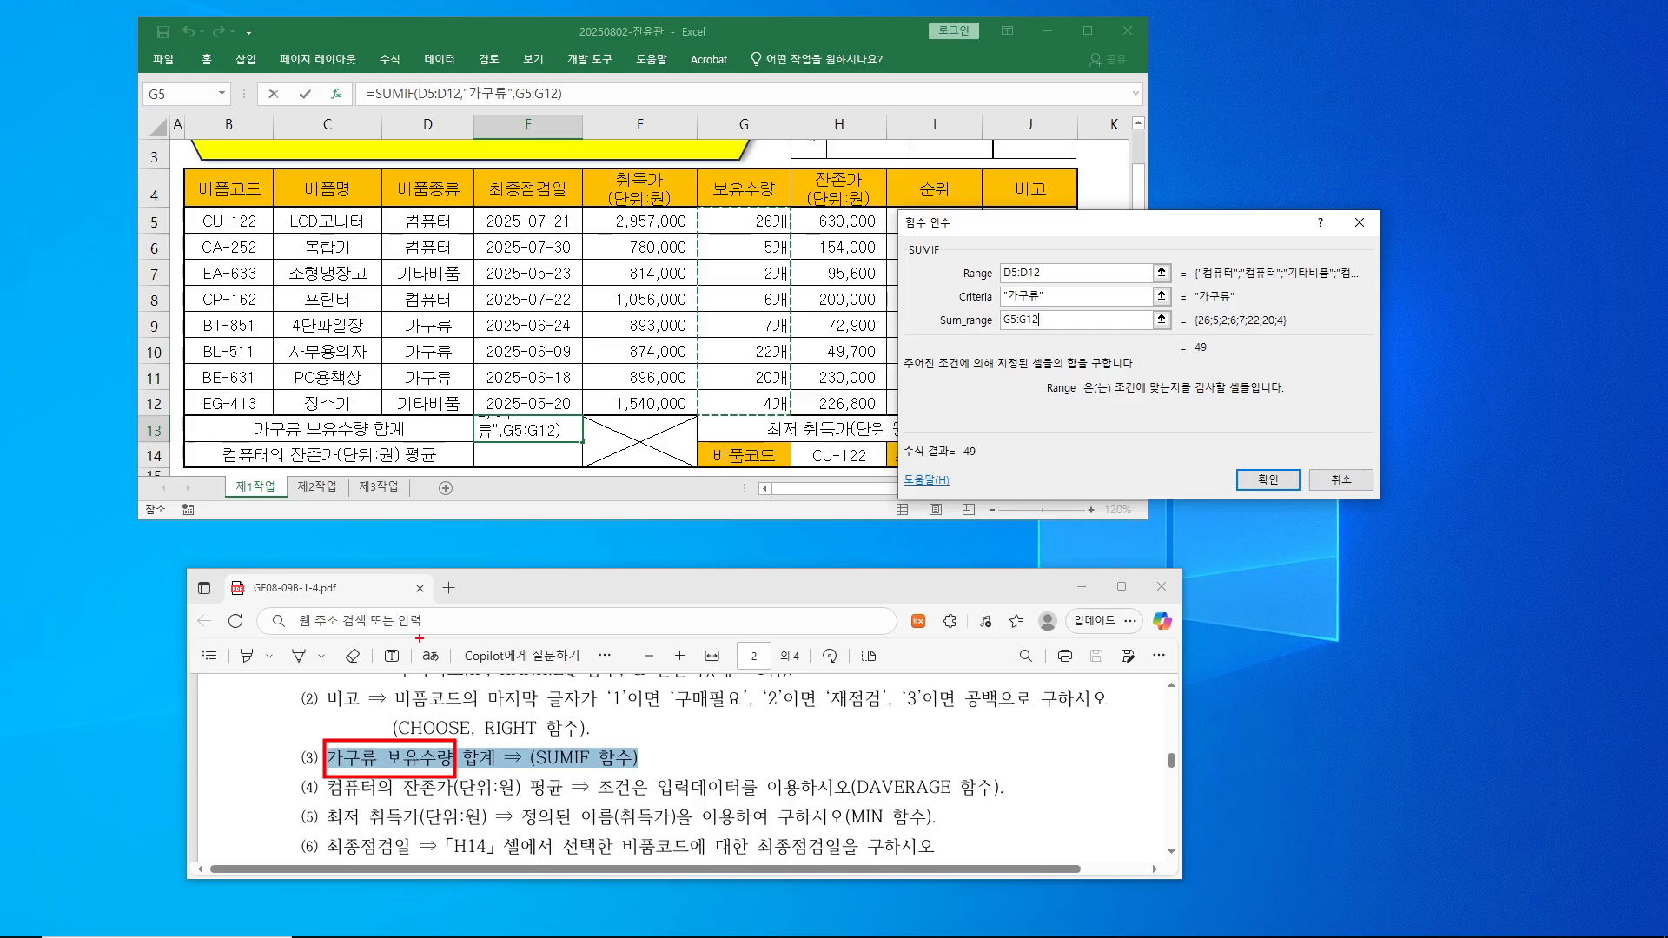
pyautogui.moveTo(401, 308); pyautogui.dragTo(464, 391)
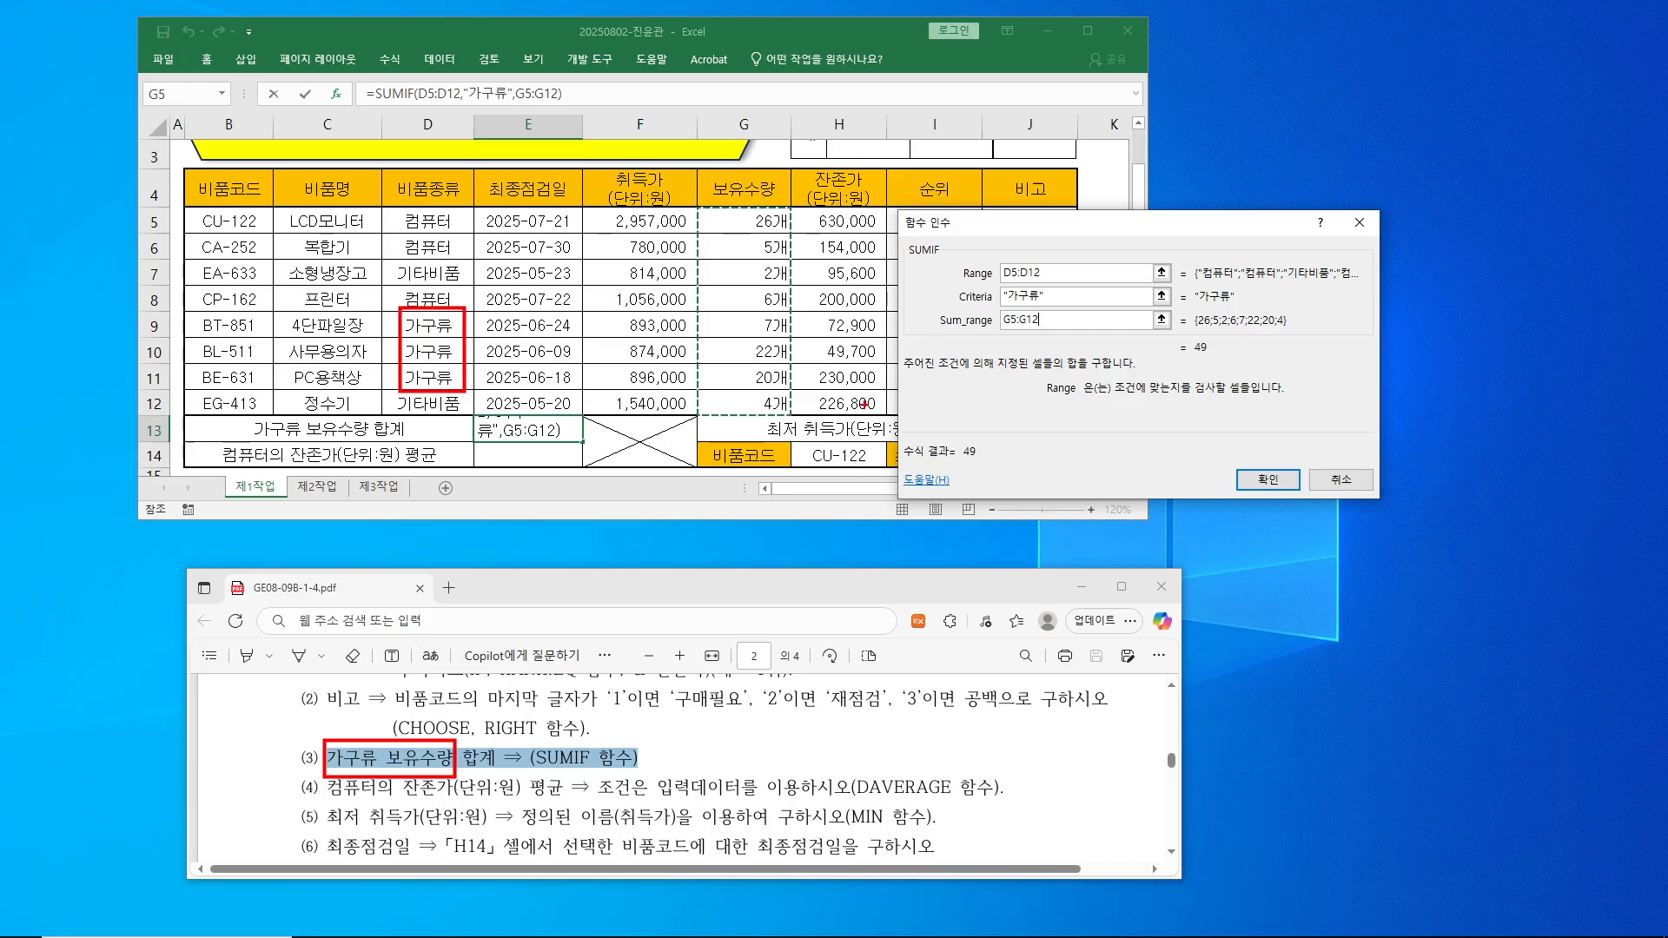
pyautogui.moveTo(726, 311)
pyautogui.mouseDown()
pyautogui.moveTo(784, 339)
pyautogui.moveTo(791, 396)
pyautogui.moveTo(851, 354)
pyautogui.mouseUp()
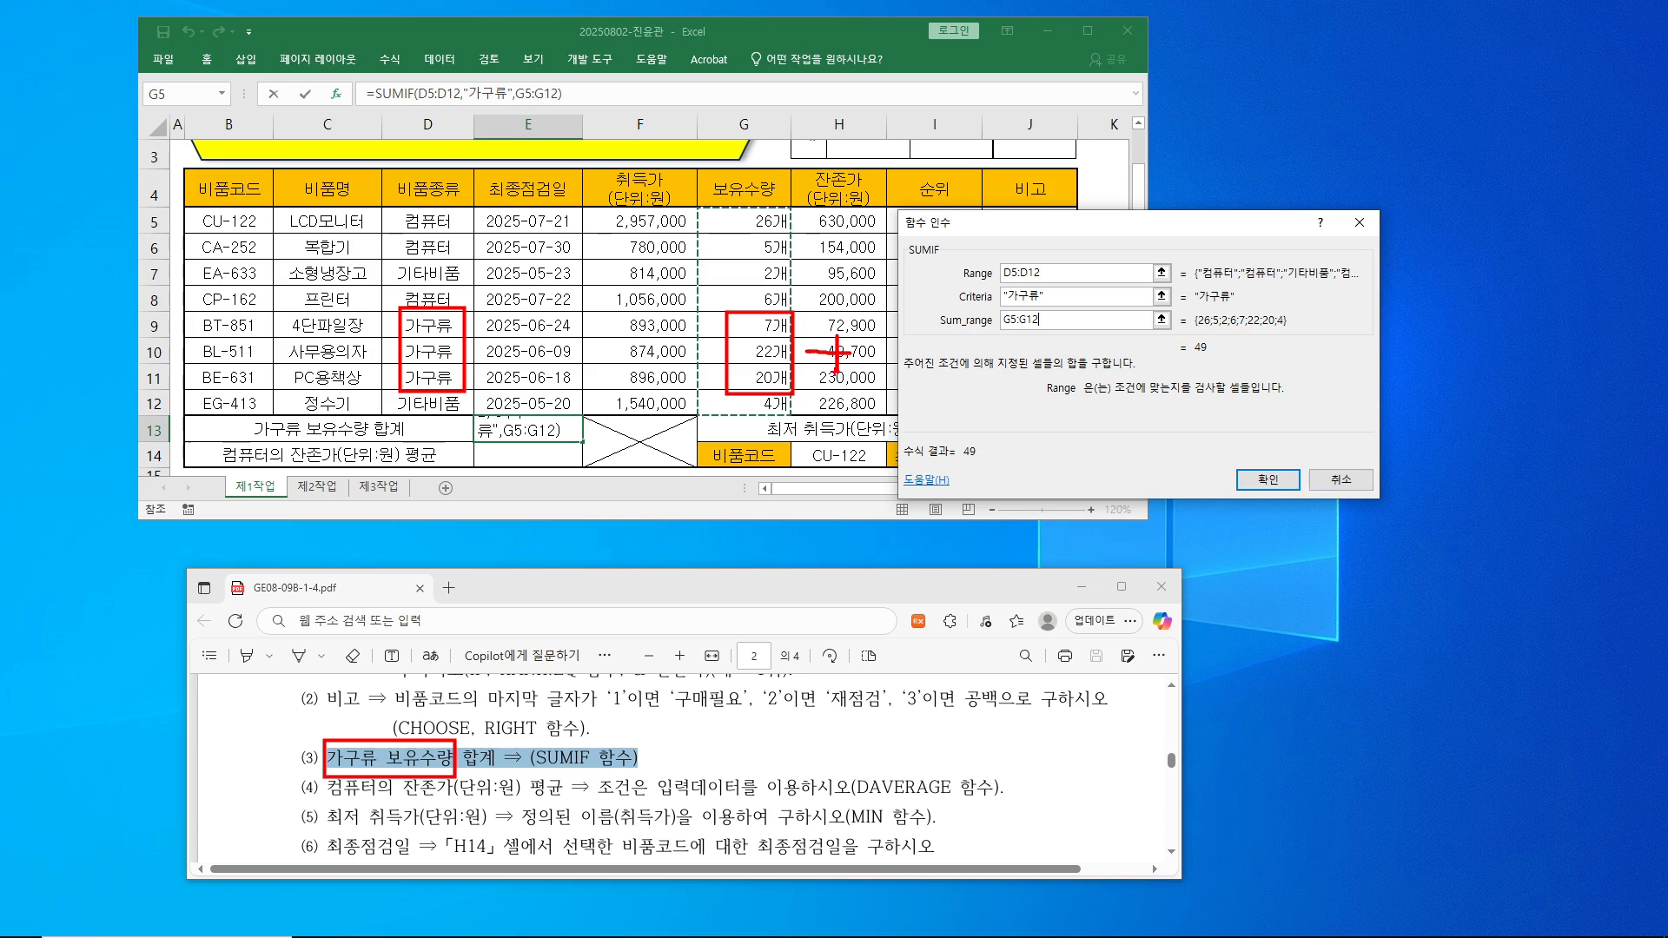
pyautogui.moveTo(1184, 338); pyautogui.dragTo(1226, 360)
pyautogui.moveTo(1238, 447)
pyautogui.mouseDown()
pyautogui.moveTo(1250, 489)
pyautogui.moveTo(1284, 419)
pyautogui.mouseUp()
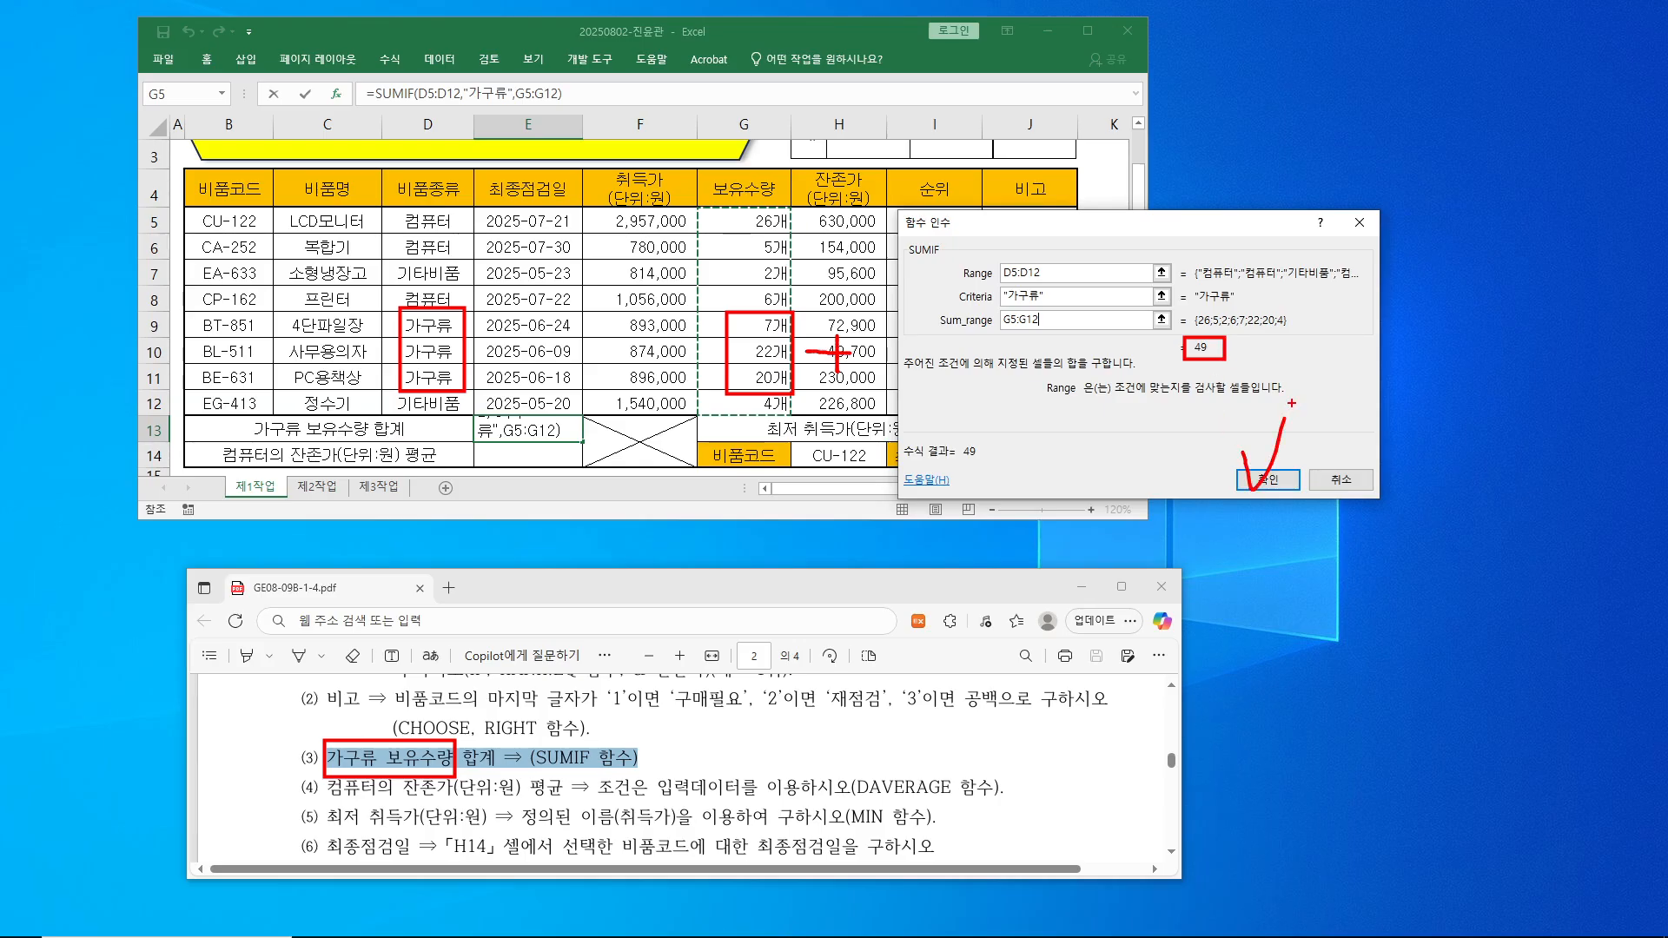
pyautogui.press('Escape')
pyautogui.click(1268, 479)
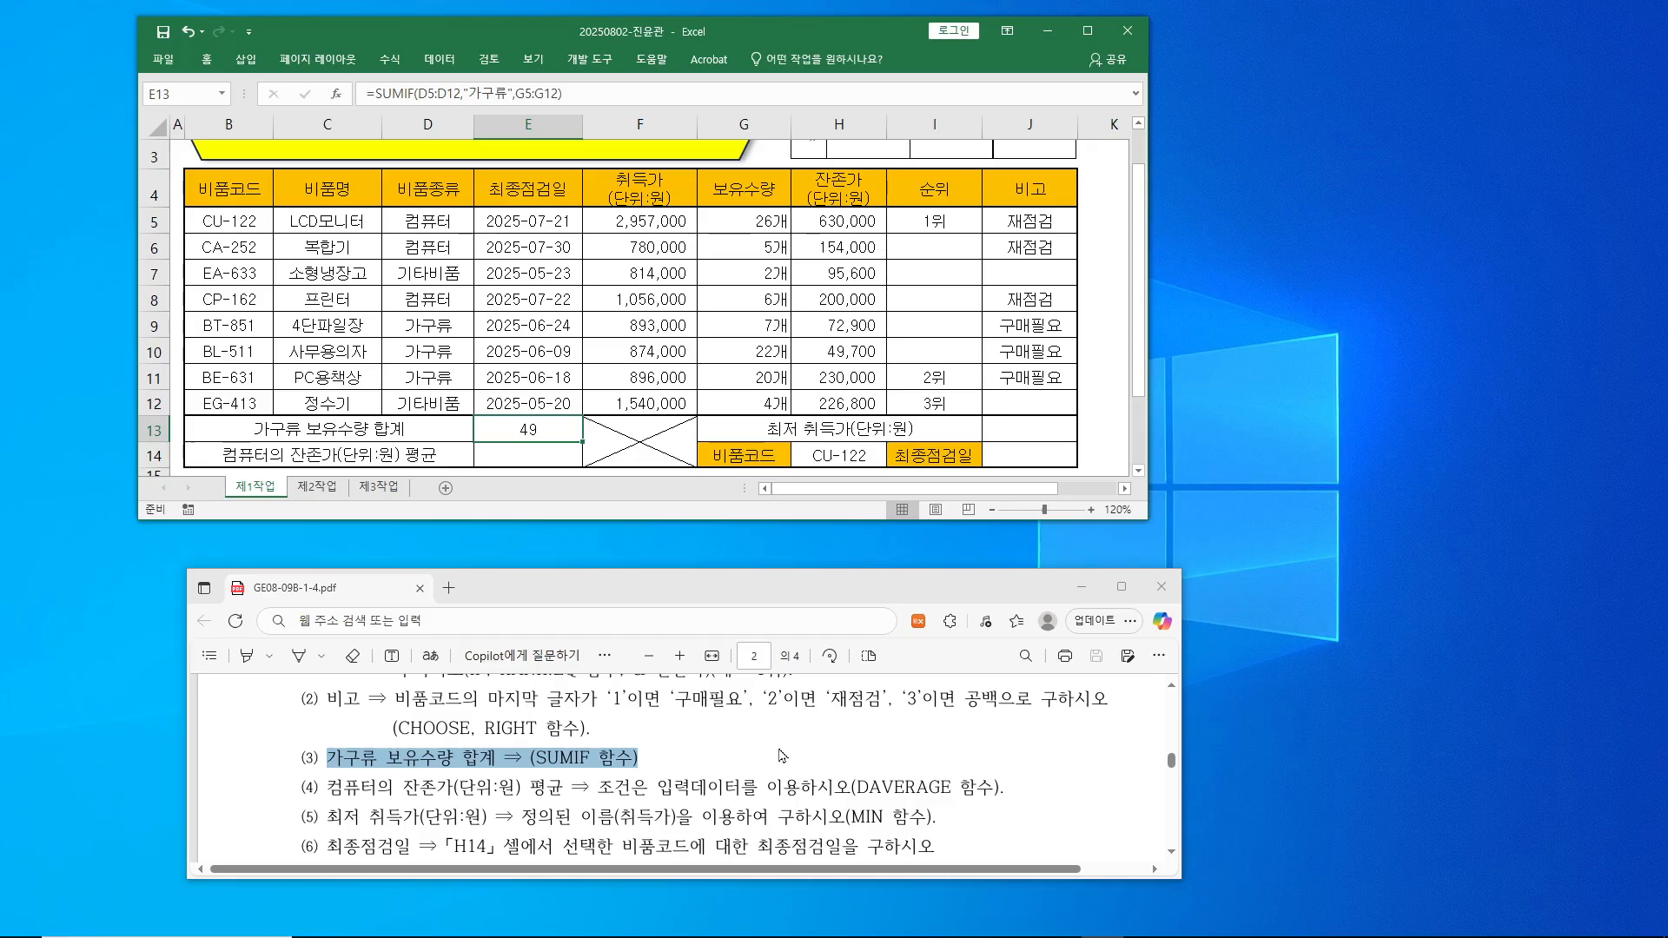
# - Switch to the SUMIF quiz slide in PowerPoint and reveal its four answer options one by one
pyautogui.moveTo(927, 936)
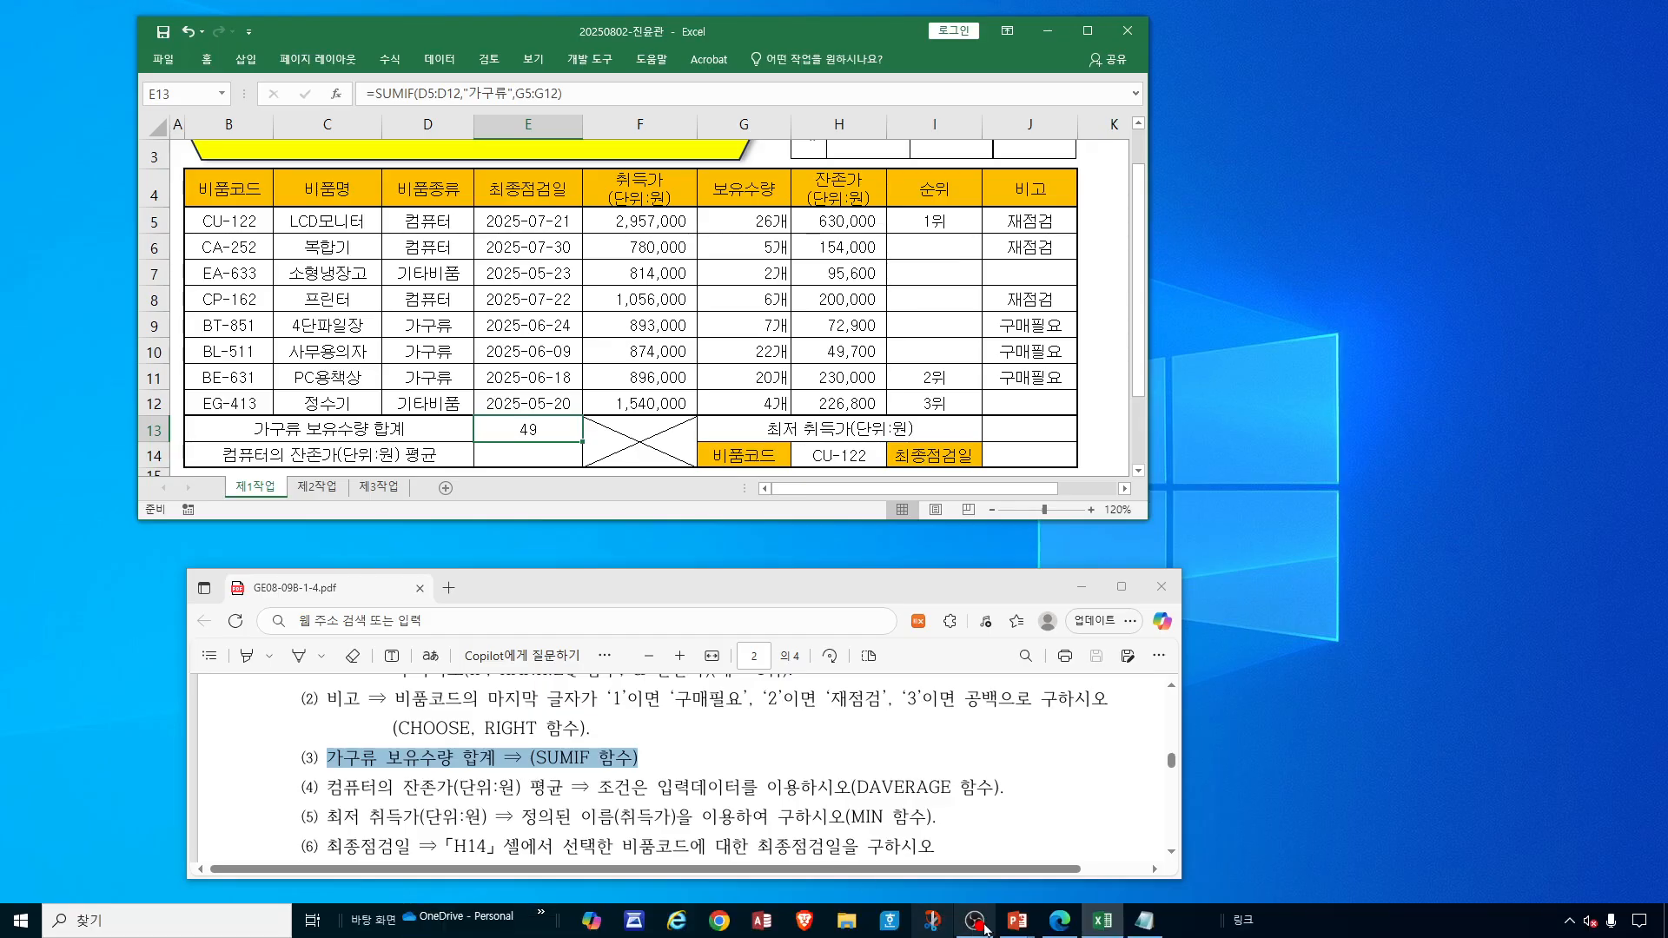
pyautogui.moveTo(1017, 922)
pyautogui.click(962, 873)
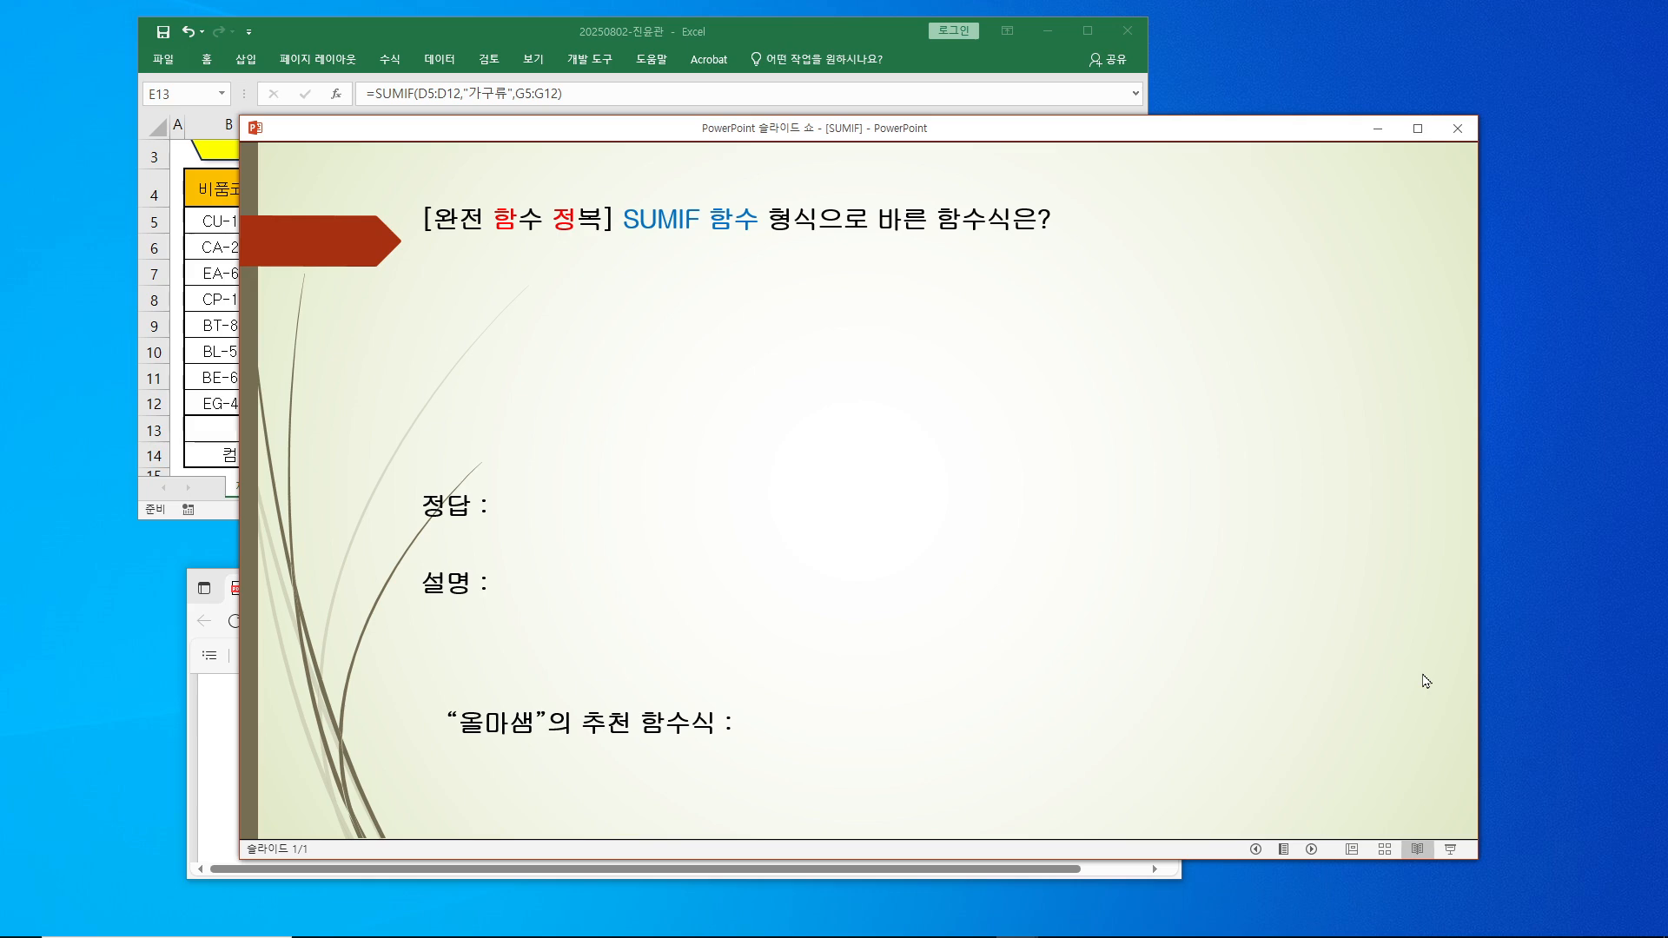
pyautogui.click(1423, 675)
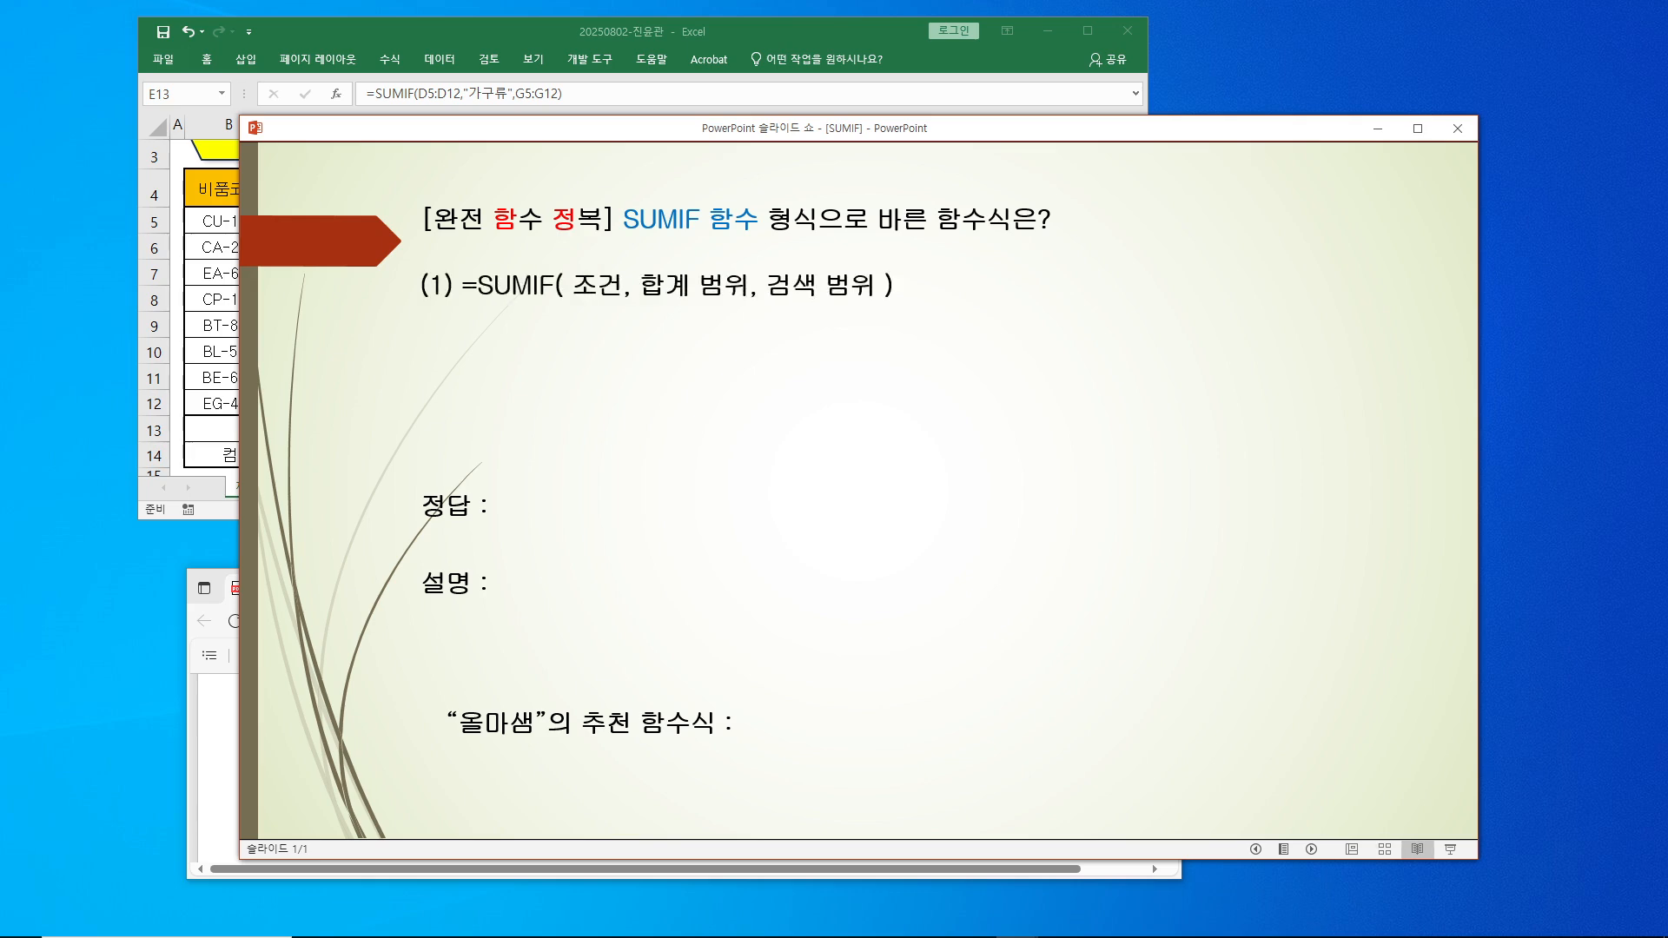
pyautogui.press('Return')
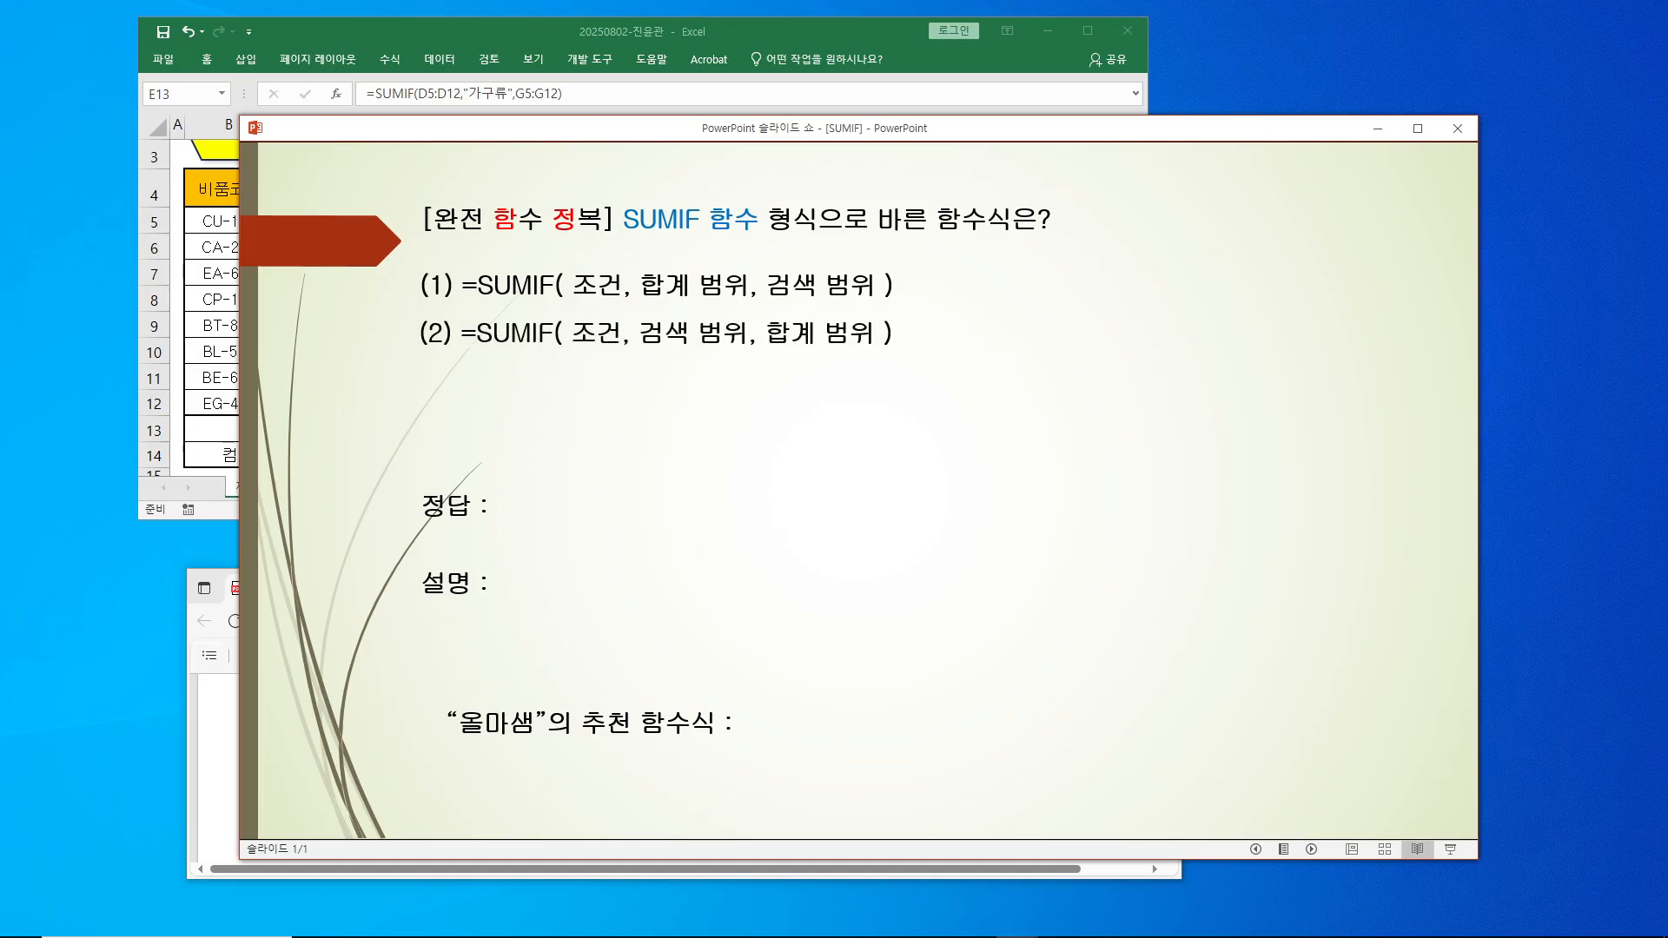
pyautogui.press('Return')
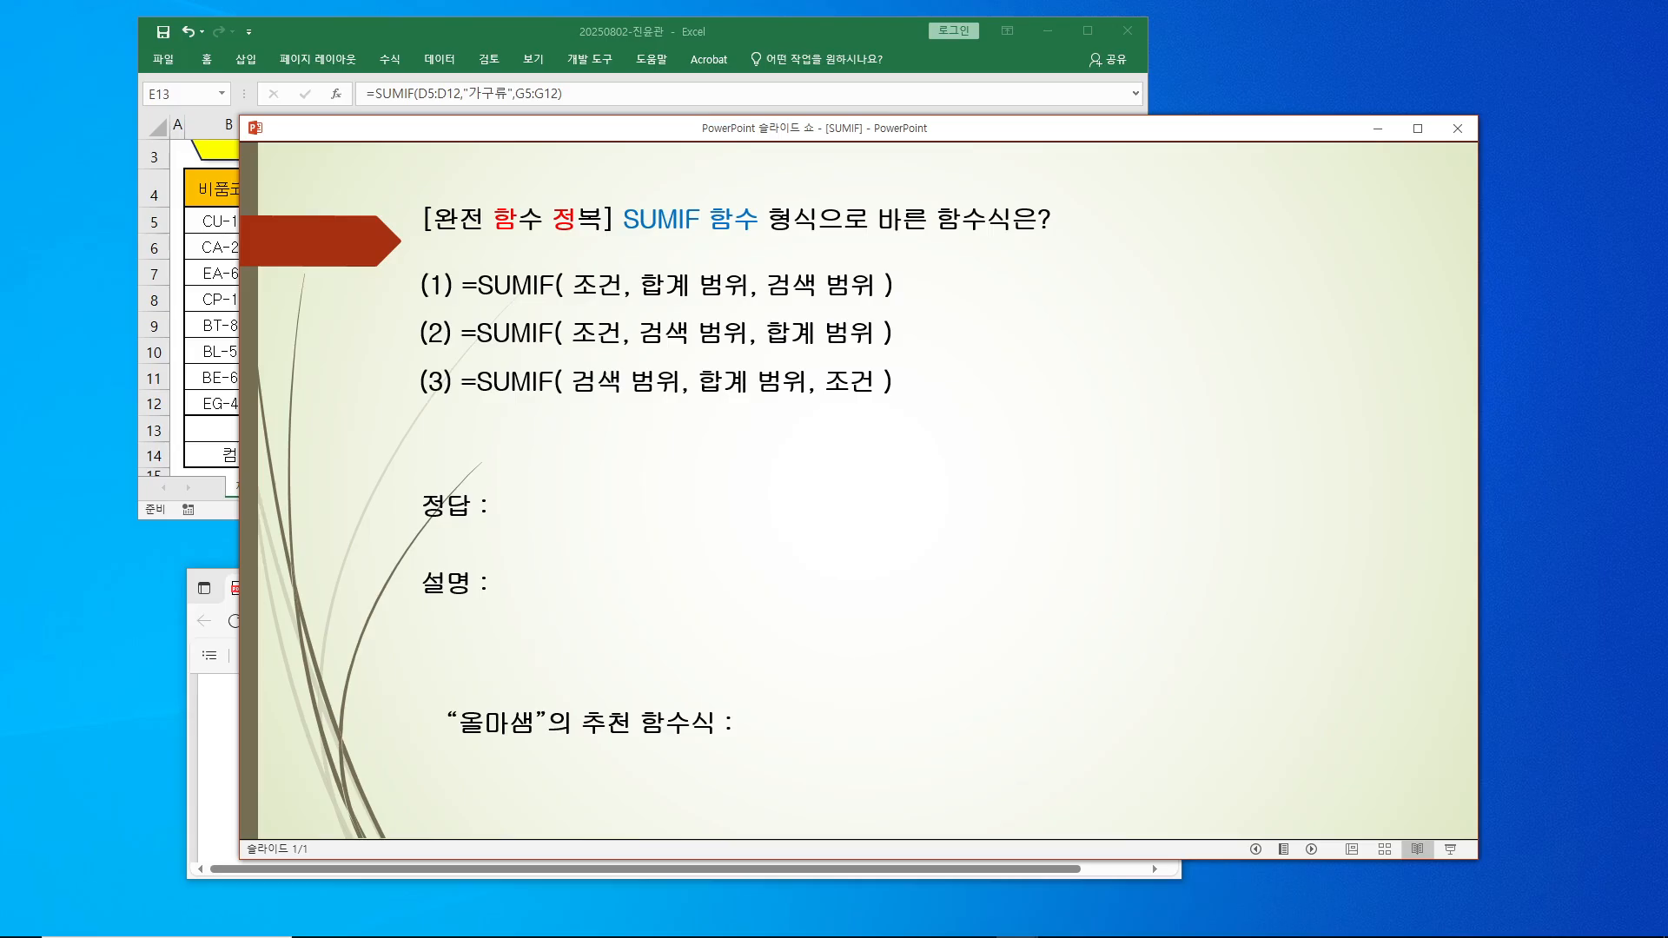
pyautogui.press('Return')
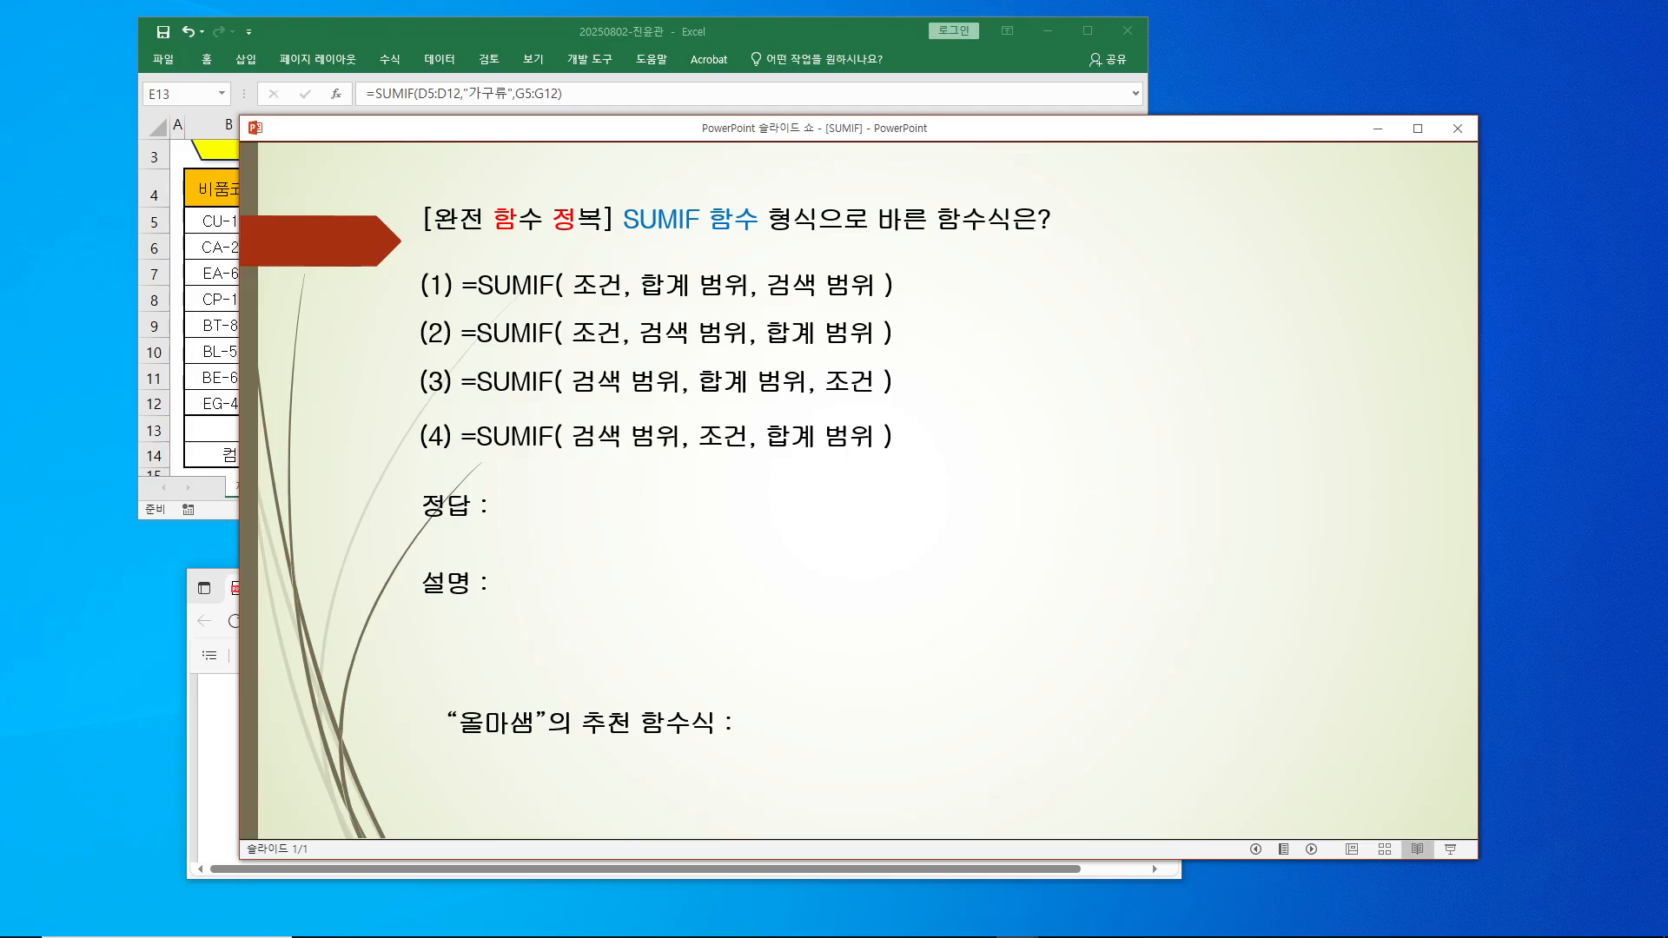
# - Reveal the SUMIF quiz's answer, explanation and recommended formula, and minimise the slide show
pyautogui.press('Return')
pyautogui.press('Return')
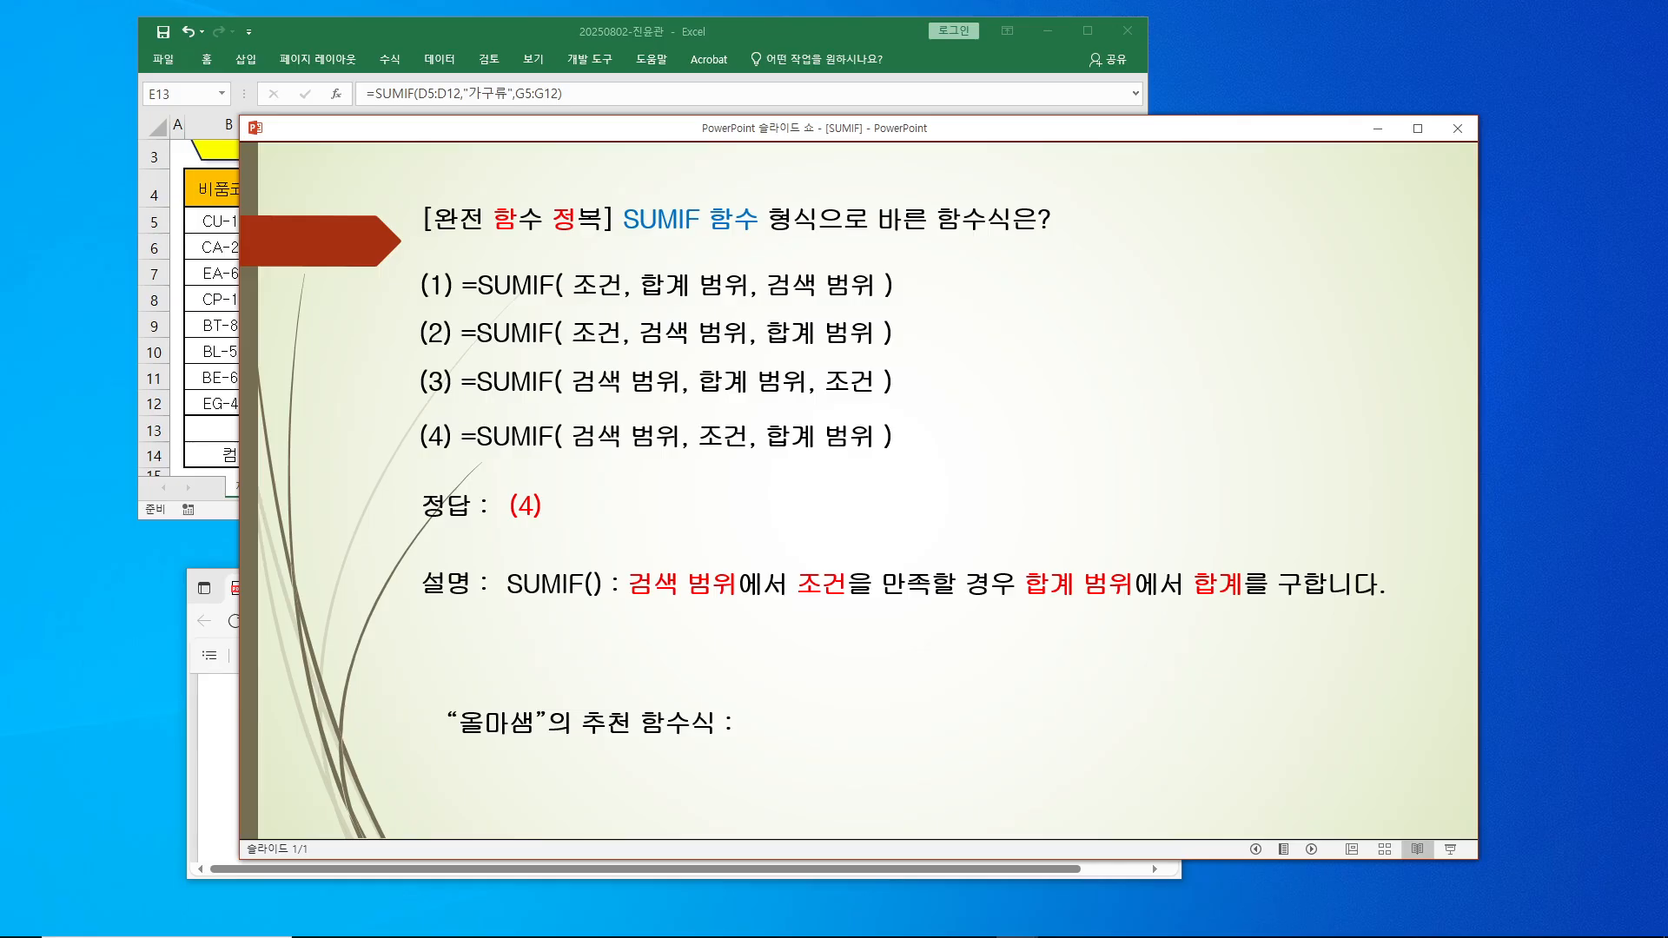
pyautogui.press('Return')
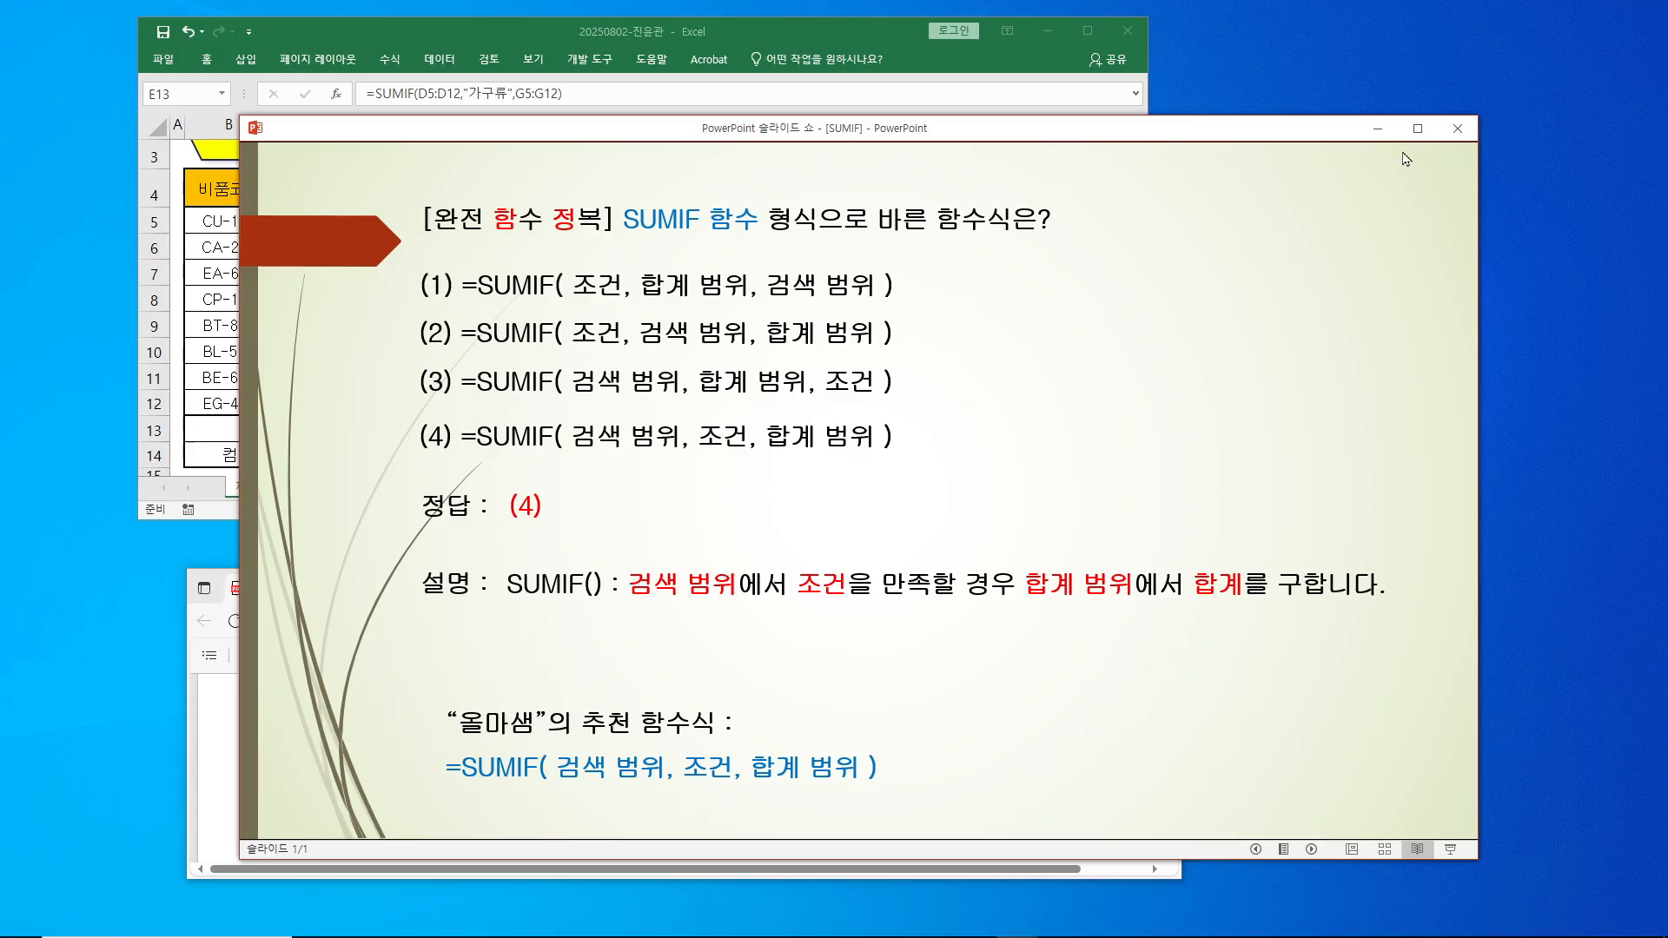
pyautogui.click(1378, 128)
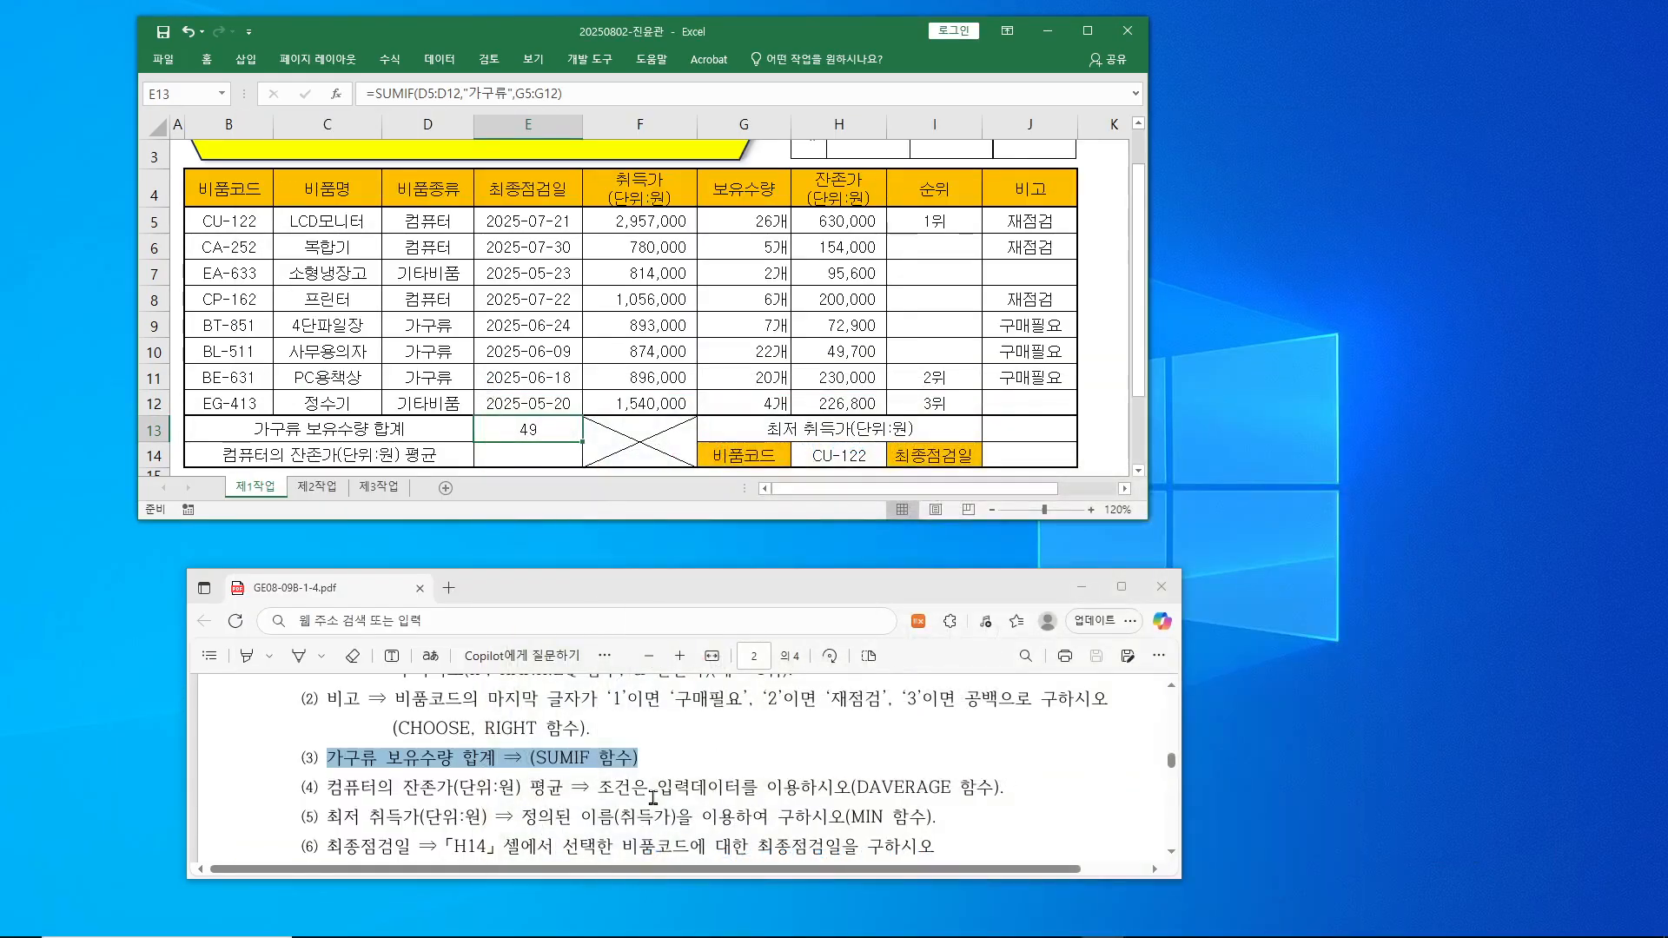
# - Select cell E14 and highlight the task (4) text 컴퓨터의 잔존가(단위:원) 평균 in the PDF
pyautogui.click(524, 450)
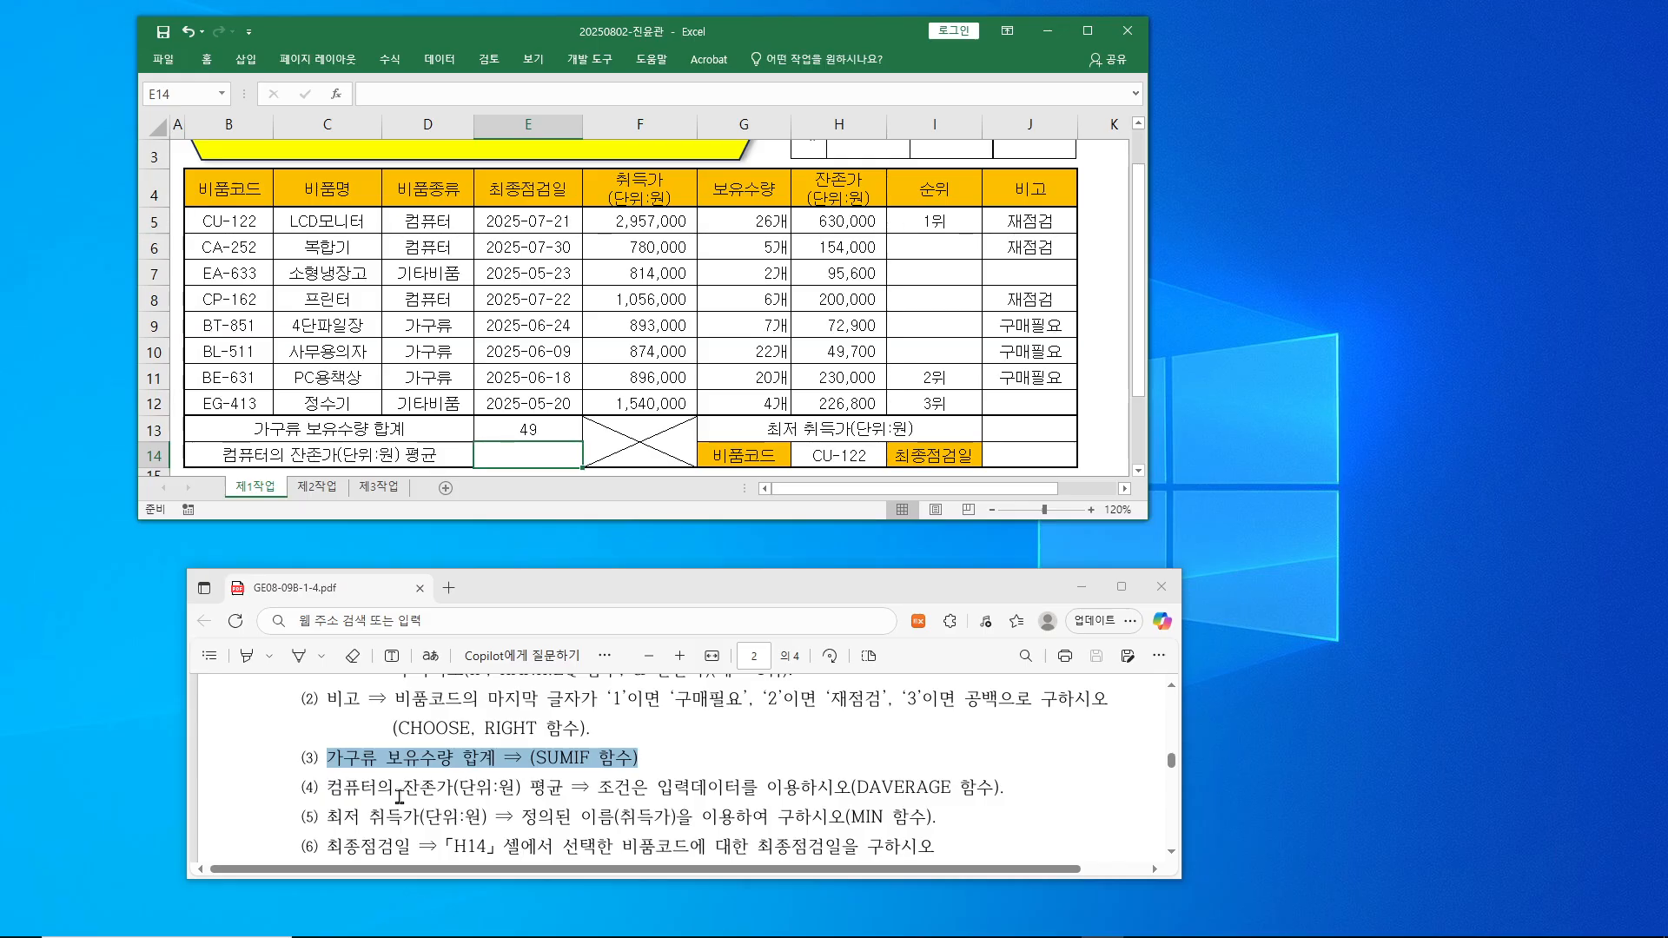
pyautogui.moveTo(328, 789); pyautogui.dragTo(563, 796)
pyautogui.rightClick(564, 796)
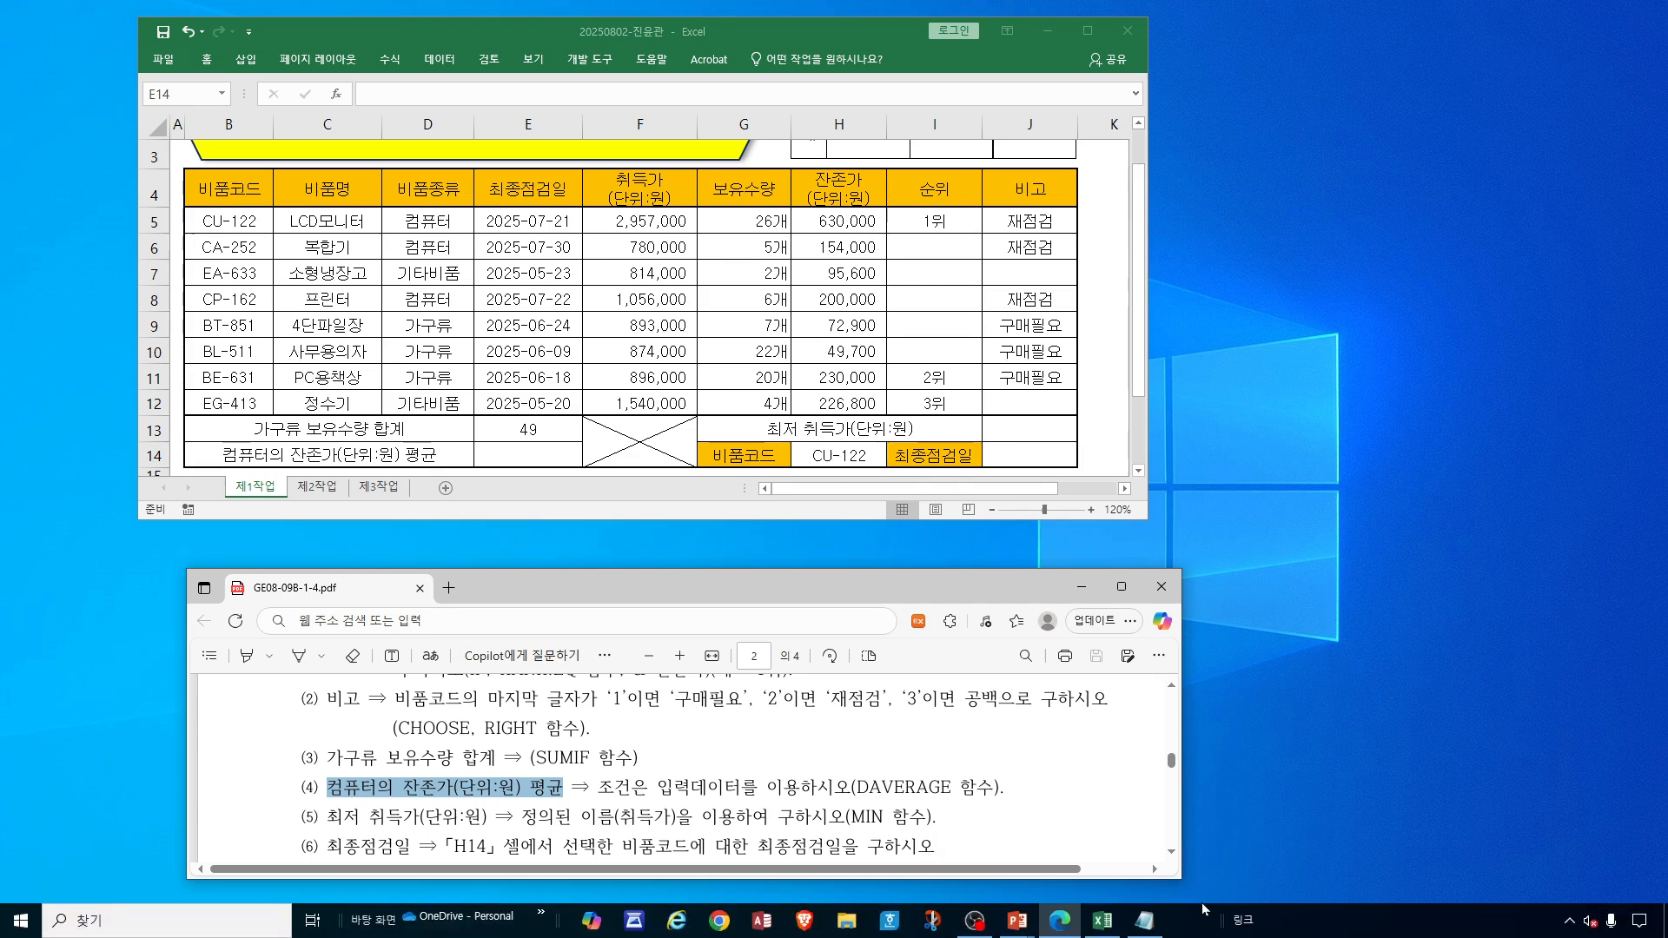
# - Switch to the Notepad note and replace the CHOOSE and RIGHT syntax with =DAVERAGE( 데이터 범위, 필드 번호, 조건 범위 )
pyautogui.click(1149, 922)
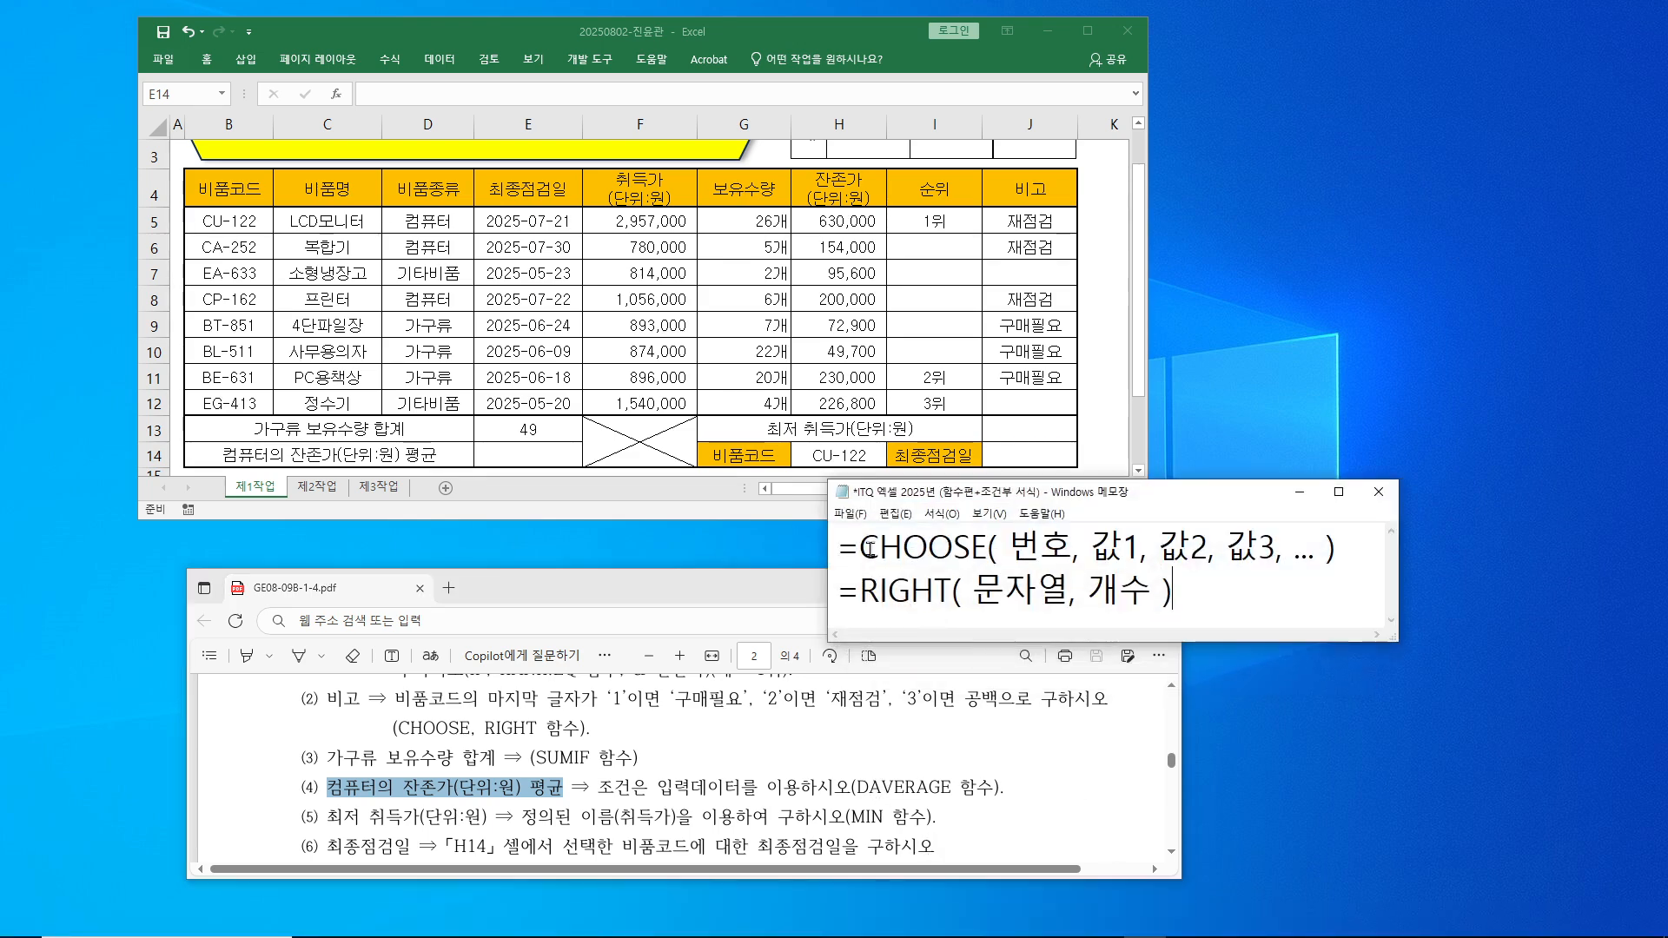
pyautogui.moveTo(866, 545); pyautogui.dragTo(1173, 599)
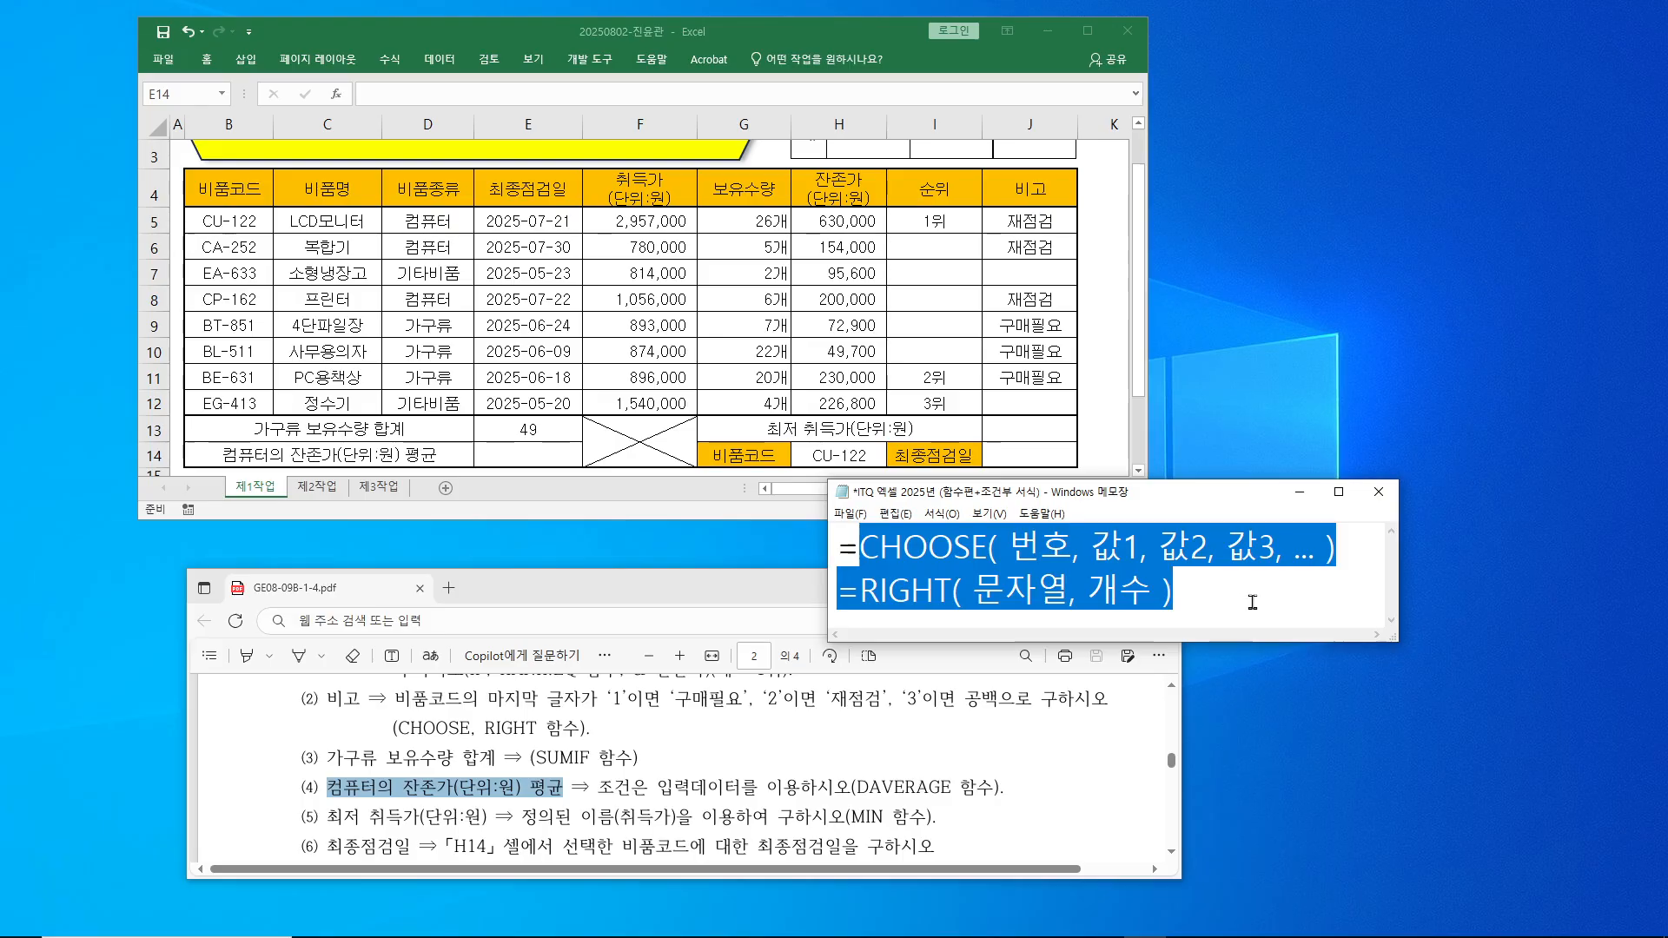
pyautogui.press('BackSpace')
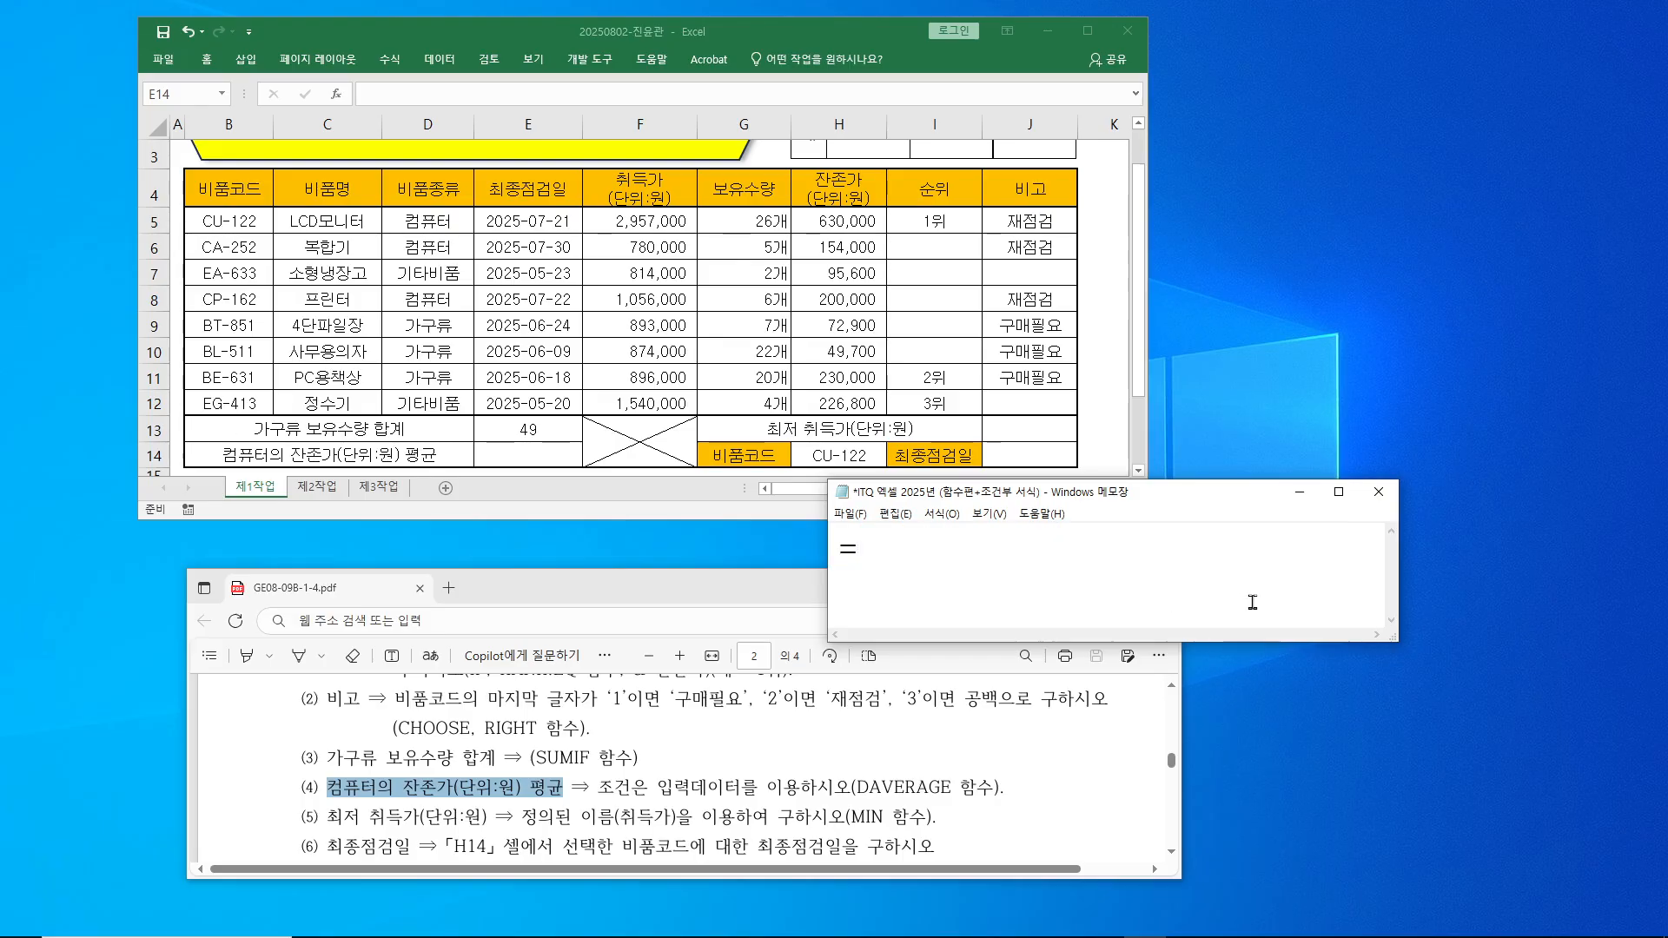
pyautogui.write('DAVERAGE')
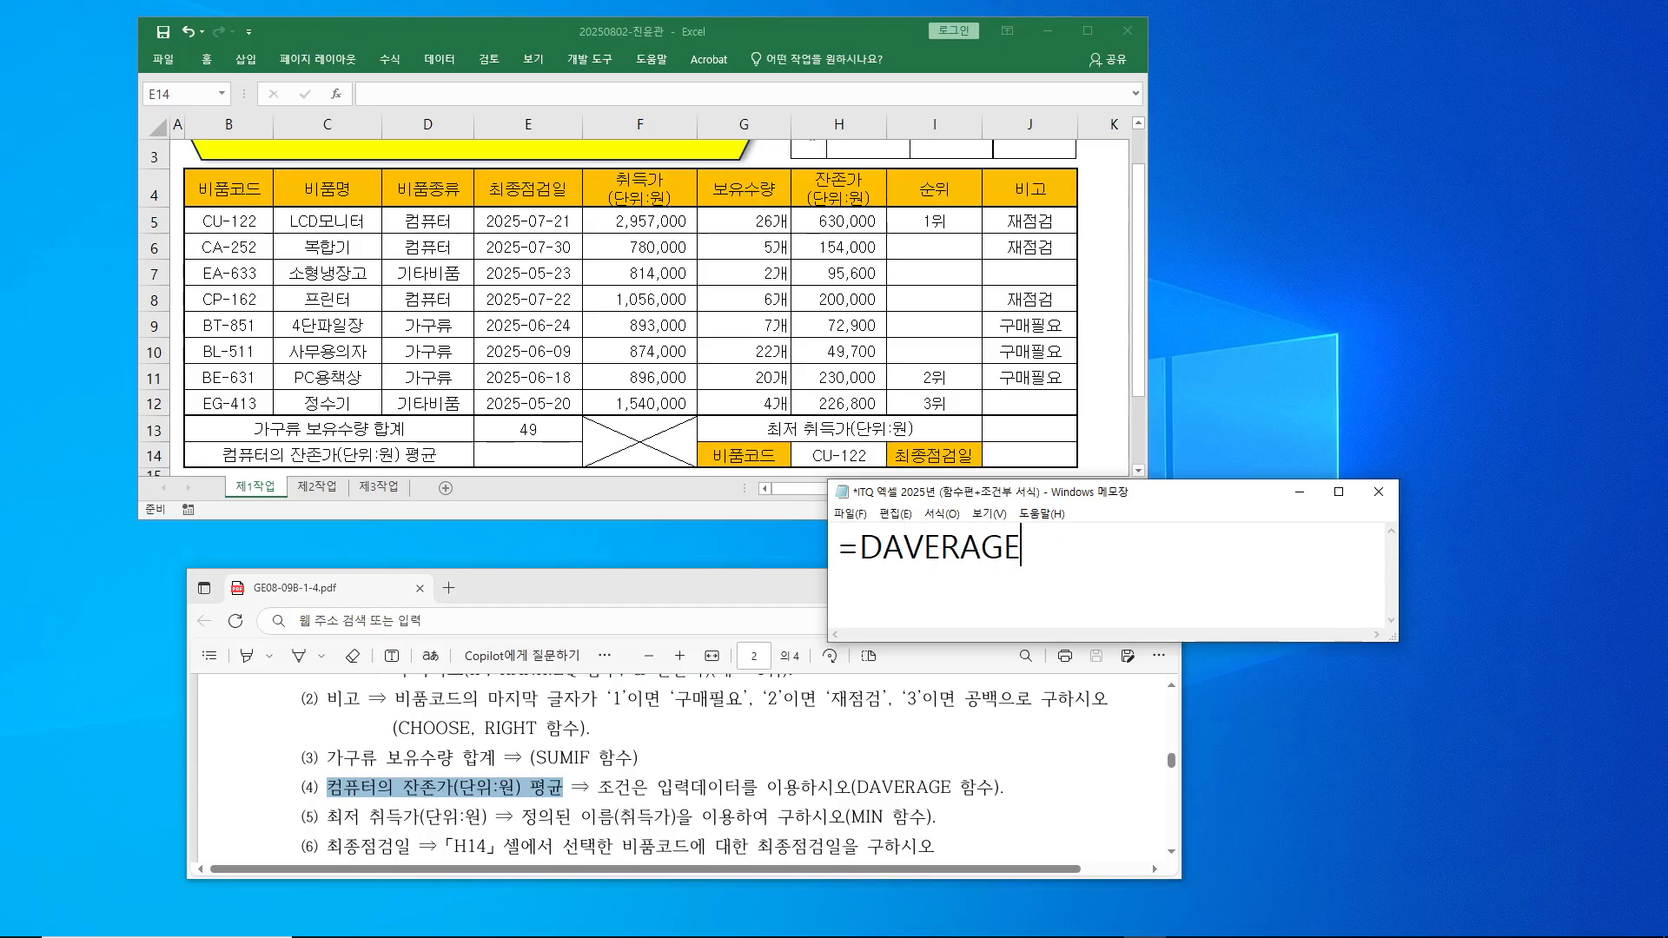
pyautogui.write('(')
pyautogui.write('데이')
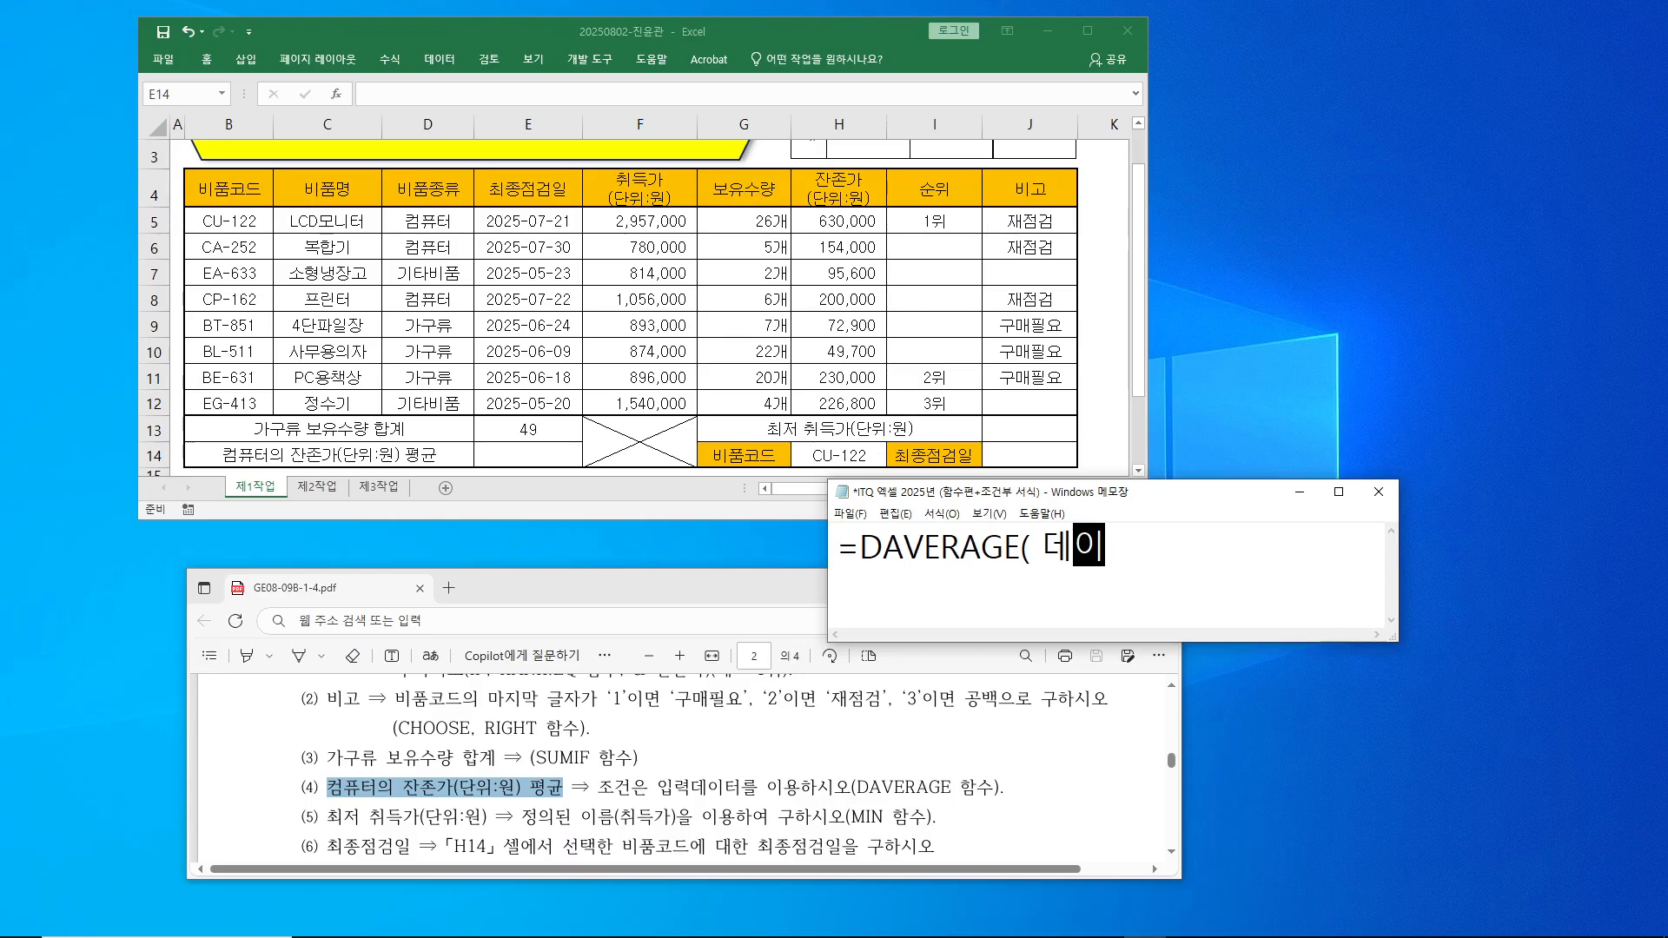
pyautogui.write('터 버')
pyautogui.write('범위, ')
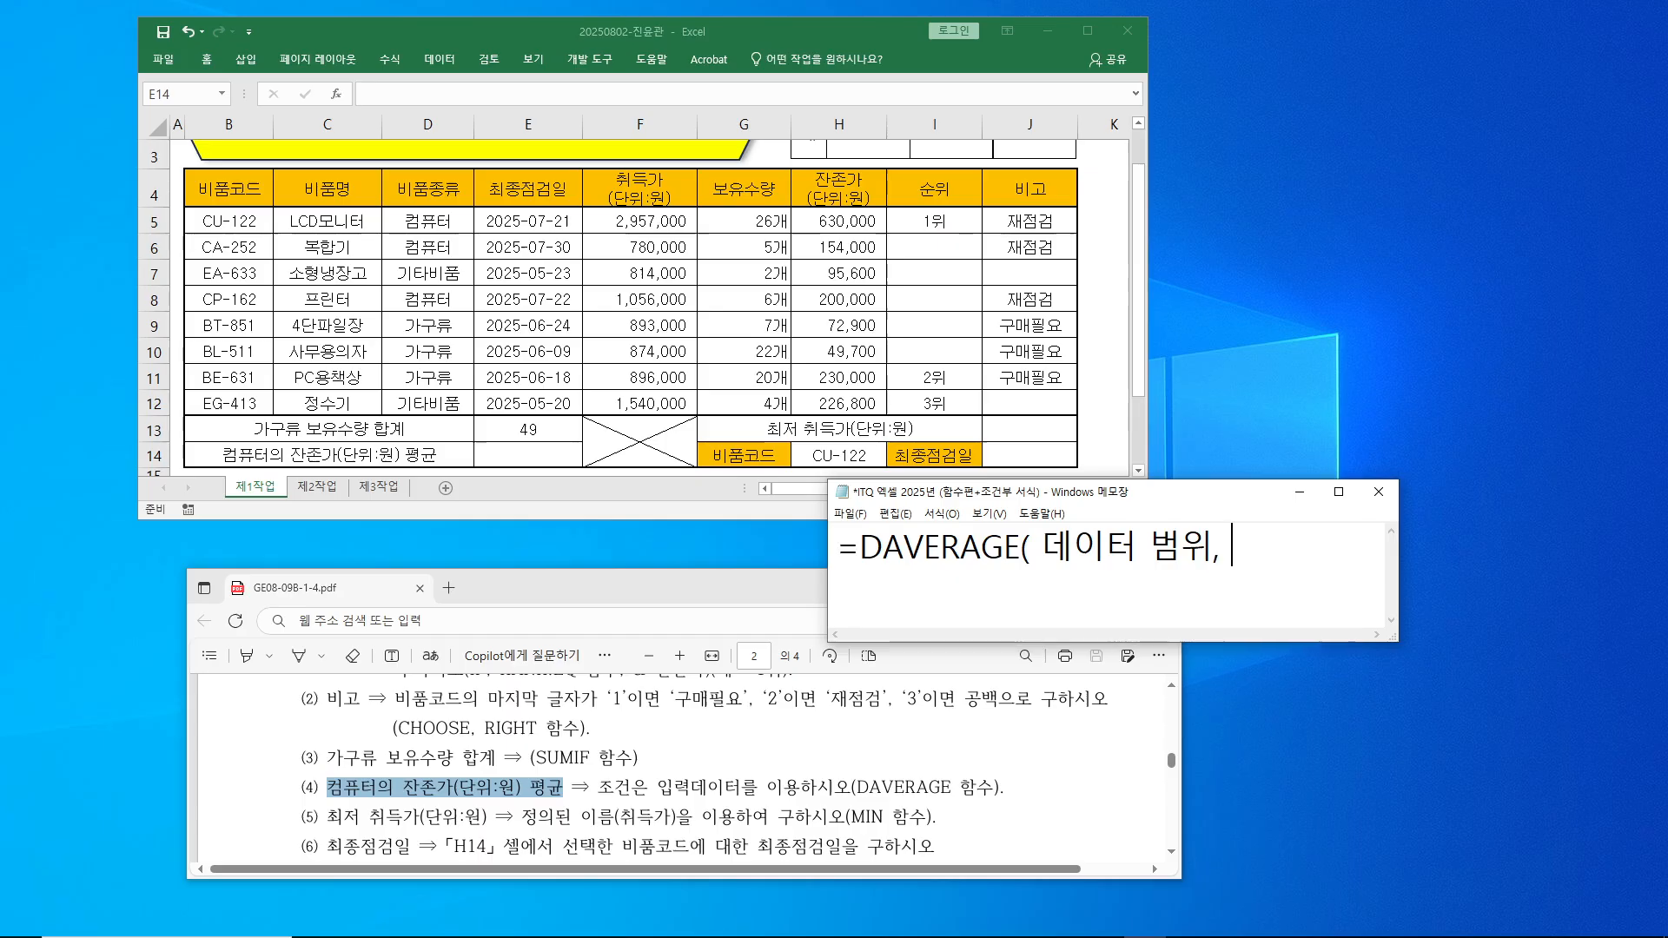
pyautogui.write('필드')
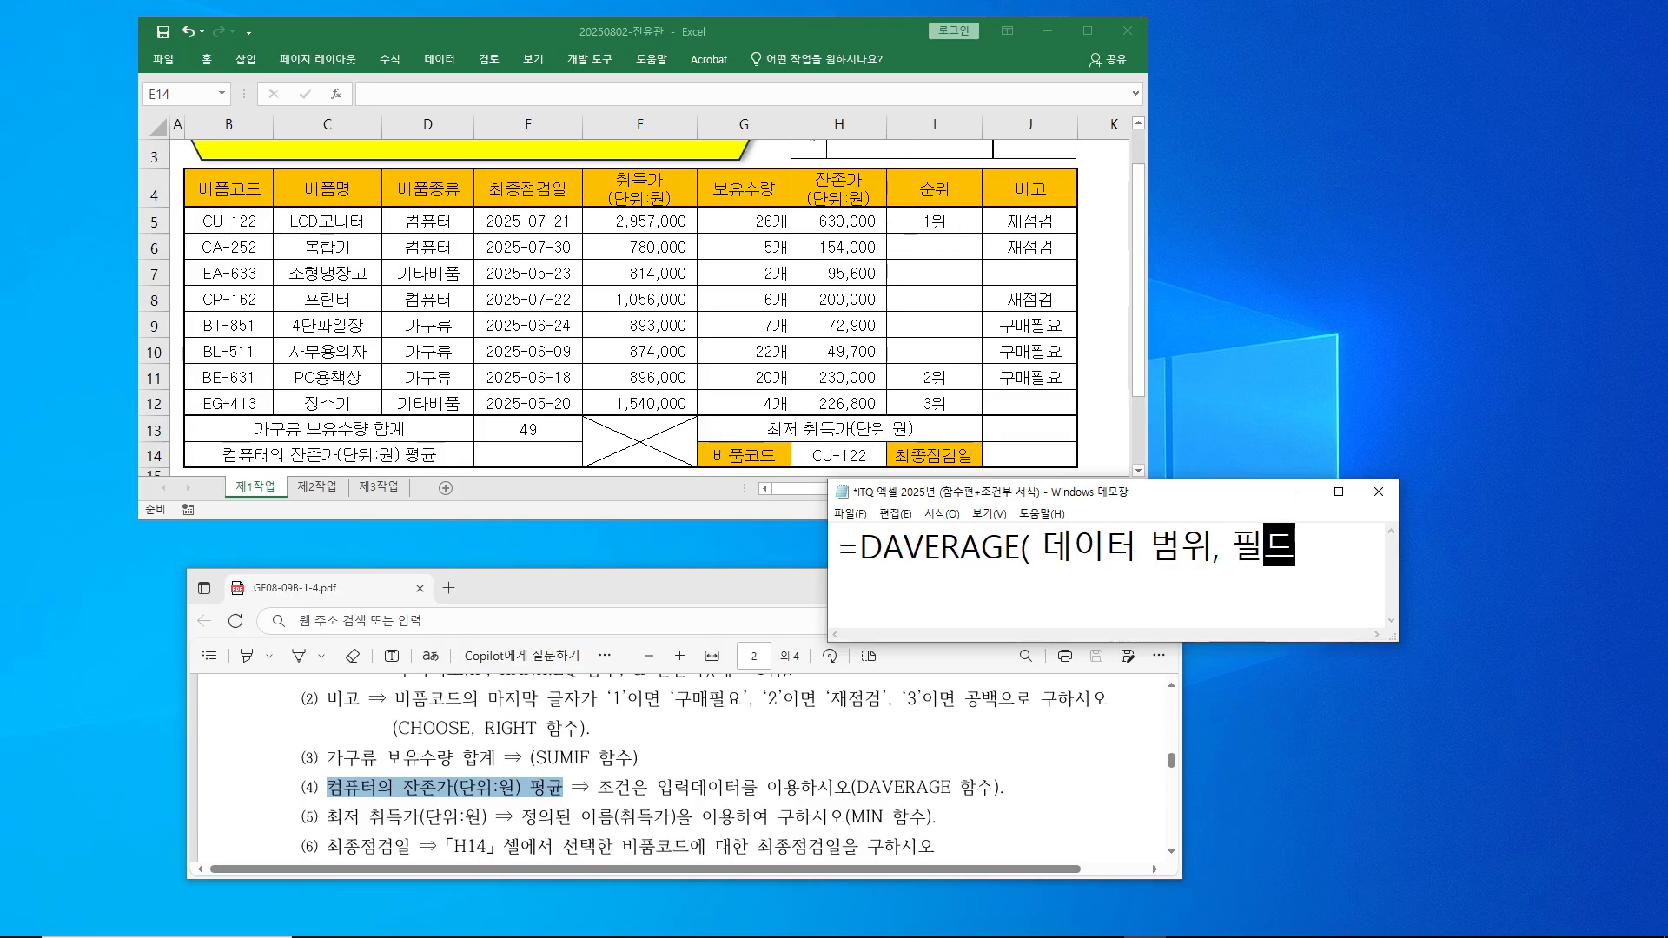
pyautogui.write(' 번호,')
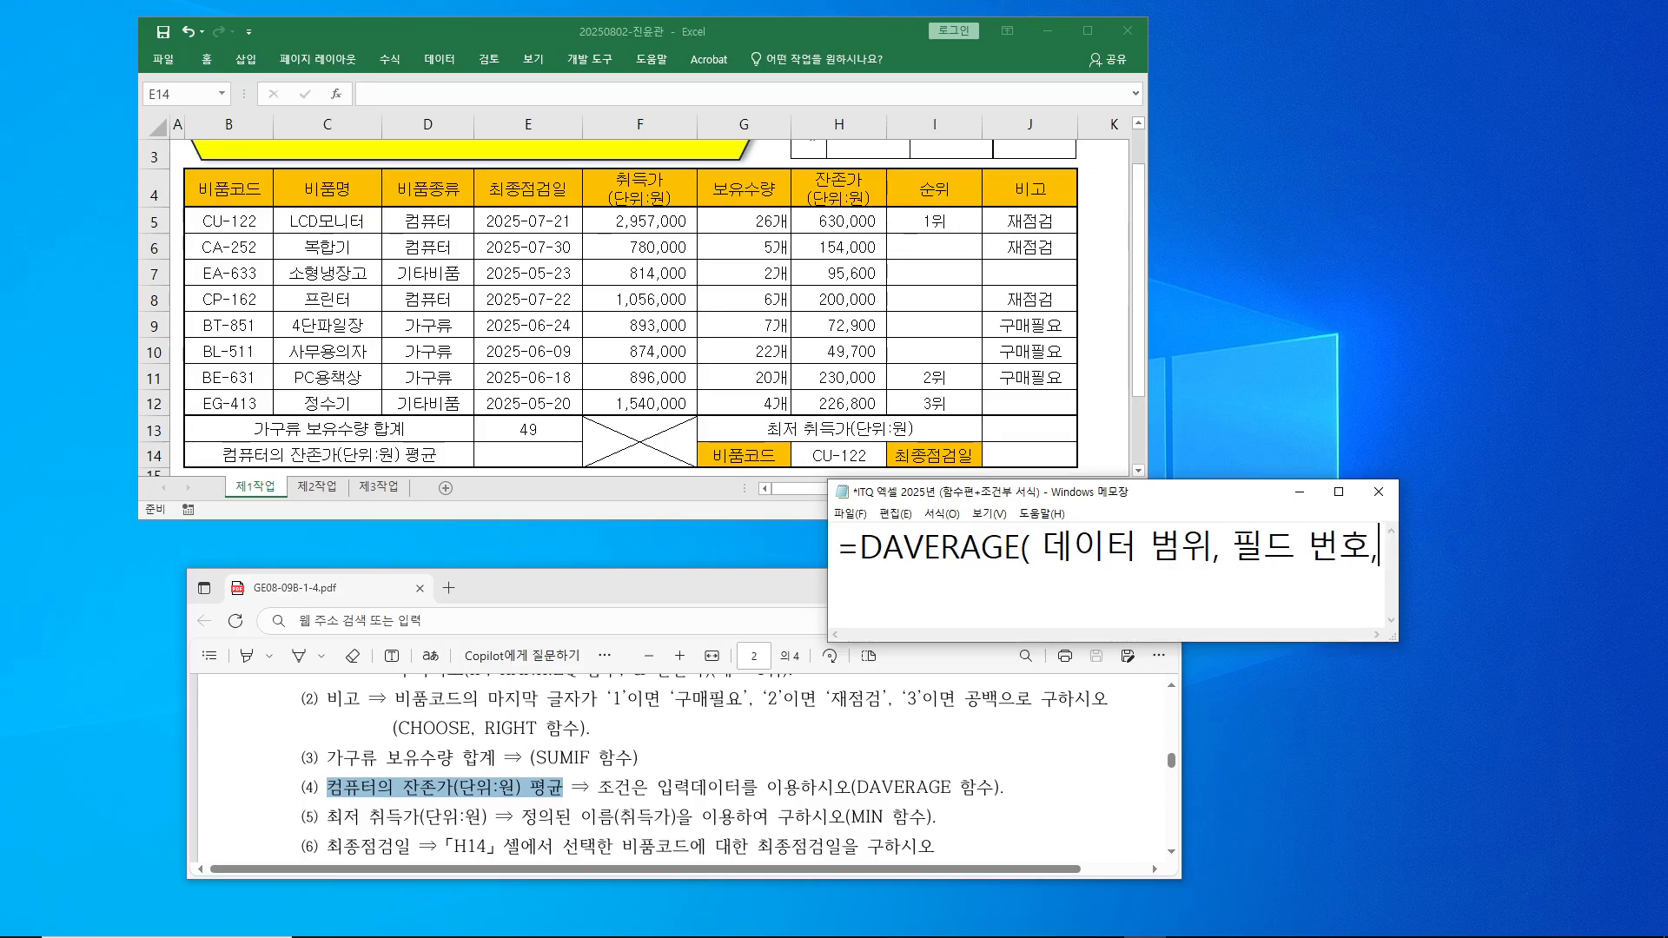
pyautogui.write(' 조건 버ㅁ위')
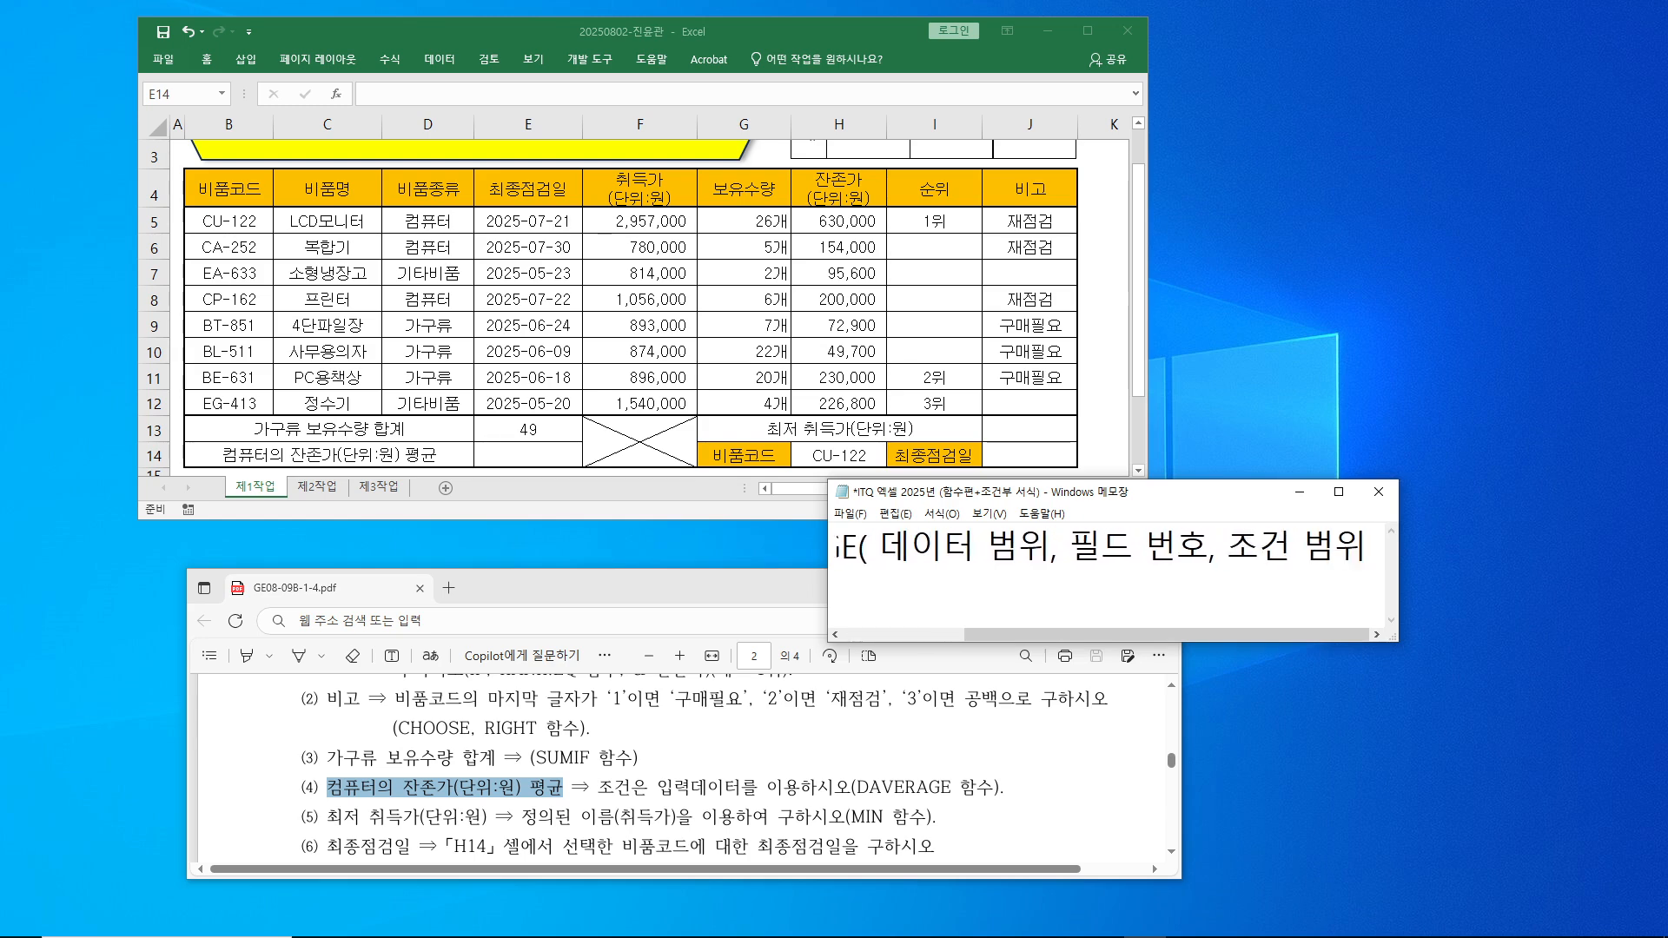
pyautogui.write(' )')
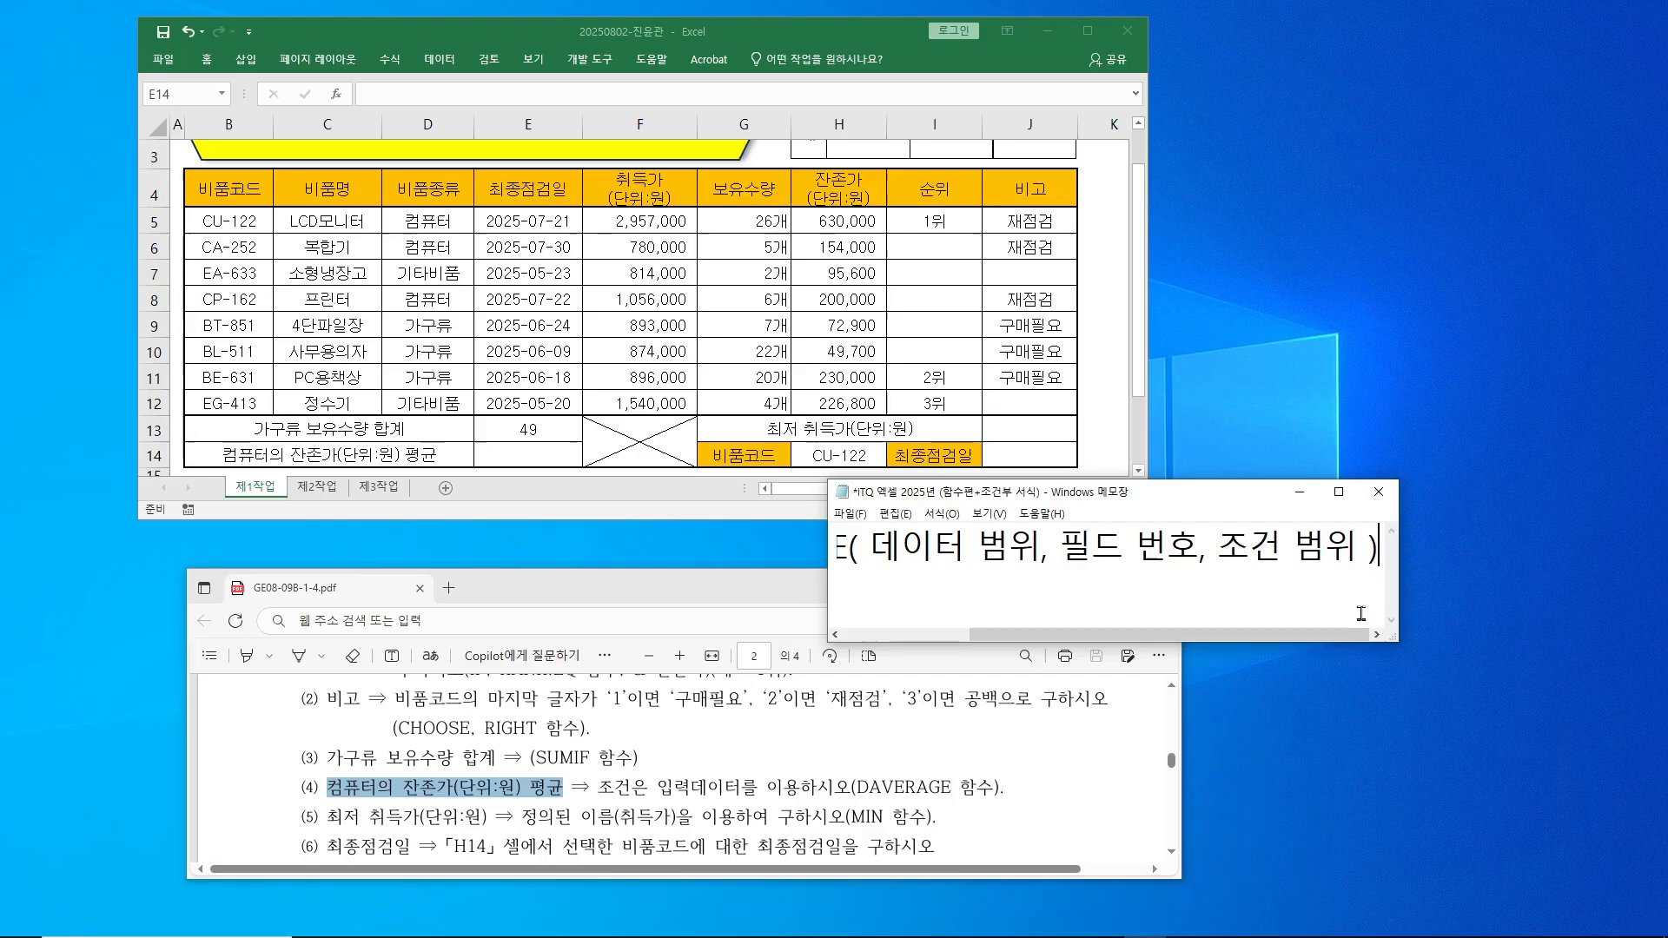
# - Make the note window shorter and wide enough for the whole DAVERAGE line, and place it just below the Excel sheet
pyautogui.moveTo(1360, 633); pyautogui.dragTo(1255, 601)
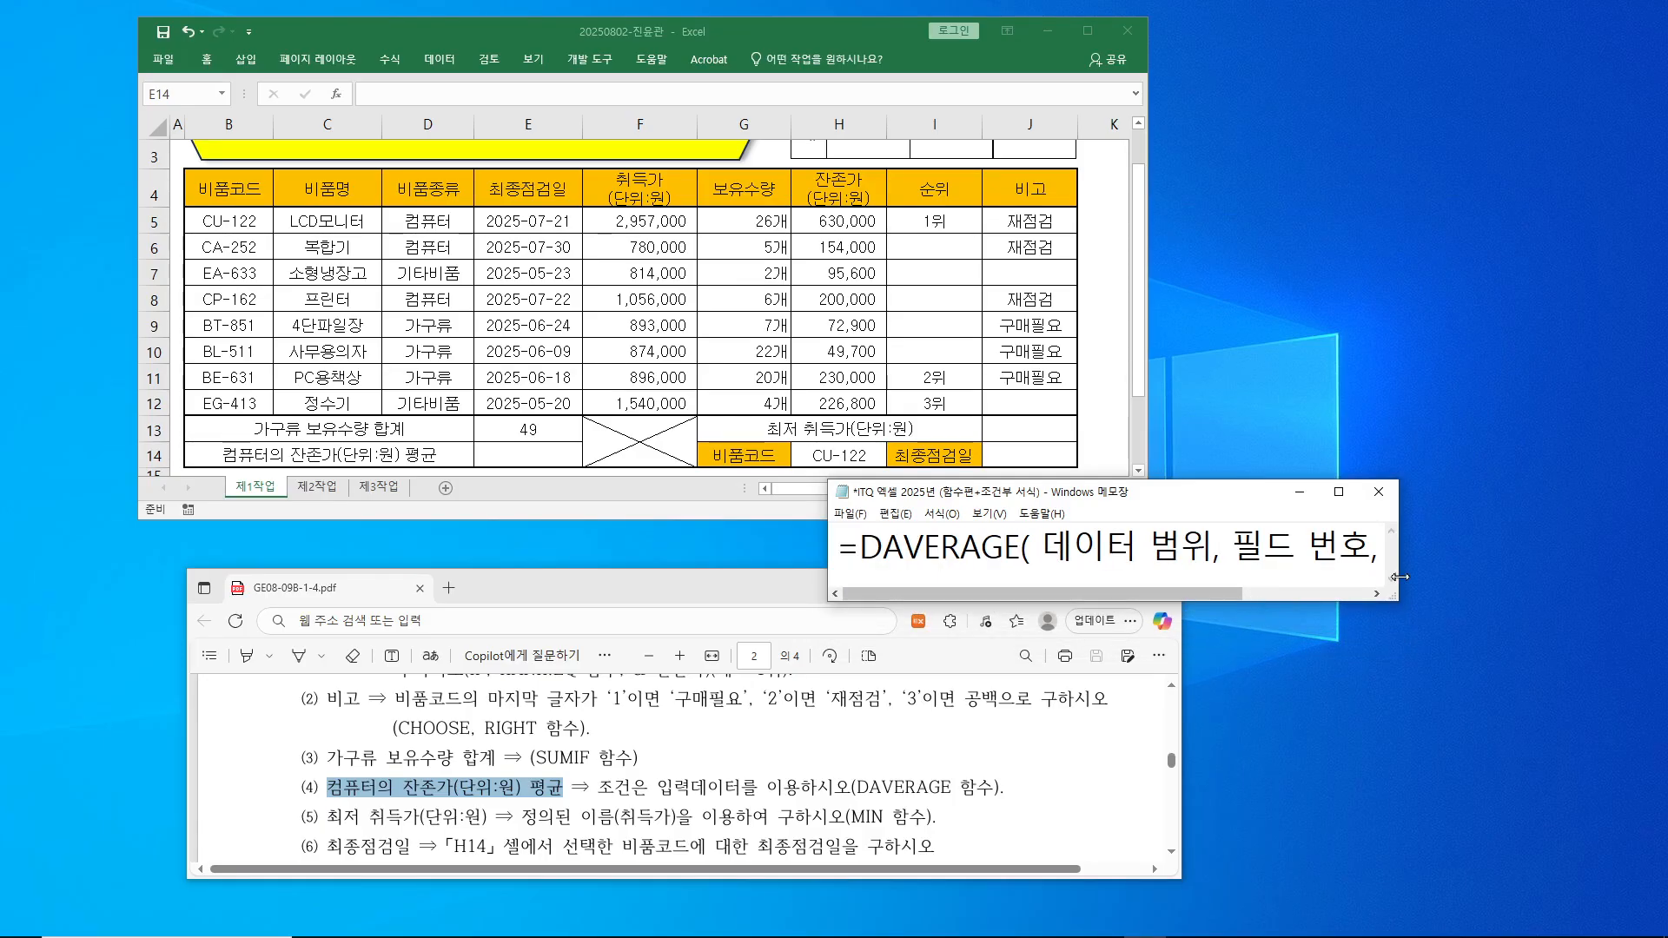
pyautogui.moveTo(1400, 556); pyautogui.dragTo(1595, 549)
pyautogui.moveTo(1301, 510); pyautogui.dragTo(1220, 529)
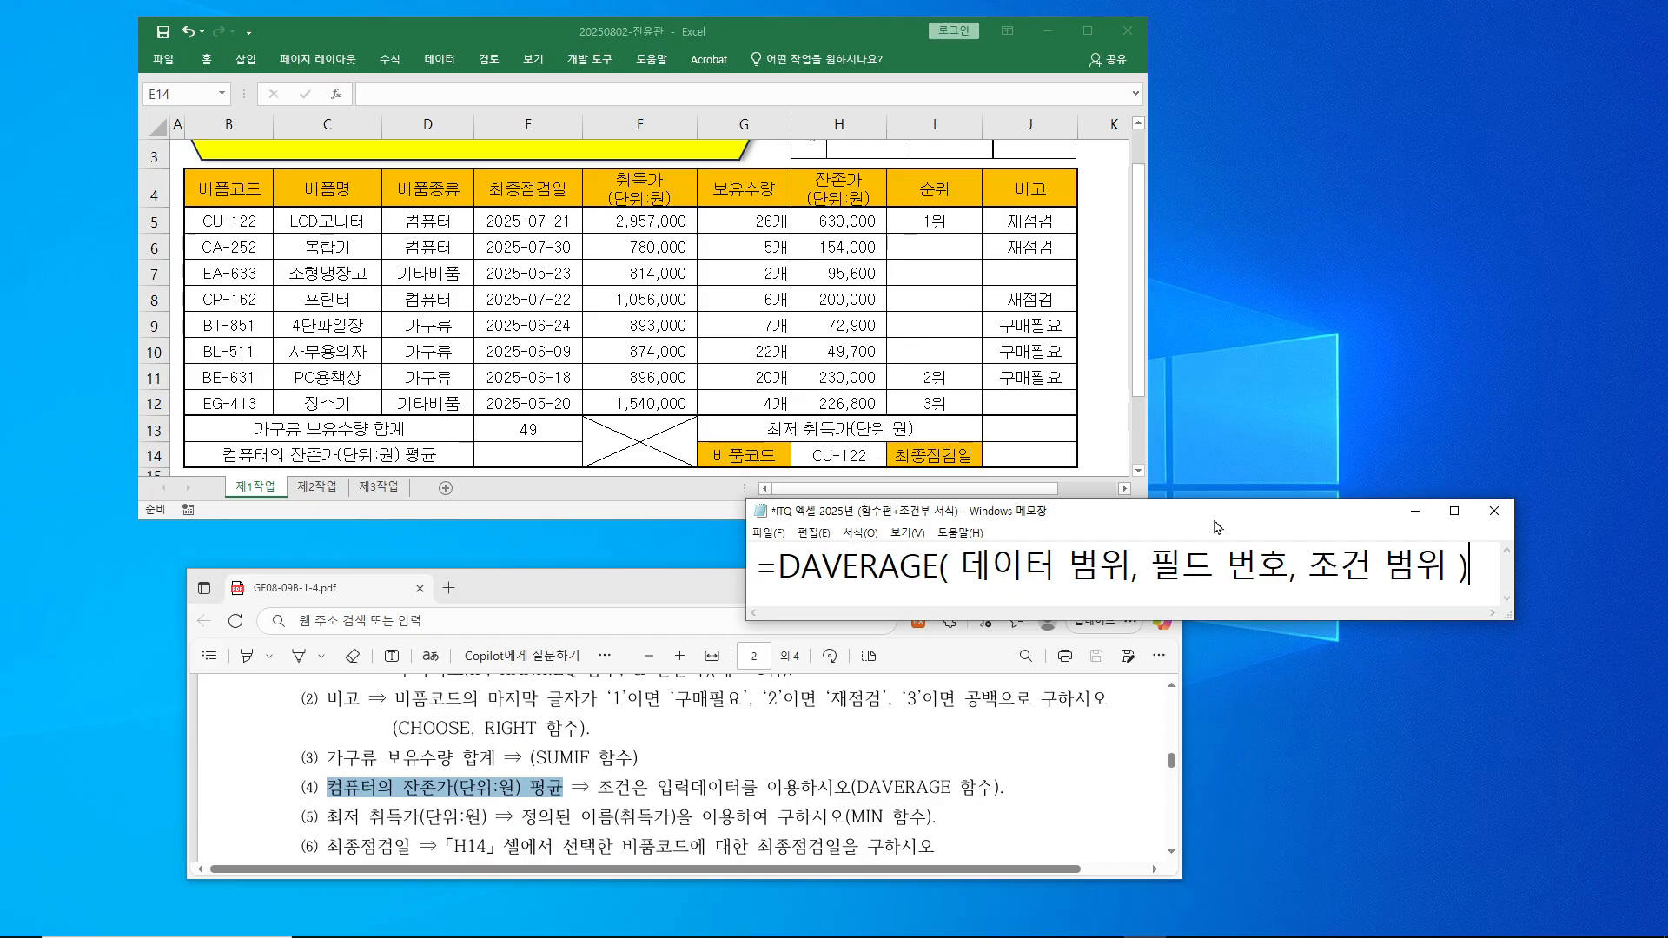
pyautogui.click(502, 456)
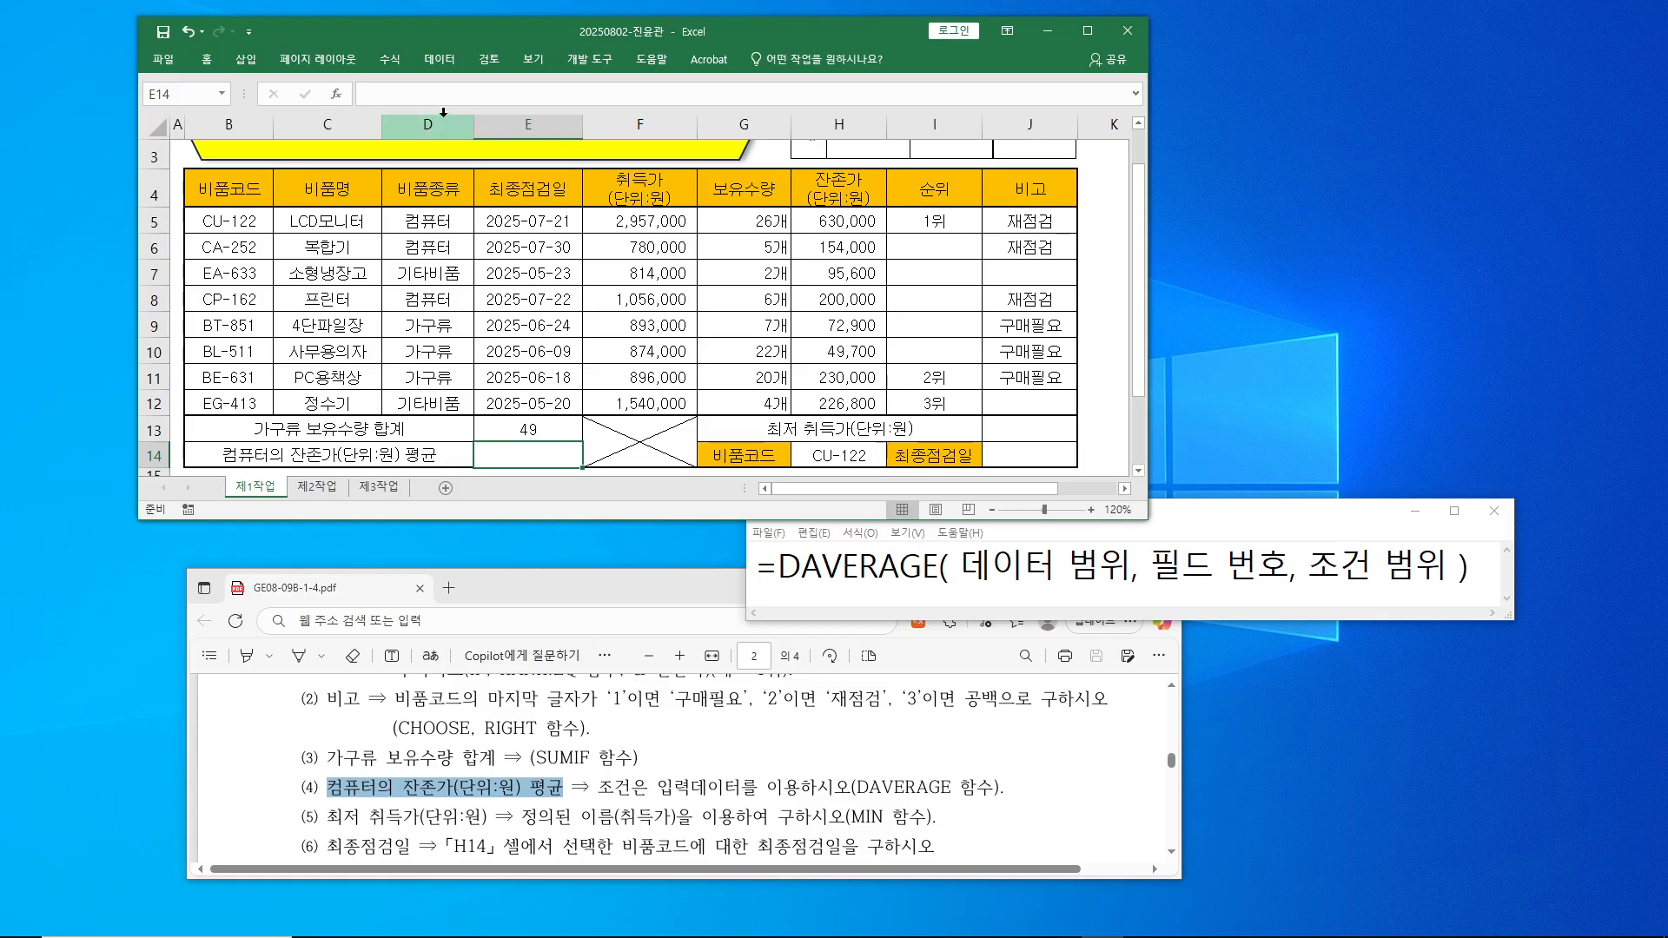
pyautogui.click(475, 89)
pyautogui.write('=')
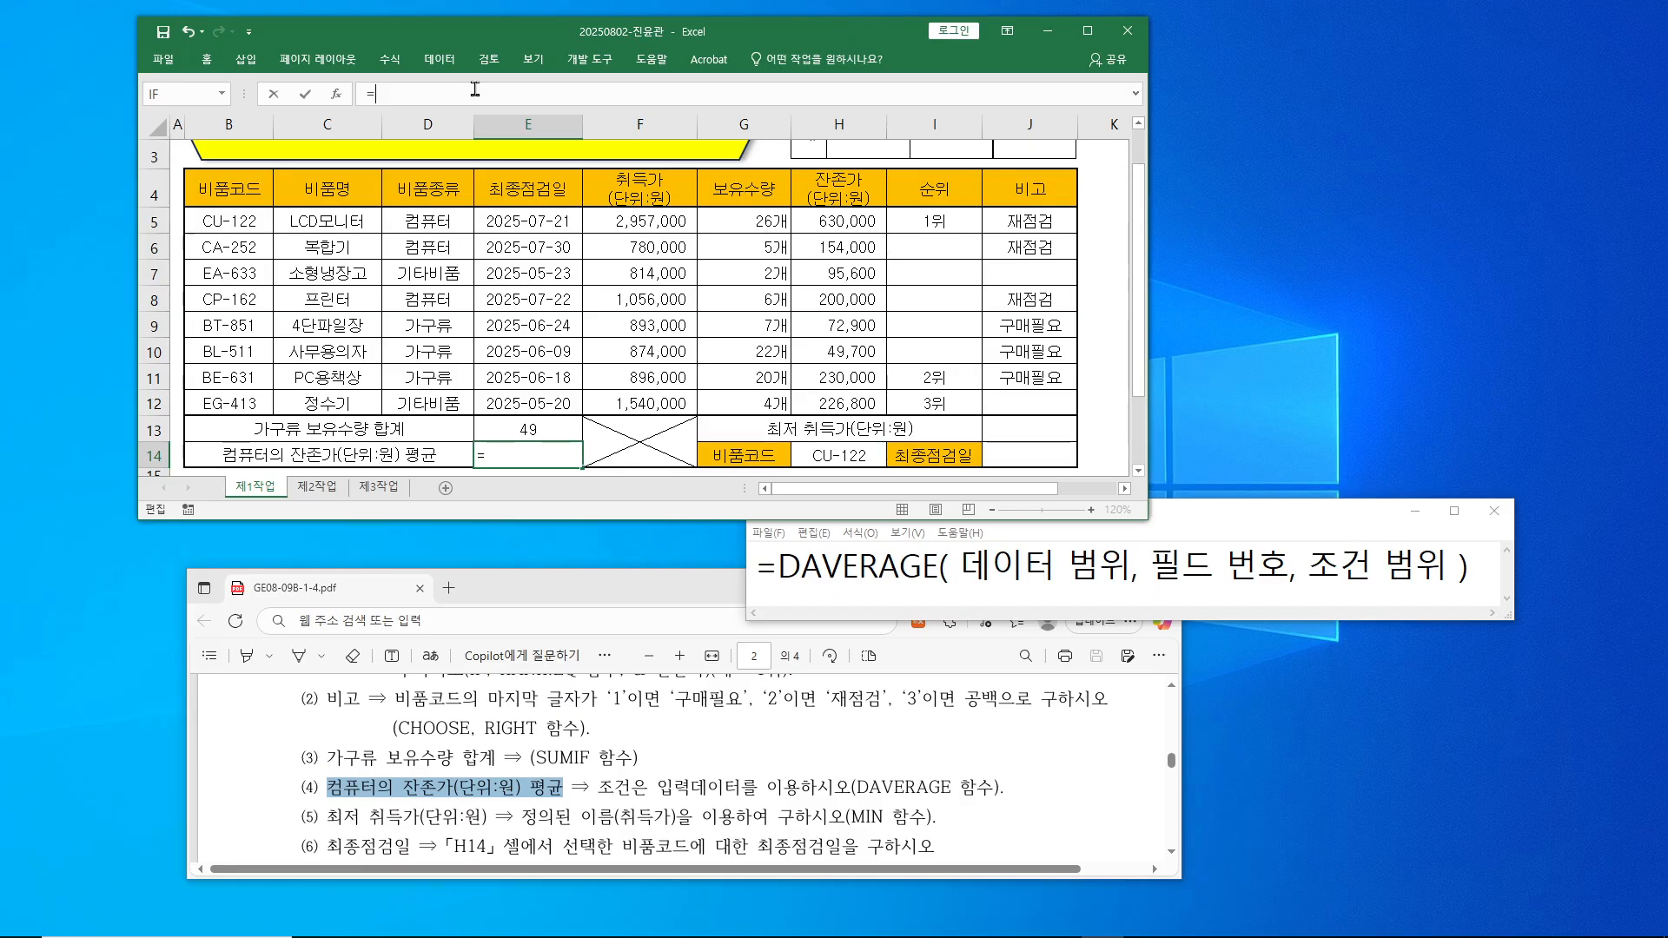
pyautogui.write('d')
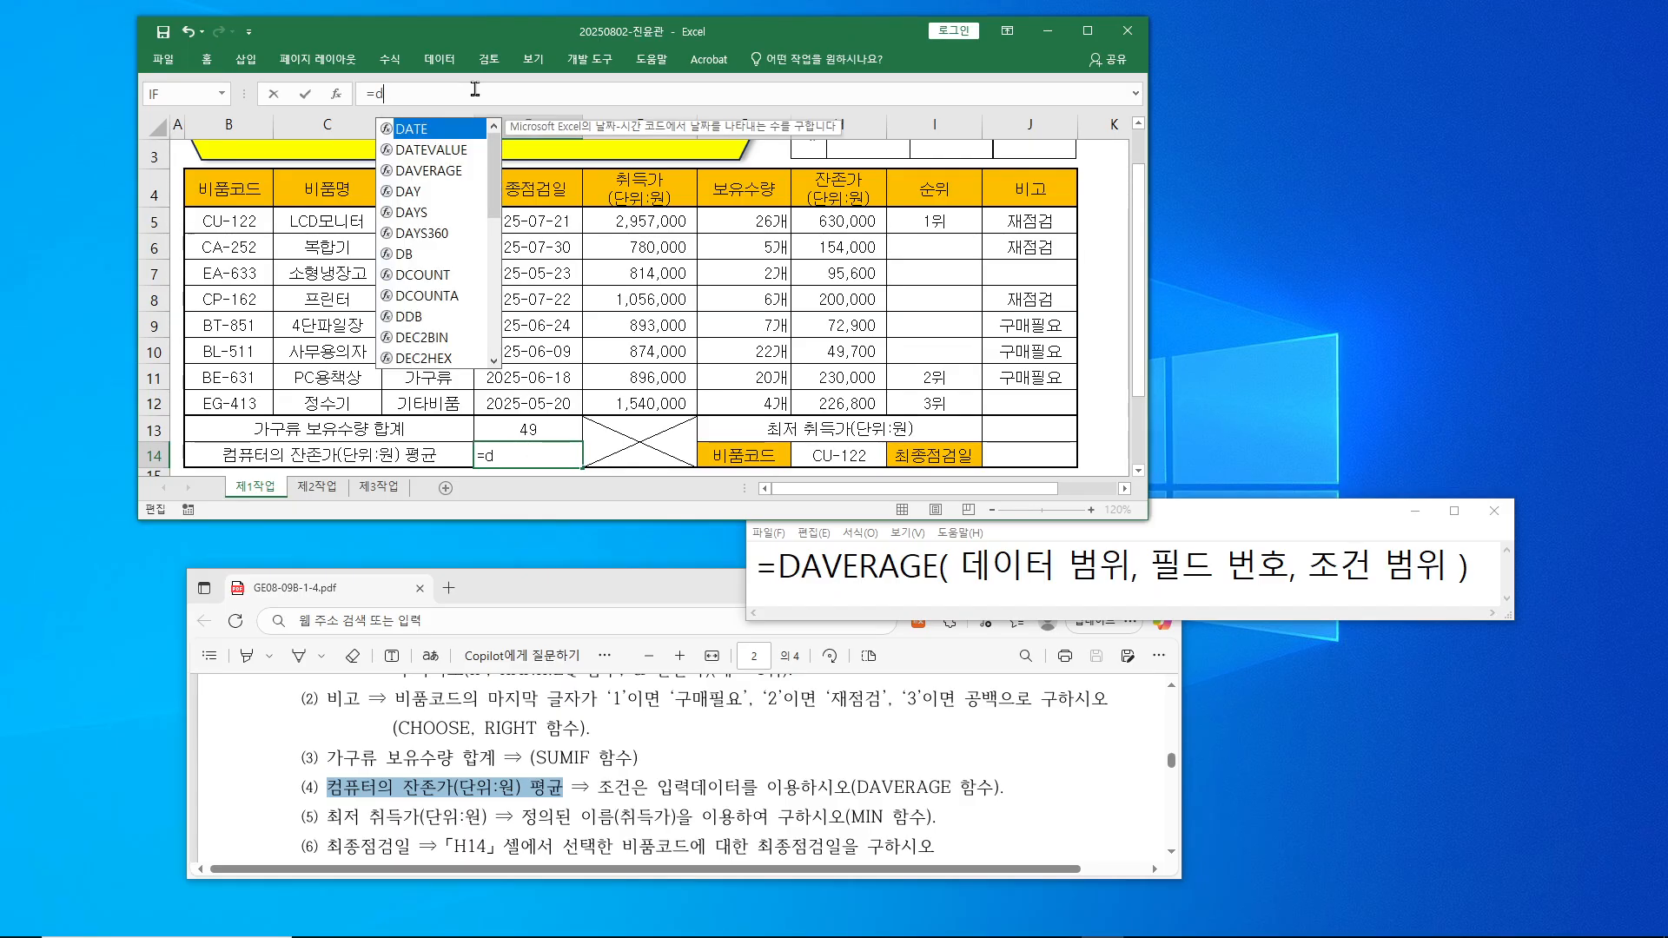
pyautogui.press('Down')
pyautogui.press('Down')
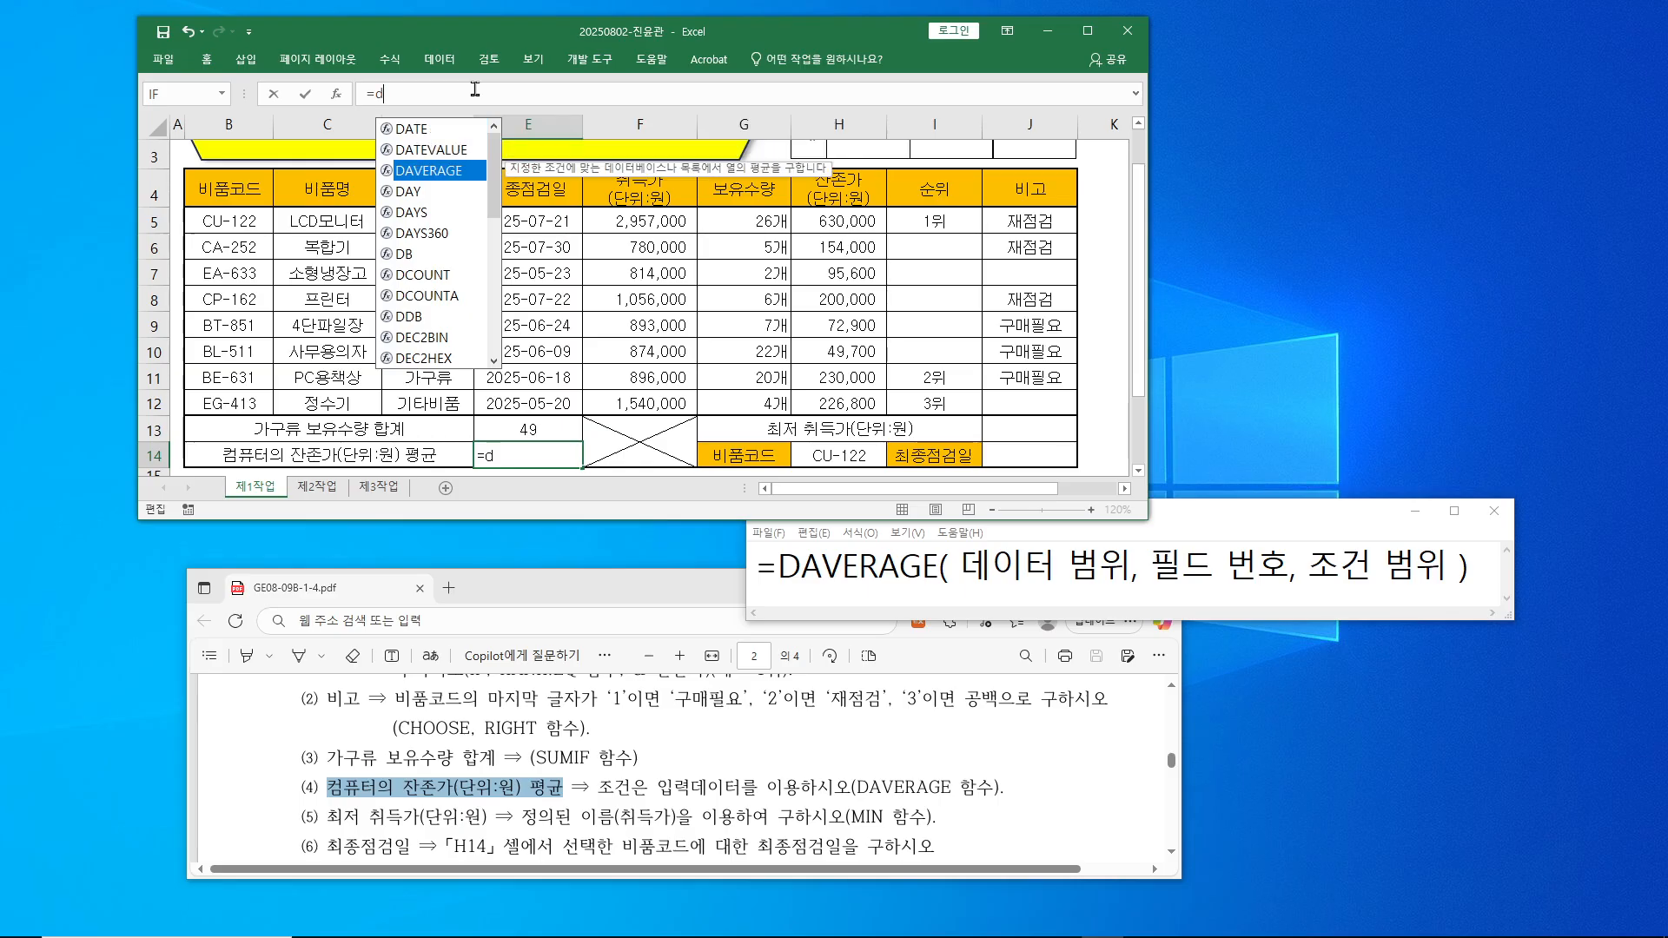
pyautogui.press('Return')
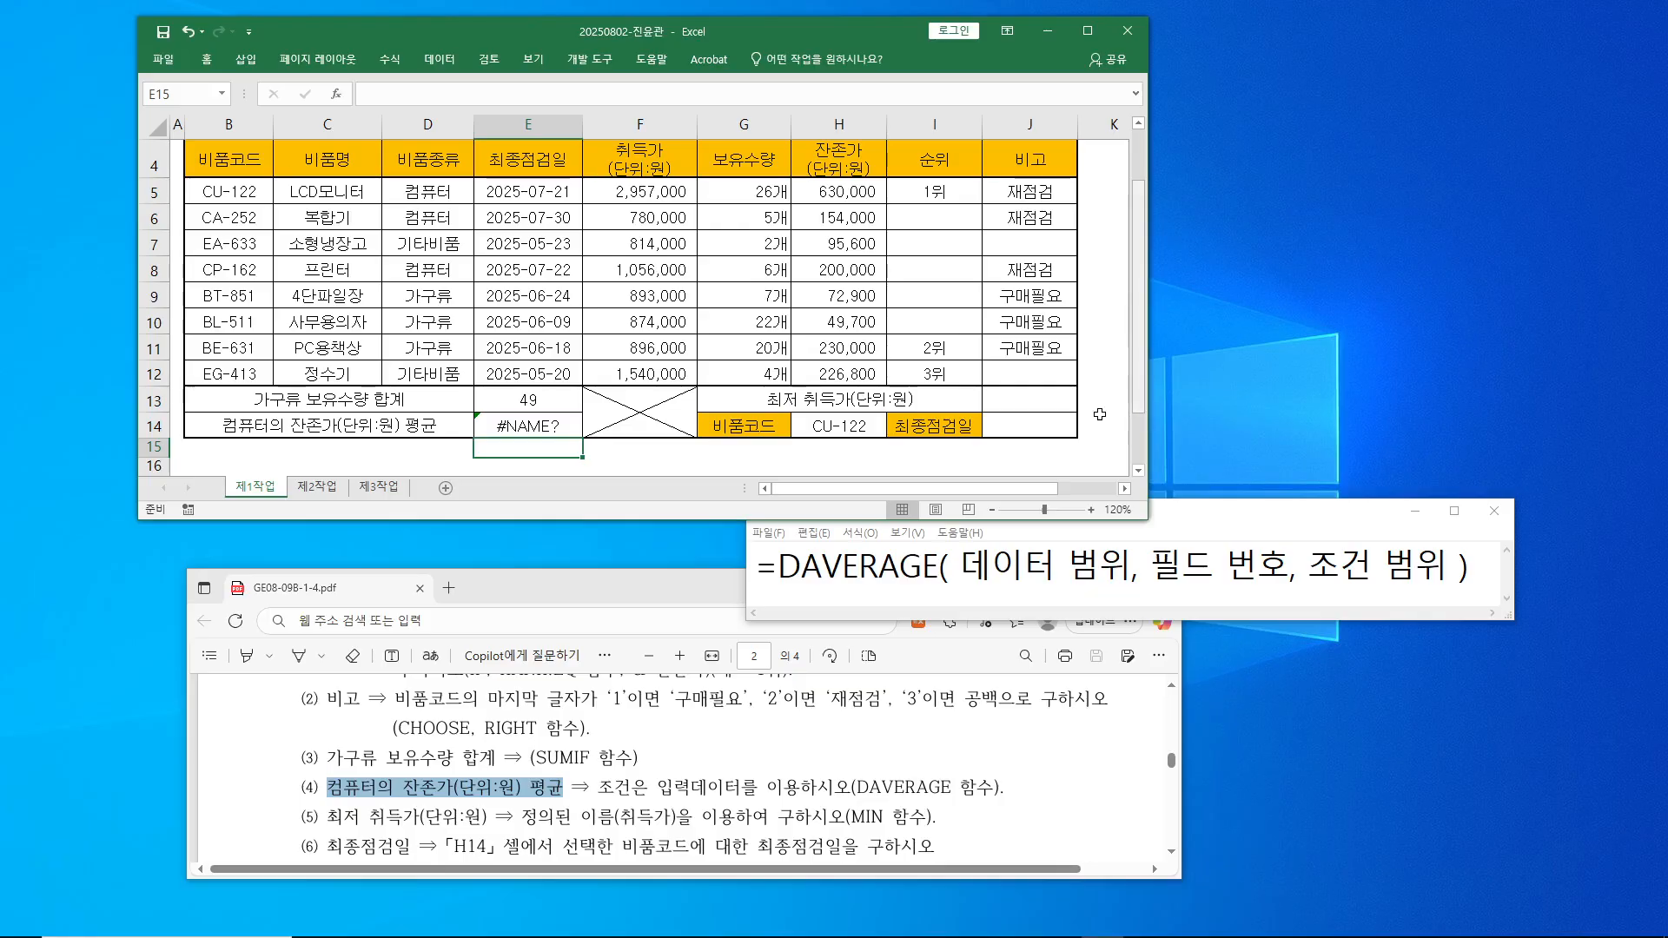
pyautogui.click(530, 426)
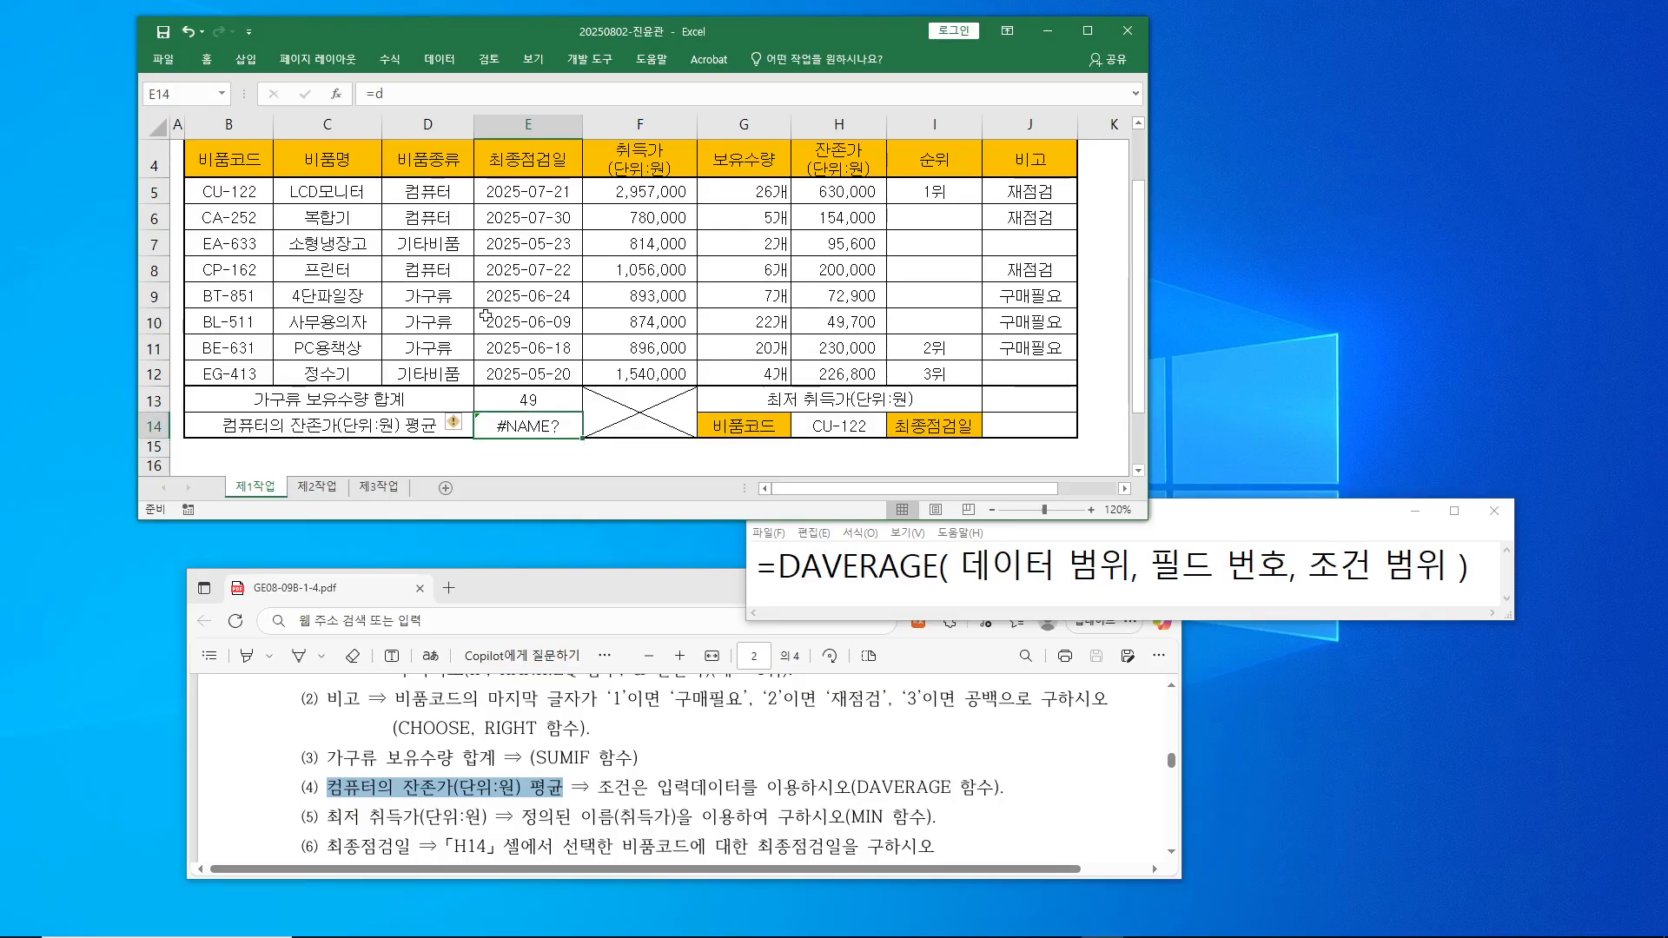
pyautogui.press('Delete')
# - Start a DAVERAGE function in cell E14, open its function arguments dialog and move the dialog clear of the table
pyautogui.click(387, 90)
pyautogui.moveTo(1143, 269); pyautogui.dragTo(1142, 252)
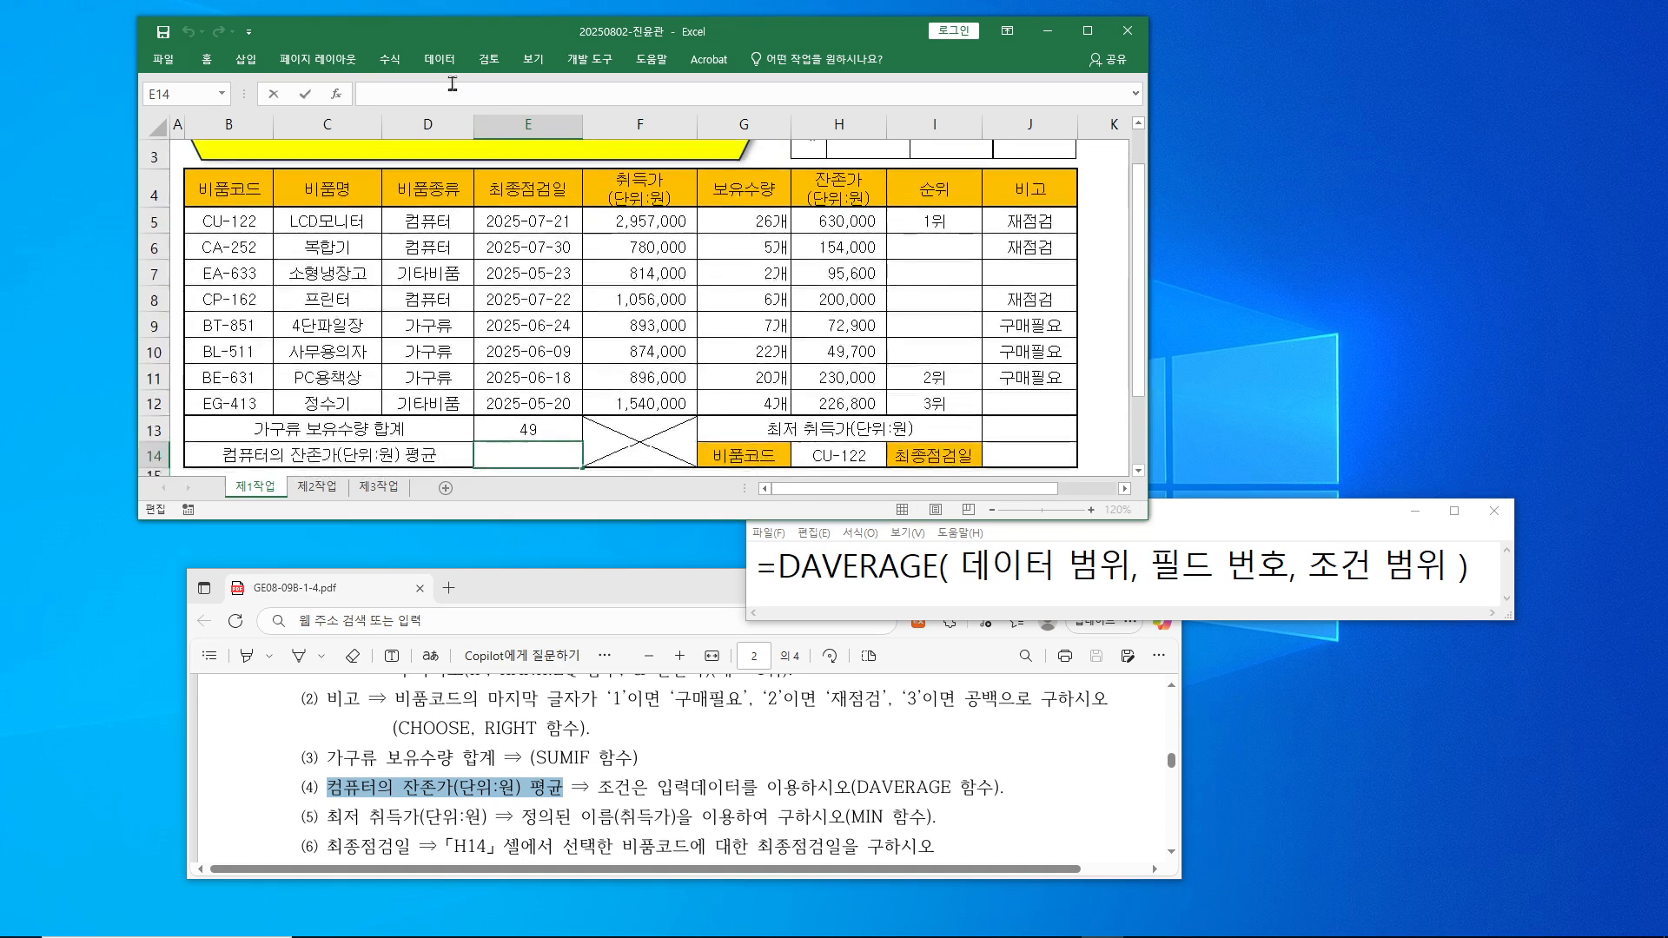
pyautogui.write('=da')
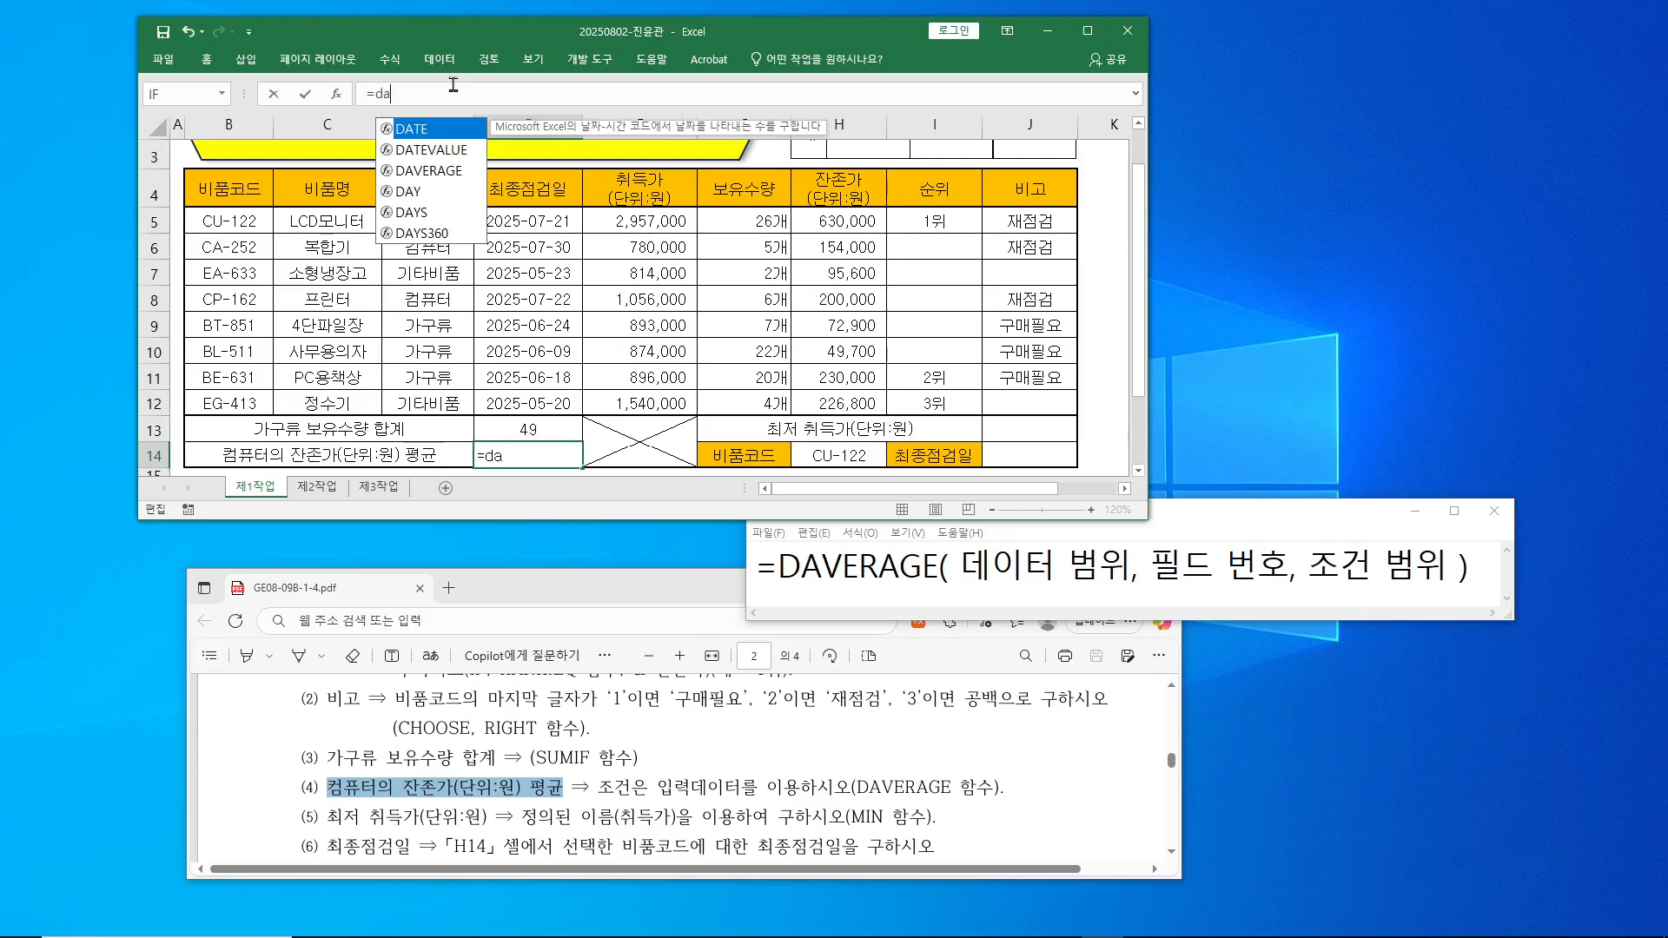
pyautogui.doubleClick(441, 180)
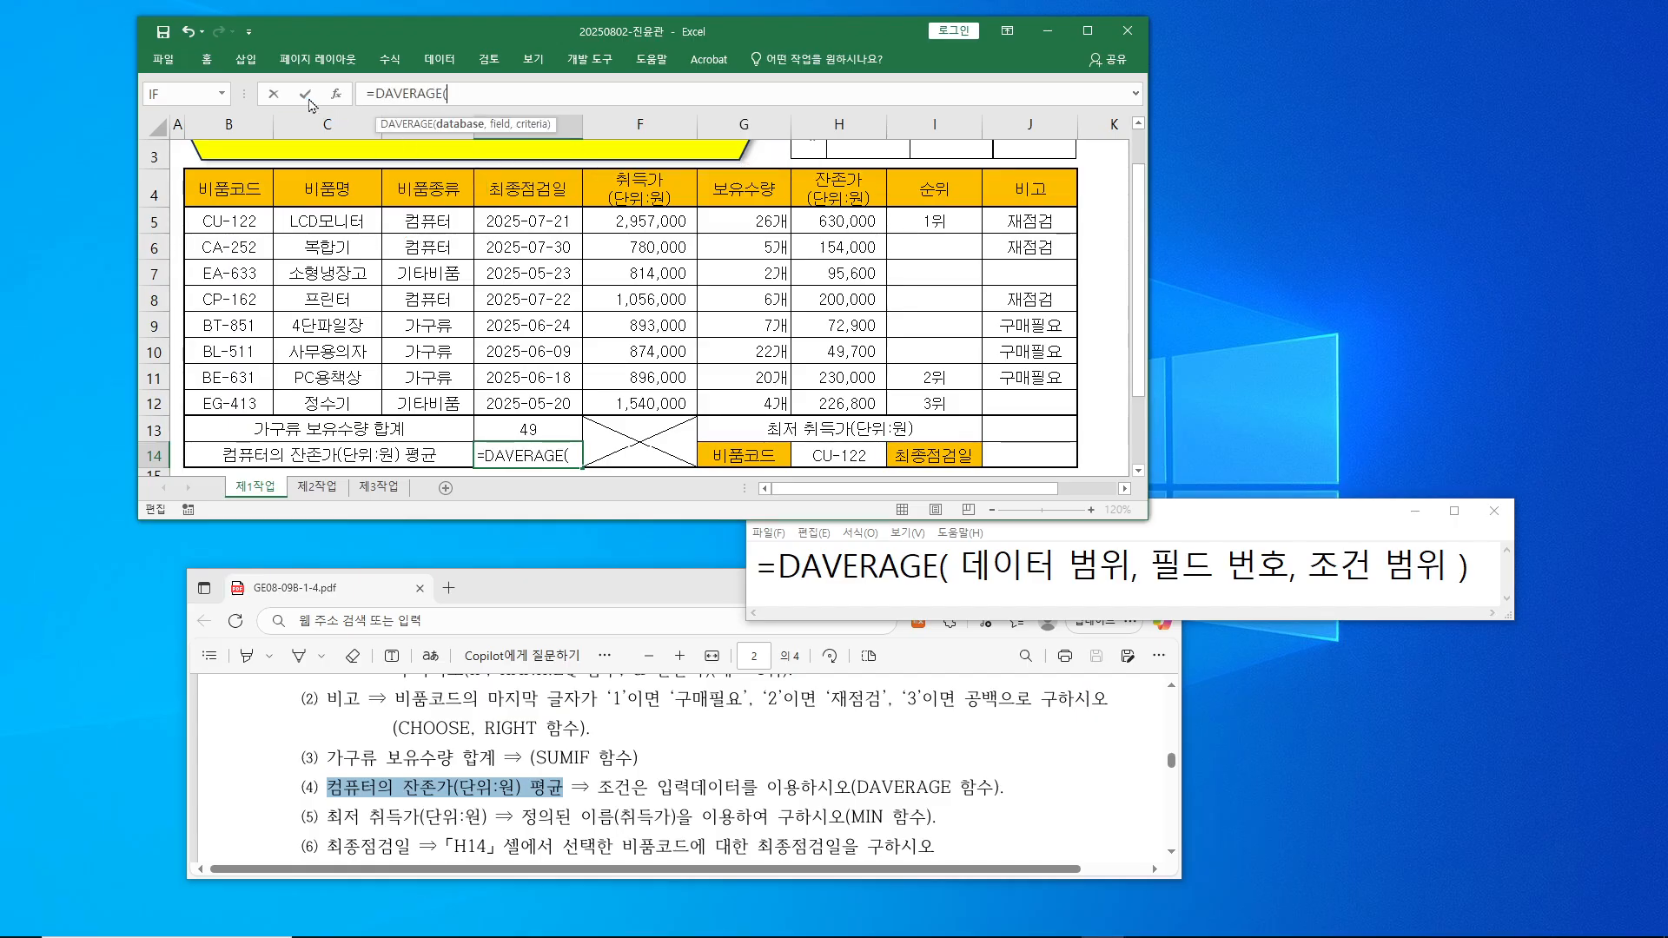
pyautogui.click(338, 97)
pyautogui.moveTo(1239, 215); pyautogui.dragTo(1326, 205)
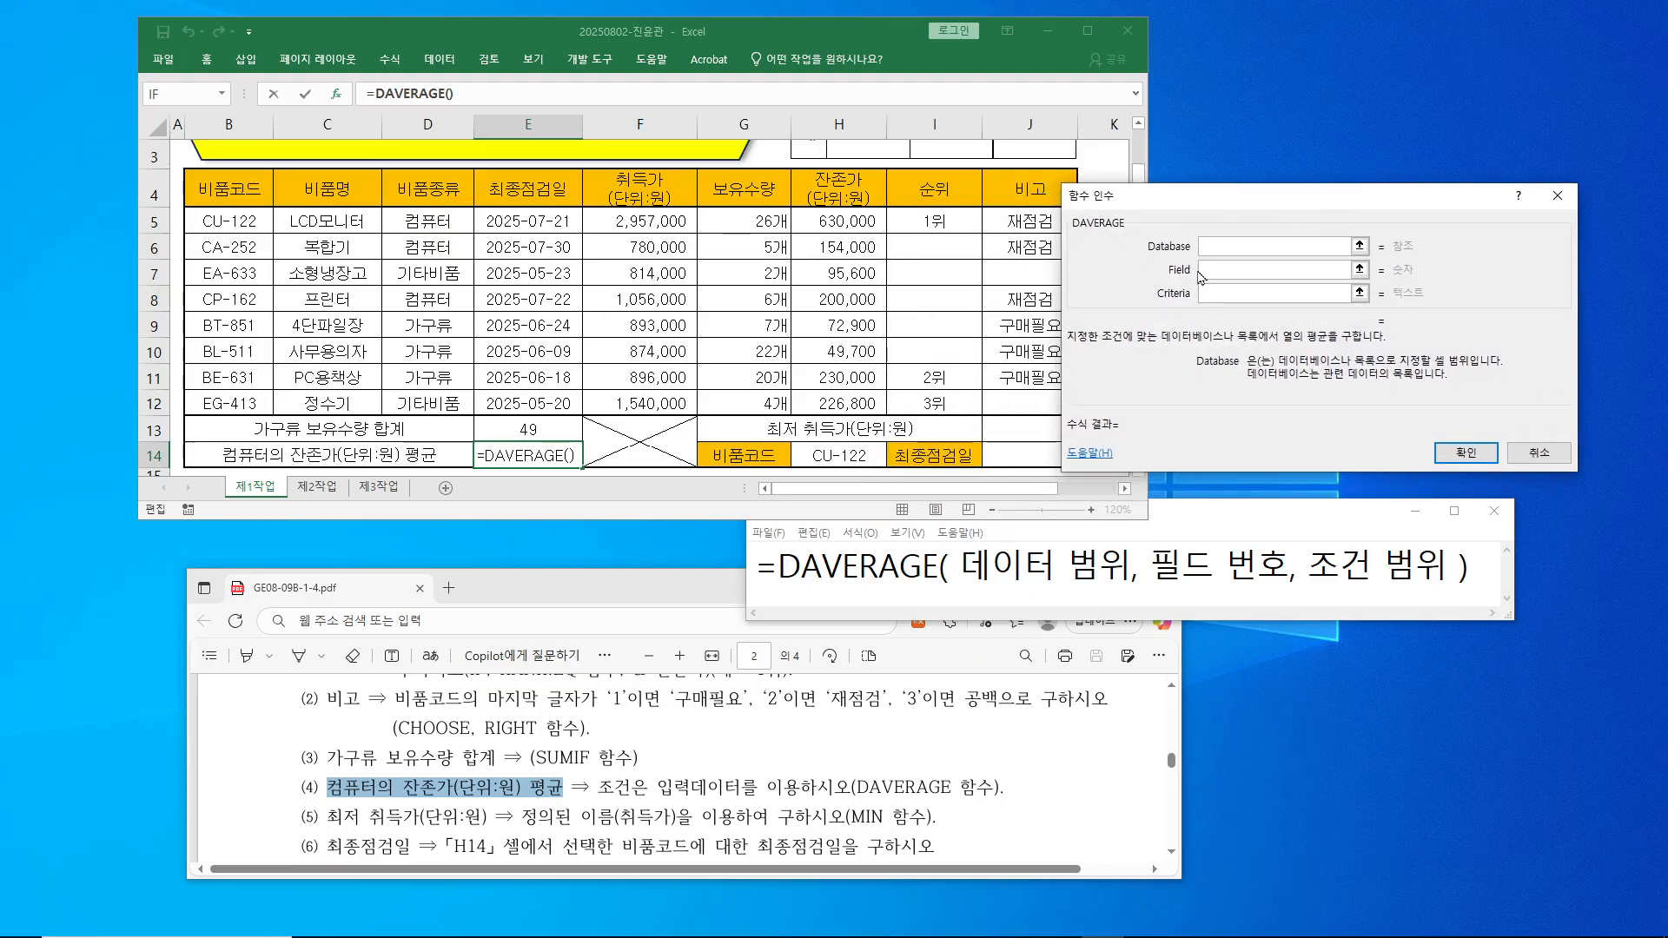
# - Highlight 데이터 범위 in the note and look up the table range to copy in the PDF's [제2작업] instructions
pyautogui.moveTo(962, 564); pyautogui.dragTo(1120, 565)
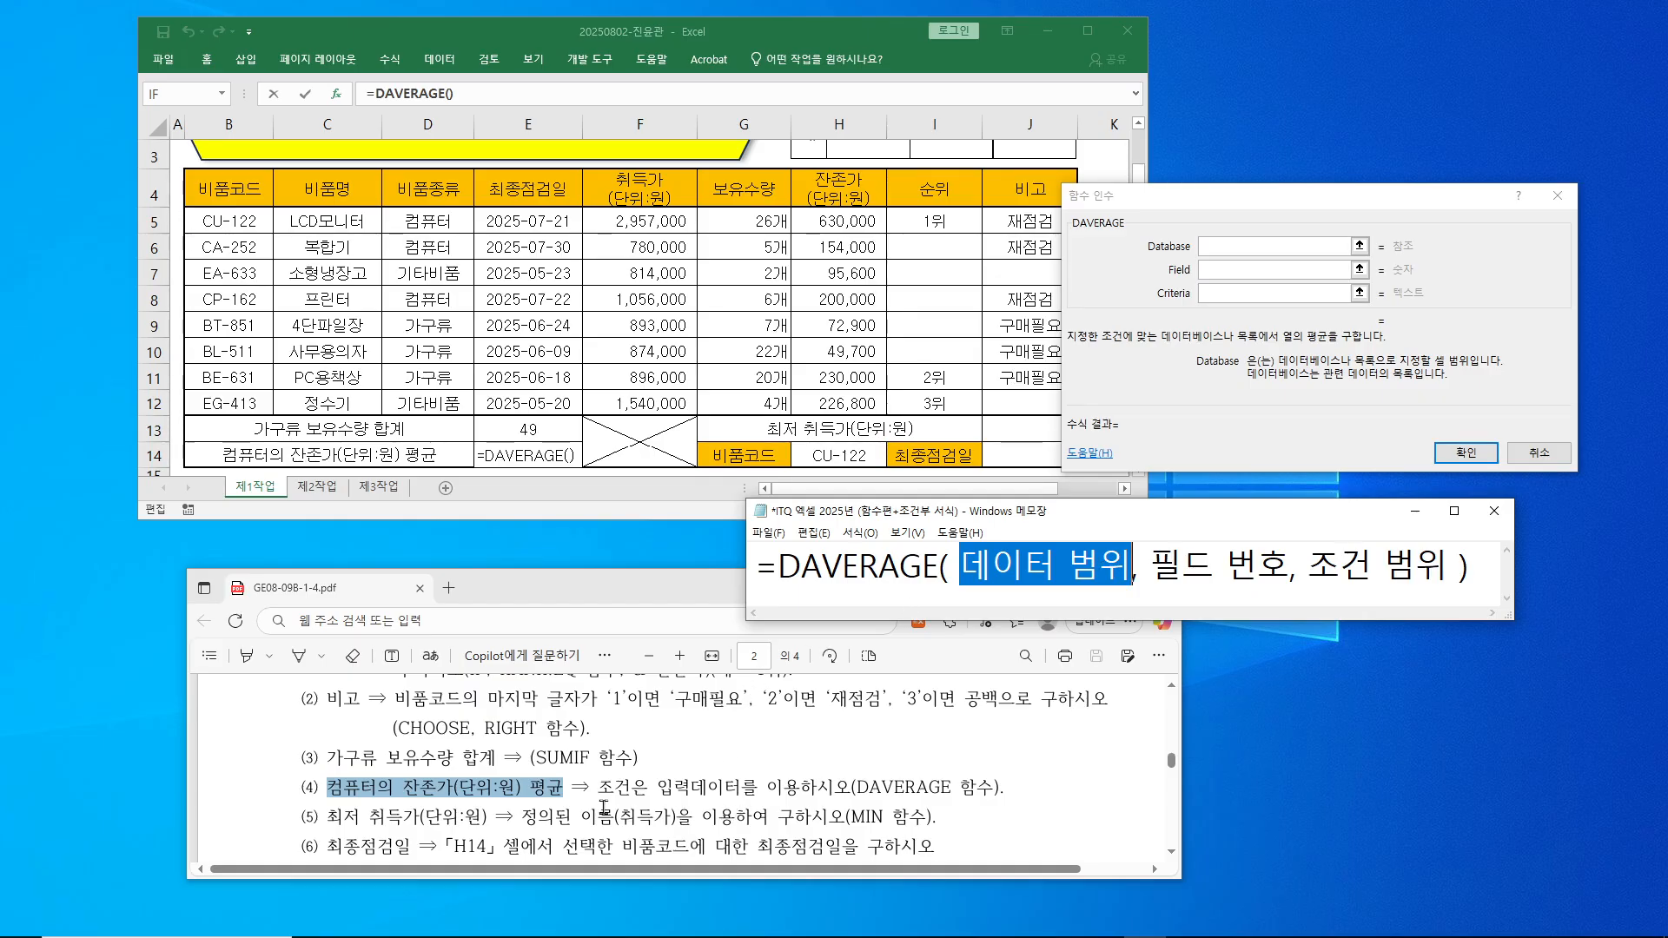
pyautogui.scroll(-10, 604, 805)
pyautogui.scroll(-1, 612, 807)
pyautogui.scroll(2, 612, 808)
pyautogui.scroll(-1, 612, 808)
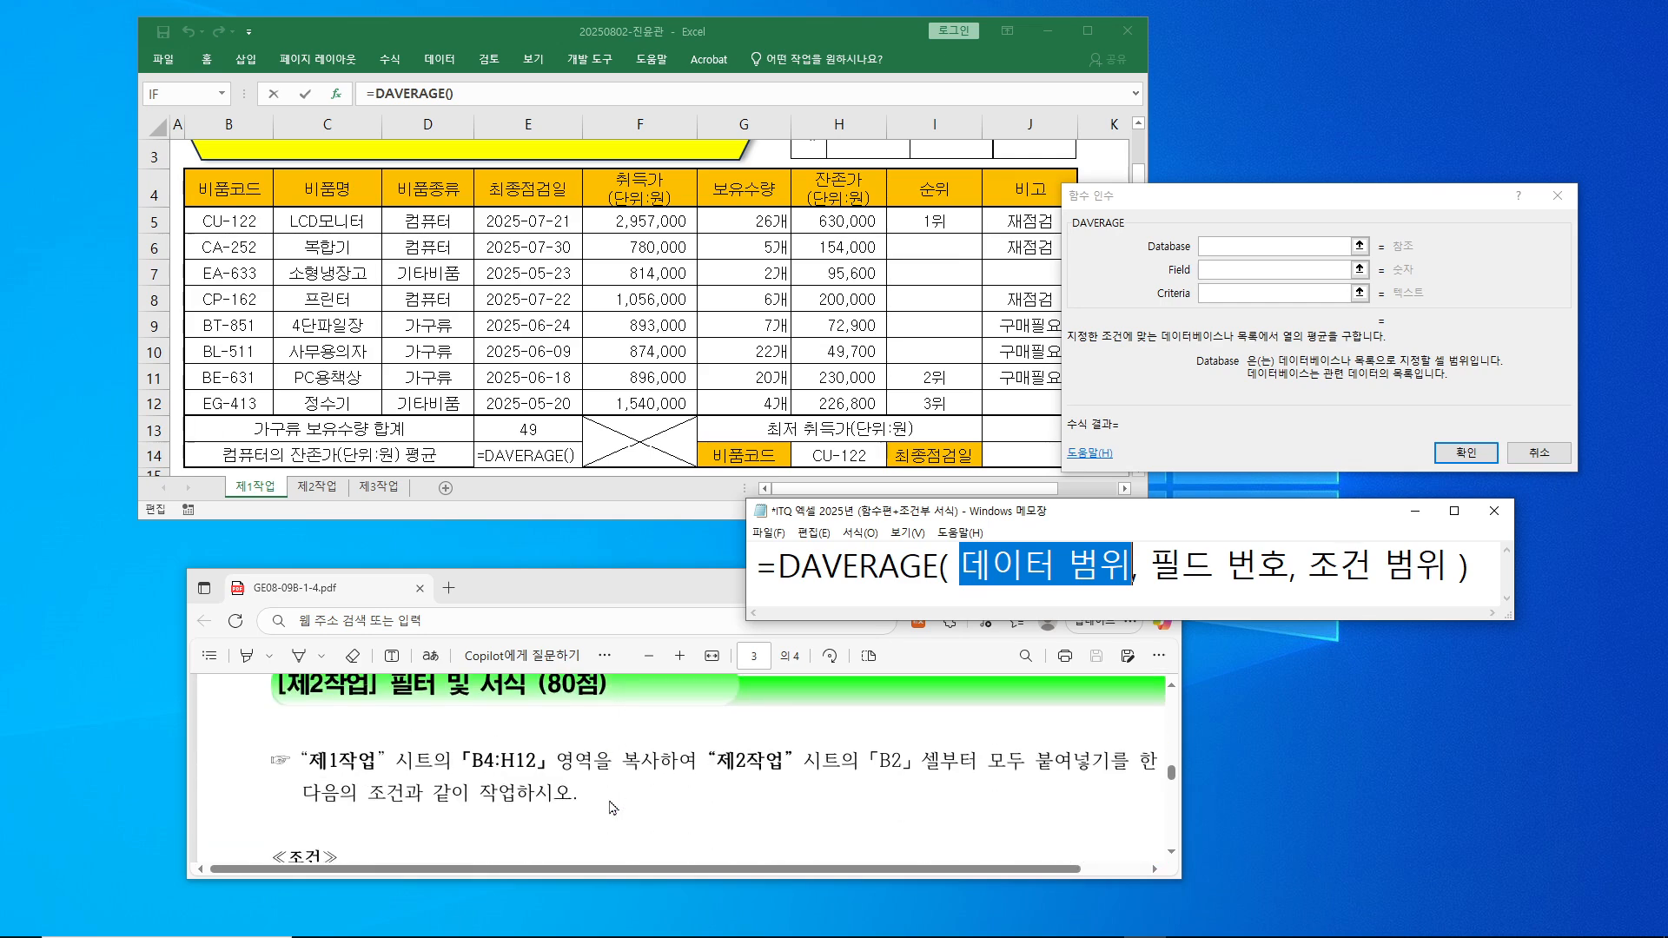
# - Check the B4:H12 range in the PDF's [제2작업] instructions and set the DAVERAGE Database argument to B4:H12
pyautogui.moveTo(655, 880); pyautogui.dragTo(655, 907)
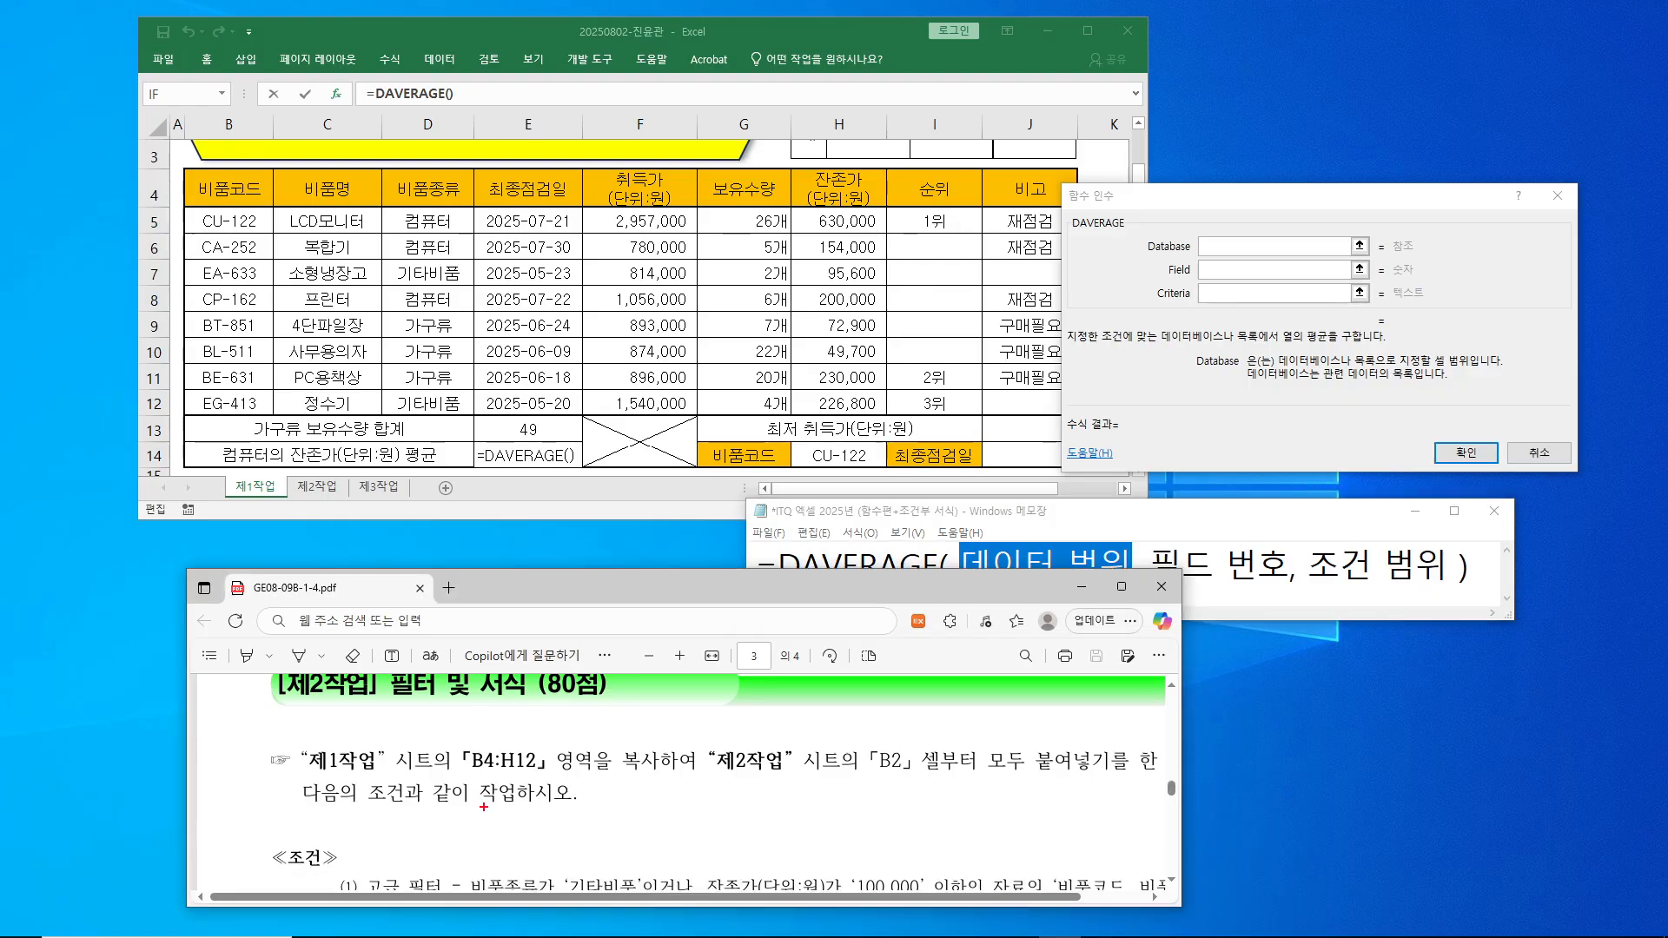
pyautogui.moveTo(466, 748)
pyautogui.mouseDown()
pyautogui.moveTo(546, 778)
pyautogui.moveTo(666, 781)
pyautogui.mouseUp()
pyautogui.moveTo(1001, 536)
pyautogui.mouseDown()
pyautogui.moveTo(1023, 567)
pyautogui.moveTo(1115, 507)
pyautogui.mouseUp()
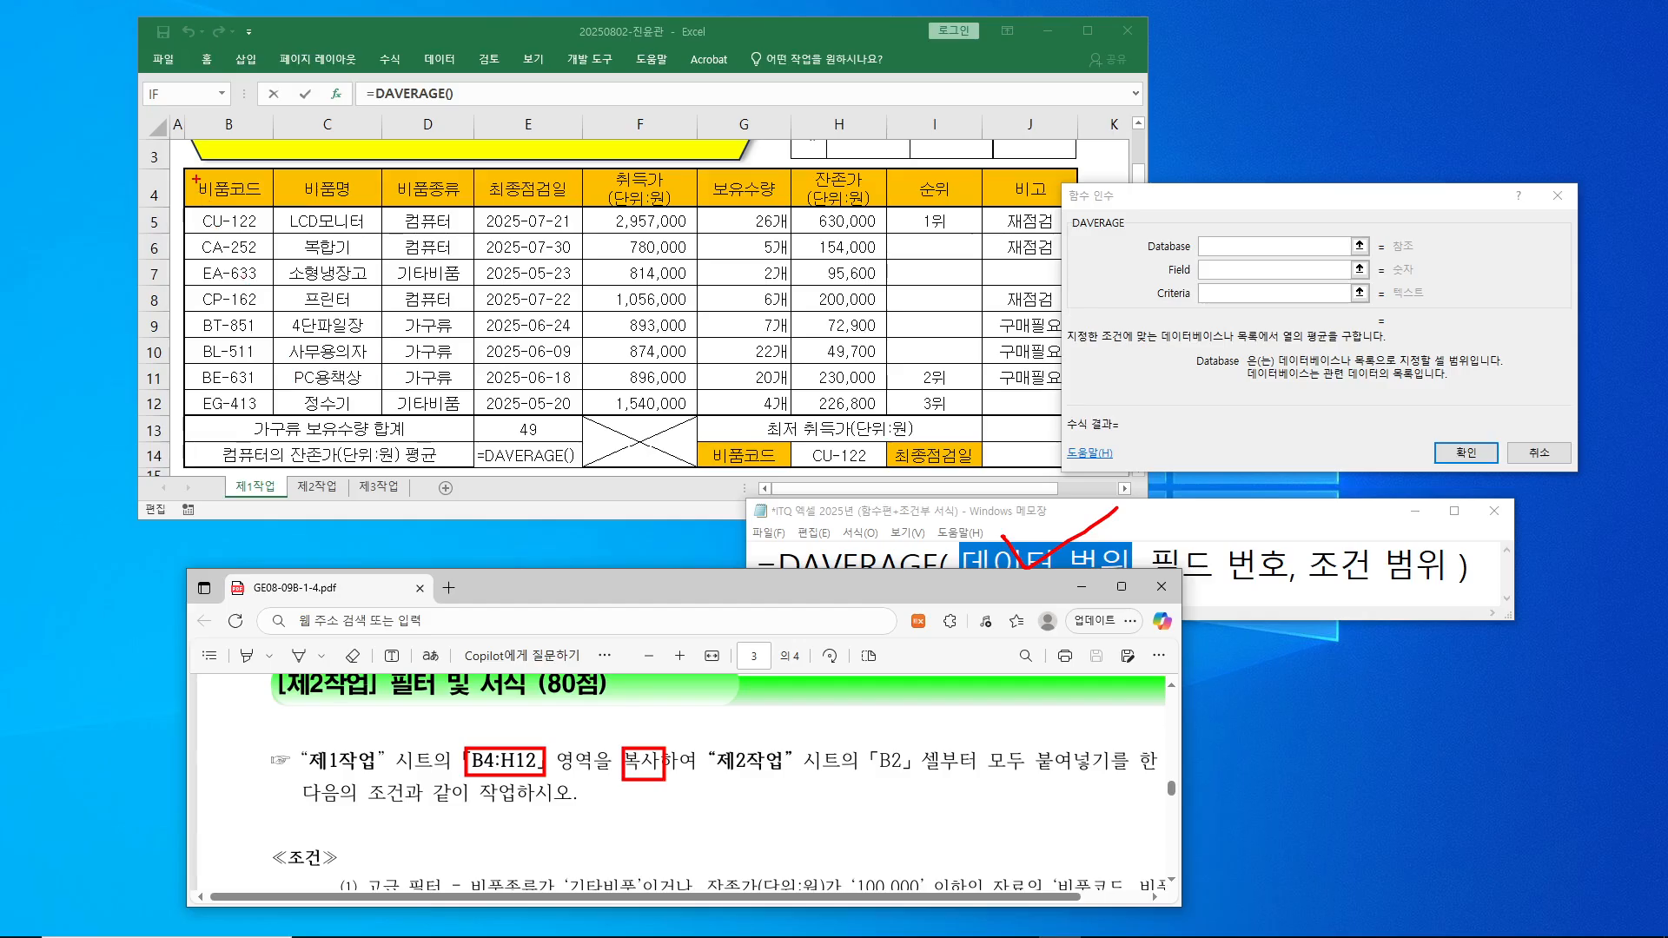
pyautogui.moveTo(191, 169)
pyautogui.mouseDown()
pyautogui.moveTo(268, 219)
pyautogui.moveTo(475, 297)
pyautogui.moveTo(884, 414)
pyautogui.mouseUp()
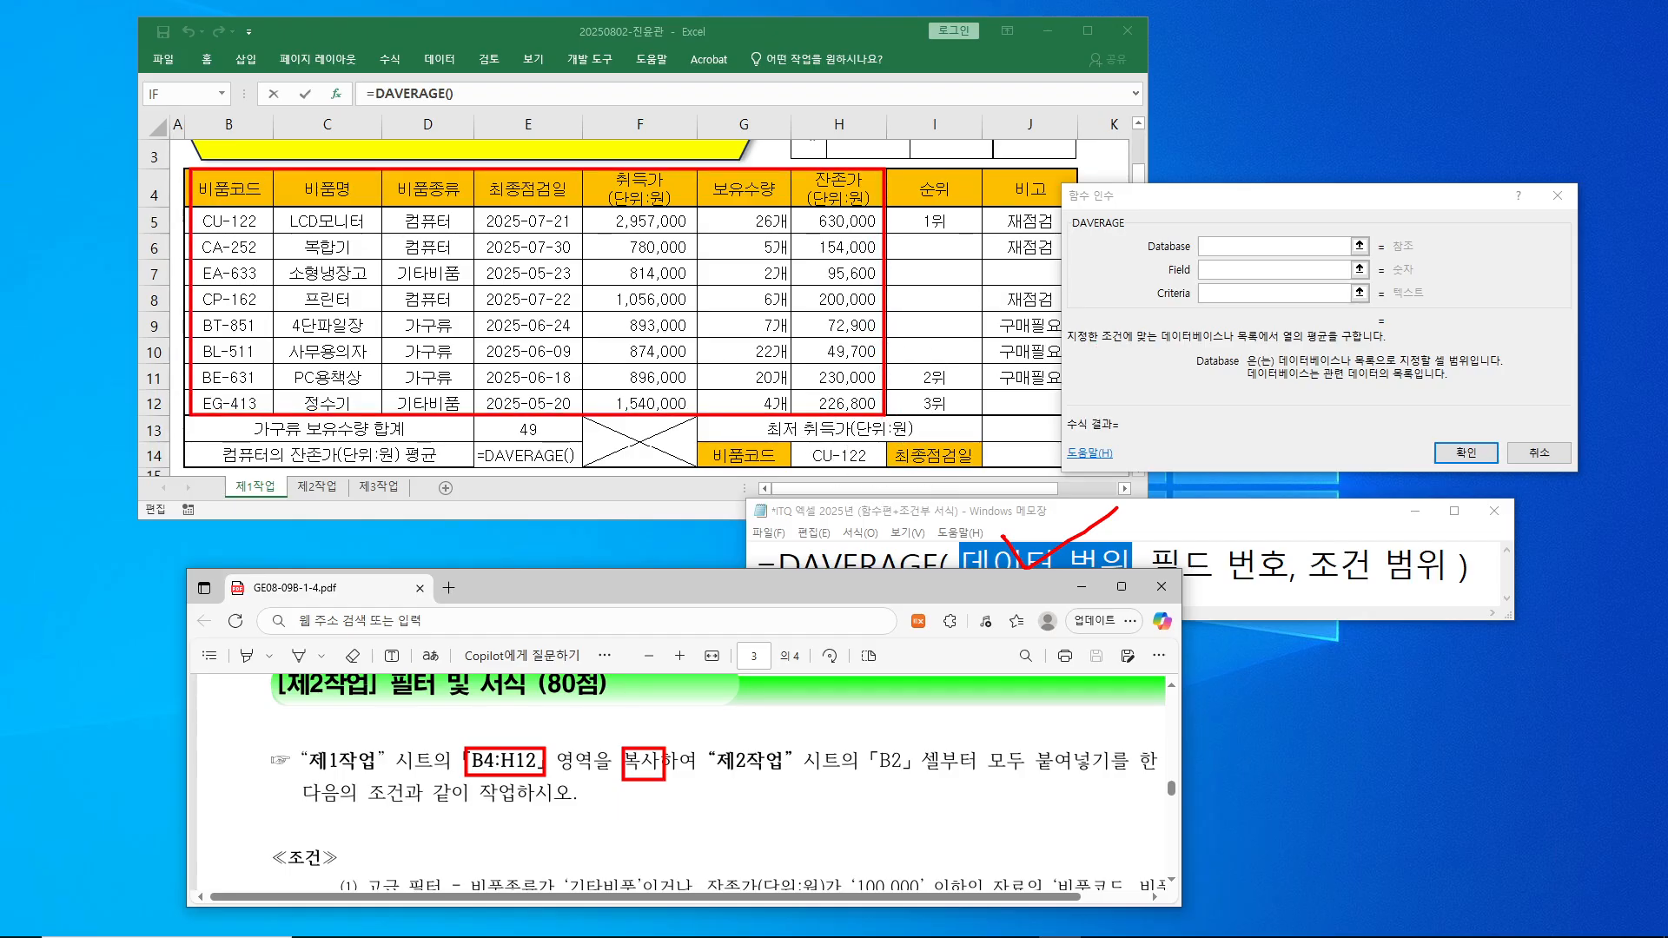
pyautogui.moveTo(1204, 223)
pyautogui.mouseDown()
pyautogui.moveTo(1207, 242)
pyautogui.moveTo(1291, 187)
pyautogui.mouseUp()
pyautogui.press('Escape')
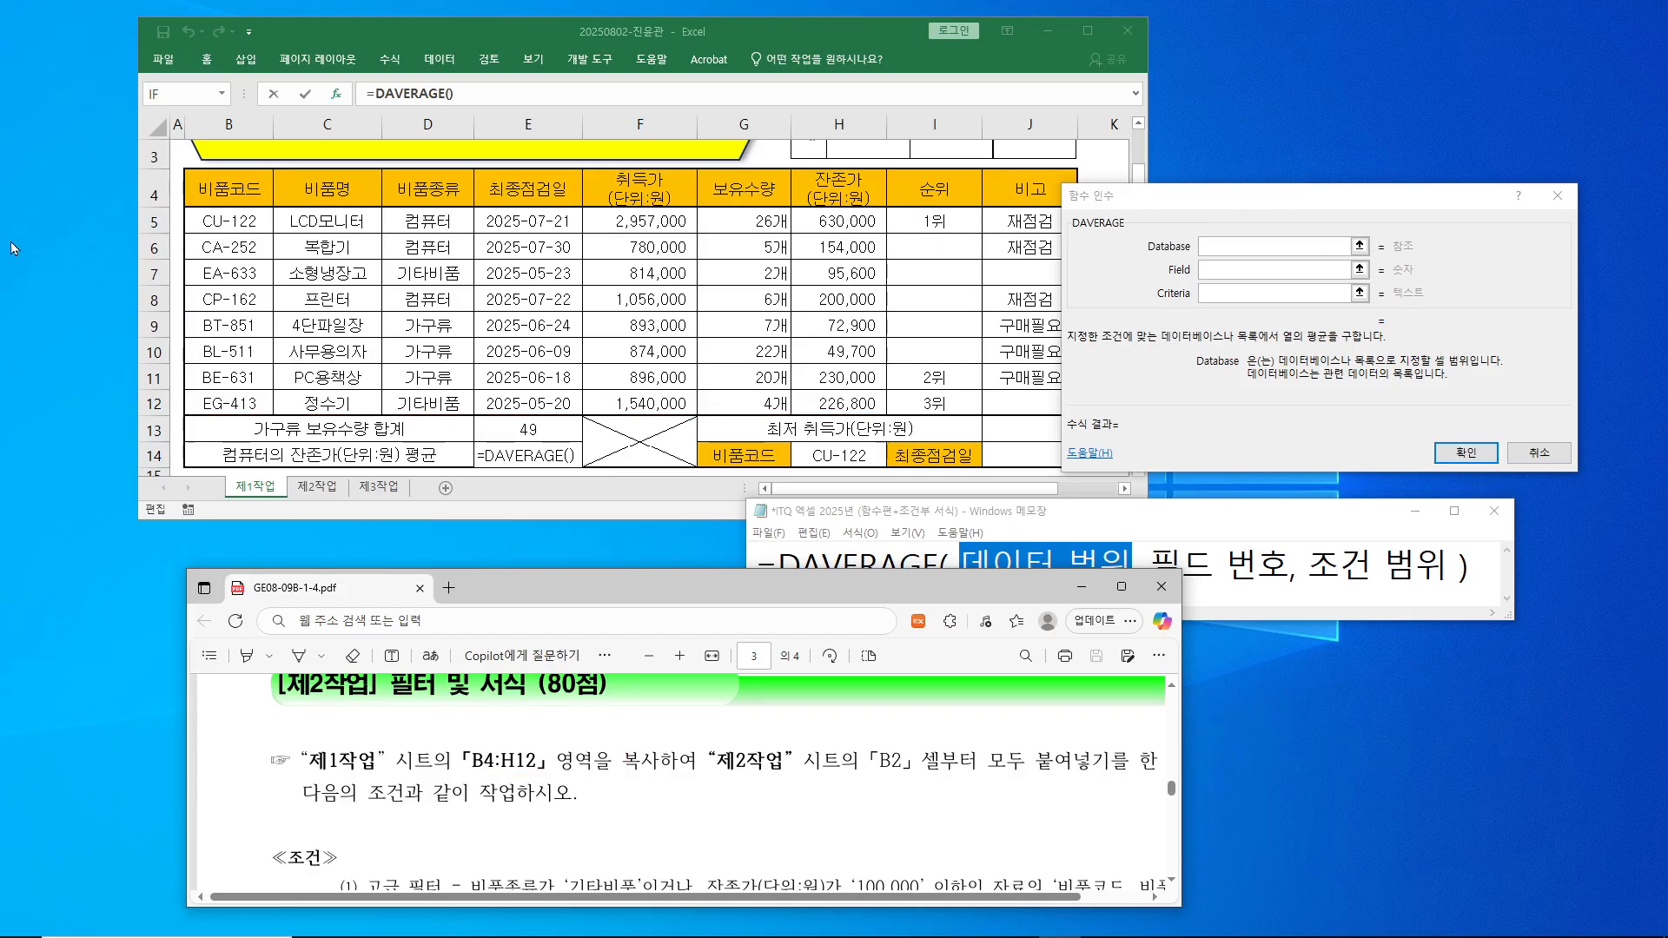
pyautogui.moveTo(256, 203); pyautogui.dragTo(820, 398)
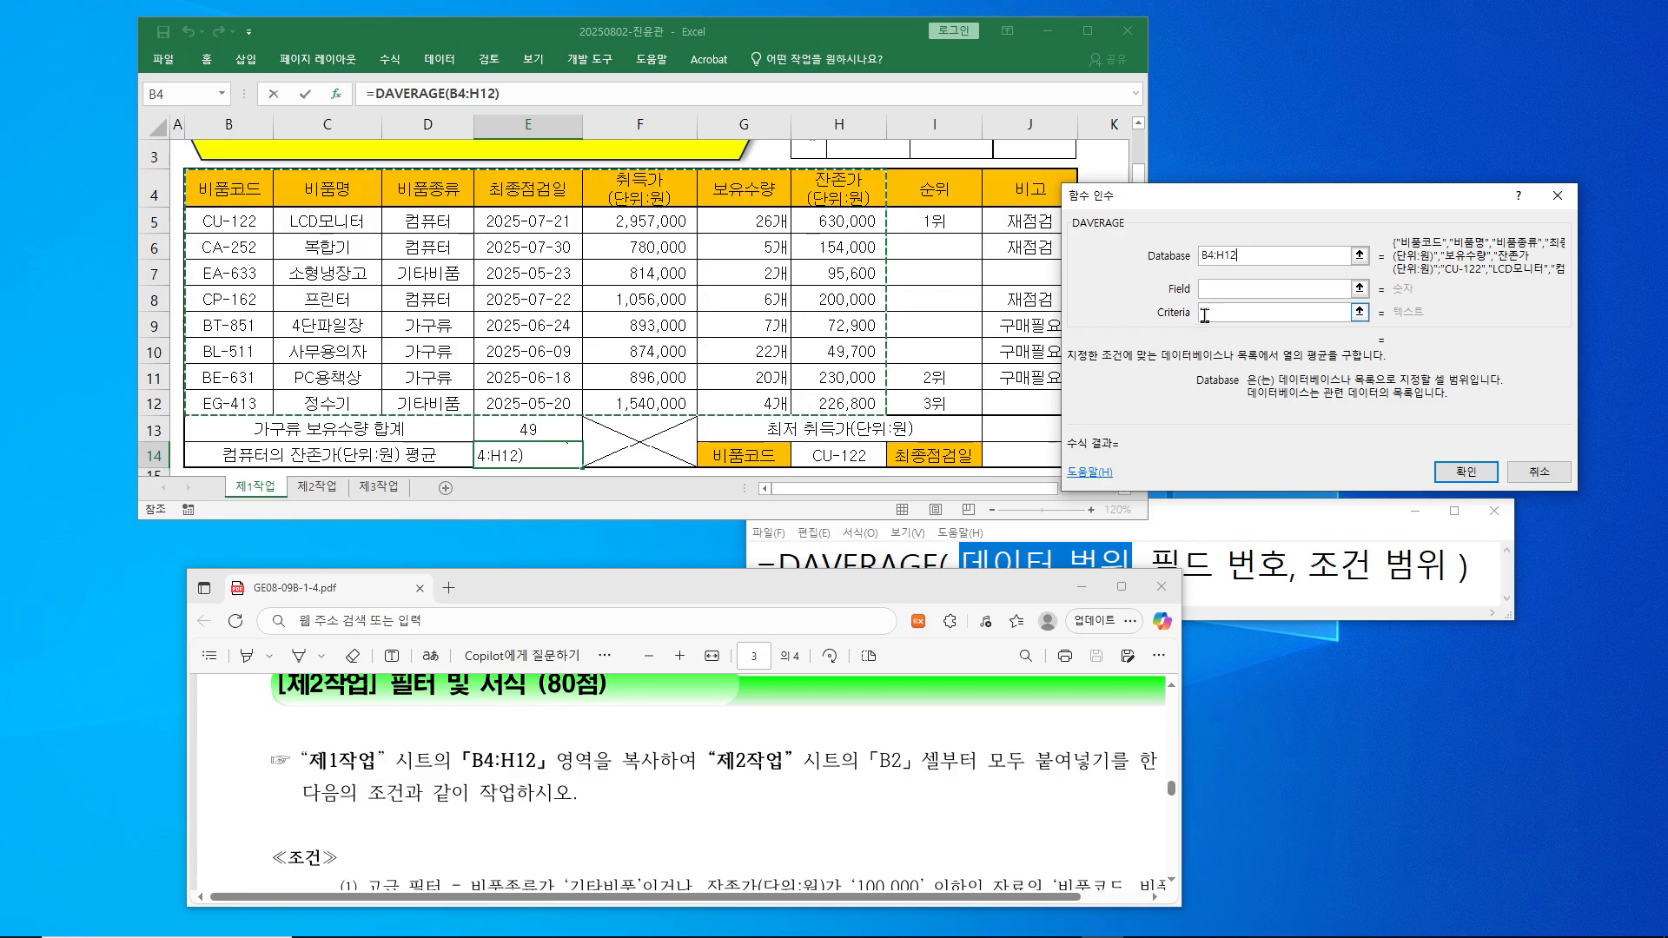
# - Bring the note into view, show item (4) on page 2 of the PDF, and shorten and move the PDF window below the note
pyautogui.click(1223, 289)
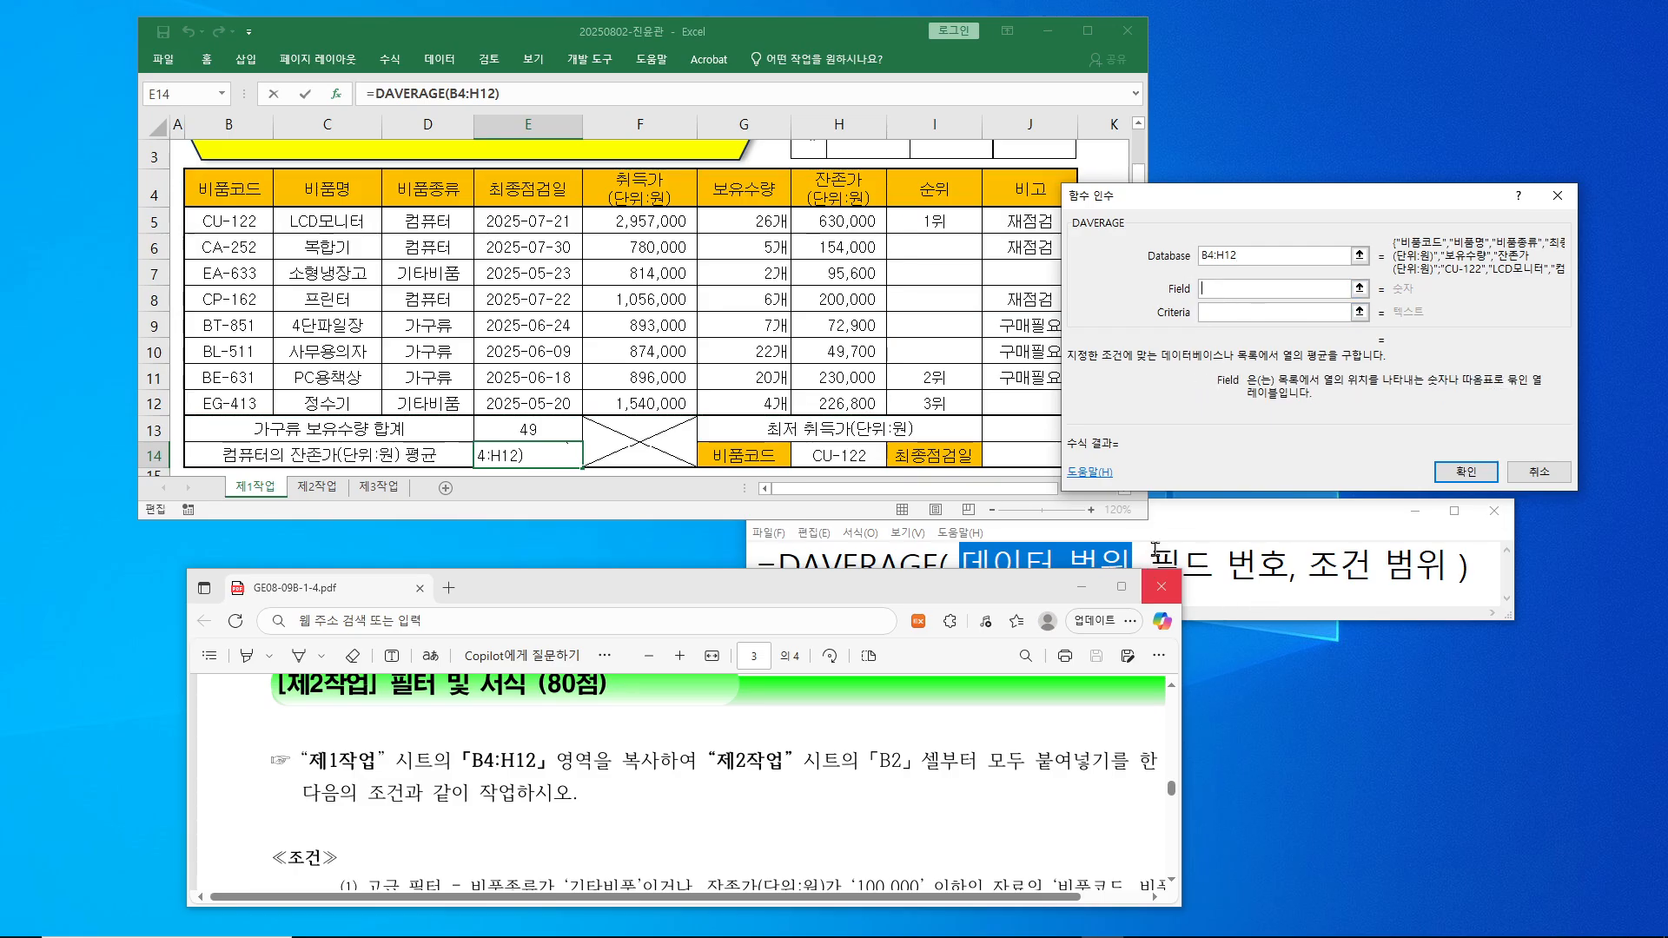
pyautogui.click(1212, 559)
pyautogui.moveTo(677, 592); pyautogui.dragTo(677, 614)
pyautogui.scroll(10, 640, 771)
pyautogui.scroll(-3, 640, 772)
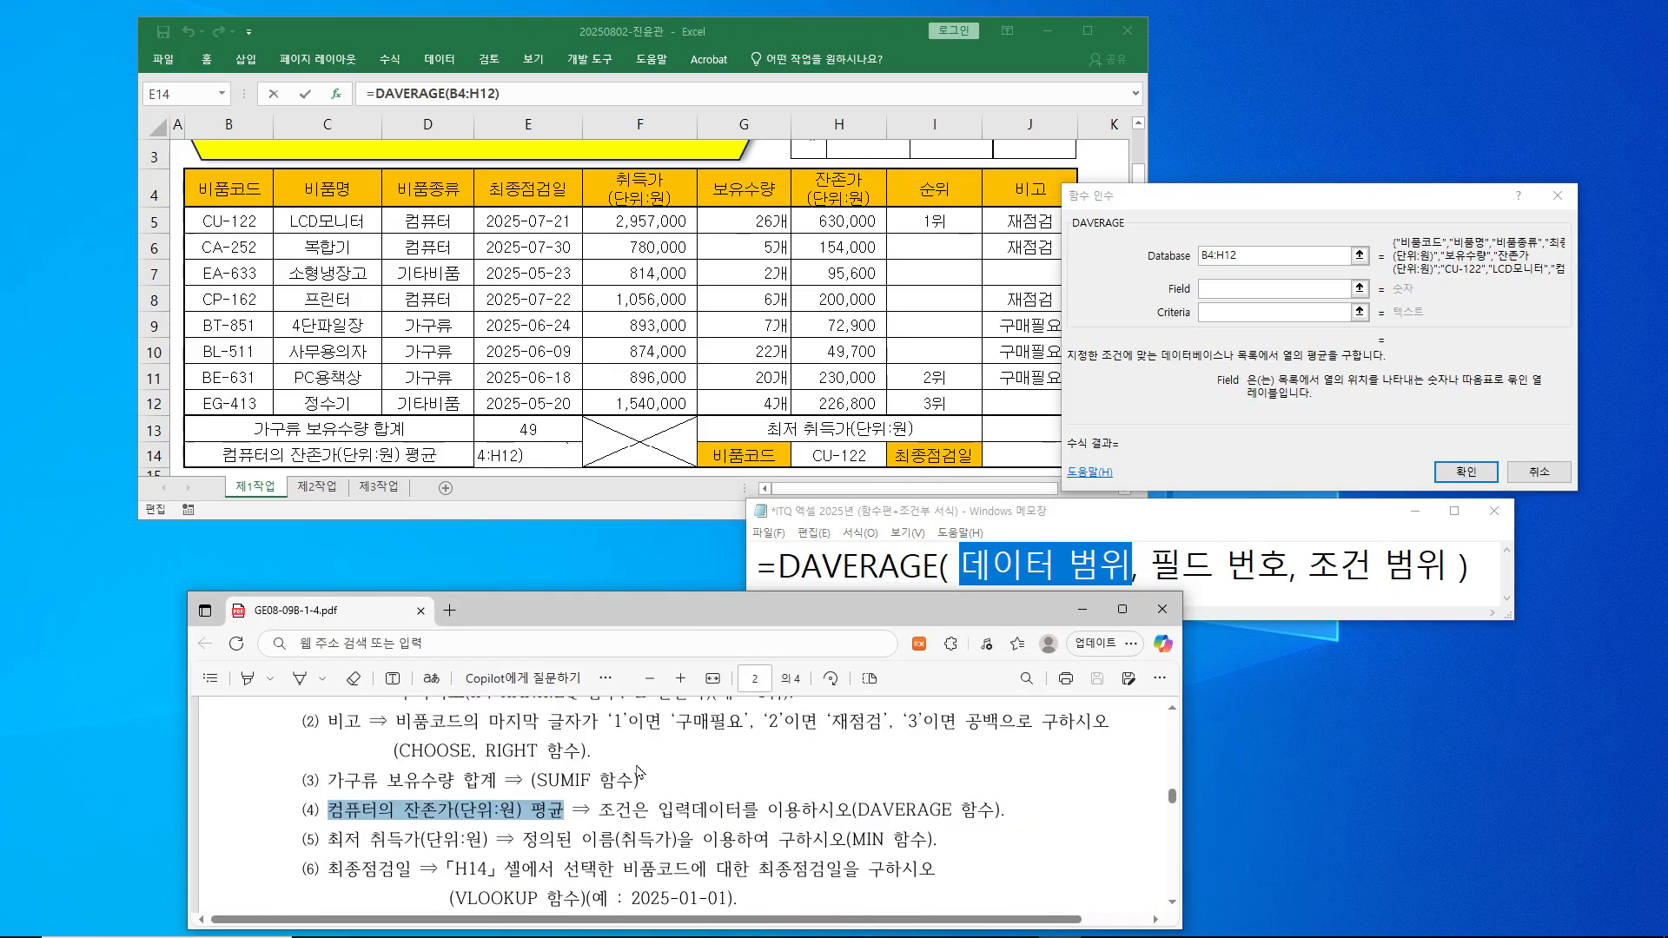
pyautogui.moveTo(692, 616); pyautogui.dragTo(682, 611)
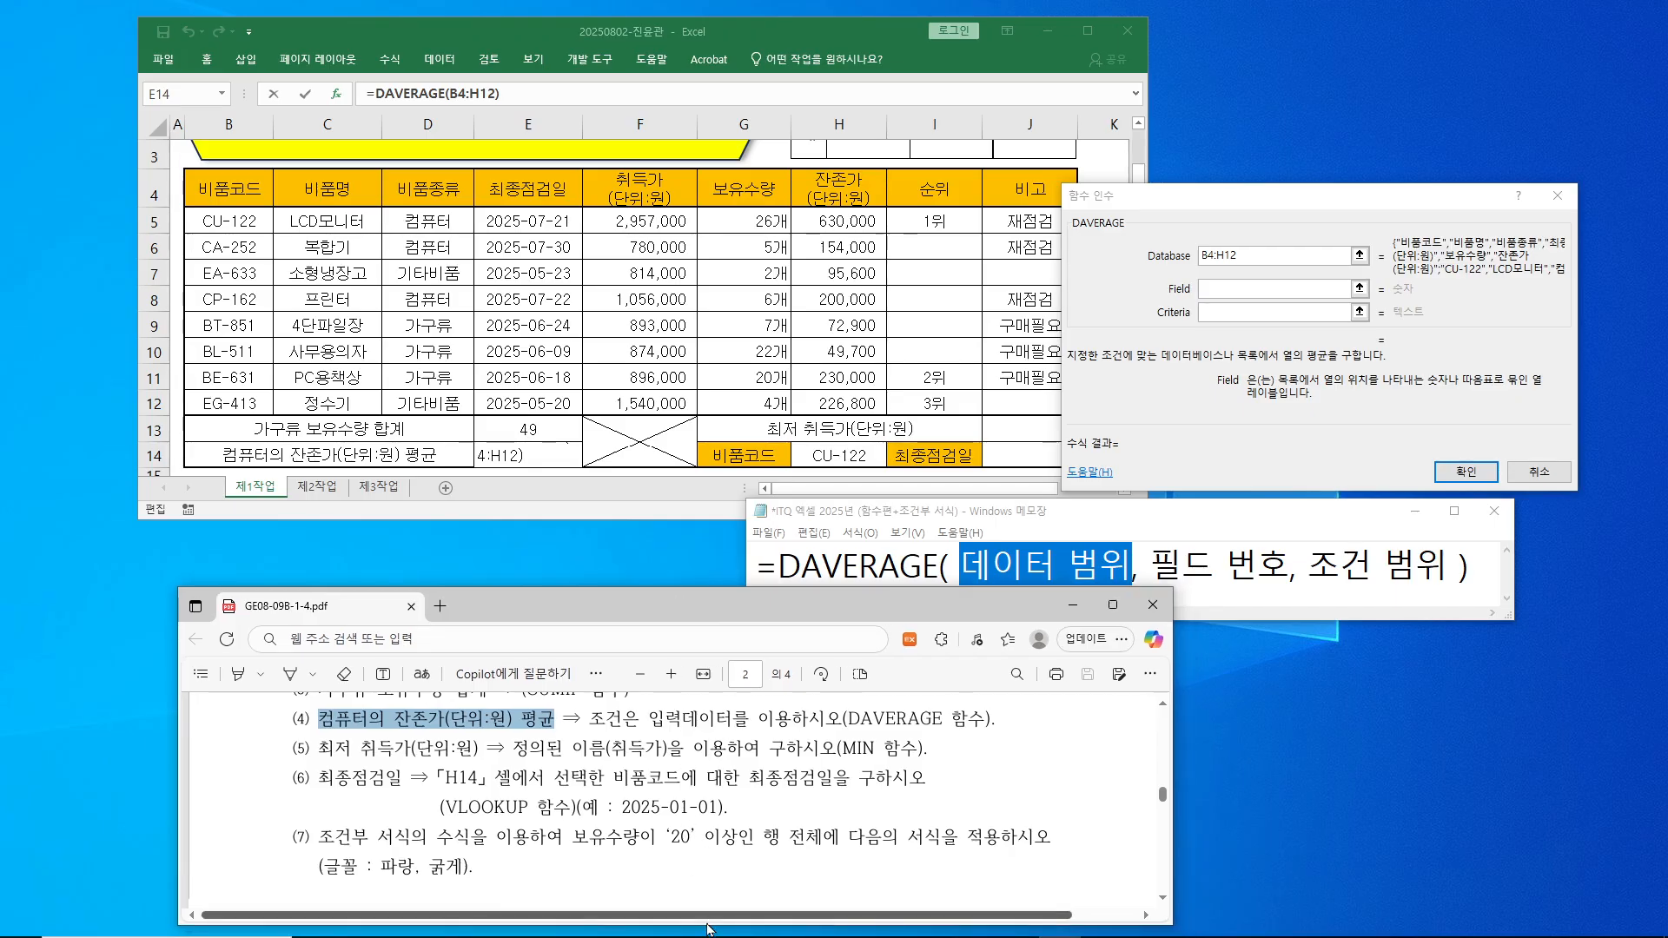
pyautogui.moveTo(714, 925); pyautogui.dragTo(717, 865)
pyautogui.moveTo(657, 614); pyautogui.dragTo(634, 647)
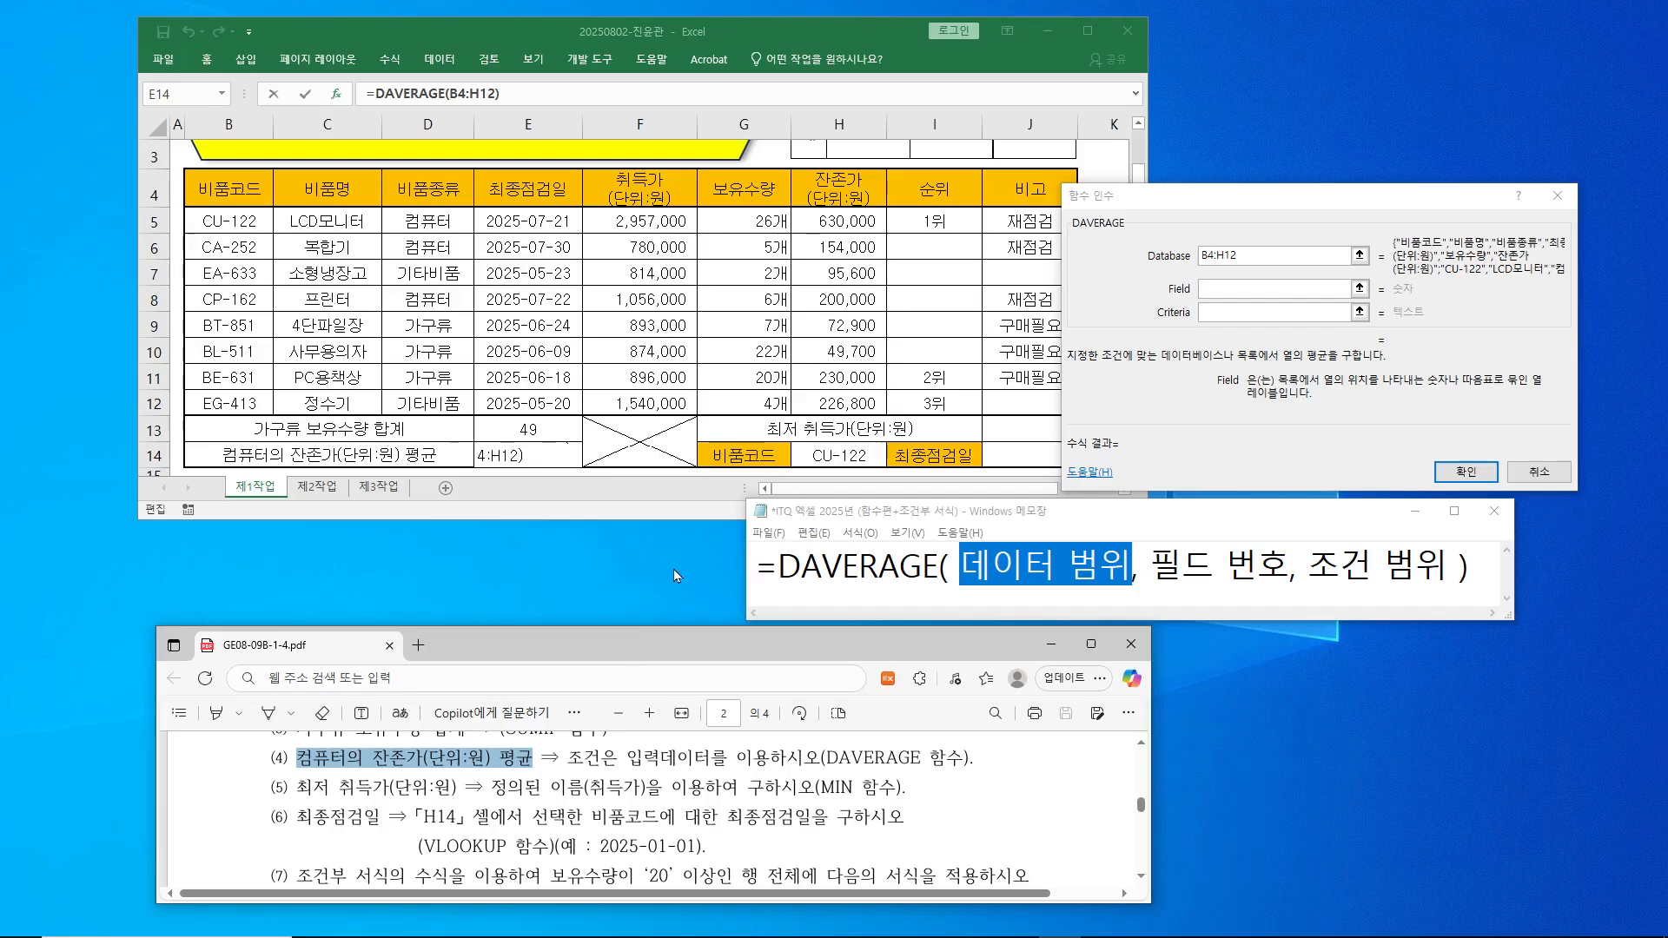
# - Mark the B4:H12 table, 필드 번호 and 조건 in the note, and 컴퓨터 and 잔존가(단위:원) in item (4) of the PDF
pyautogui.click(1228, 289)
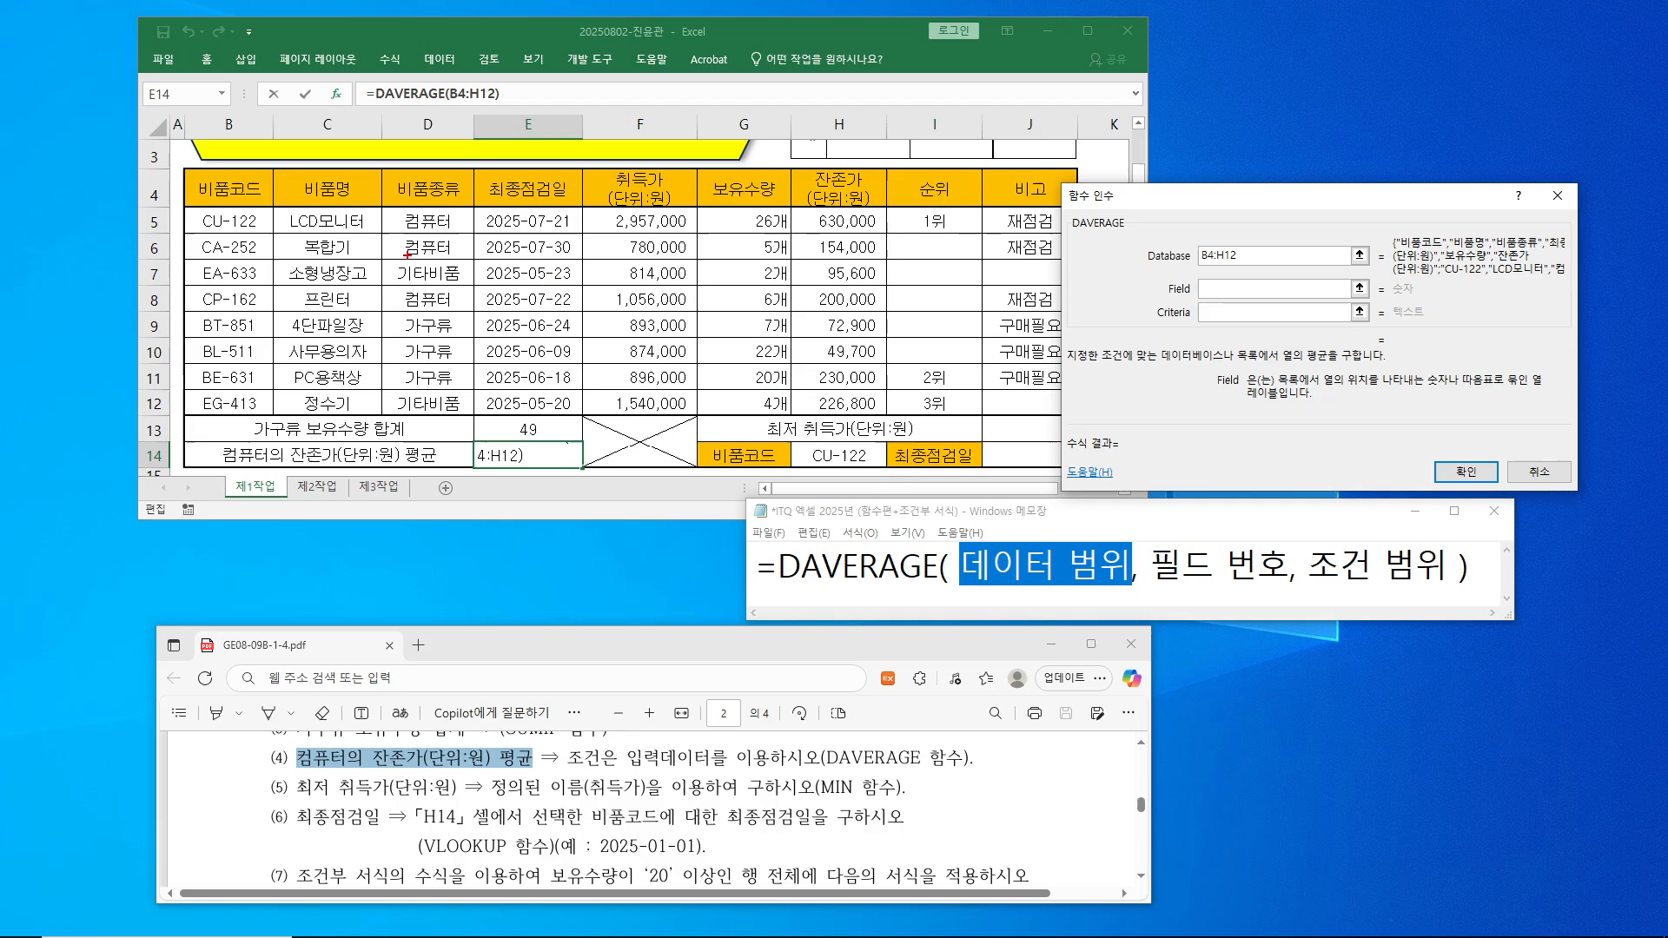
pyautogui.moveTo(192, 178)
pyautogui.mouseDown()
pyautogui.moveTo(821, 300)
pyautogui.moveTo(886, 409)
pyautogui.mouseUp()
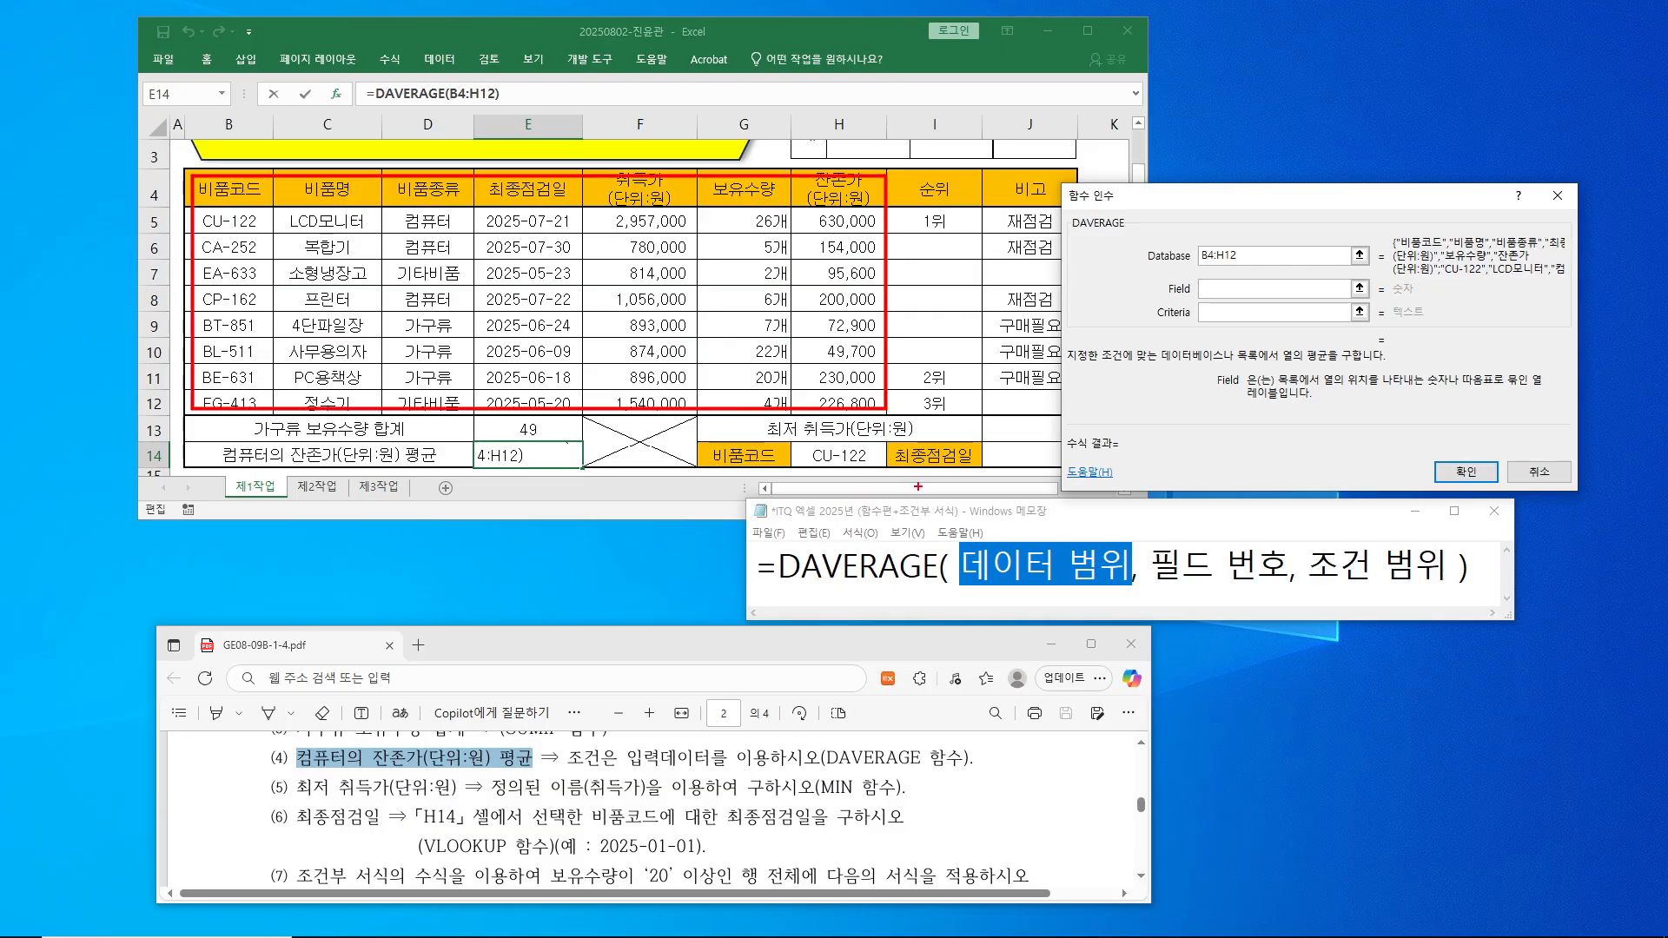
pyautogui.moveTo(1189, 537); pyautogui.dragTo(1297, 514)
pyautogui.moveTo(294, 742); pyautogui.dragTo(351, 769)
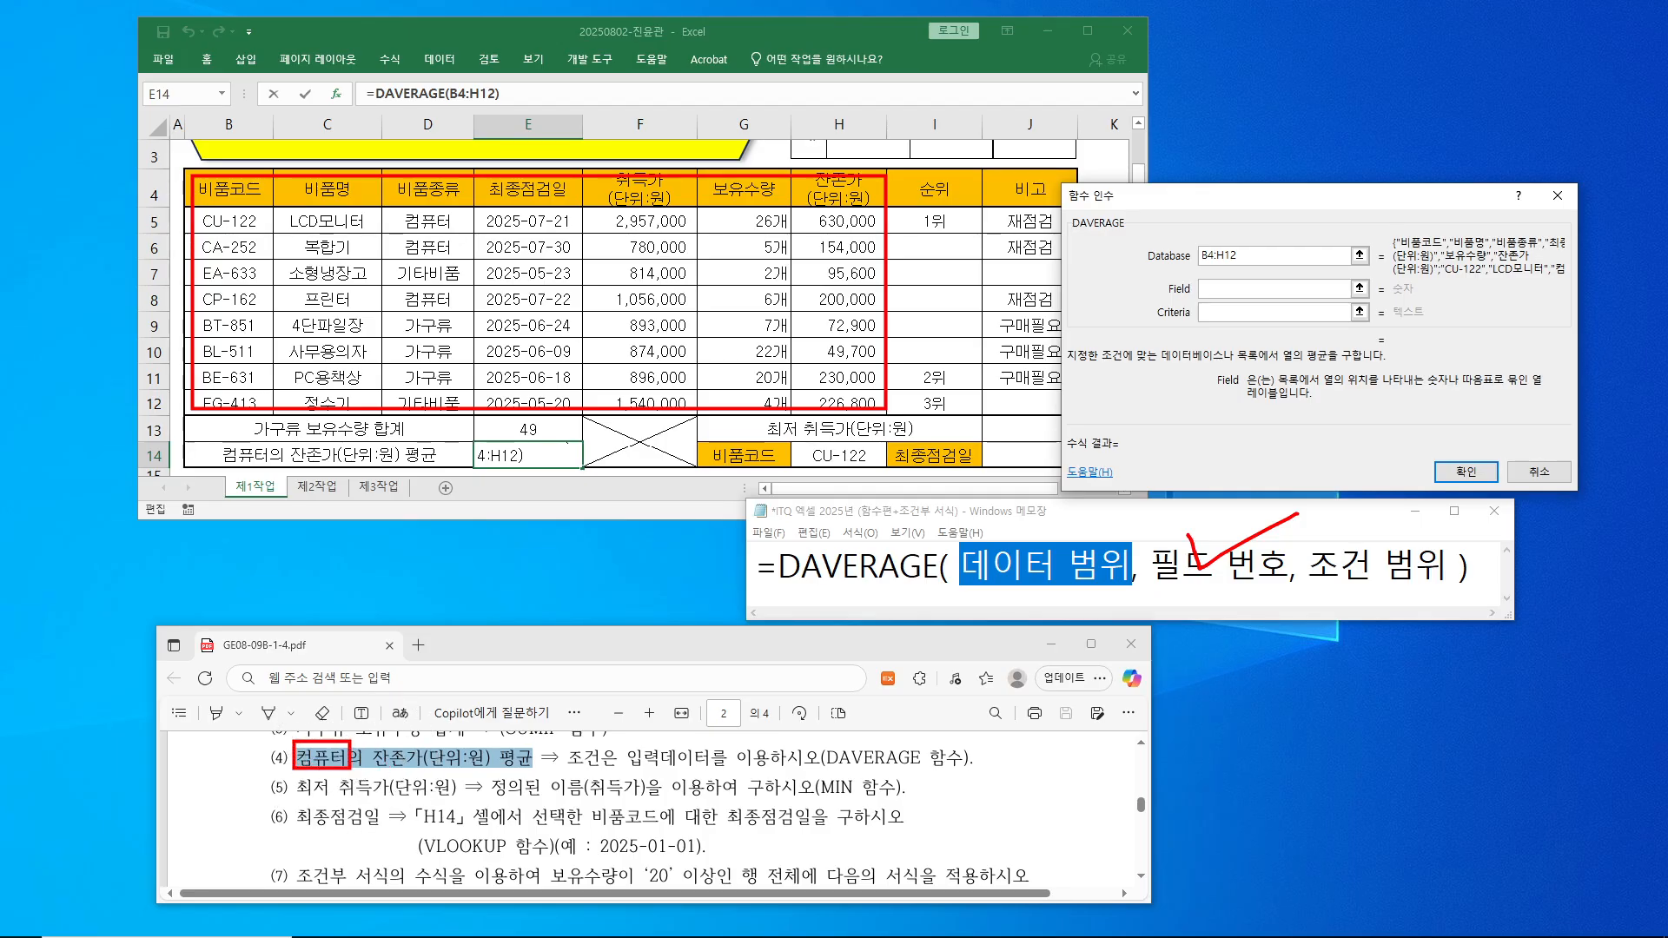
pyautogui.moveTo(1303, 545); pyautogui.dragTo(1377, 589)
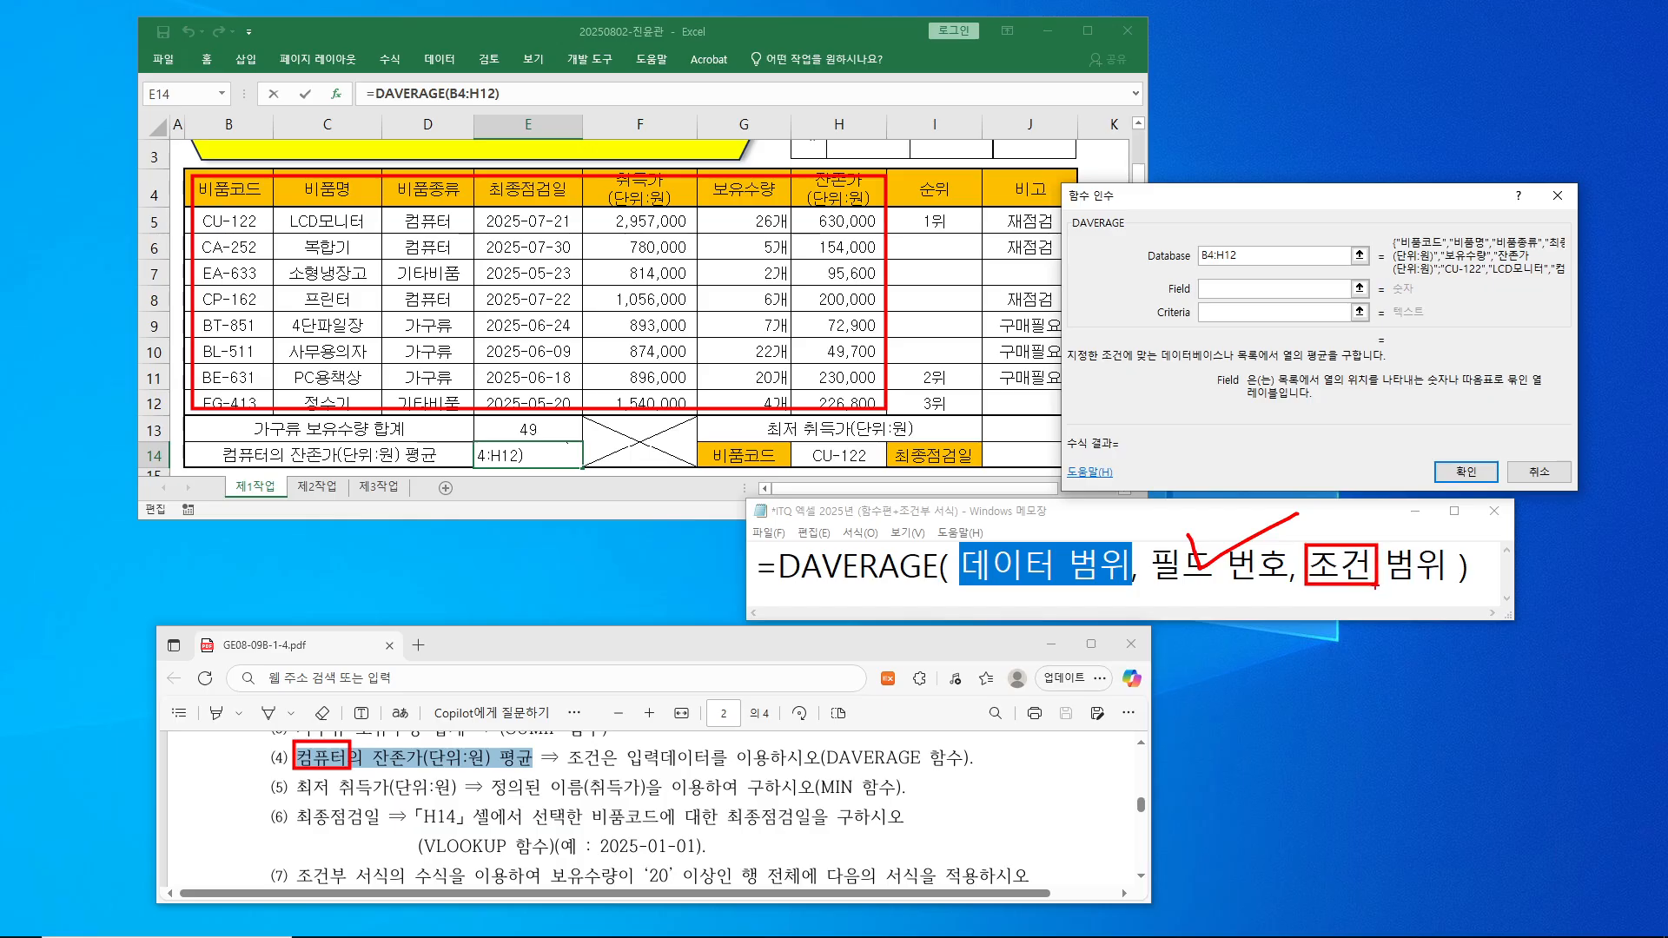
pyautogui.moveTo(373, 743); pyautogui.dragTo(490, 775)
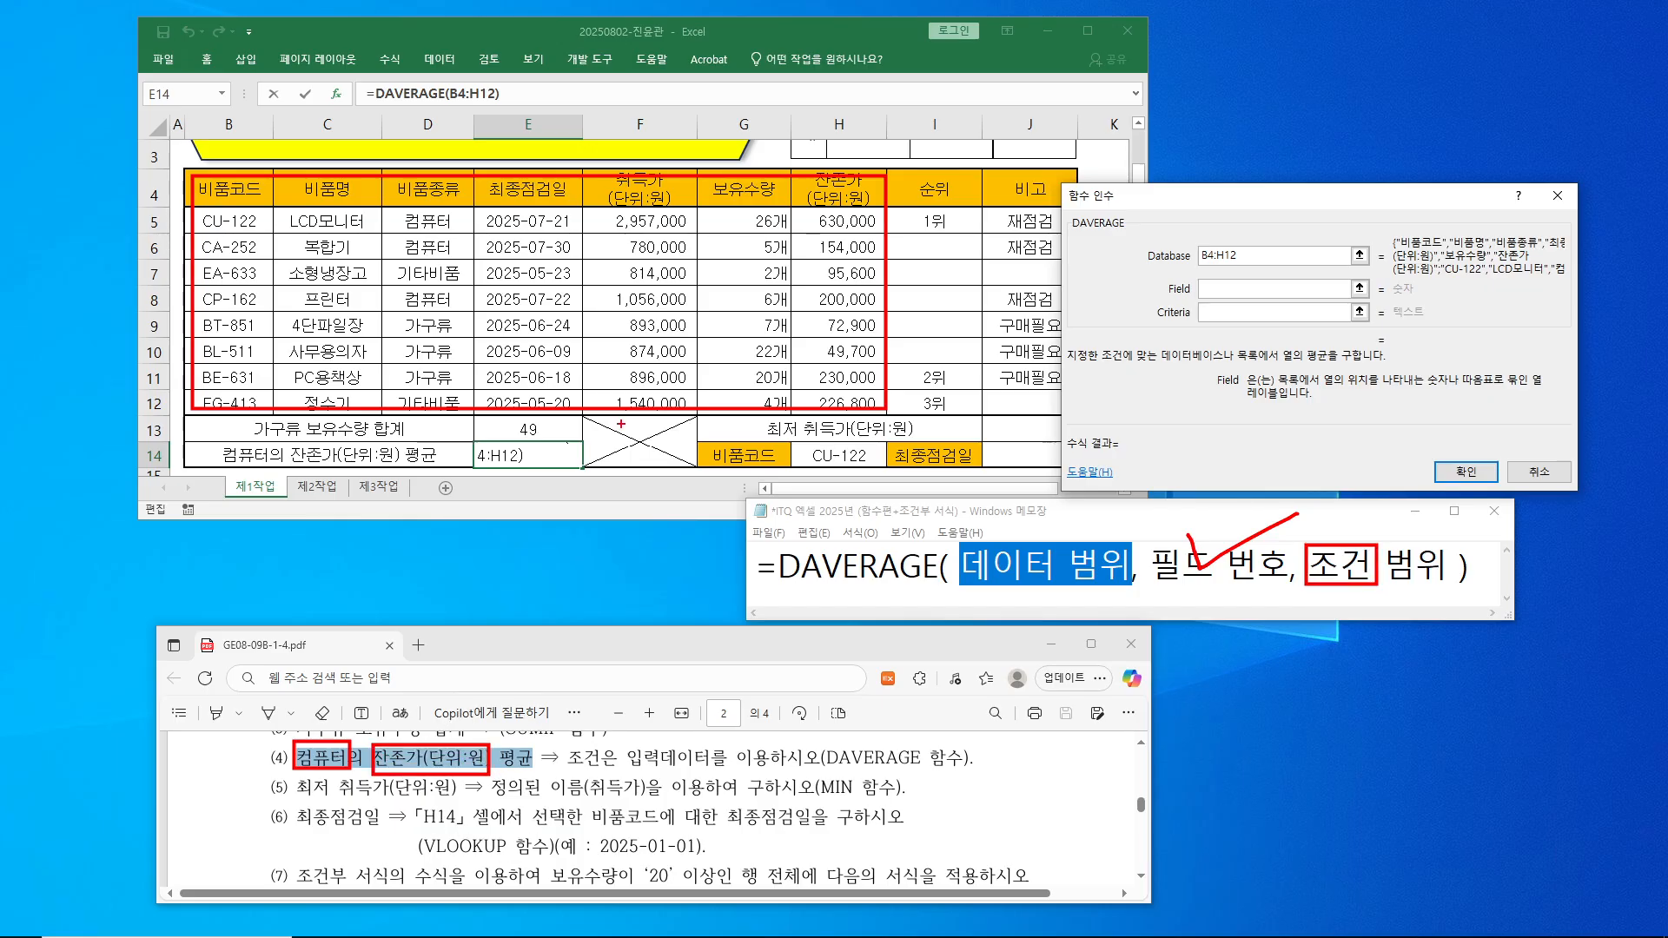
# - Number the table columns up to 잔존가(단위:원) and set the Field argument to 7
pyautogui.moveTo(826, 152)
pyautogui.mouseDown()
pyautogui.moveTo(836, 193)
pyautogui.moveTo(875, 151)
pyautogui.mouseUp()
pyautogui.moveTo(1221, 279); pyautogui.dragTo(1242, 310)
pyautogui.moveTo(247, 215); pyautogui.dragTo(238, 415)
pyautogui.moveTo(311, 365)
pyautogui.mouseDown()
pyautogui.moveTo(356, 393)
pyautogui.moveTo(427, 356)
pyautogui.moveTo(421, 382)
pyautogui.mouseUp()
pyautogui.moveTo(516, 275); pyautogui.dragTo(518, 347)
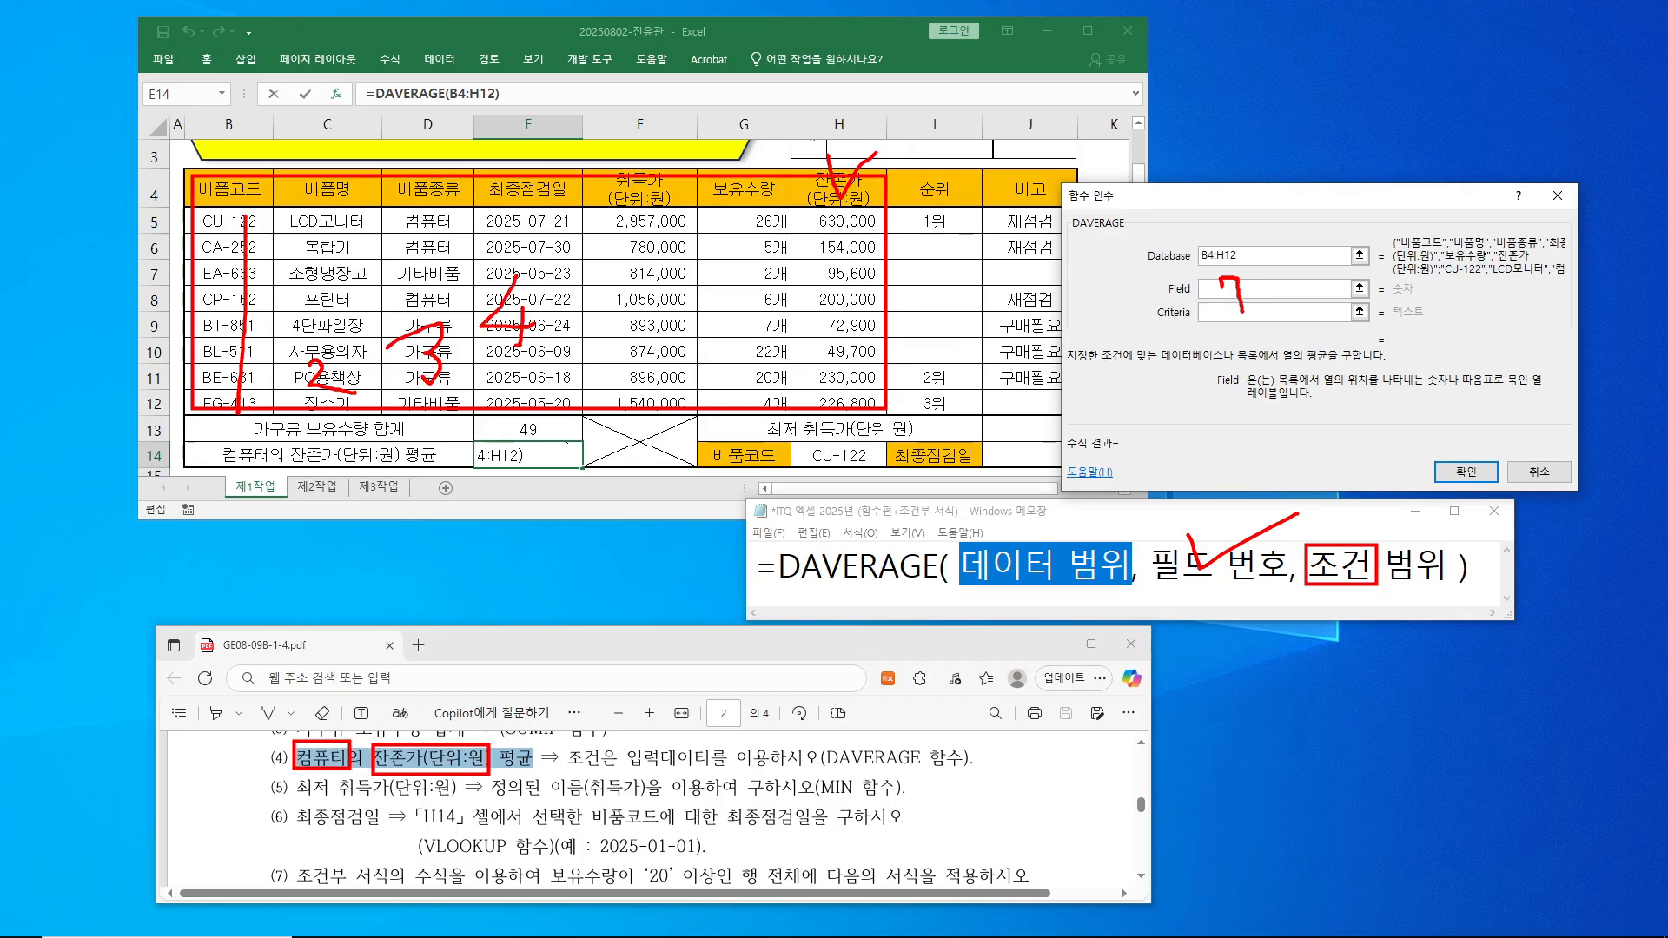
pyautogui.moveTo(639, 231)
pyautogui.mouseDown()
pyautogui.moveTo(648, 323)
pyautogui.moveTo(618, 347)
pyautogui.mouseUp()
pyautogui.moveTo(633, 278); pyautogui.dragTo(662, 274)
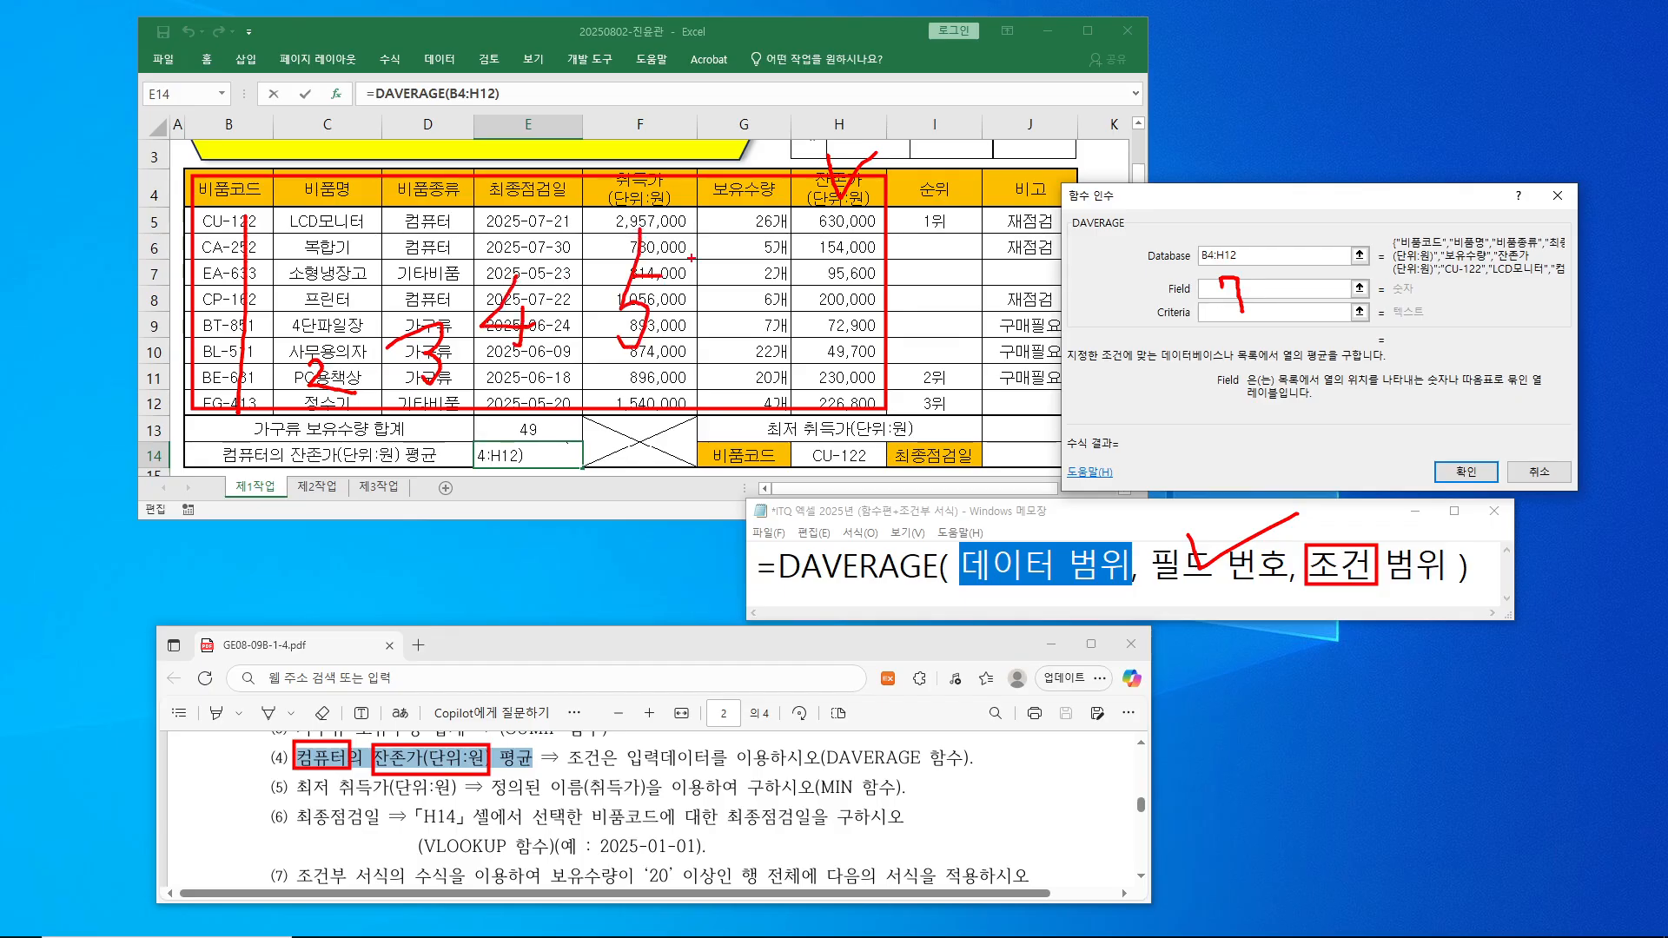
pyautogui.moveTo(715, 218); pyautogui.dragTo(700, 276)
pyautogui.moveTo(820, 234)
pyautogui.mouseDown()
pyautogui.moveTo(820, 258)
pyautogui.moveTo(859, 237)
pyautogui.moveTo(852, 310)
pyautogui.mouseUp()
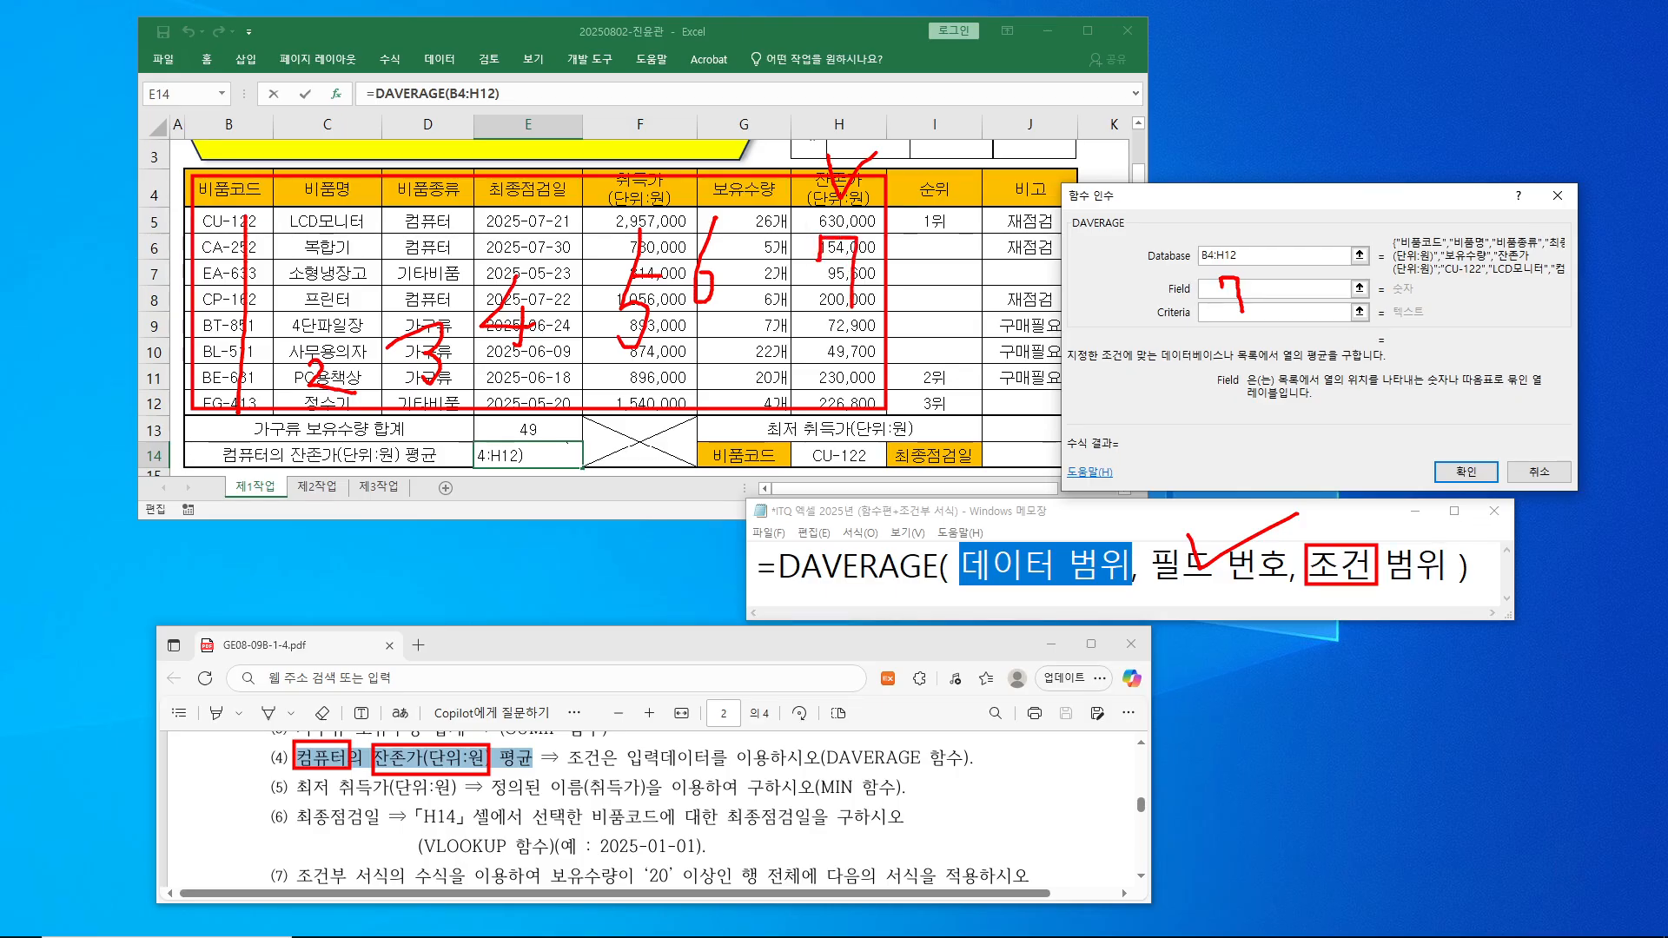
pyautogui.press('Escape')
pyautogui.click(1219, 289)
pyautogui.write('7')
# - Go to the Criteria argument and compare its description with 조건 범위 in the note
pyautogui.click(1214, 316)
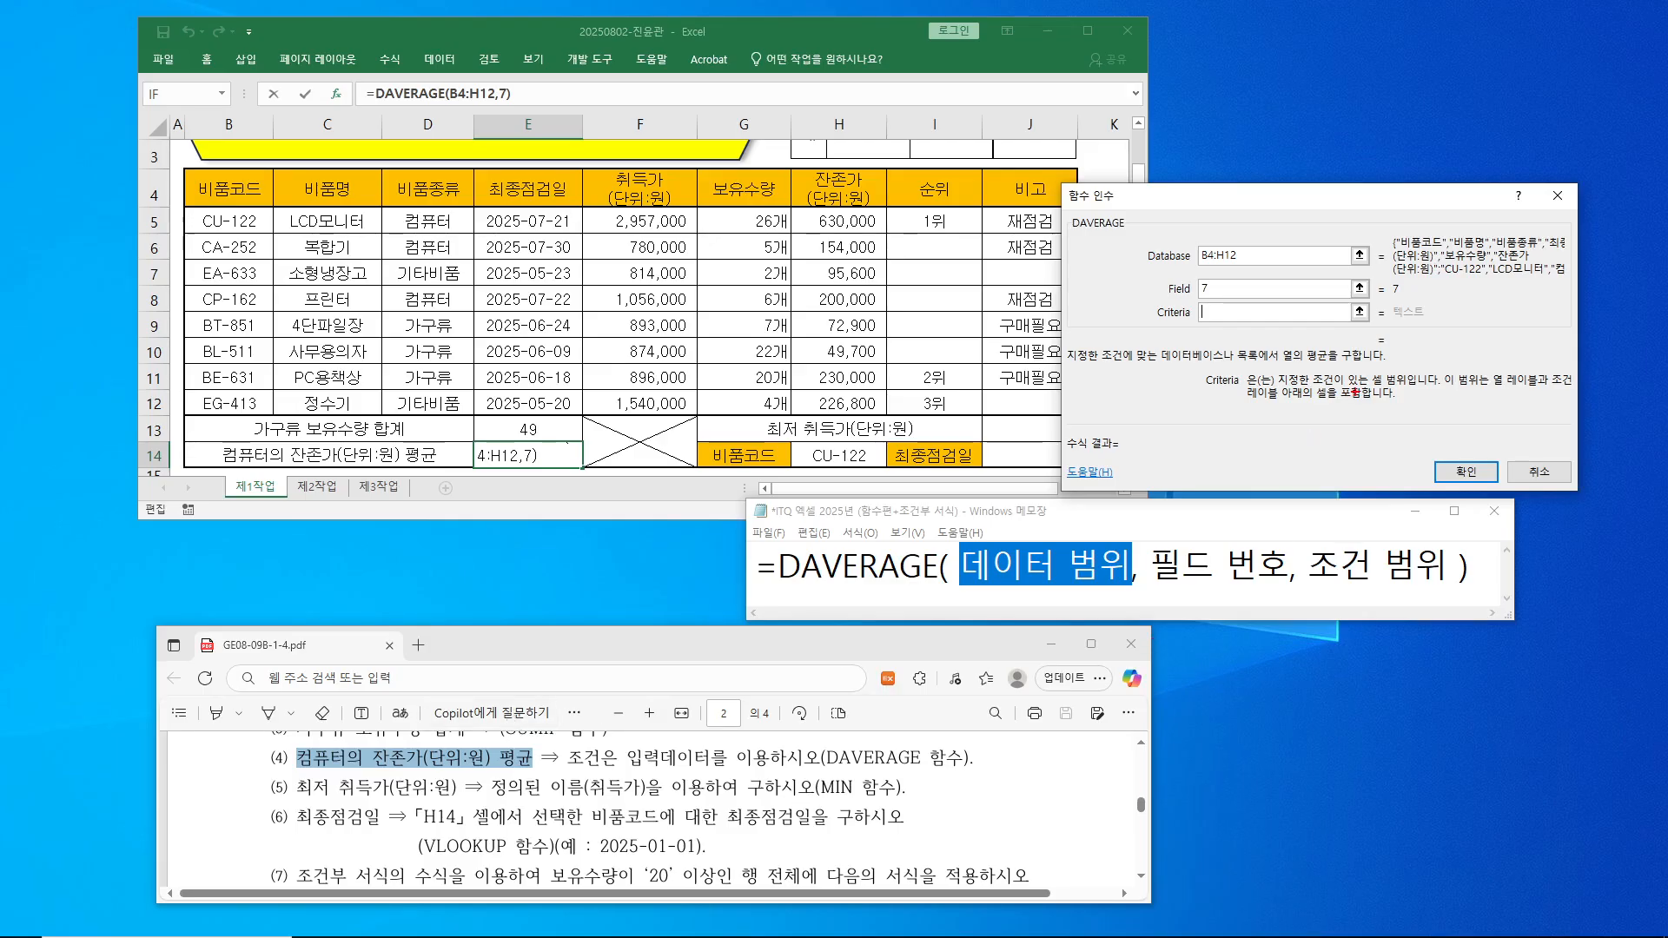
pyautogui.moveTo(1367, 366); pyautogui.dragTo(1416, 389)
pyautogui.moveTo(1386, 357)
pyautogui.mouseDown()
pyautogui.moveTo(1396, 378)
pyautogui.moveTo(1409, 351)
pyautogui.mouseUp()
pyautogui.moveTo(1307, 547)
pyautogui.mouseDown()
pyautogui.moveTo(1417, 577)
pyautogui.moveTo(1443, 531)
pyautogui.mouseUp()
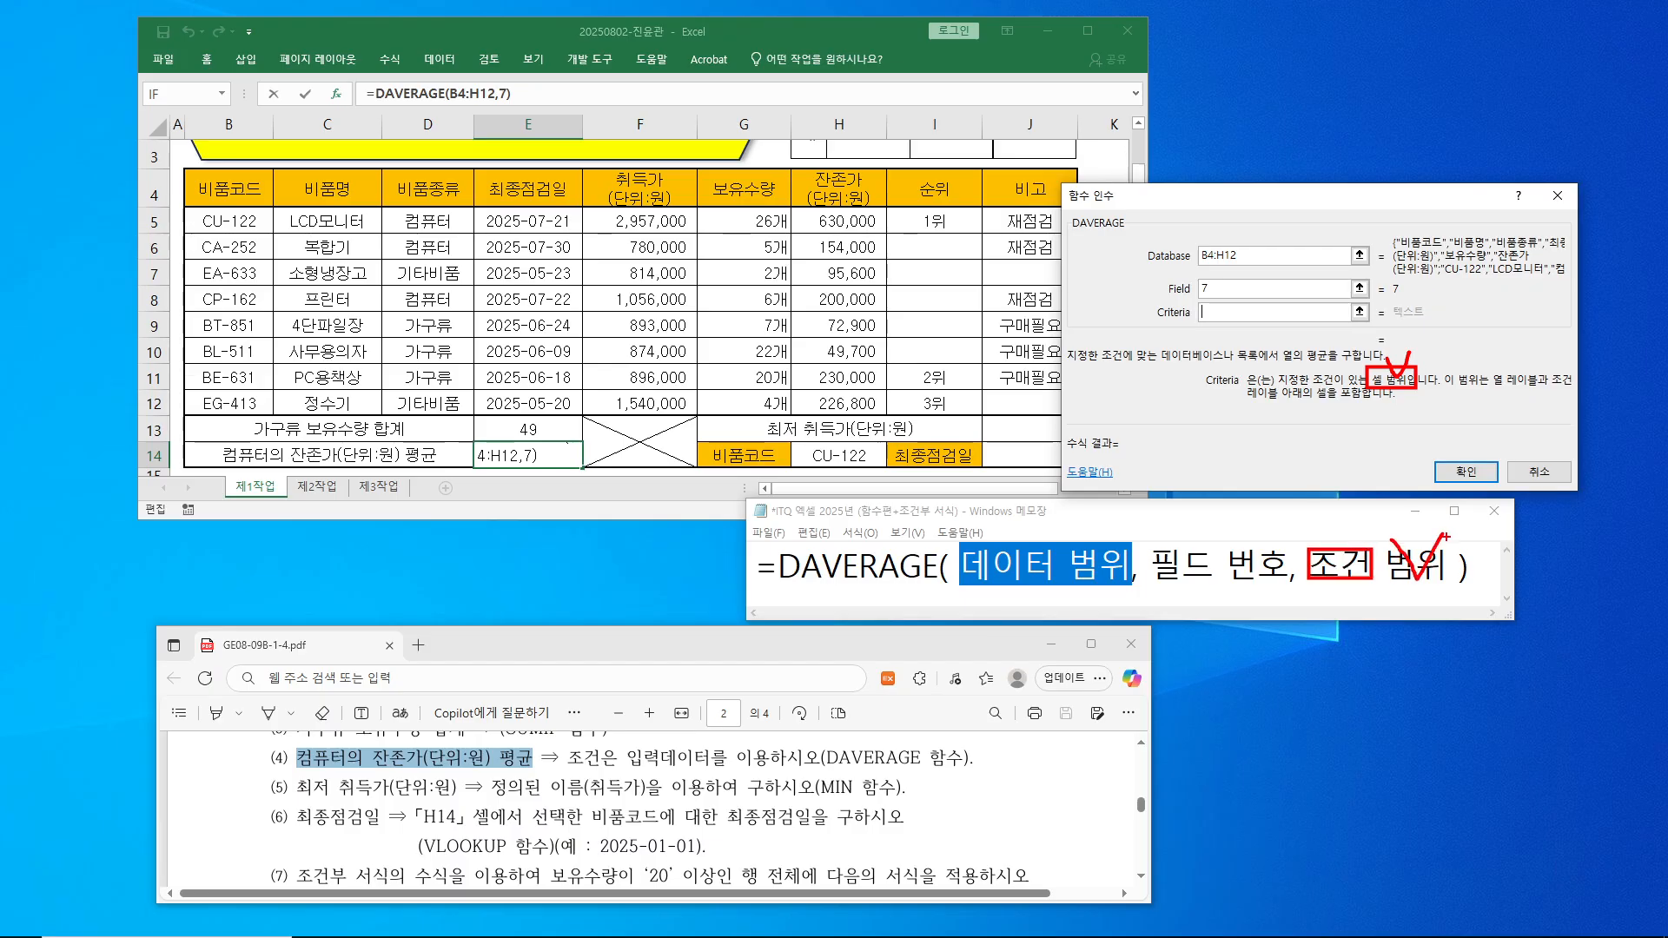
pyautogui.press('Escape')
pyautogui.click(1302, 558)
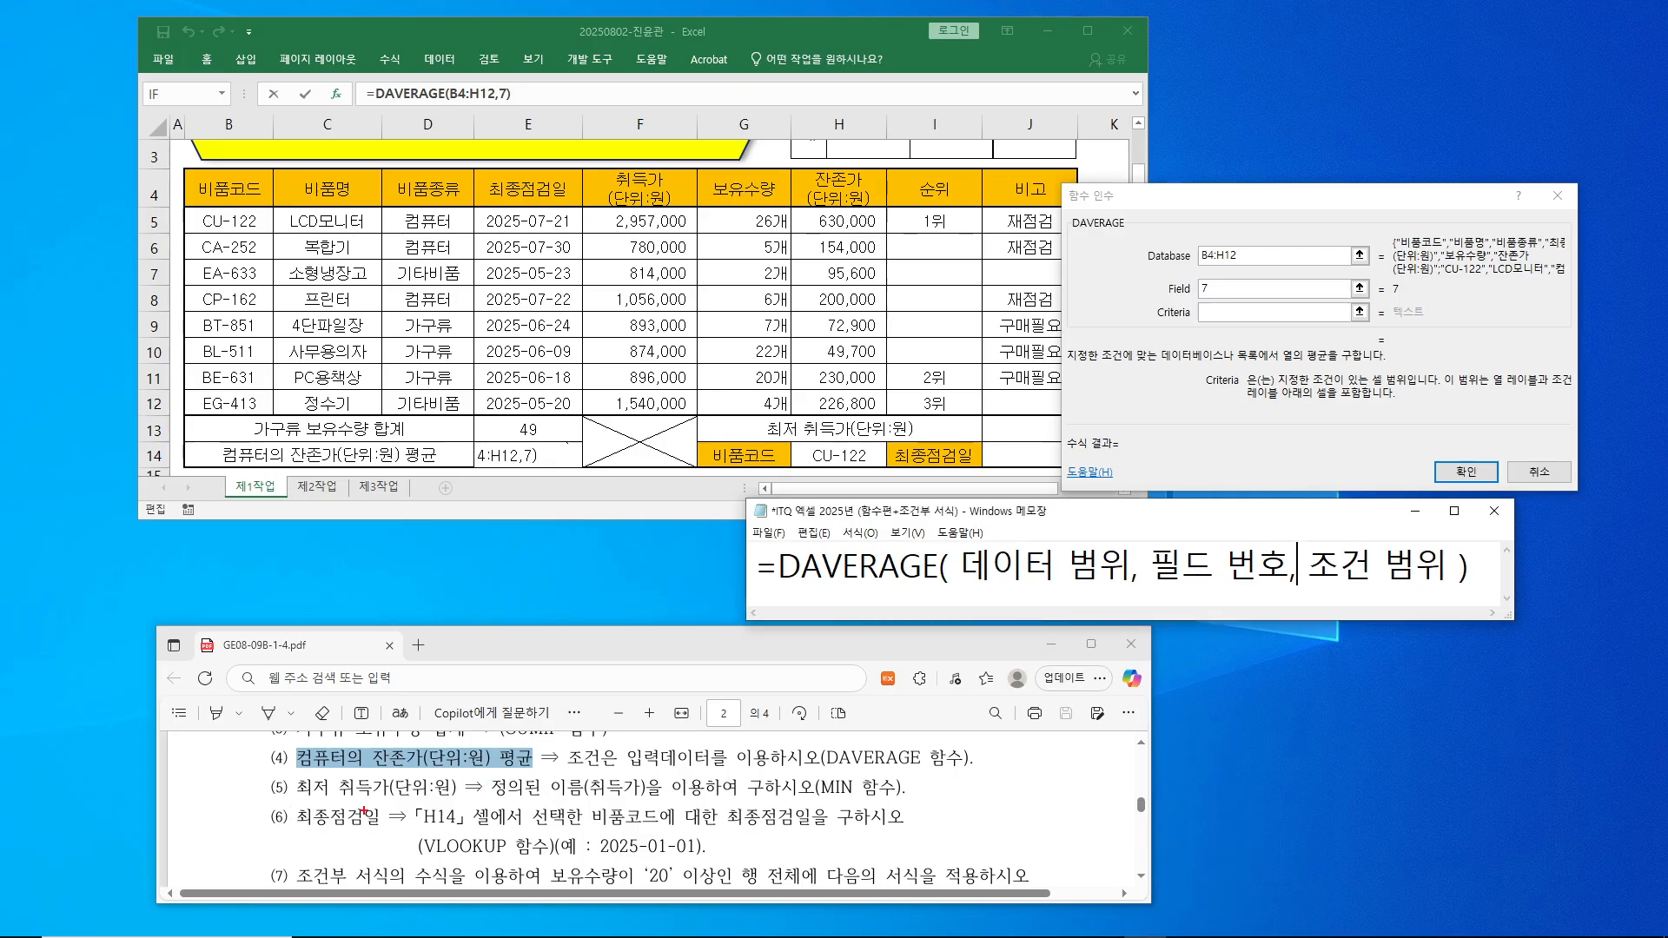
# - Match 컴퓨터 in item (4) to the 비품종류 column and set the Criteria argument to D4:D5
pyautogui.moveTo(299, 754); pyautogui.dragTo(350, 774)
pyautogui.moveTo(402, 214); pyautogui.dragTo(460, 233)
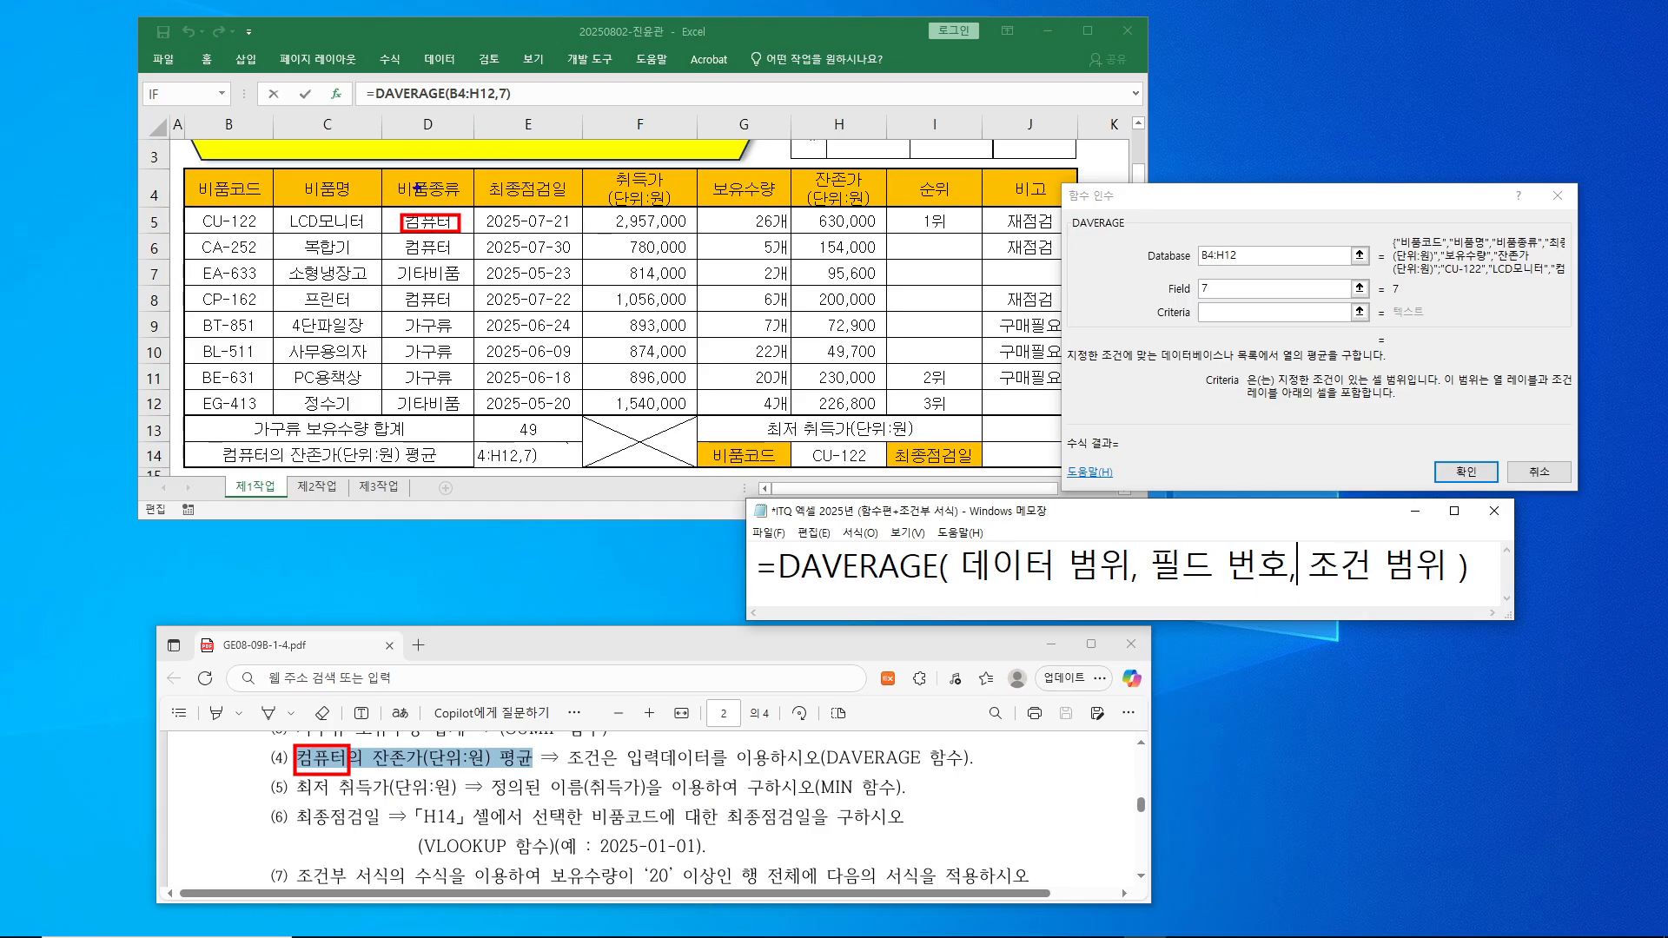
pyautogui.moveTo(391, 178)
pyautogui.mouseDown()
pyautogui.moveTo(456, 202)
pyautogui.moveTo(475, 238)
pyautogui.mouseUp()
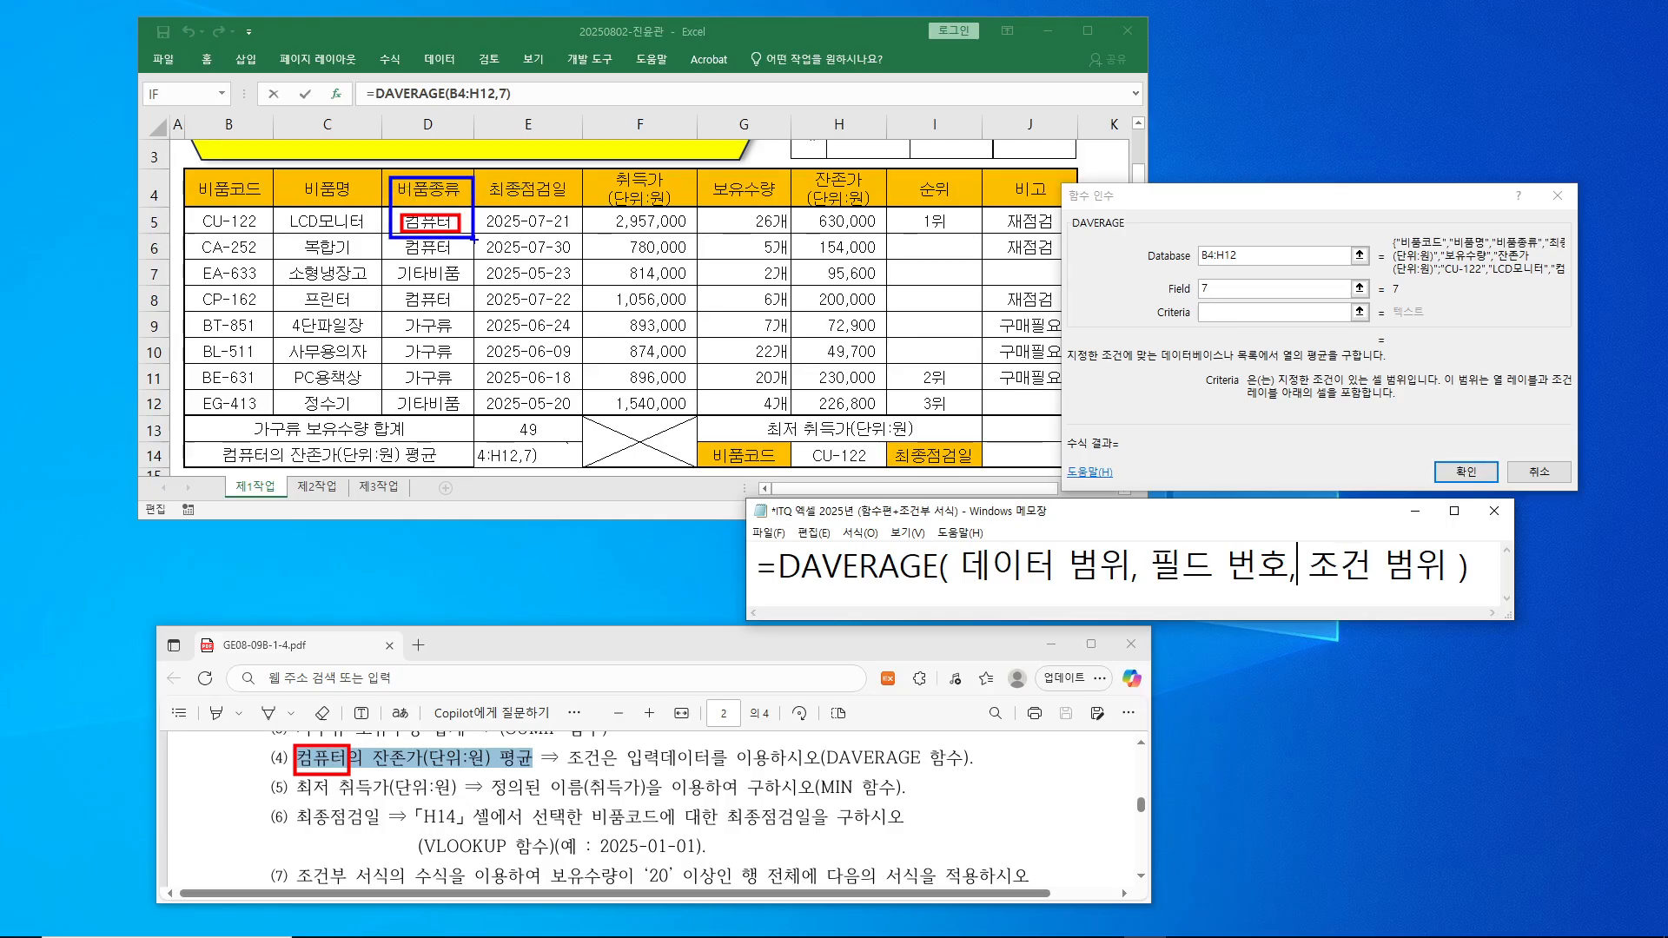
pyautogui.moveTo(1195, 302); pyautogui.dragTo(1242, 285)
pyautogui.press('Escape')
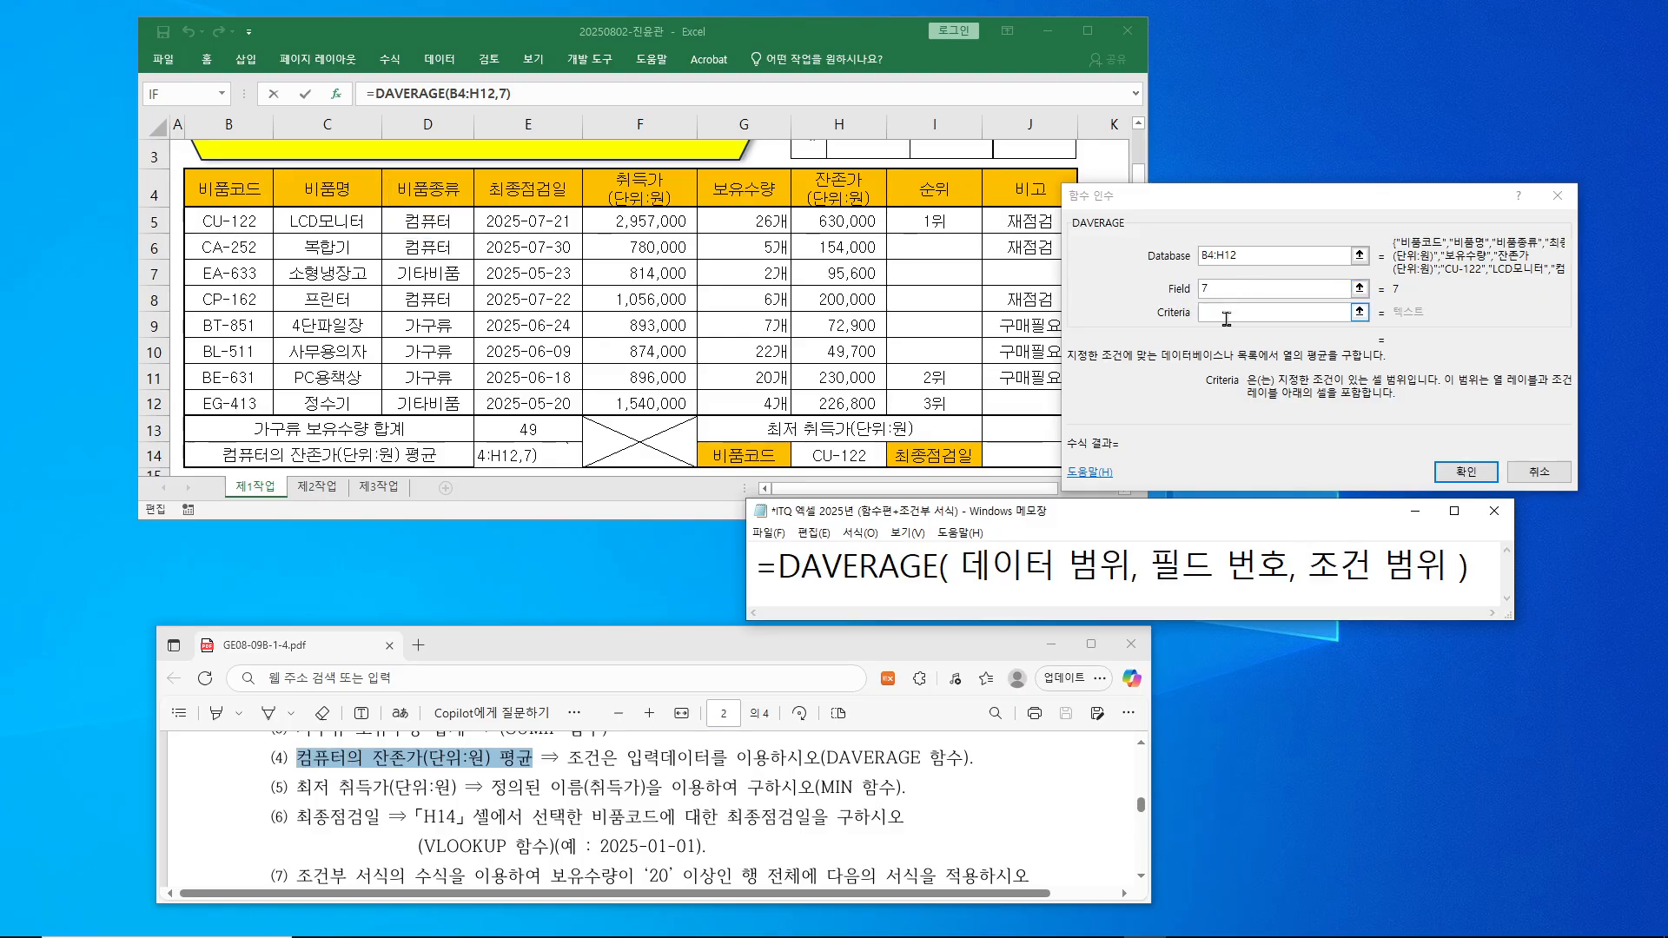
pyautogui.click(1221, 314)
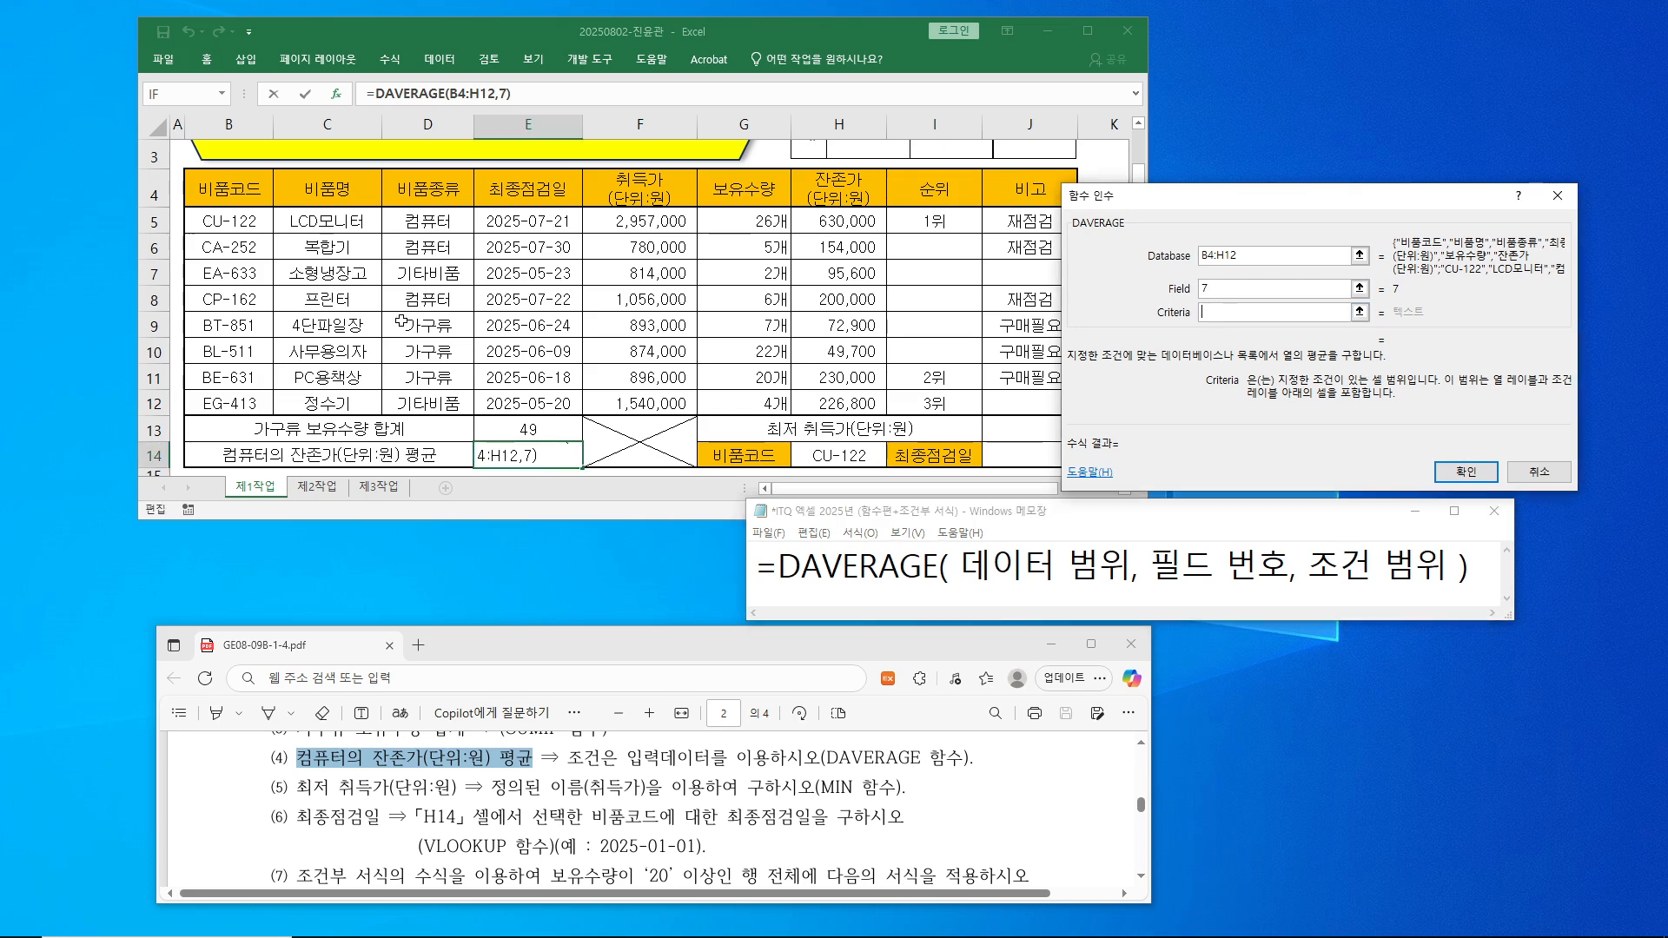
pyautogui.moveTo(427, 190); pyautogui.dragTo(445, 221)
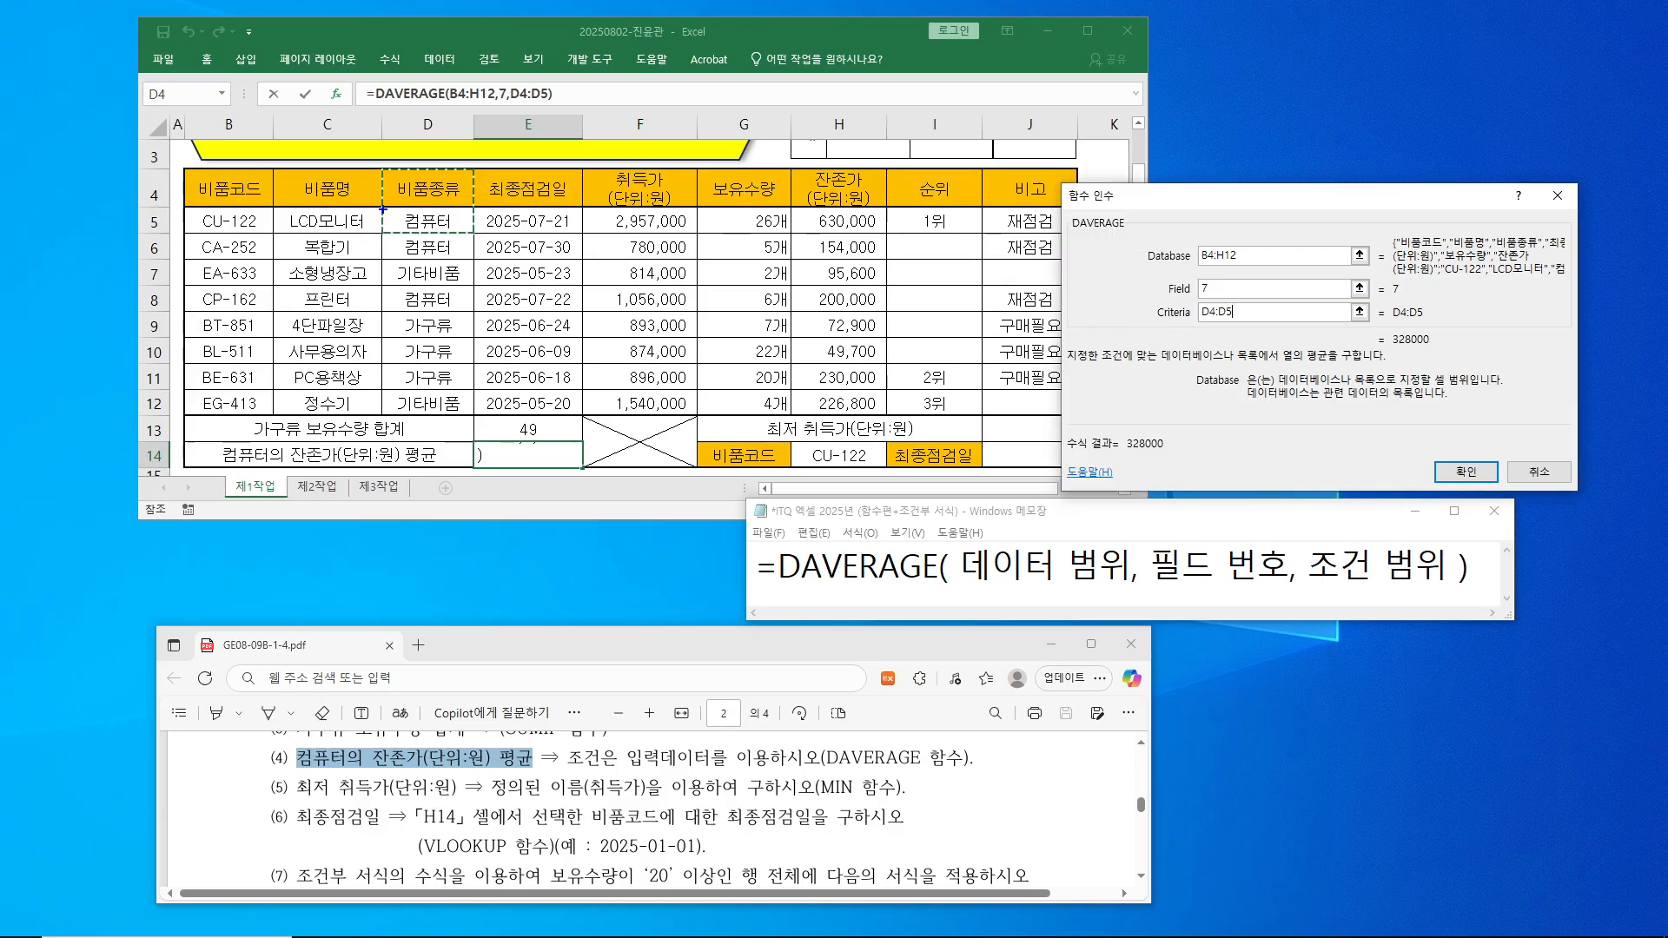
# - Check the 잔존가(단위:원) values of the three 컴퓨터 rows against the formula result and confirm the DAVERAGE function in E14
pyautogui.moveTo(394, 207)
pyautogui.mouseDown()
pyautogui.moveTo(455, 234)
pyautogui.moveTo(462, 312)
pyautogui.mouseUp()
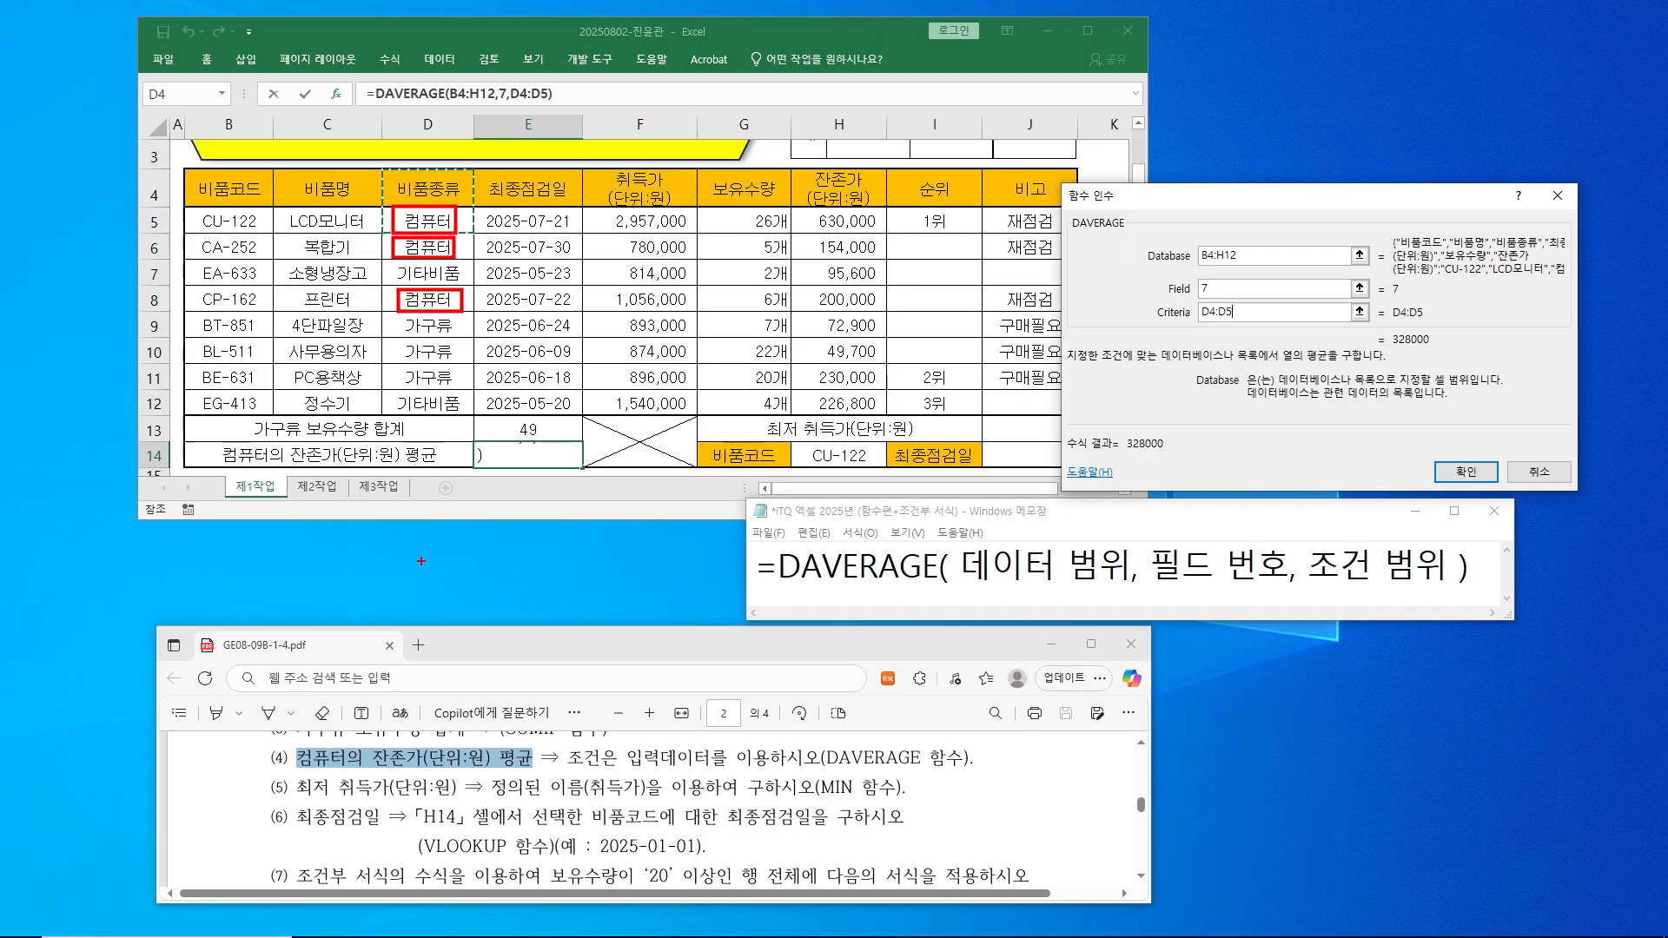
pyautogui.moveTo(372, 737); pyautogui.dragTo(498, 772)
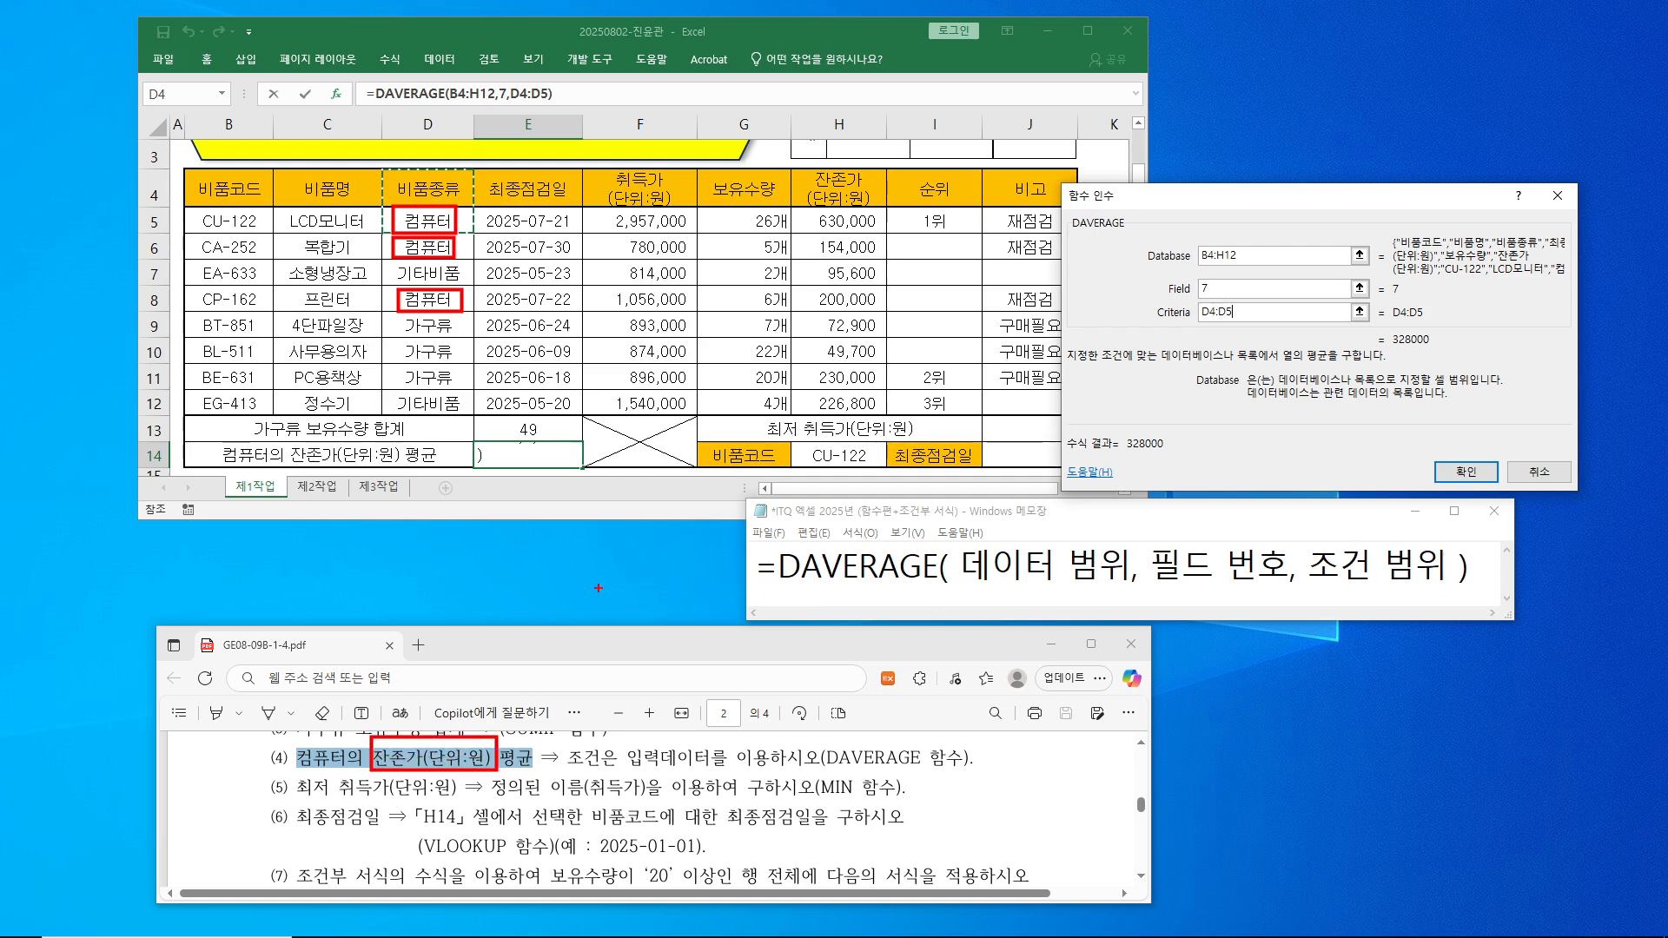
pyautogui.moveTo(803, 206)
pyautogui.mouseDown()
pyautogui.moveTo(876, 222)
pyautogui.moveTo(892, 257)
pyautogui.mouseUp()
pyautogui.moveTo(812, 292); pyautogui.dragTo(885, 314)
pyautogui.moveTo(909, 244)
pyautogui.mouseDown()
pyautogui.moveTo(934, 242)
pyautogui.moveTo(902, 275)
pyautogui.mouseUp()
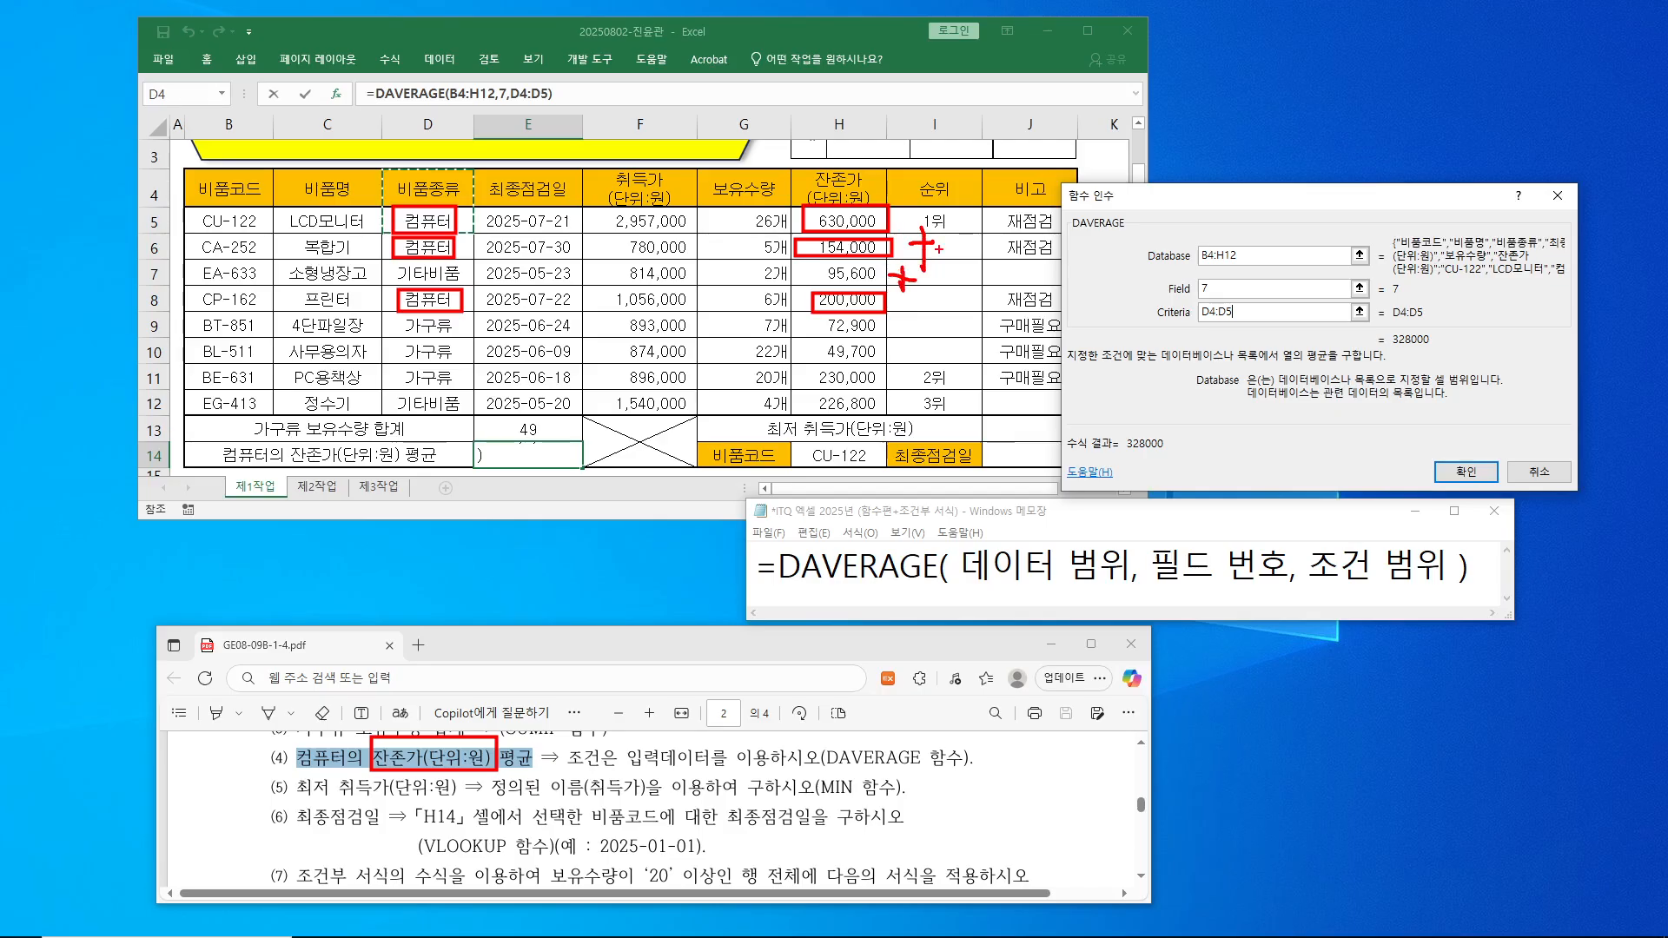
pyautogui.moveTo(970, 219); pyautogui.dragTo(884, 359)
pyautogui.moveTo(957, 292)
pyautogui.mouseDown()
pyautogui.moveTo(997, 290)
pyautogui.moveTo(1001, 317)
pyautogui.moveTo(953, 349)
pyautogui.moveTo(945, 335)
pyautogui.mouseUp()
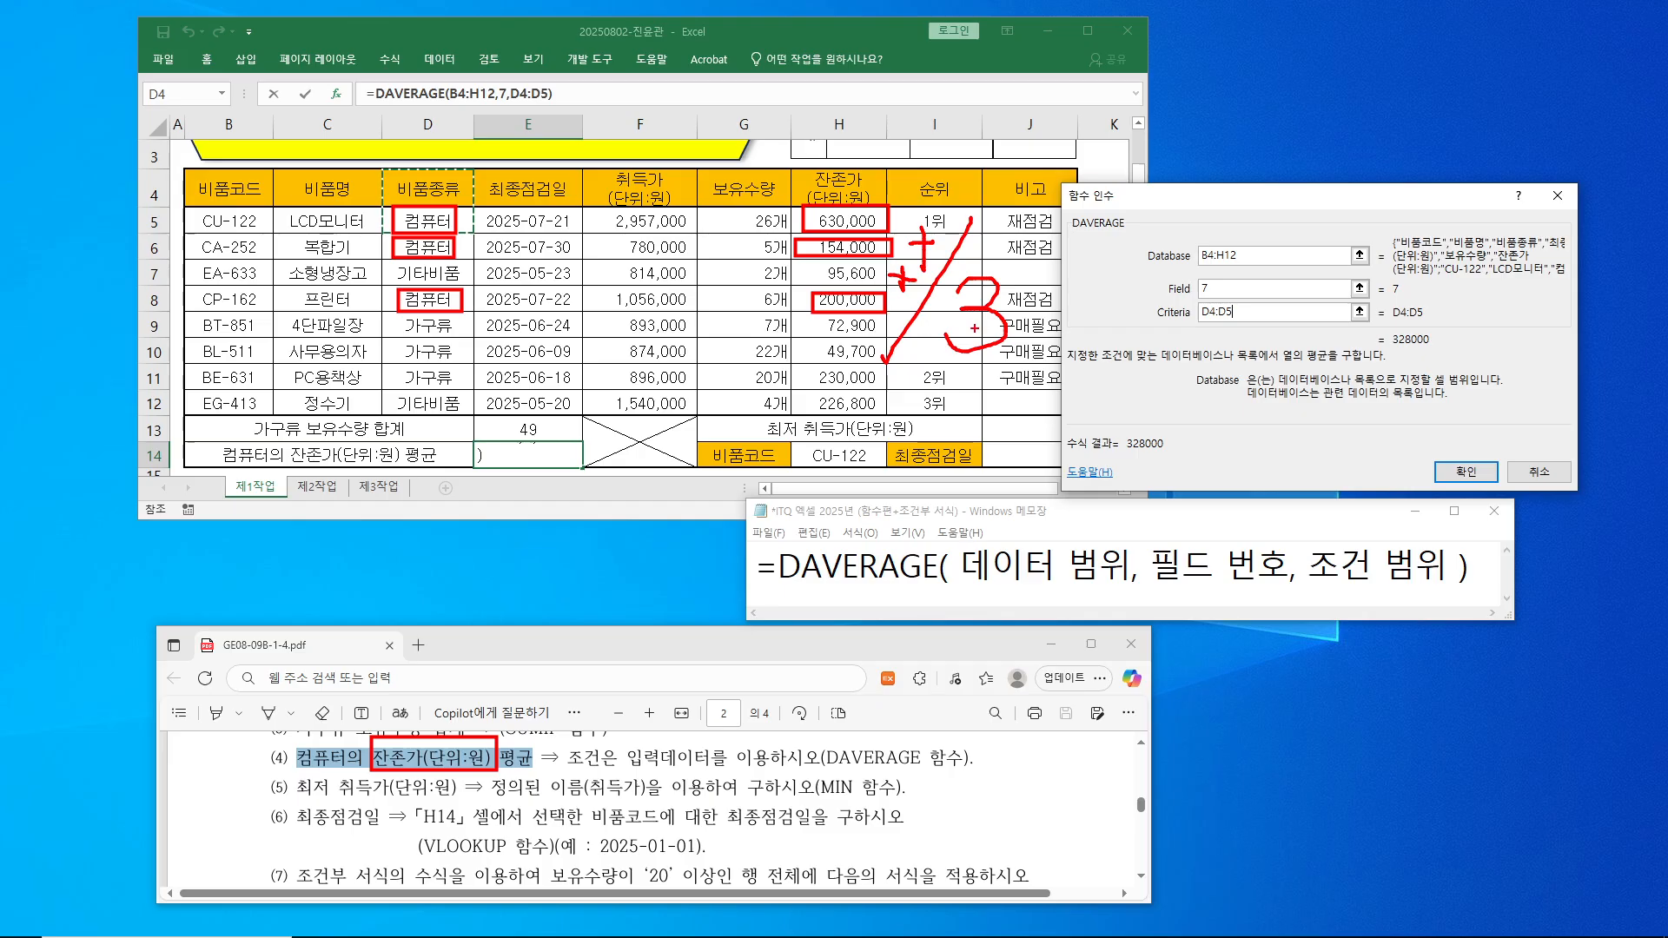
pyautogui.moveTo(1120, 428); pyautogui.dragTo(1180, 459)
pyautogui.moveTo(803, 188)
pyautogui.mouseDown()
pyautogui.moveTo(807, 218)
pyautogui.moveTo(839, 181)
pyautogui.mouseUp()
pyautogui.moveTo(751, 228)
pyautogui.mouseDown()
pyautogui.moveTo(768, 246)
pyautogui.moveTo(789, 222)
pyautogui.moveTo(796, 294)
pyautogui.moveTo(810, 262)
pyautogui.mouseUp()
pyautogui.moveTo(1134, 449)
pyautogui.mouseDown()
pyautogui.moveTo(1129, 415)
pyautogui.moveTo(1127, 467)
pyautogui.mouseUp()
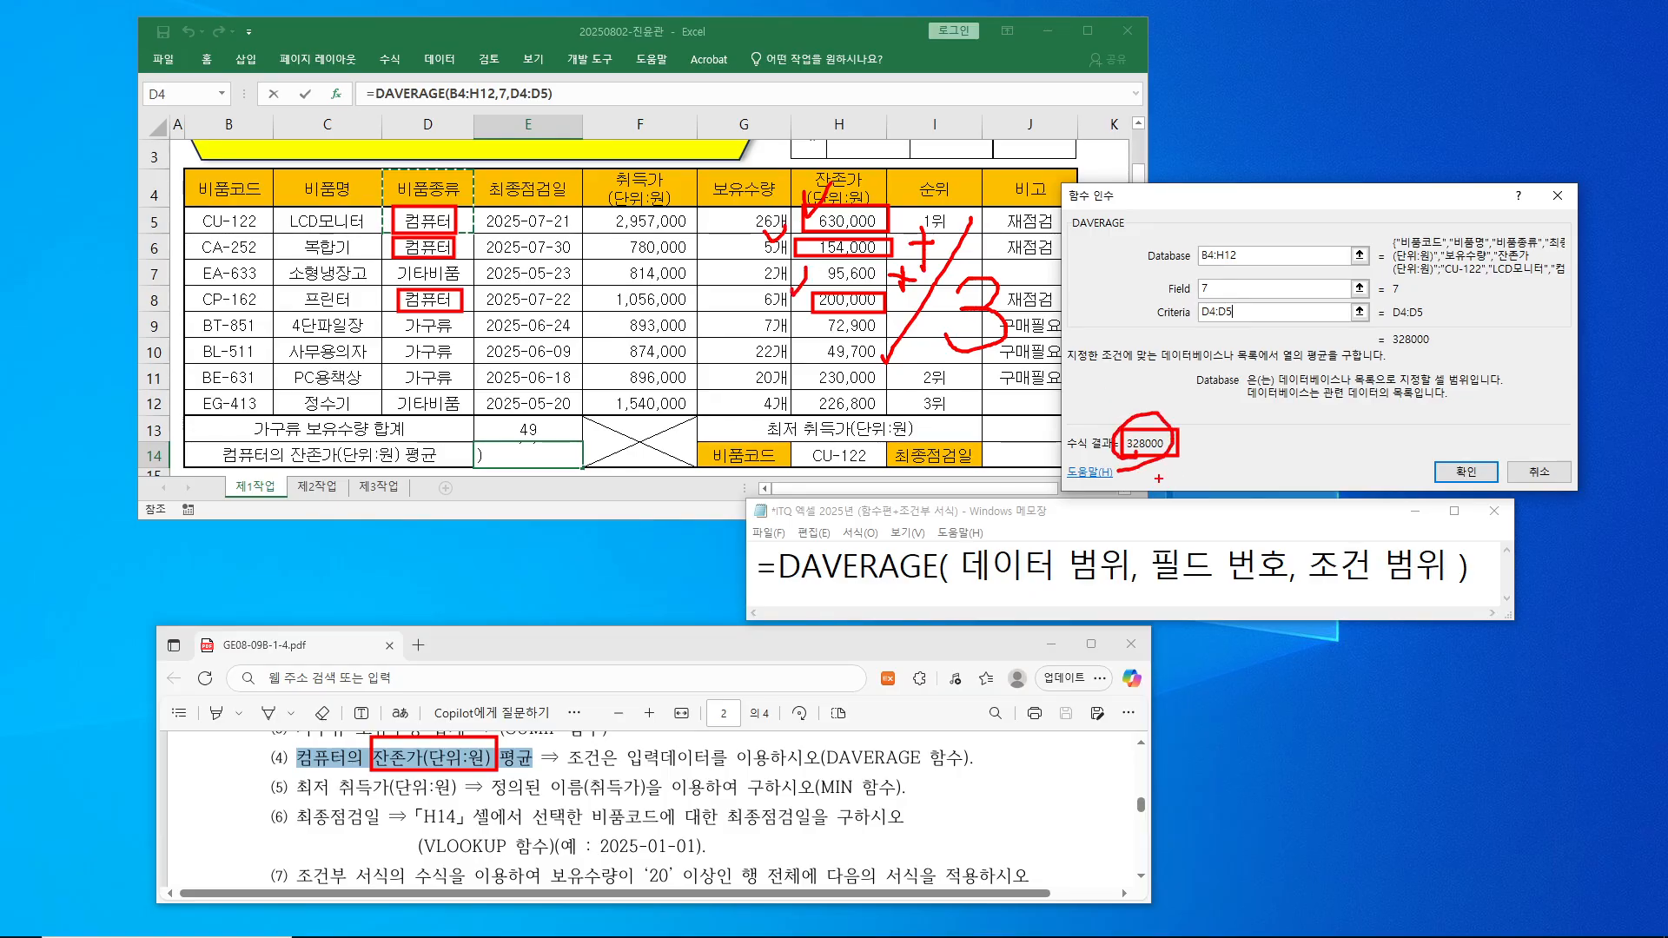
pyautogui.press('Escape')
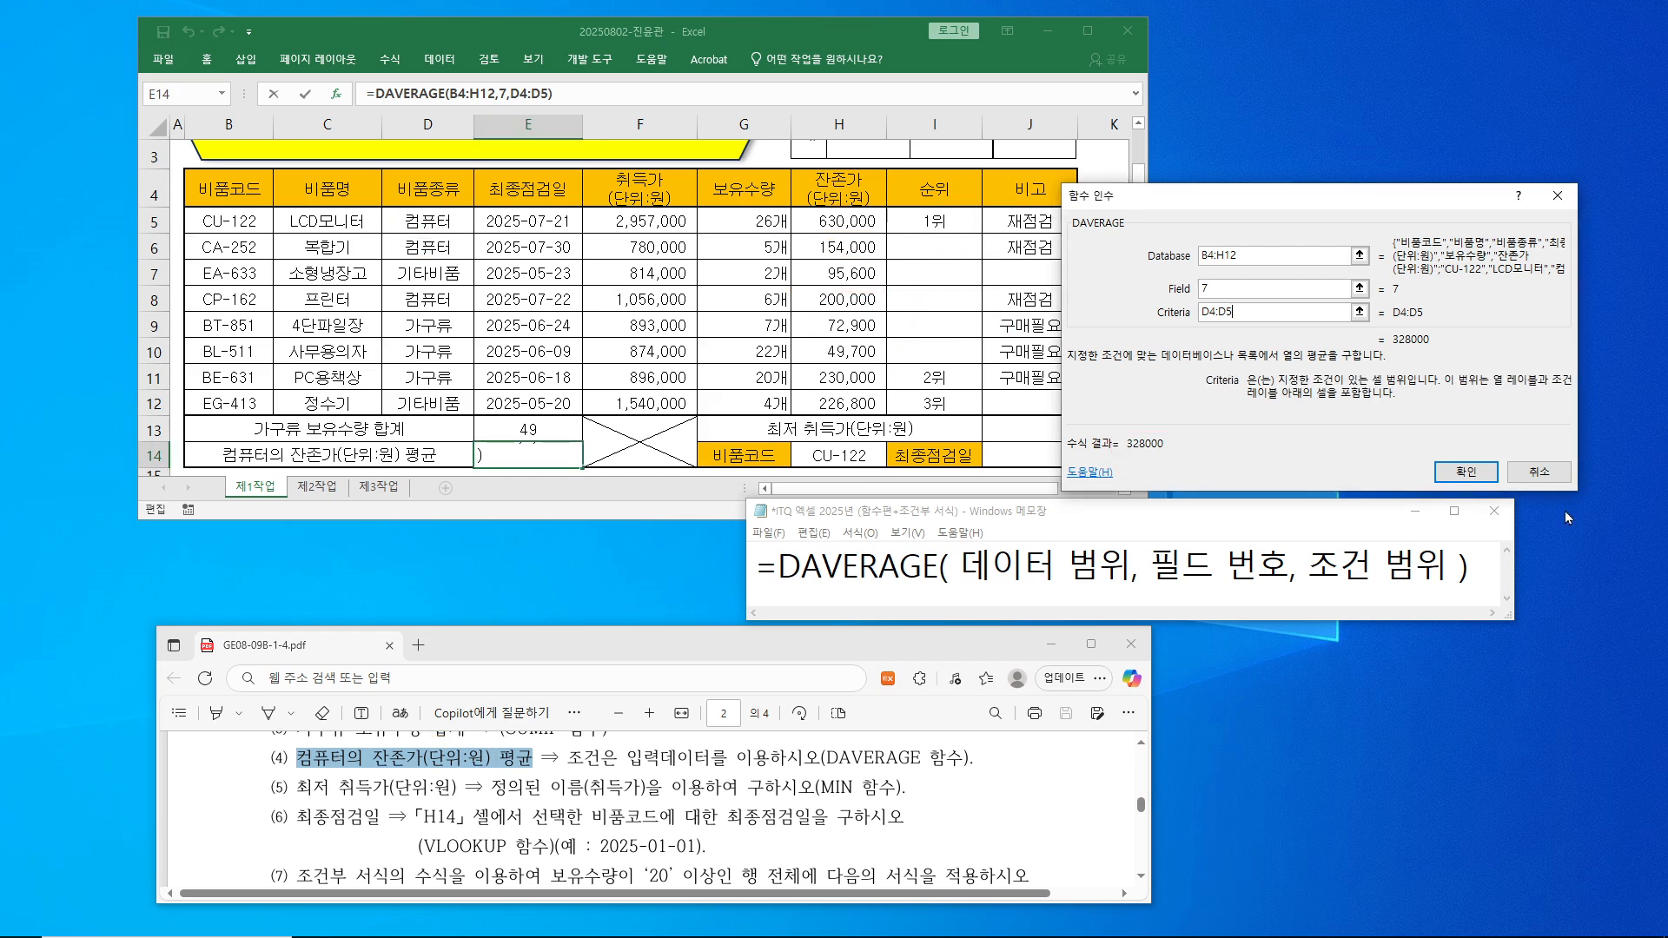
pyautogui.click(1474, 478)
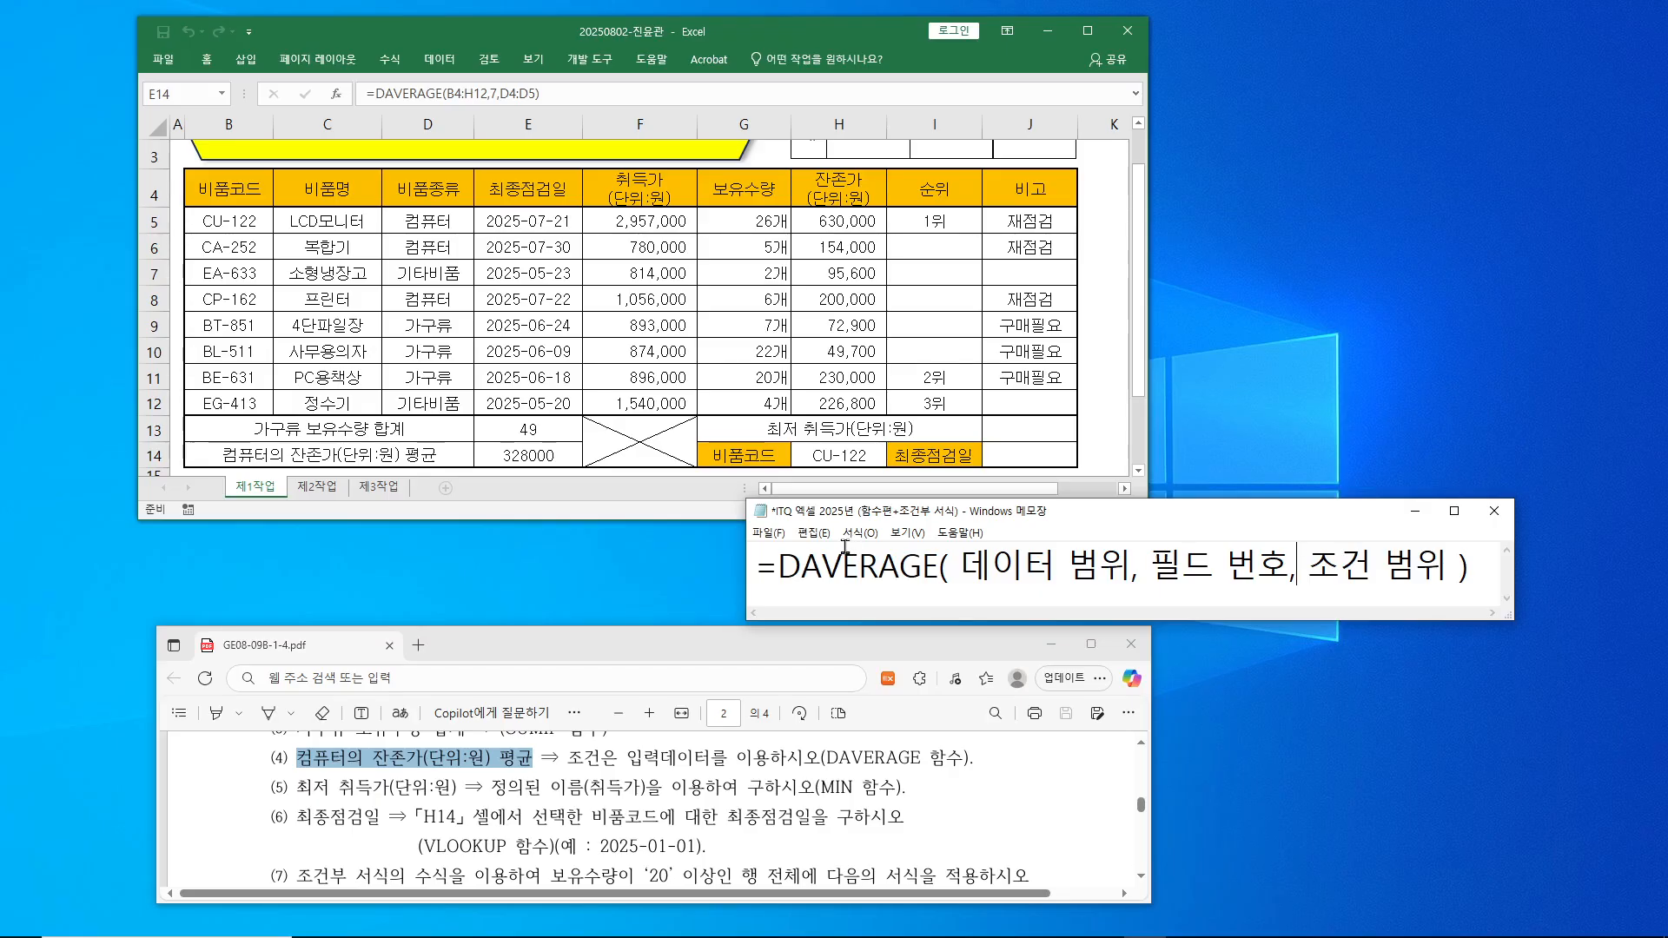
# - Play the DAVERAGE quiz slide through its answer choices, answer, explanation and recommended formula, then put the slide show away
pyautogui.moveTo(974, 936)
pyautogui.click(1016, 919)
pyautogui.click(1083, 848)
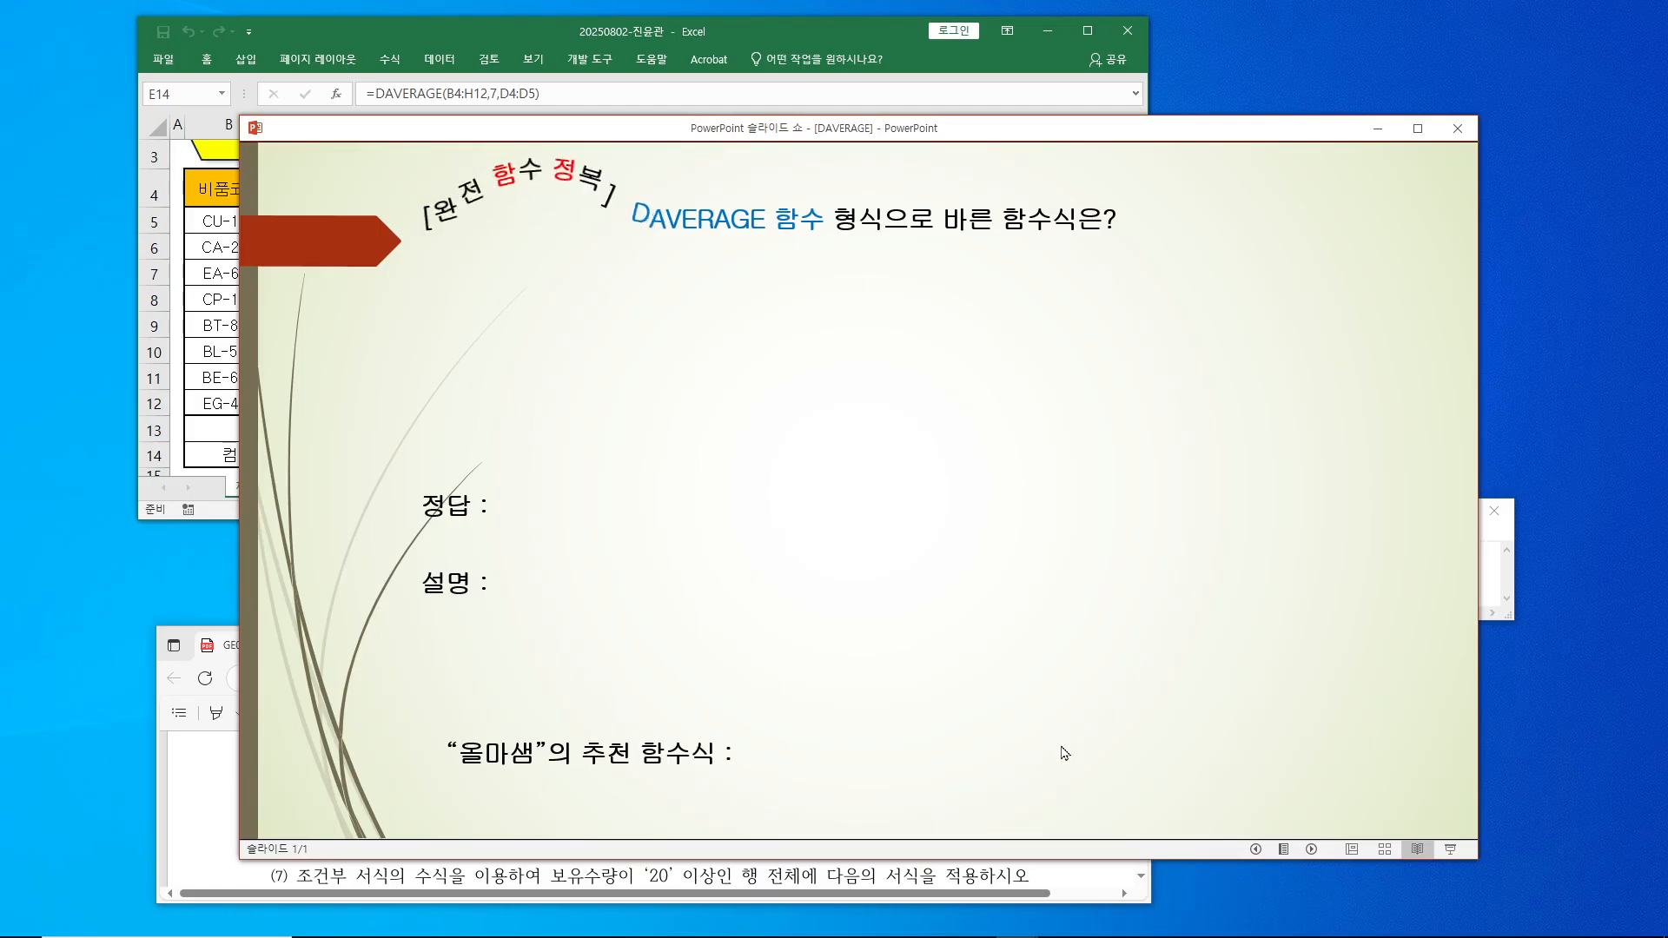
pyautogui.press('Right')
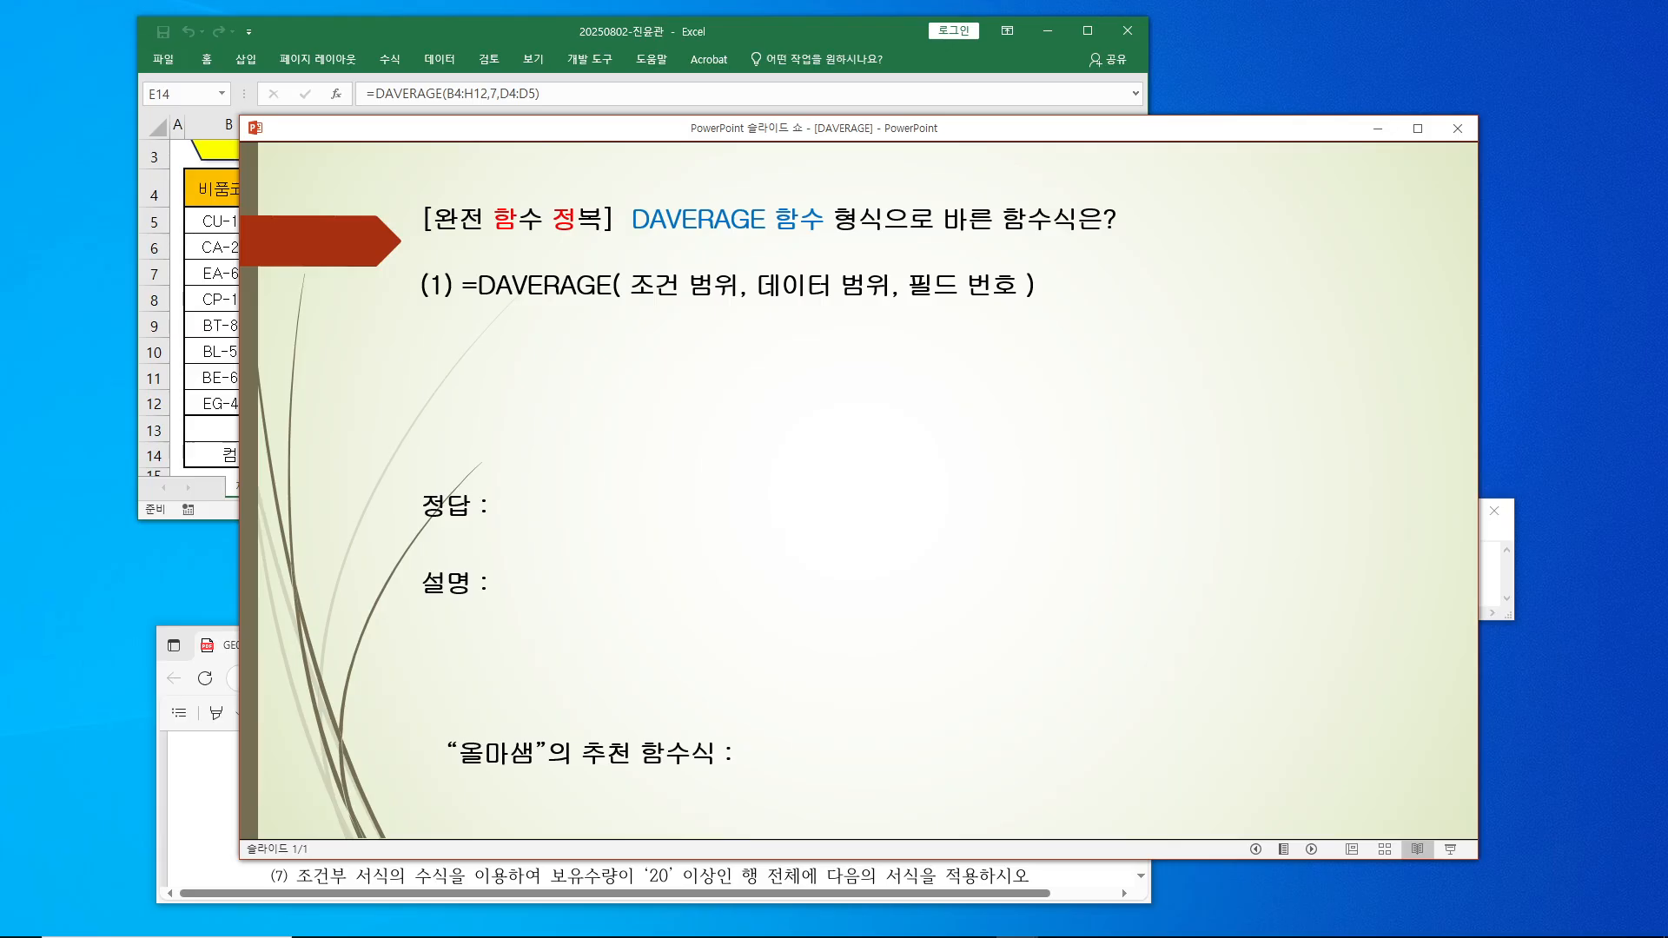
pyautogui.press('Right')
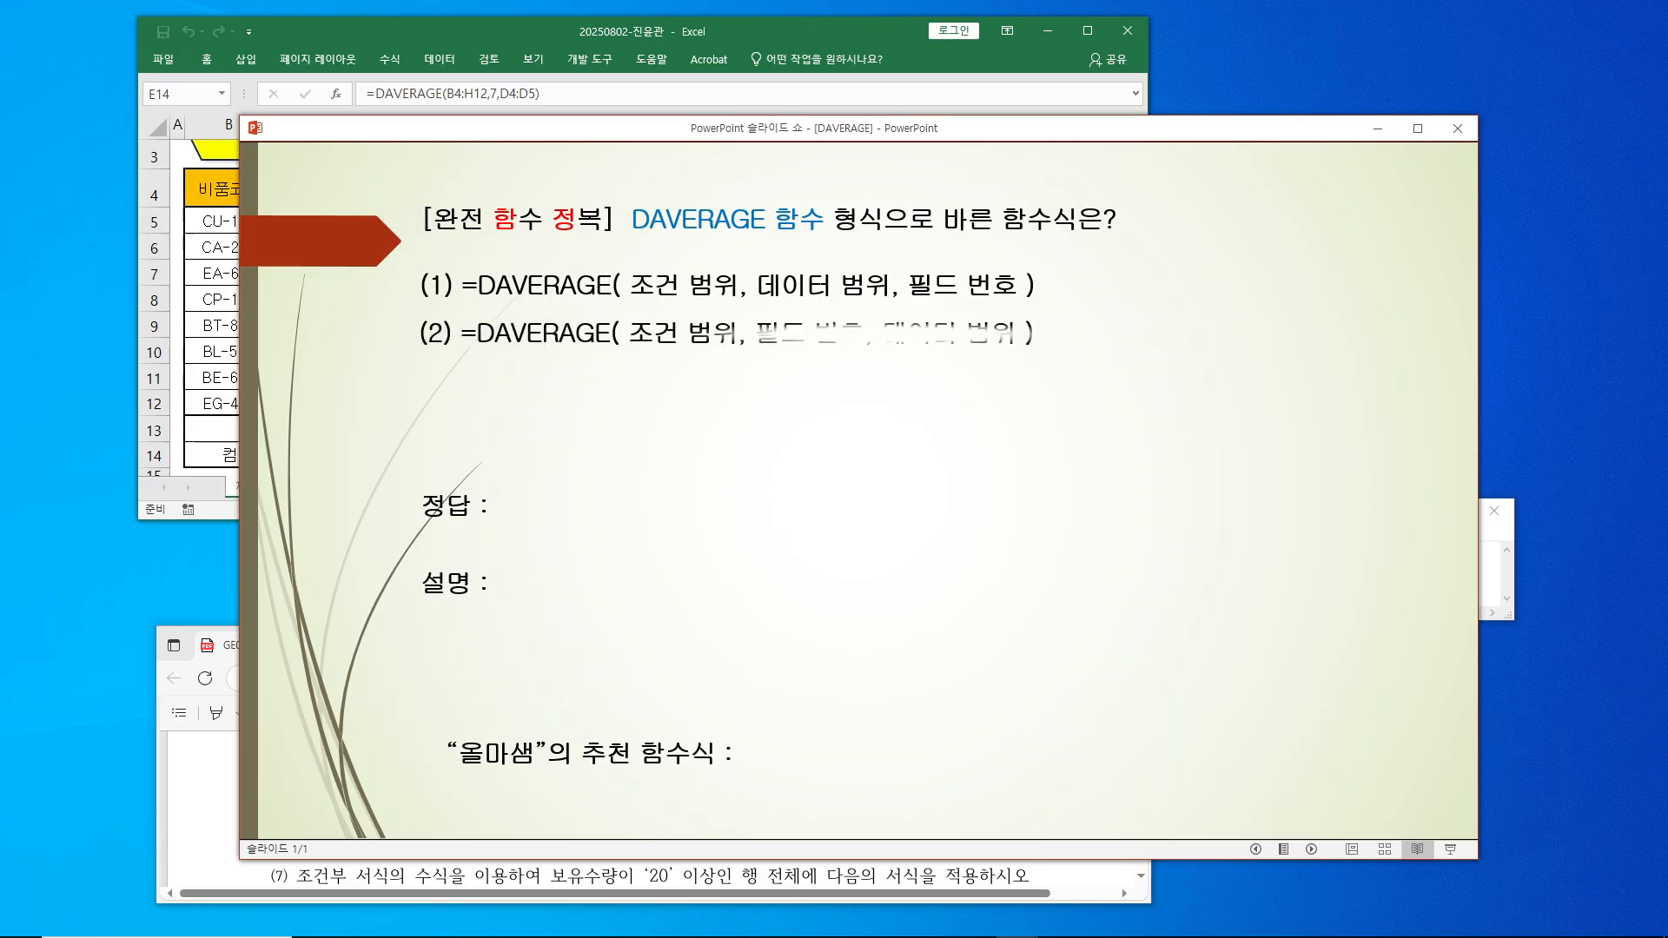
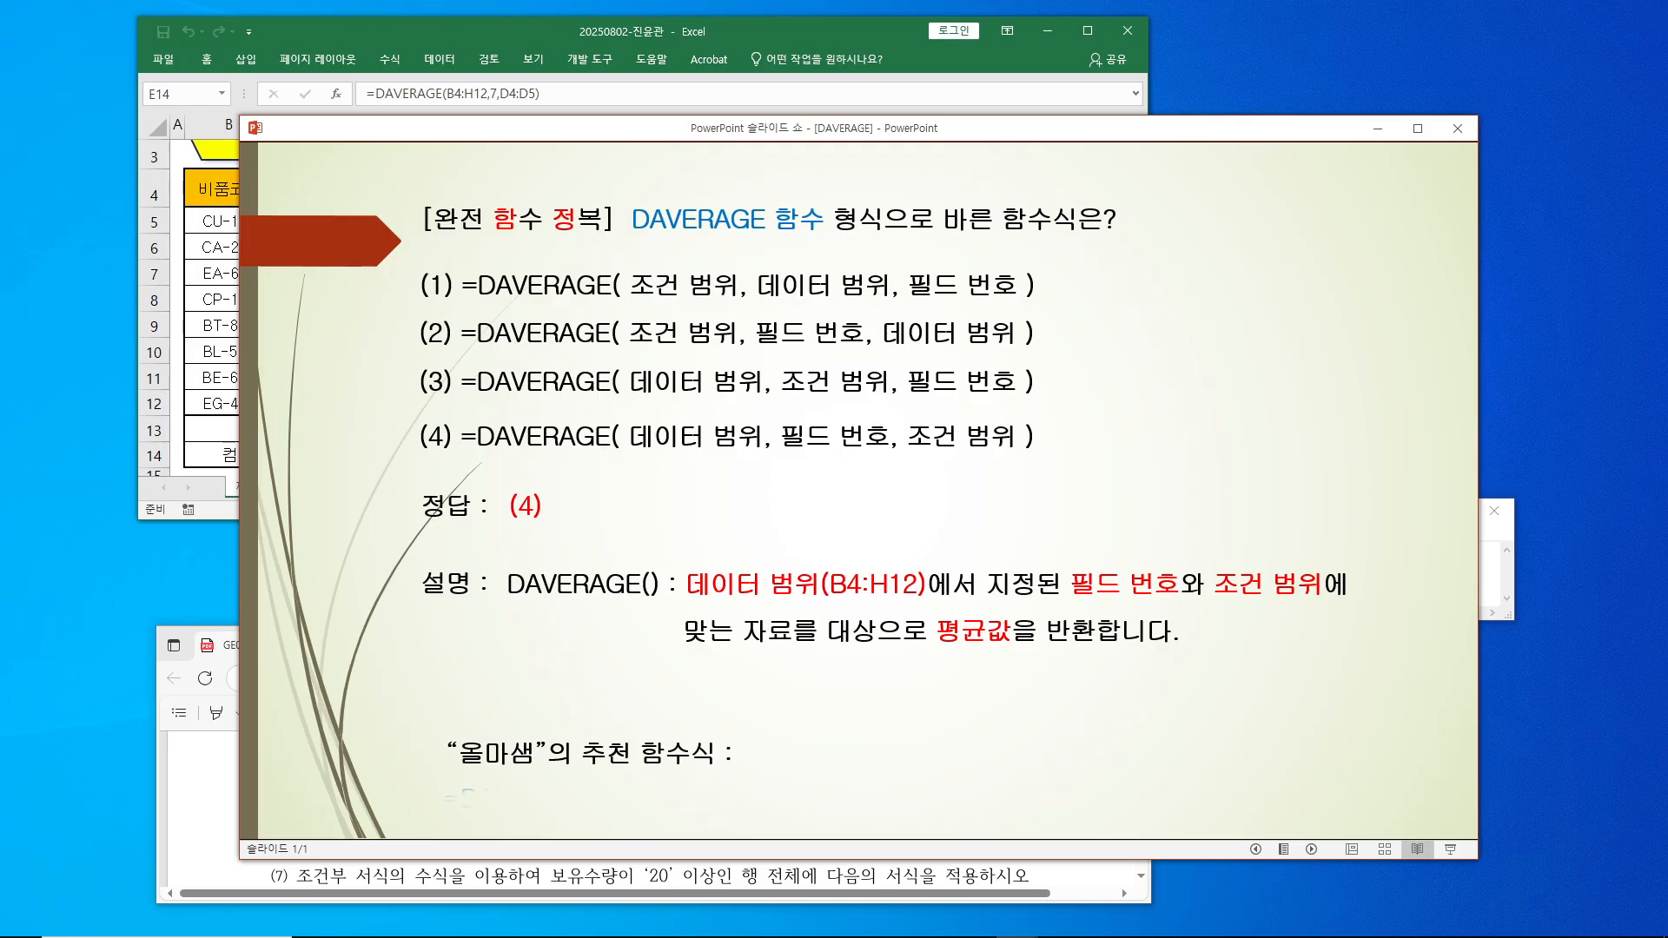
pyautogui.press('Return')
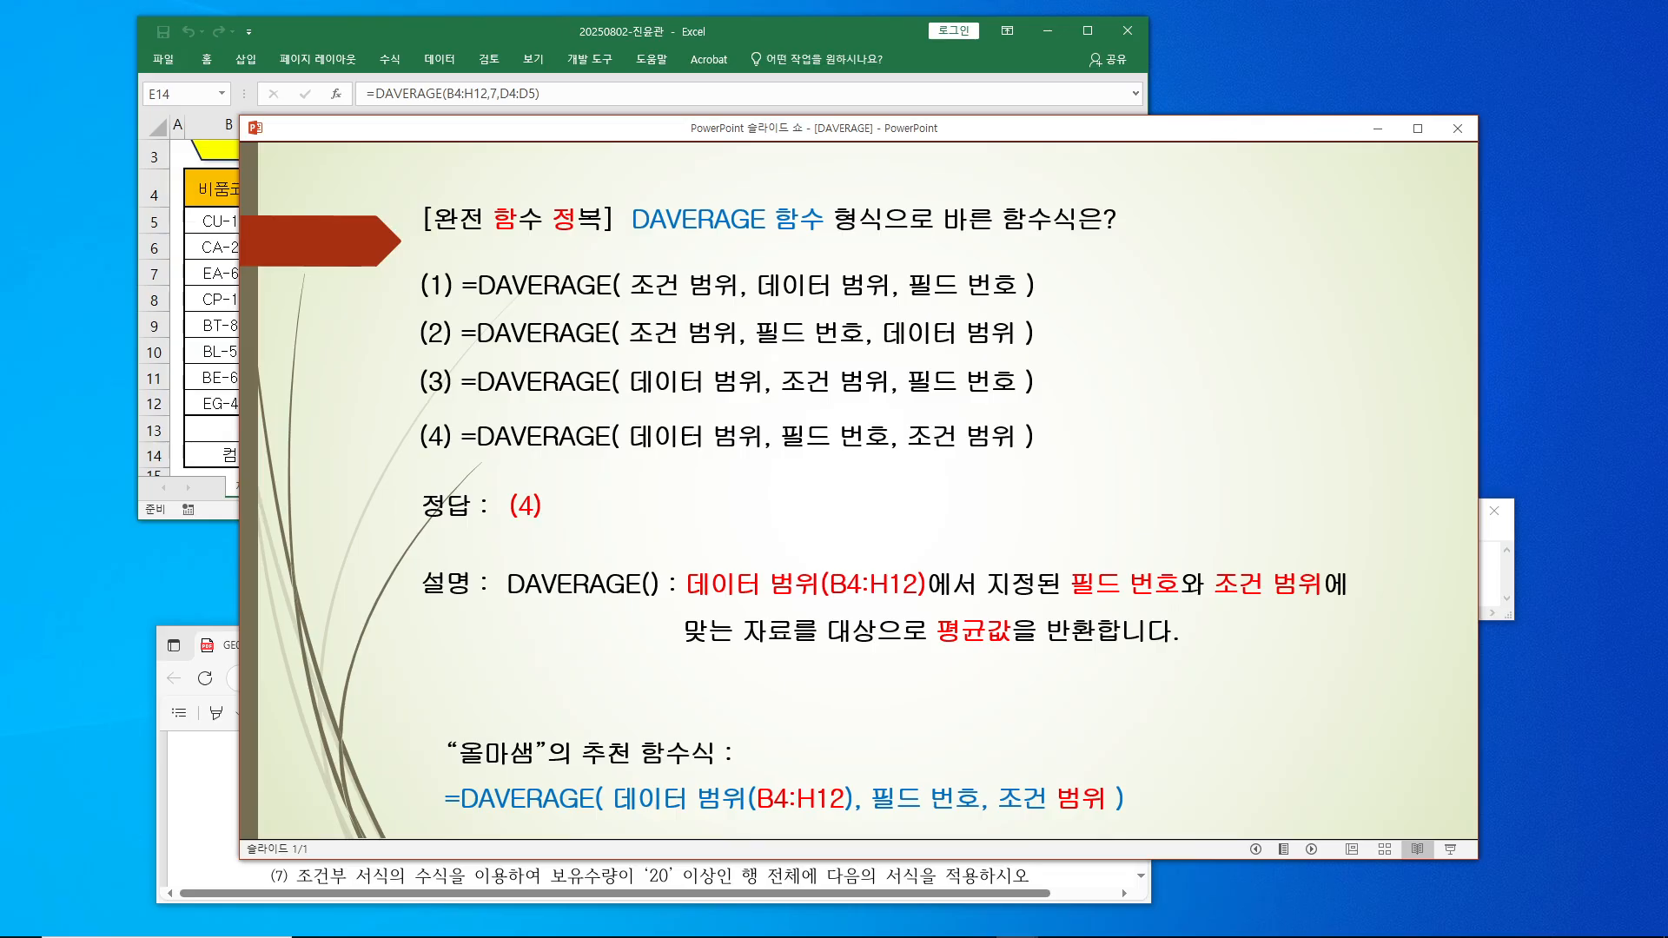
pyautogui.click(1374, 130)
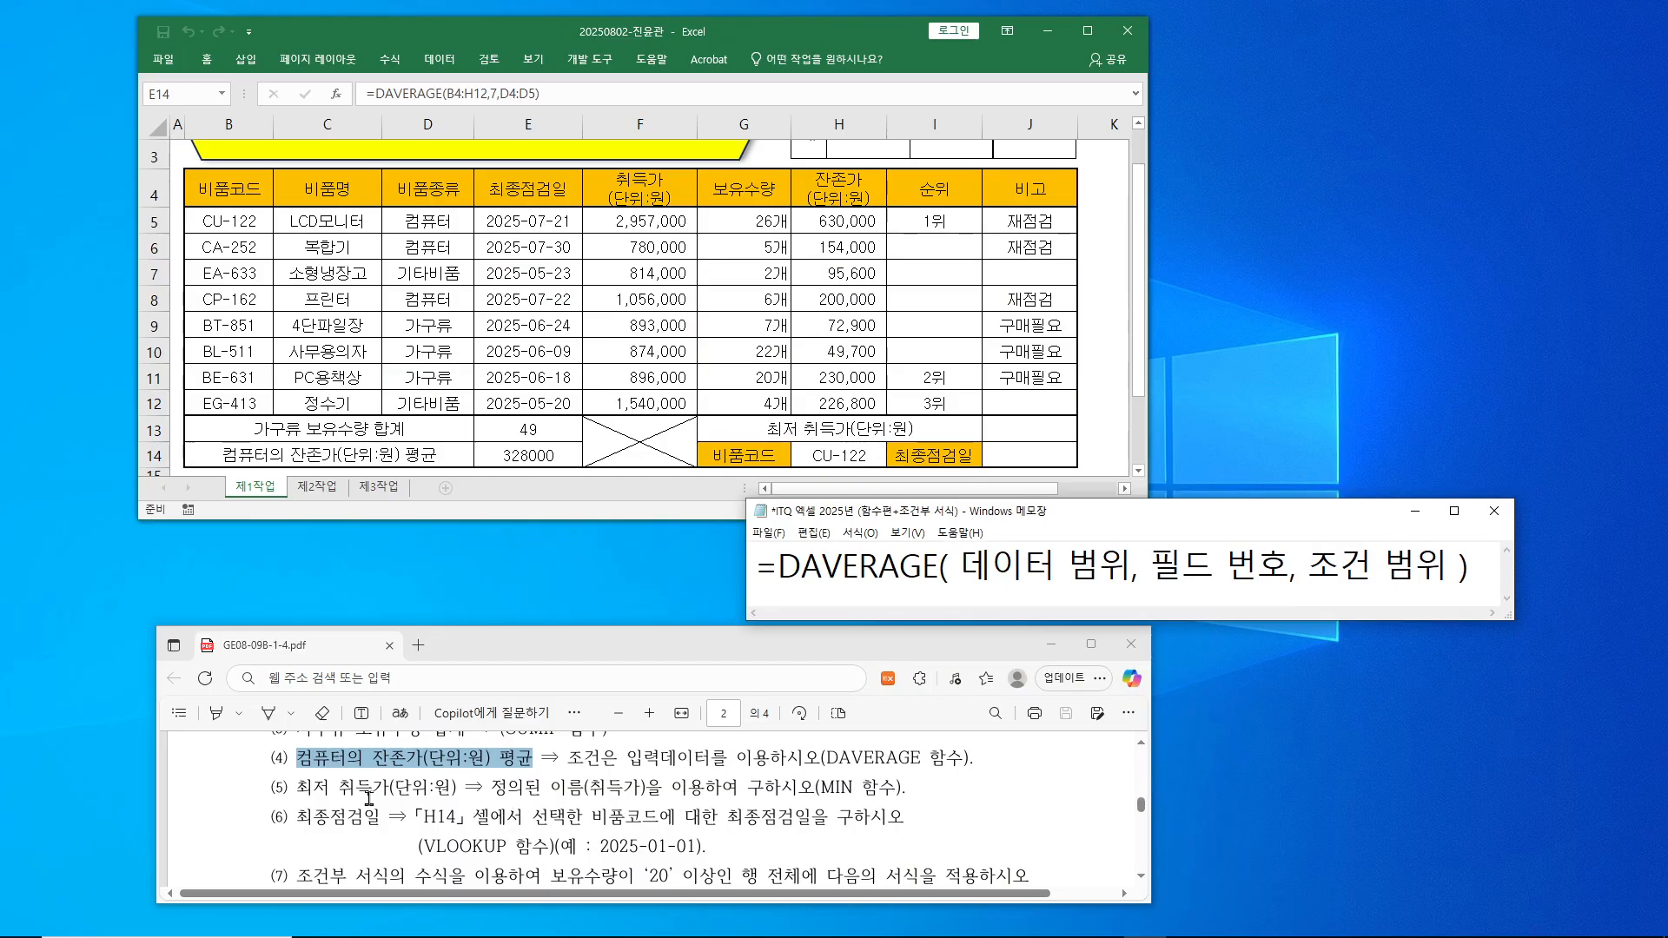
# - Highlight item (5) in the PDF and enter the formula =min(취득가) in J13 using the 취득가 cells F5:F12
pyautogui.moveTo(300, 788); pyautogui.dragTo(930, 795)
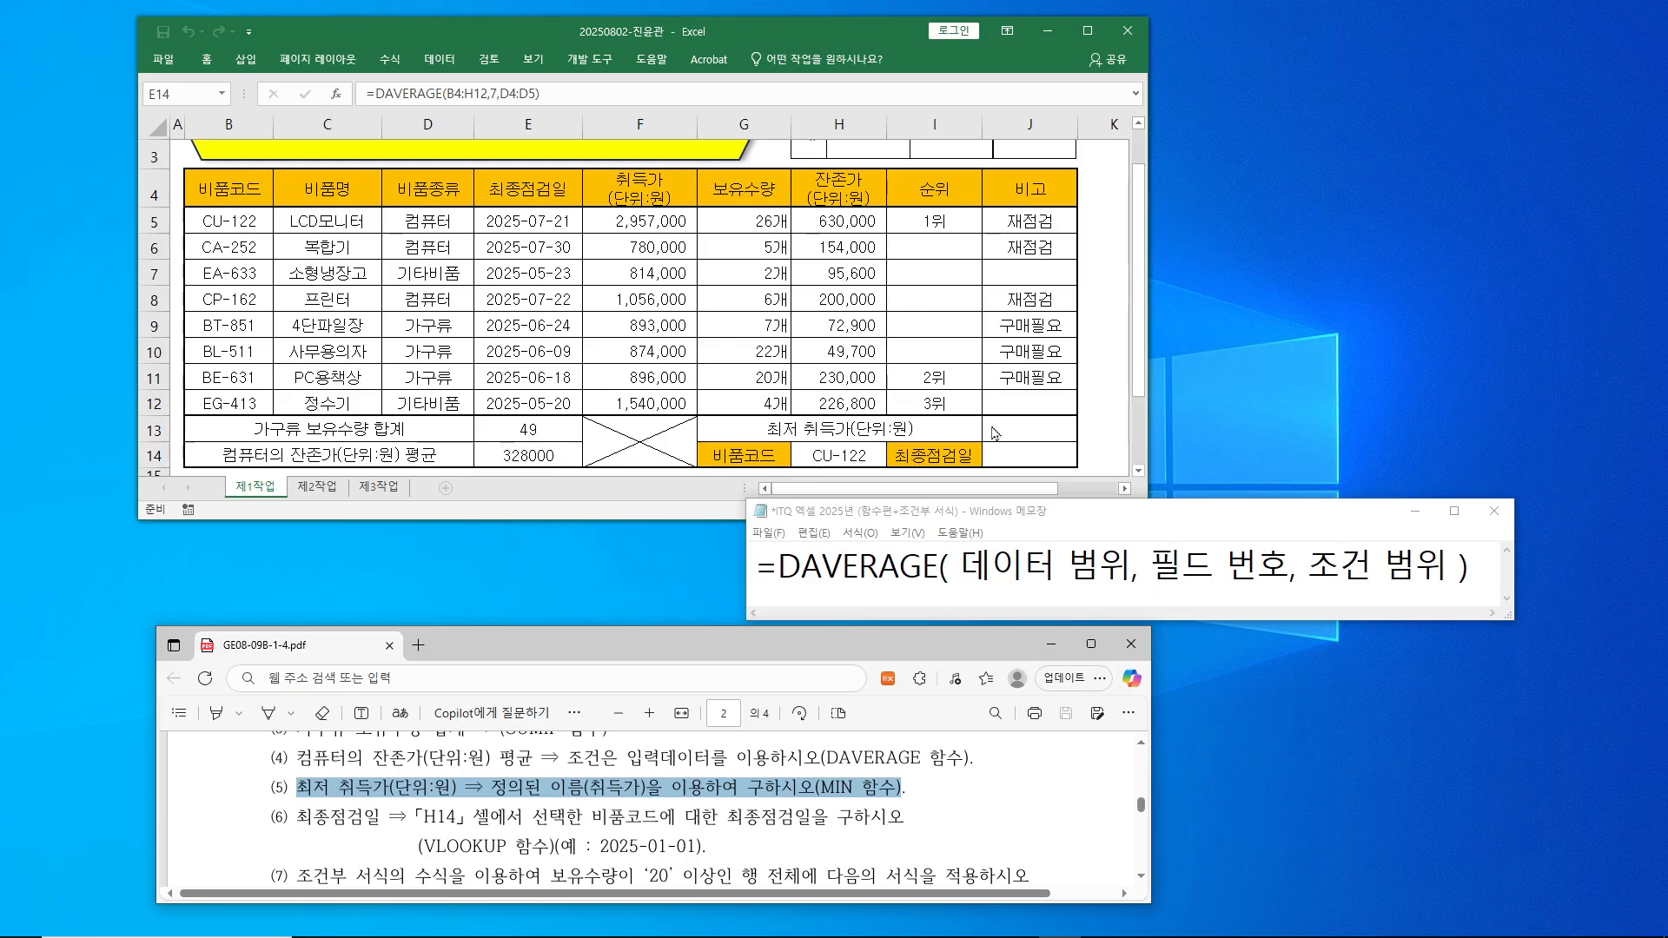
pyautogui.click(1029, 432)
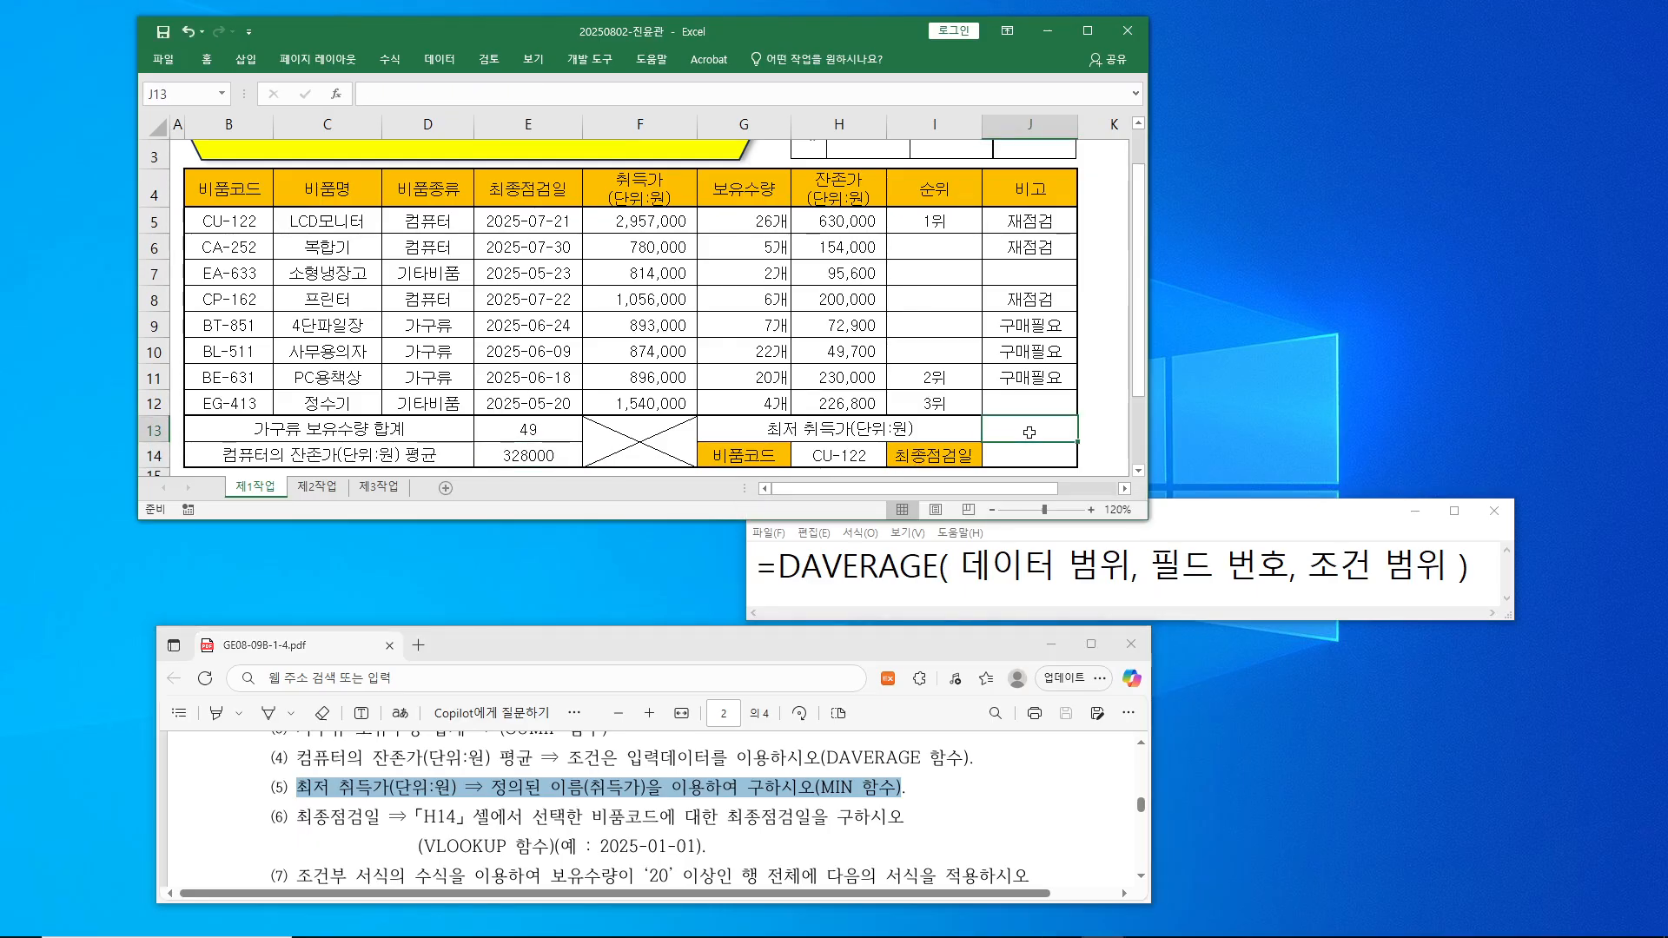
pyautogui.click(422, 94)
pyautogui.write('=')
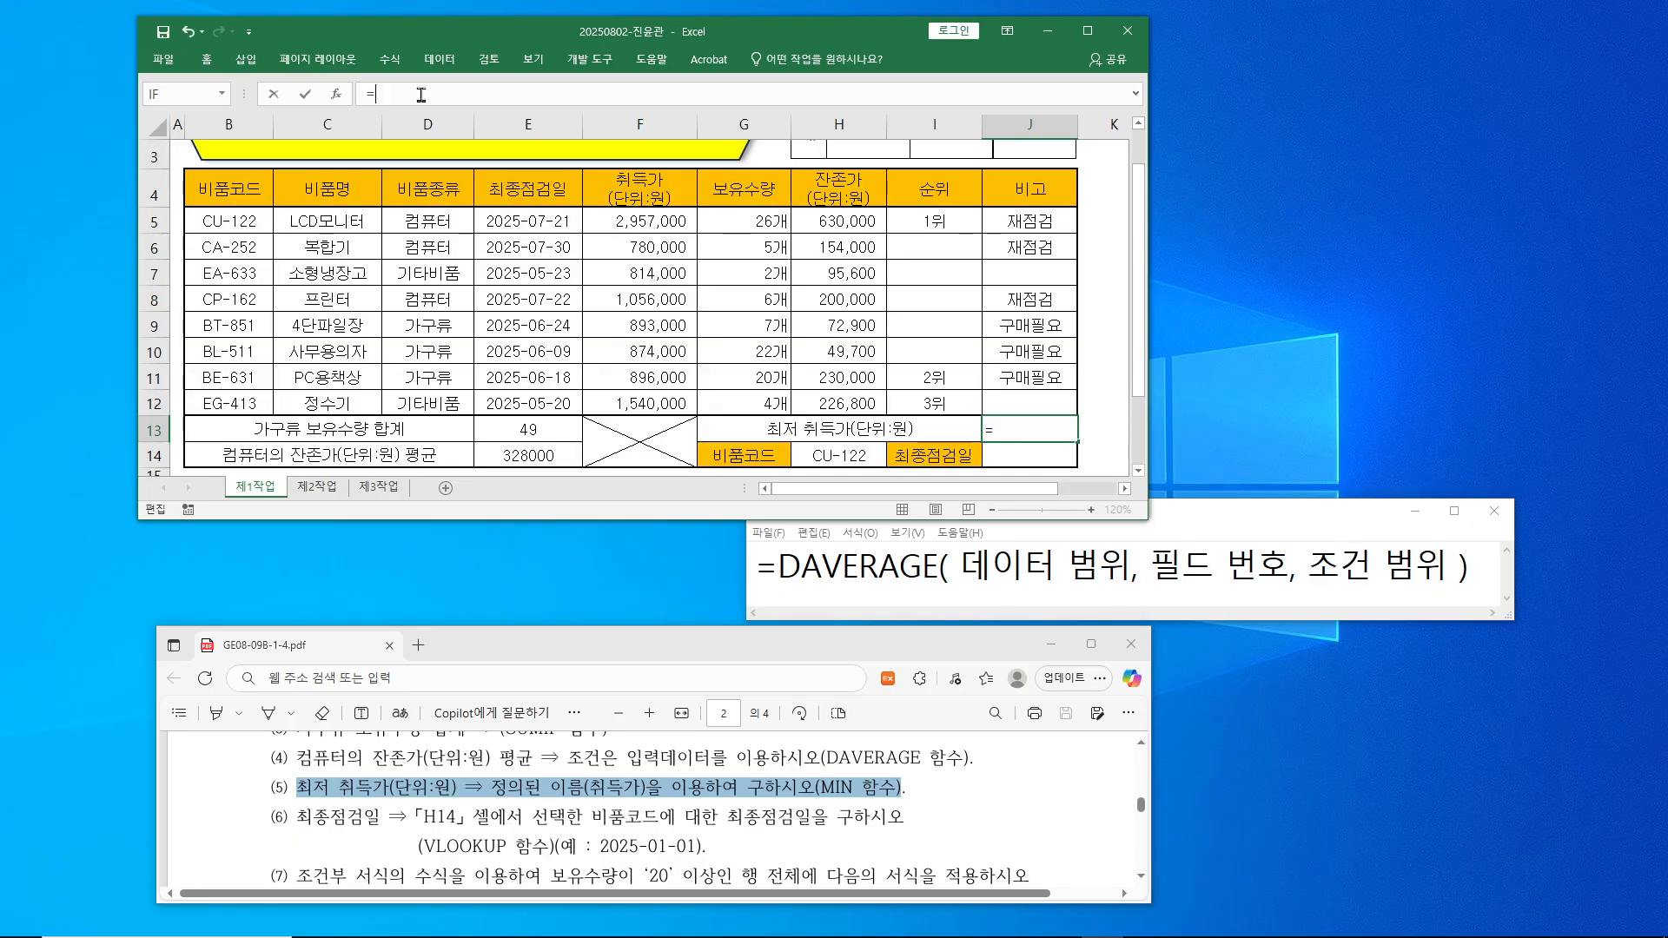
pyautogui.write('min')
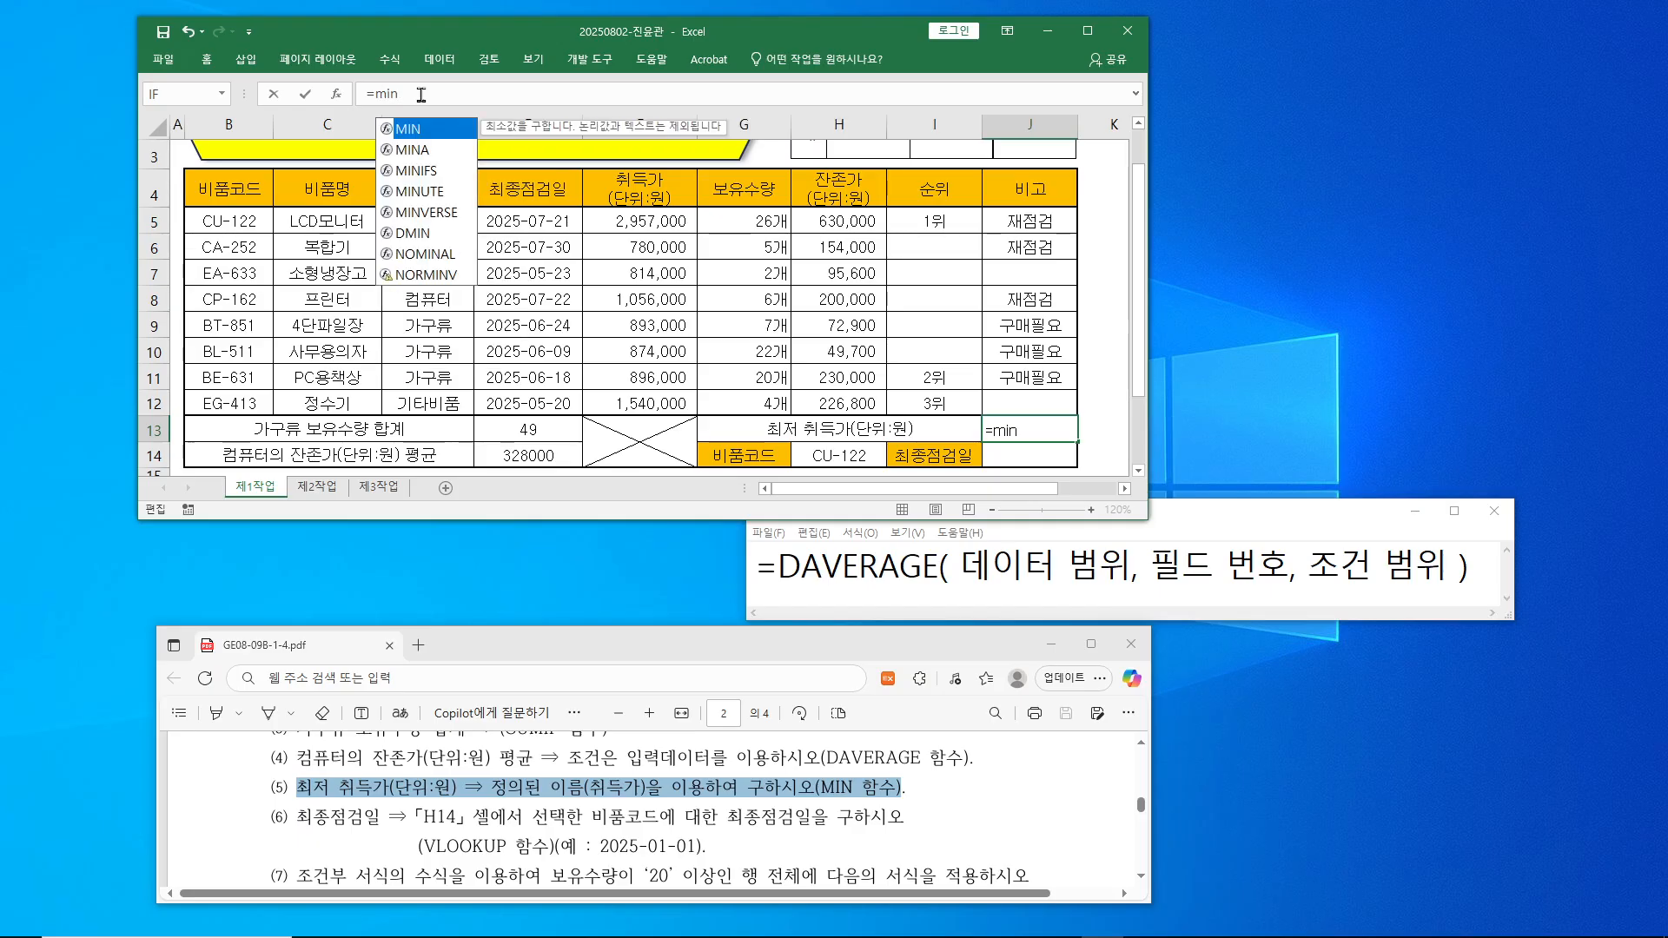
pyautogui.write('(')
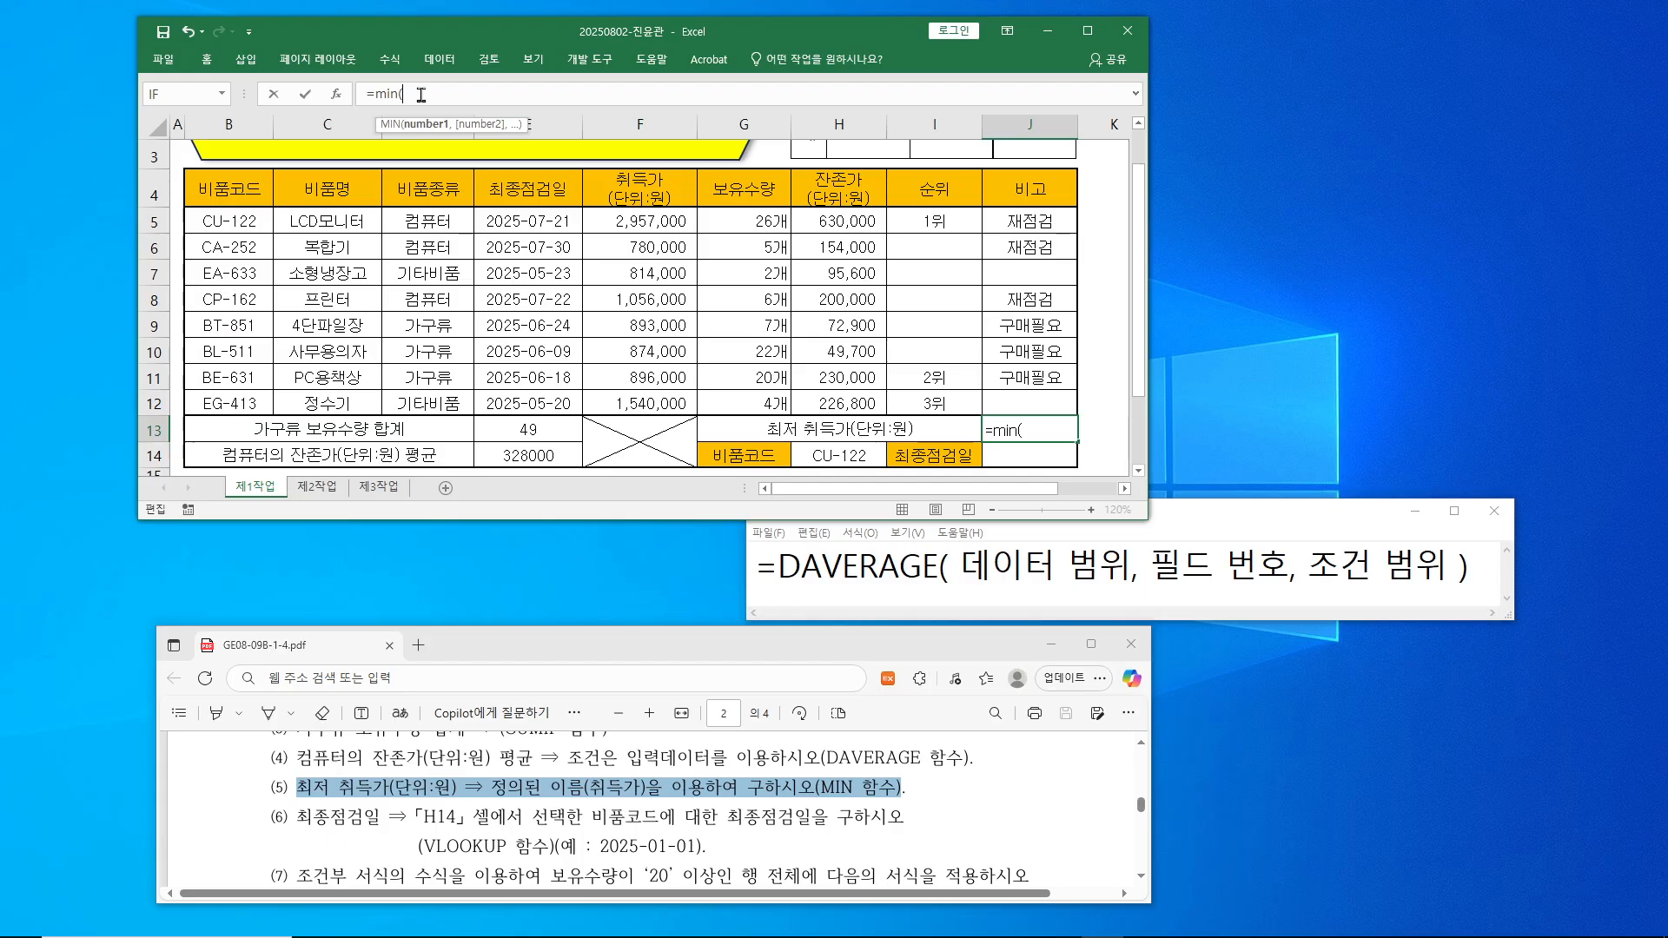
pyautogui.moveTo(660, 224); pyautogui.dragTo(670, 403)
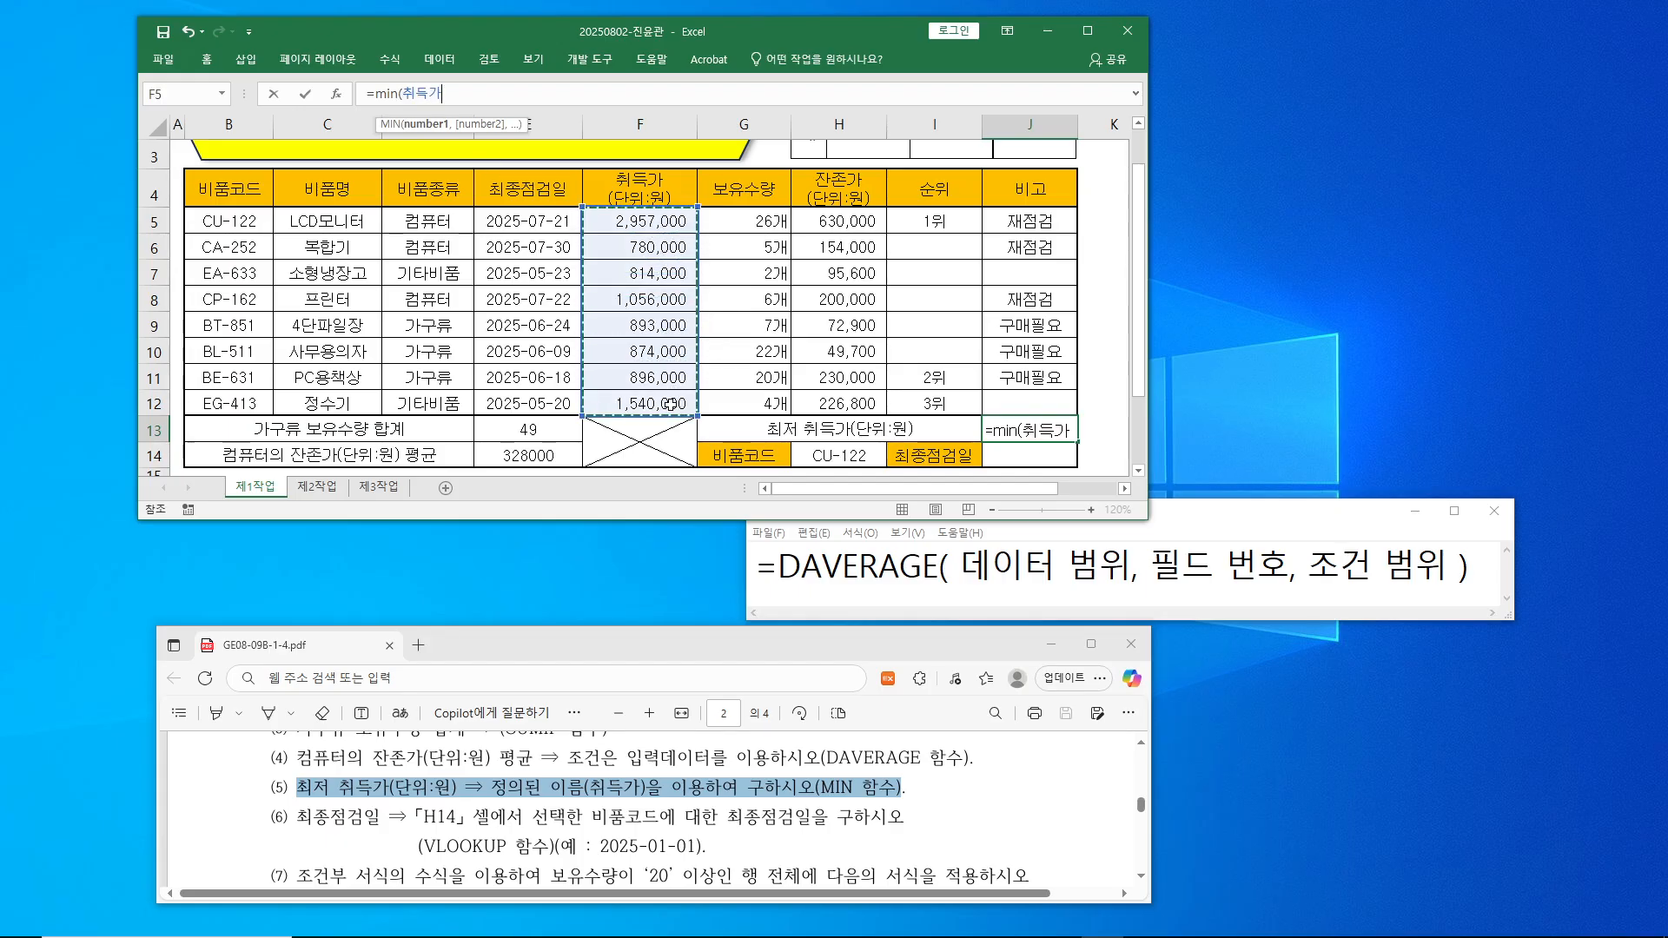
pyautogui.write(')')
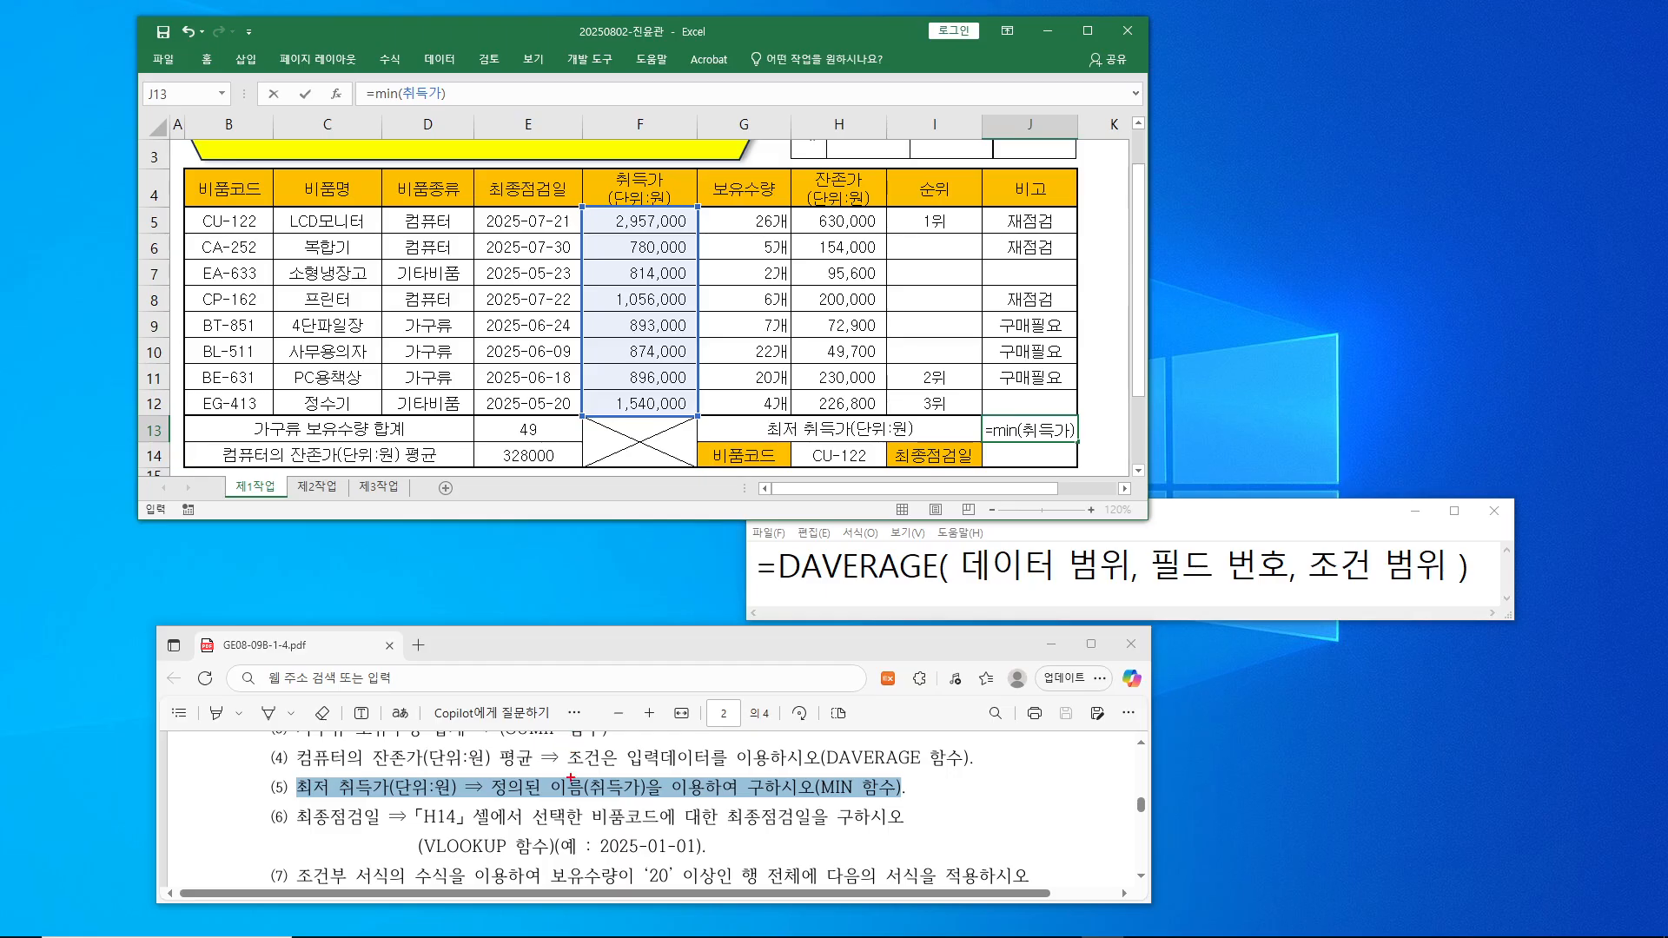
# - Mark the defined name 취득가 in item (5) and the formula, point out the lowest price, and confirm the MIN formula in J13
pyautogui.moveTo(492, 770); pyautogui.dragTo(647, 804)
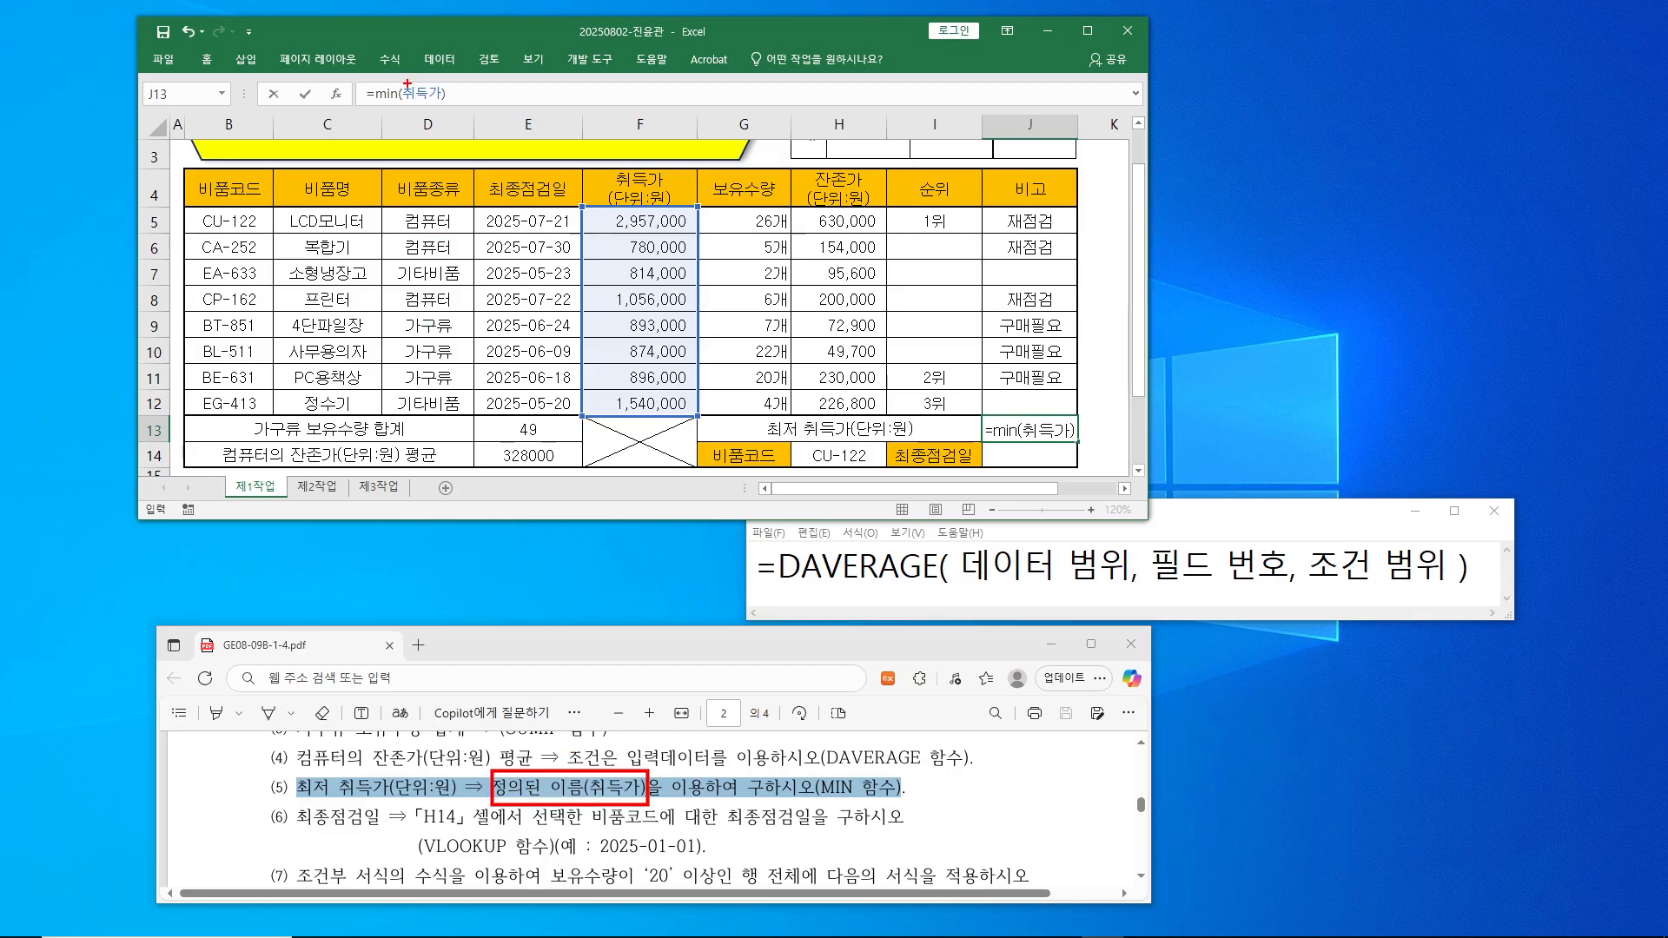
pyautogui.moveTo(402, 81); pyautogui.dragTo(441, 103)
pyautogui.moveTo(625, 235)
pyautogui.mouseDown()
pyautogui.moveTo(694, 259)
pyautogui.moveTo(936, 276)
pyautogui.moveTo(1003, 439)
pyautogui.moveTo(1007, 415)
pyautogui.mouseUp()
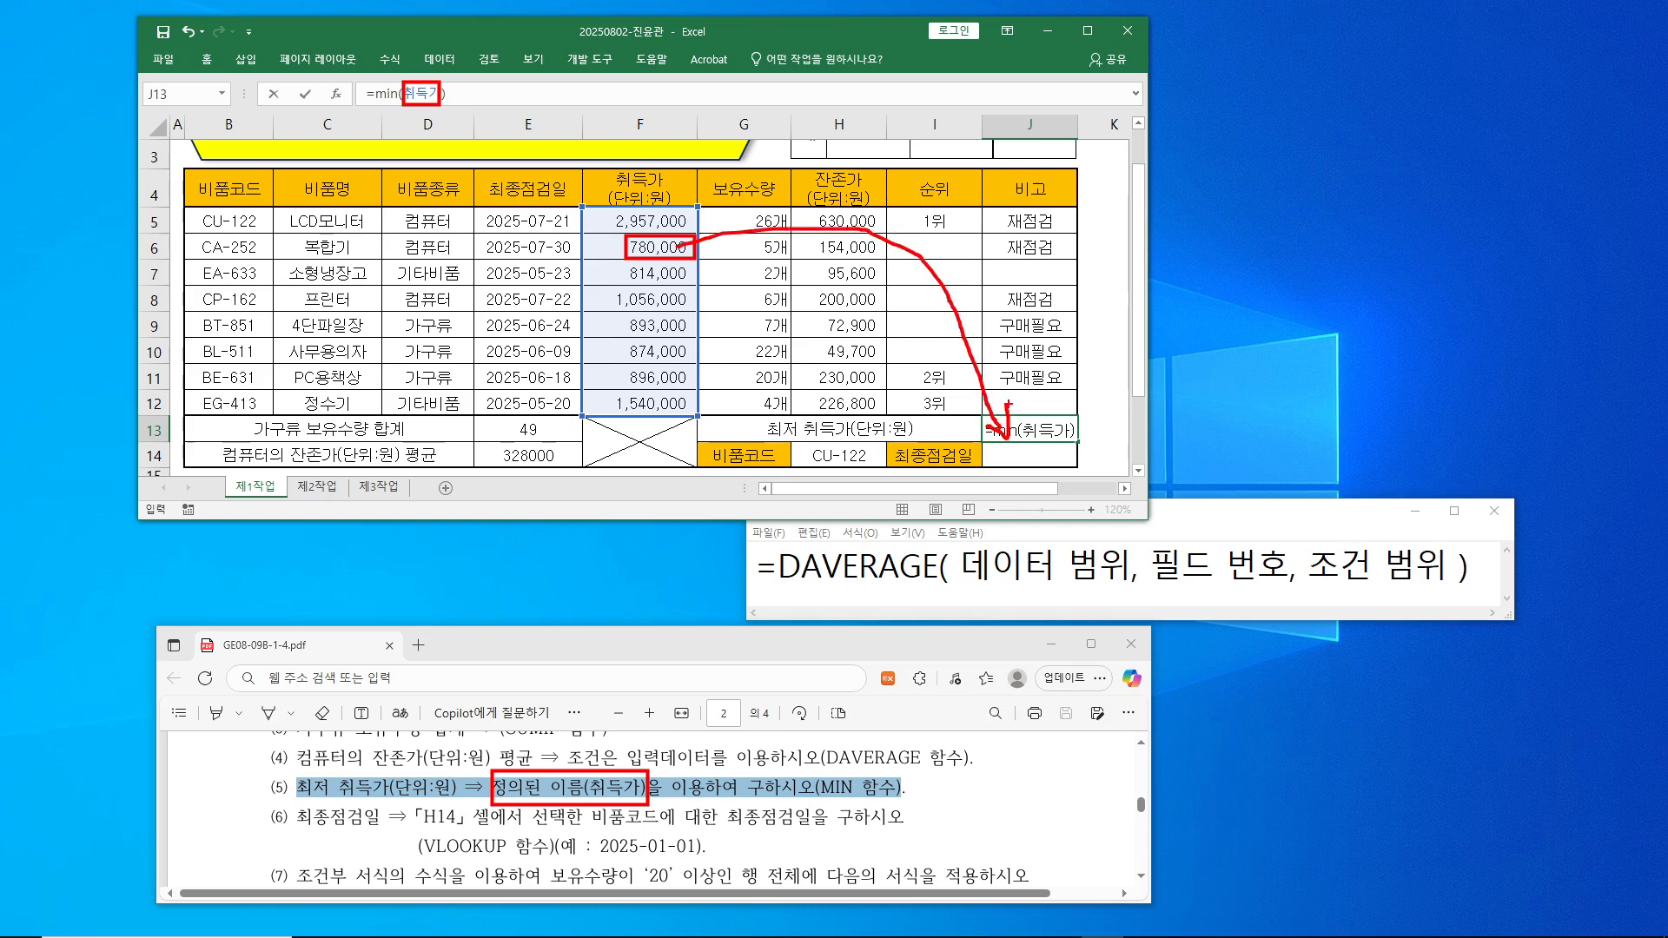
pyautogui.press('Escape')
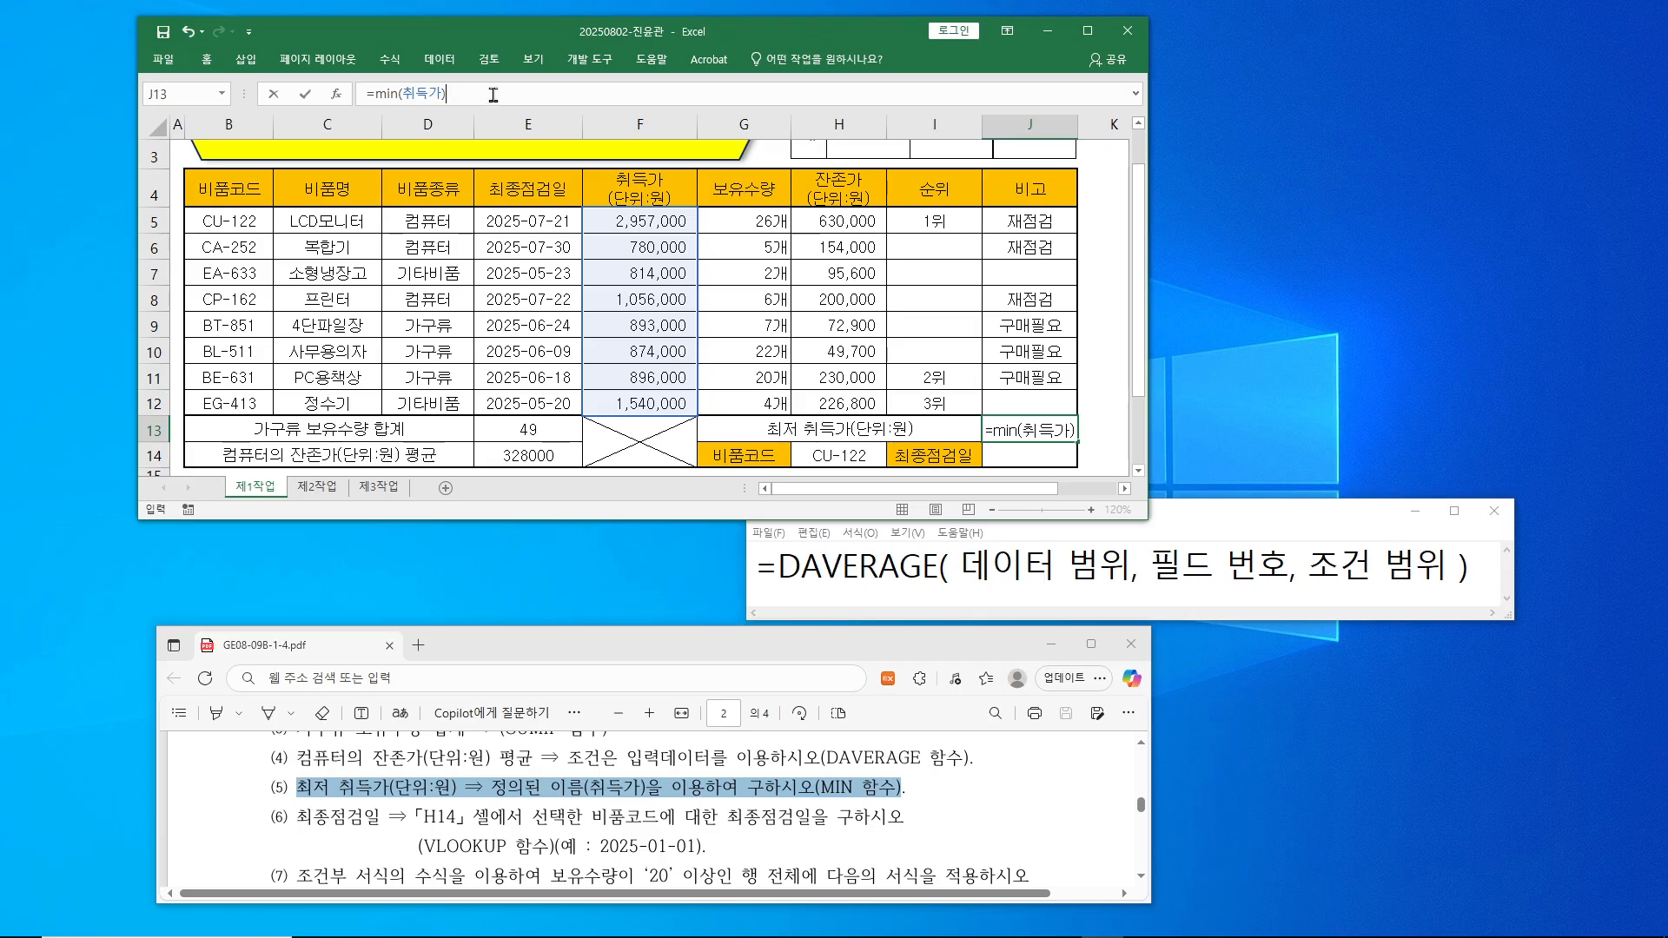
pyautogui.press('Return')
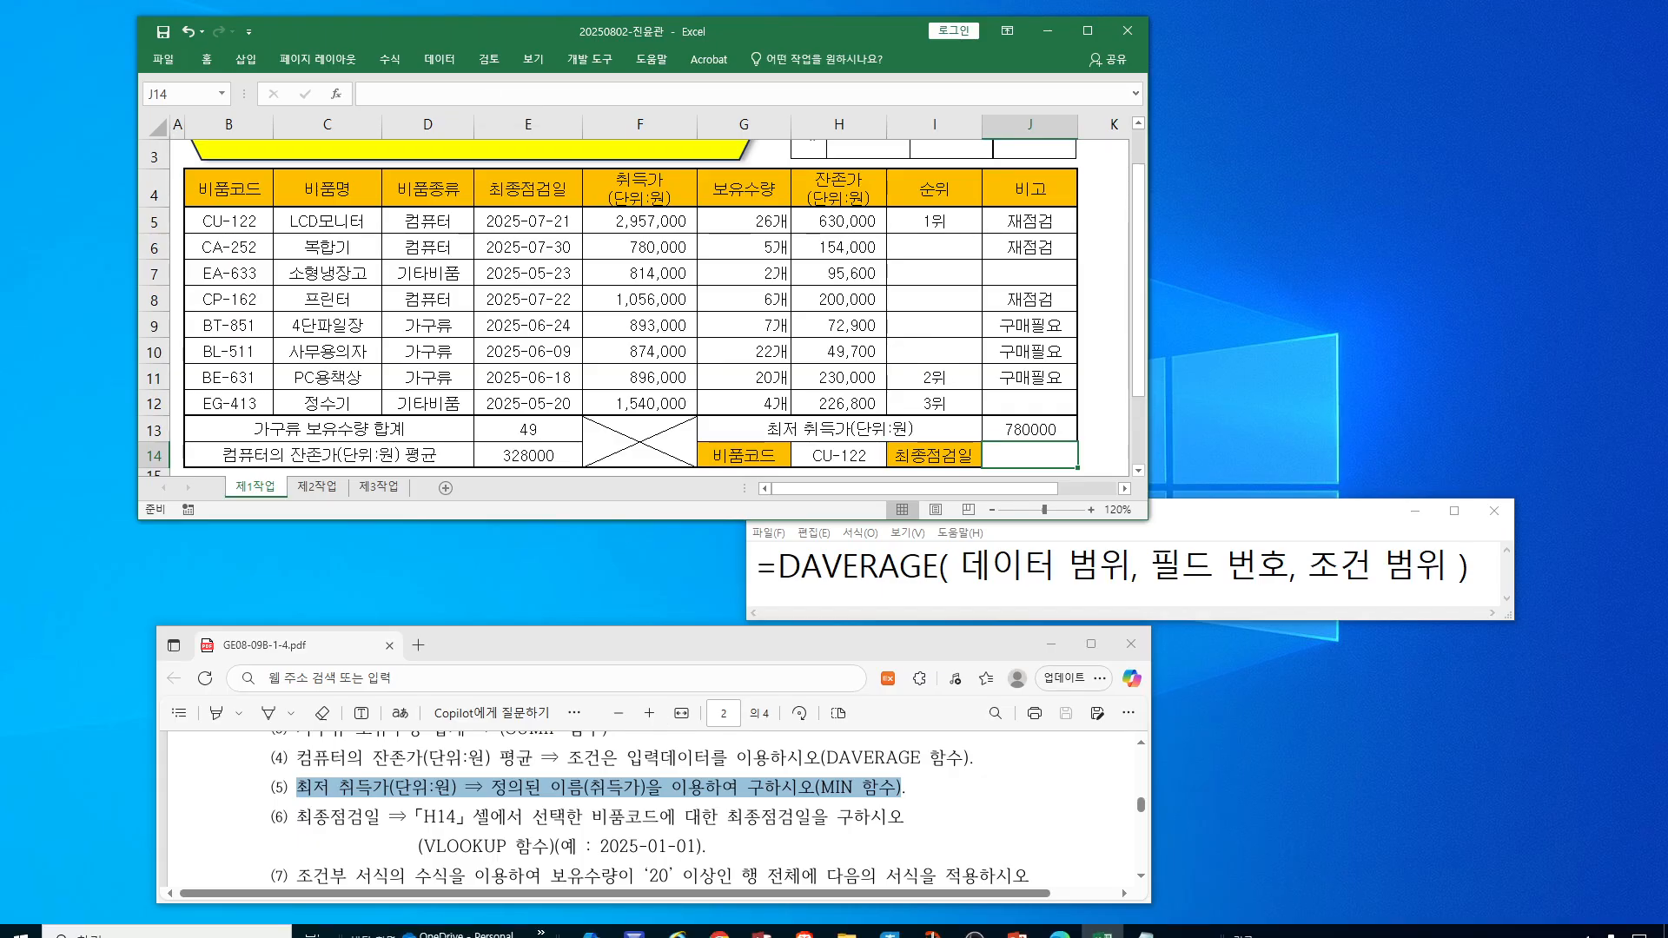
# - Play the MIN quiz slide through its answer choices, answer, explanation and recommended formula, then put the slide show away
pyautogui.click(1016, 918)
pyautogui.click(1261, 846)
pyautogui.click(981, 574)
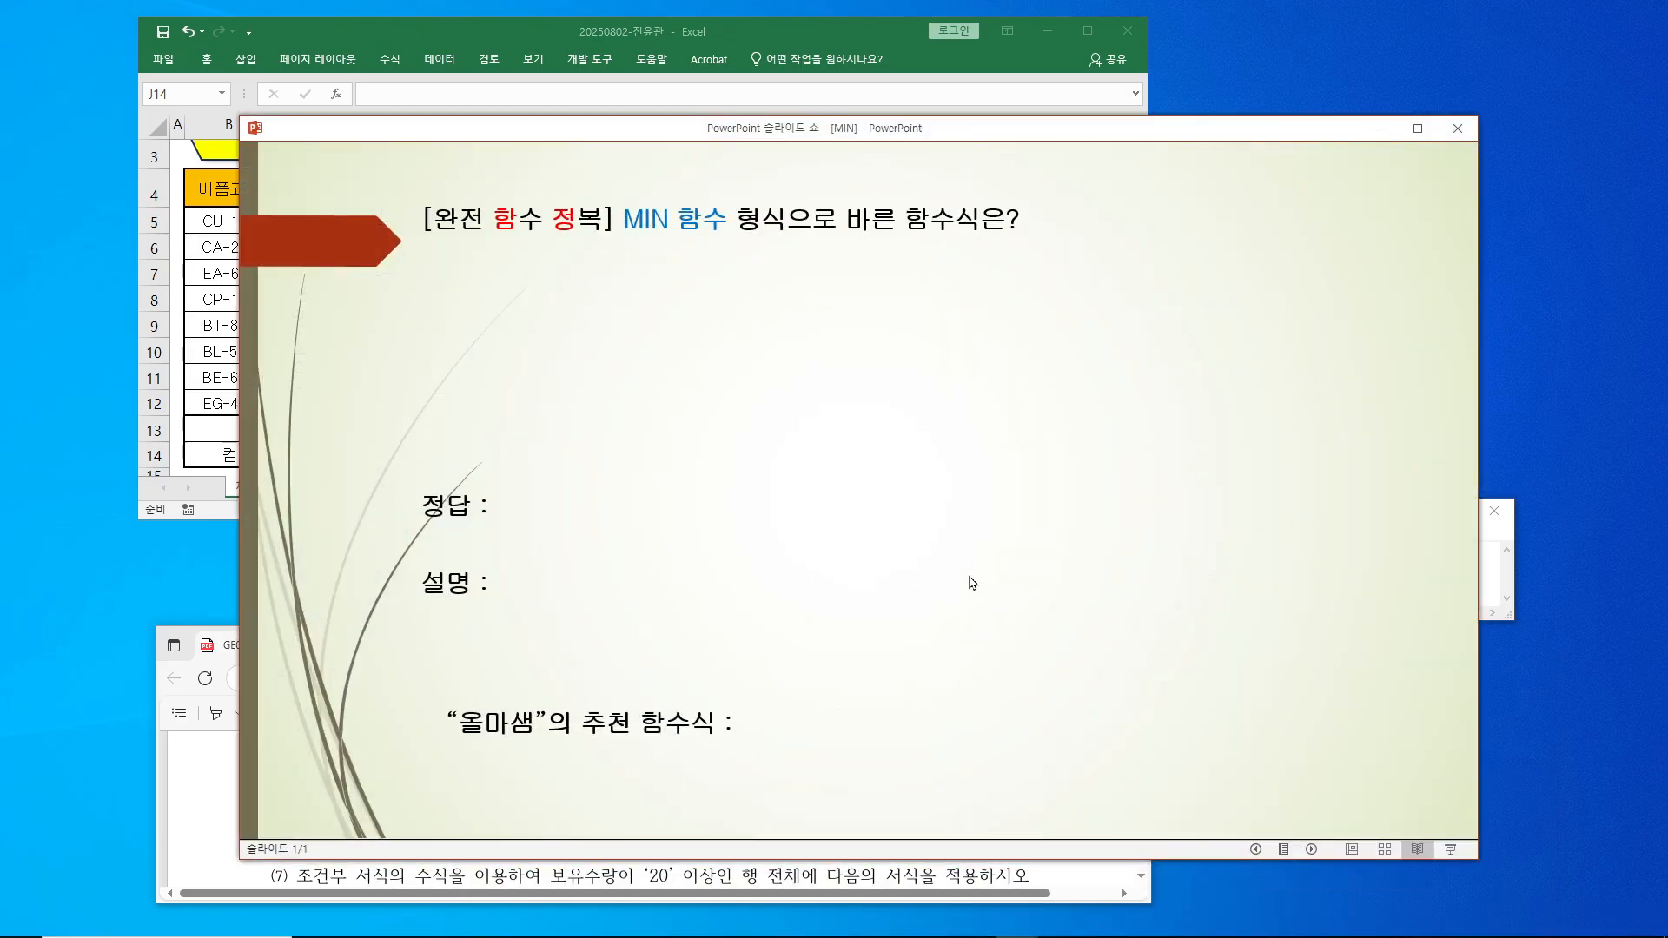
pyautogui.press('Return')
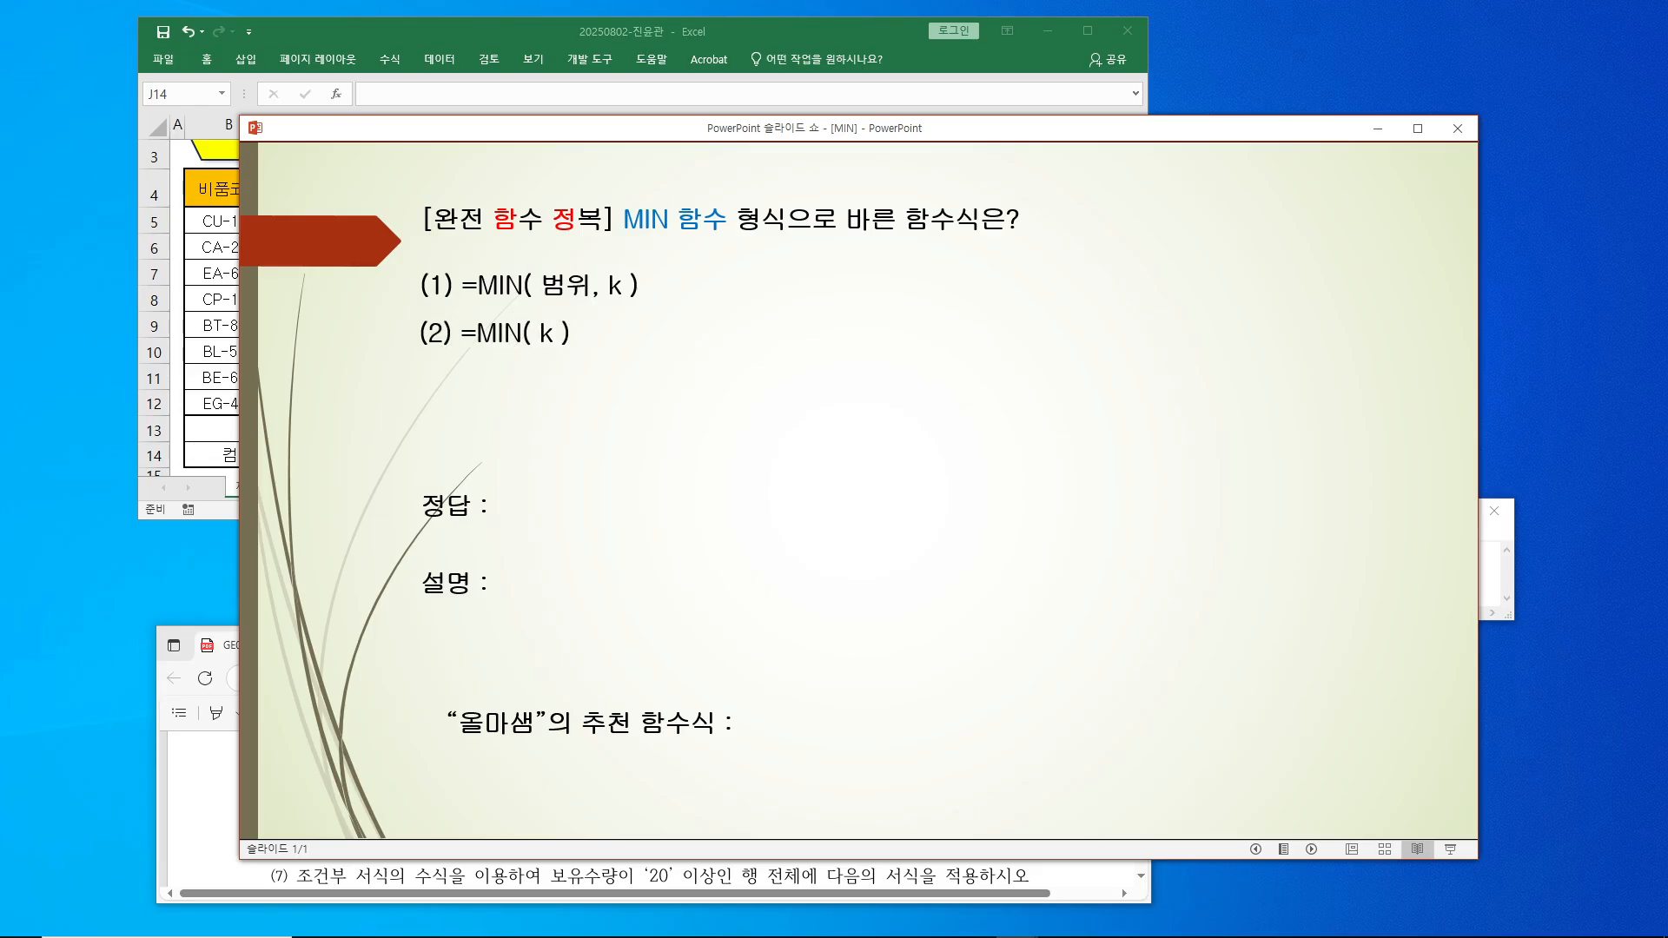
pyautogui.press('Return')
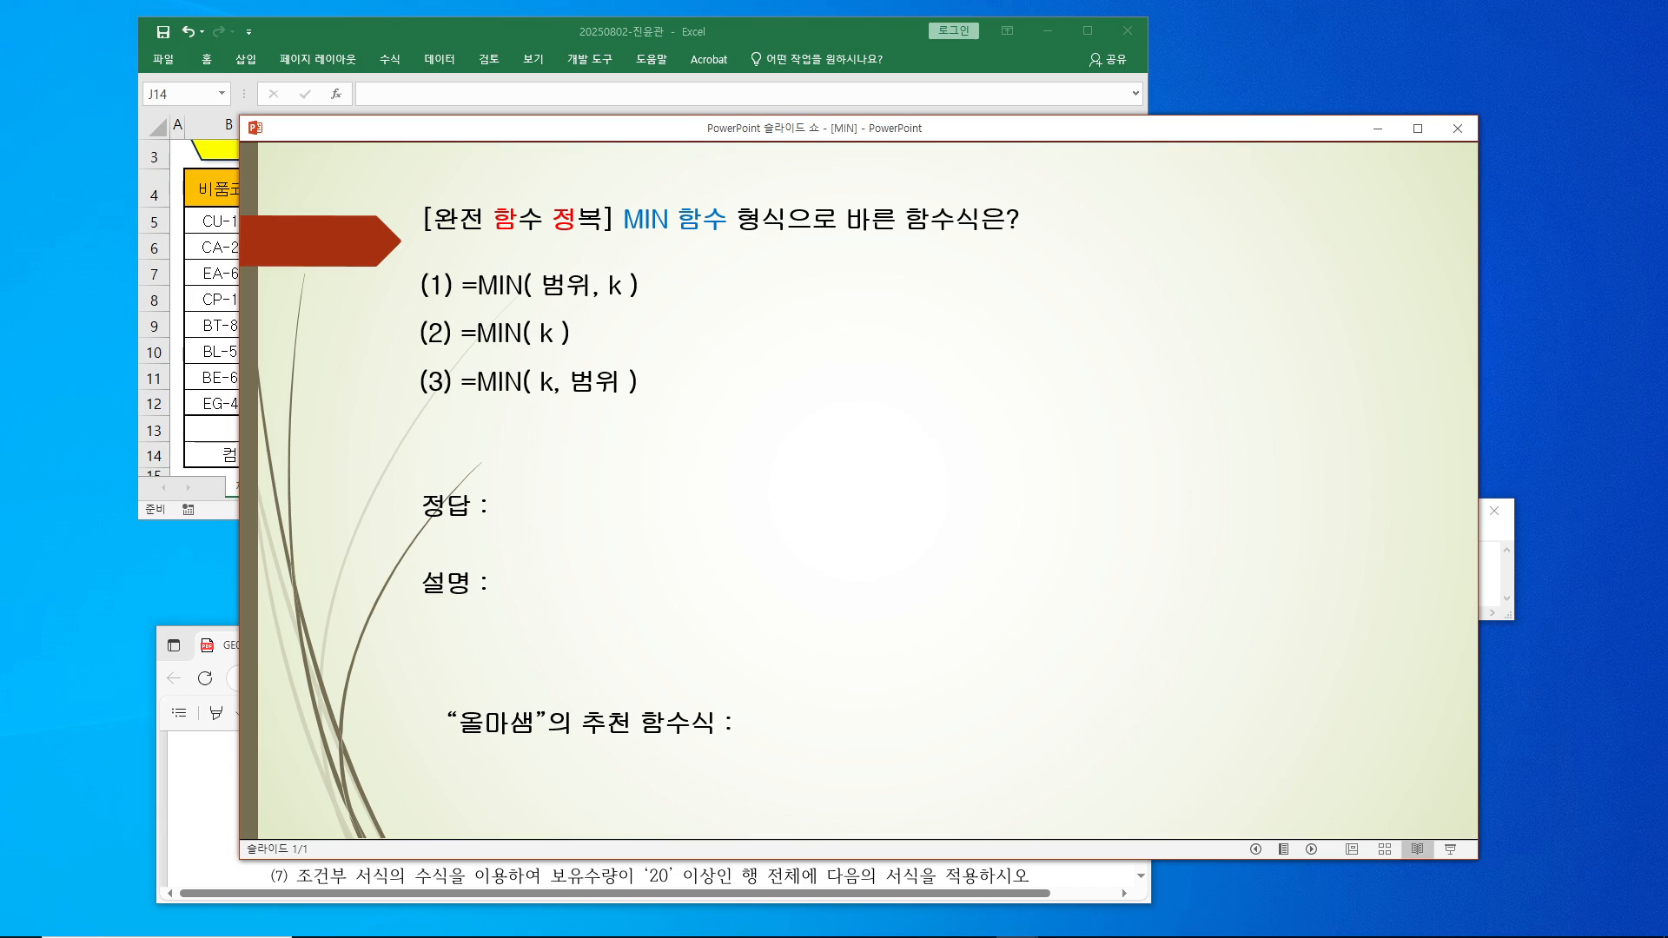
pyautogui.press('Return')
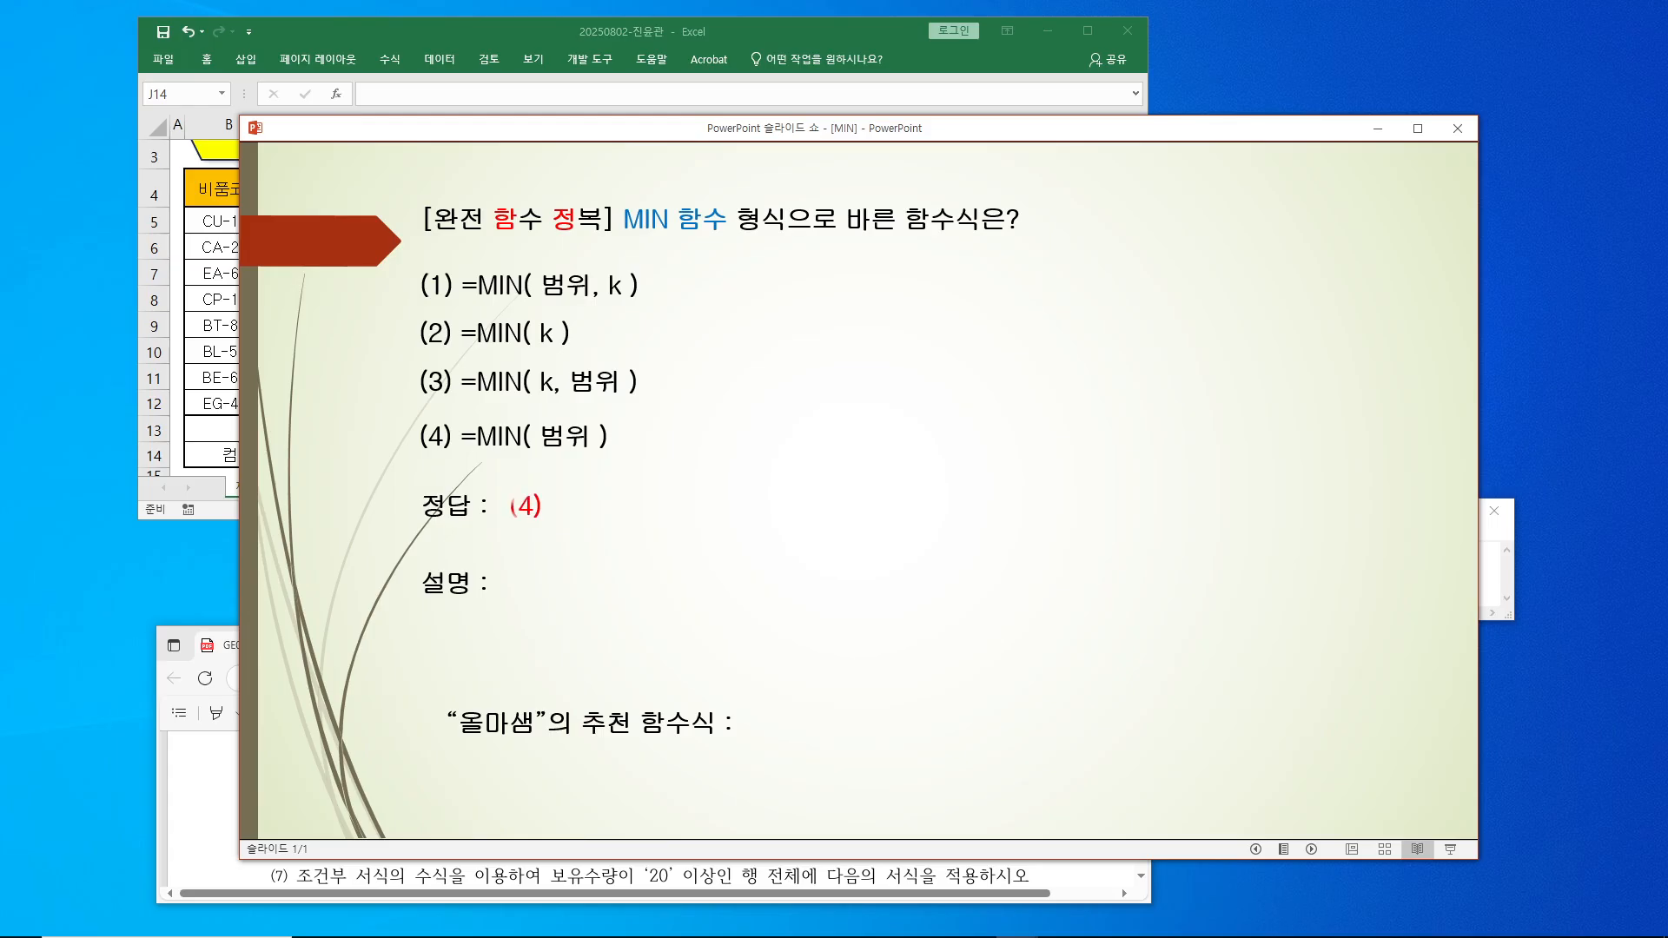
pyautogui.press('Return')
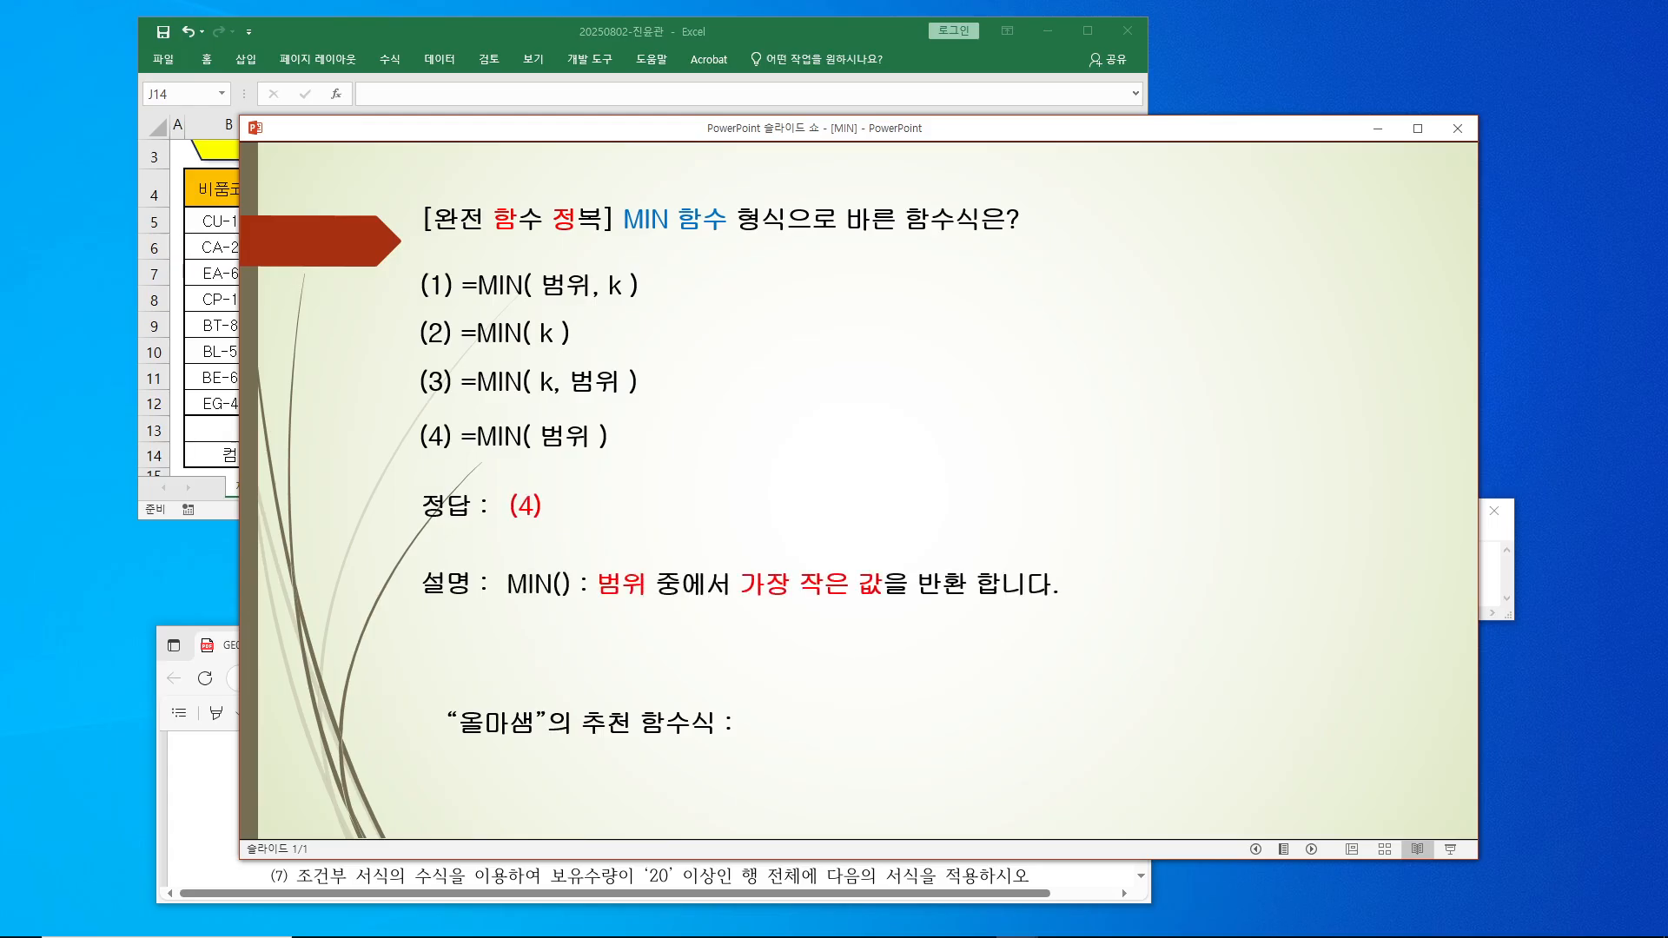
pyautogui.press('Return')
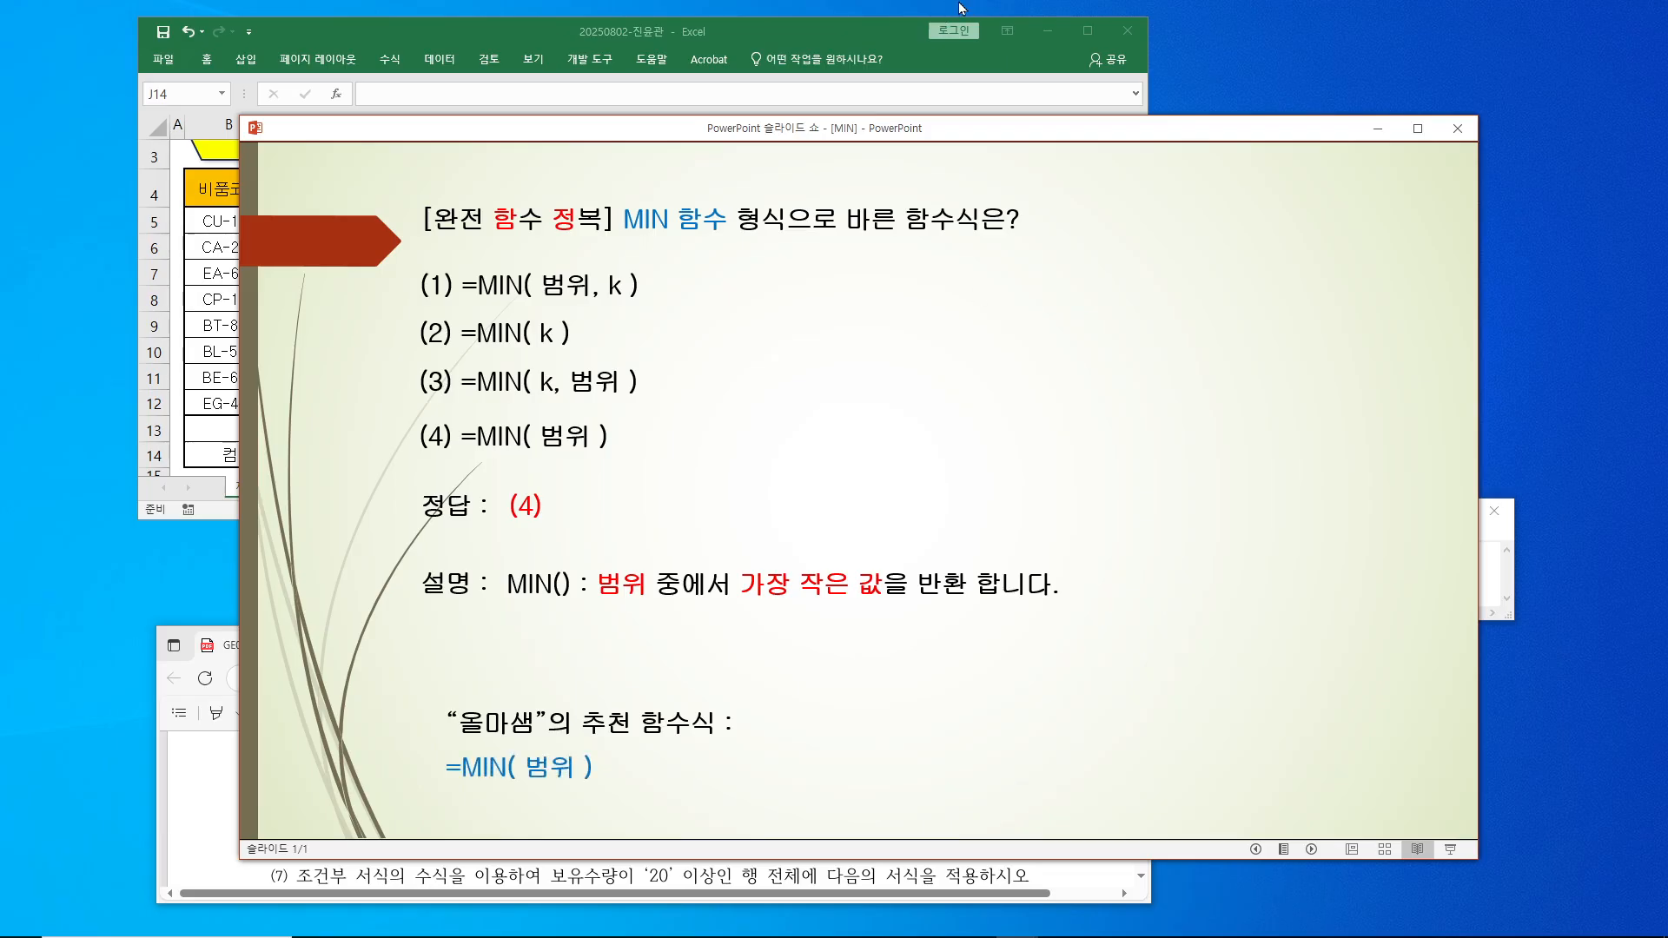
pyautogui.click(1378, 128)
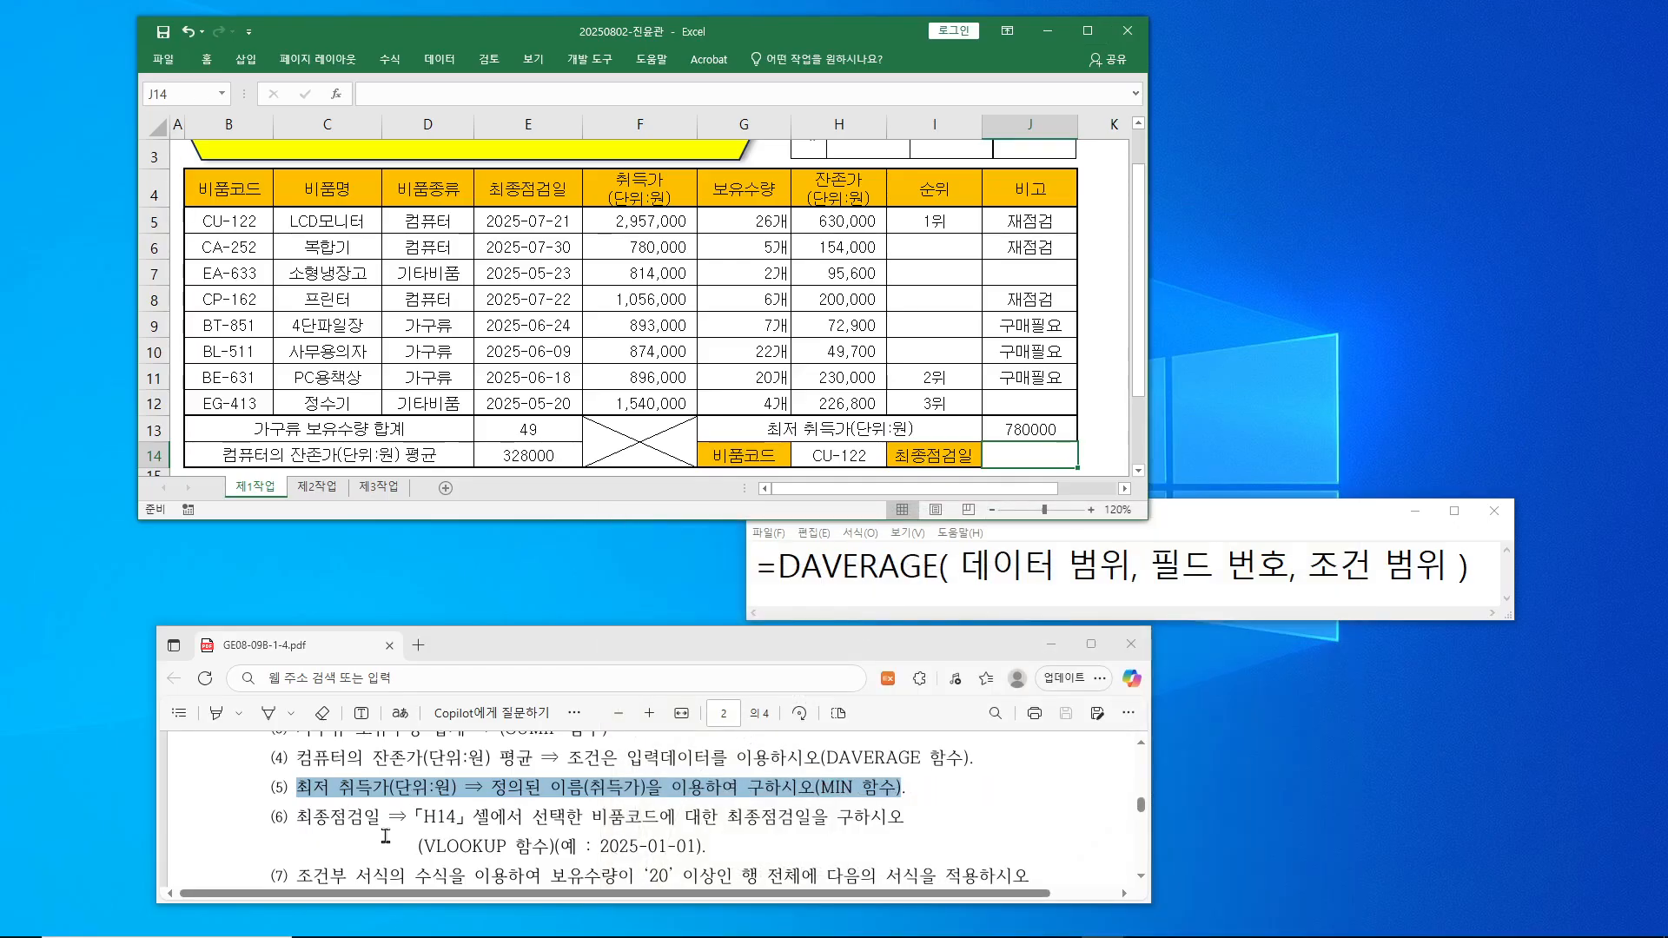
# - Review the MIN formula in J13, move to J14, and highlight 최종점검일 in item (6) of the PDF
pyautogui.click(1064, 427)
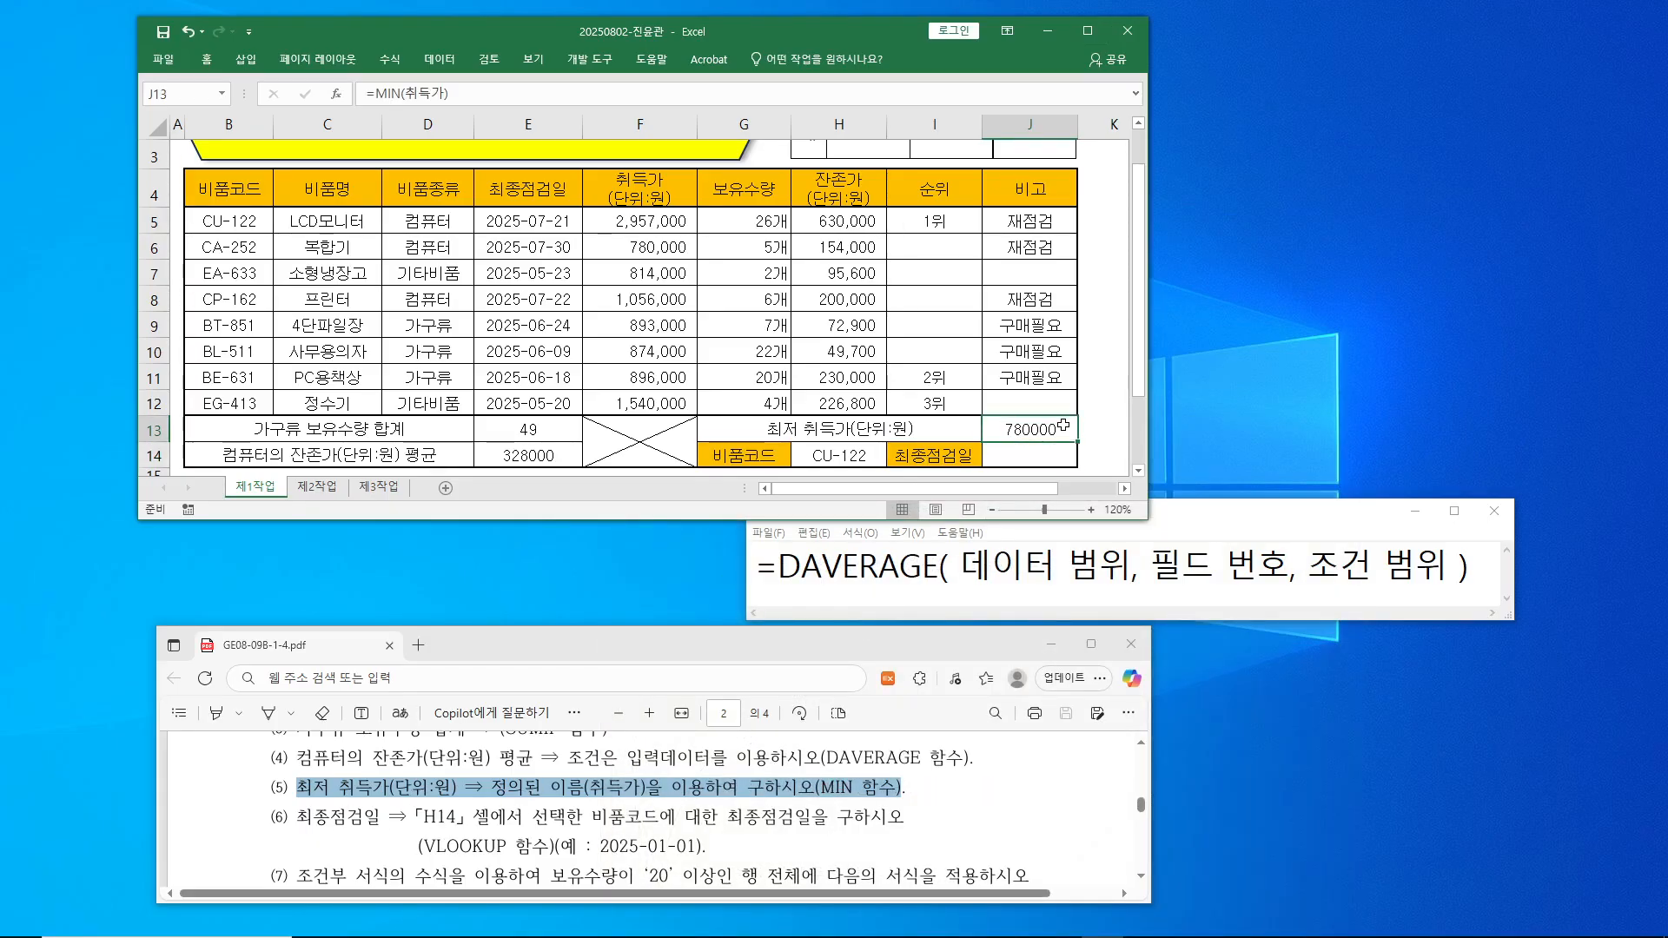
pyautogui.click(1057, 449)
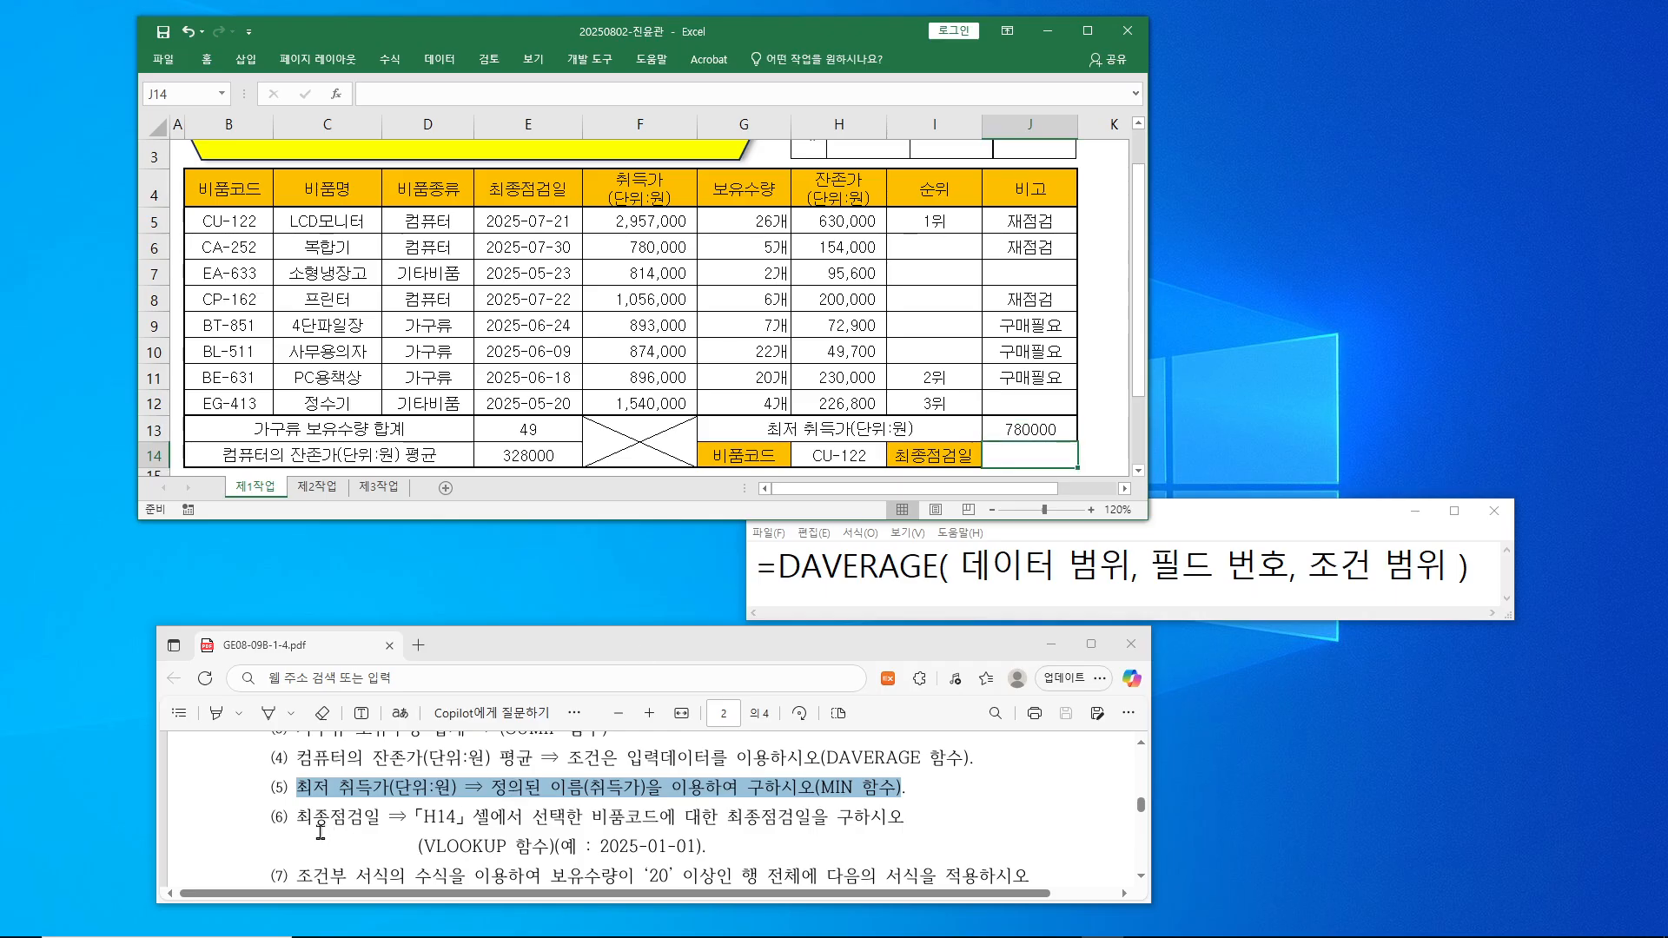
pyautogui.moveTo(297, 818); pyautogui.dragTo(371, 824)
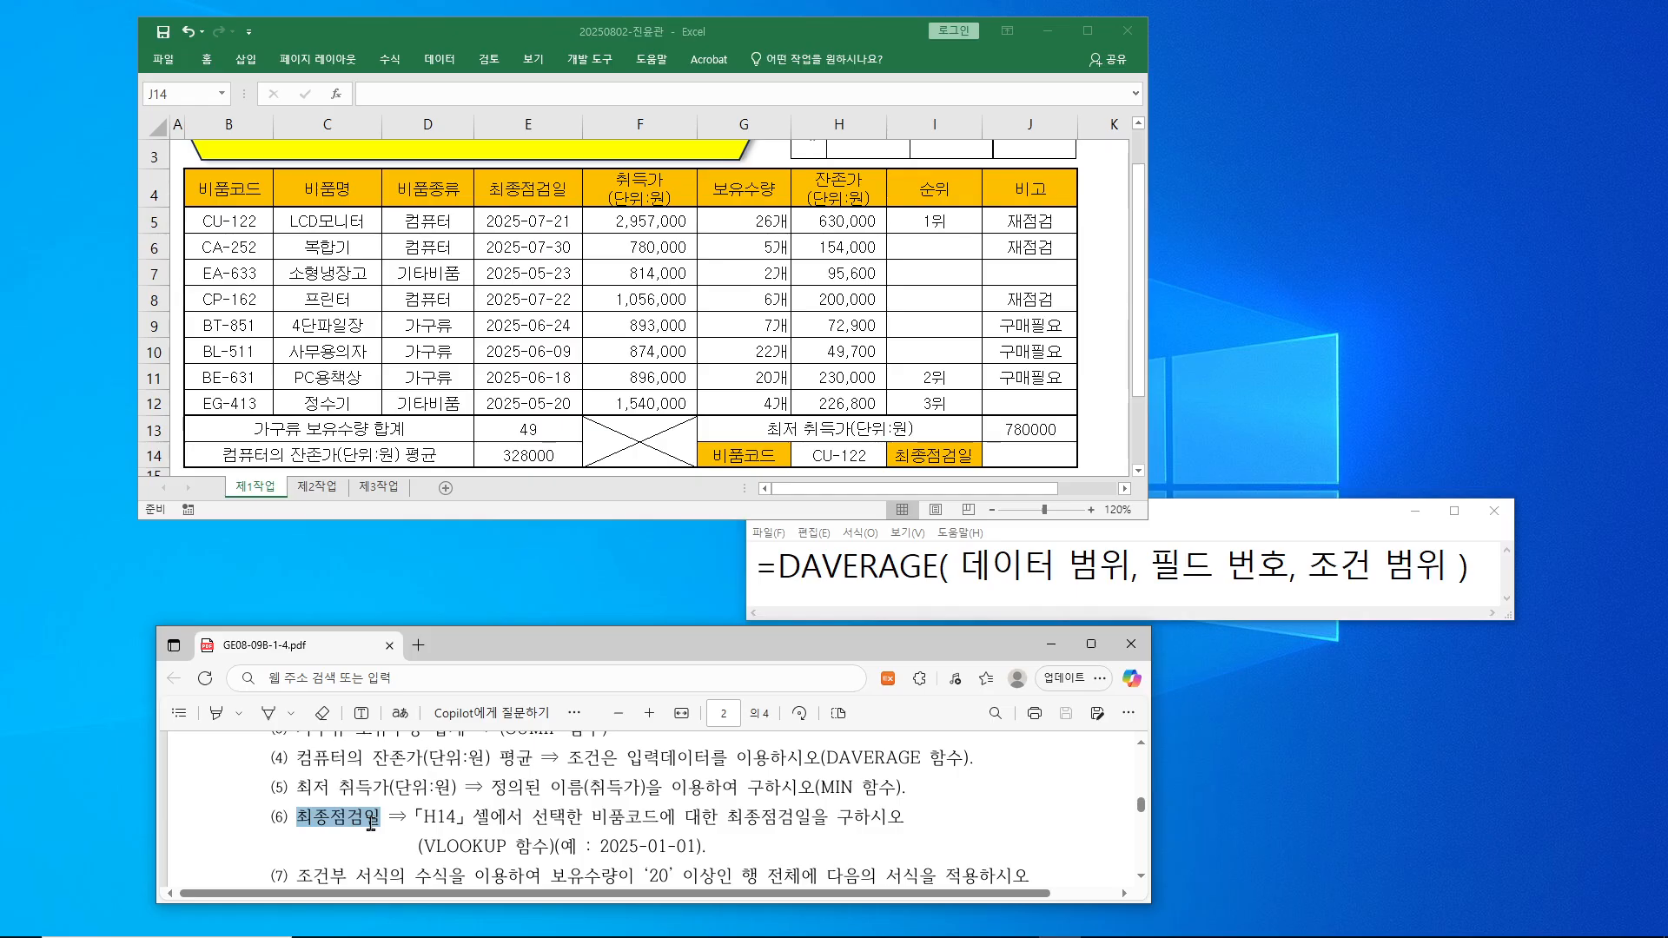
pyautogui.rightClick(371, 824)
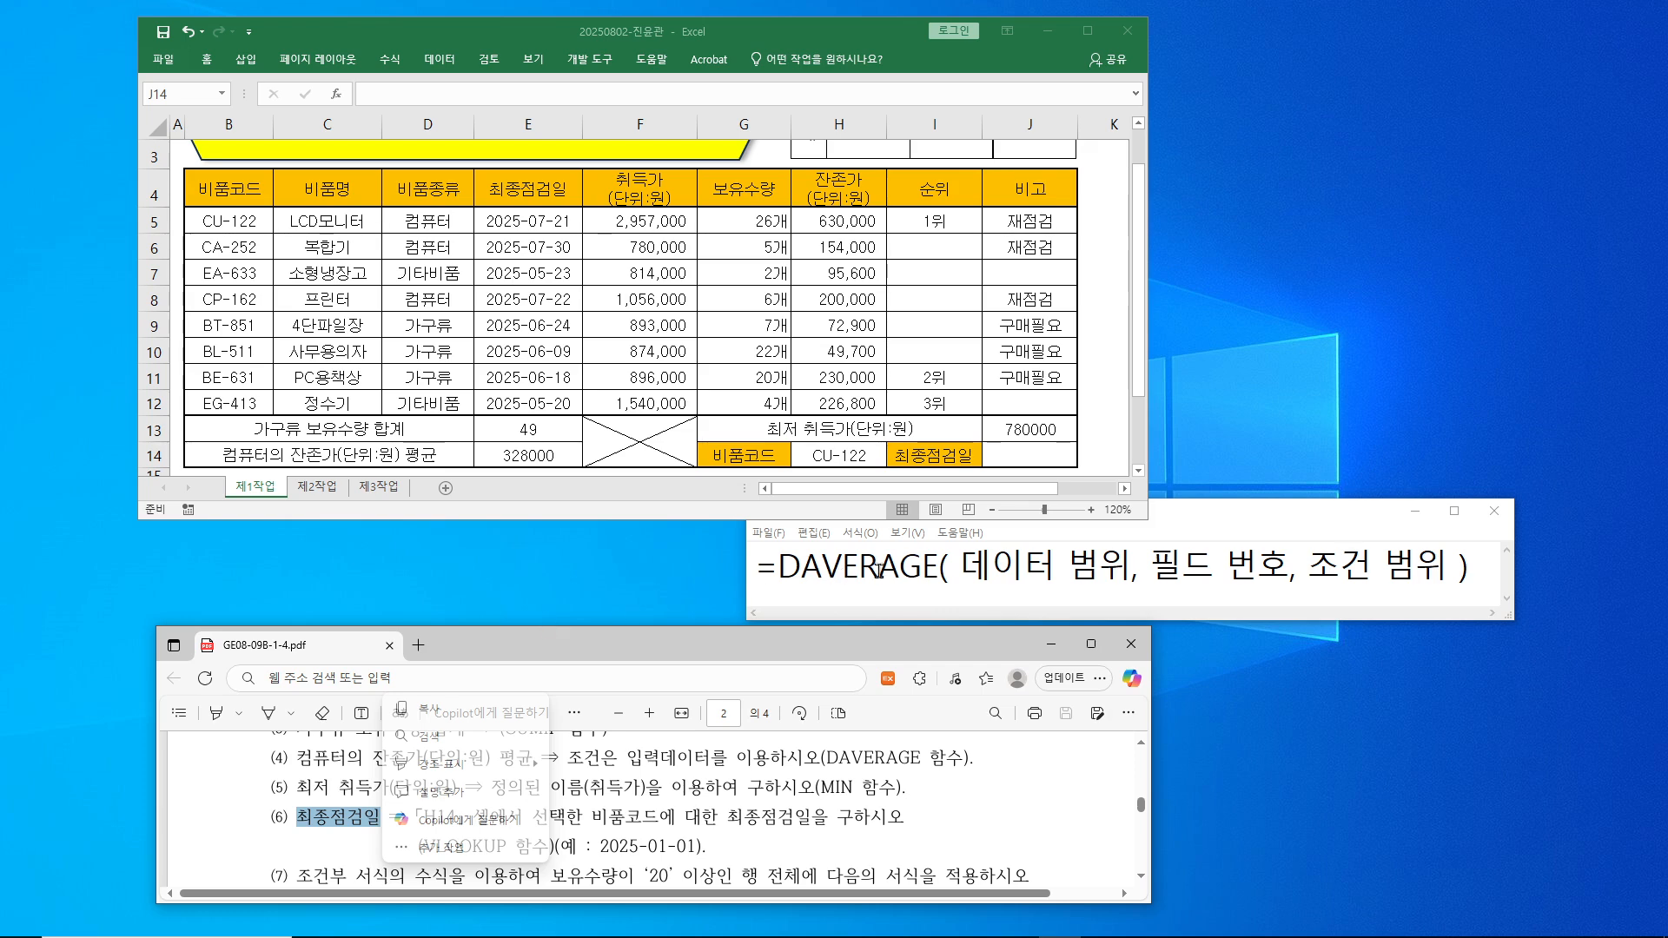
# - Begin a VLOOKUP formula in J14 for 최종점검일 and open its function arguments
pyautogui.click(1020, 466)
pyautogui.click(431, 101)
pyautogui.write('=vl')
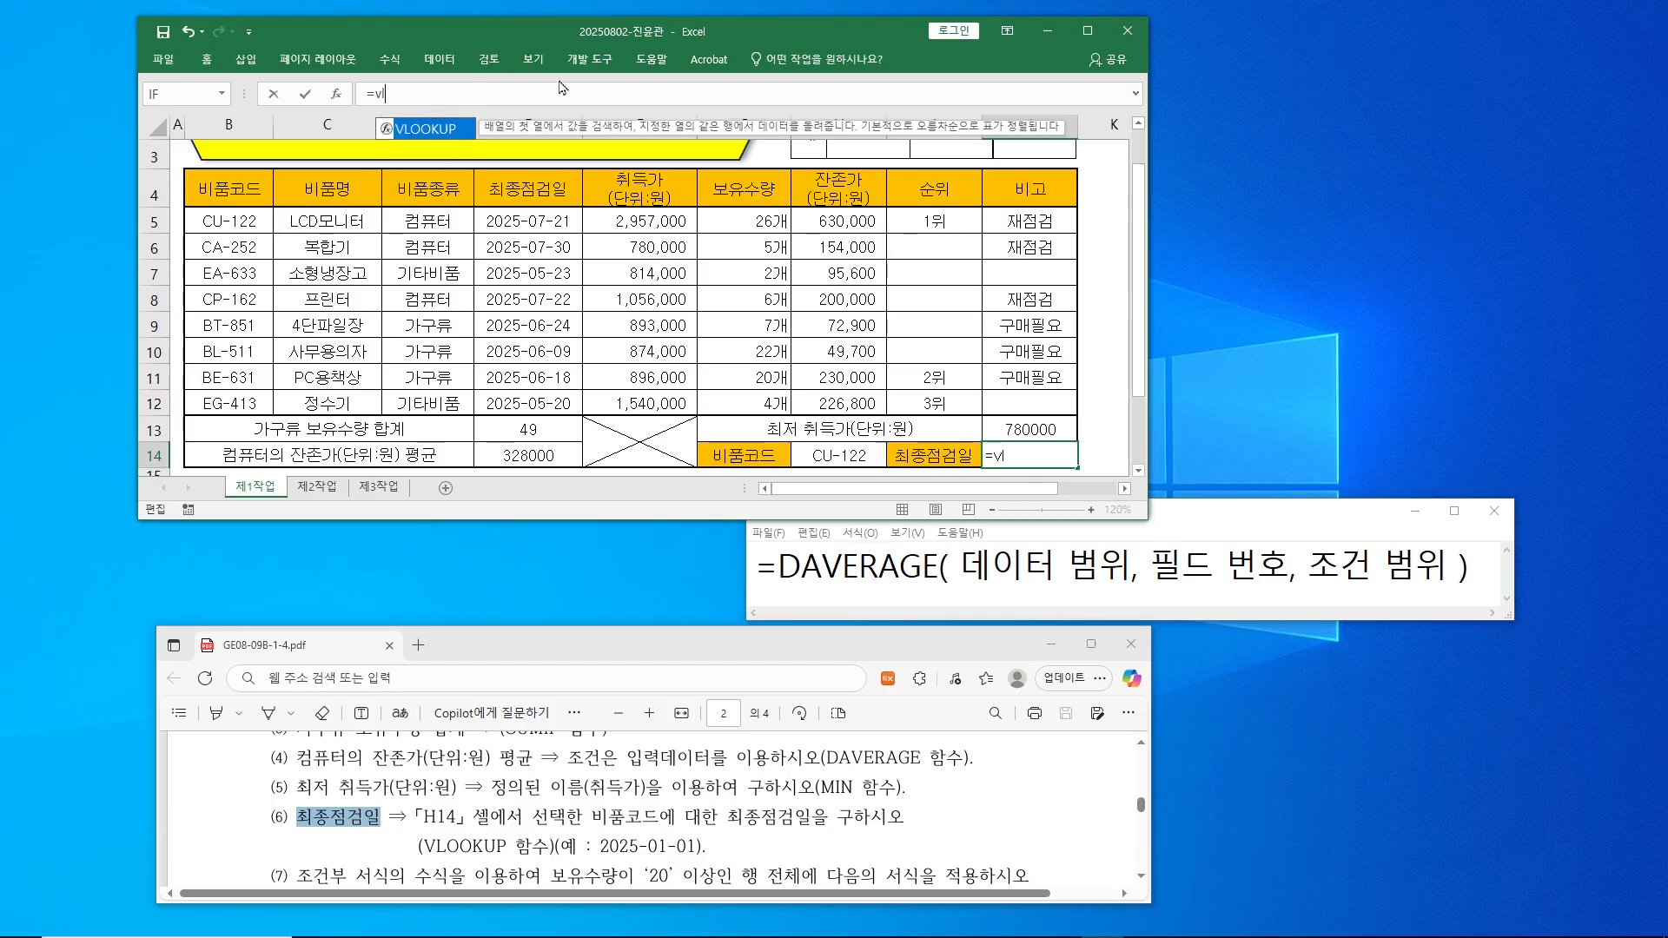
pyautogui.write('l')
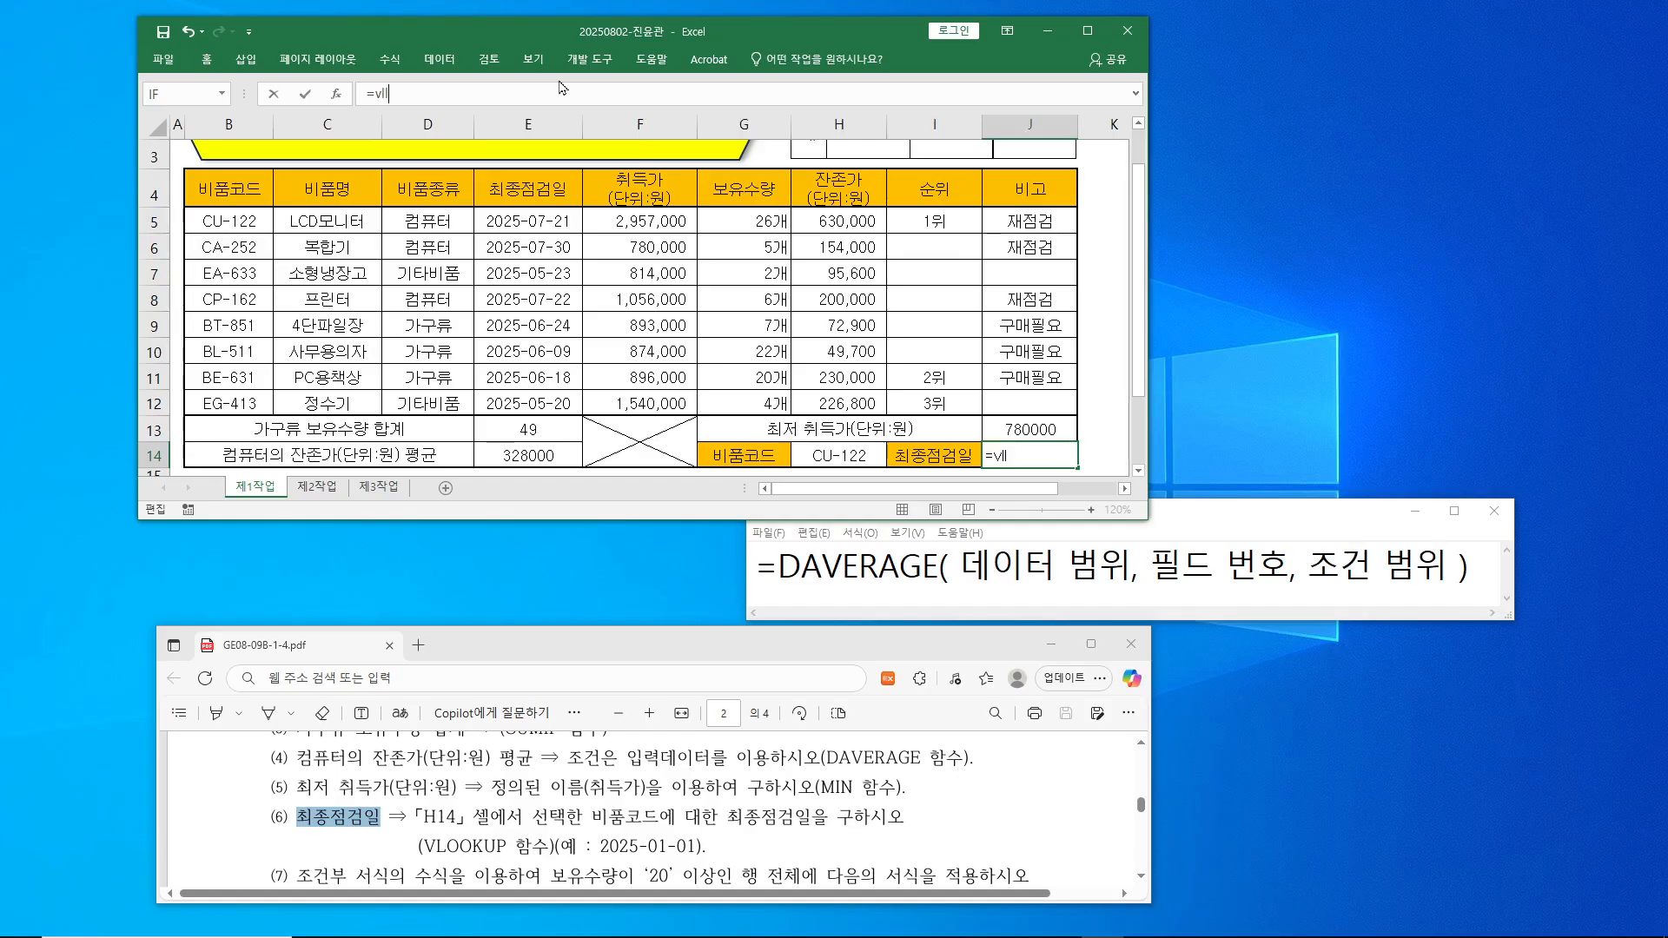
pyautogui.press('BackSpace')
pyautogui.write('oo')
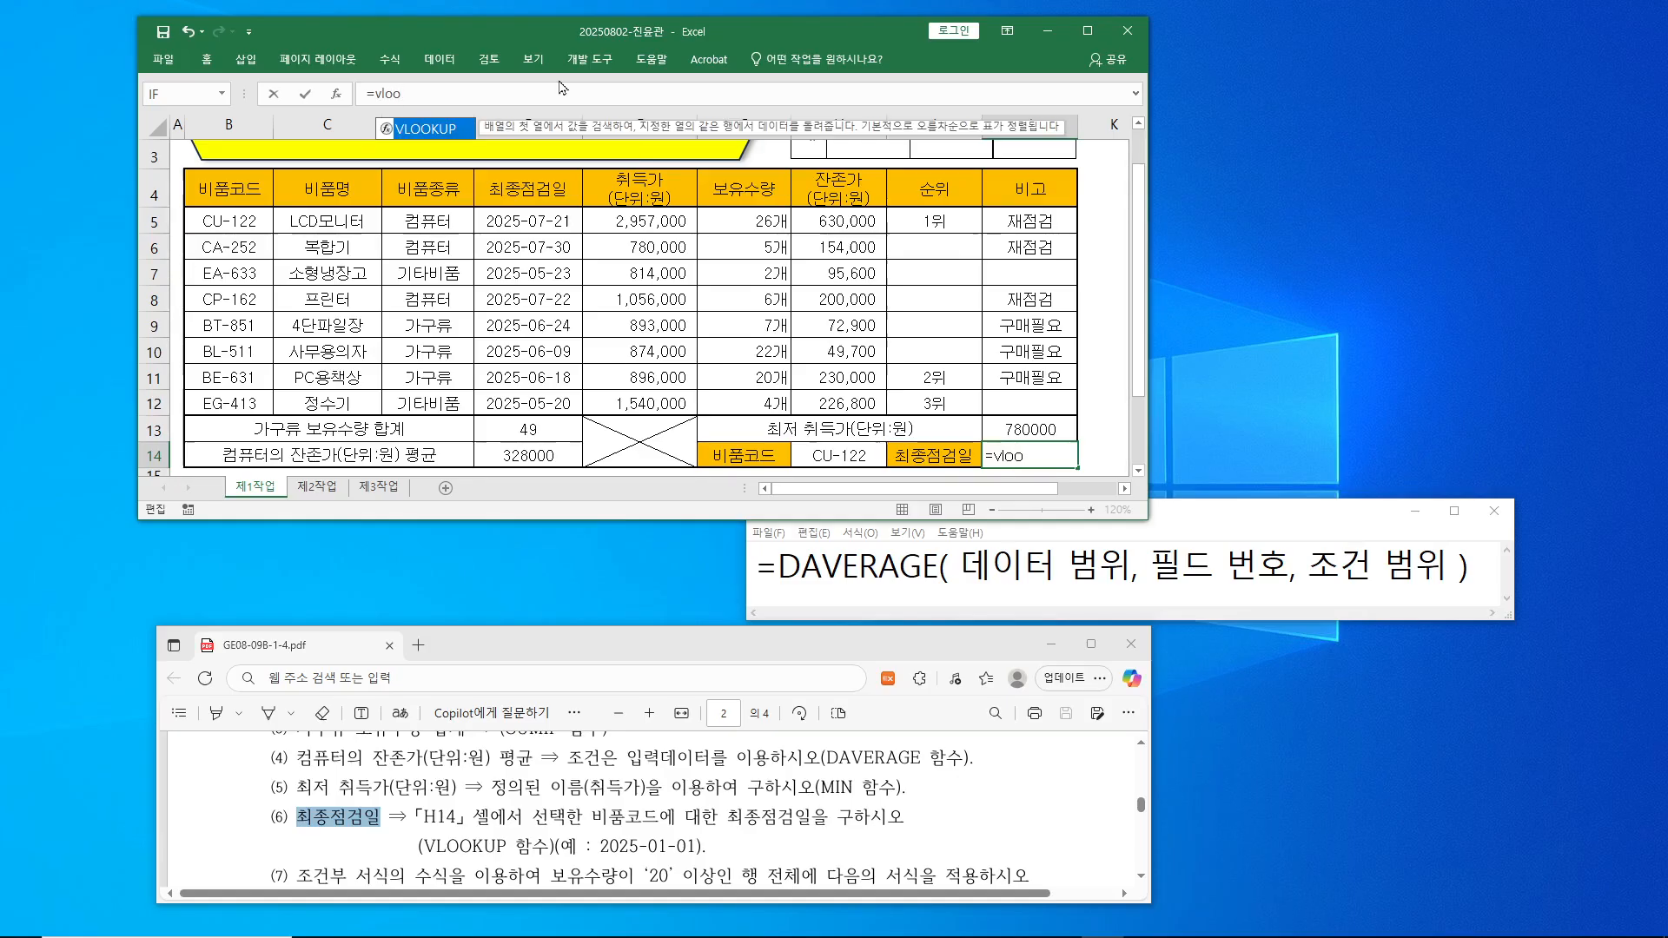
pyautogui.write('kup(')
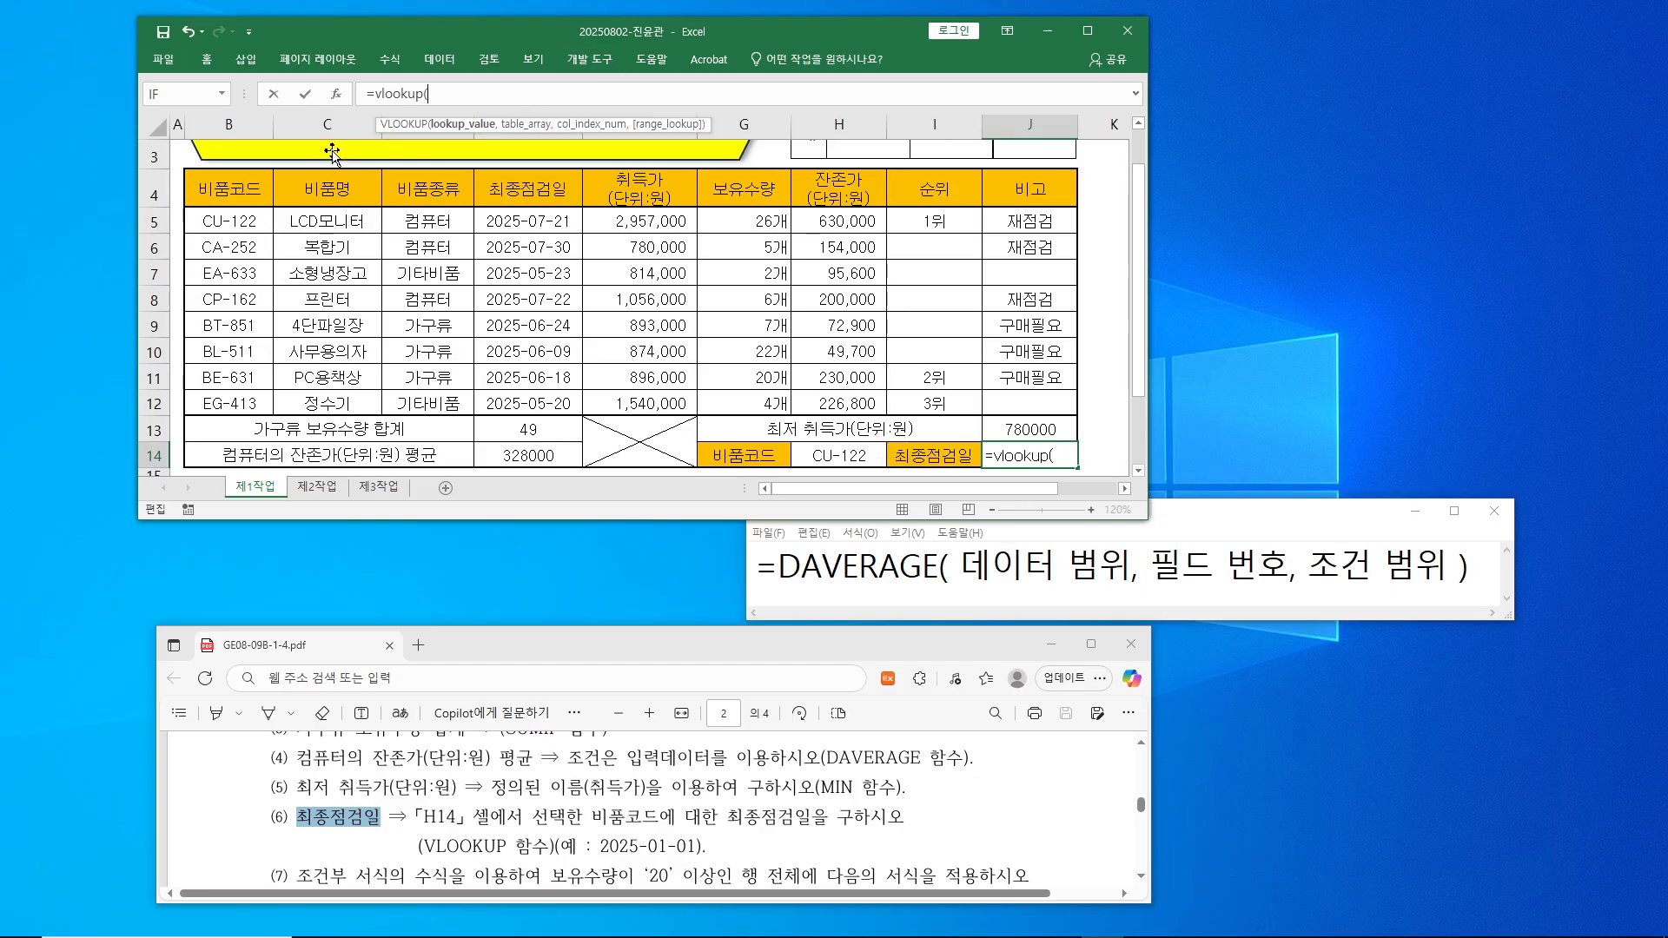
pyautogui.click(338, 99)
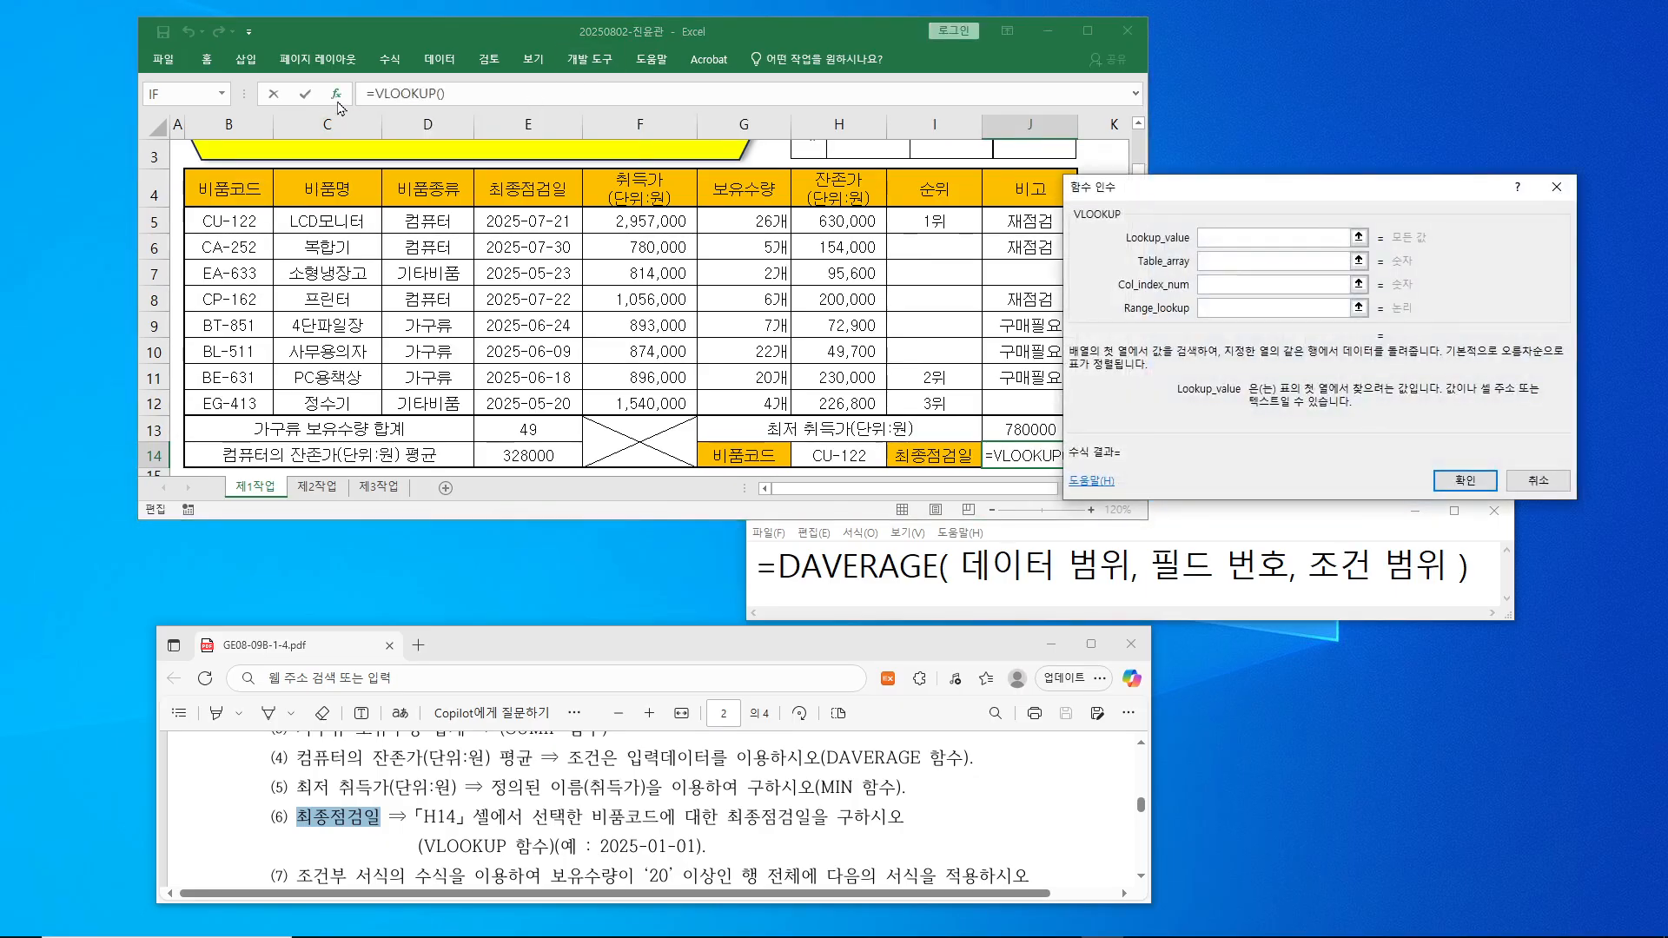
# - Hide the DAVERAGE note, put the VLOOKUP arguments dialog in its place, and highlight 「H14」 셀에서 선택 in item (6)
pyautogui.moveTo(1275, 193); pyautogui.dragTo(1328, 152)
pyautogui.click(1420, 519)
pyautogui.moveTo(1393, 152); pyautogui.dragTo(1142, 277)
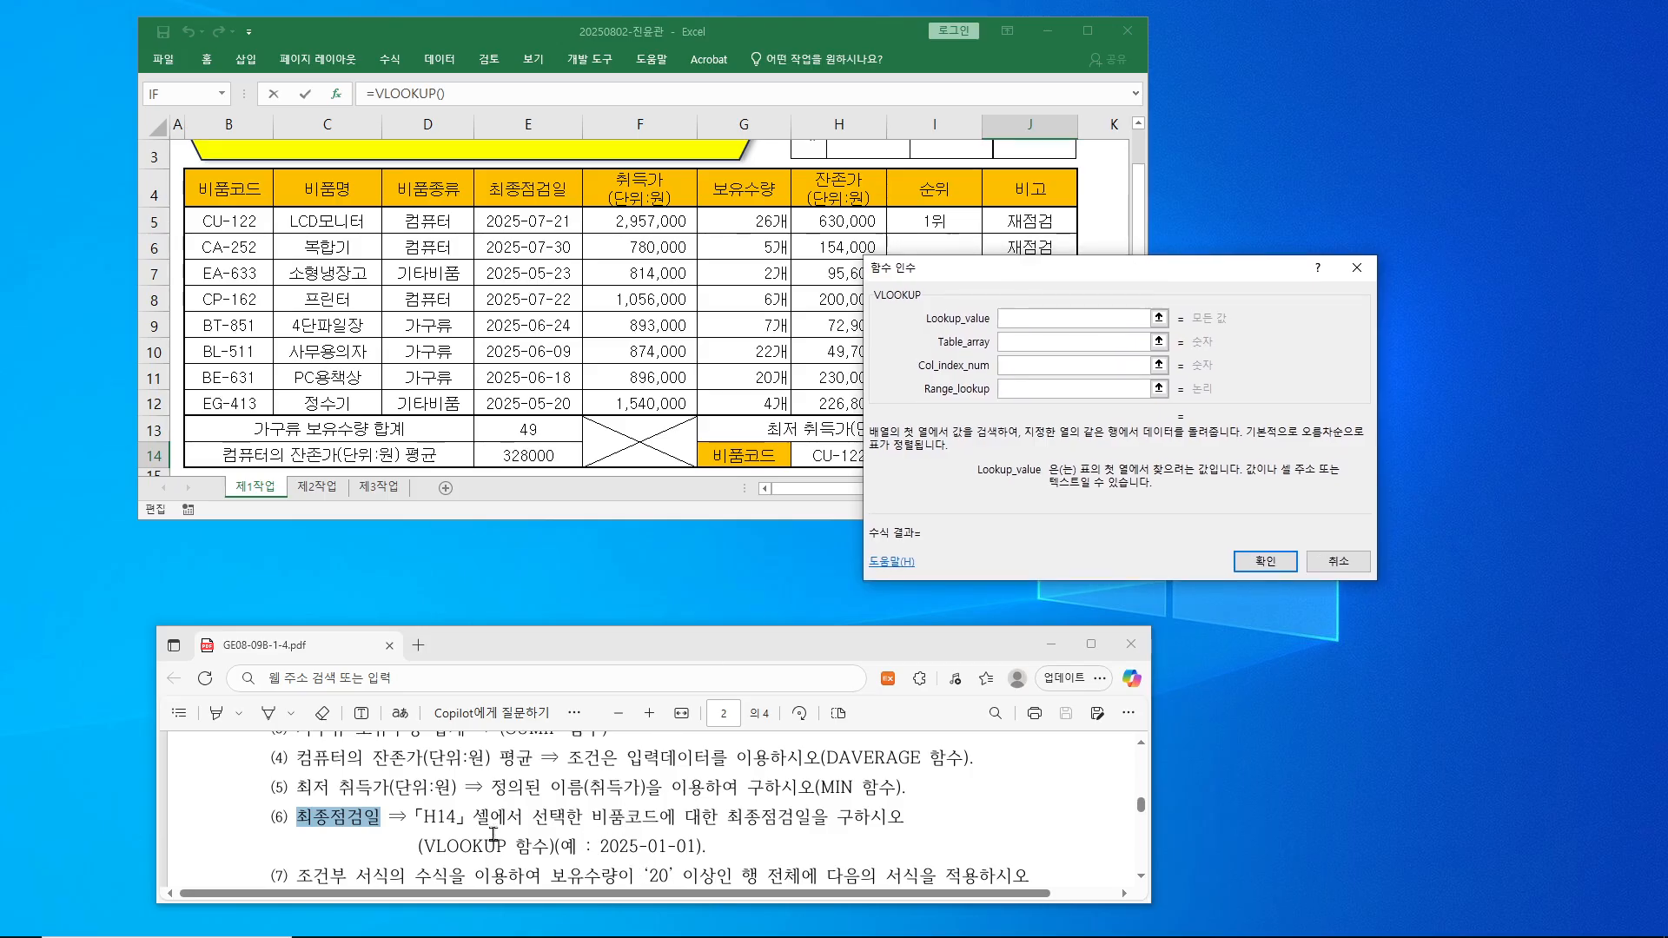
pyautogui.moveTo(433, 819); pyautogui.dragTo(563, 817)
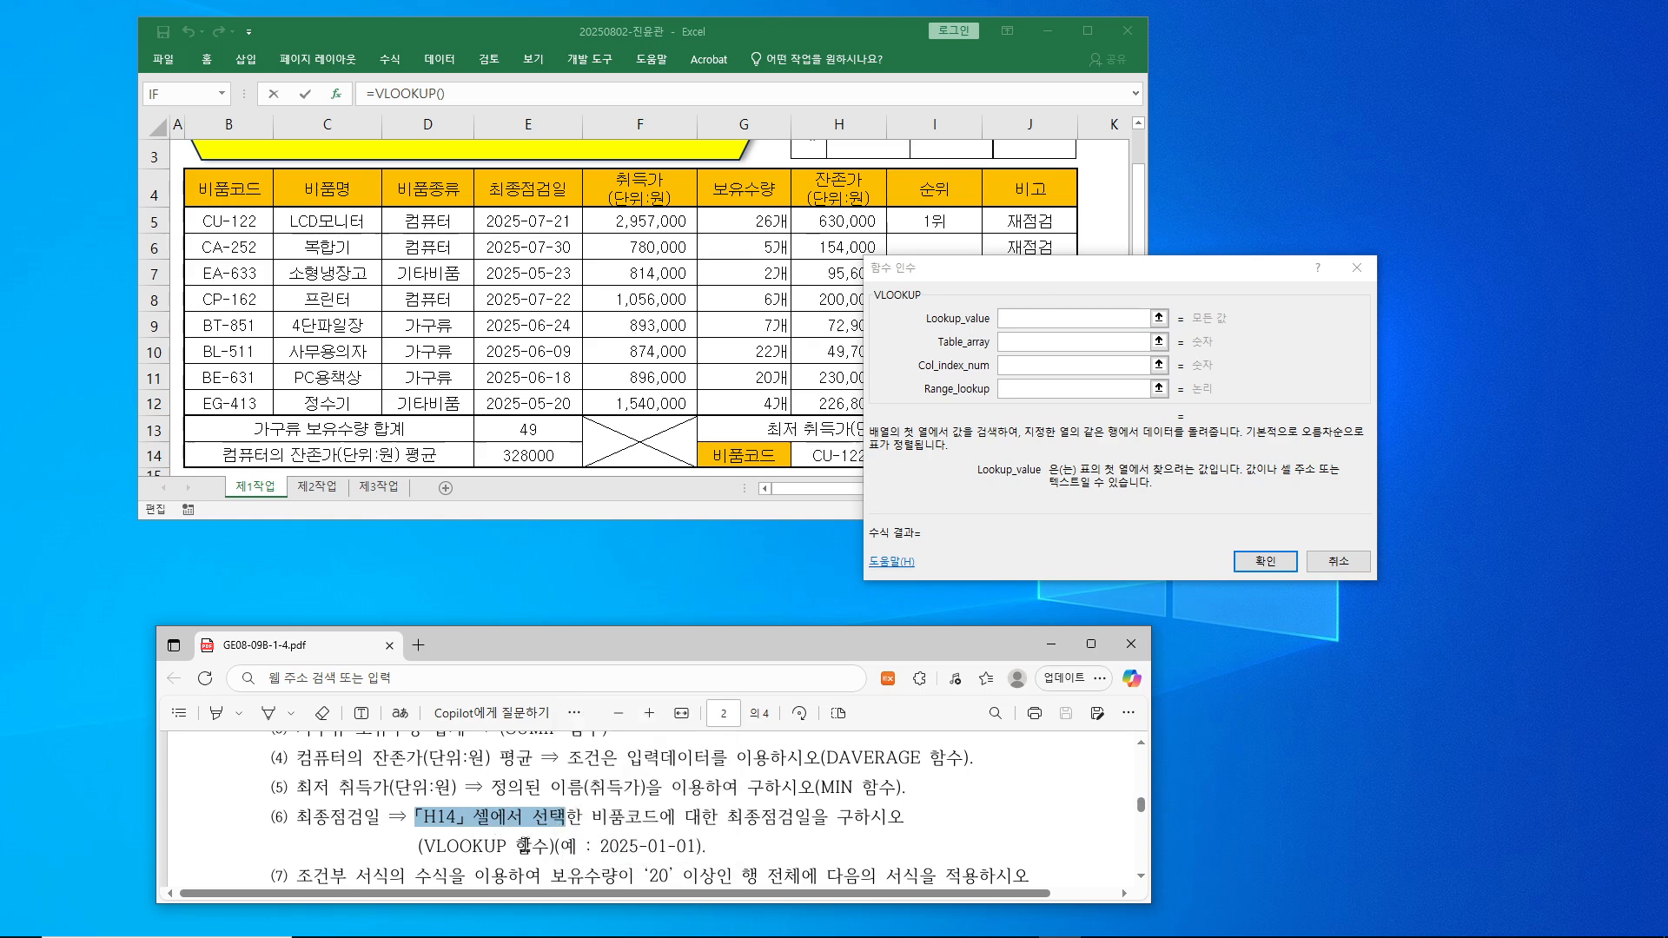
# - Move the VLOOKUP arguments dialog clear of the table and set Lookup_value to H14
pyautogui.moveTo(1062, 284); pyautogui.dragTo(1247, 282)
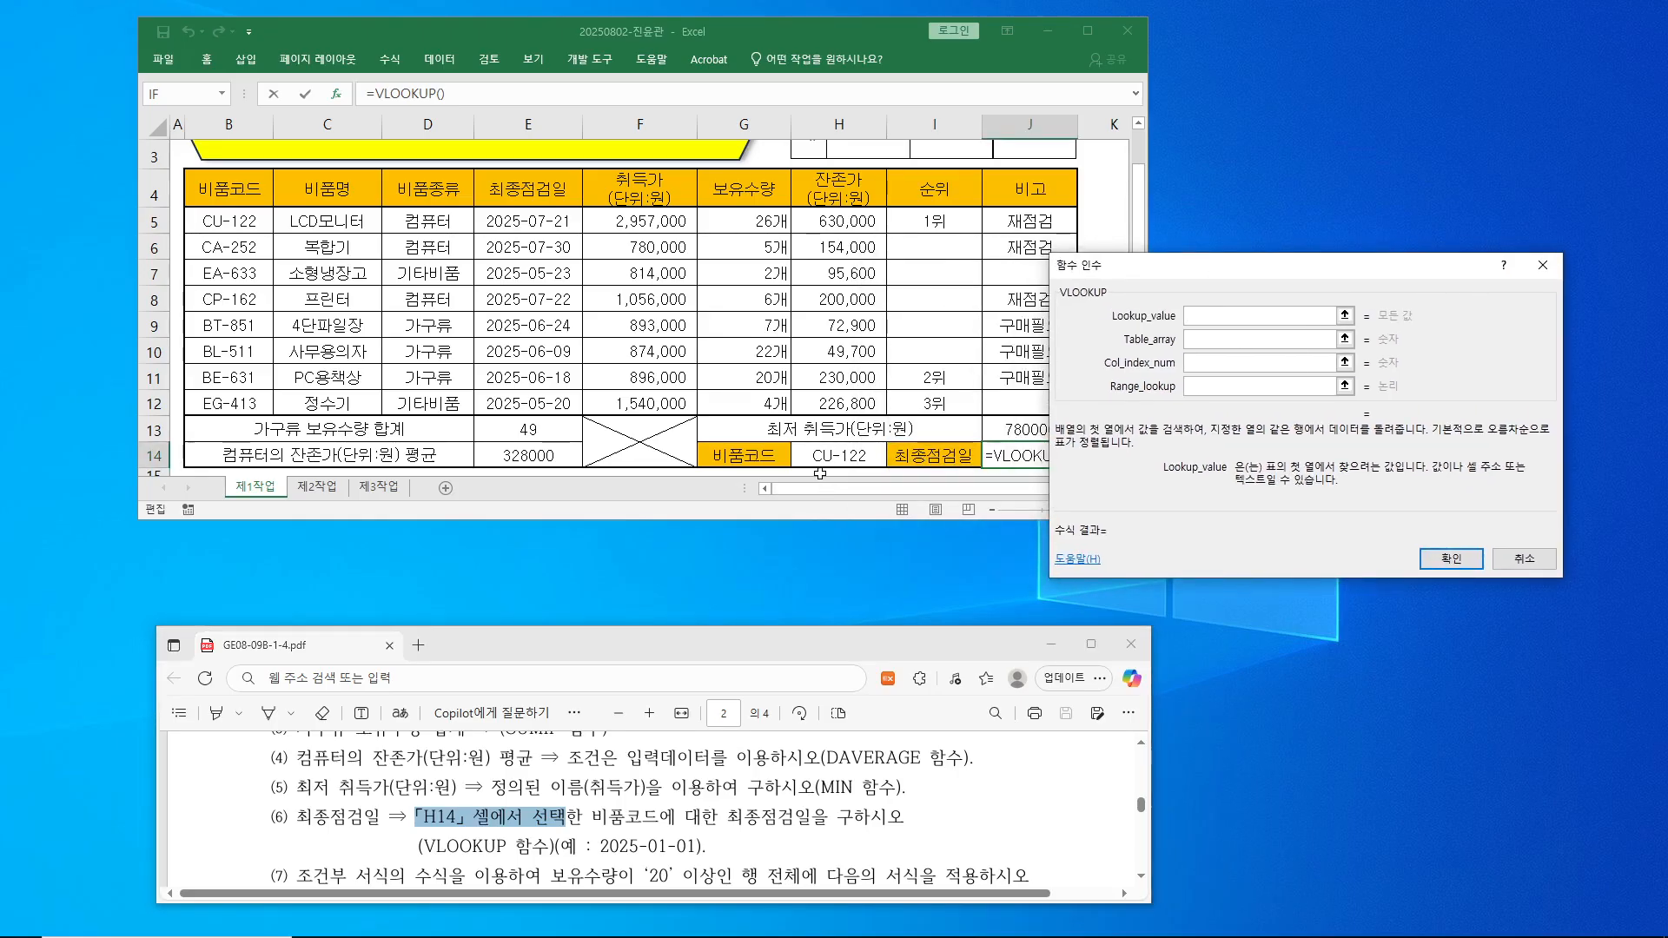
pyautogui.click(842, 460)
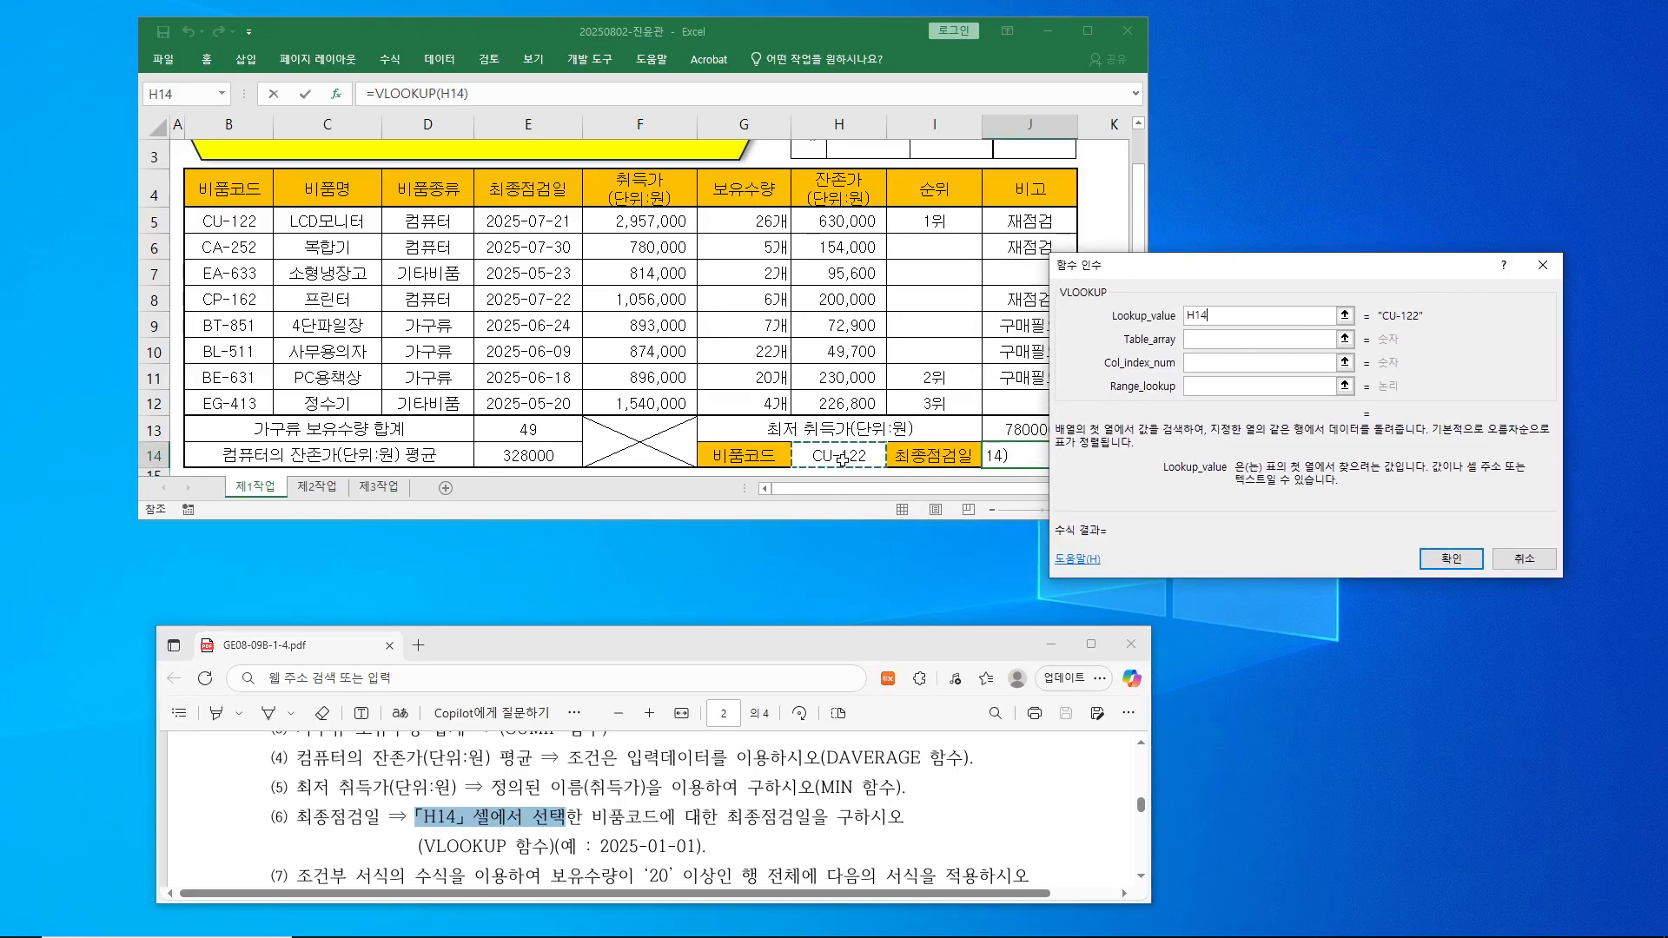
# - Mark the code in H14, its match in B5 and the data block on screen, clear the marks, and set Table_array to B5:H12
pyautogui.click(1221, 341)
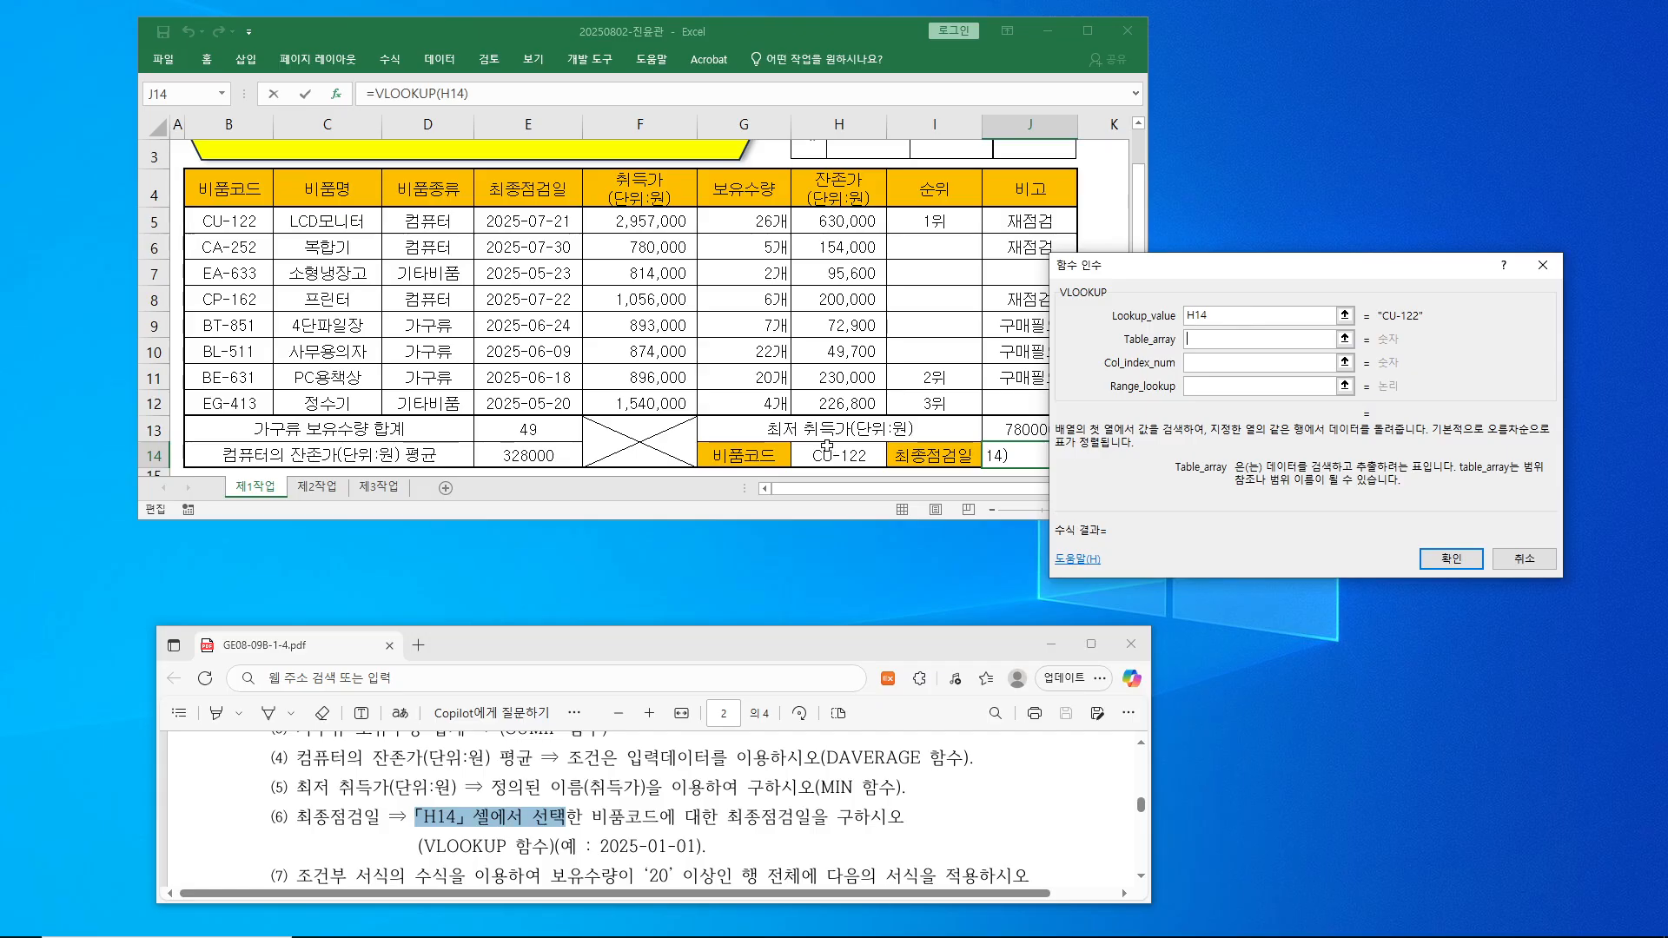
pyautogui.moveTo(805, 444); pyautogui.dragTo(872, 470)
pyautogui.moveTo(747, 453); pyautogui.dragTo(790, 398)
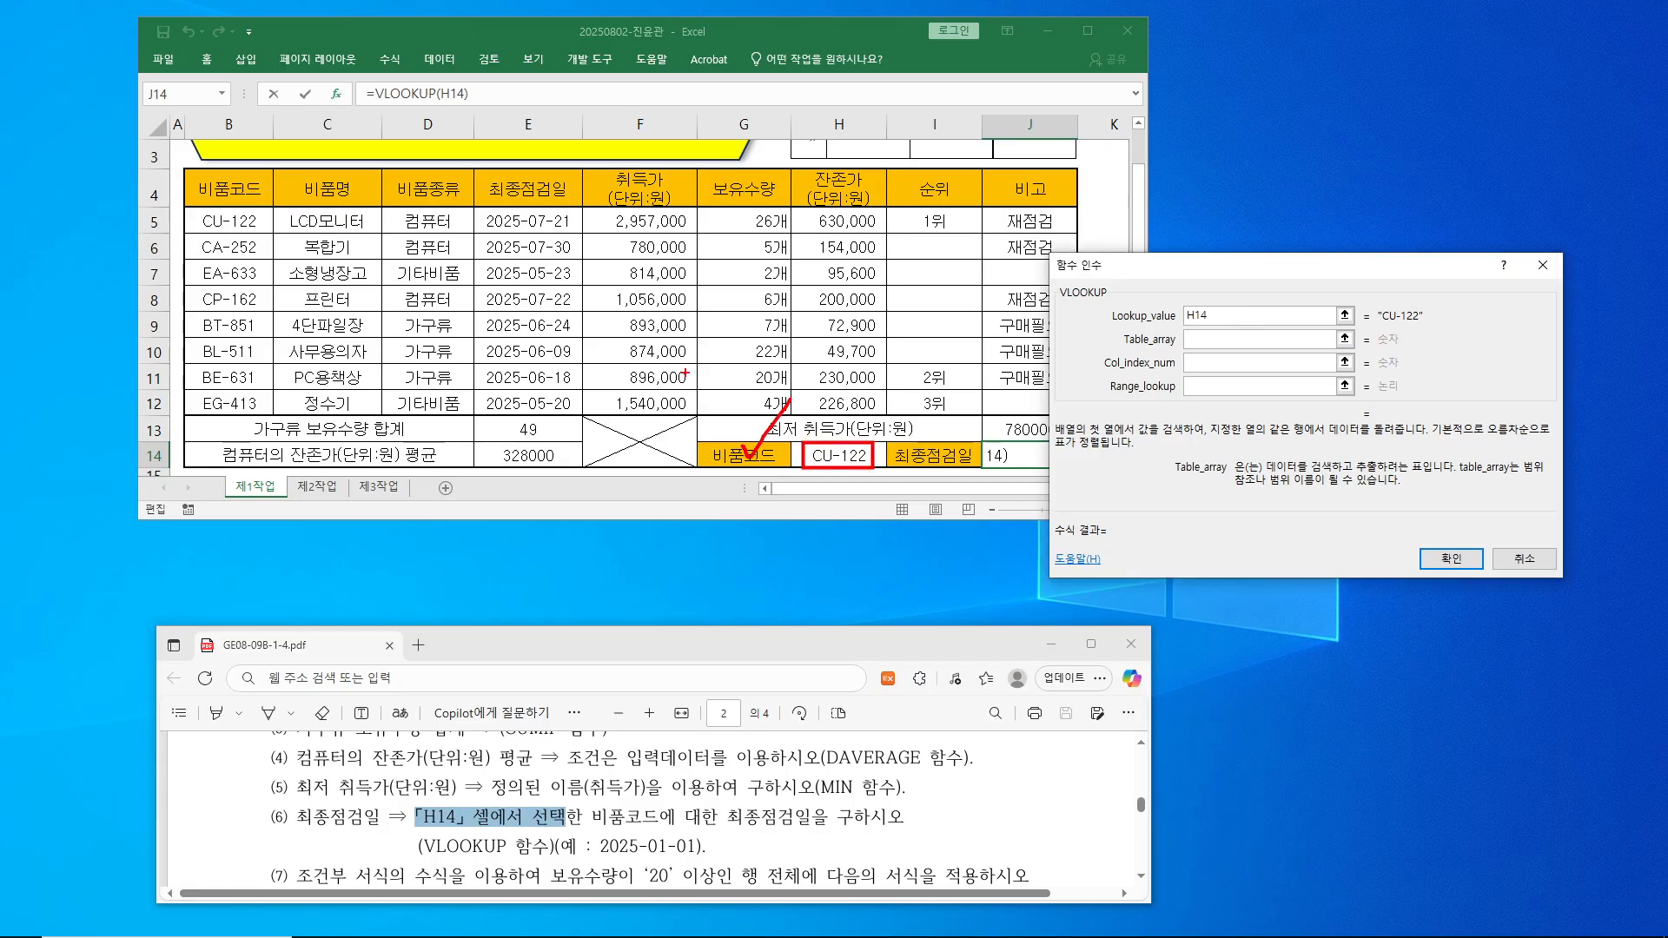
pyautogui.moveTo(197, 212); pyautogui.dragTo(266, 235)
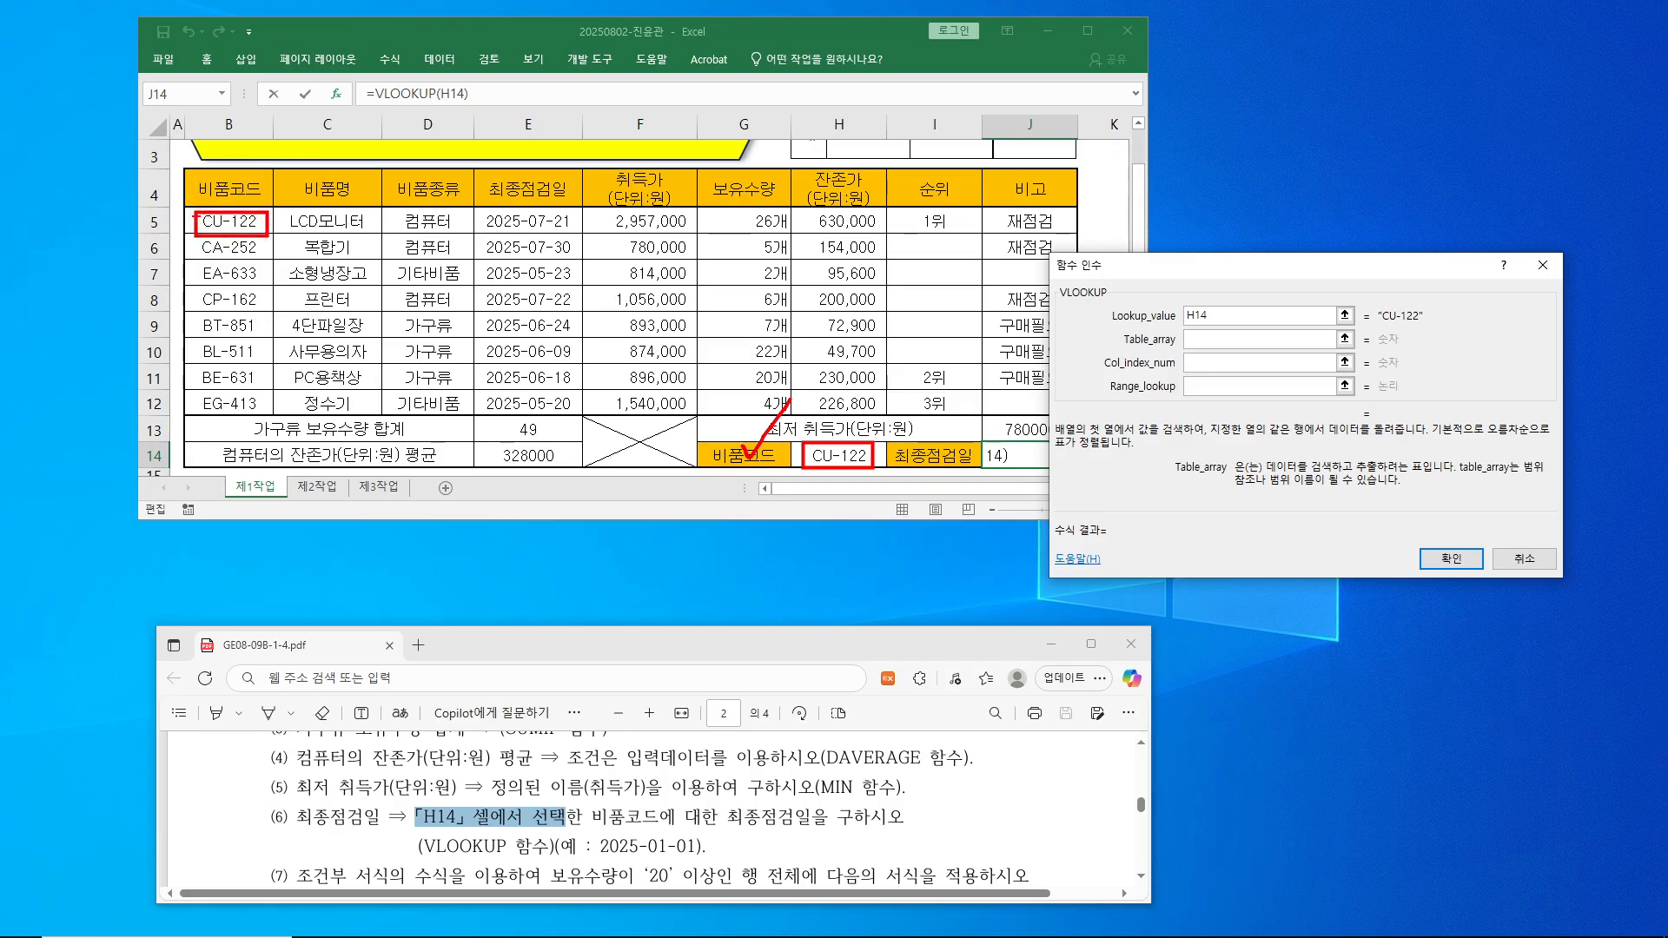
pyautogui.moveTo(189, 211)
pyautogui.mouseDown()
pyautogui.moveTo(856, 357)
pyautogui.moveTo(884, 409)
pyautogui.mouseUp()
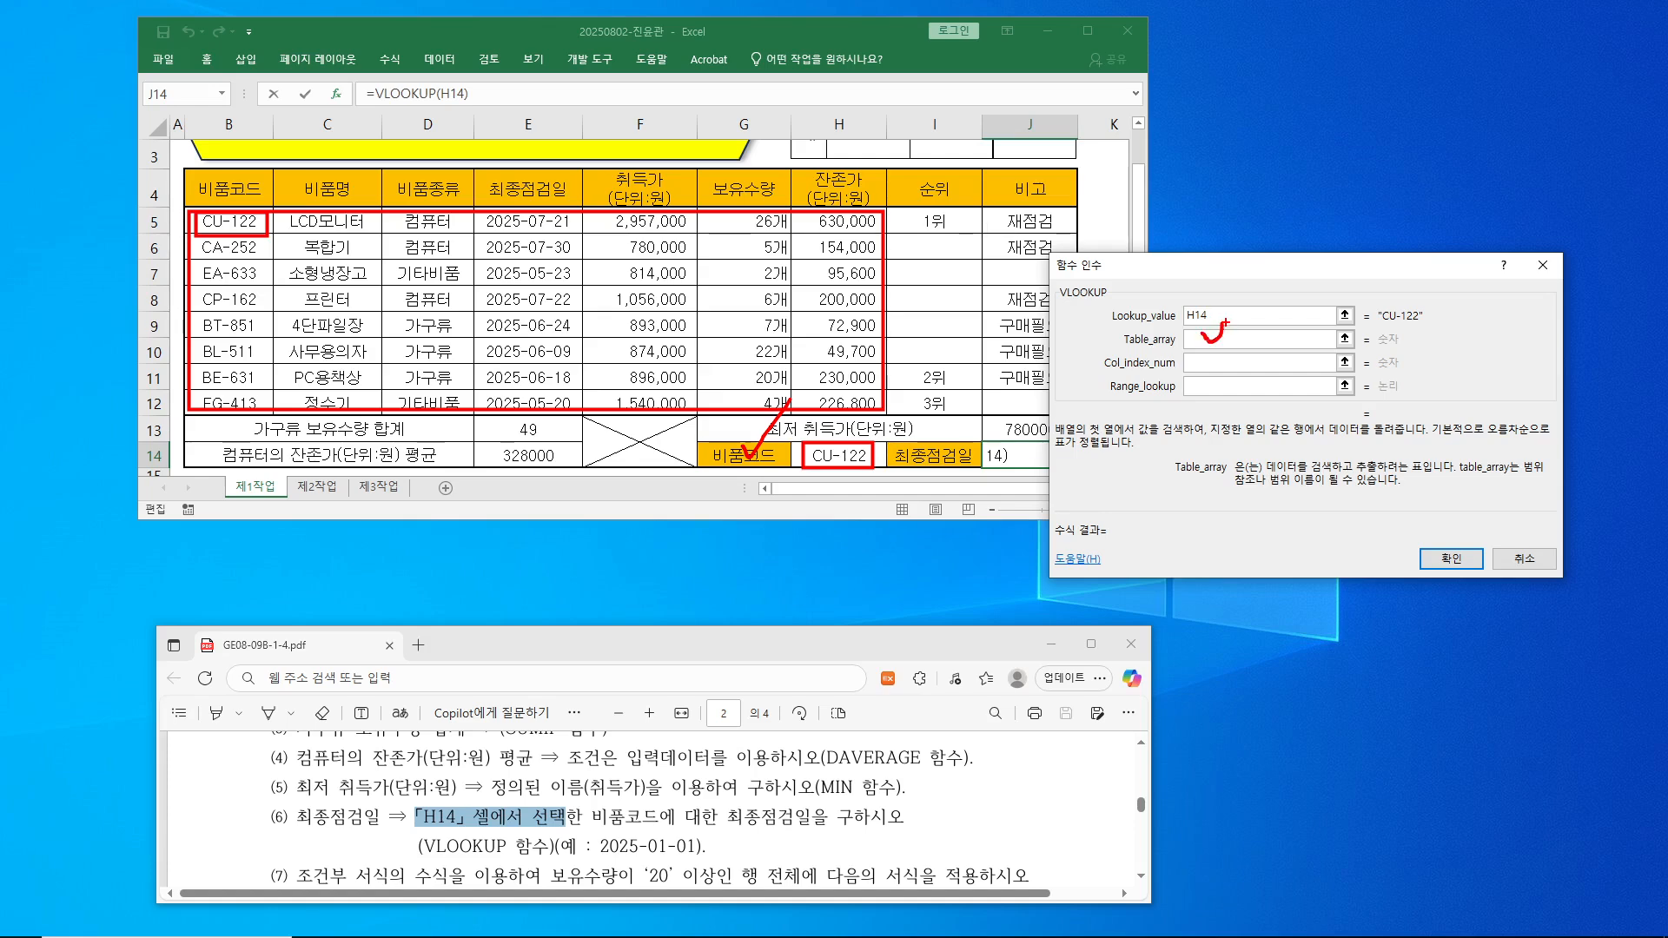
pyautogui.press('Escape')
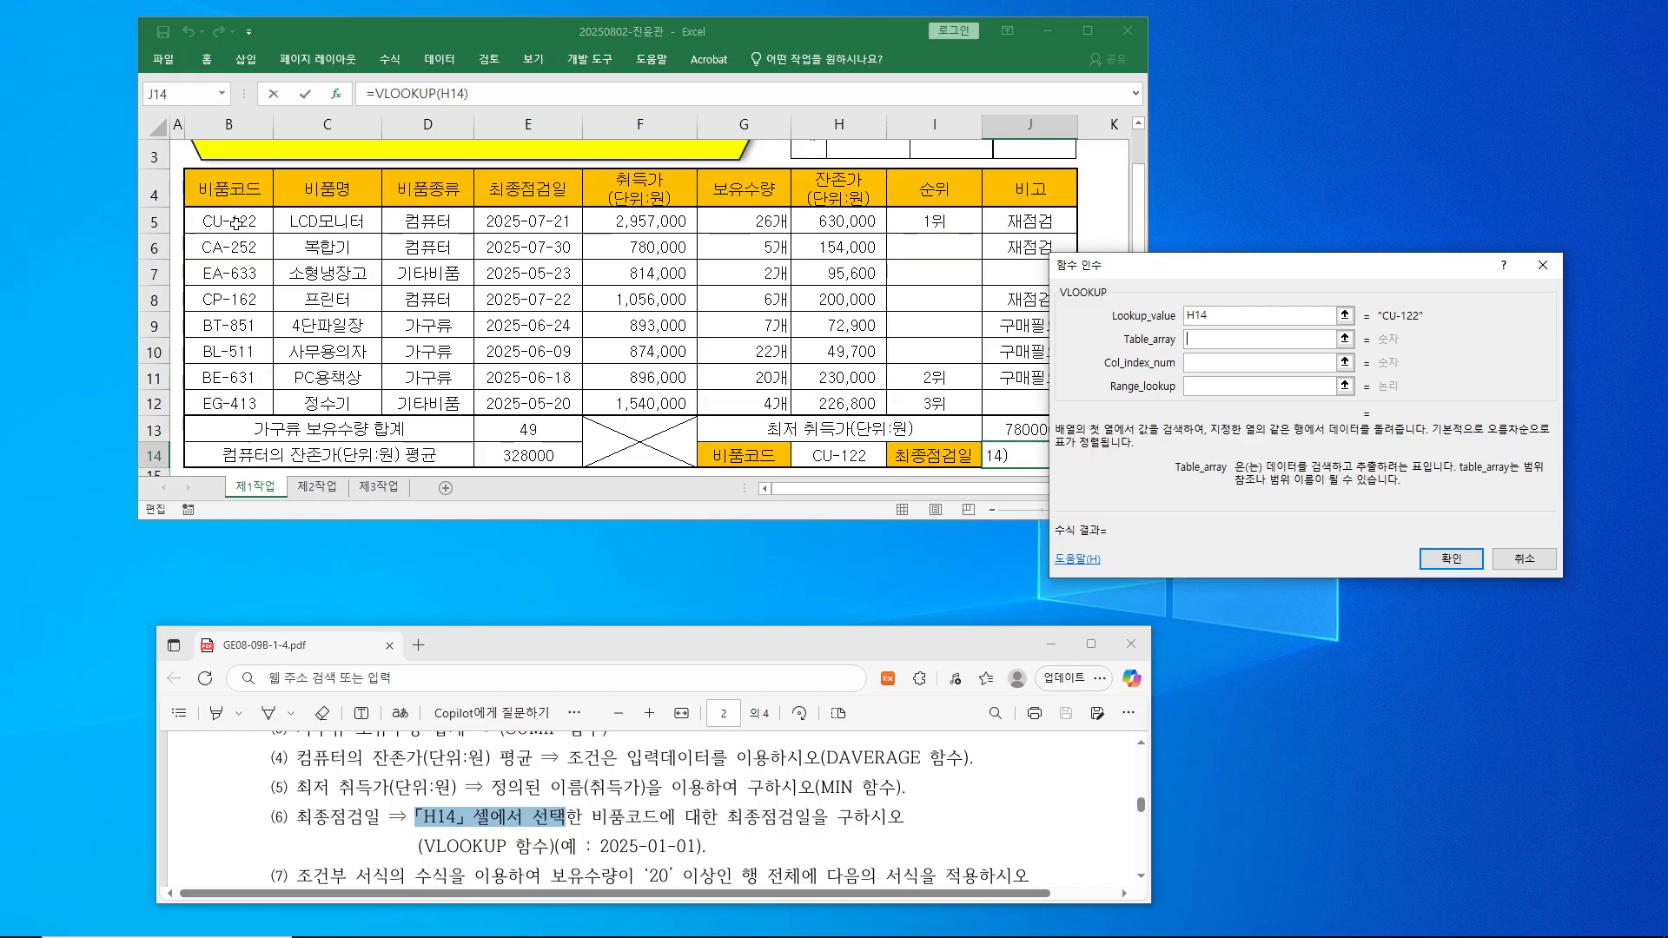
pyautogui.moveTo(252, 224); pyautogui.dragTo(846, 404)
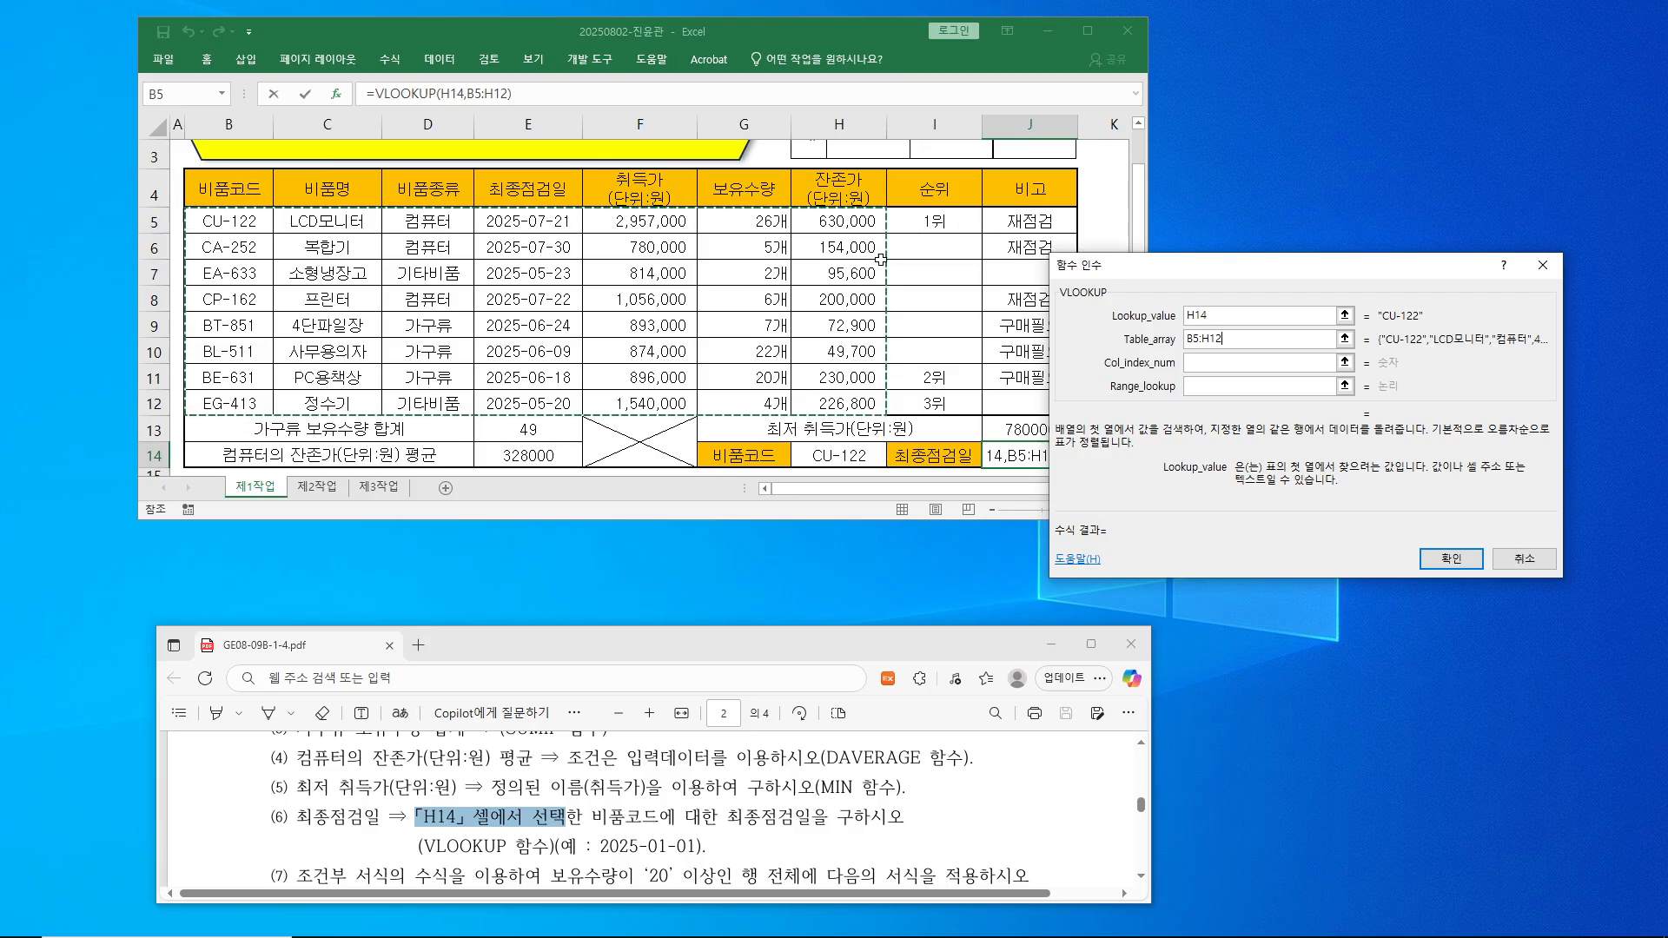
# - Mark 최종점검일, number the table columns 1 to 4 on screen, clear the marks, and set Col_index_num to 4
pyautogui.click(1211, 363)
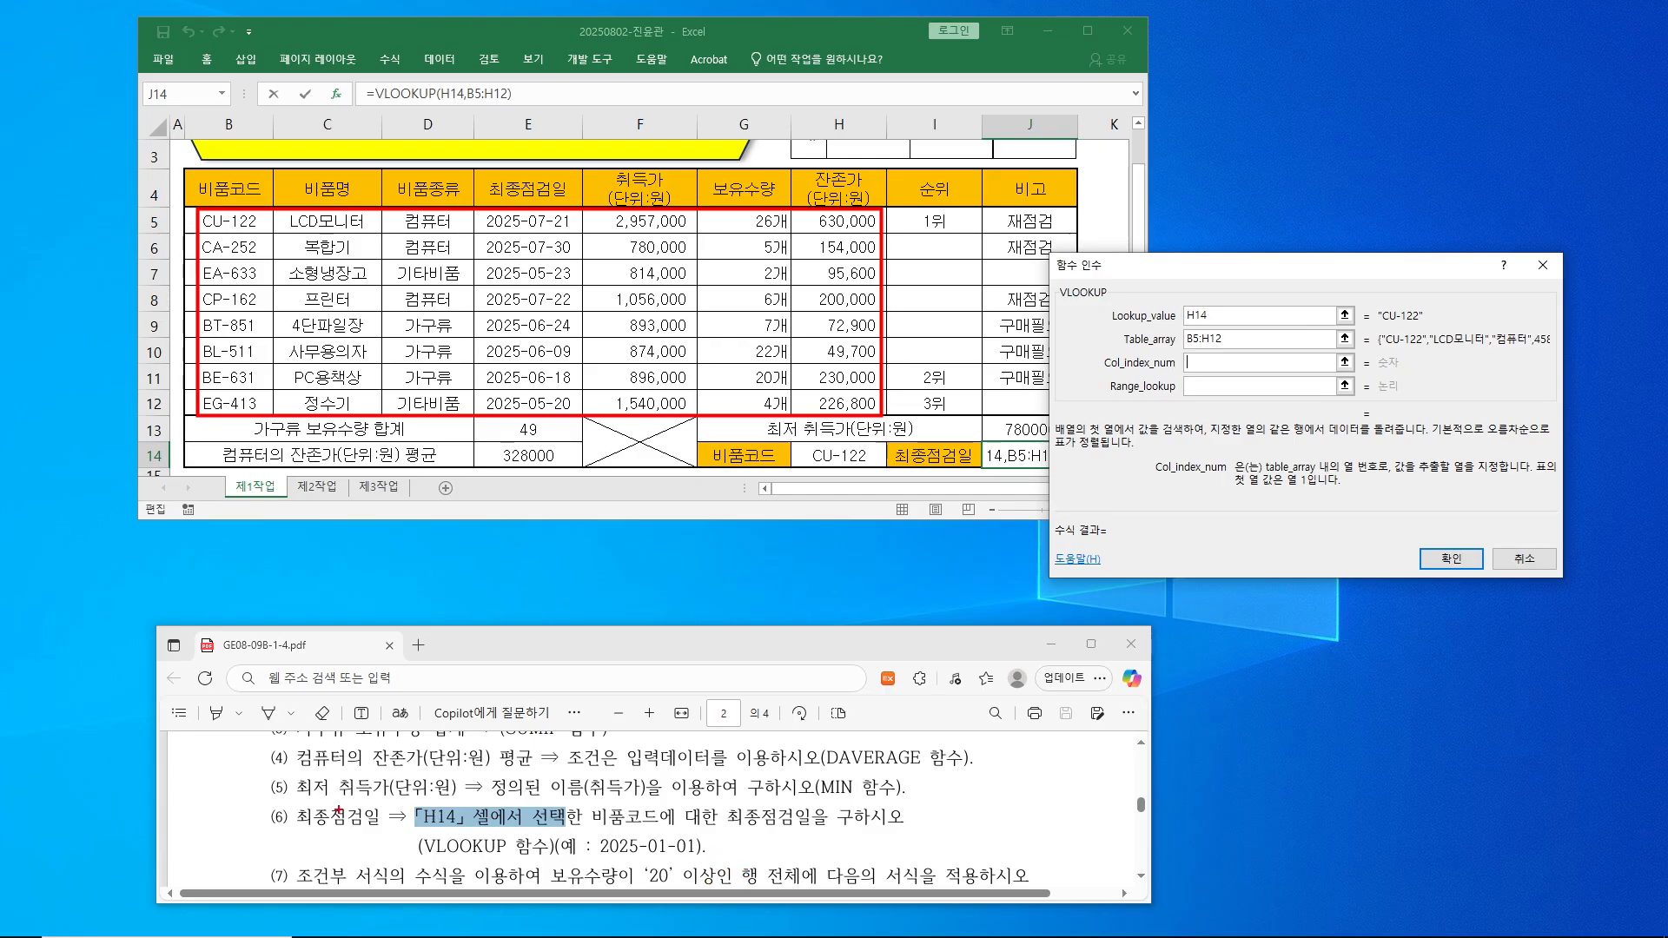
pyautogui.moveTo(734, 813); pyautogui.dragTo(819, 834)
pyautogui.moveTo(937, 435)
pyautogui.mouseDown()
pyautogui.moveTo(947, 462)
pyautogui.moveTo(971, 429)
pyautogui.mouseUp()
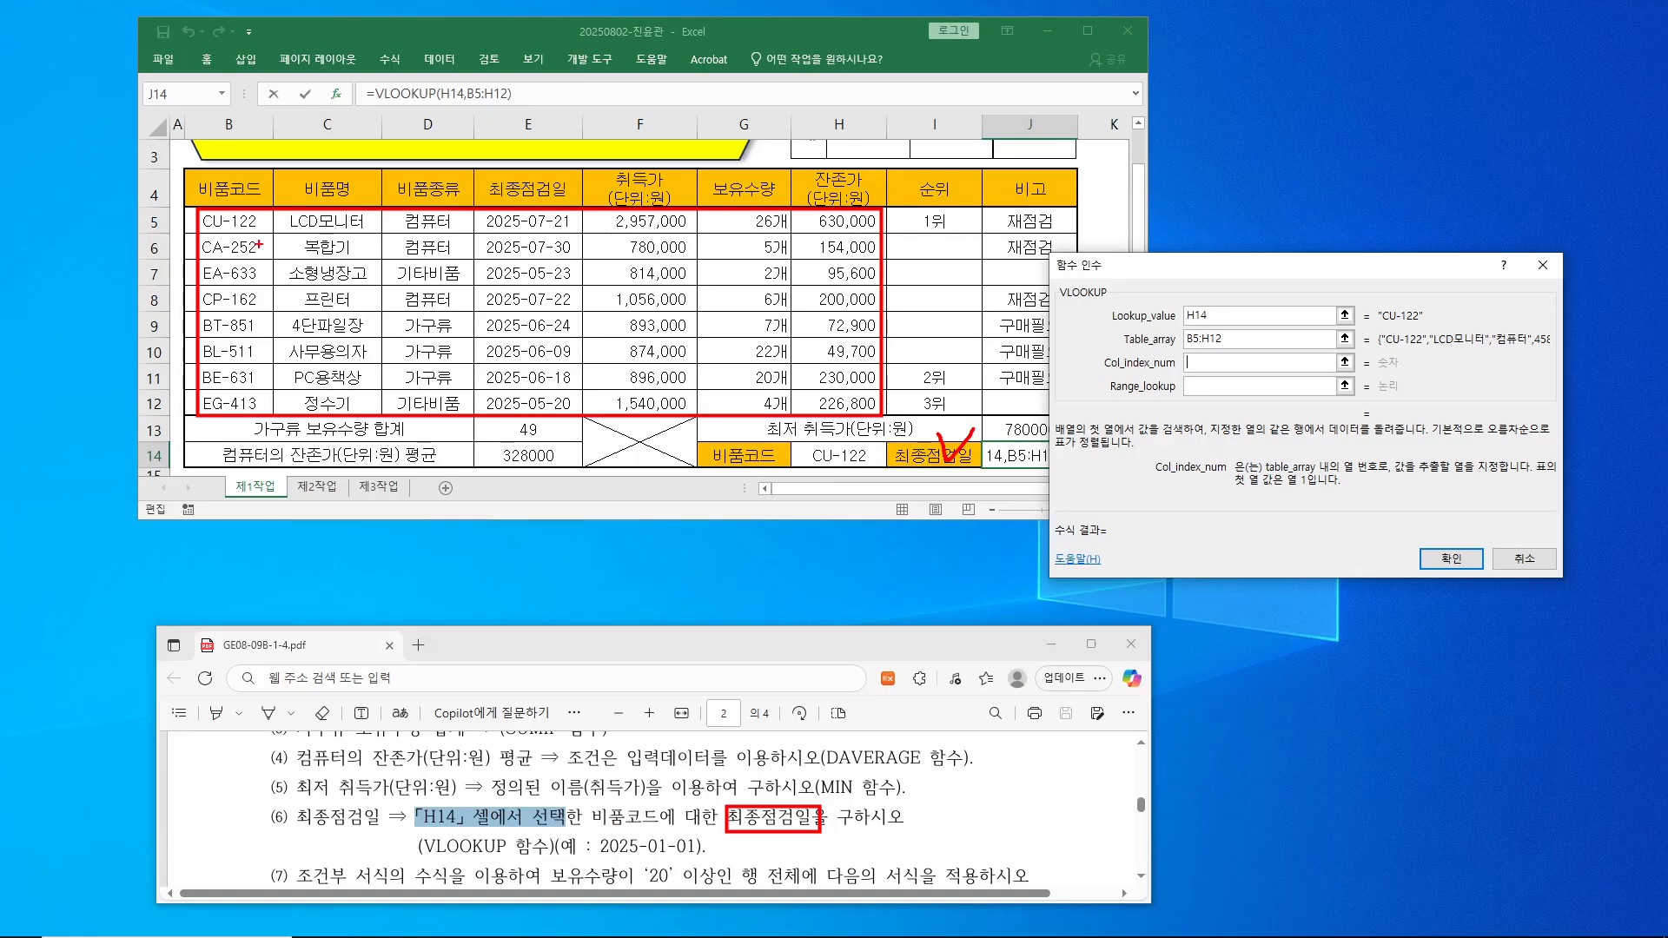
pyautogui.moveTo(258, 221); pyautogui.dragTo(231, 365)
pyautogui.moveTo(309, 327); pyautogui.dragTo(352, 366)
pyautogui.moveTo(389, 296); pyautogui.dragTo(414, 323)
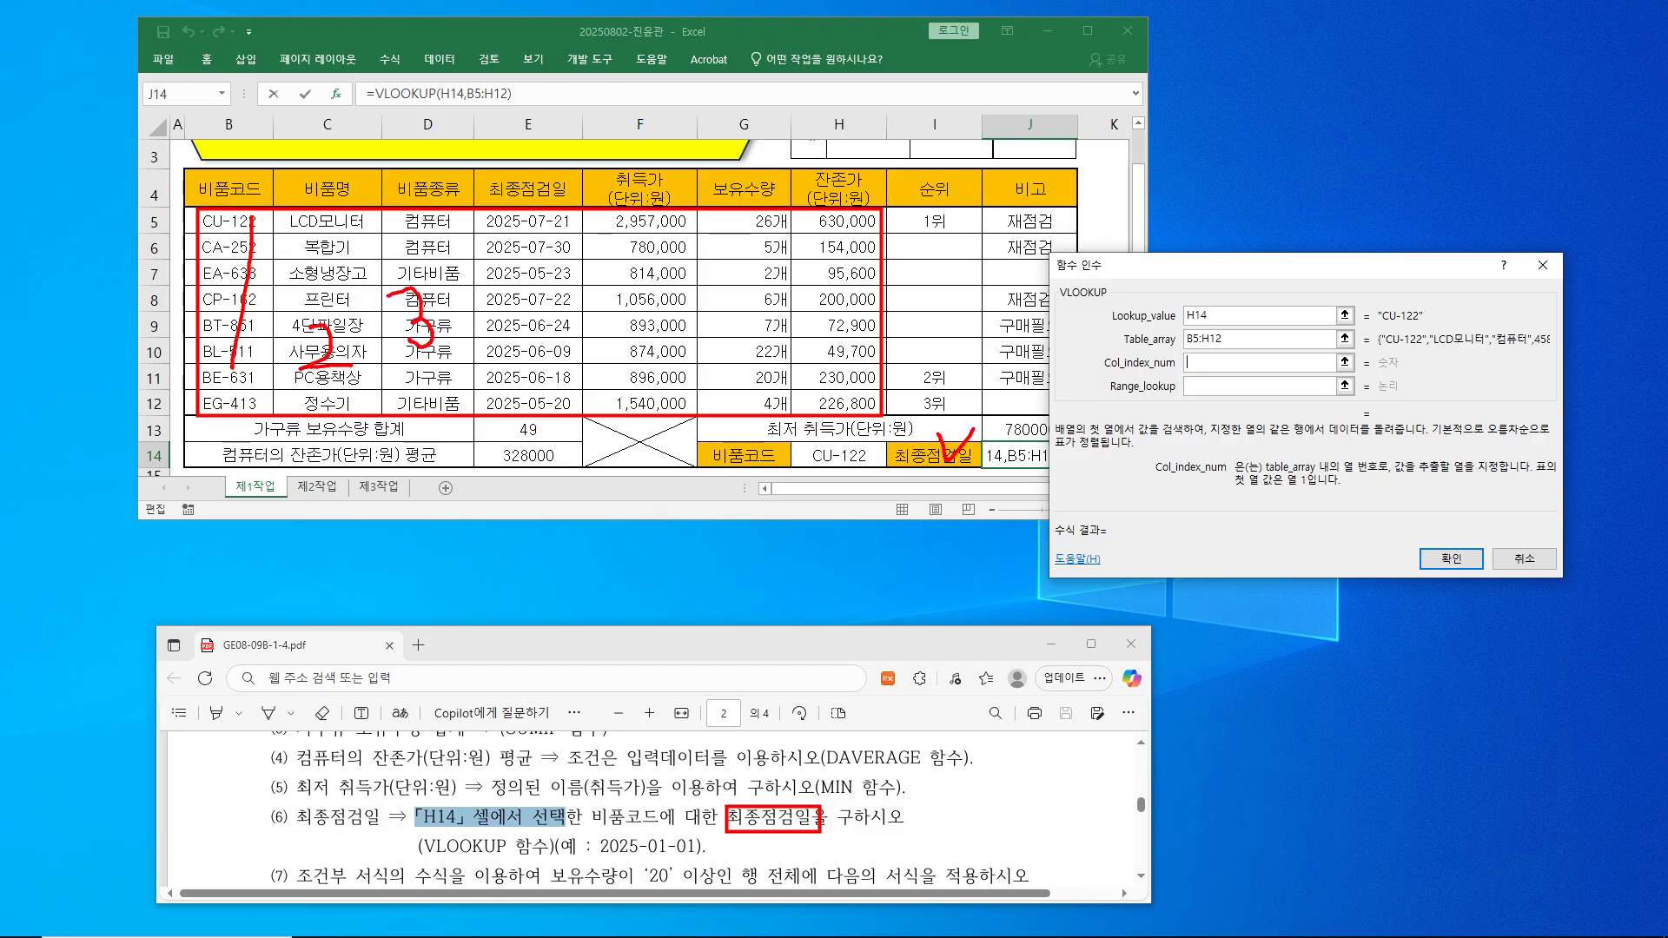
pyautogui.moveTo(531, 252)
pyautogui.mouseDown()
pyautogui.moveTo(589, 295)
pyautogui.moveTo(530, 315)
pyautogui.mouseUp()
pyautogui.moveTo(1202, 356); pyautogui.dragTo(1256, 366)
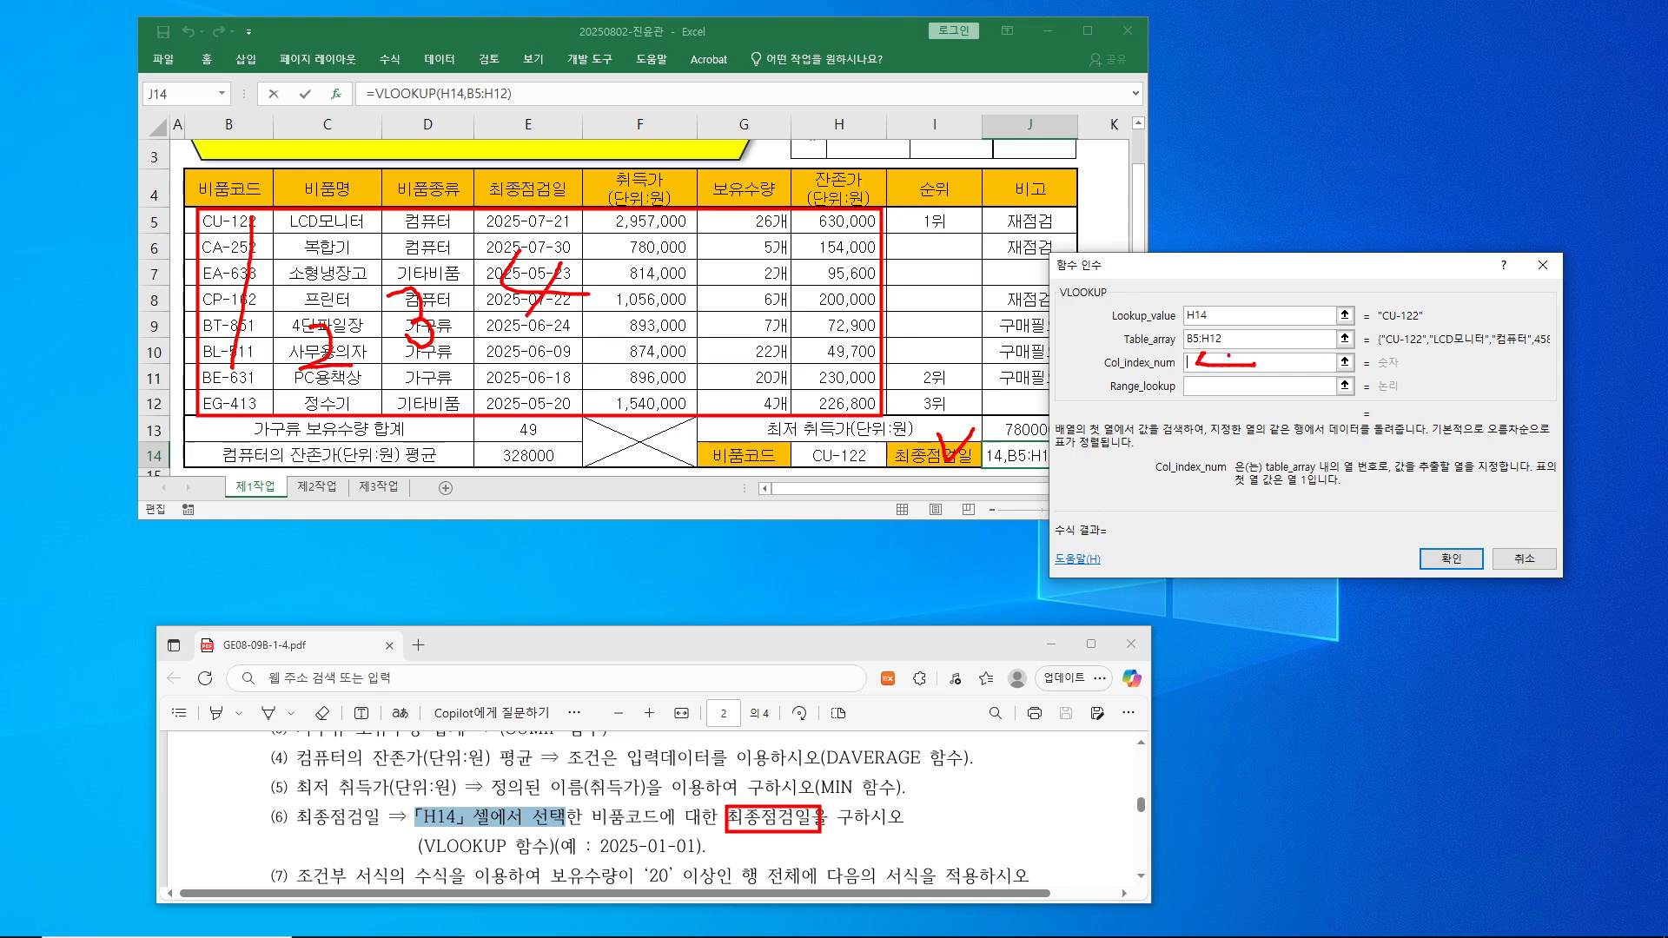
pyautogui.press('Escape')
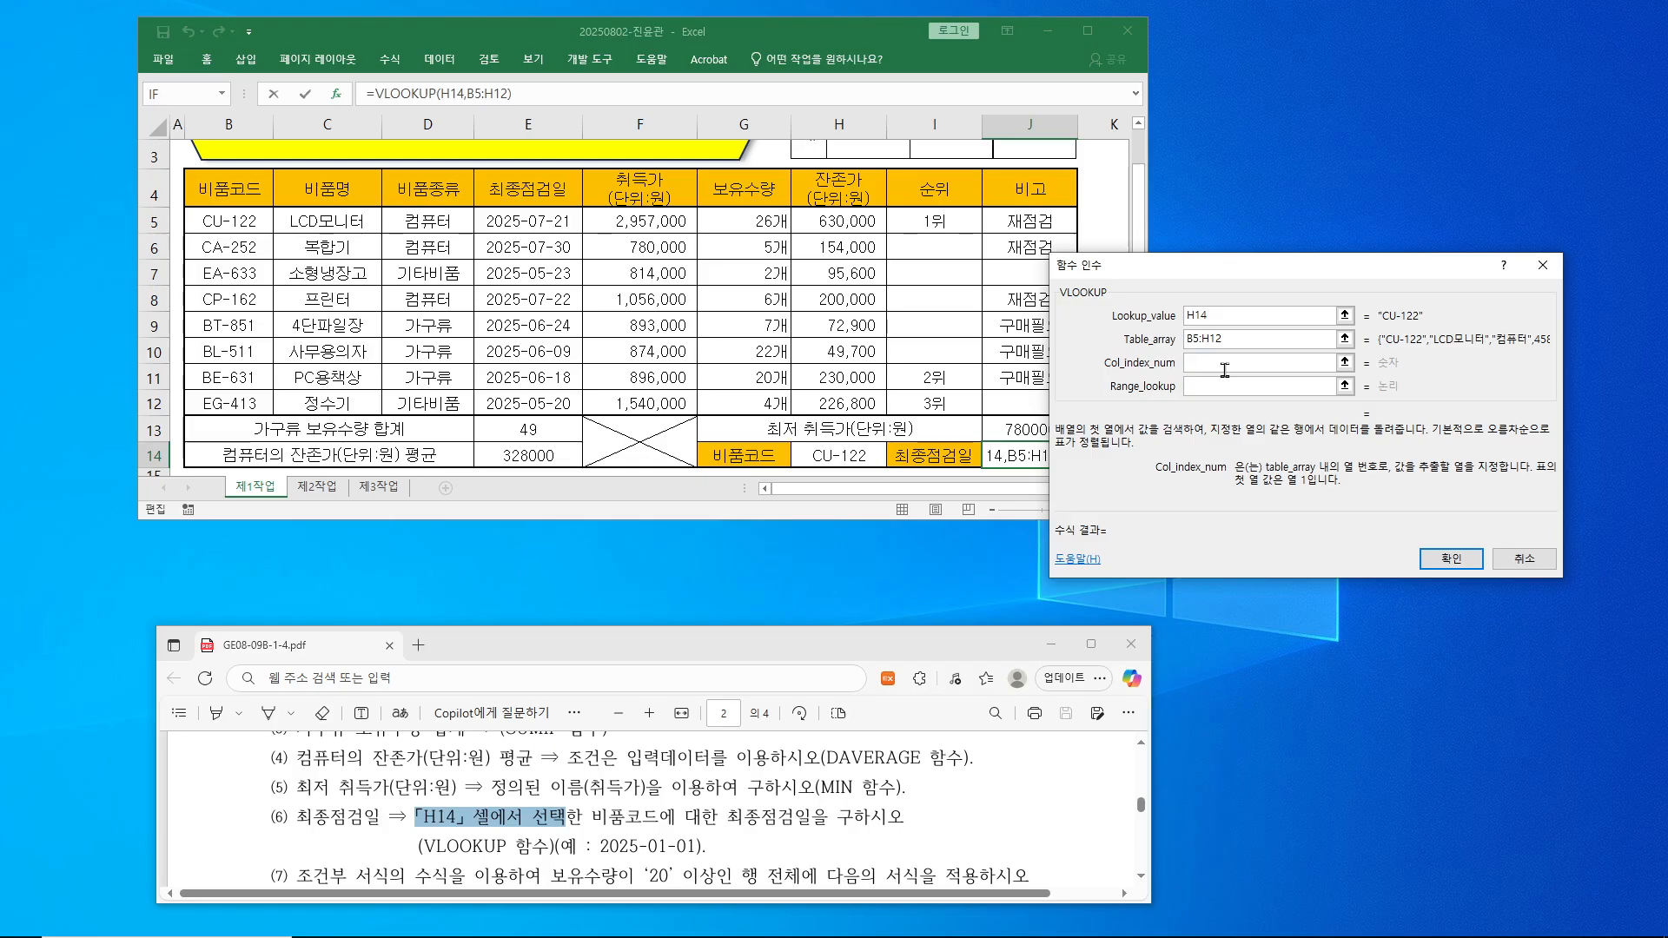
pyautogui.write('4')
# - Mark the exact-match hint for Range_lookup, clear the mark, set Range_lookup to false, and confirm the VLOOKUP formula in J14
pyautogui.click(1226, 387)
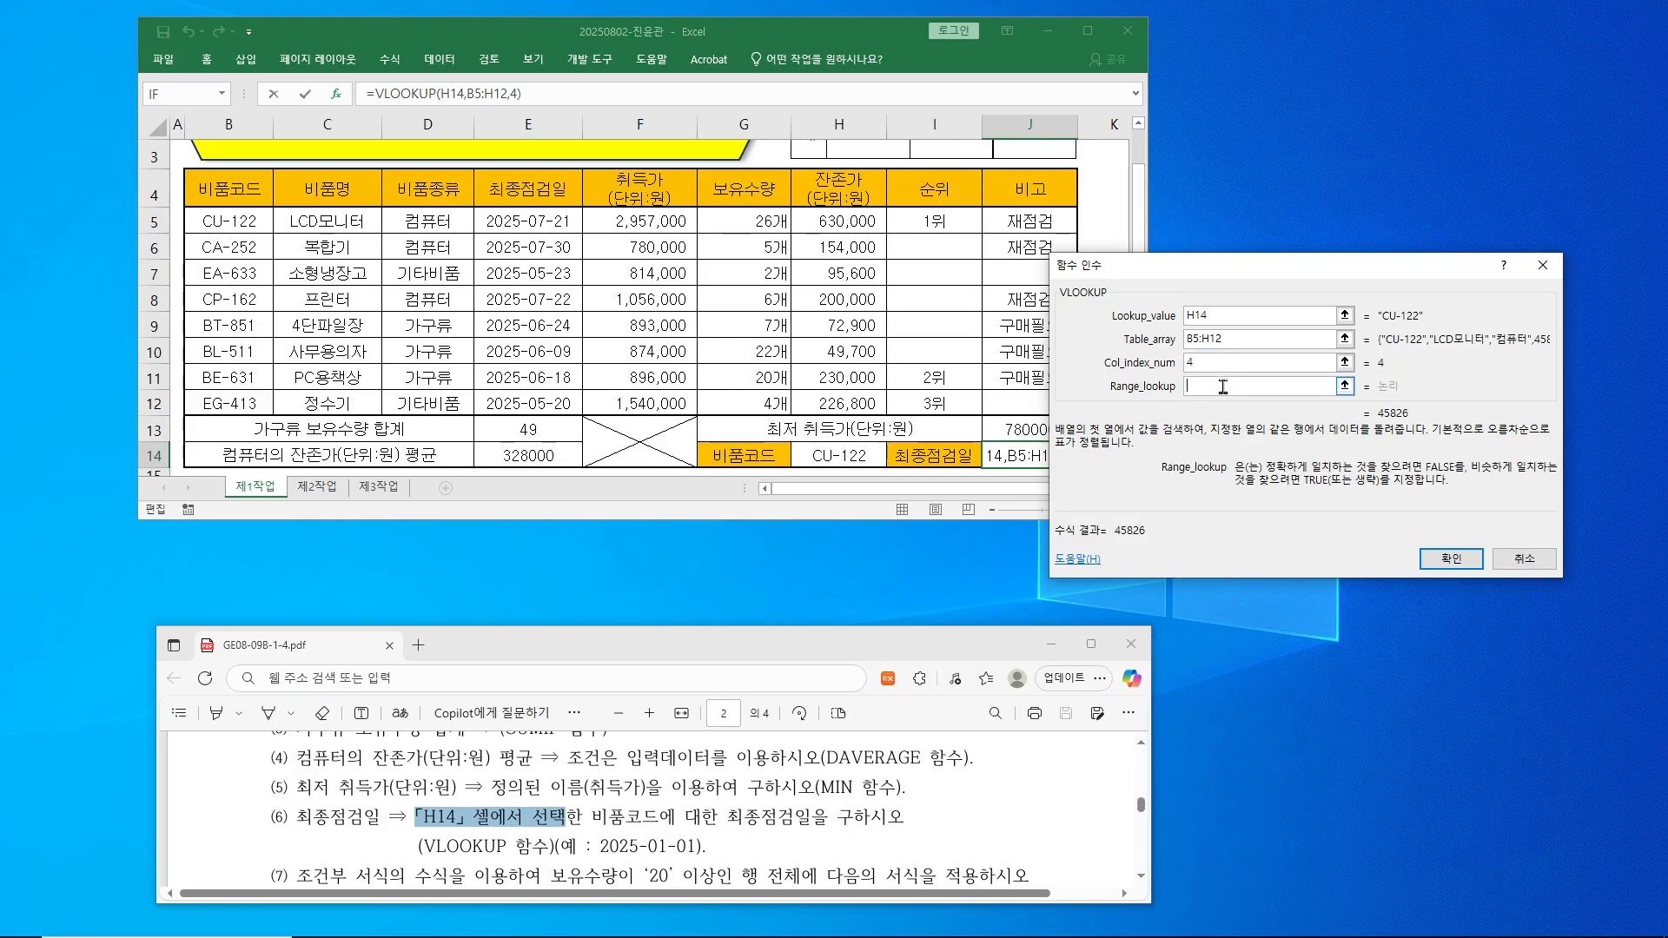
pyautogui.moveTo(1260, 458)
pyautogui.mouseDown()
pyautogui.moveTo(1465, 482)
pyautogui.moveTo(1442, 462)
pyautogui.moveTo(1463, 424)
pyautogui.mouseUp()
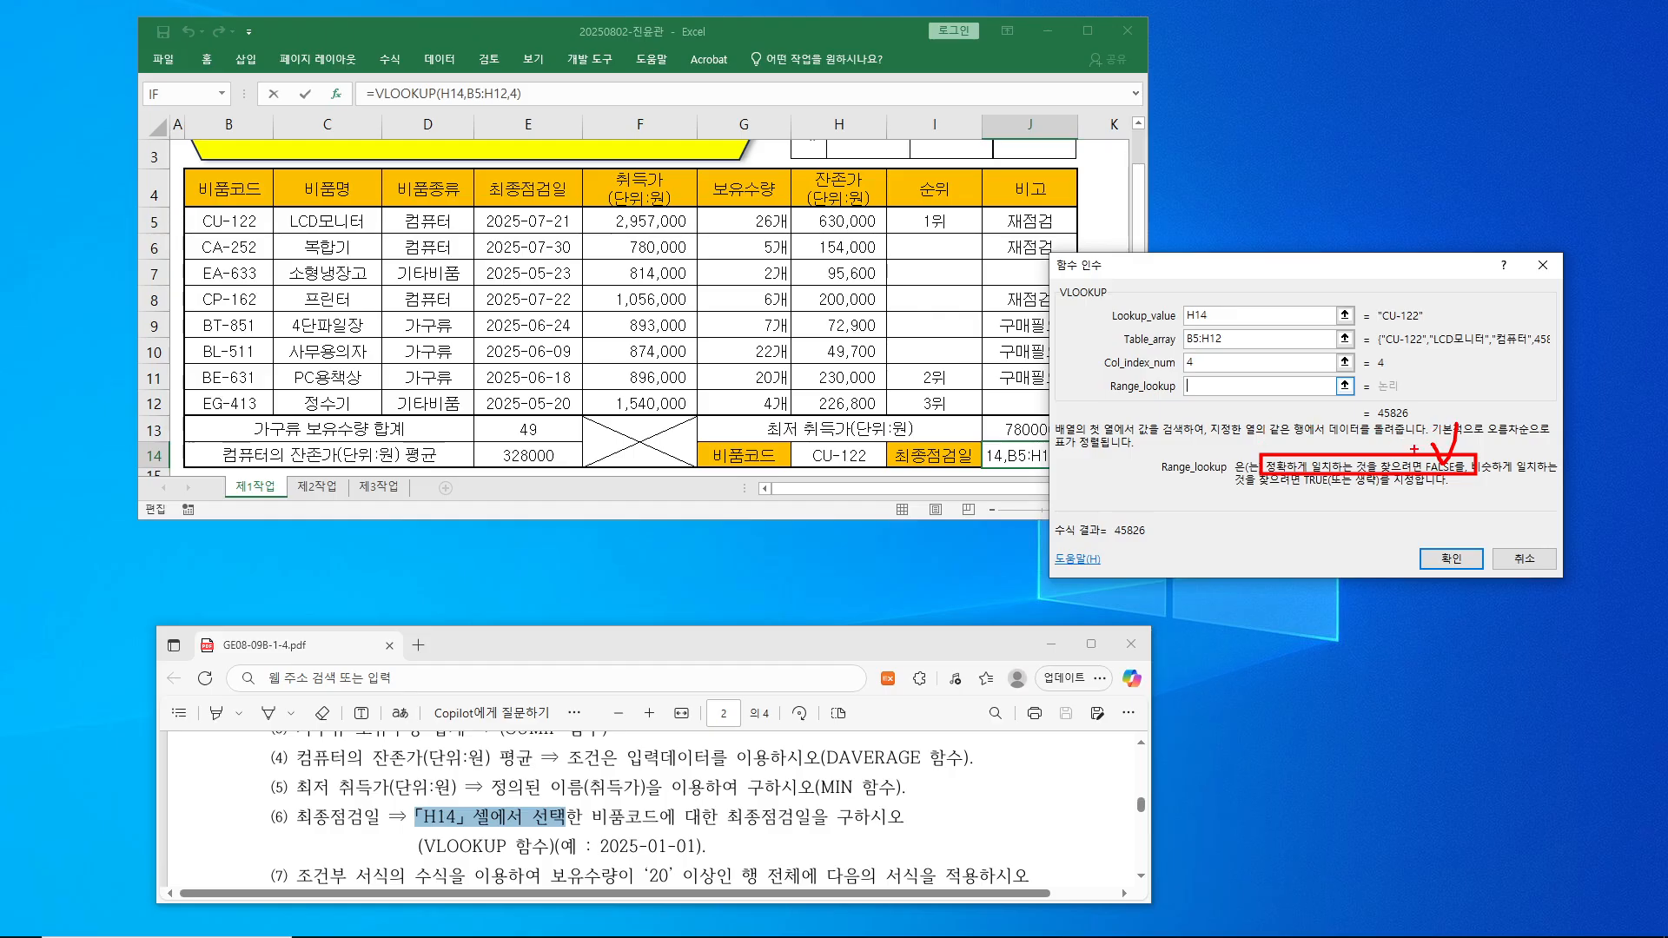
pyautogui.moveTo(1444, 450)
pyautogui.mouseDown()
pyautogui.moveTo(1315, 379)
pyautogui.moveTo(1259, 386)
pyautogui.mouseUp()
pyautogui.press('Escape')
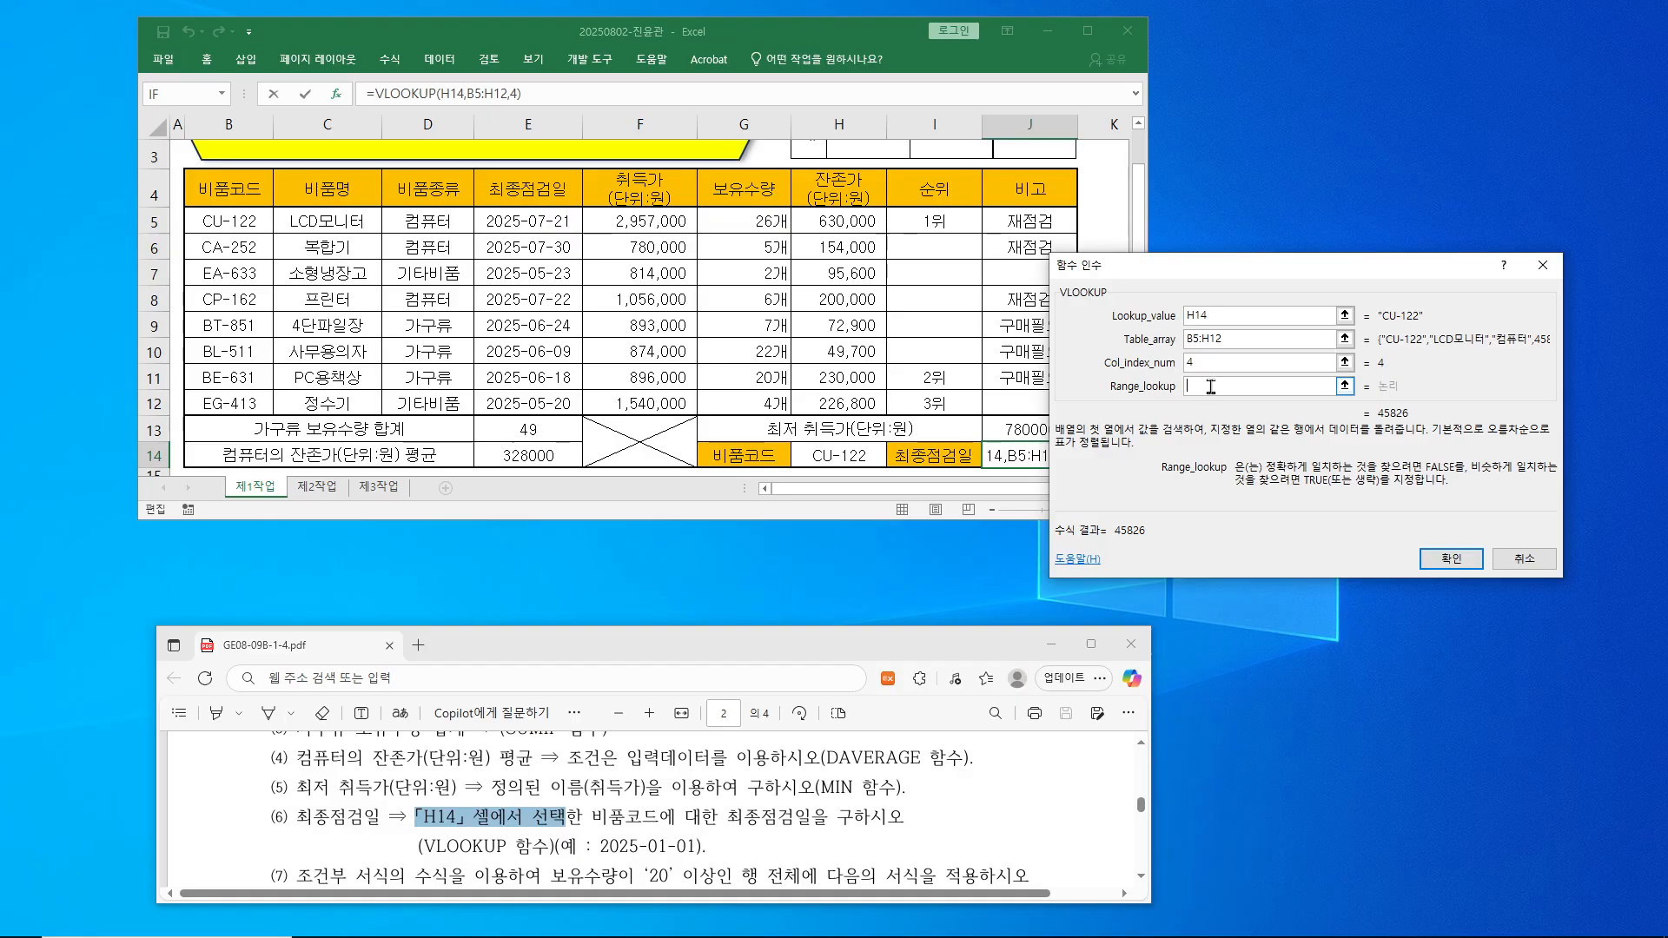
pyautogui.click(1210, 388)
pyautogui.write('false')
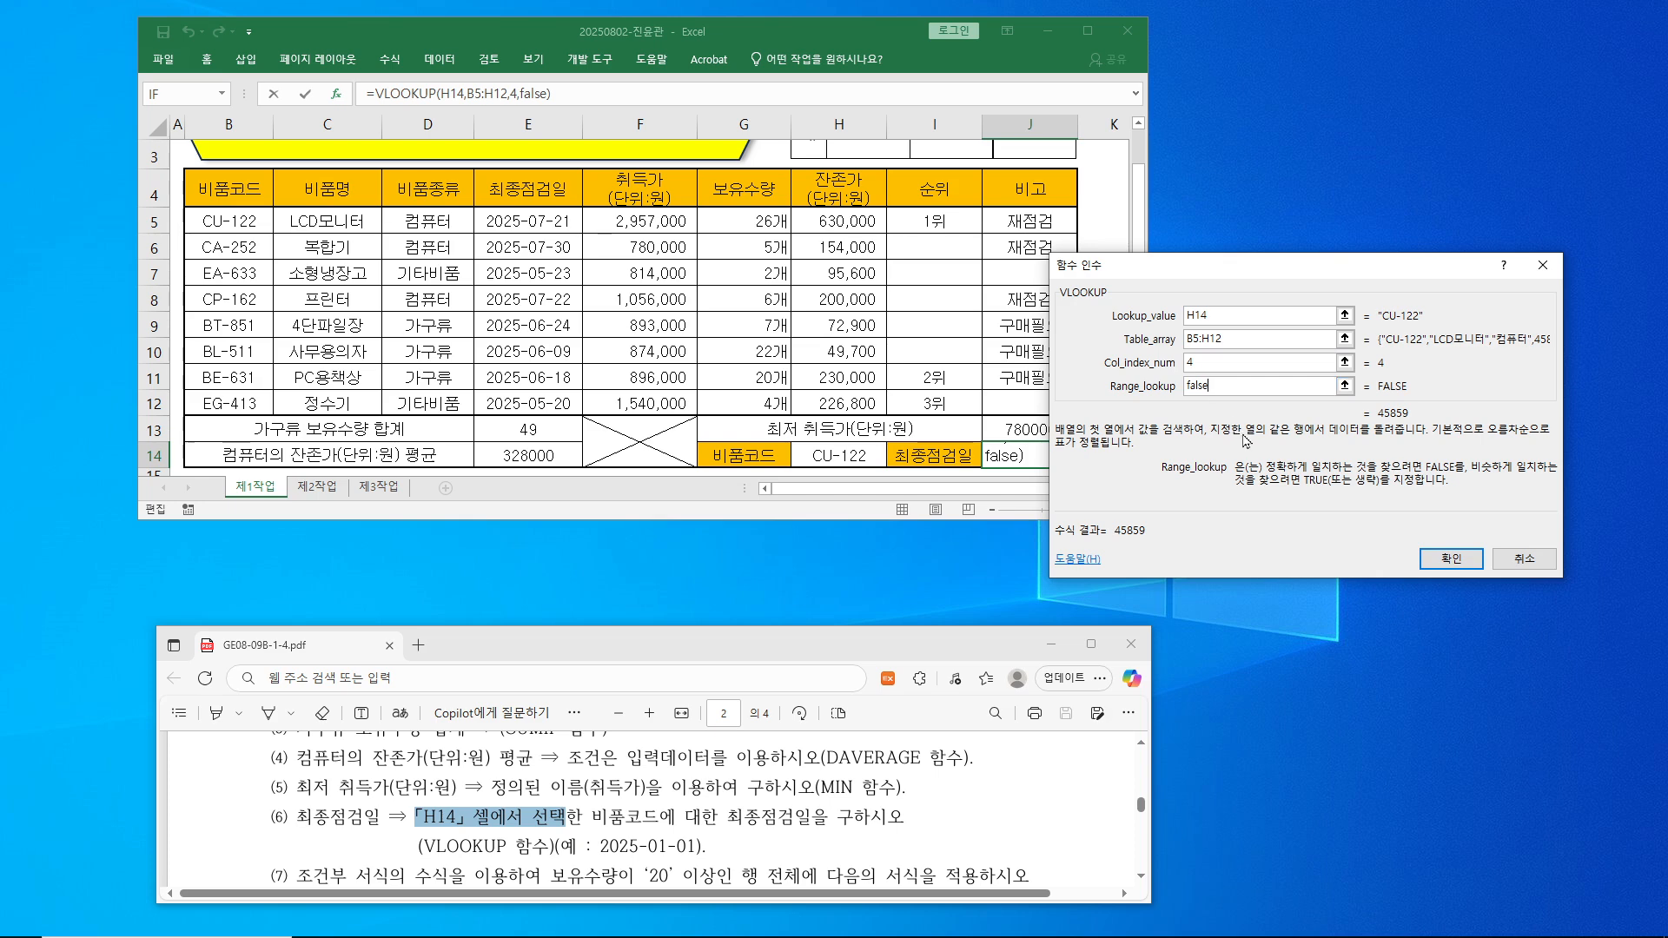
pyautogui.click(1442, 563)
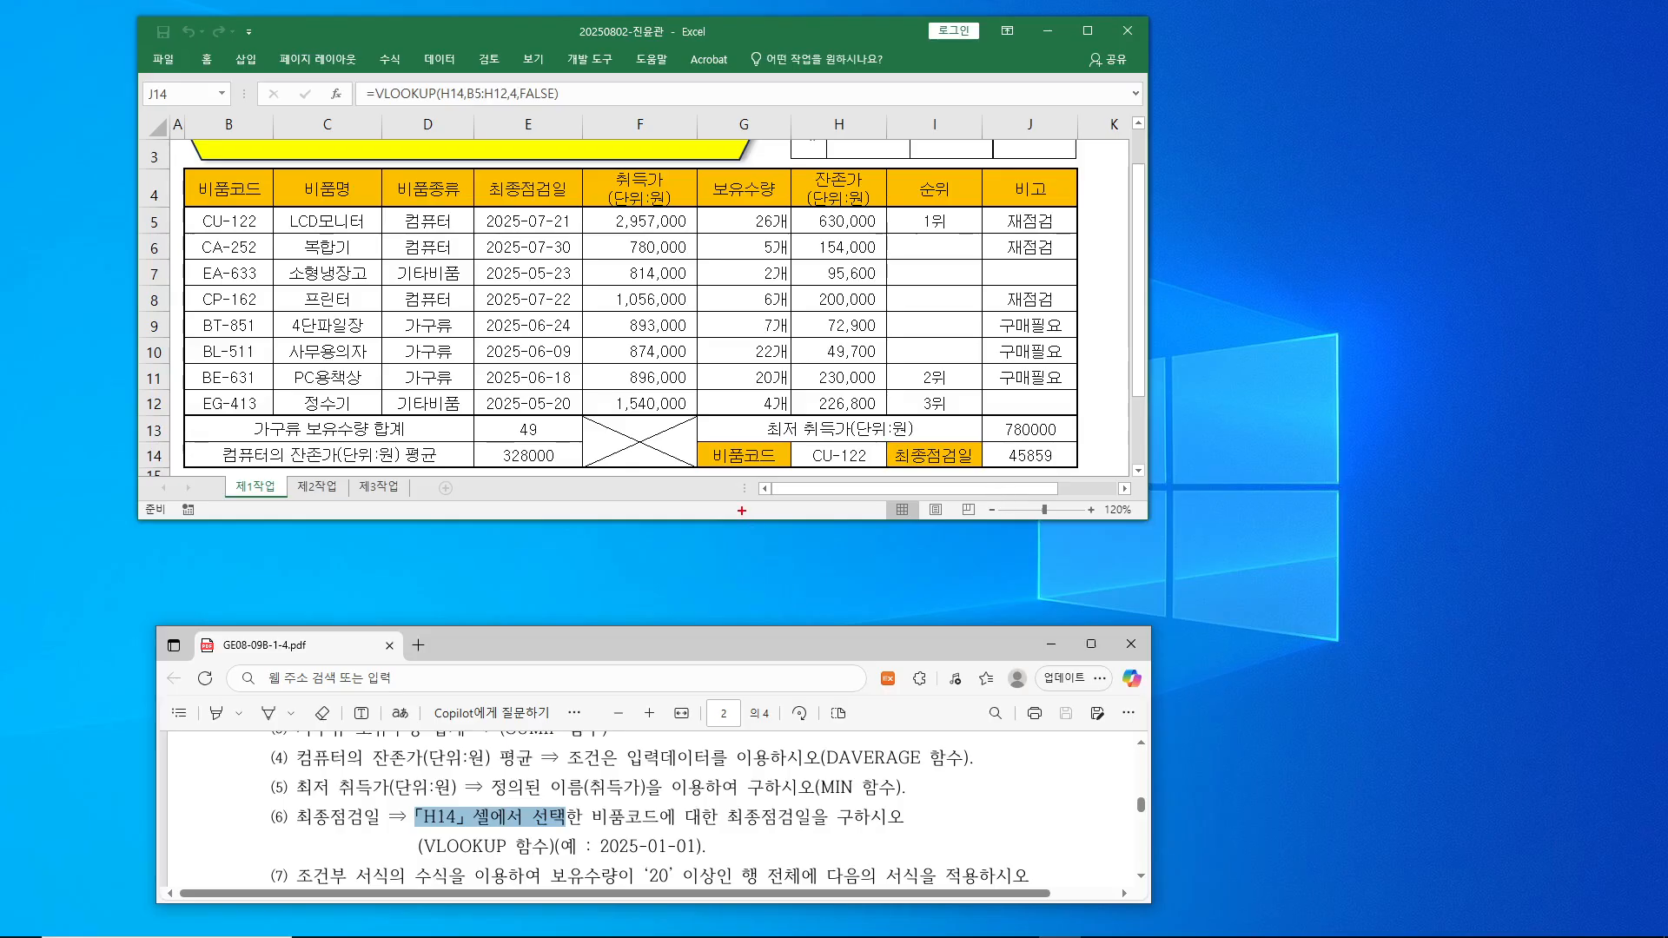
# - Mark CU-122 and its 최종점검일 in row 5, the date example in item (6) and the J14 result on screen, and clear the marks
pyautogui.moveTo(486, 205); pyautogui.dragTo(575, 234)
pyautogui.moveTo(200, 208); pyautogui.dragTo(269, 233)
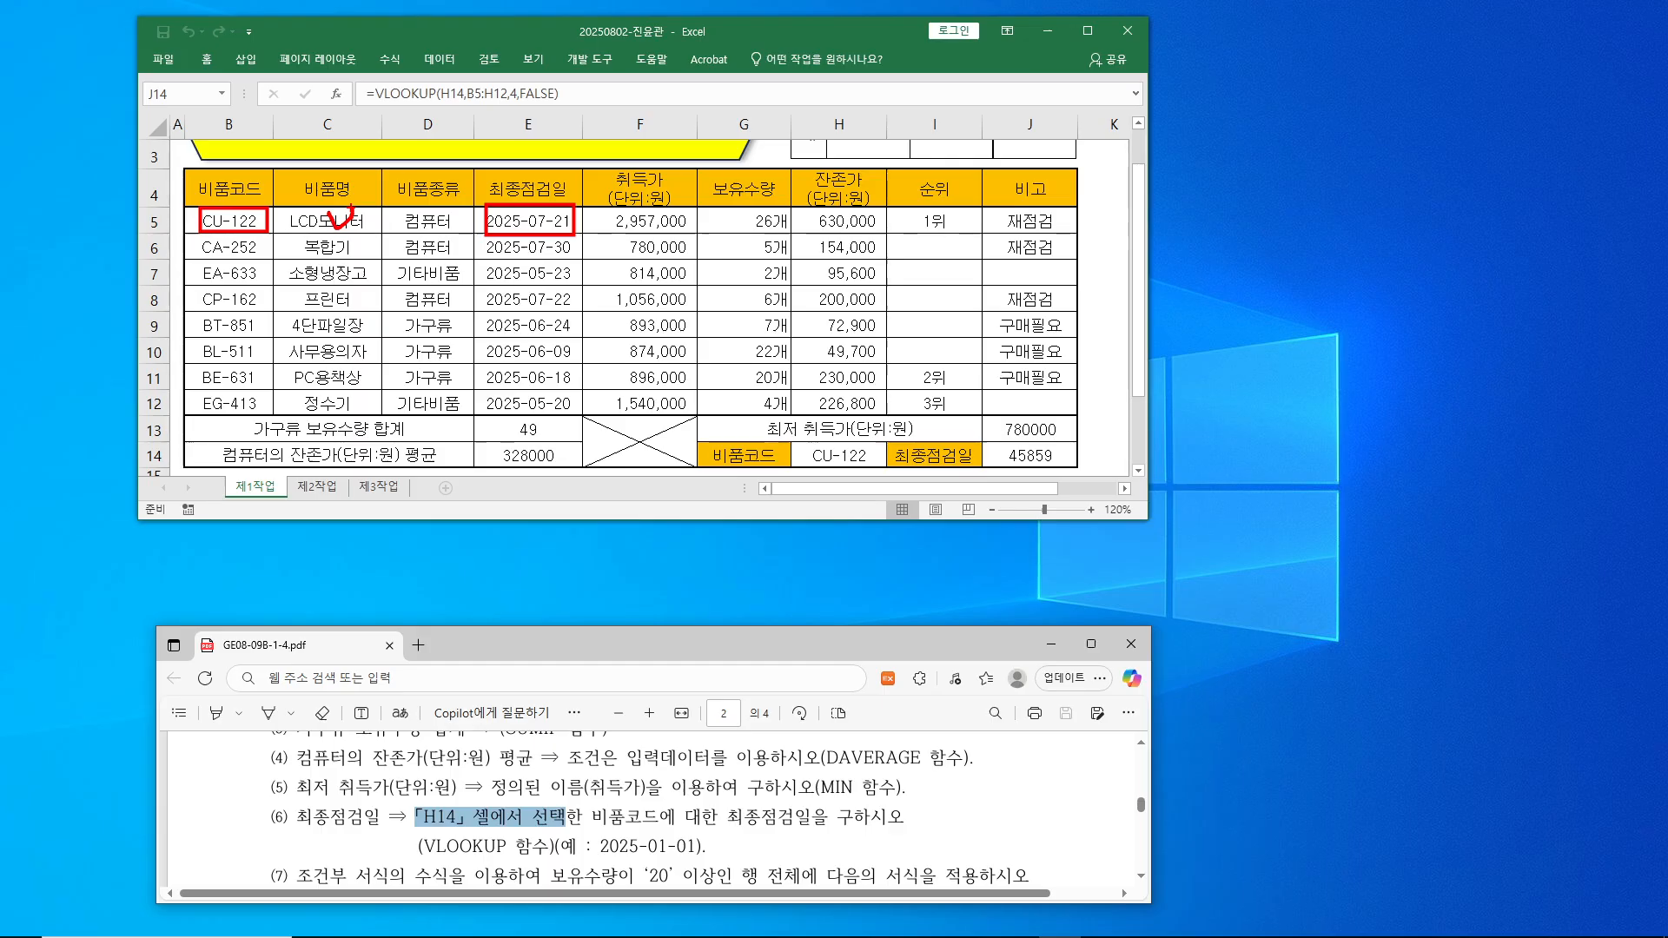
pyautogui.moveTo(591, 835); pyautogui.dragTo(710, 862)
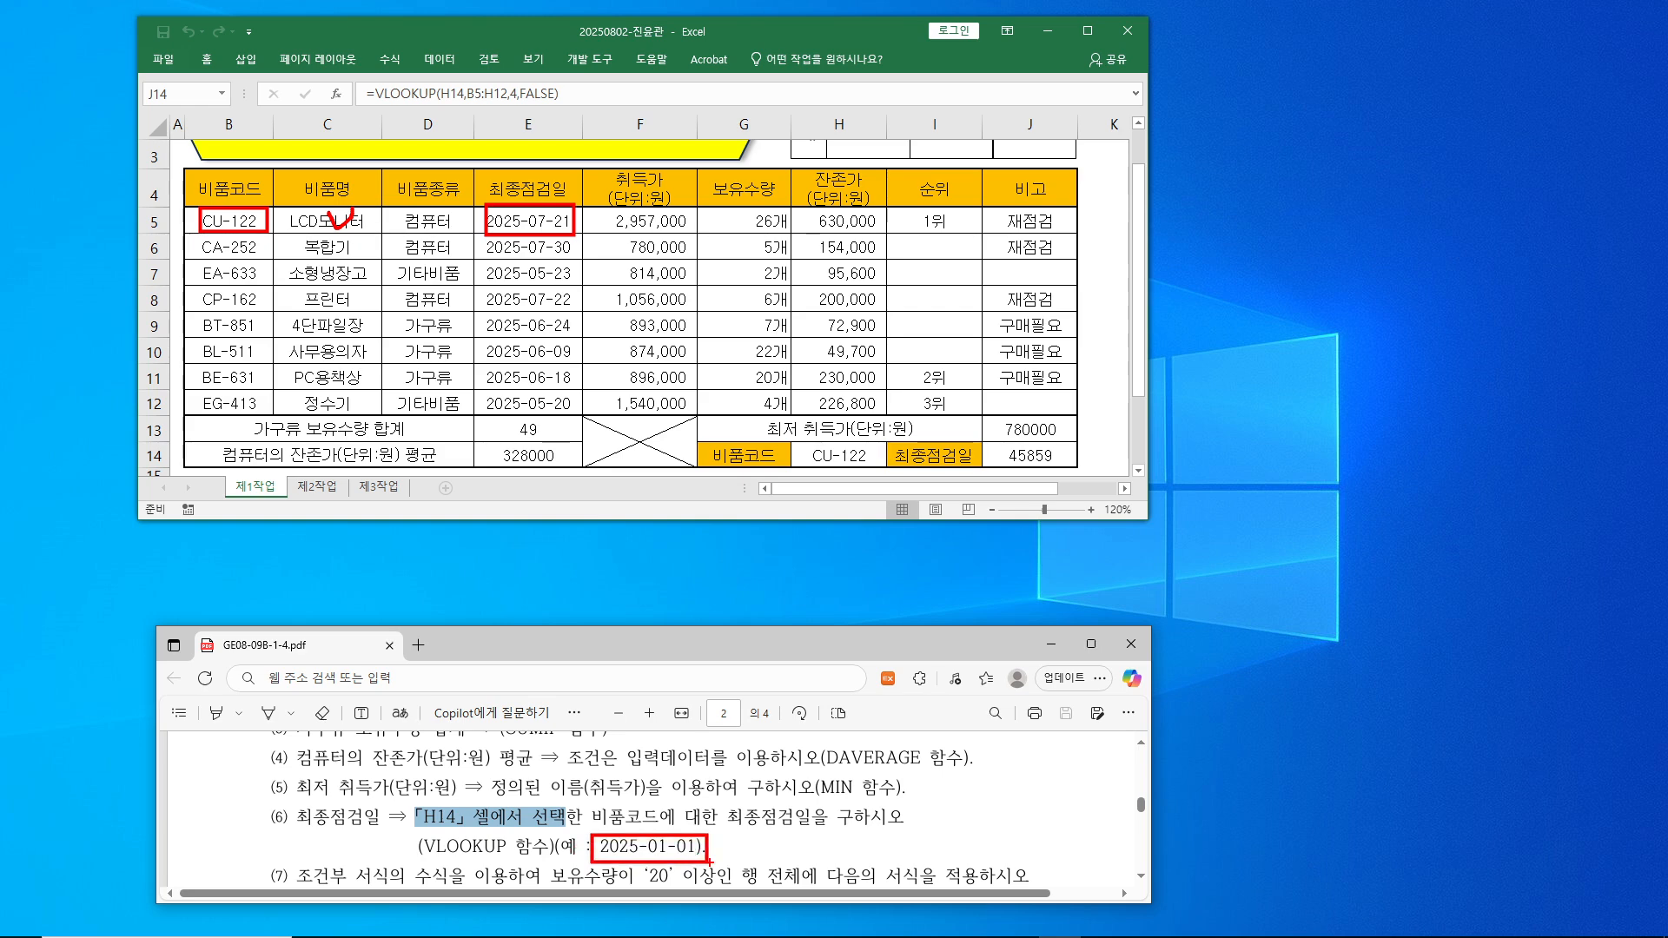
pyautogui.moveTo(1001, 434)
pyautogui.mouseDown()
pyautogui.moveTo(1073, 471)
pyautogui.moveTo(1014, 452)
pyautogui.moveTo(1072, 402)
pyautogui.mouseUp()
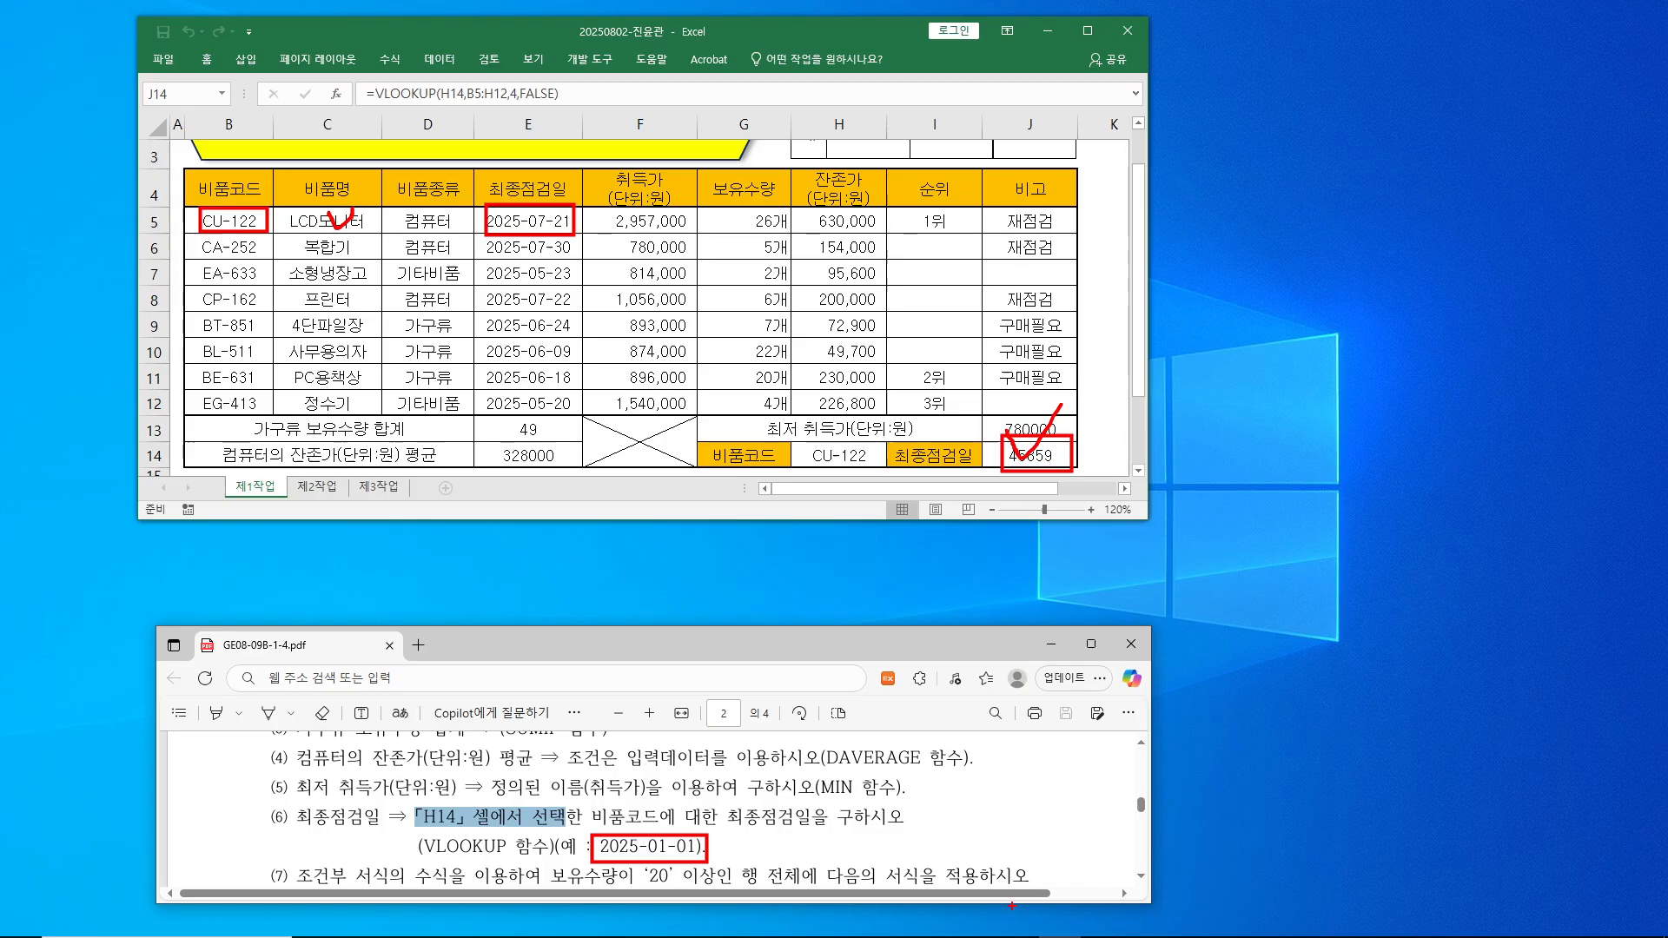
pyautogui.press('Escape')
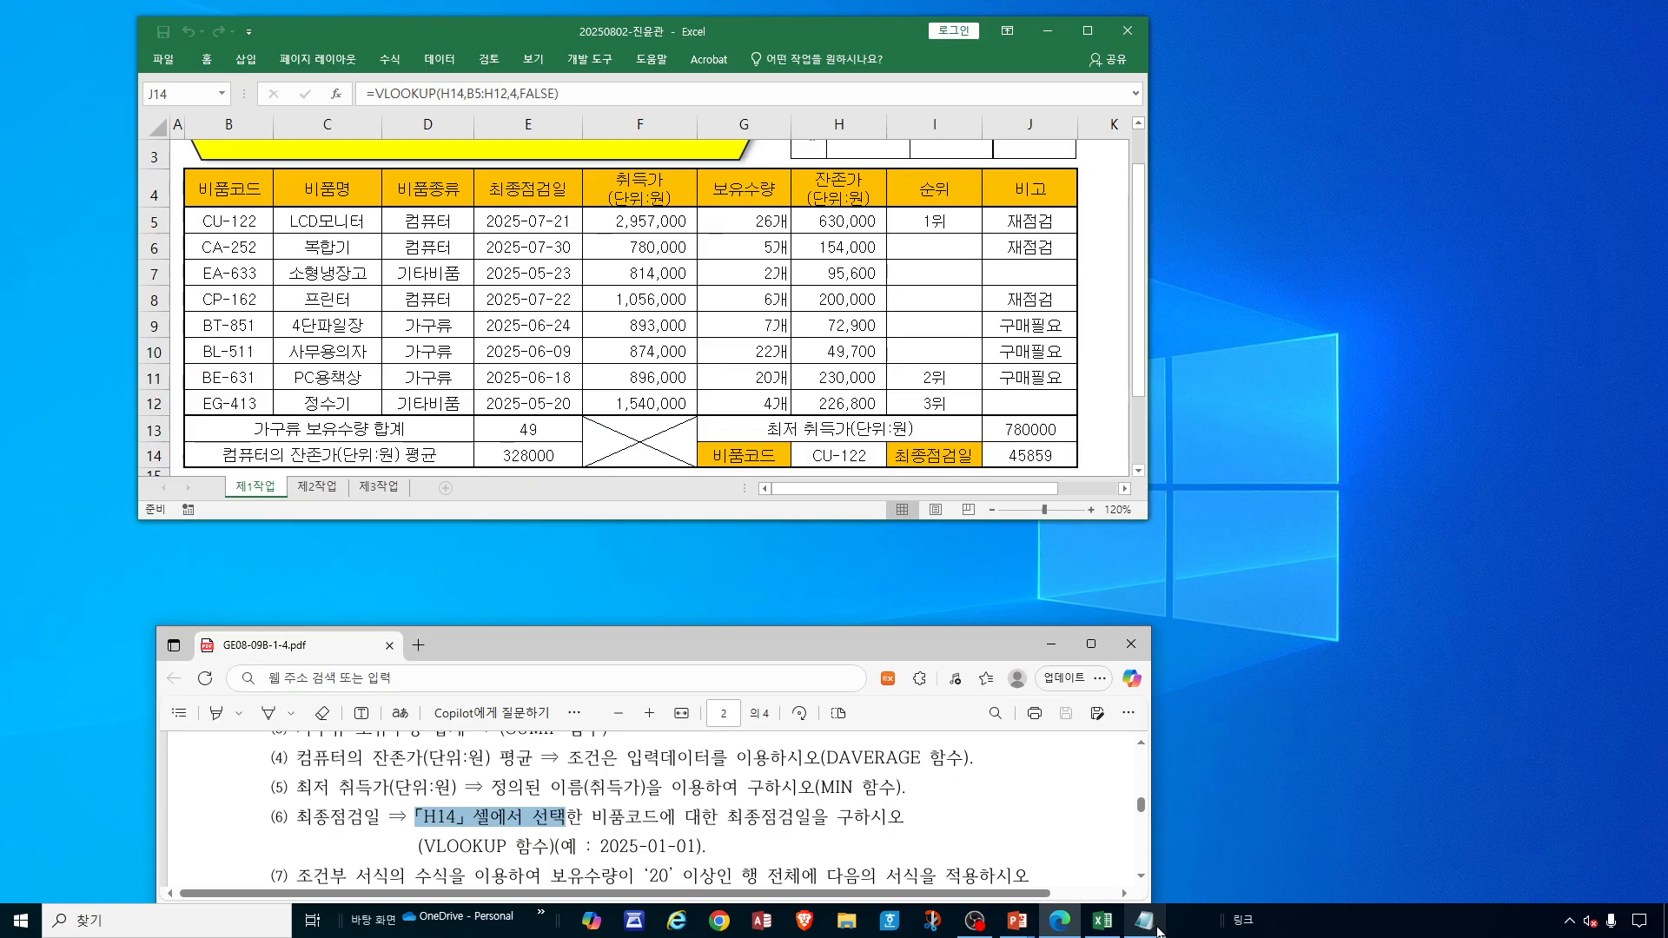
# - Switch to the Notepad note, make its window taller, and cut out the DAVERAGE syntax line
pyautogui.click(1145, 919)
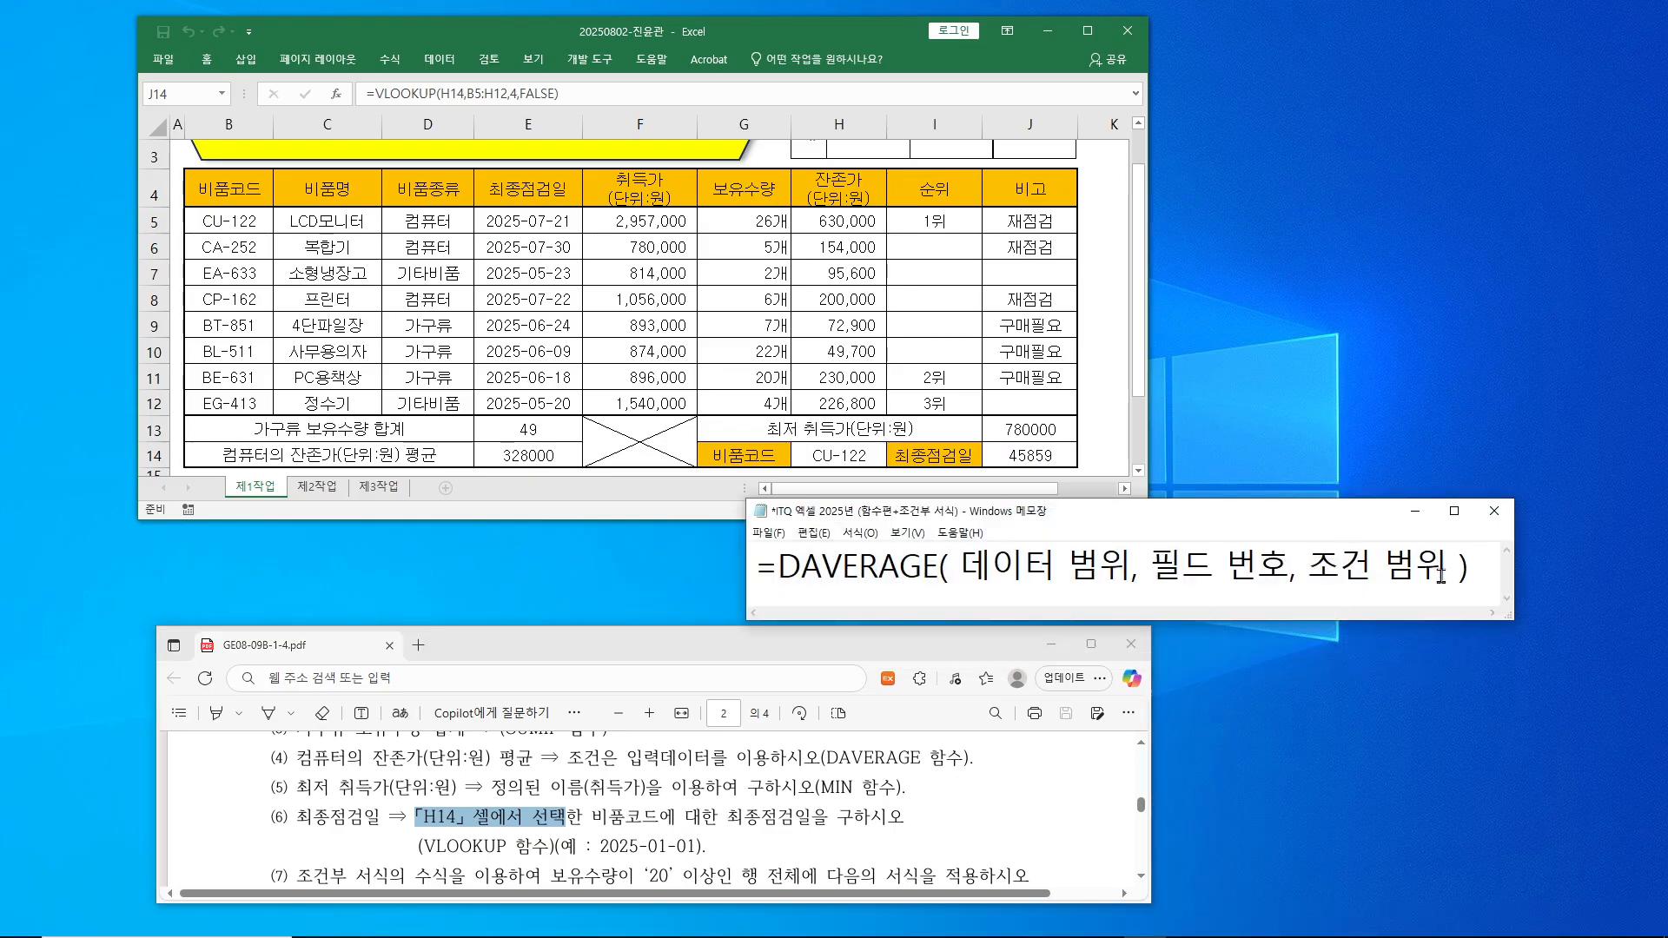
pyautogui.moveTo(1474, 570); pyautogui.dragTo(746, 590)
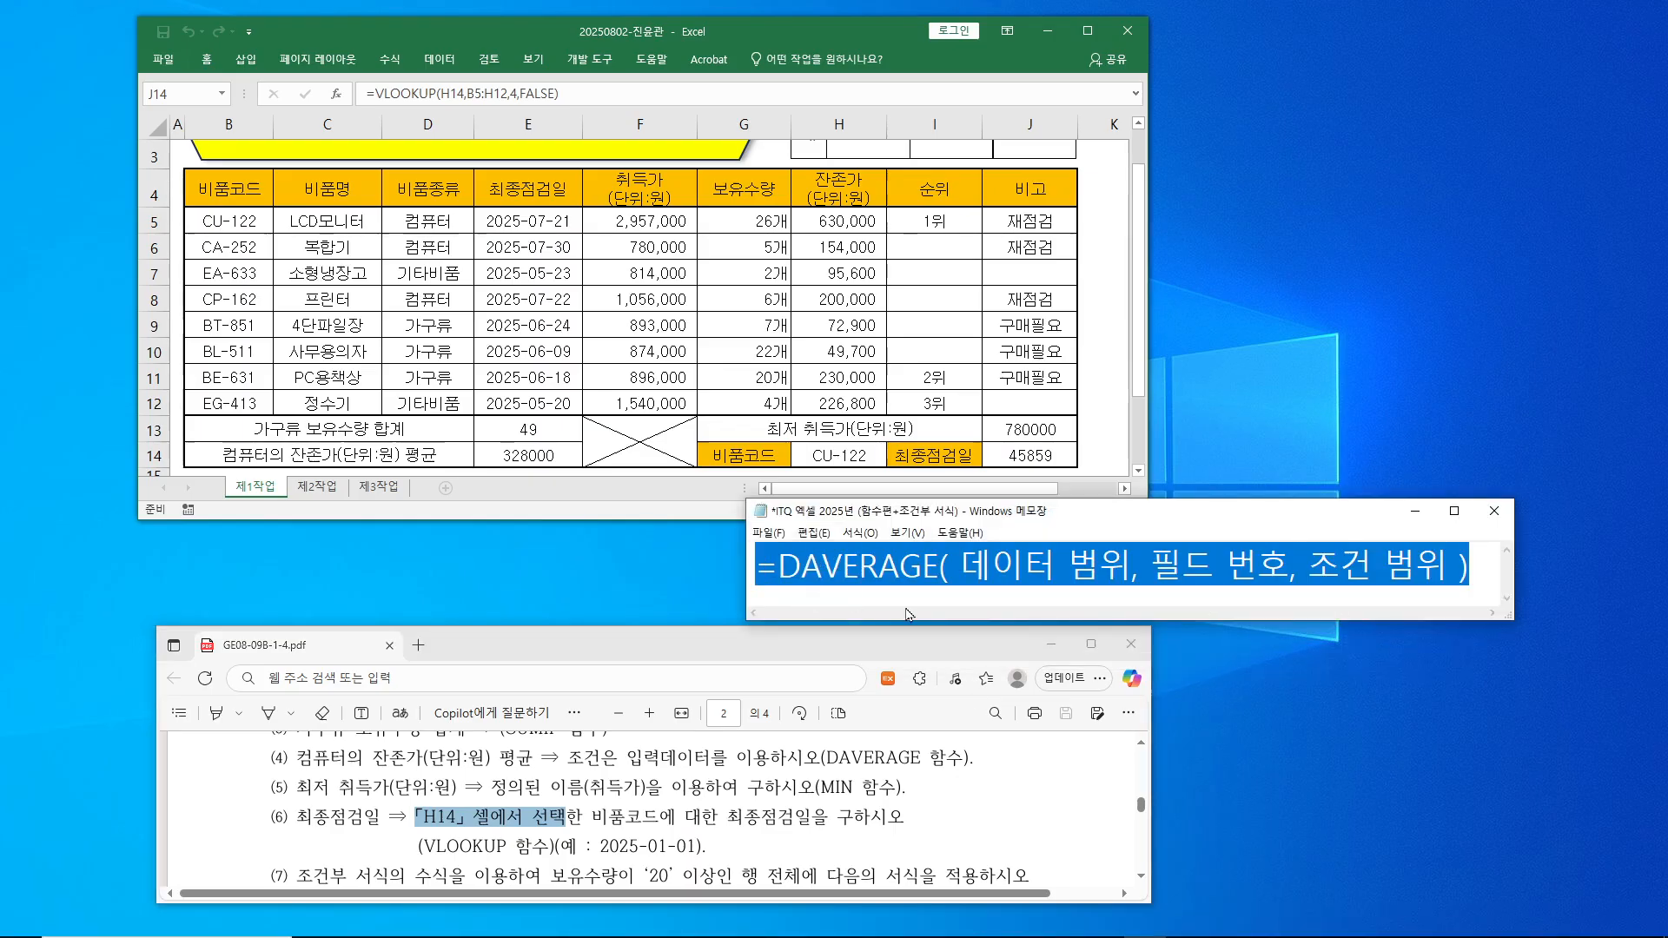
pyautogui.moveTo(1238, 619); pyautogui.dragTo(1238, 784)
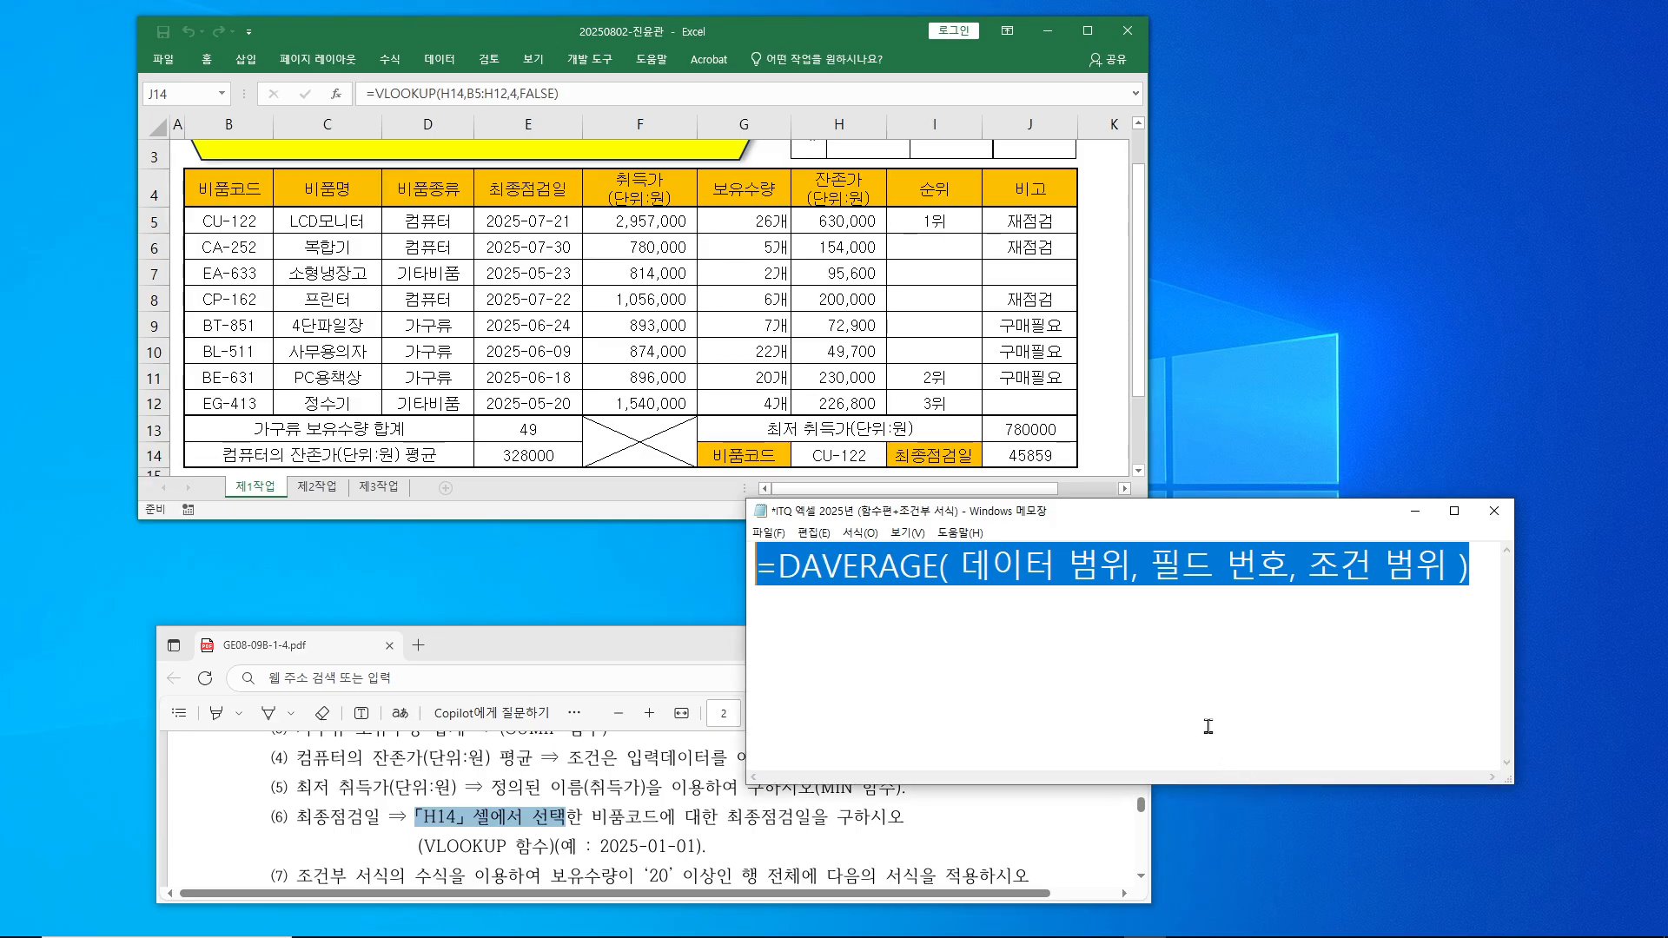
pyautogui.hotkey('ctrl', 'x')
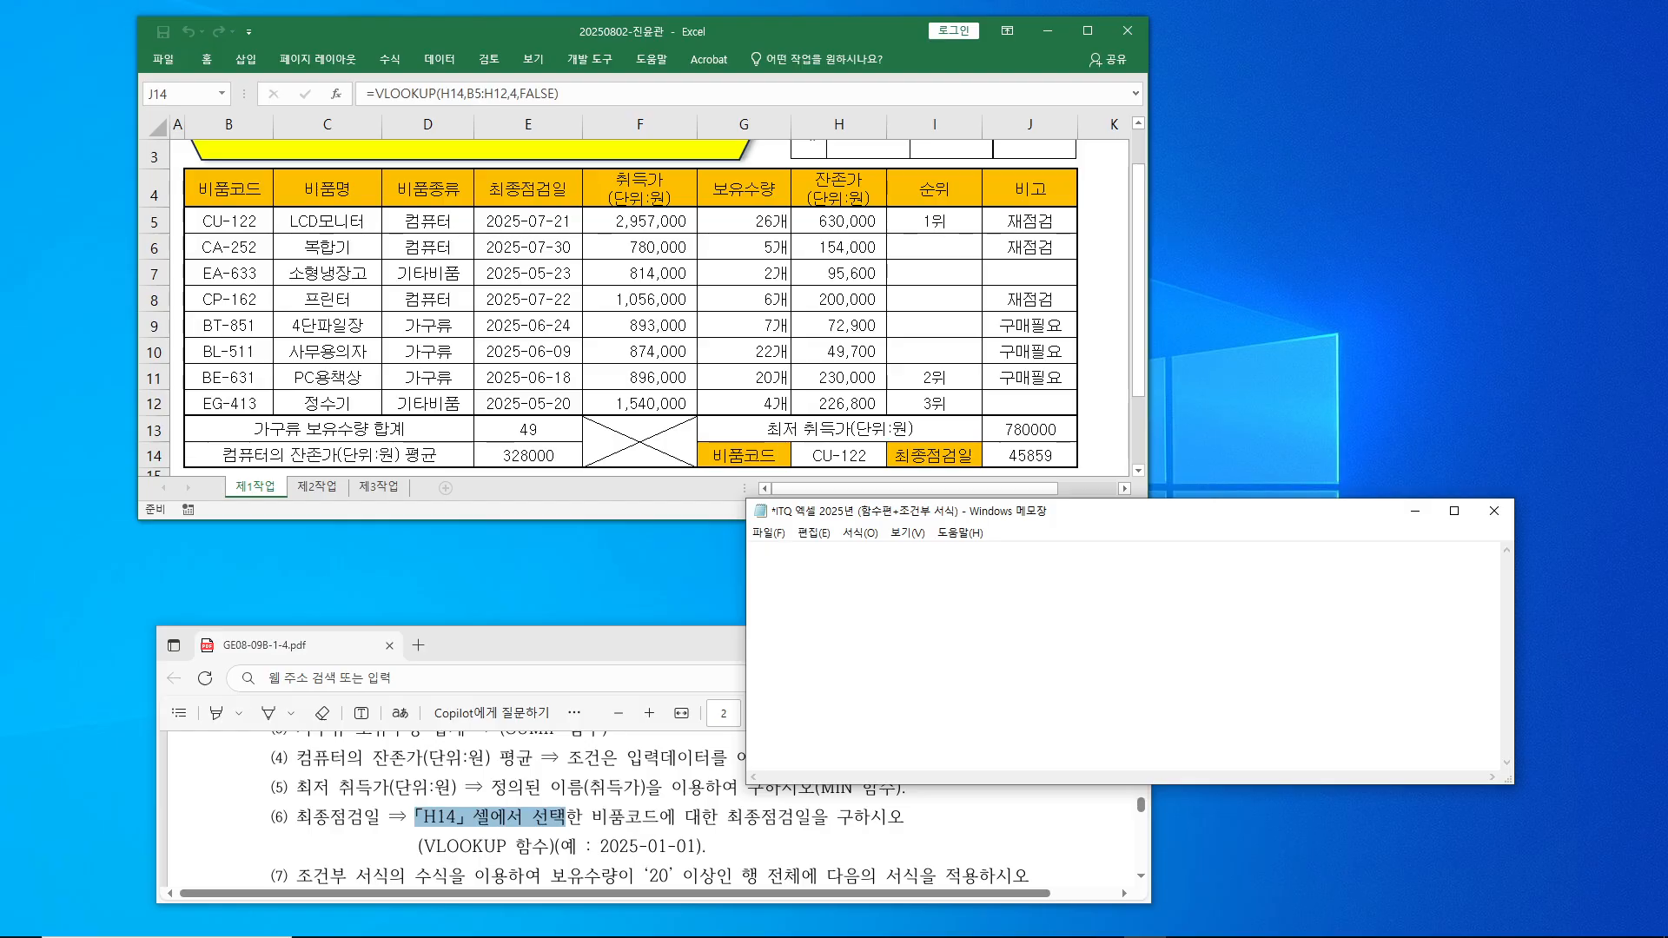
# - Write 45859 in the note and, after a blank line, 1900년 1월 1일 "기준일" 일련번호 1
pyautogui.write('45859')
pyautogui.press('Return')
pyautogui.press('Return')
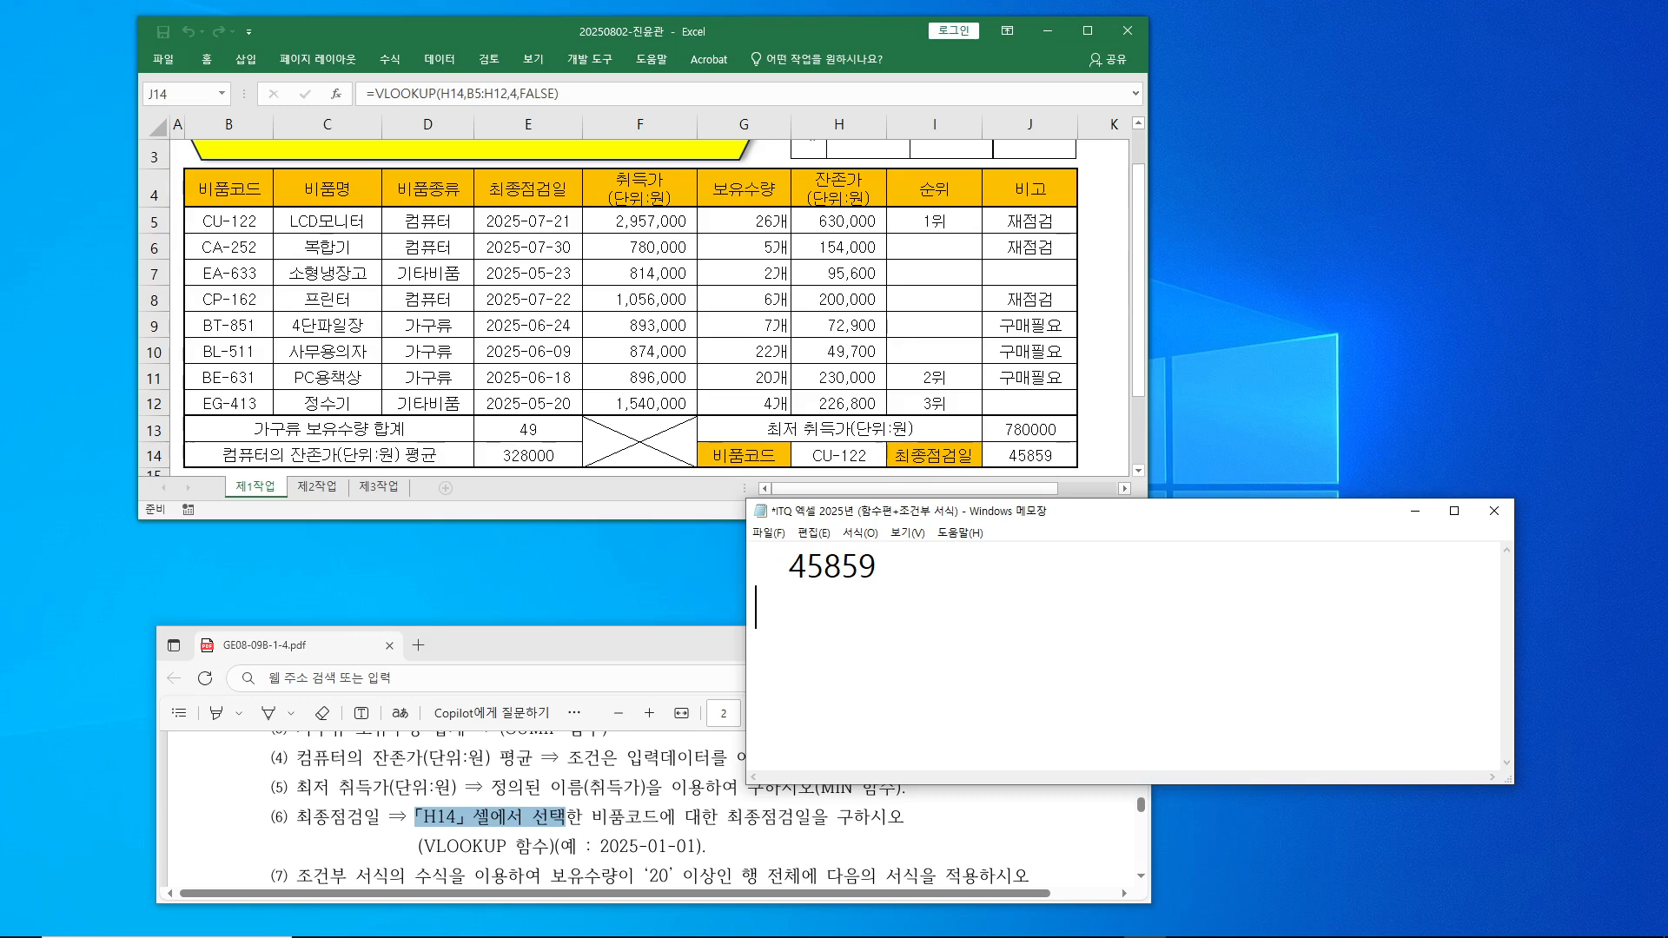
pyautogui.write('1900년 1')
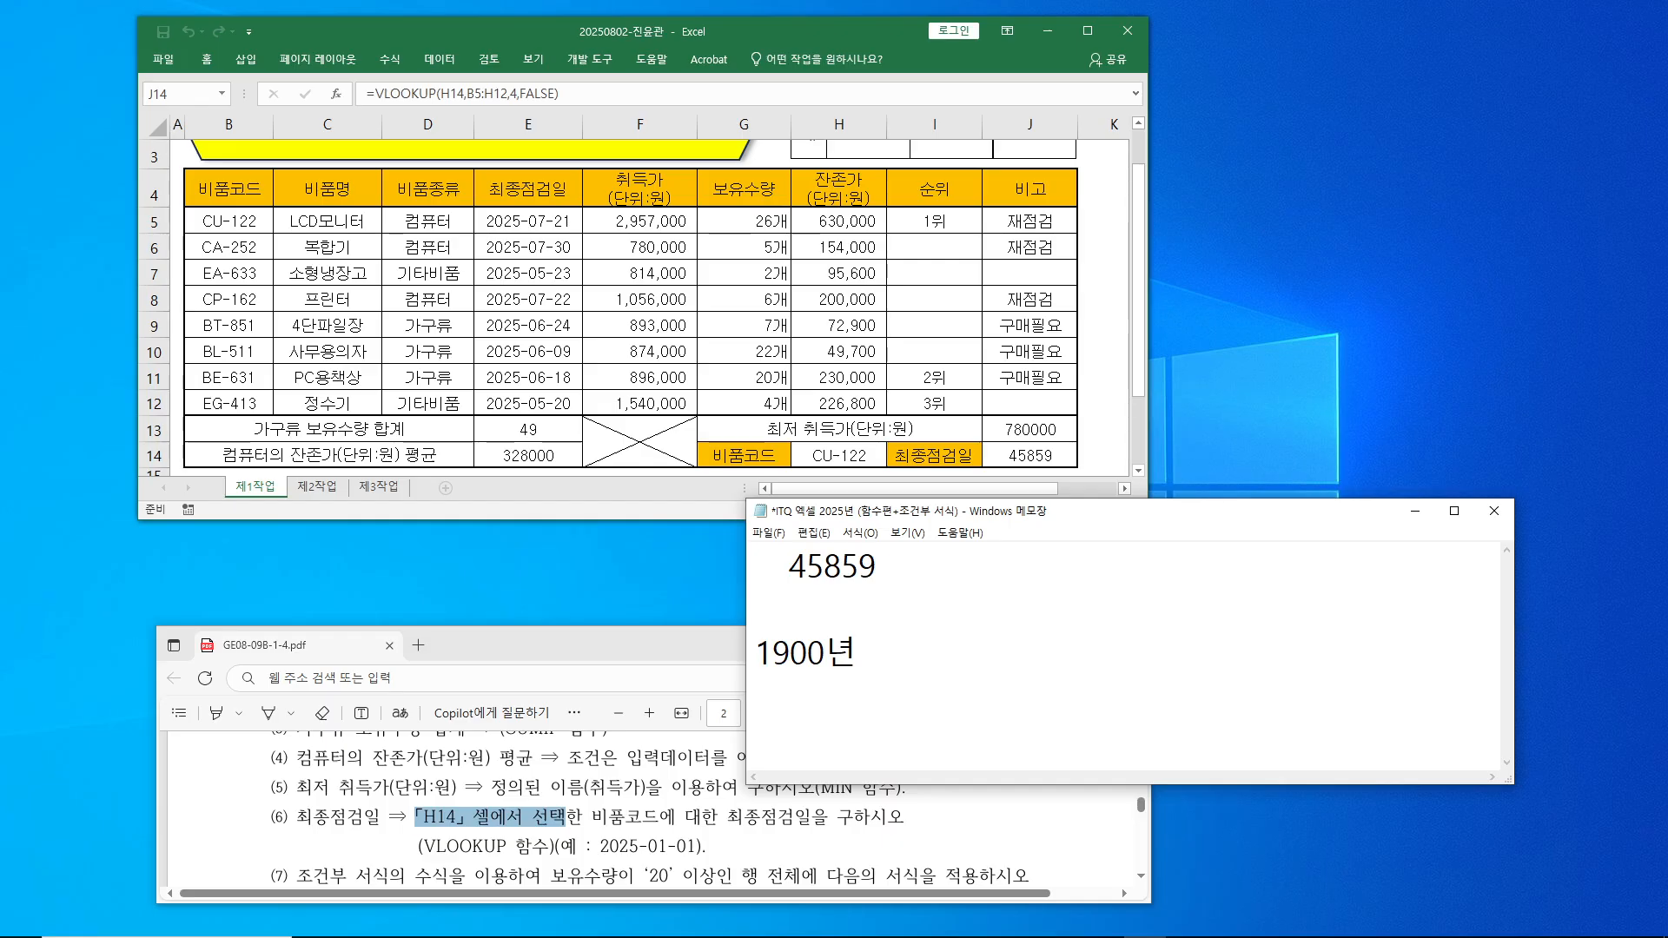
pyautogui.write('월 1')
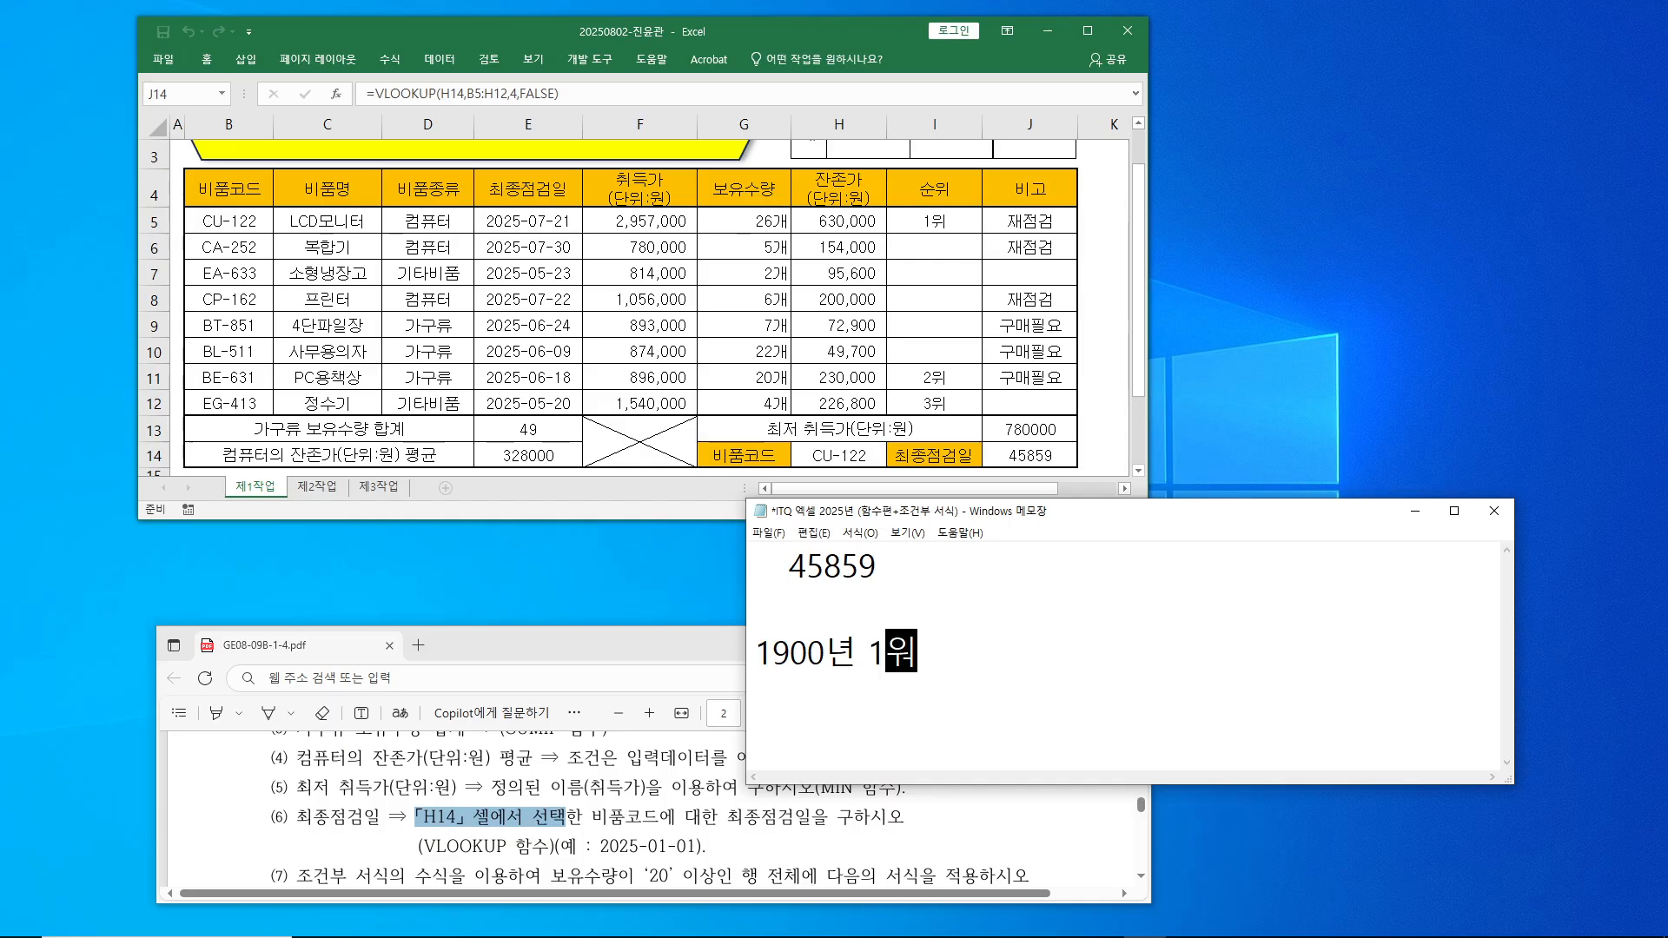
pyautogui.write('일 ')
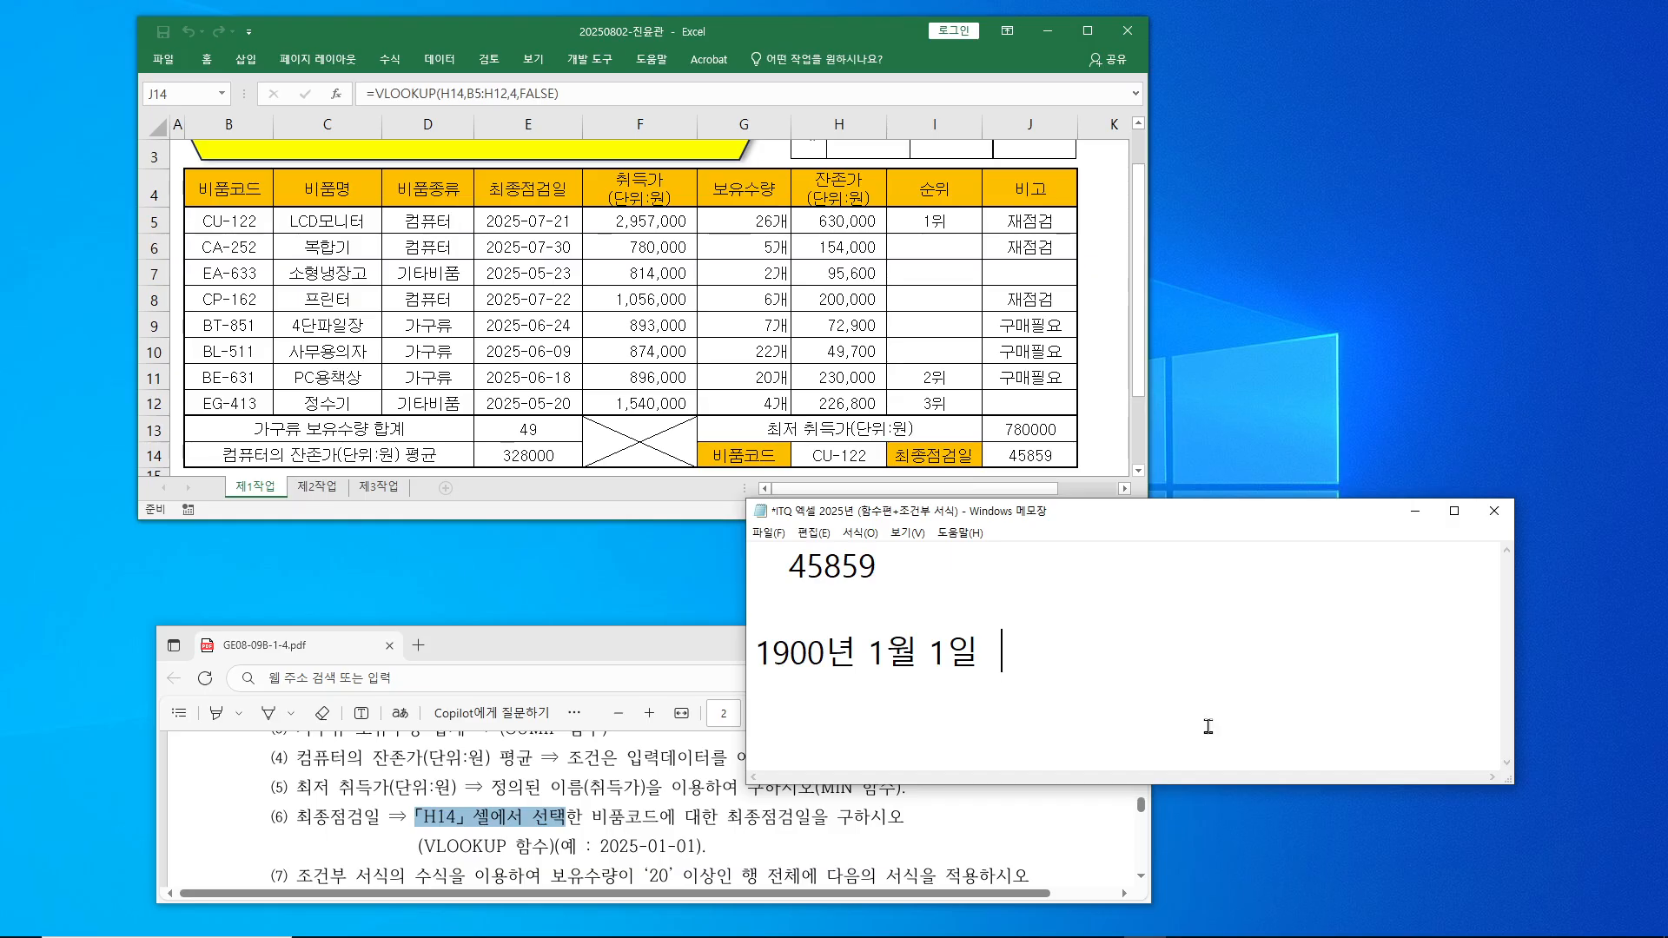
pyautogui.write(' "기준일')
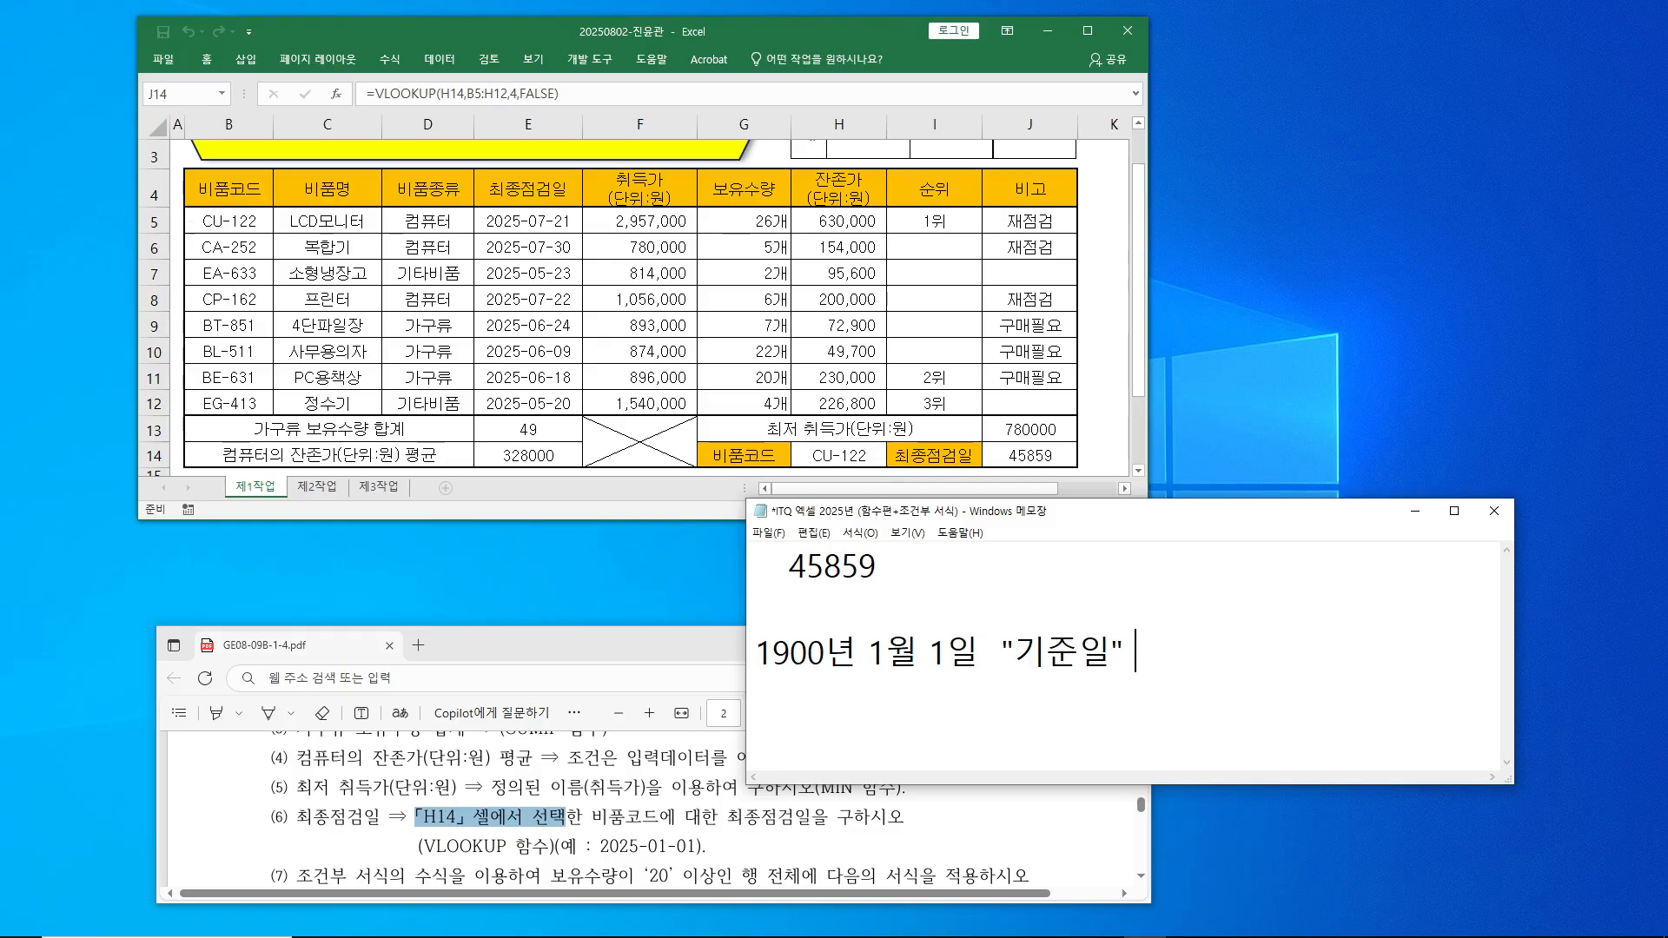
pyautogui.write('일련벊')
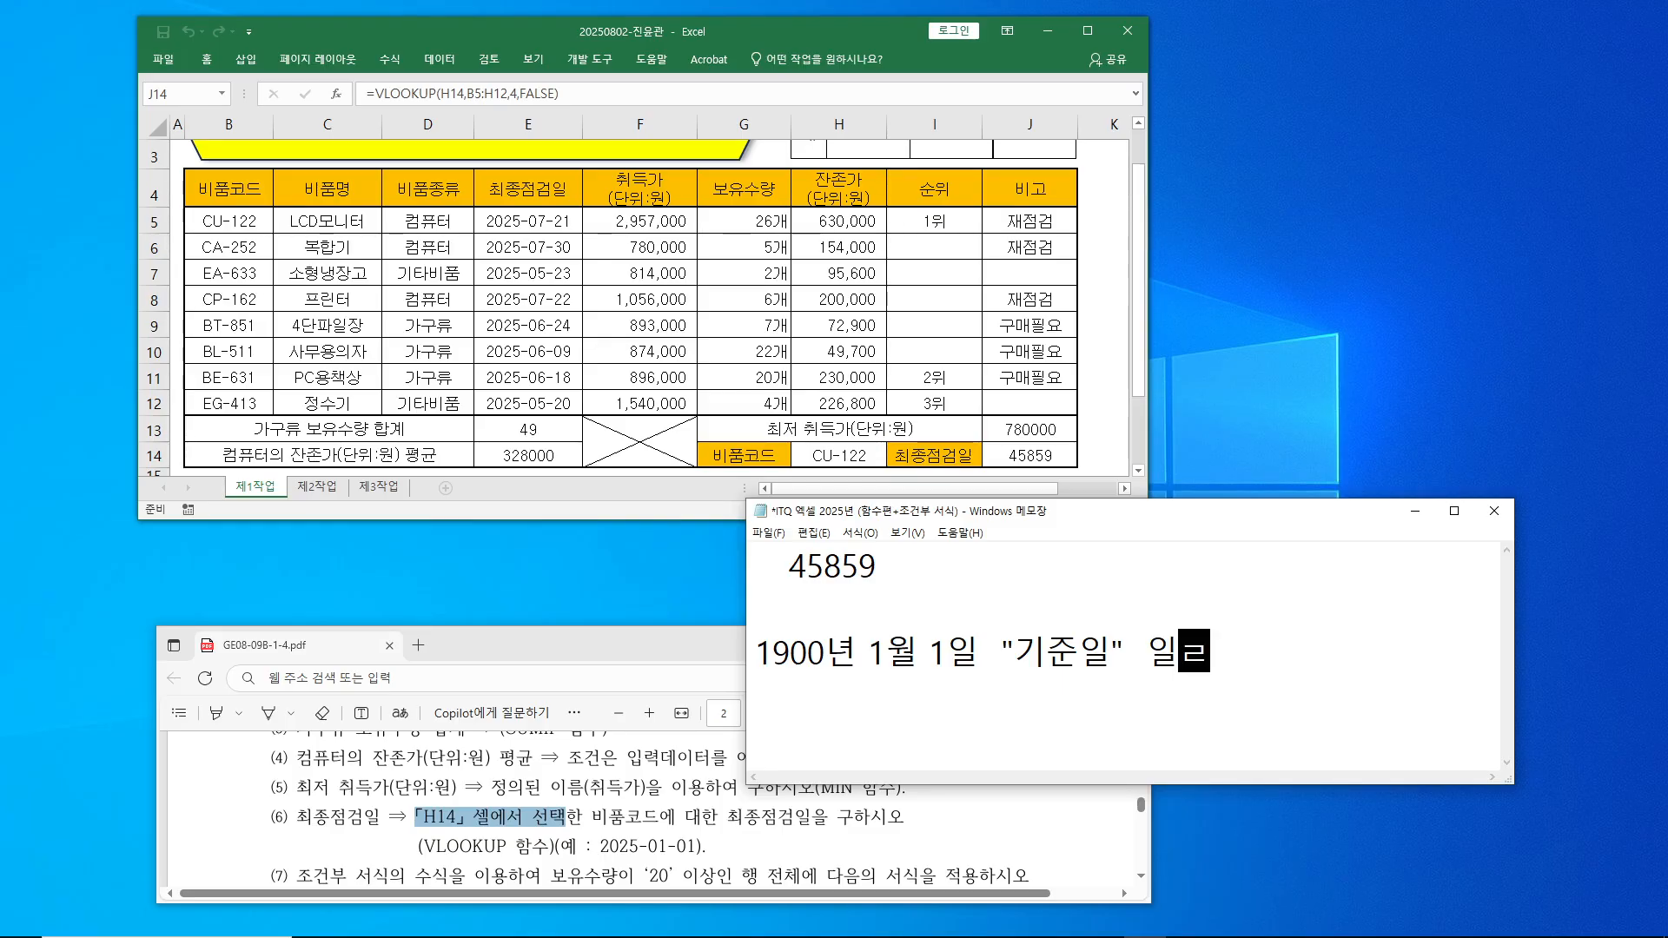
pyautogui.write('호 ')
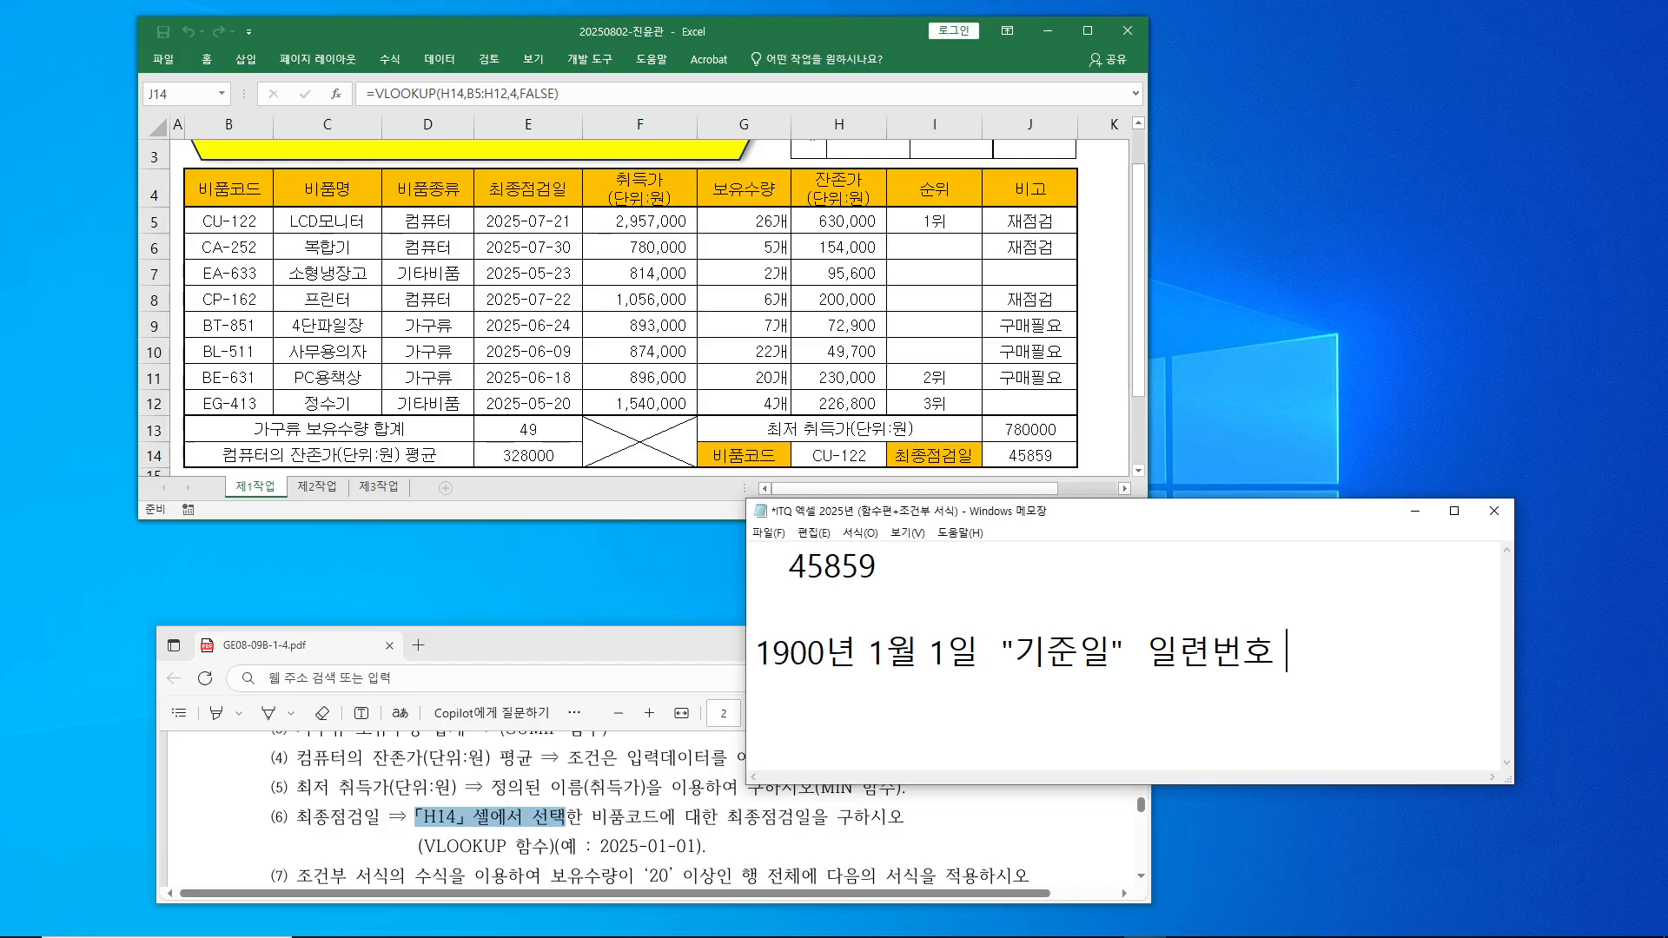
pyautogui.write('1')
# - Add the line 1900년 1월 2일 일련번호 2 below the 기준일 line in the note
pyautogui.press('Return')
pyautogui.write('1900년 1월 2일')
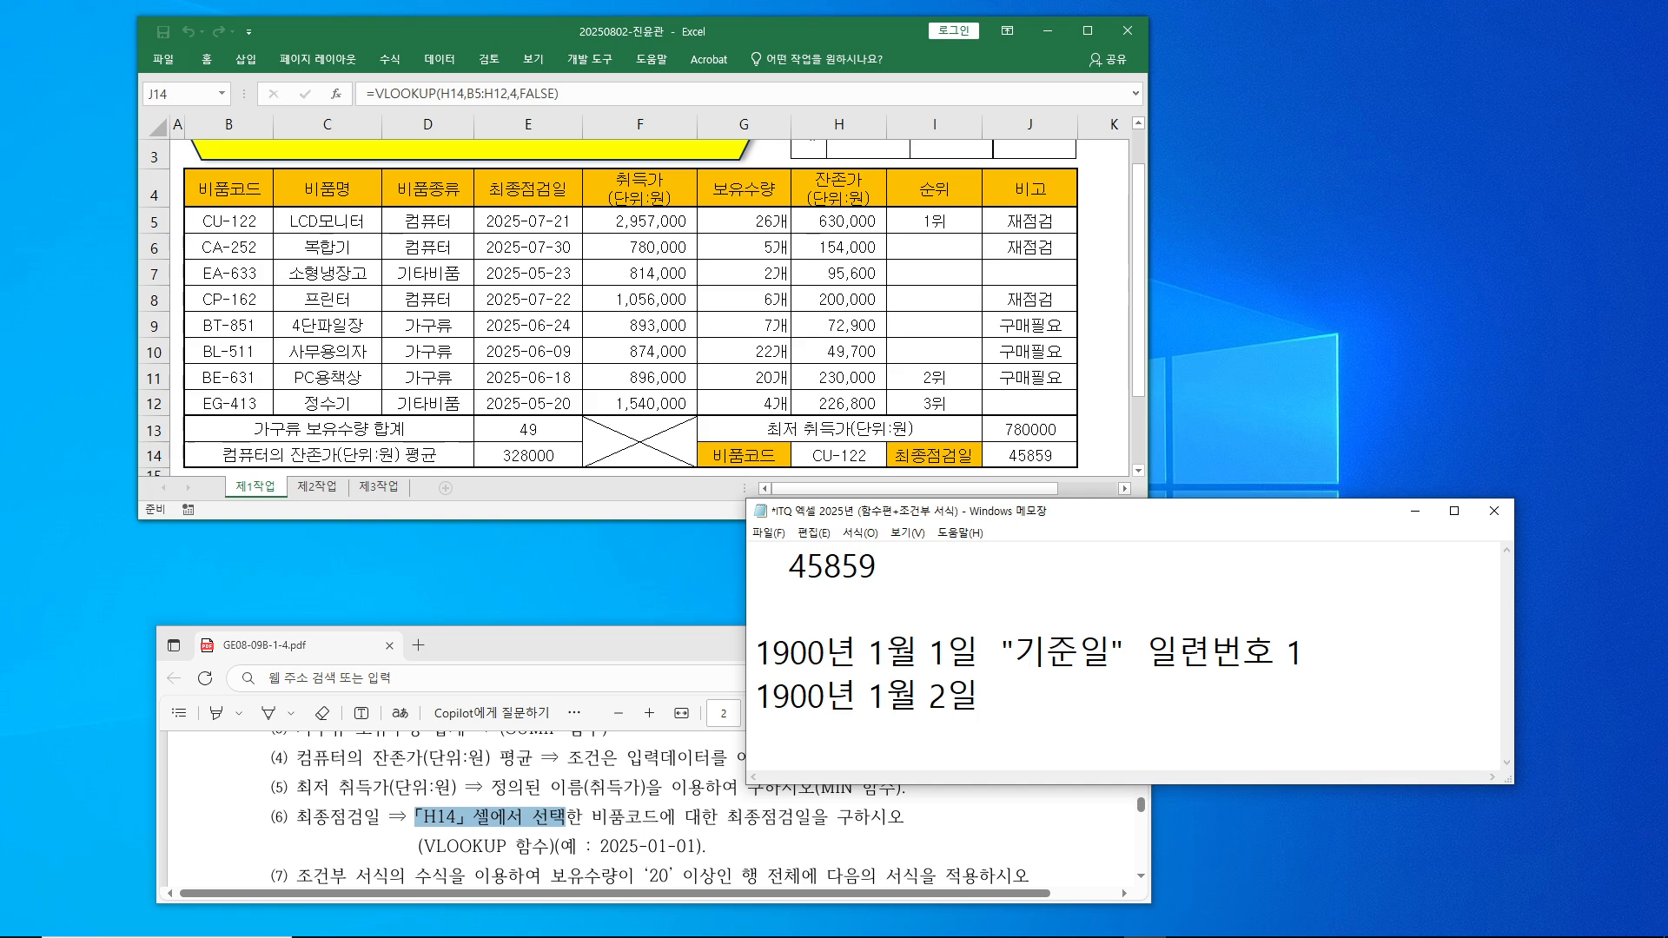
pyautogui.write(' 일련')
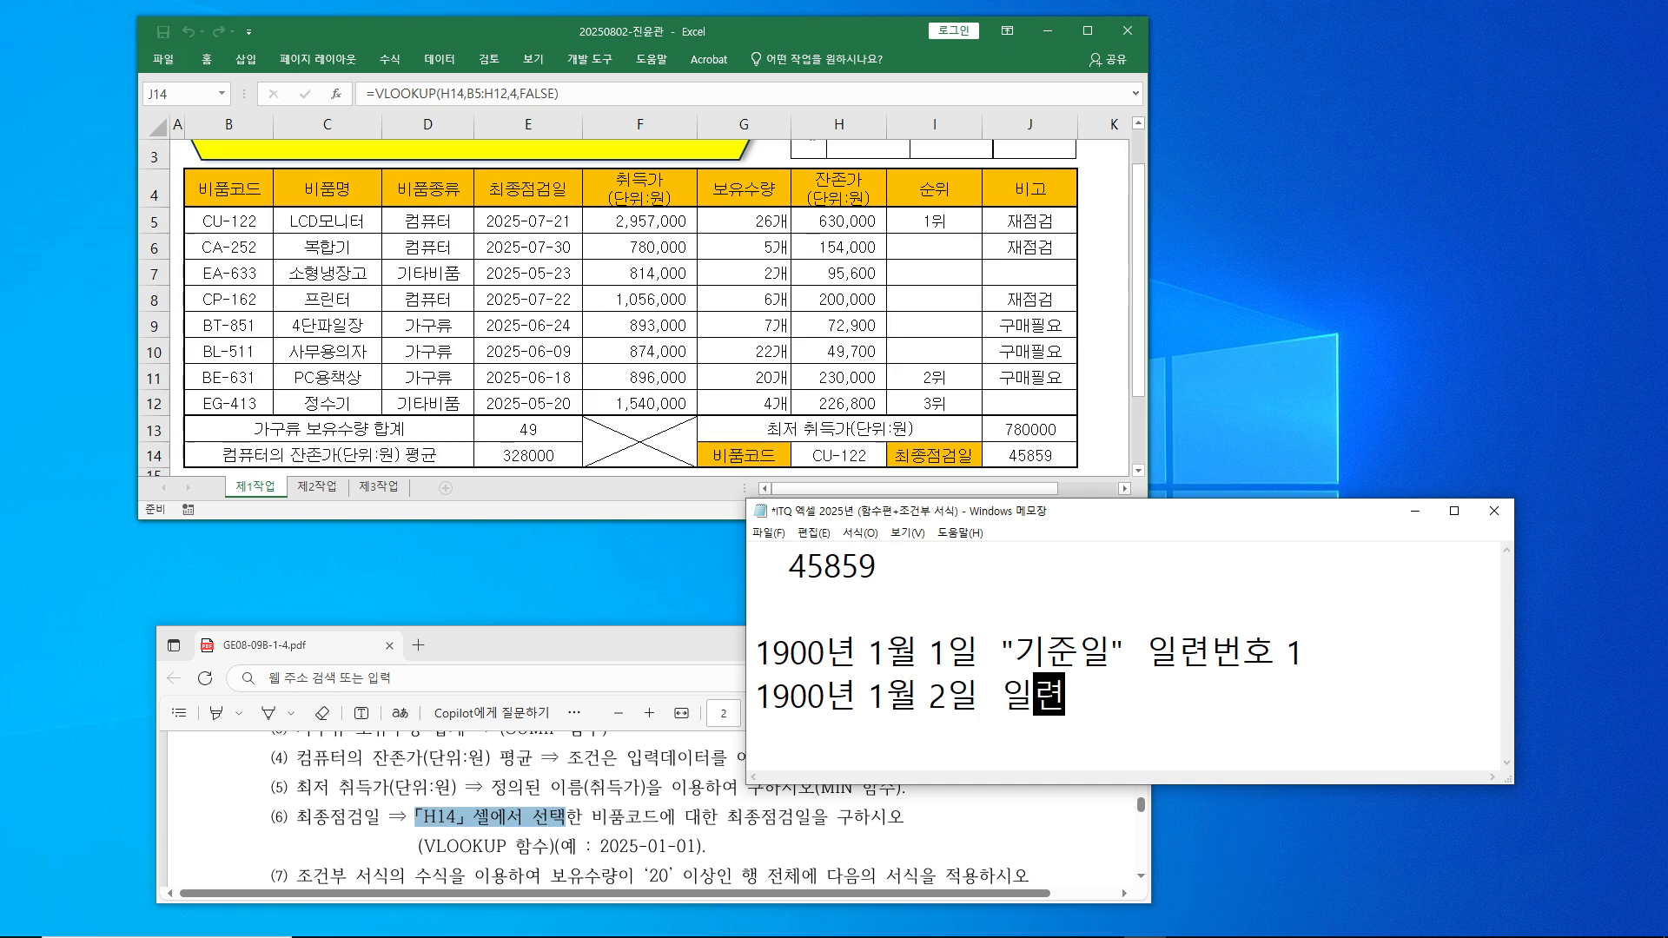
pyautogui.write('벙호 2')
# - Add the line 1900년 1월 3일 일련번호 3 to the note
pyautogui.press('Return')
pyautogui.write('190')
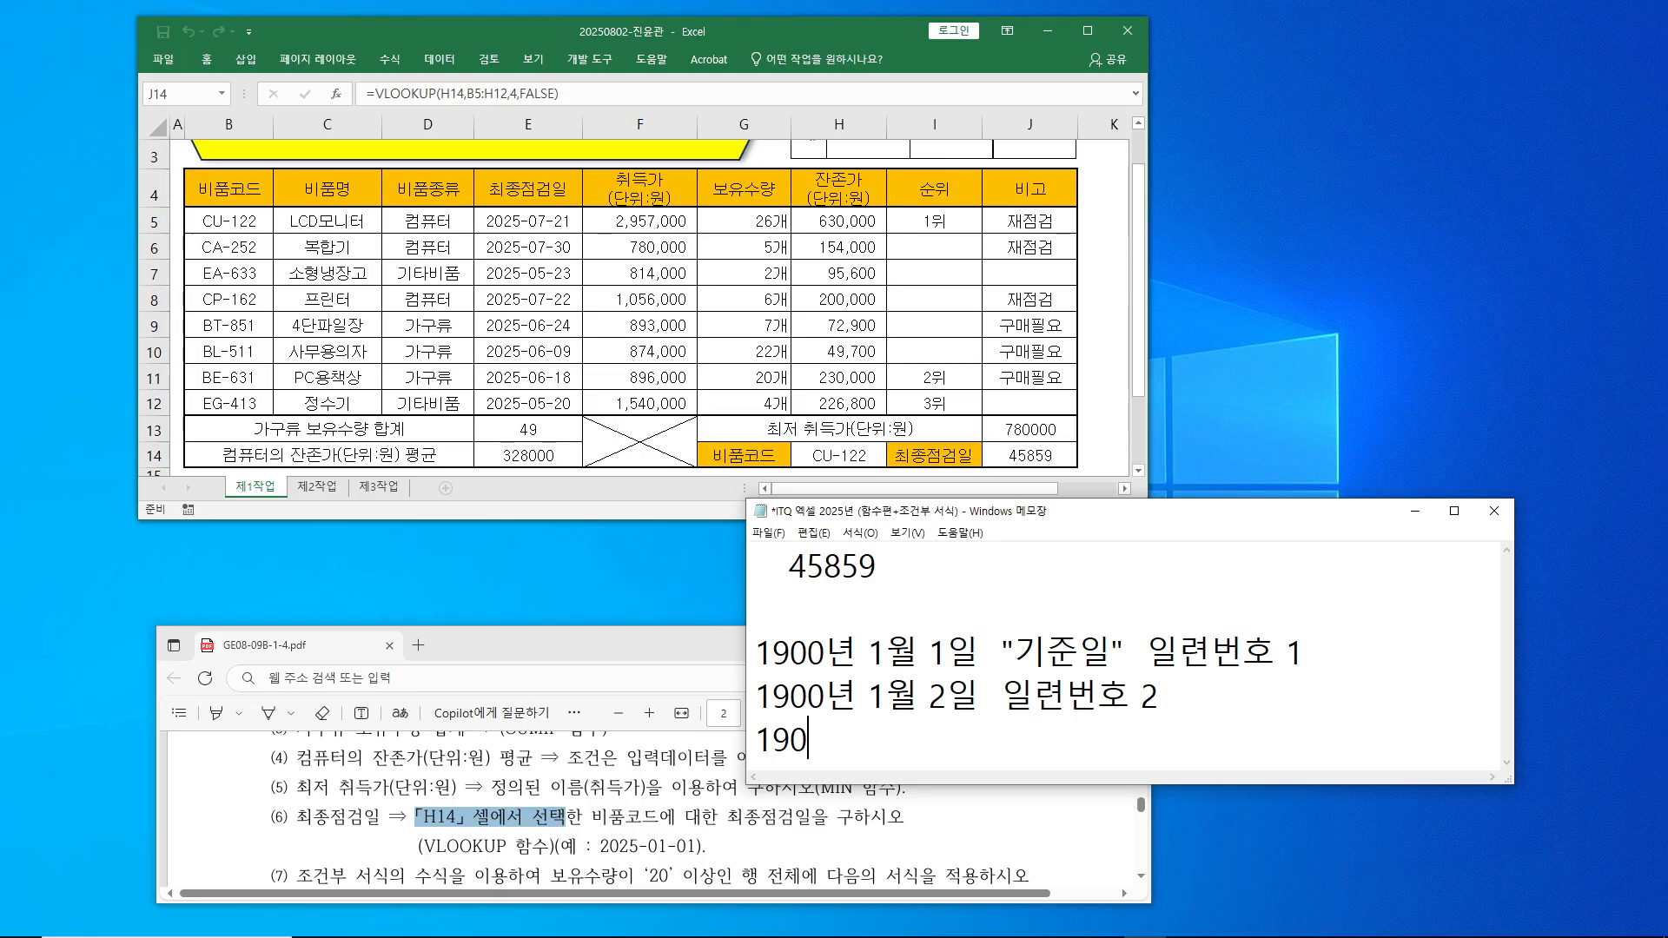
pyautogui.write('0년 1')
pyautogui.write('월 ')
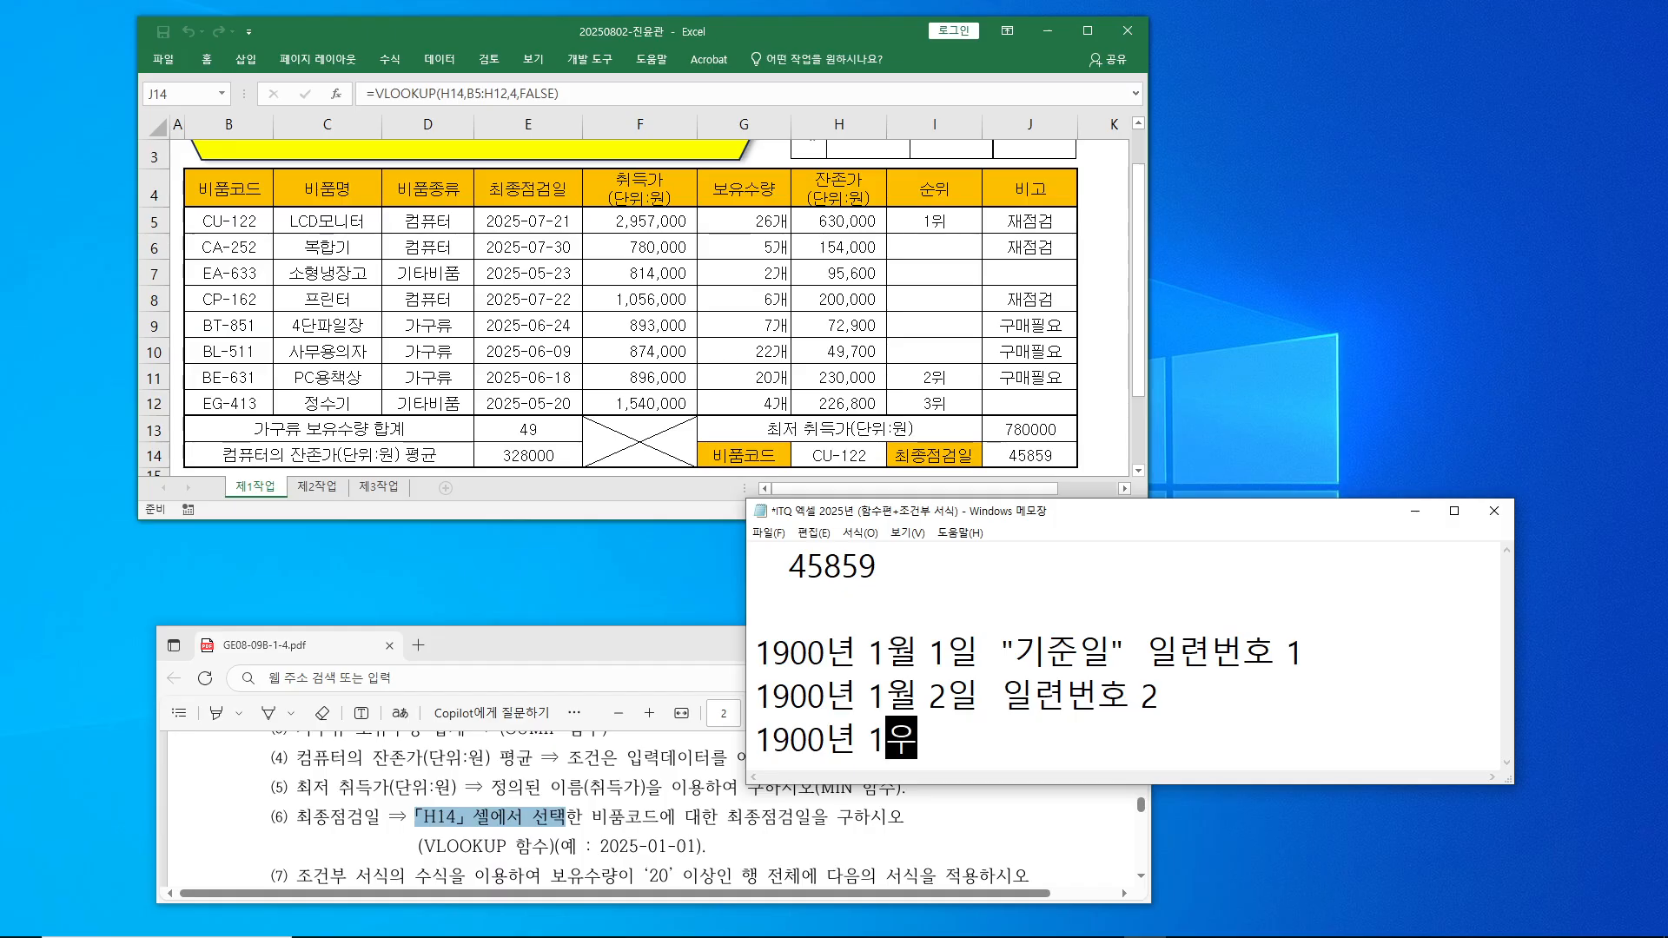
pyautogui.write('3일 일')
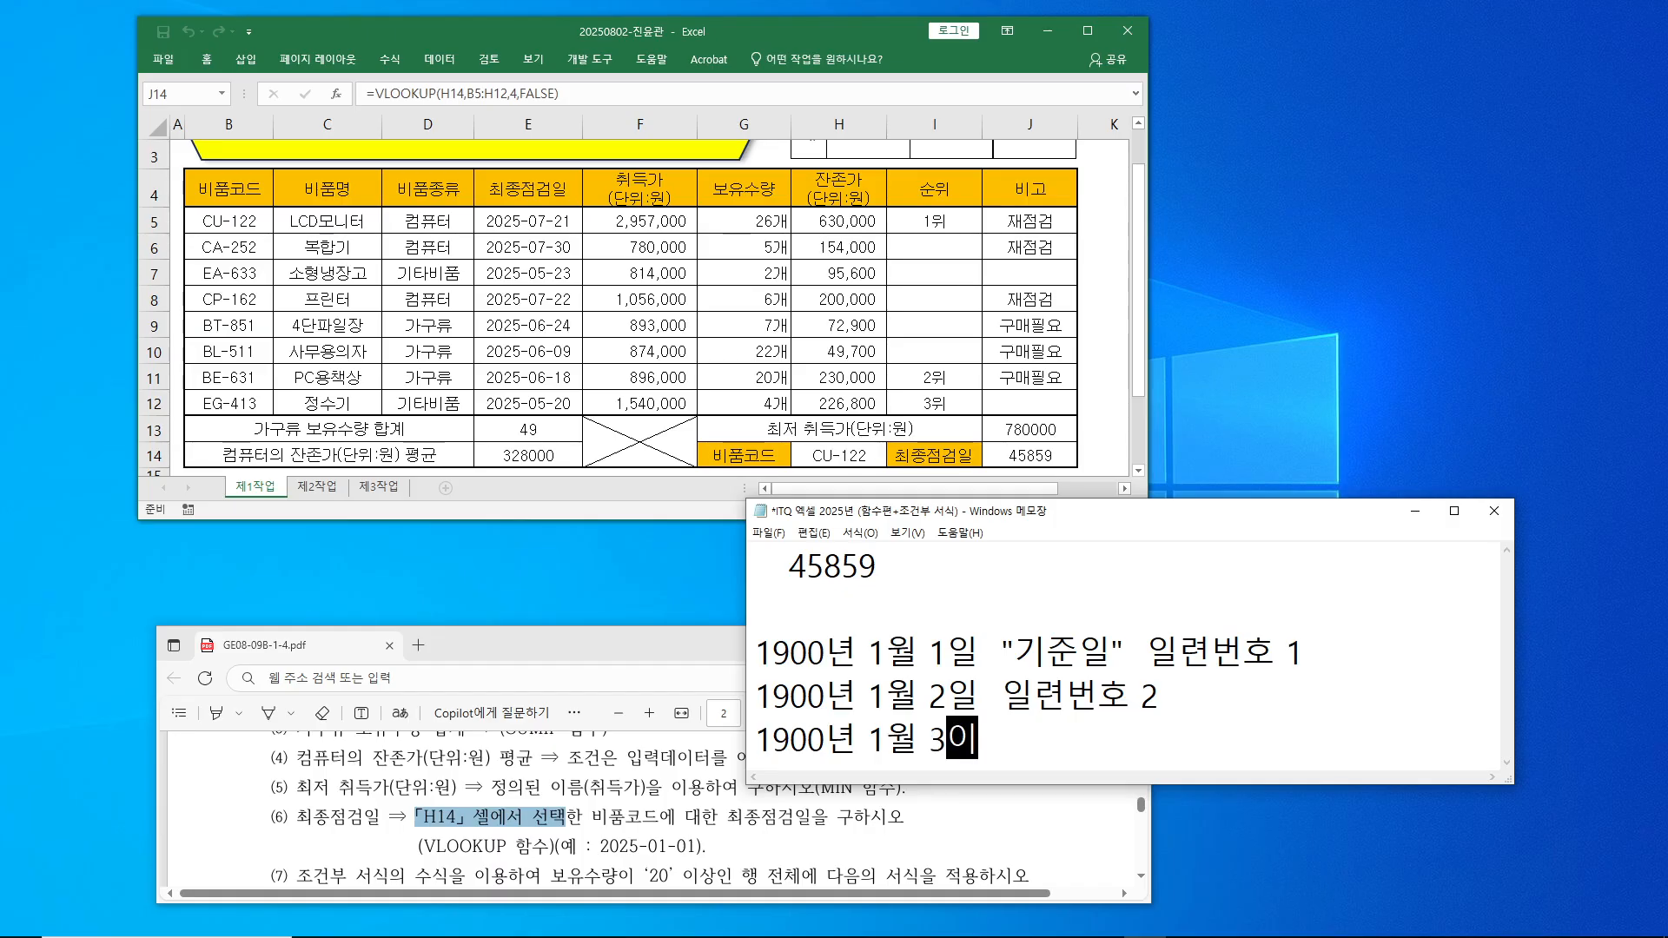
pyautogui.press('BackSpace')
pyautogui.press('BackSpace')
pyautogui.press('BackSpace')
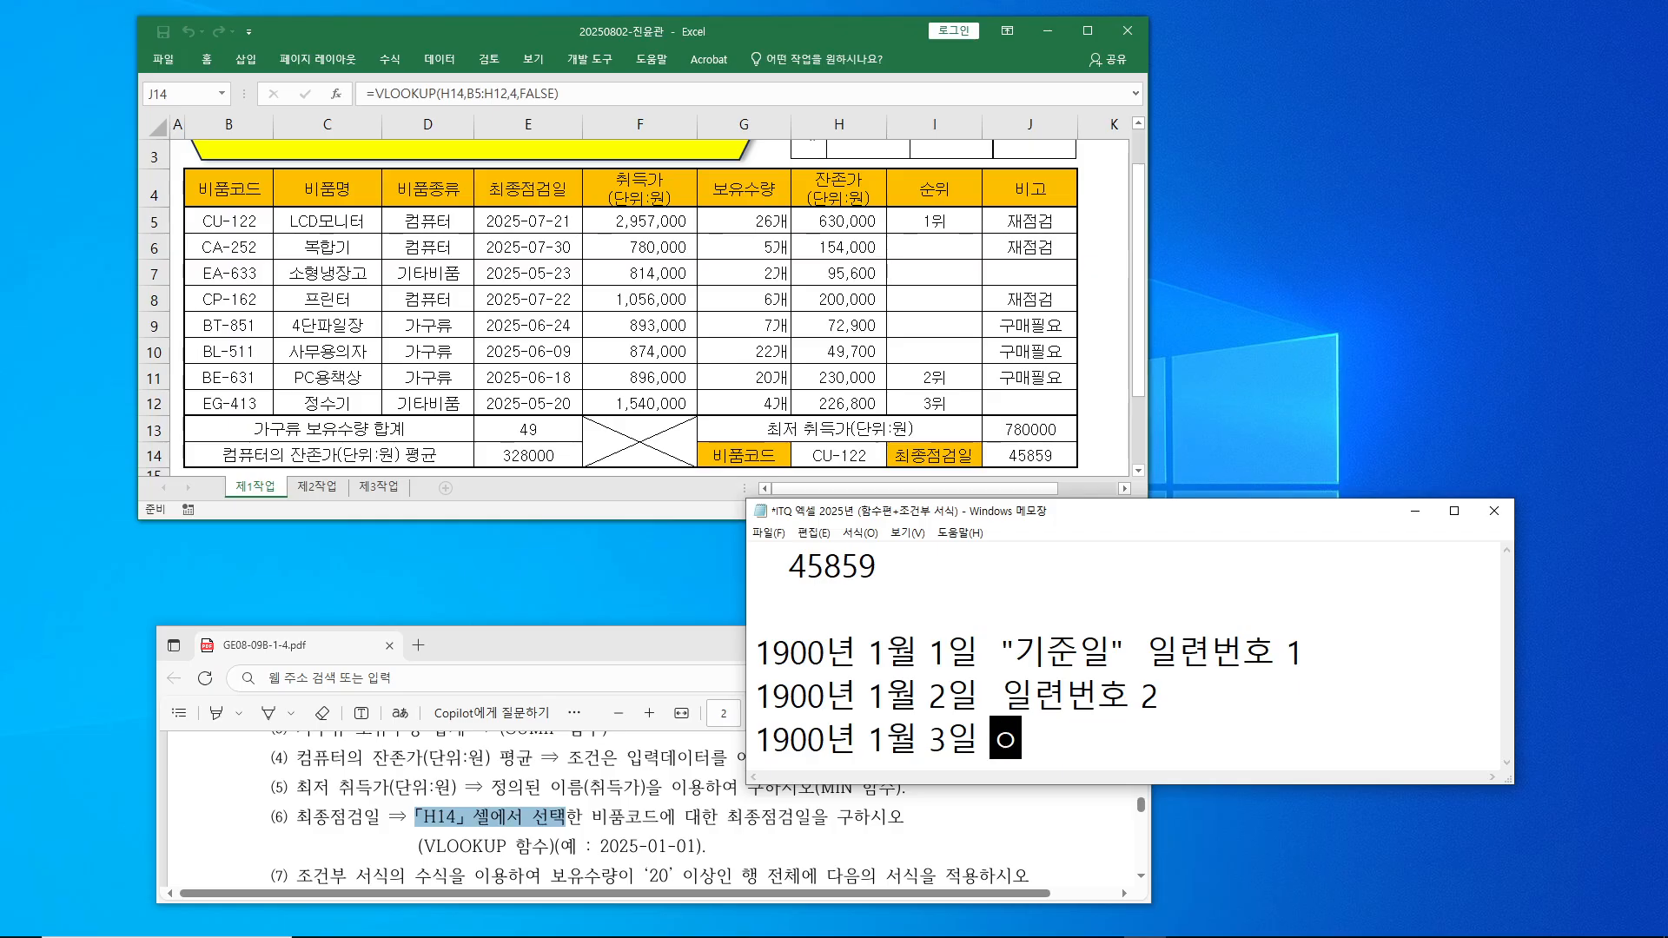
pyautogui.write('일련')
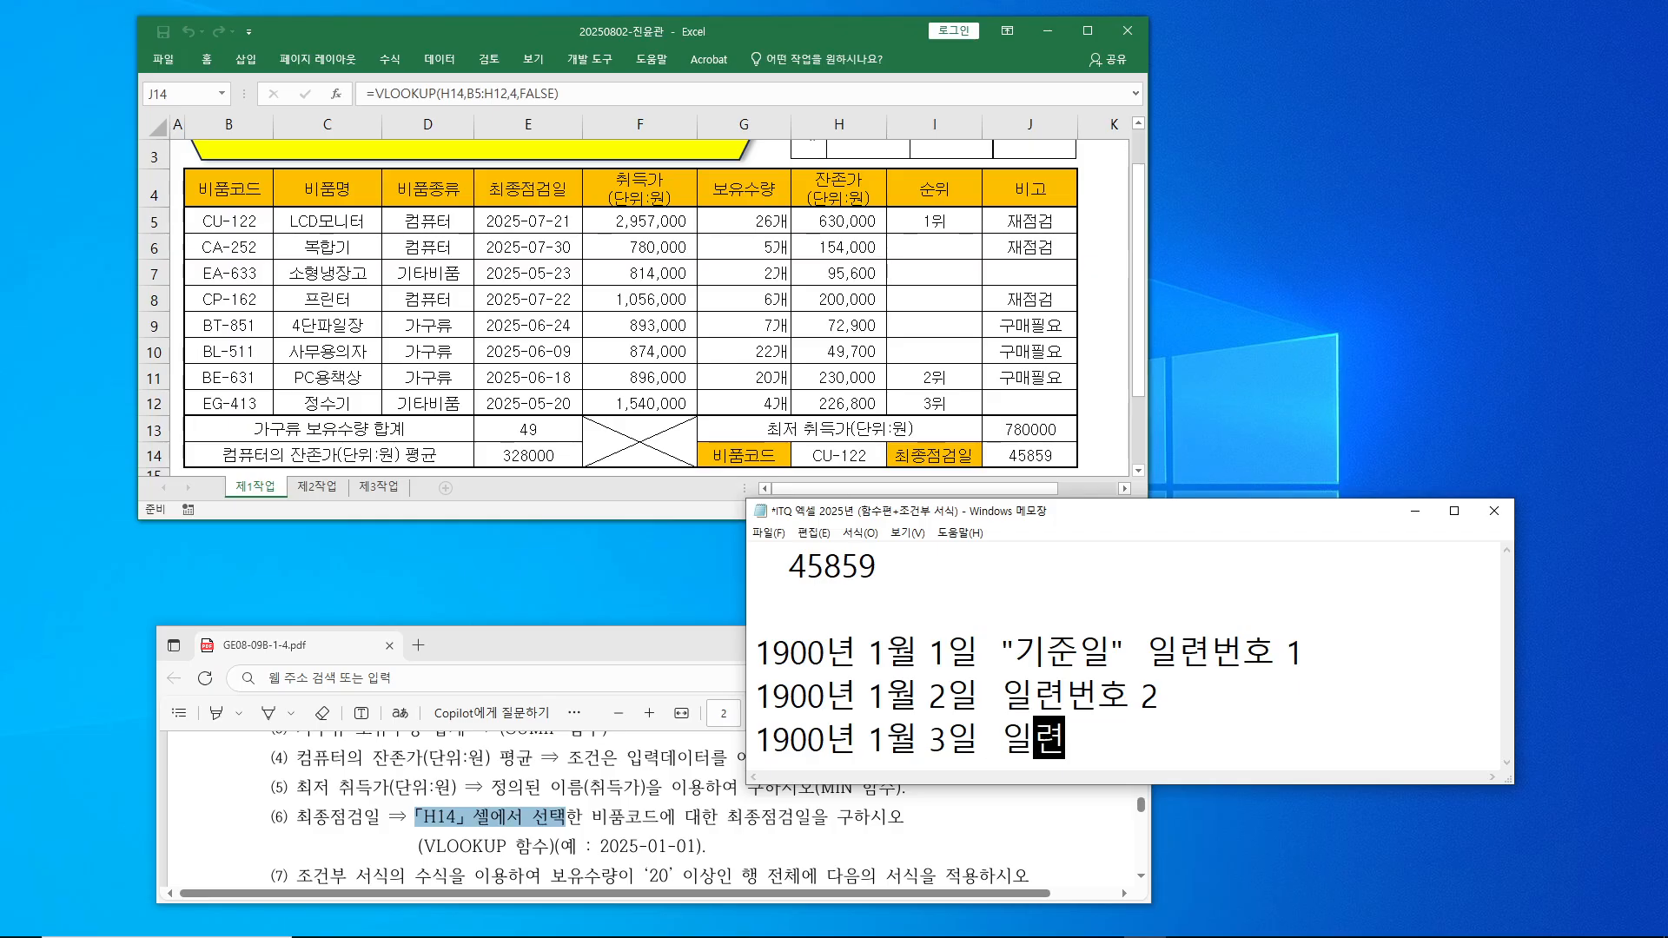
pyautogui.write('번호 3')
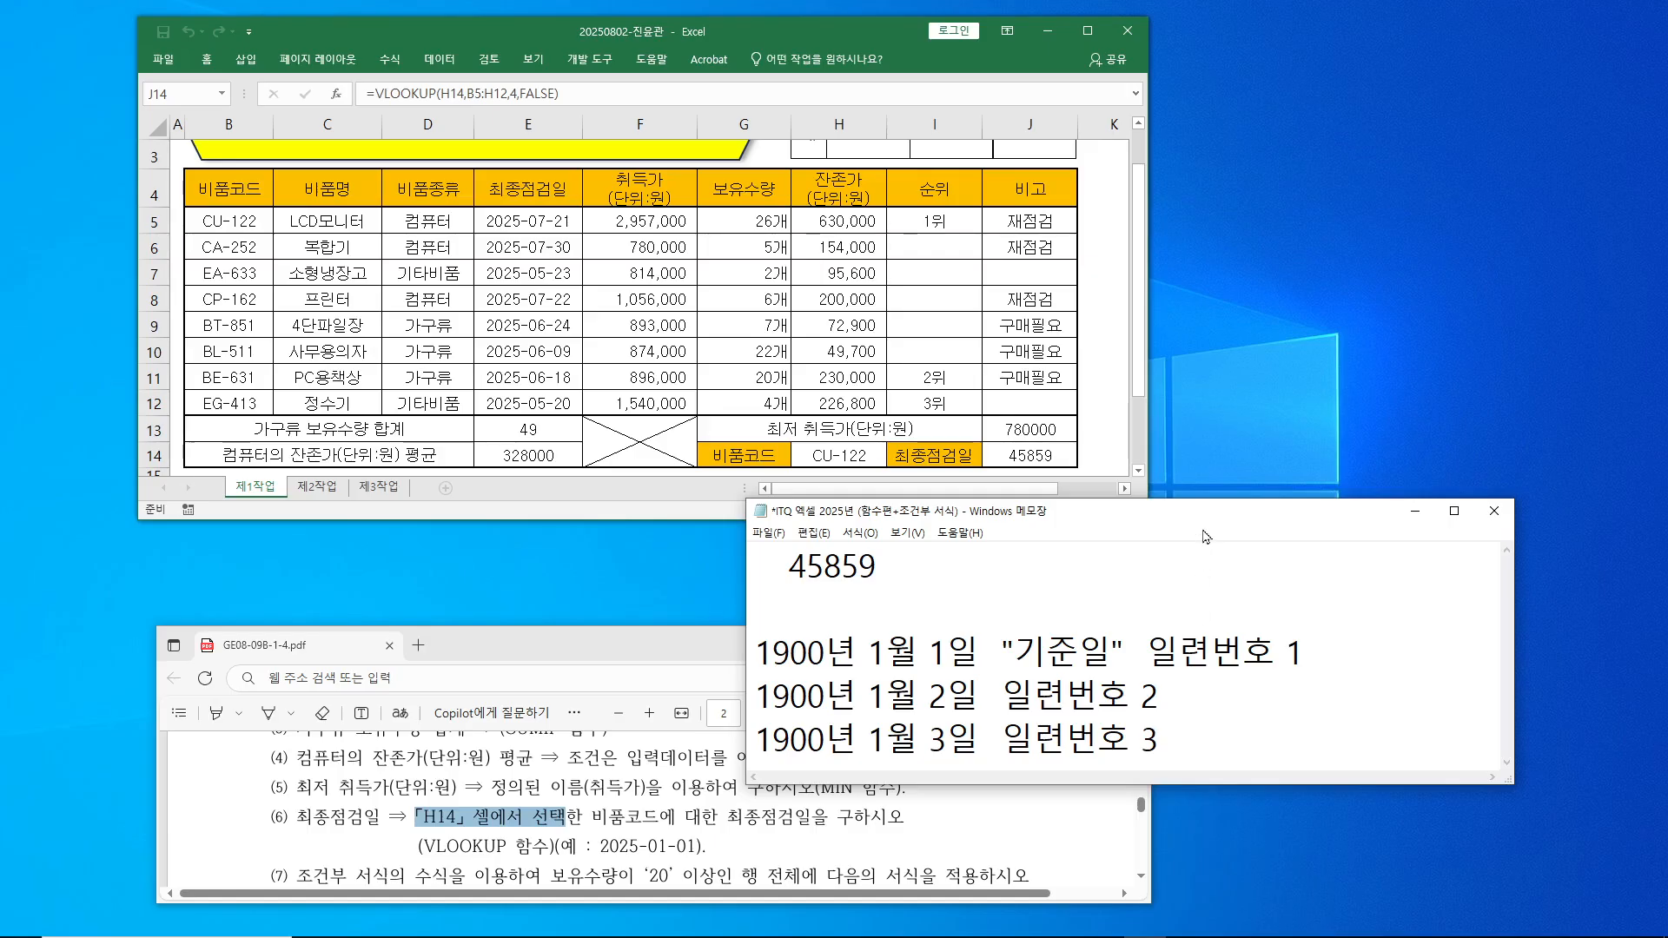
# - Move the note window up and make it taller, and add a line of dots and the line 45859번째 되는날?
pyautogui.moveTo(1208, 526); pyautogui.dragTo(1183, 293)
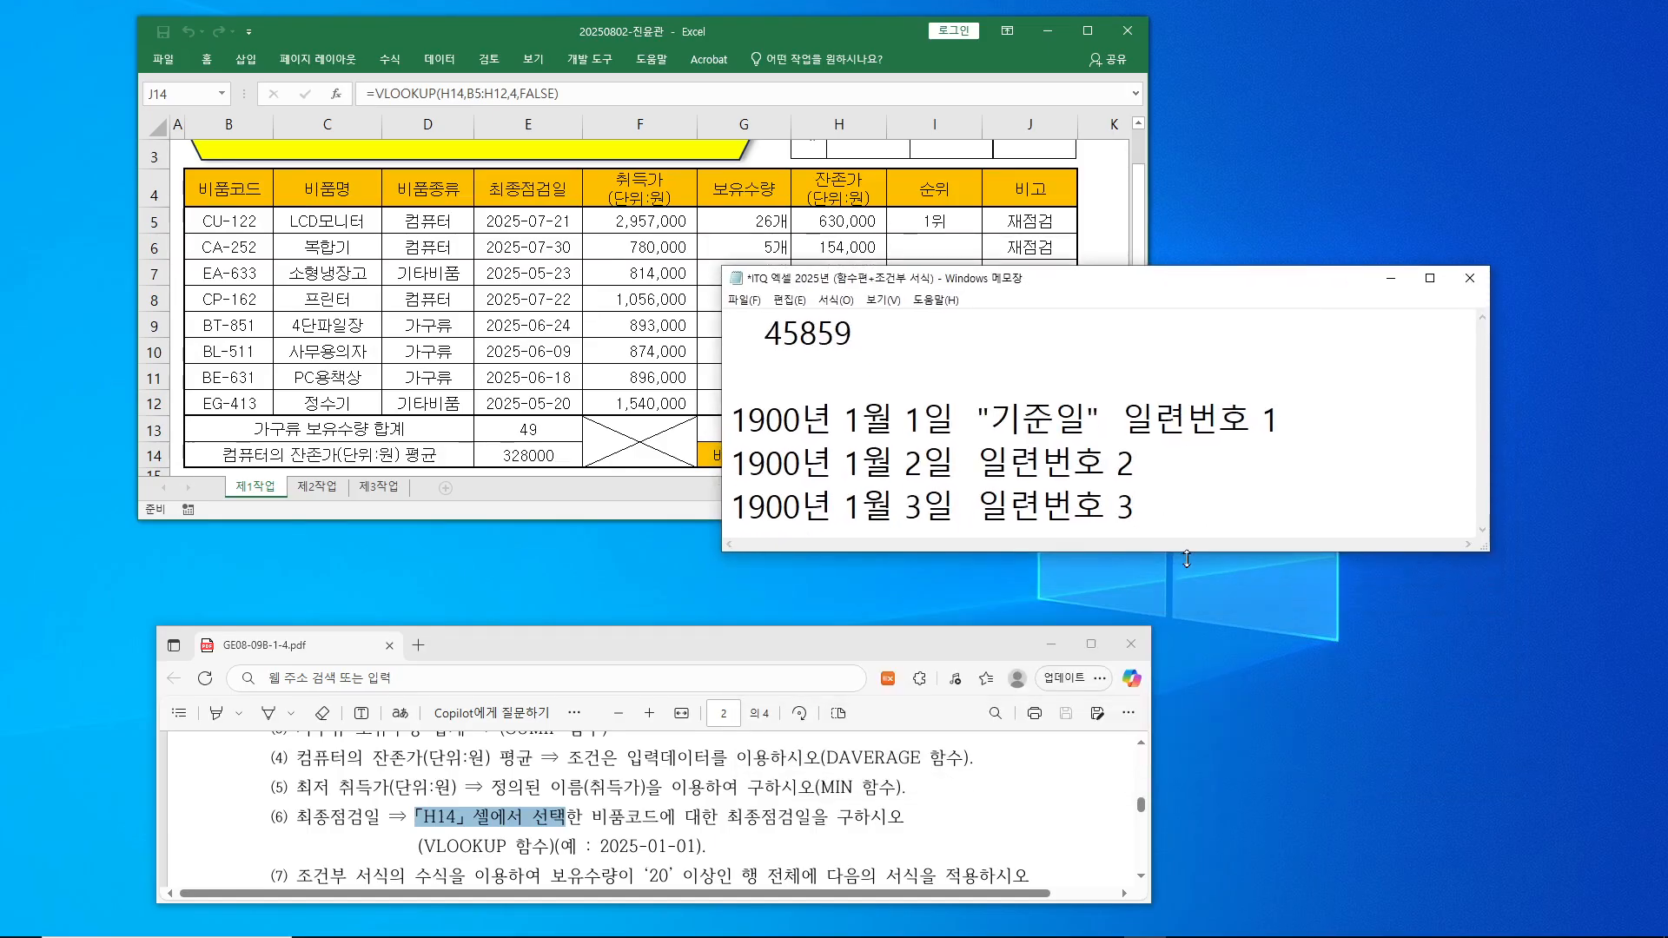
pyautogui.moveTo(1186, 557); pyautogui.dragTo(1188, 743)
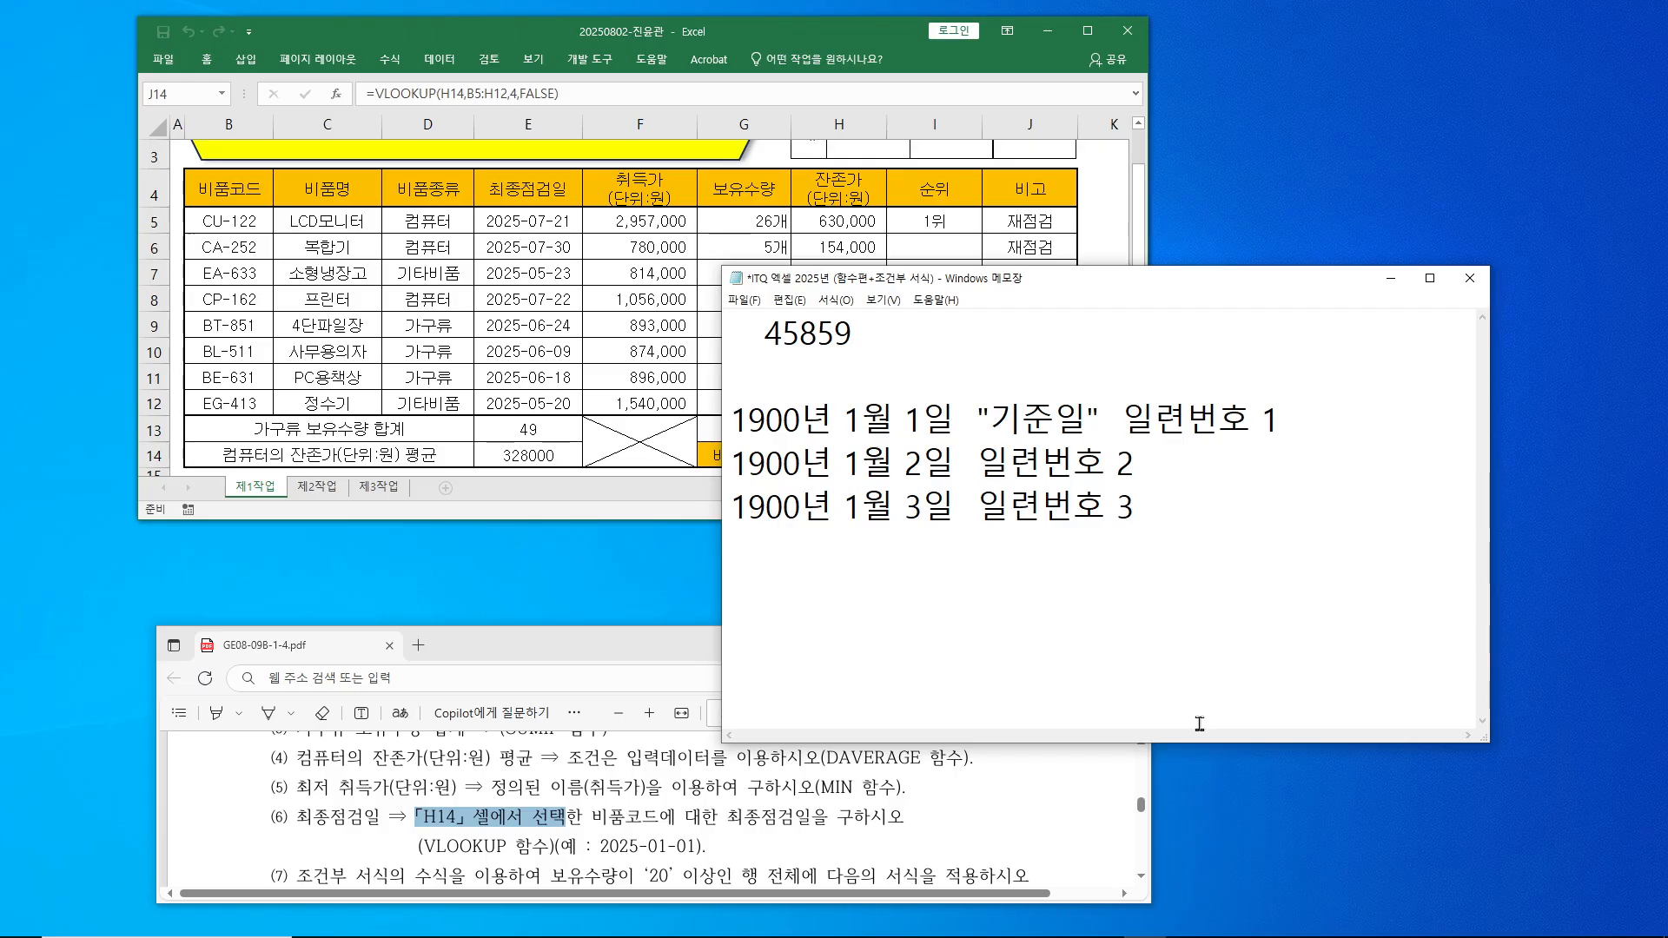
pyautogui.write('...   ....')
pyautogui.press('Return')
pyautogui.write('45859')
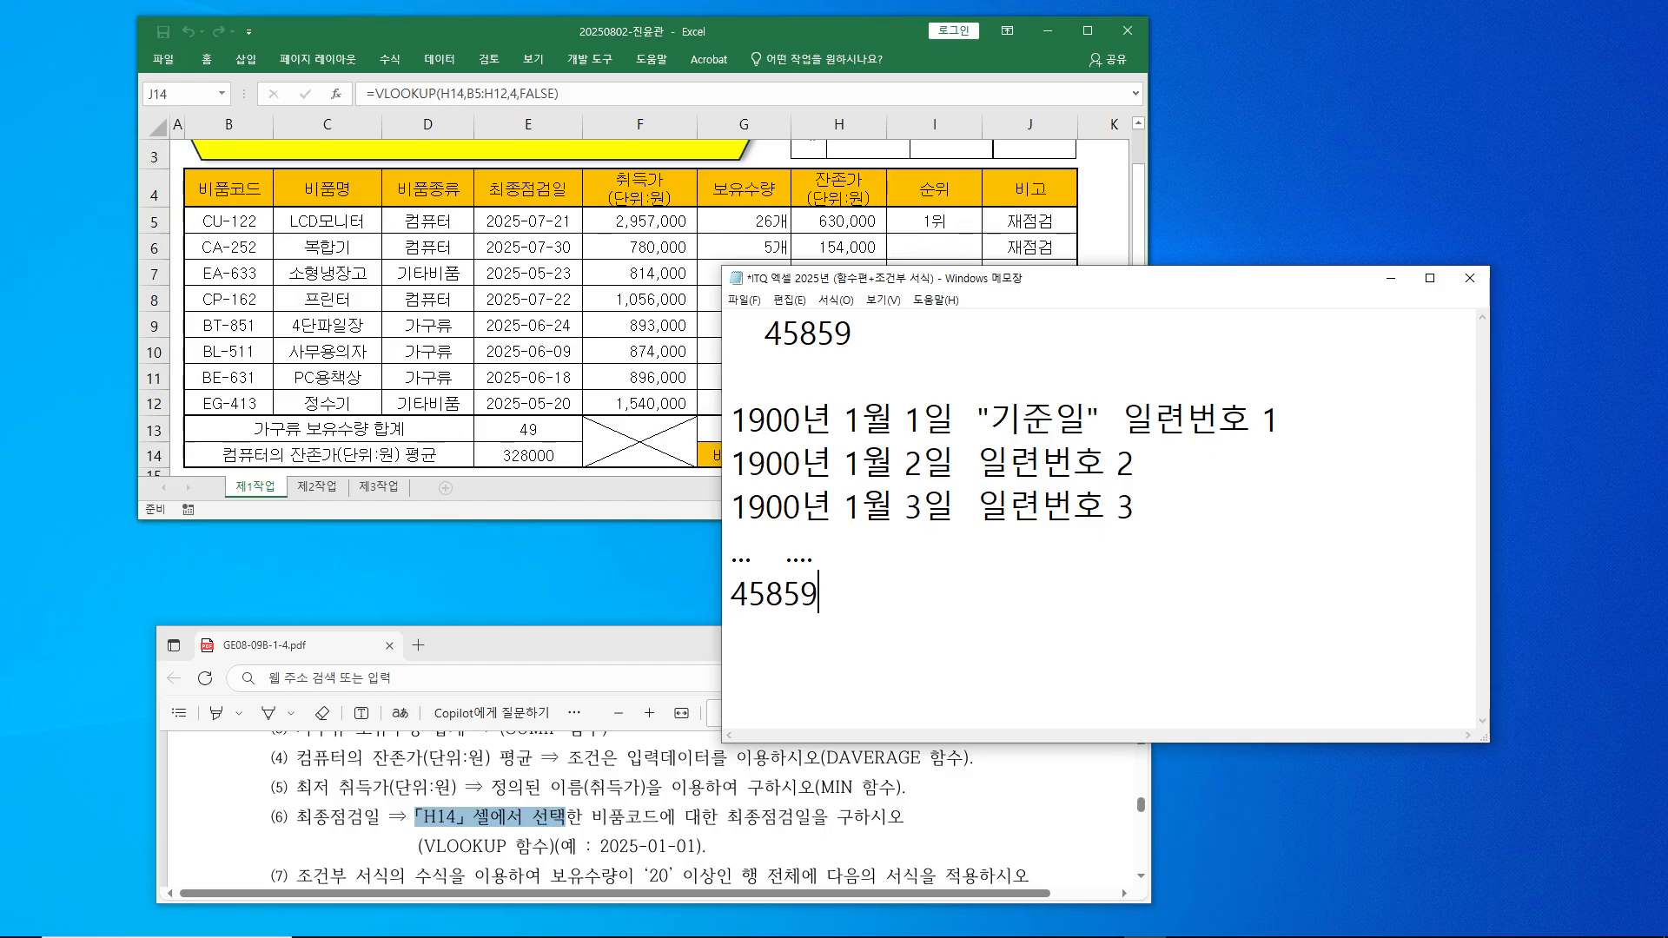
pyautogui.write('번ㅉㅐ 되는')
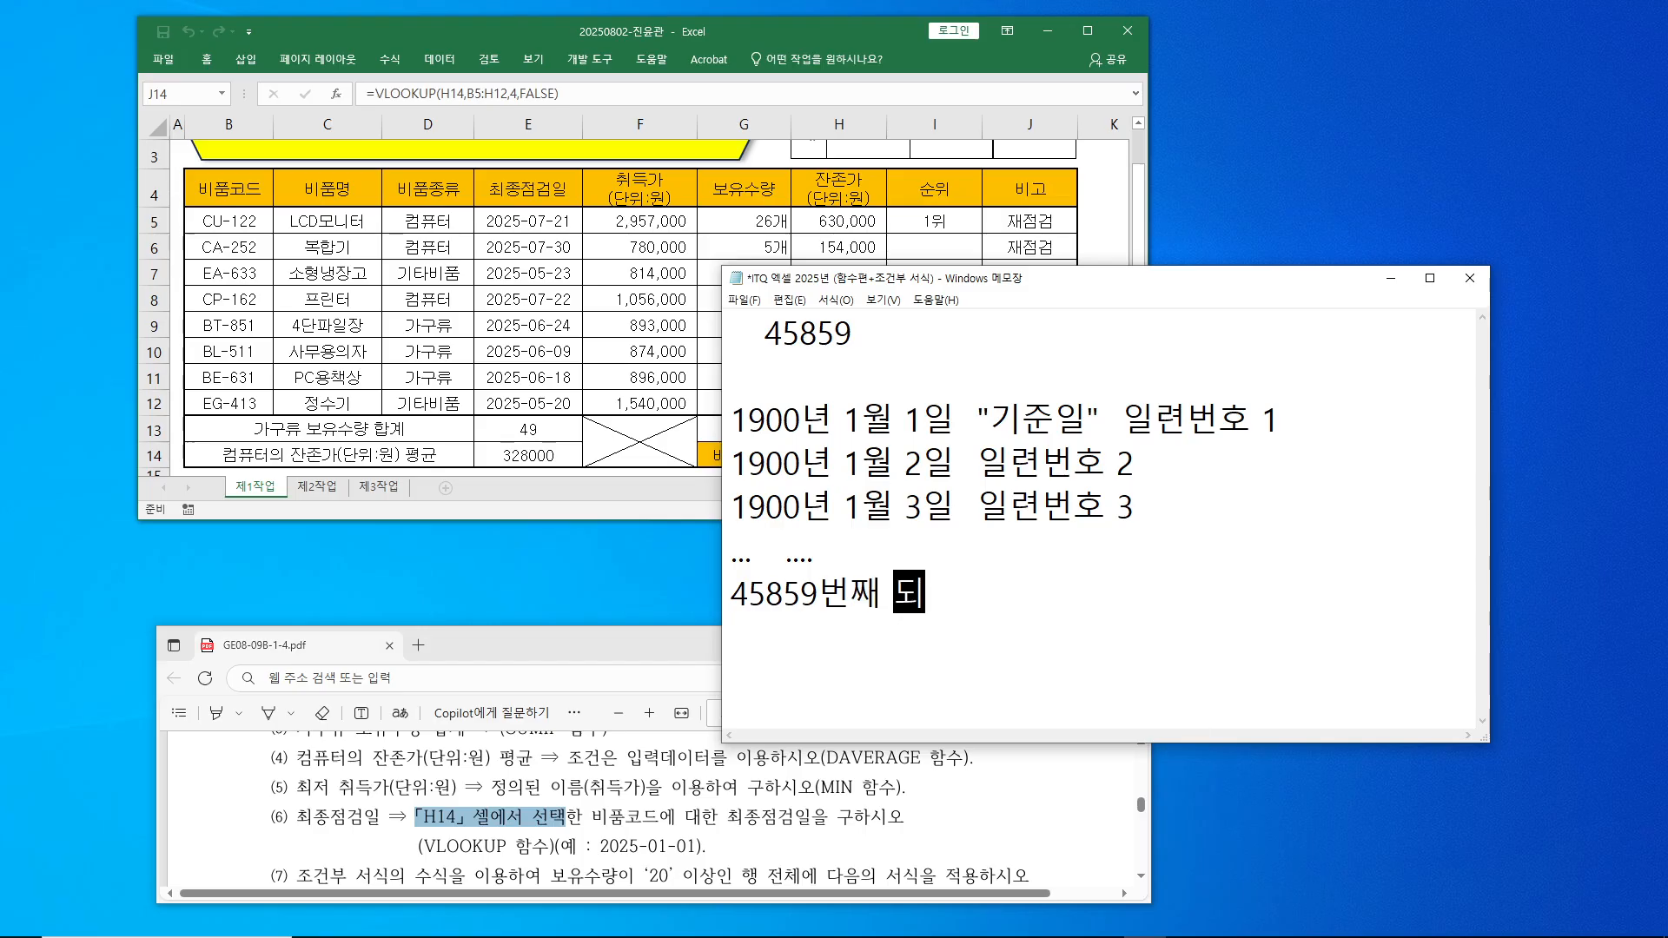
pyautogui.write('날')
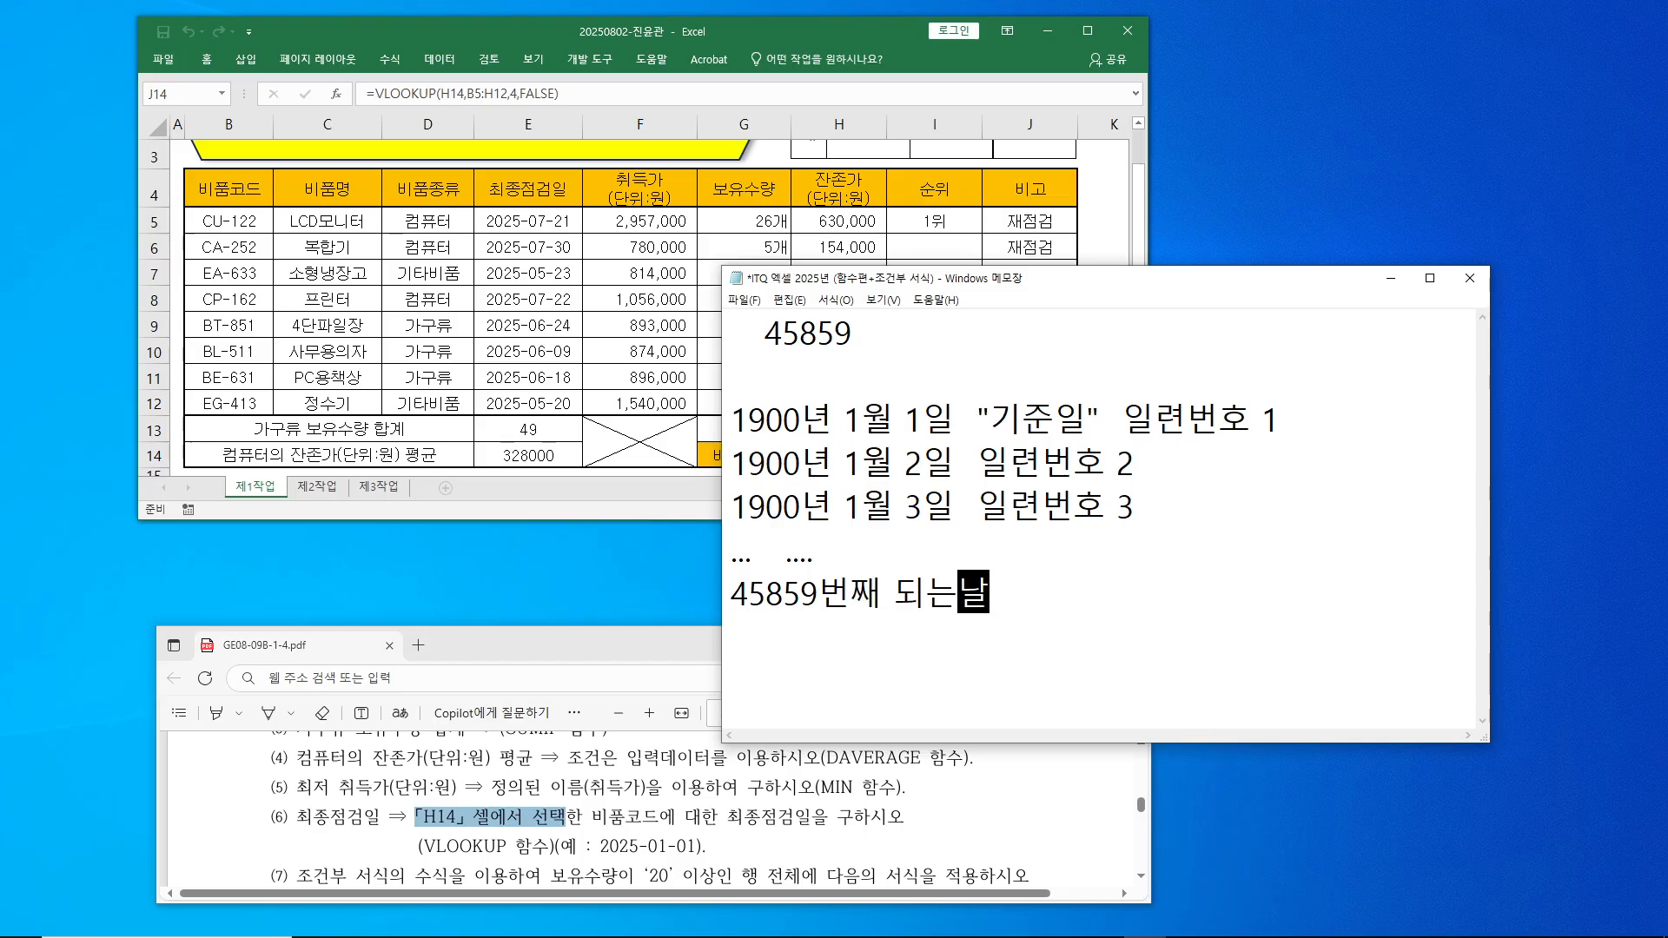
pyautogui.write('?')
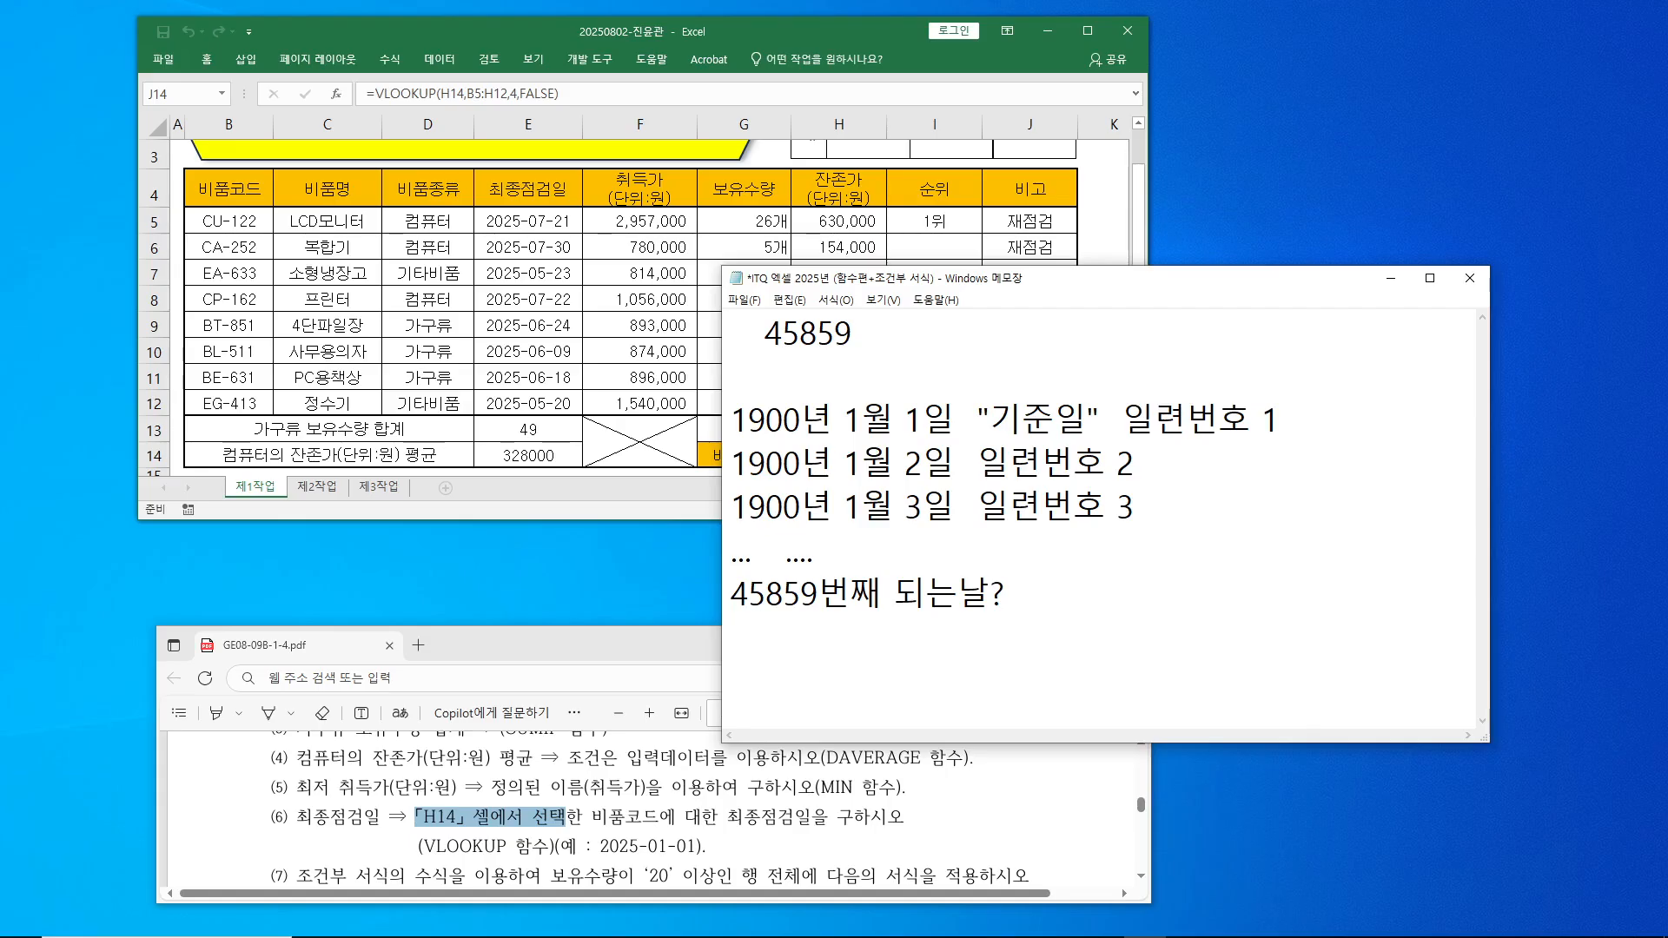
# - Answer the 45859번째 되는날? line with 2025-07-21, and highlight 45859 and that date in the note
pyautogui.moveTo(1247, 283); pyautogui.dragTo(1273, 550)
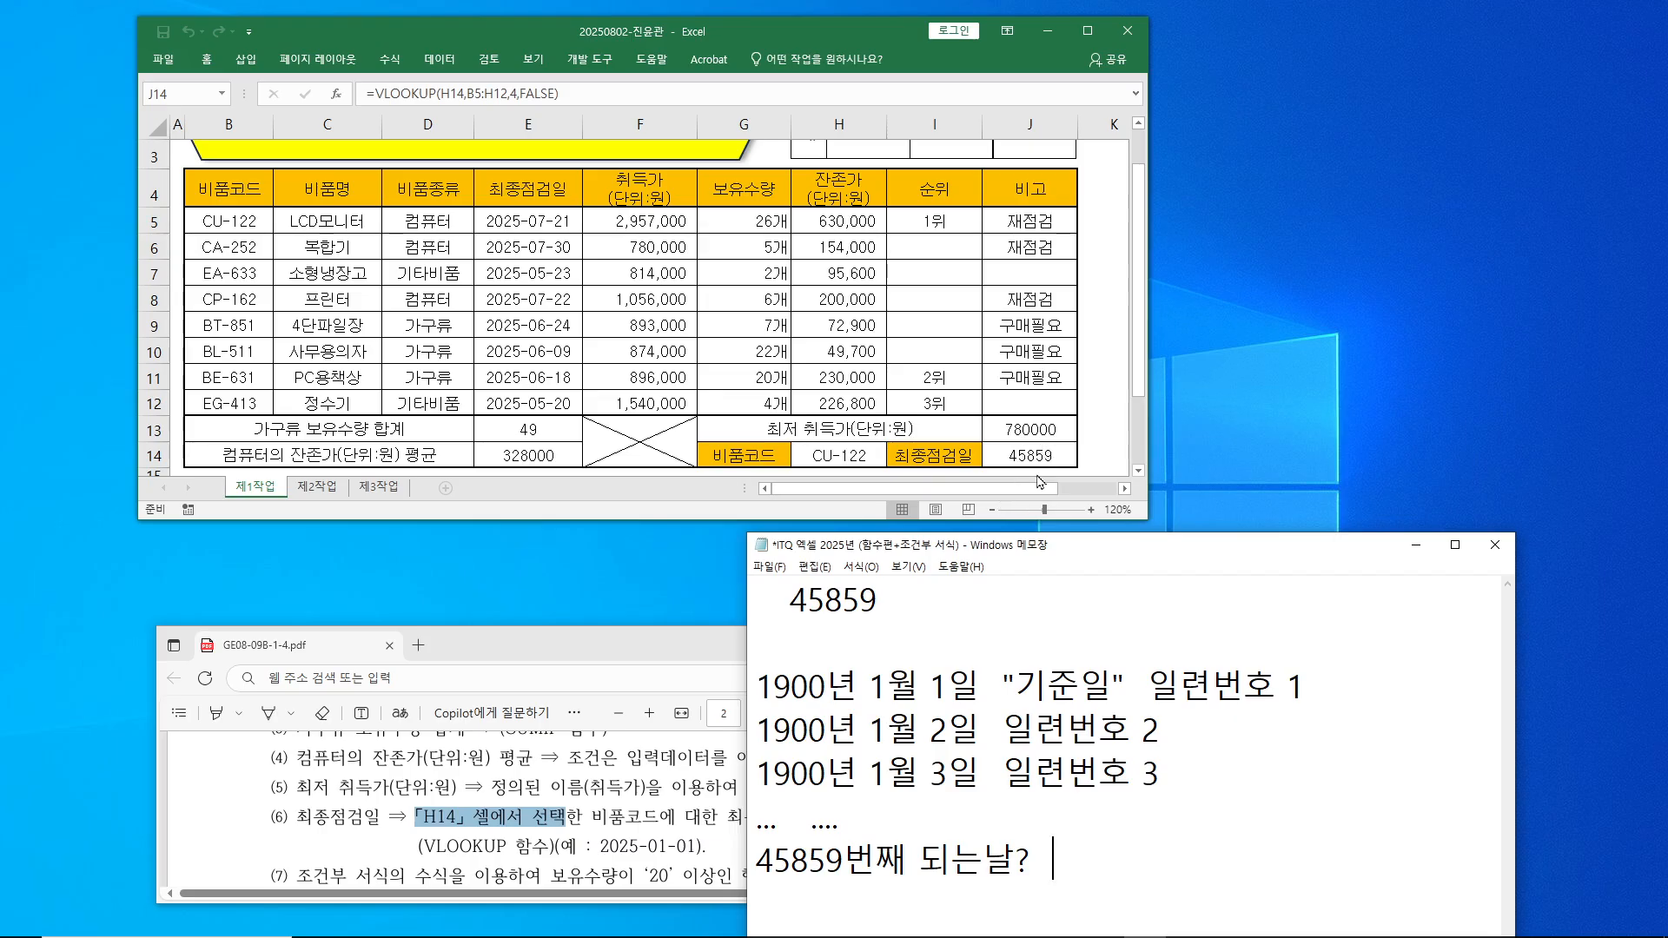
pyautogui.moveTo(1170, 556); pyautogui.dragTo(1188, 351)
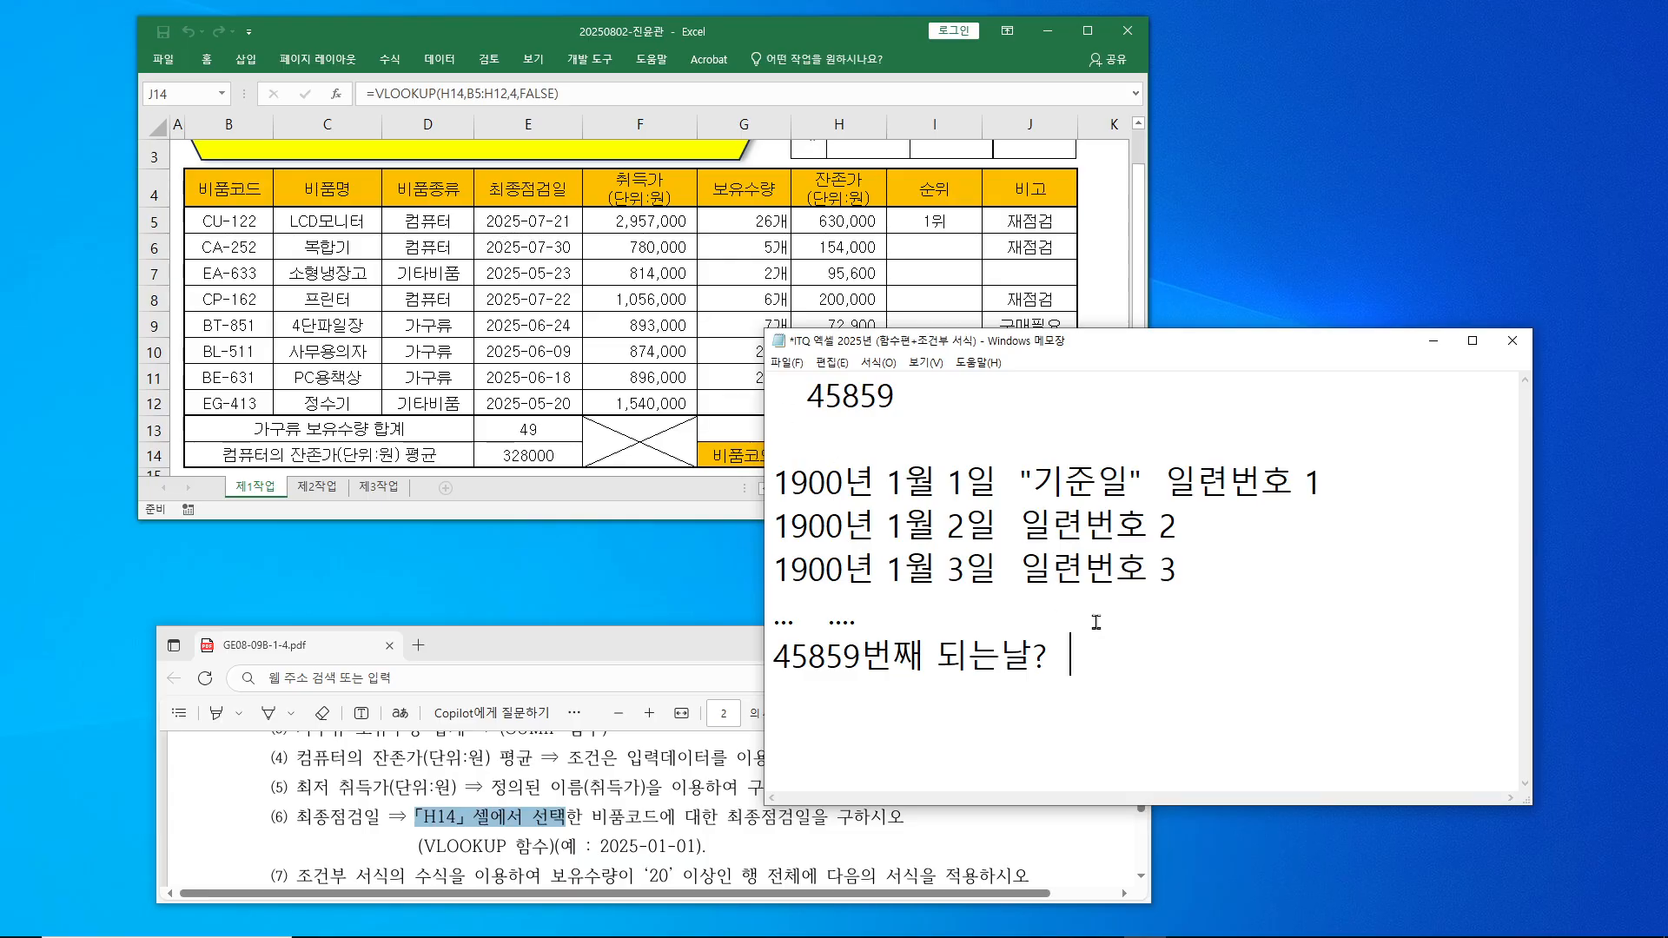
pyautogui.write('2025-07-')
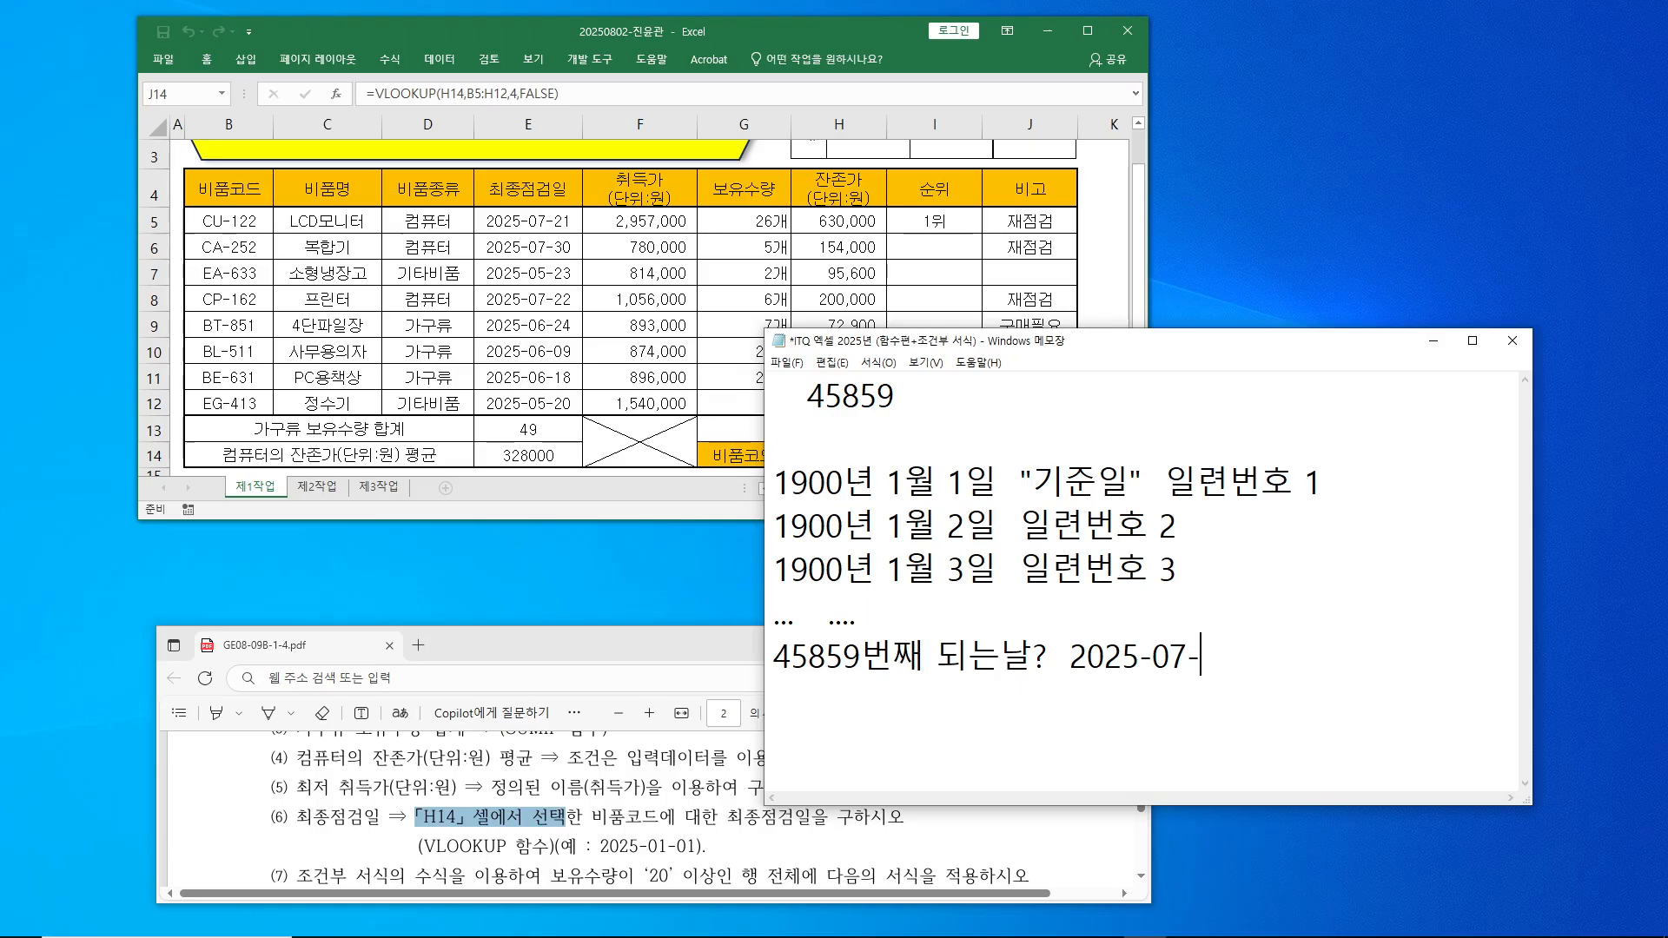
pyautogui.write('21')
pyautogui.moveTo(805, 402); pyautogui.dragTo(894, 404)
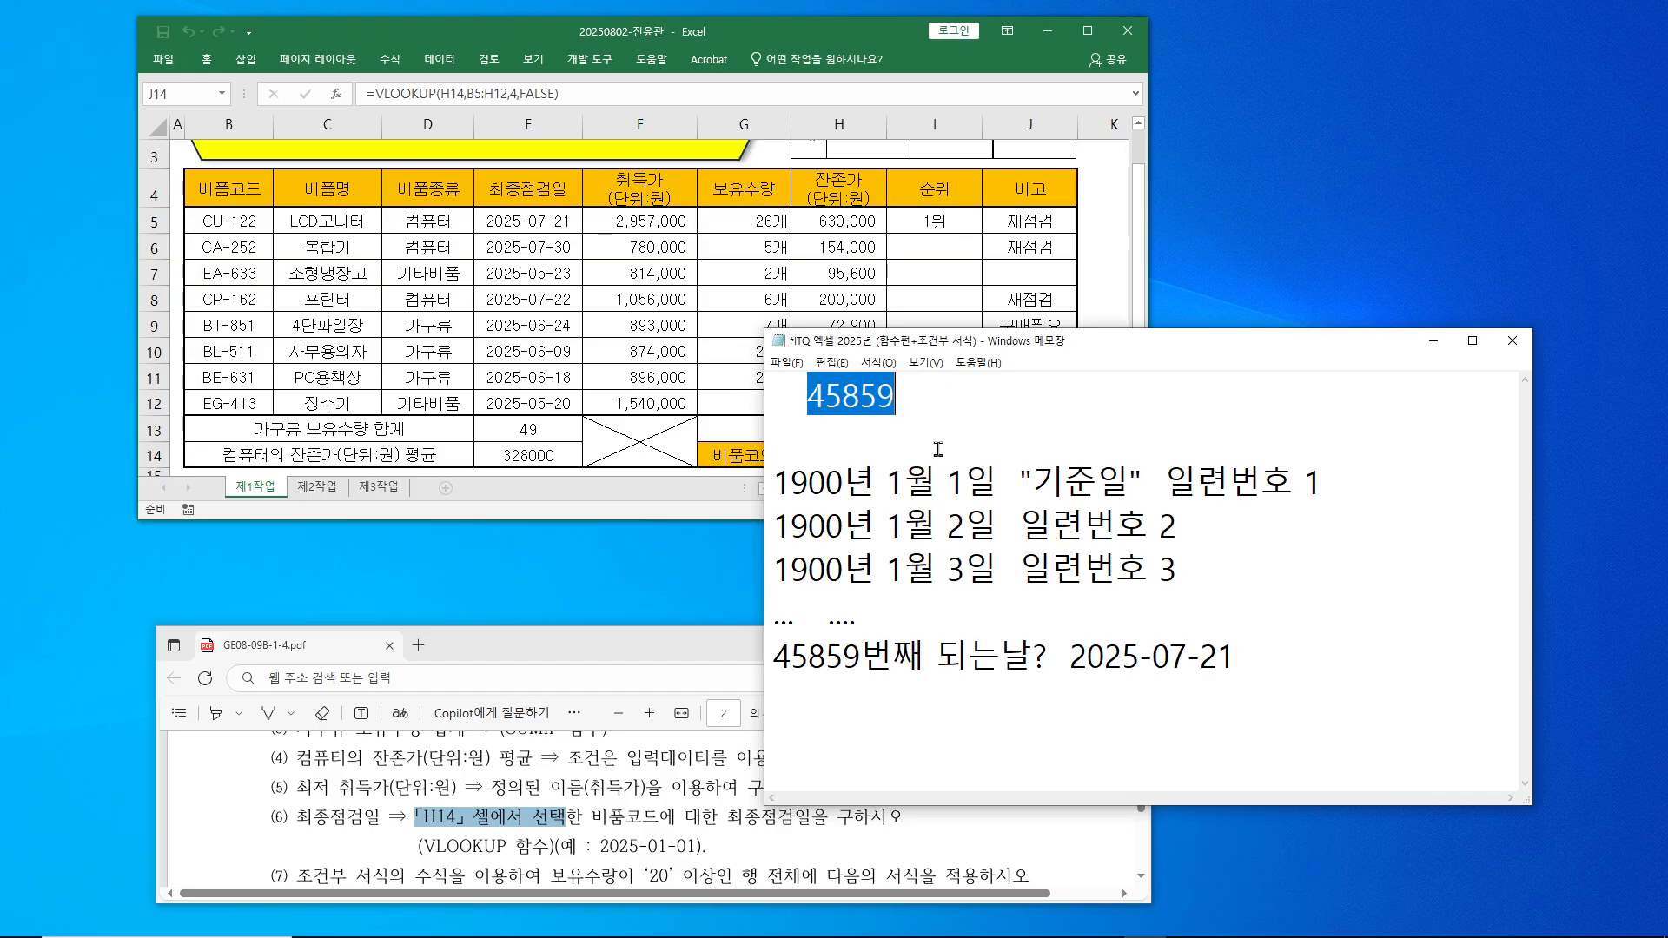
pyautogui.moveTo(1068, 658); pyautogui.dragTo(1252, 667)
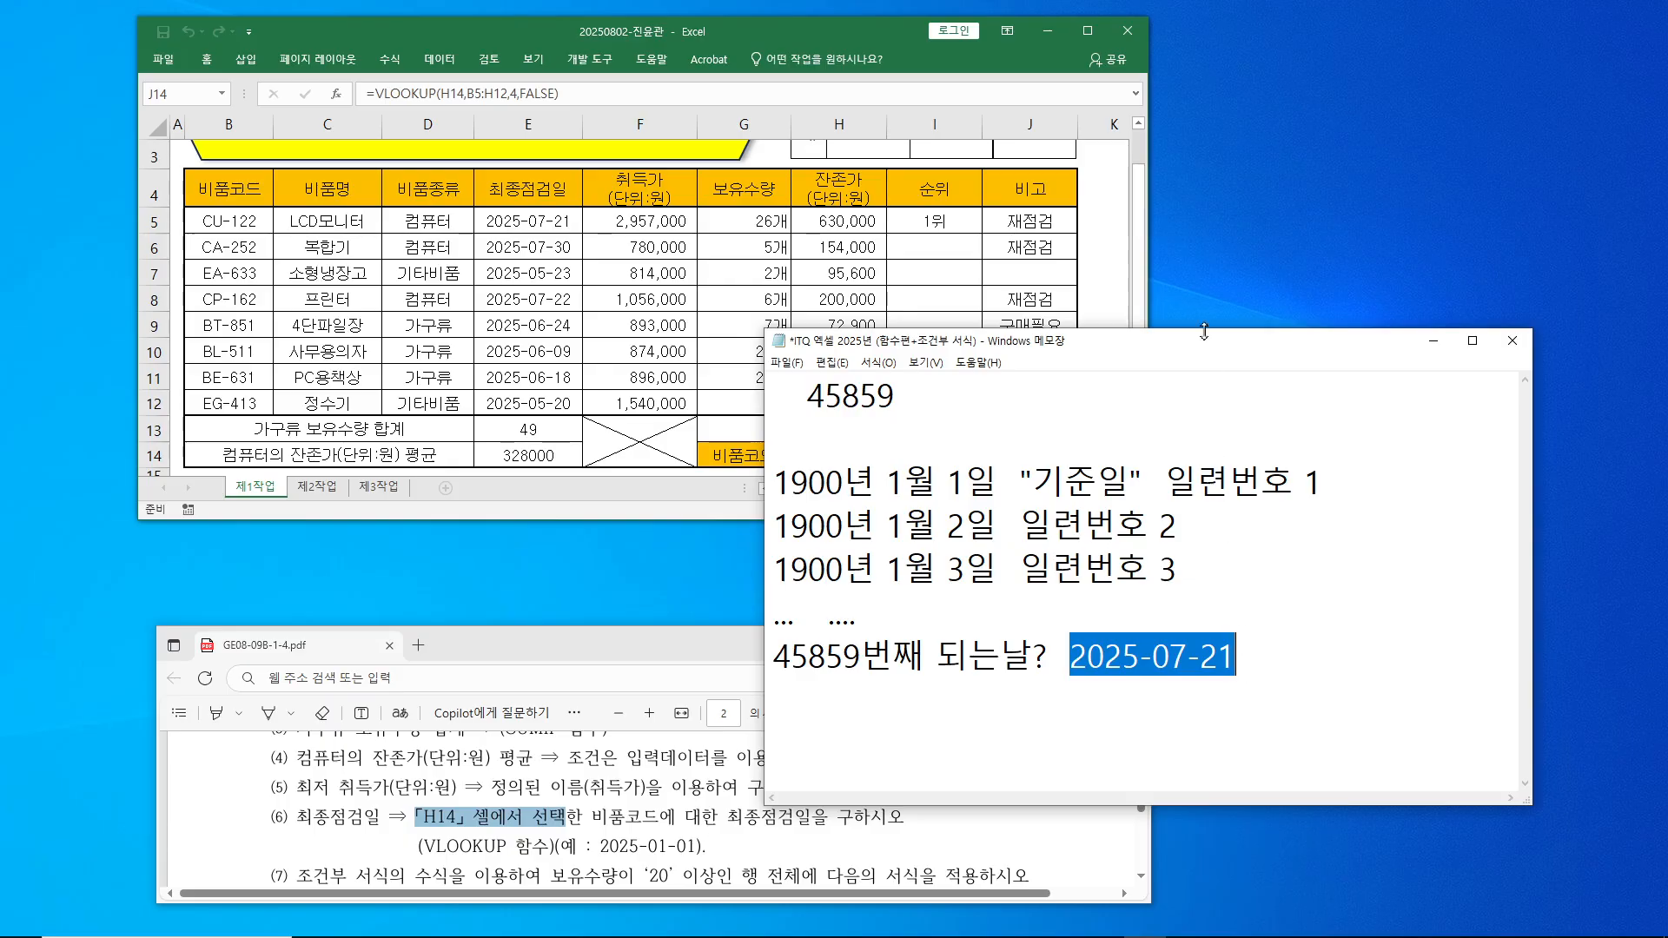
# - Move the note clear of J14 and format that Excel cell as a short date (간단한 날짜)
pyautogui.moveTo(1207, 351); pyautogui.dragTo(1267, 524)
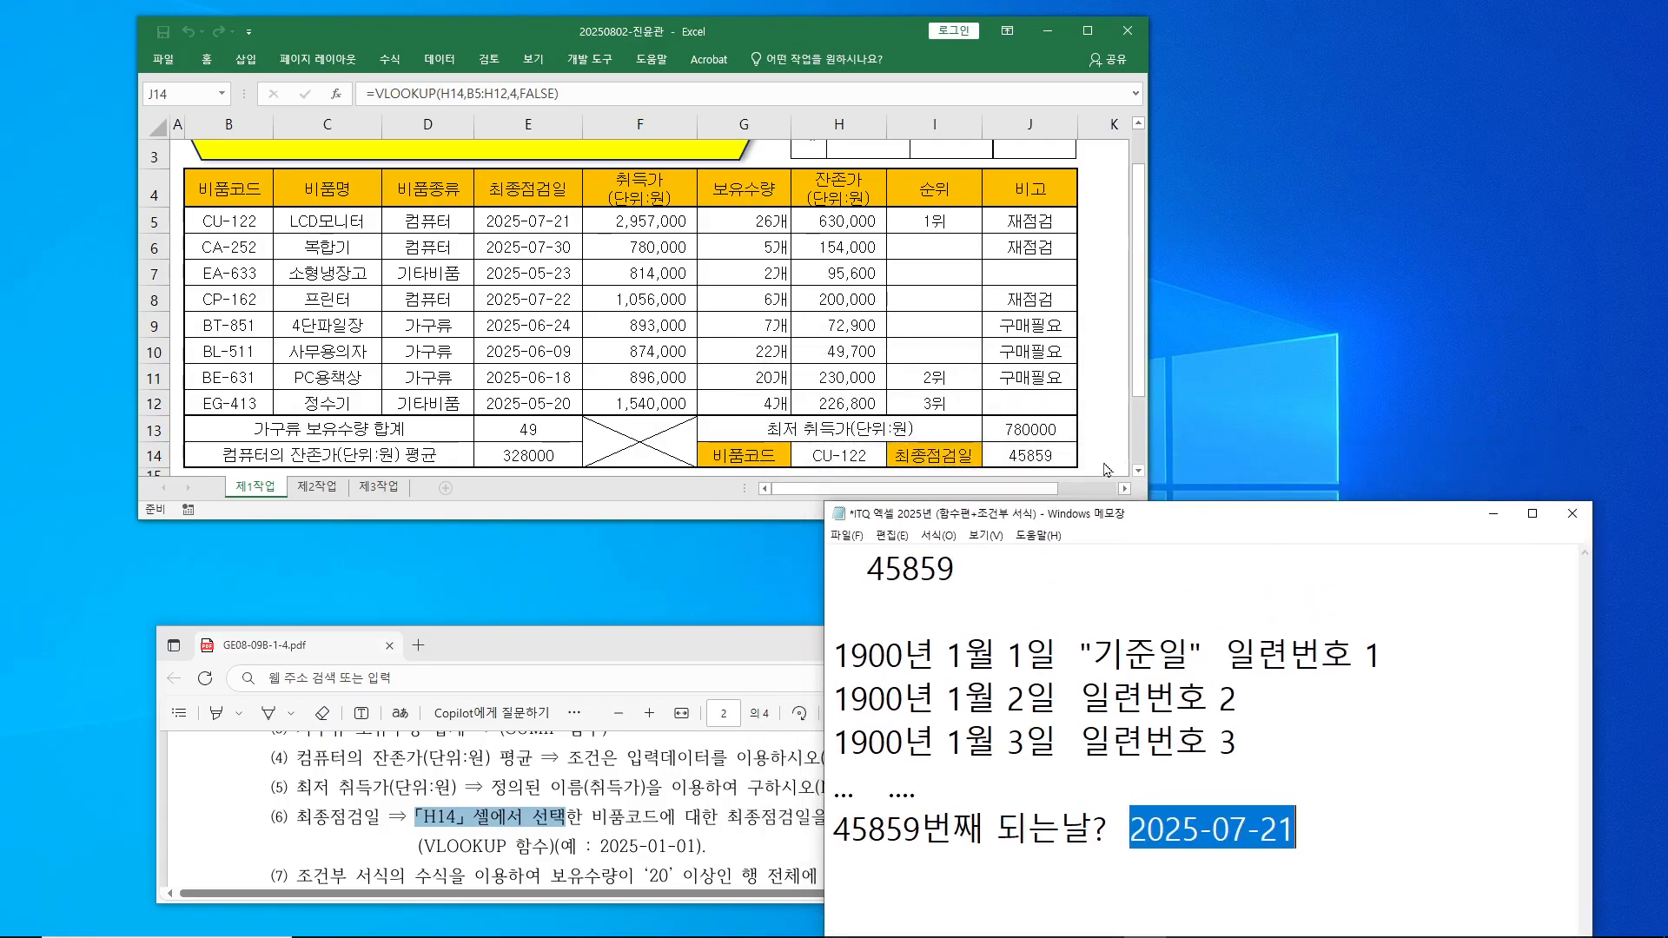
pyautogui.click(1038, 456)
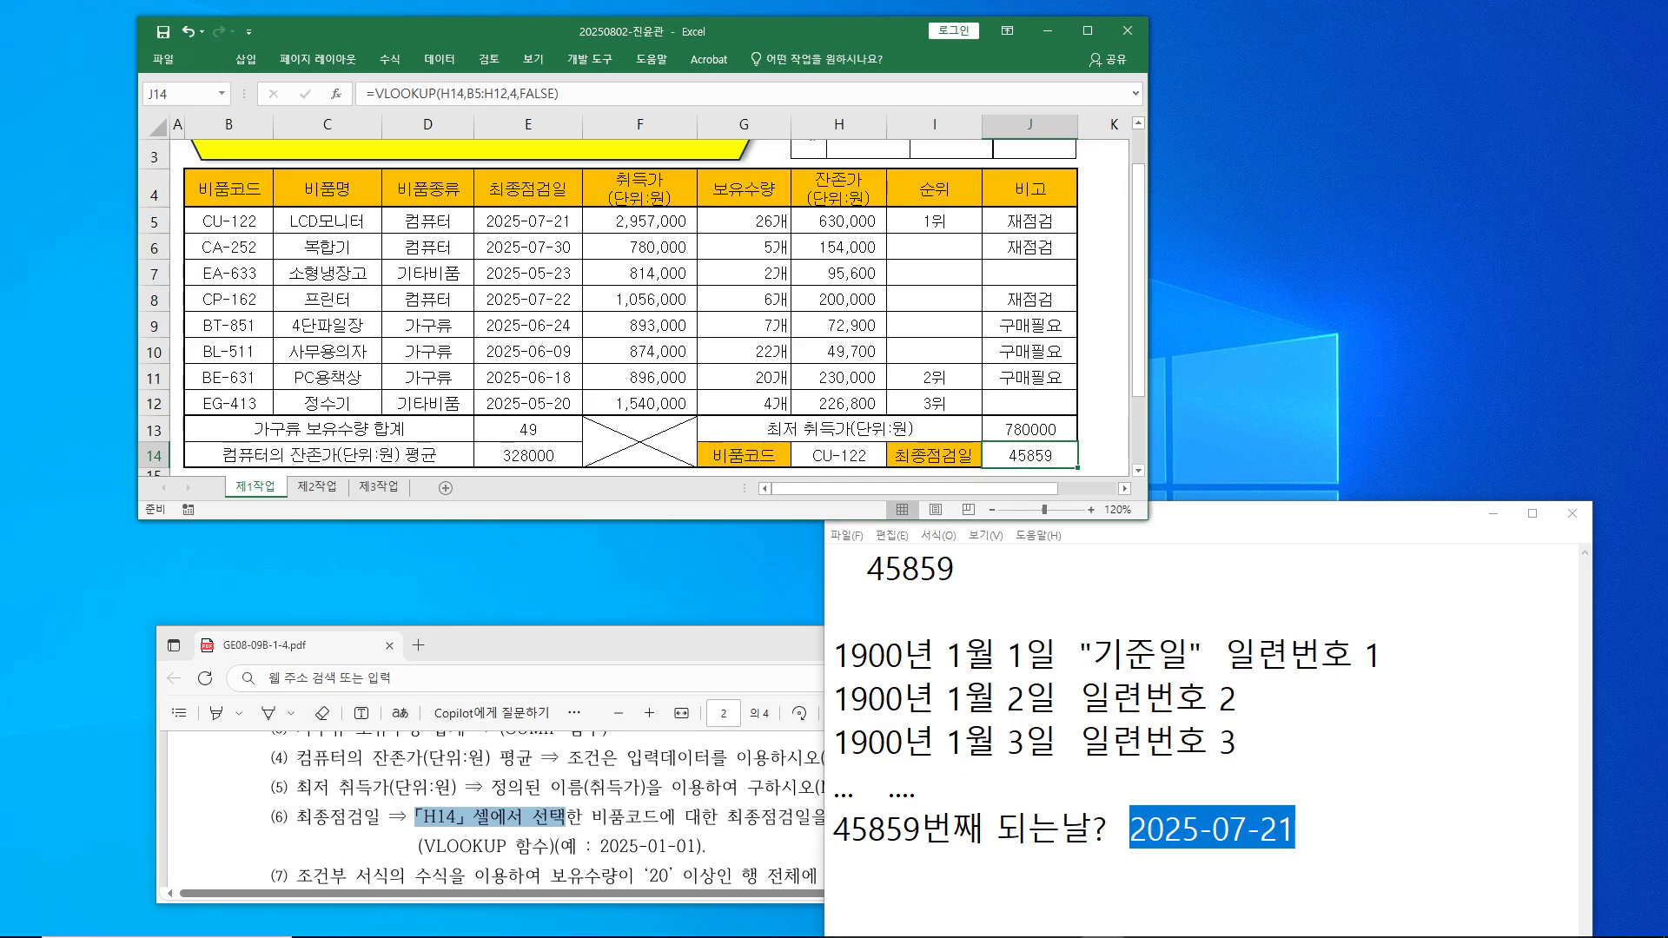
pyautogui.click(206, 59)
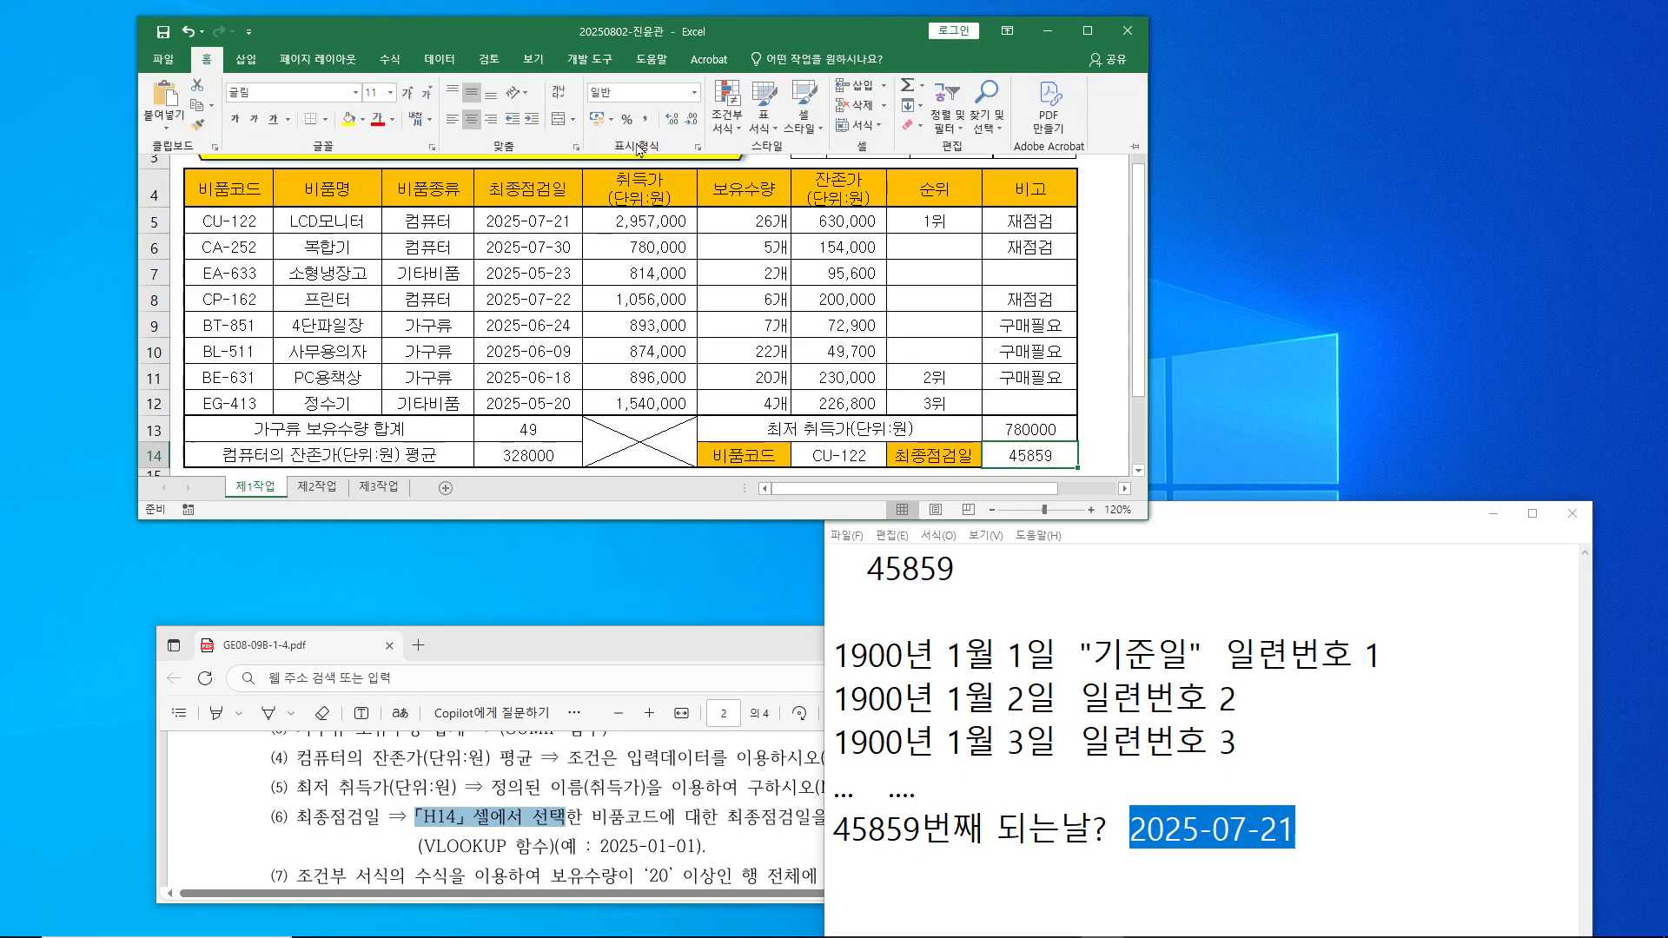
pyautogui.click(695, 92)
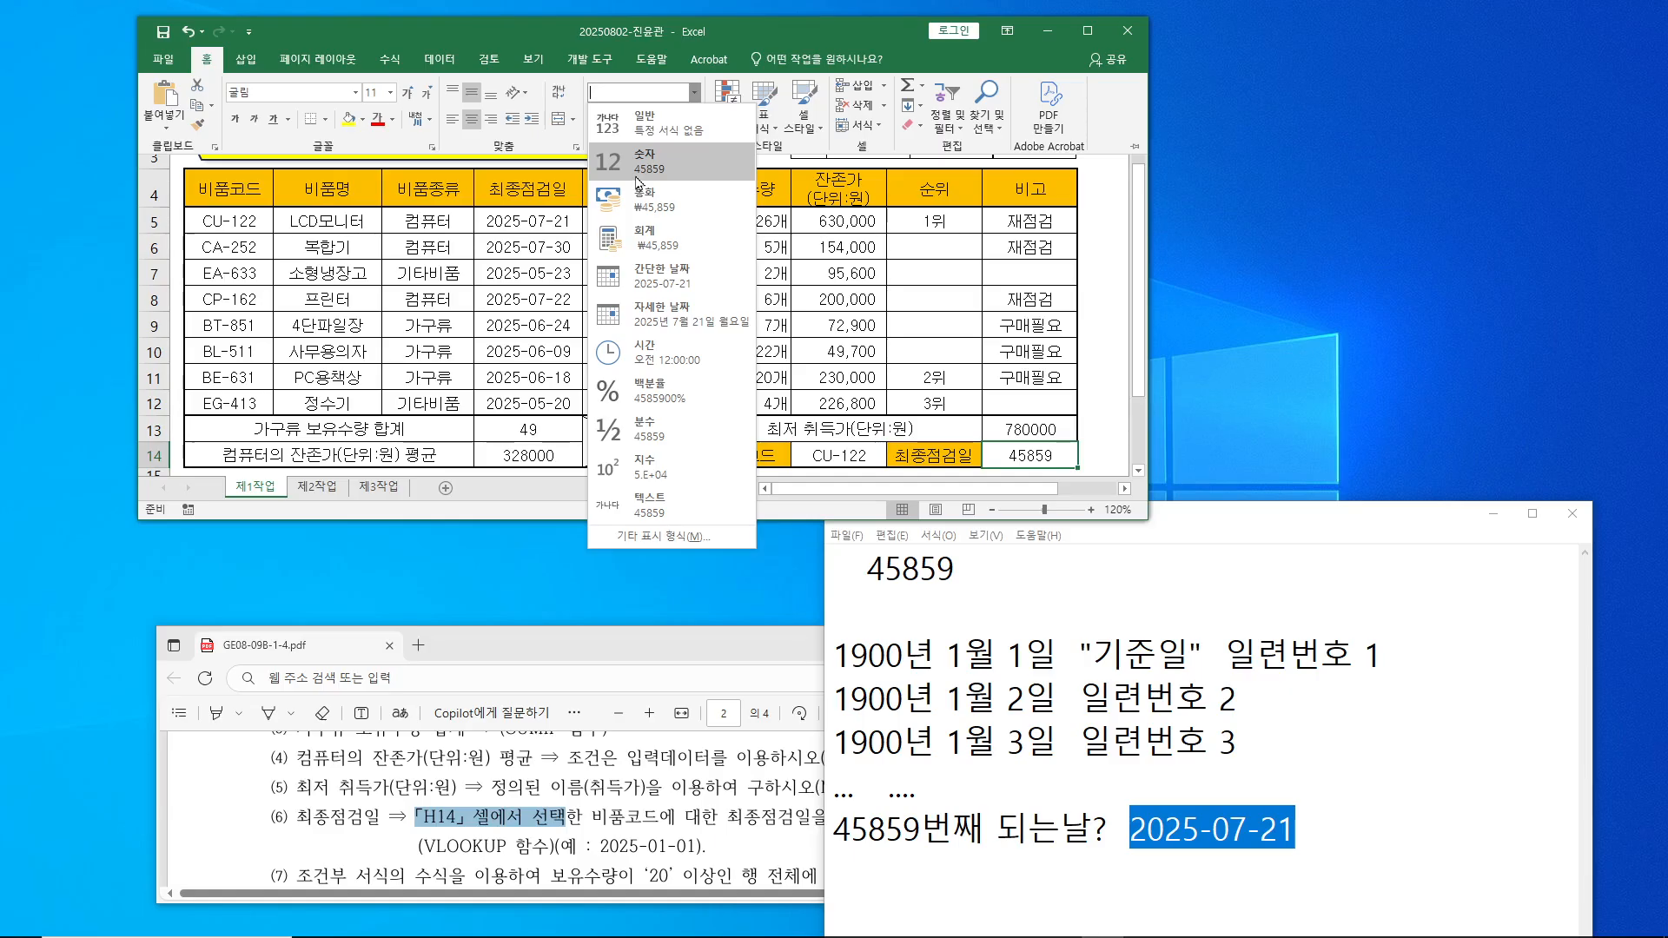
pyautogui.click(652, 287)
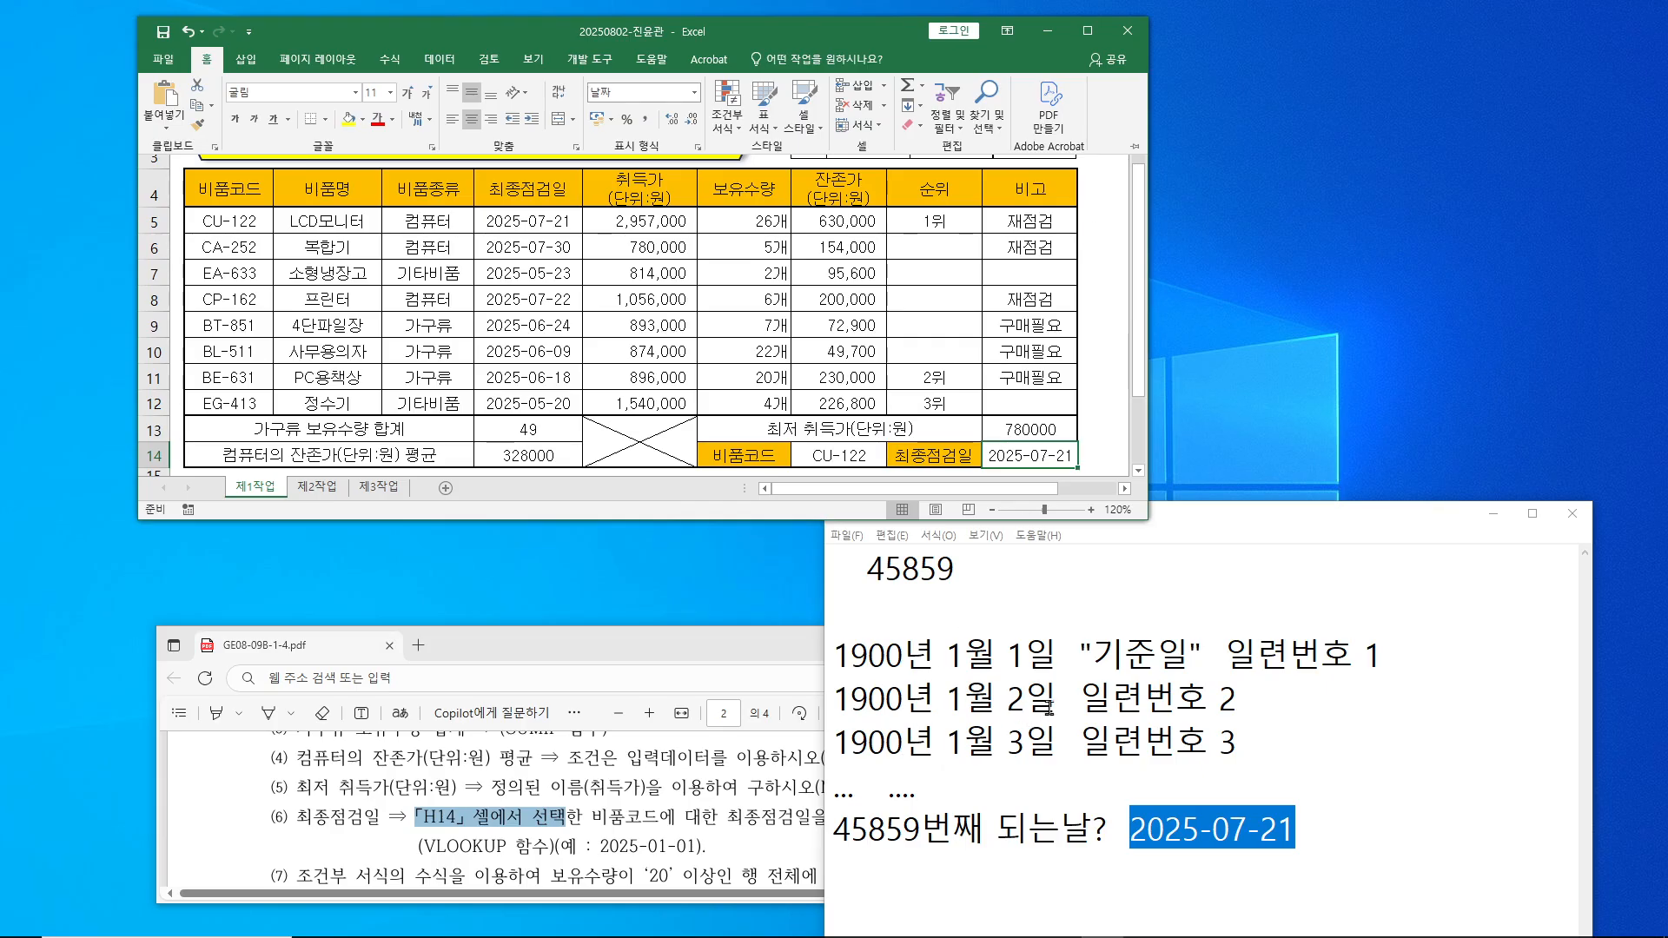
# - Move the note aside, mark how 비품코드 leads to 최종점검일 in item (6) and the table, and clear the marks
pyautogui.click(1230, 520)
pyautogui.moveTo(1310, 521); pyautogui.dragTo(1475, 501)
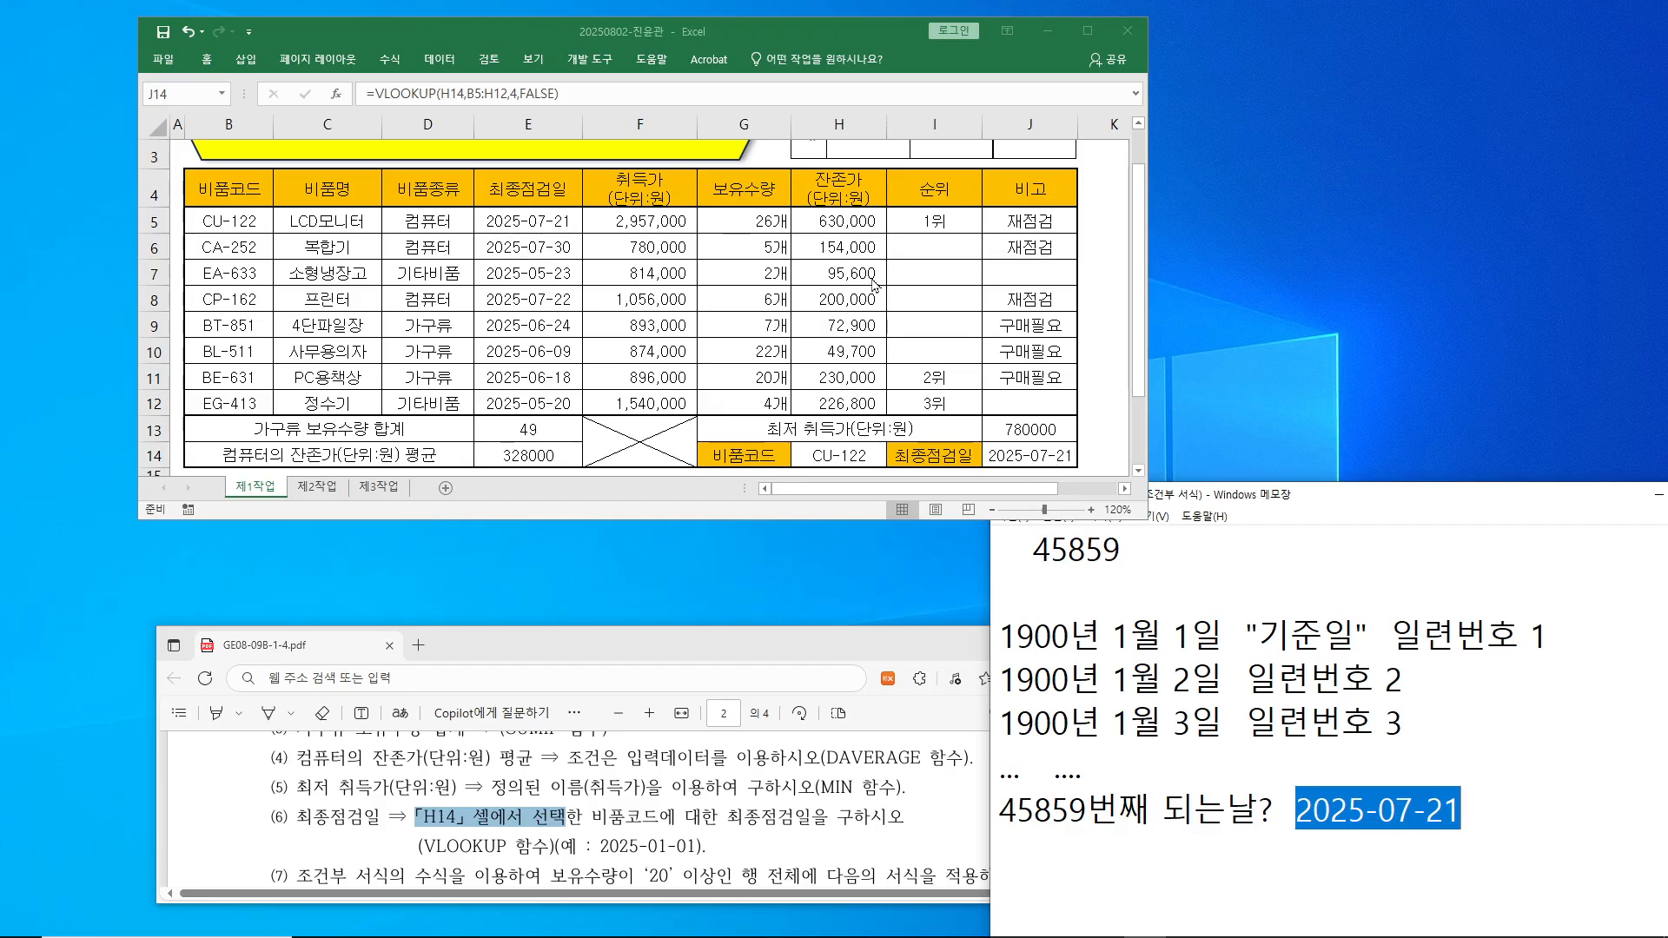
pyautogui.moveTo(596, 803)
pyautogui.mouseDown()
pyautogui.moveTo(654, 830)
pyautogui.moveTo(792, 814)
pyautogui.moveTo(802, 832)
pyautogui.mouseUp()
pyautogui.moveTo(606, 799)
pyautogui.mouseDown()
pyautogui.moveTo(708, 695)
pyautogui.moveTo(781, 769)
pyautogui.moveTo(764, 764)
pyautogui.moveTo(806, 730)
pyautogui.mouseUp()
pyautogui.moveTo(764, 466)
pyautogui.mouseDown()
pyautogui.moveTo(881, 400)
pyautogui.moveTo(903, 450)
pyautogui.mouseUp()
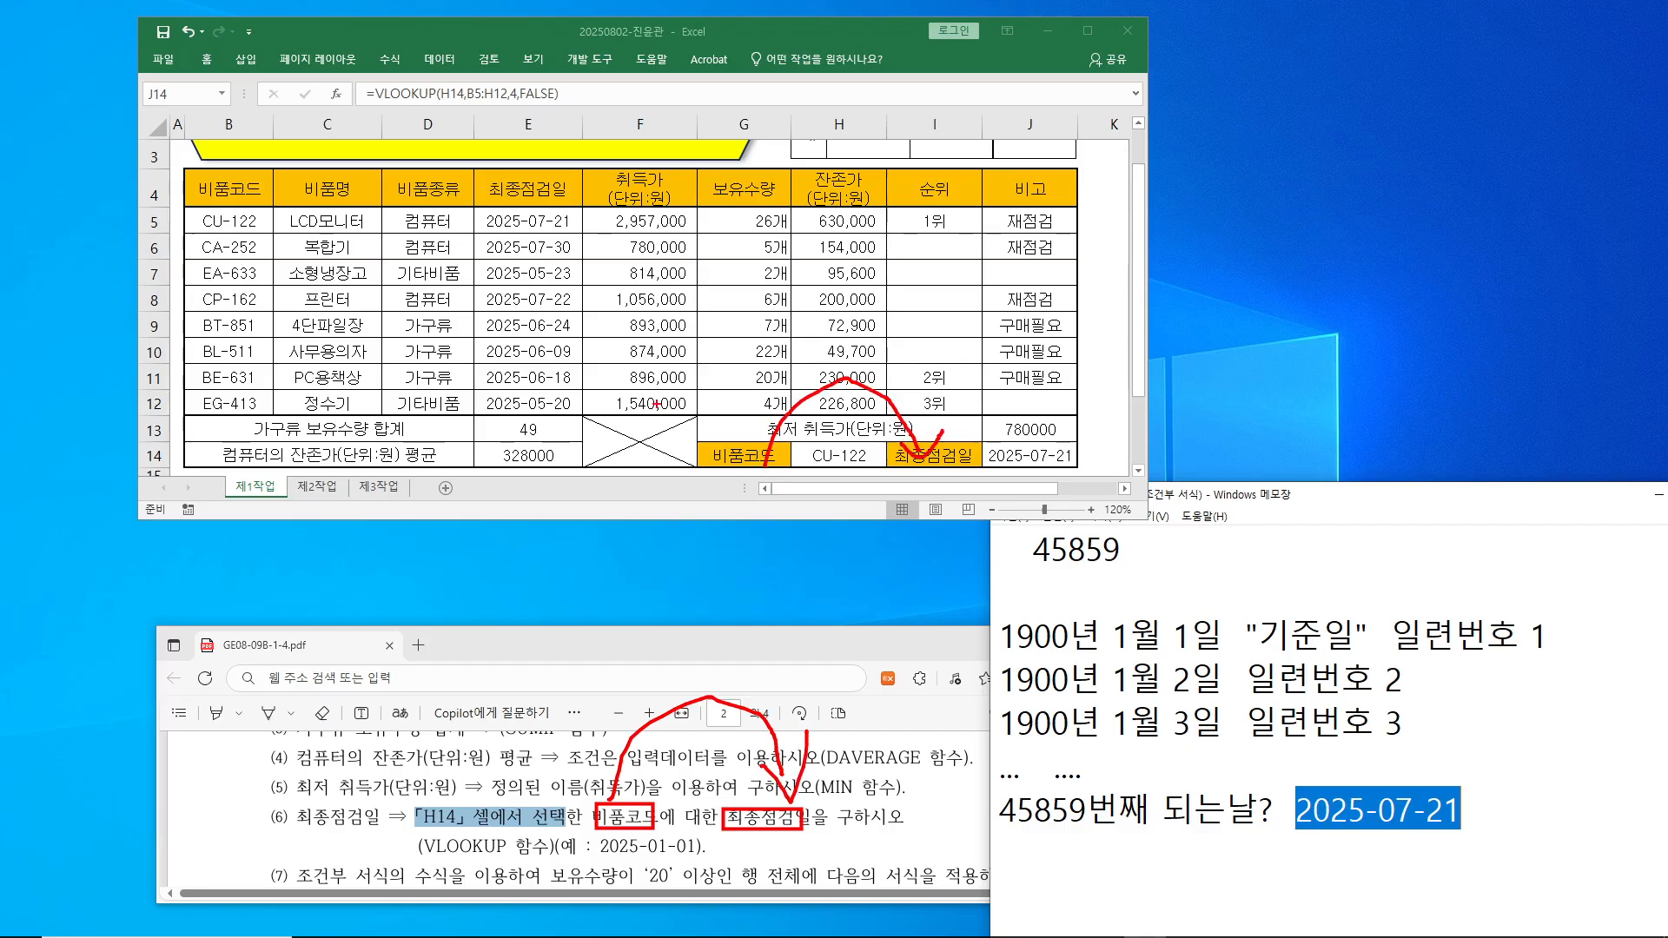
pyautogui.moveTo(185, 211); pyautogui.dragTo(265, 234)
pyautogui.moveTo(481, 215); pyautogui.dragTo(583, 236)
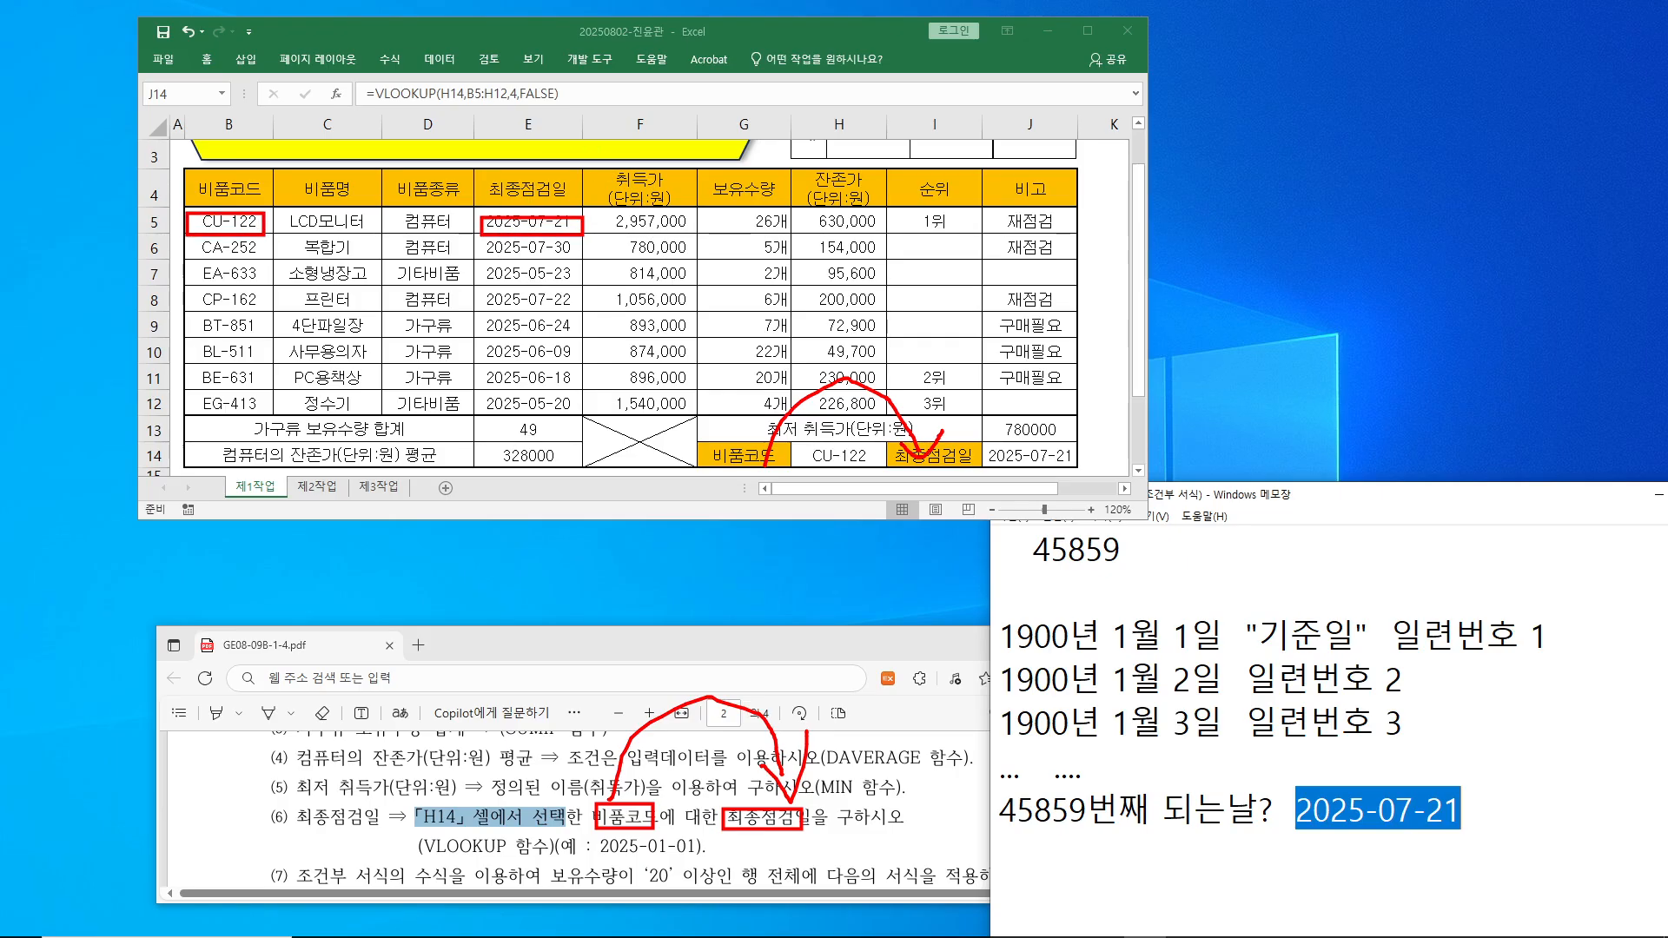
pyautogui.moveTo(197, 397); pyautogui.dragTo(266, 413)
pyautogui.press('Escape')
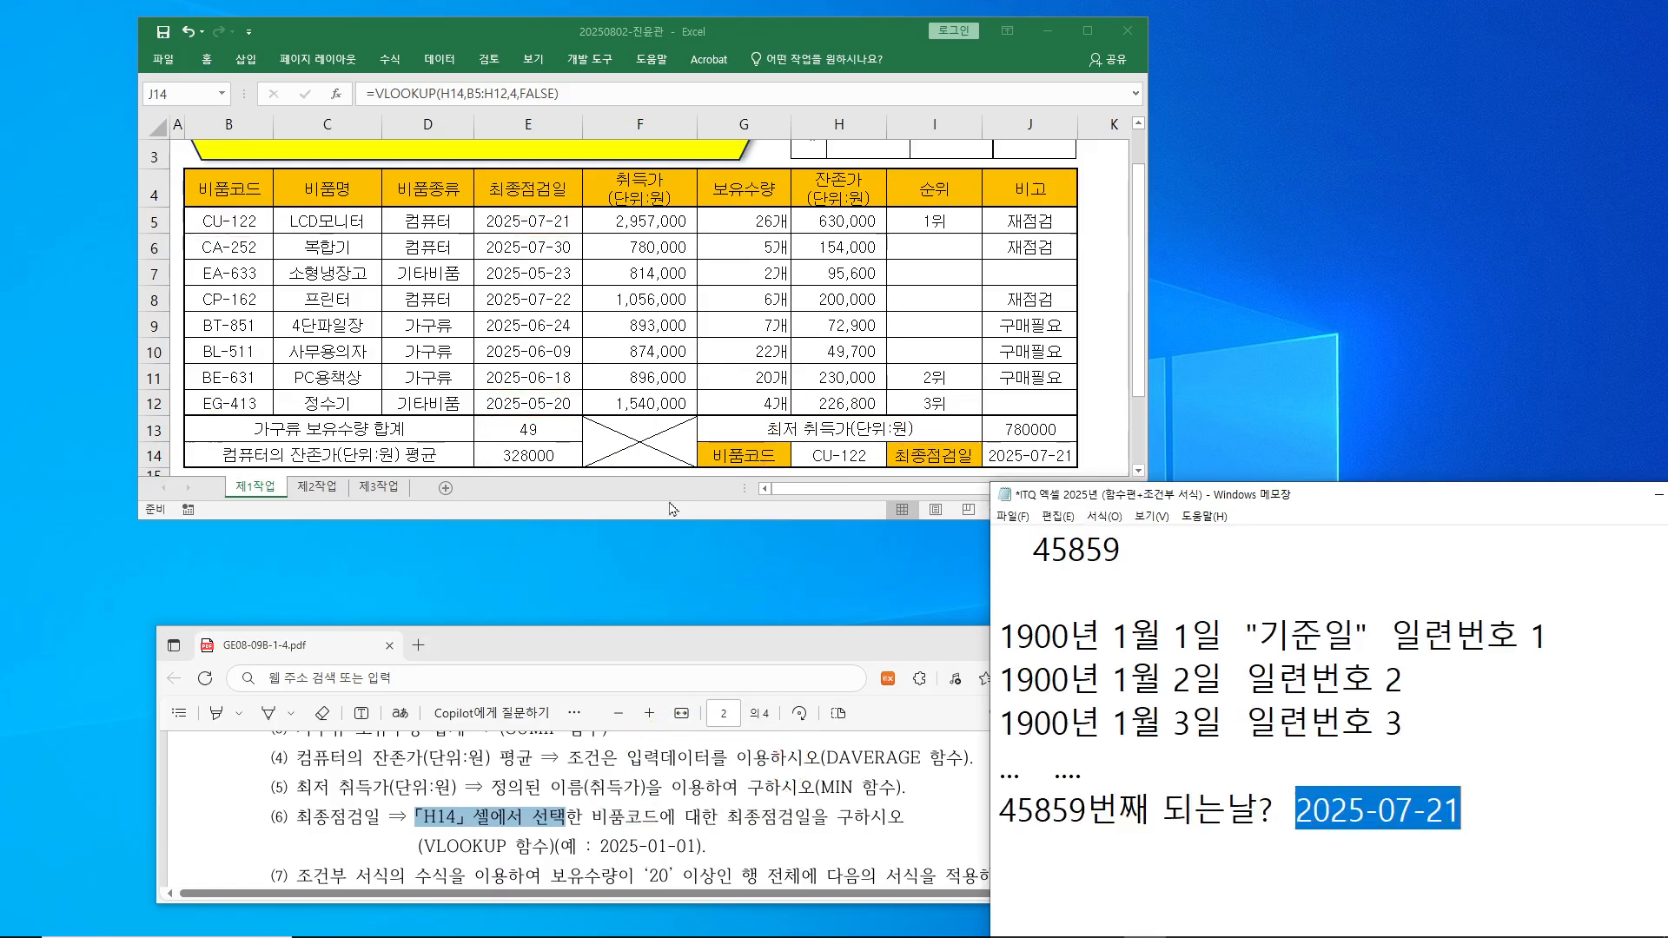
# - Test the lookup by choosing EG-413 as the 비품코드 in H14, and set it back to CU-122
pyautogui.click(889, 450)
pyautogui.click(877, 455)
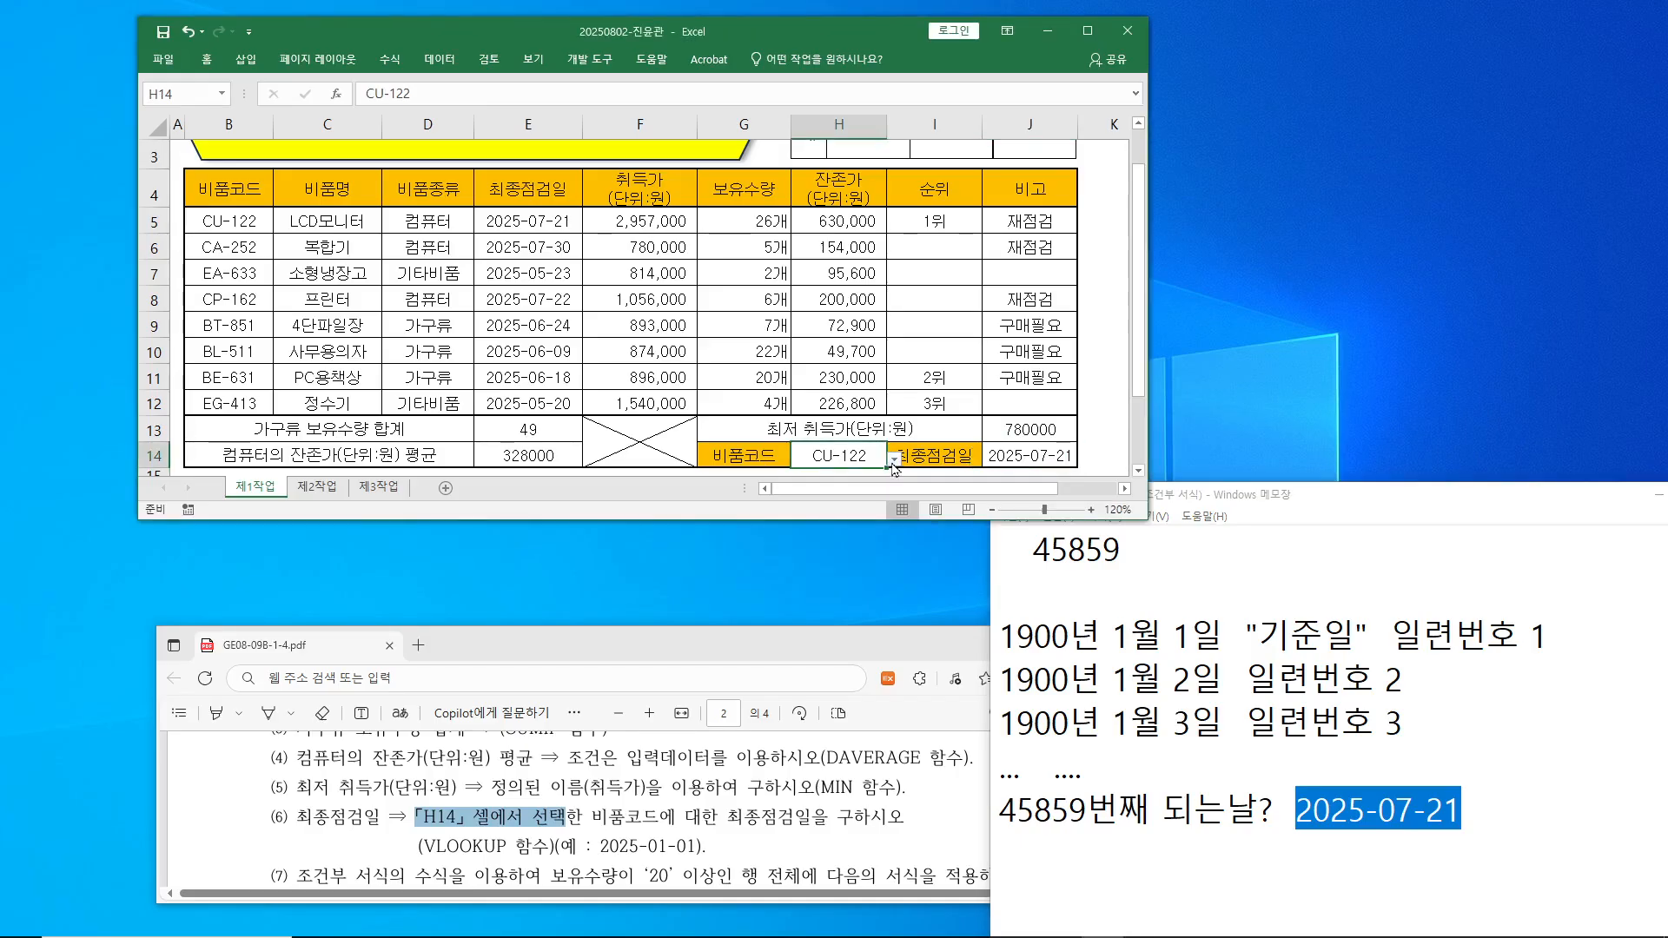
pyautogui.click(893, 459)
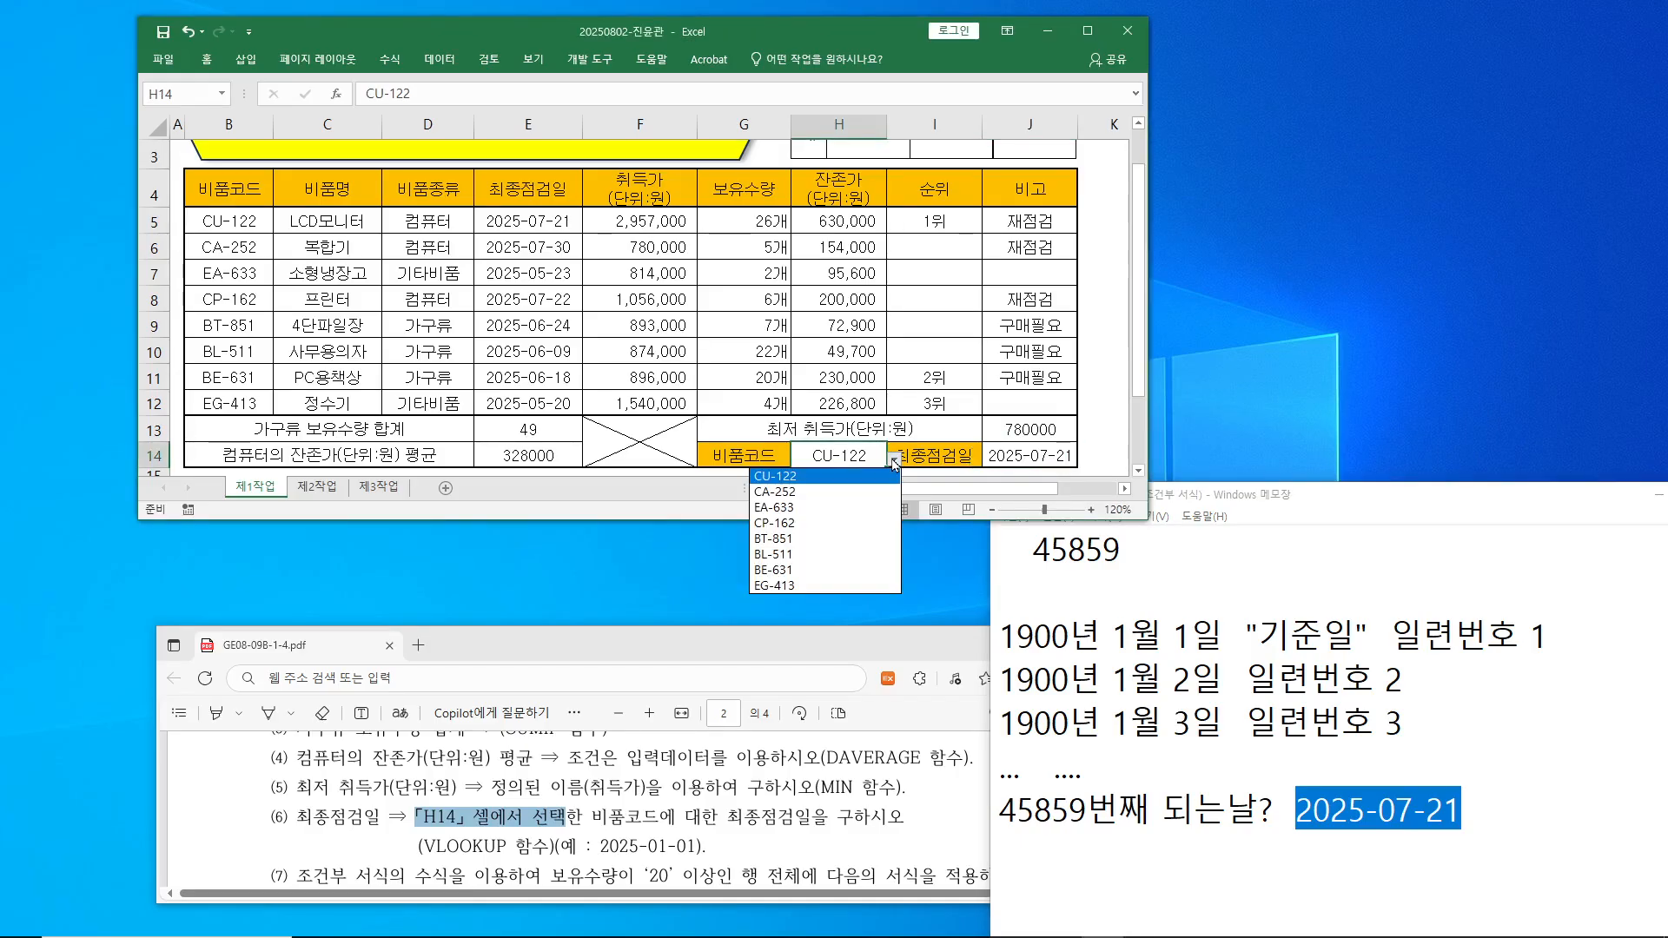
pyautogui.click(821, 586)
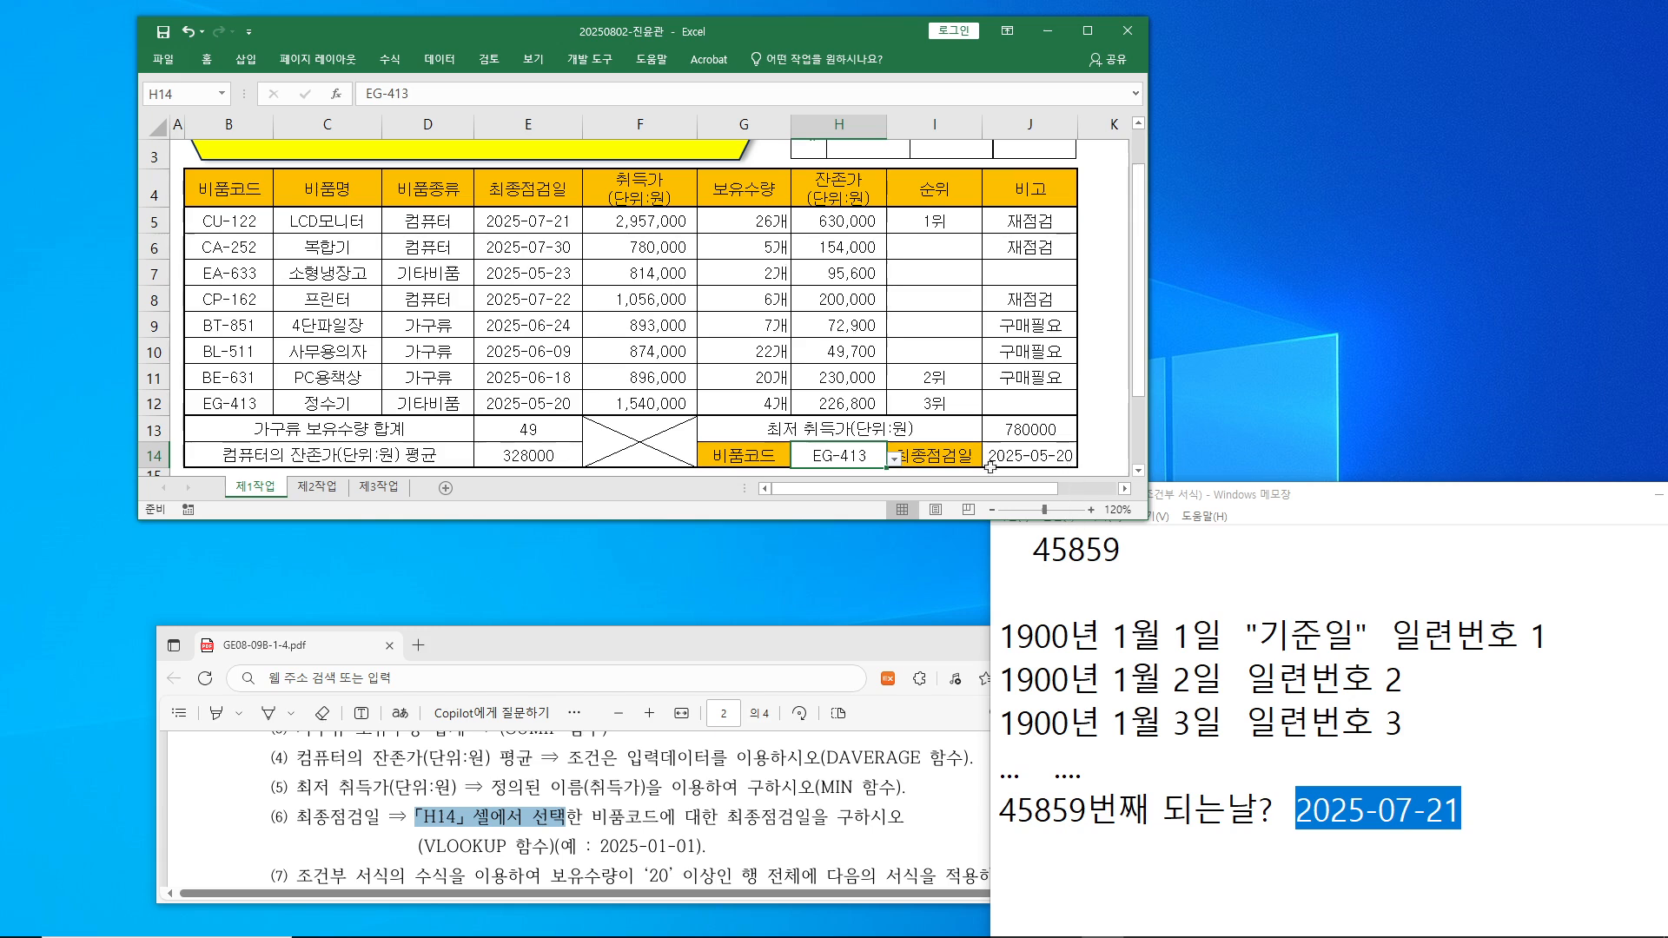
pyautogui.click(895, 467)
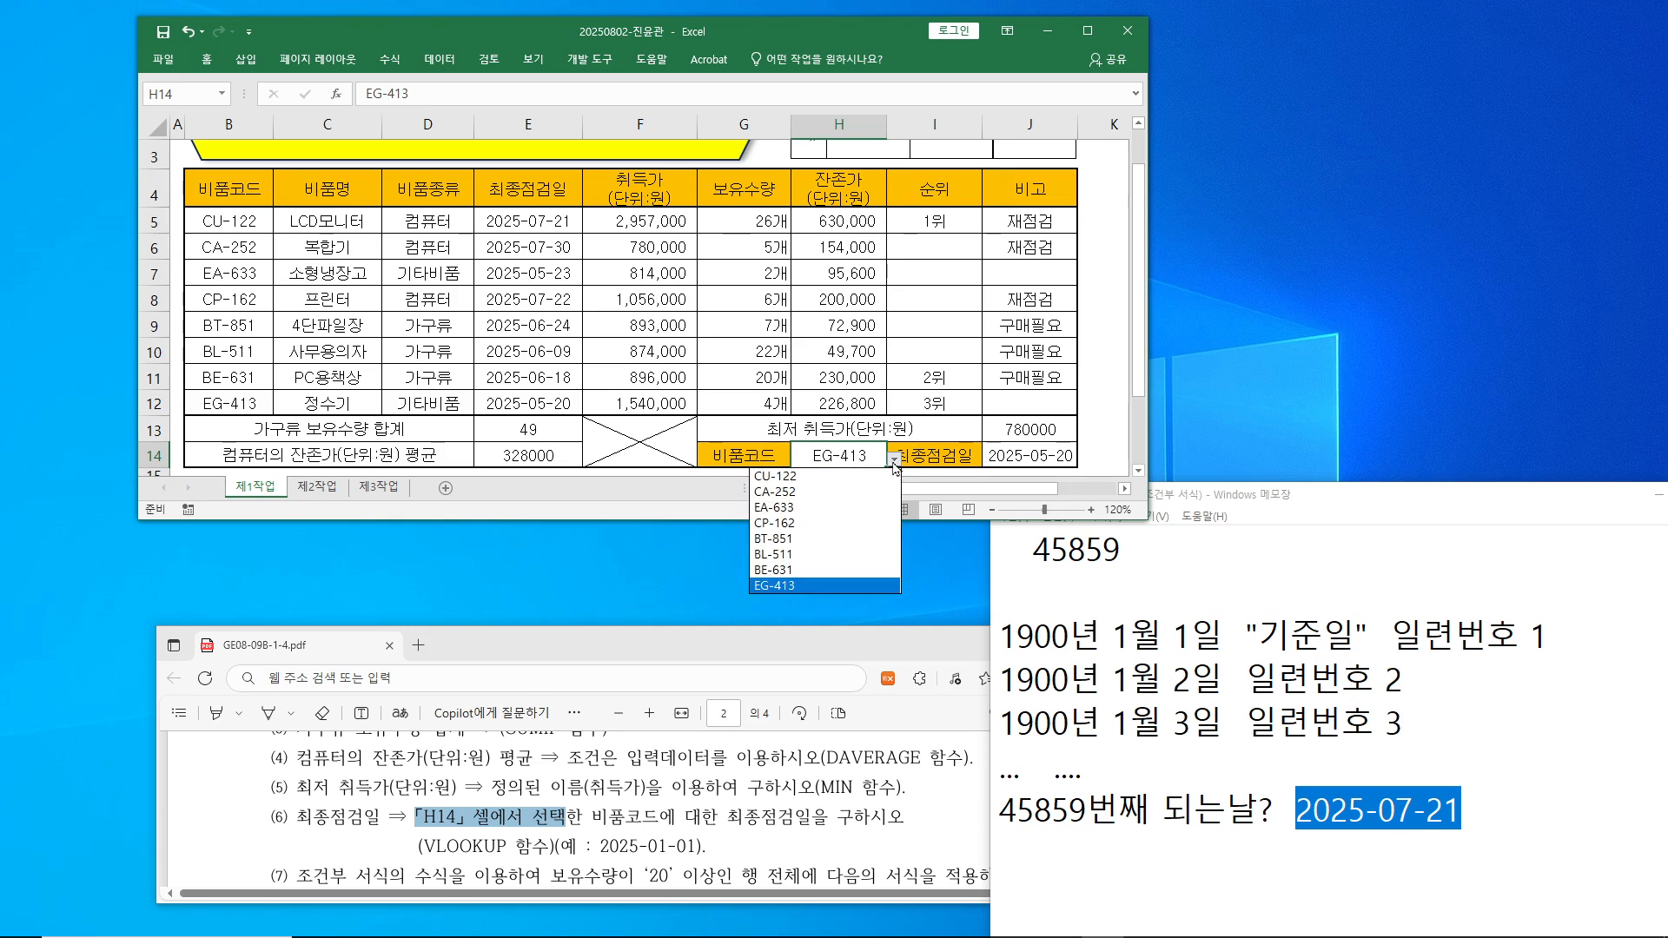
pyautogui.click(832, 475)
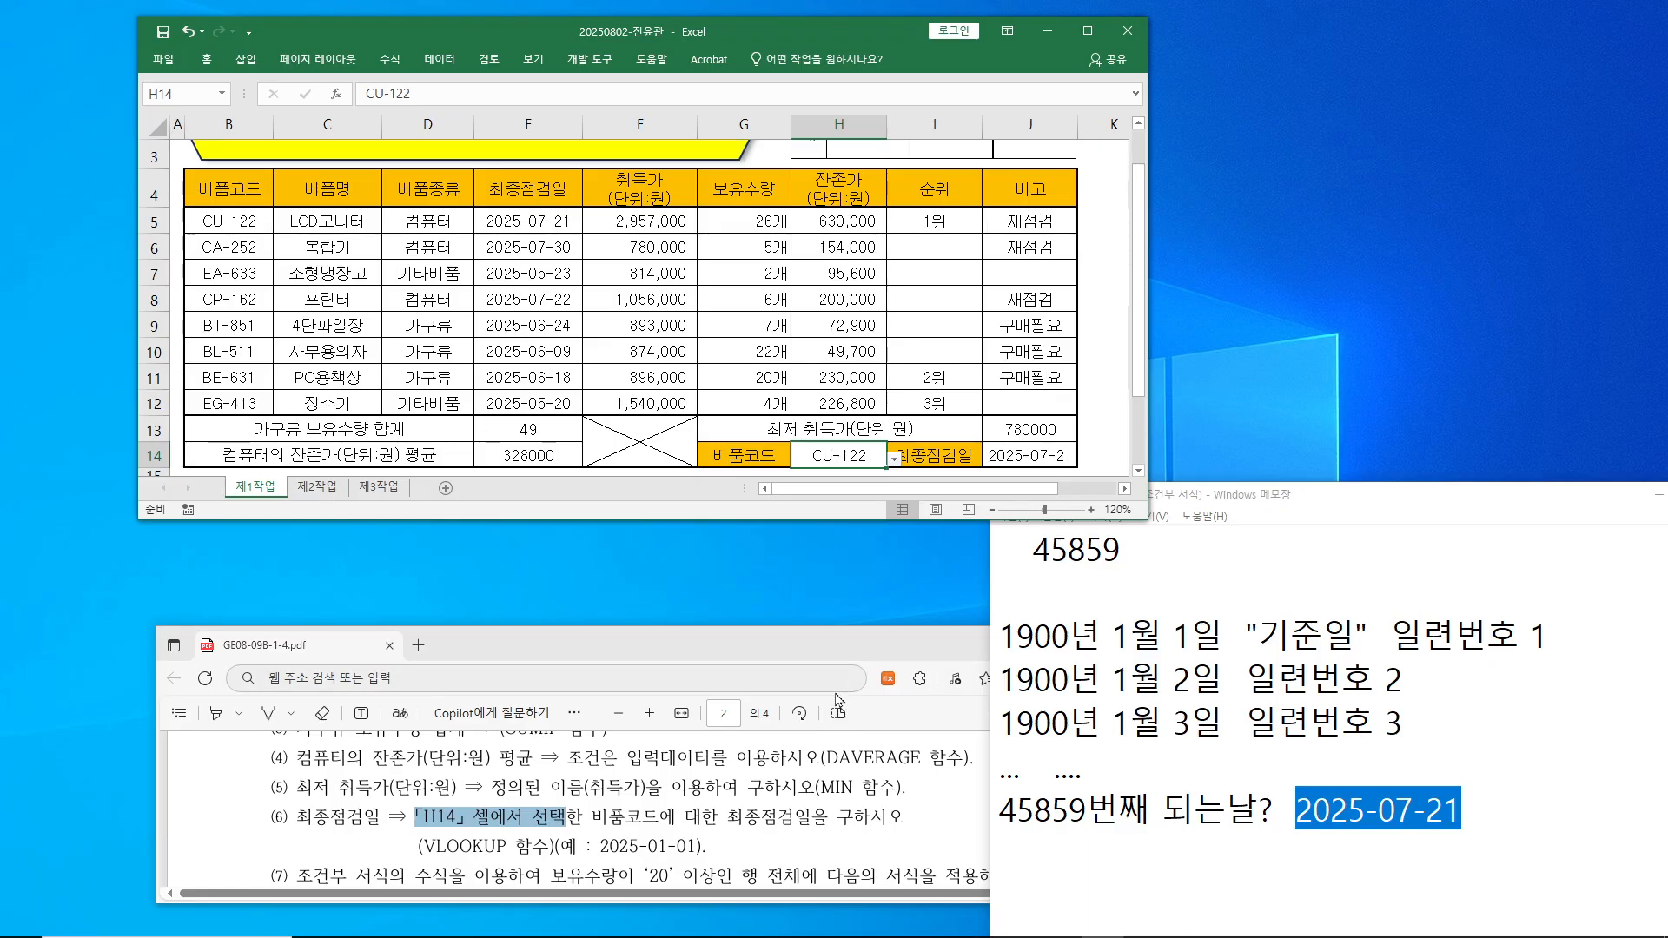
# - Switch to the VLOOKUP slide show in PowerPoint
pyautogui.moveTo(974, 921)
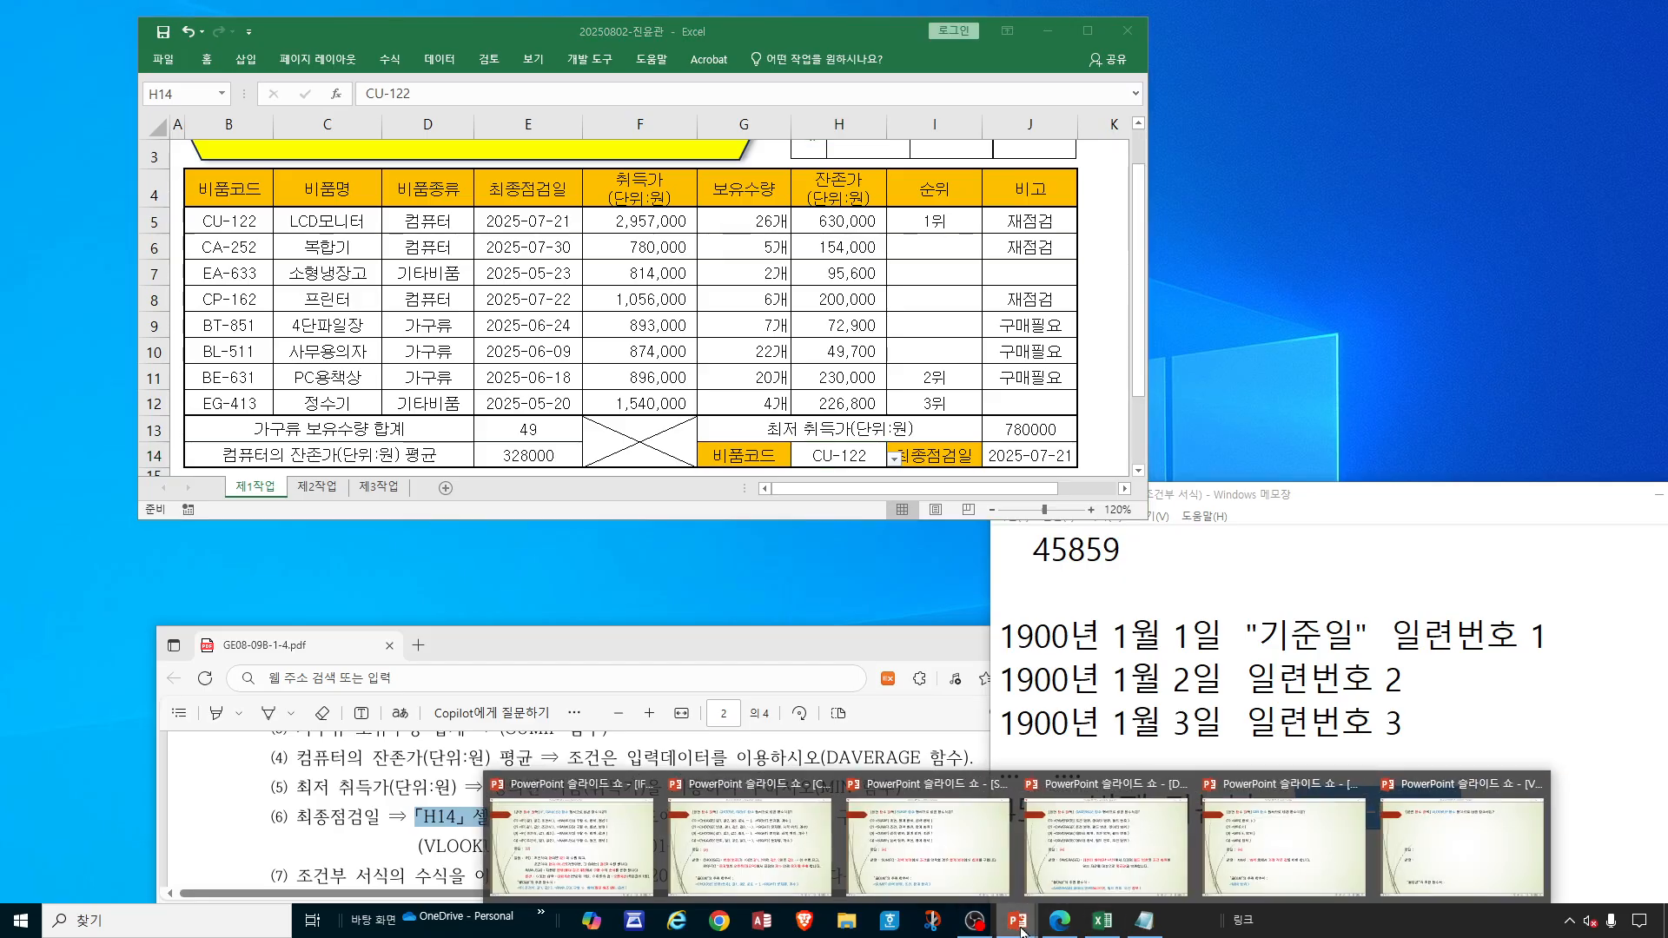
pyautogui.click(1376, 877)
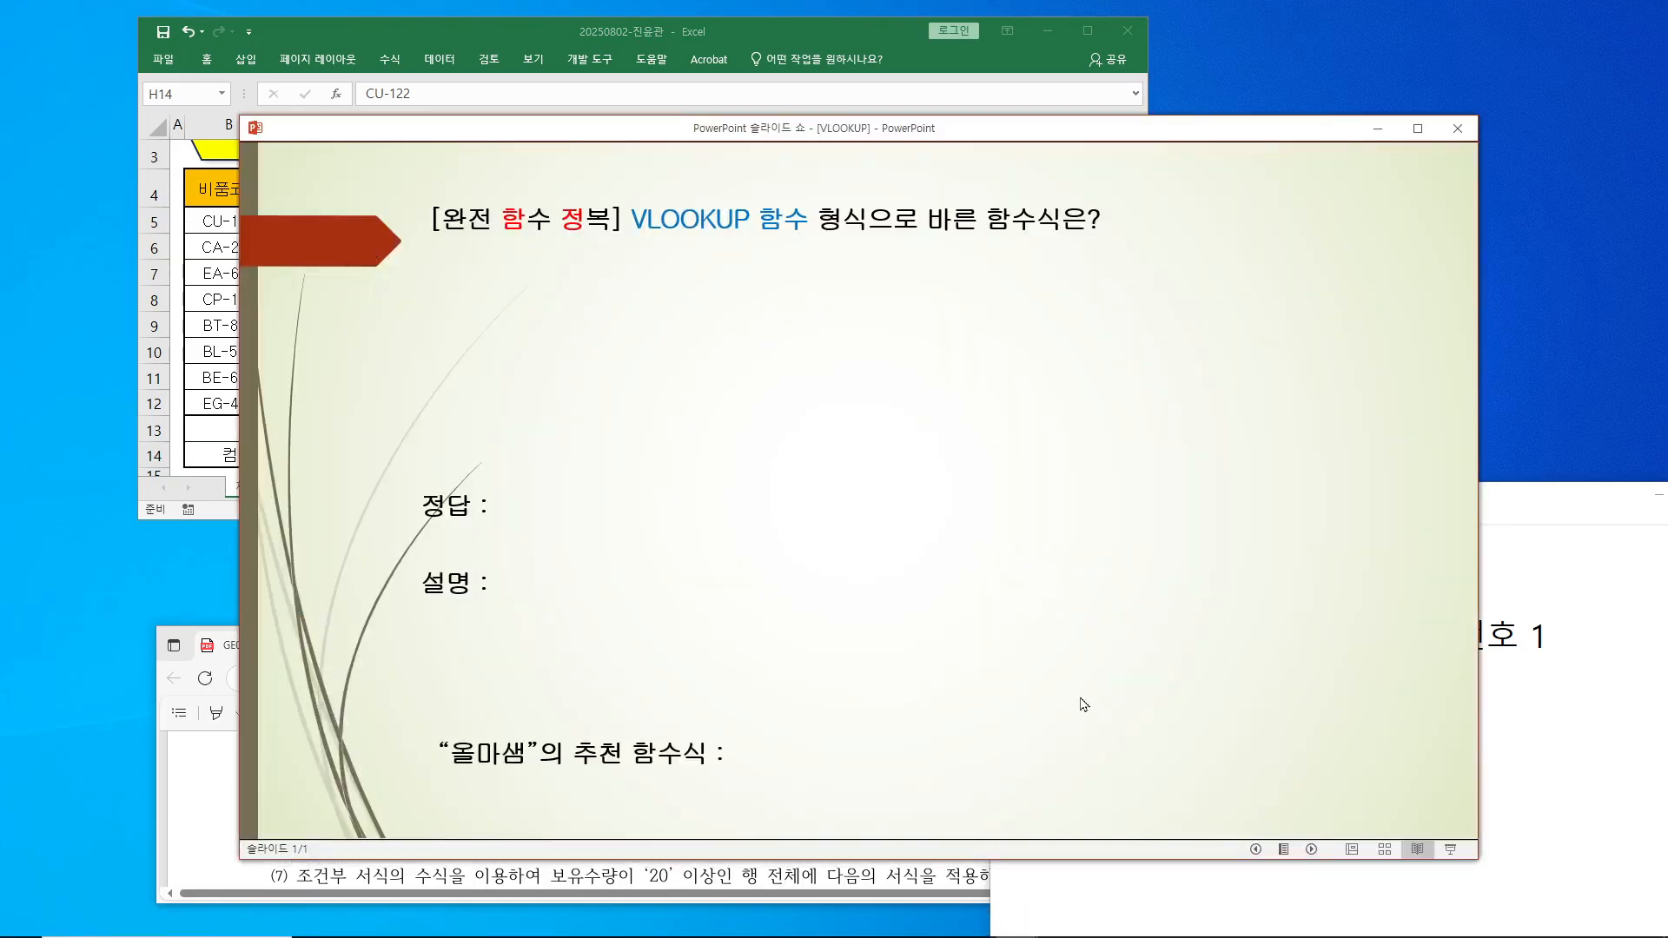
# - Reveal the four VLOOKUP syntax choices, the answer, the explanation and the recommended formula on the slide, and minimize the finished slide show
pyautogui.click(1089, 709)
pyautogui.press('Return')
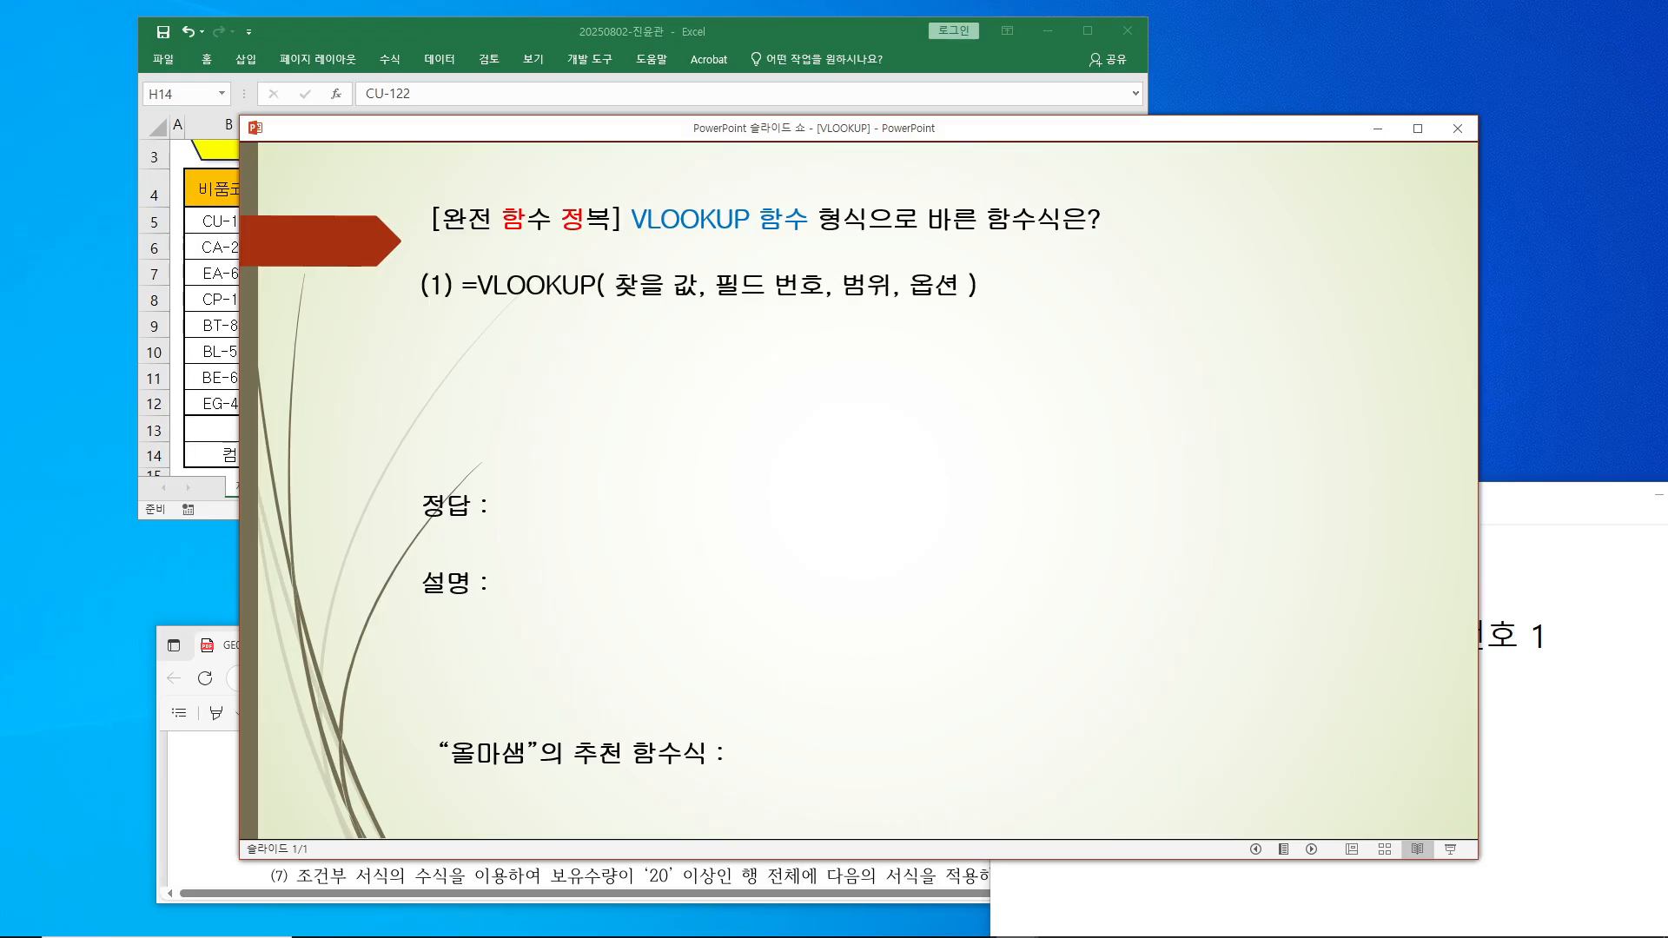
pyautogui.press('Return')
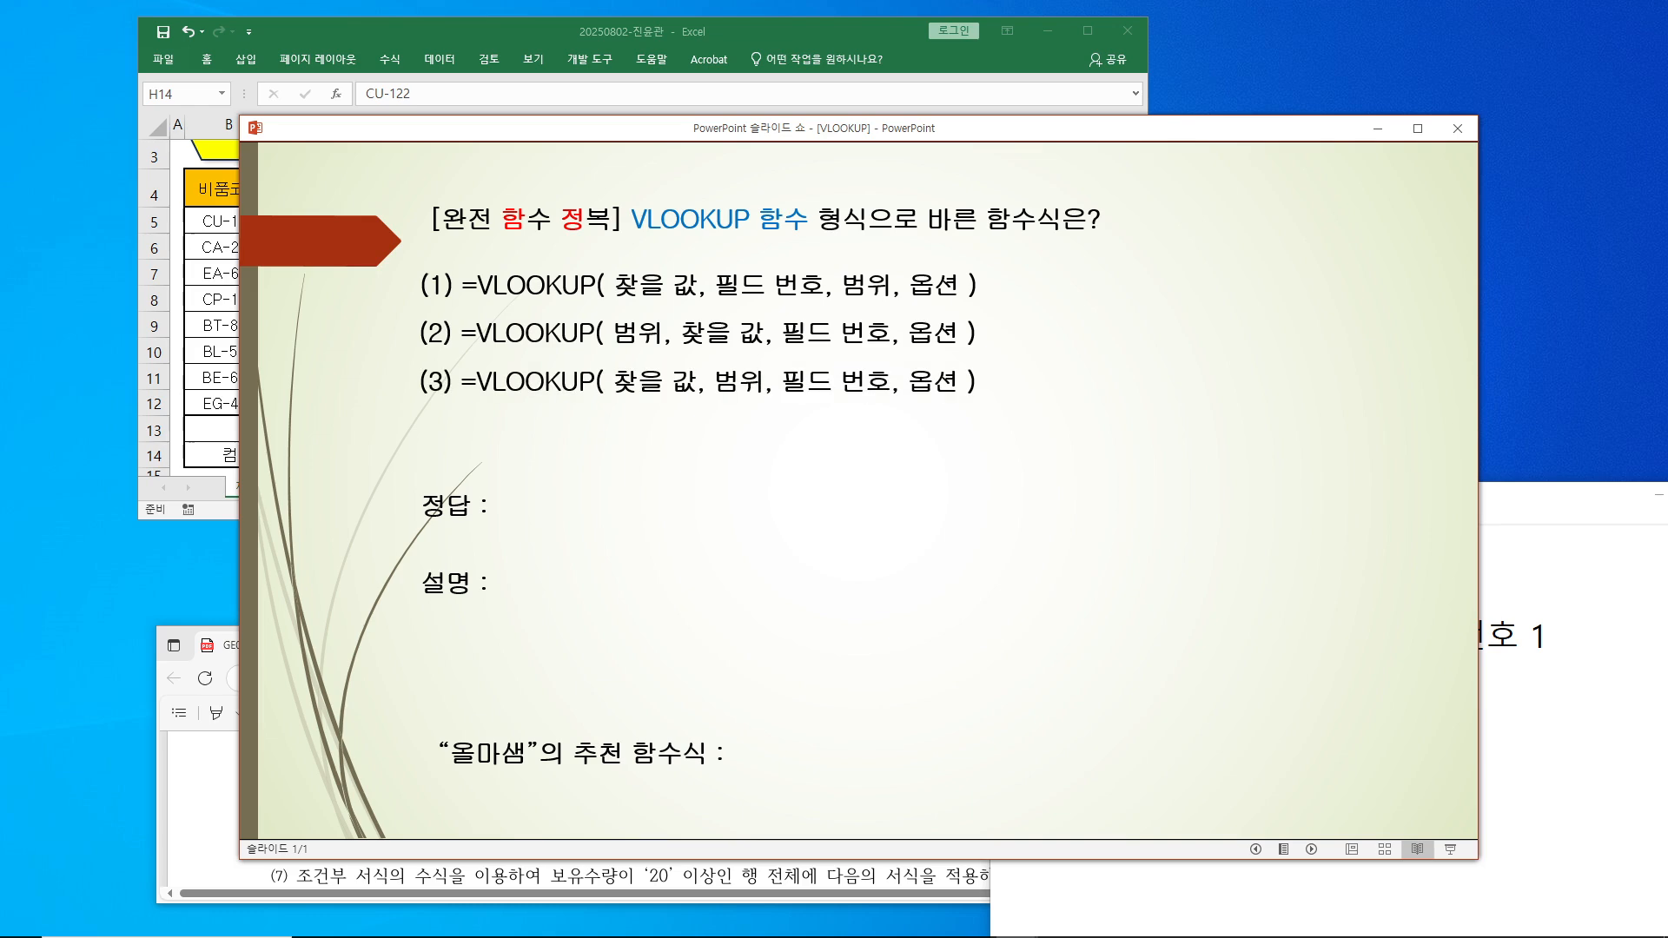
pyautogui.press('Return')
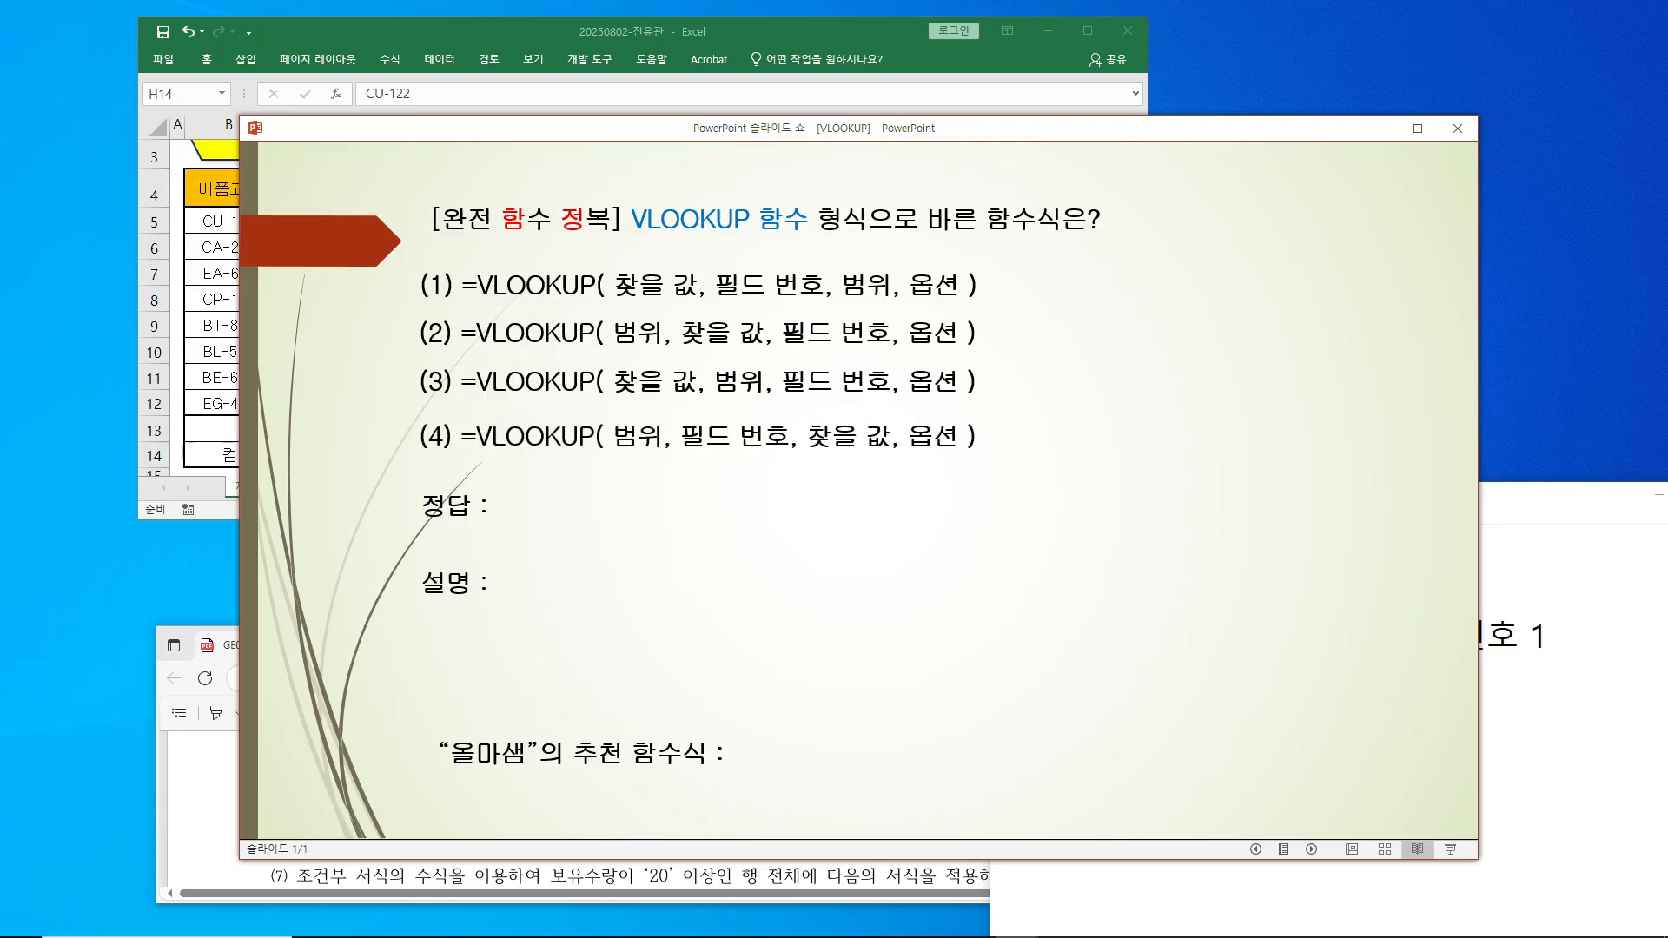
pyautogui.press('Return')
pyautogui.press('Return')
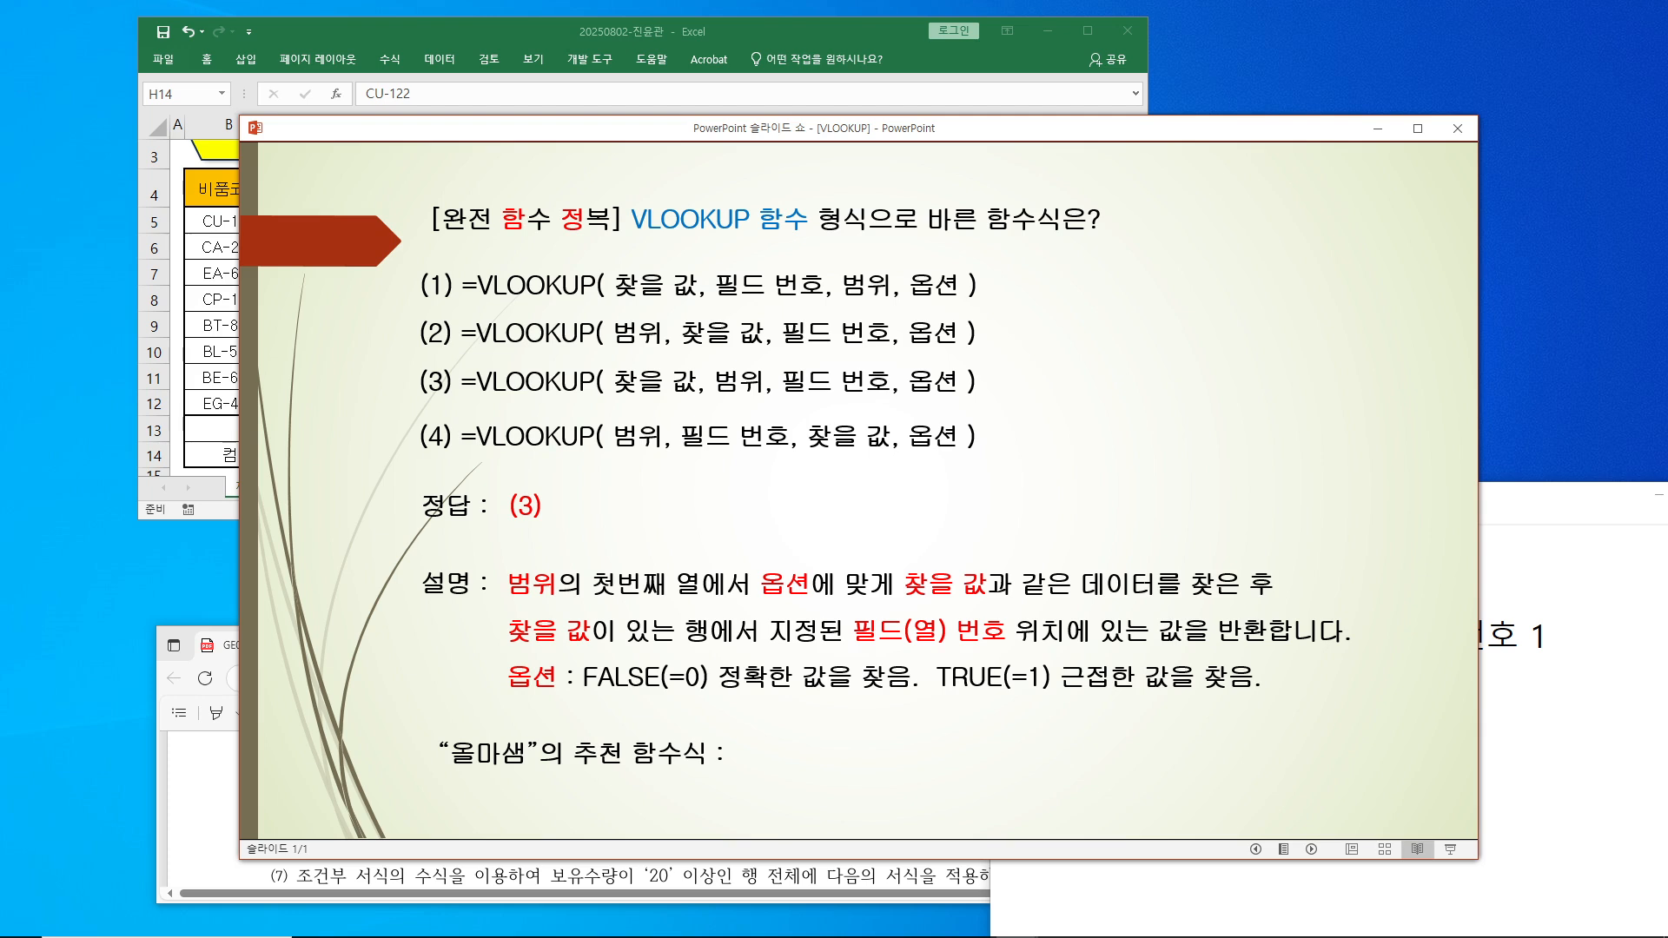
pyautogui.press('Return')
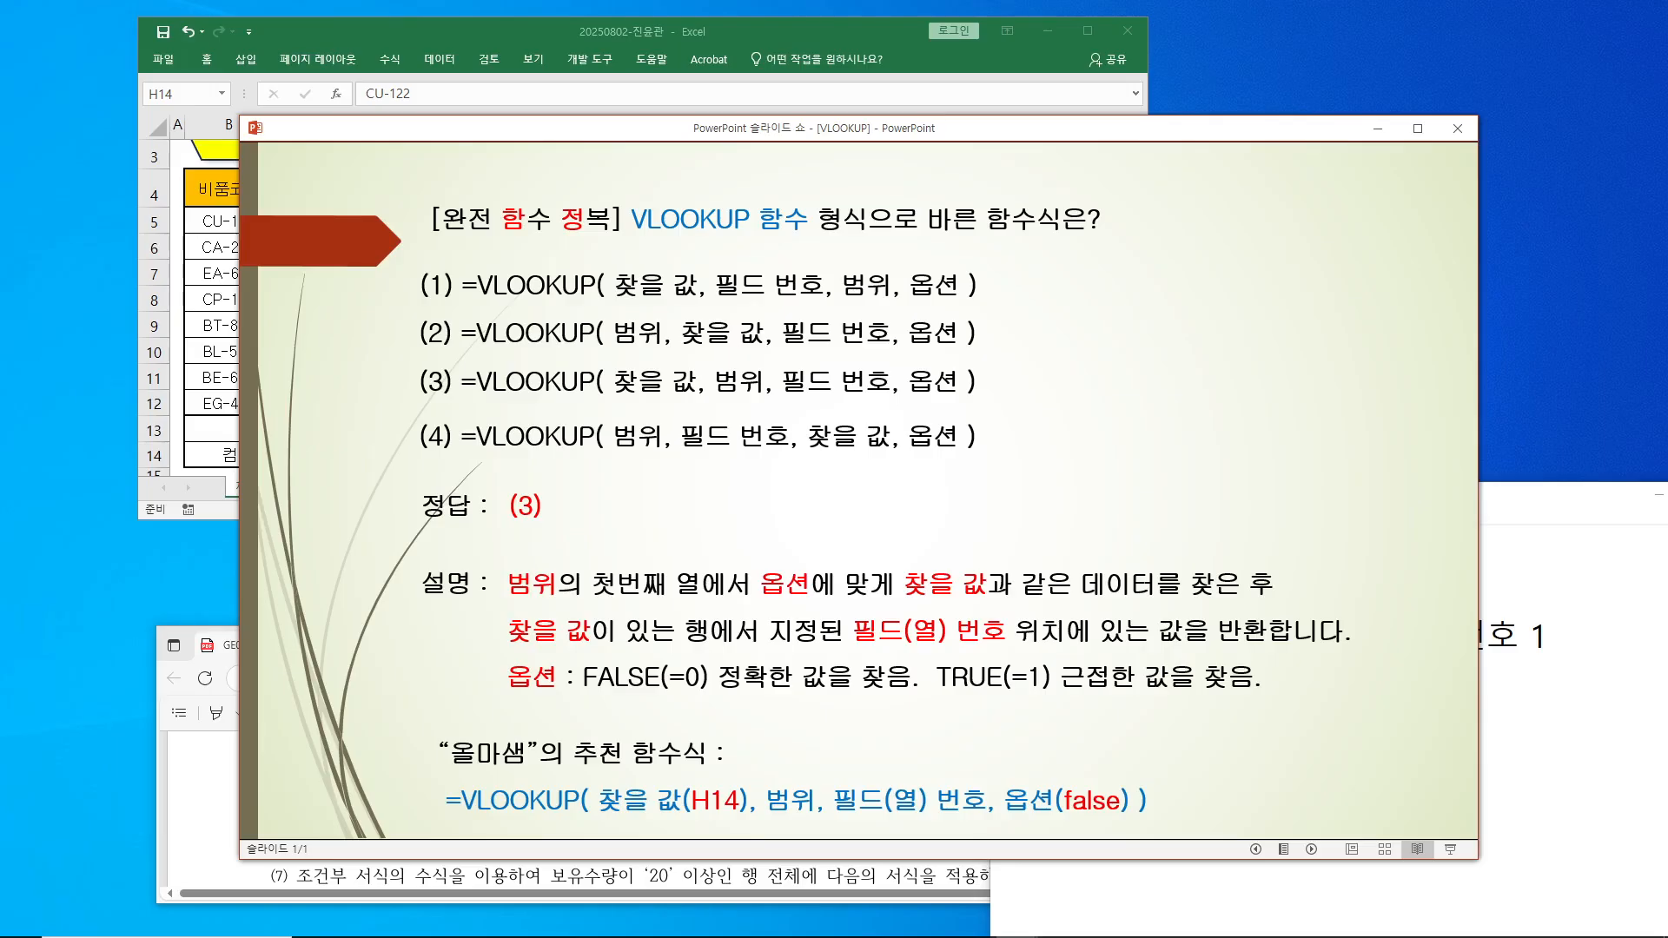
pyautogui.press('Return')
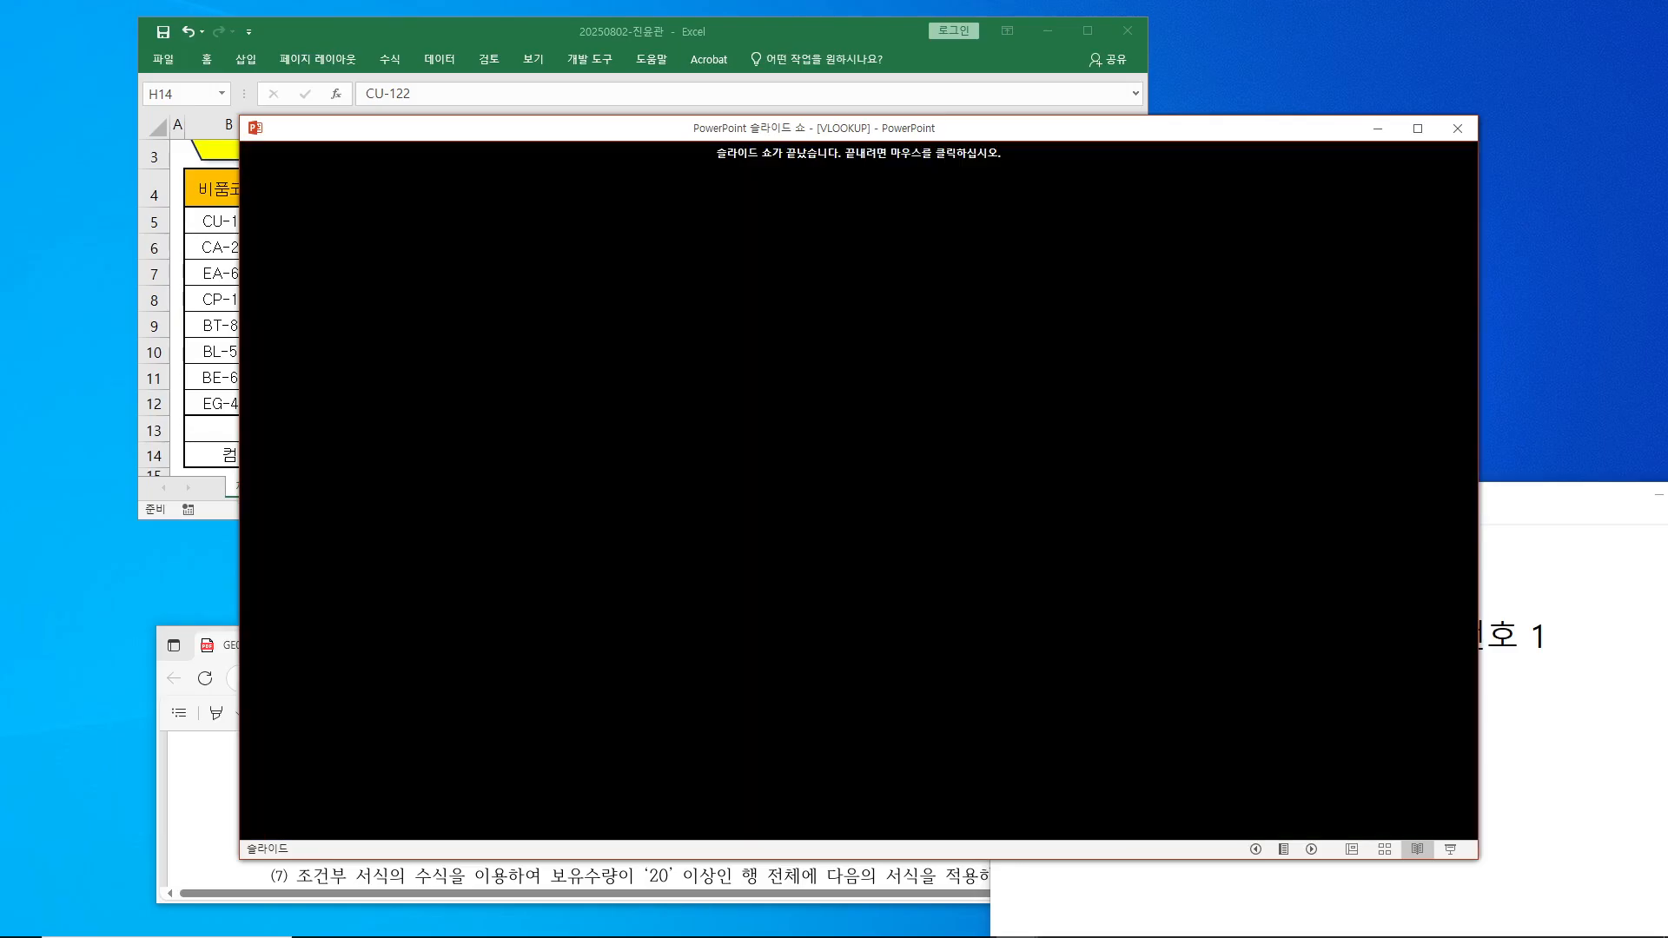
pyautogui.click(1377, 128)
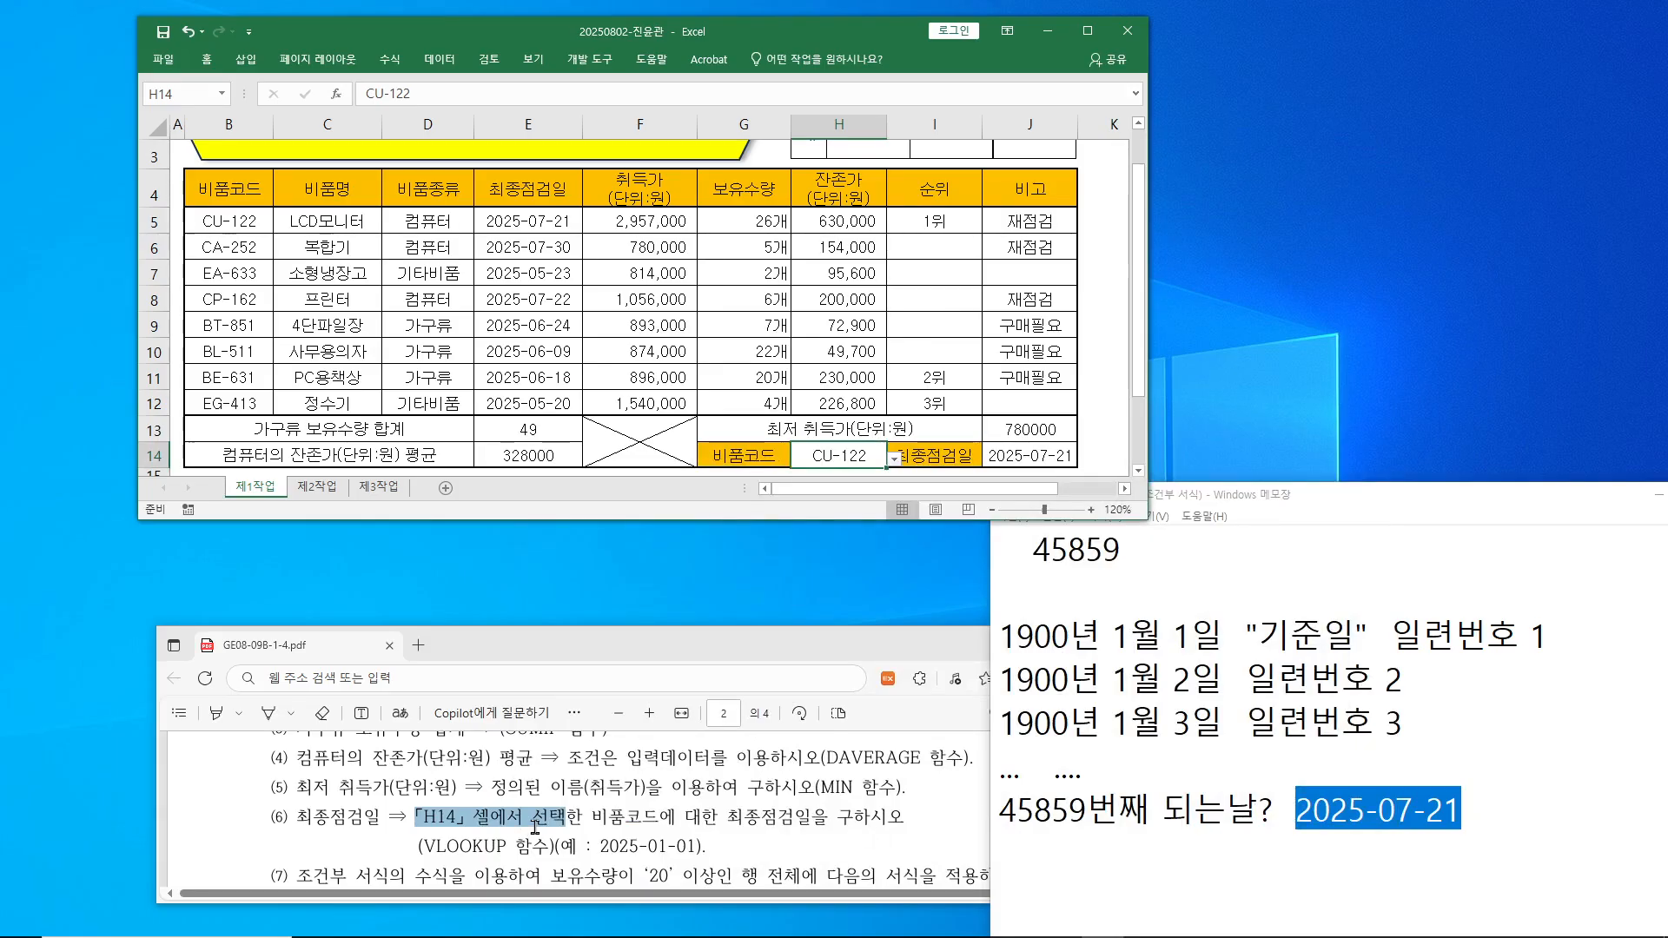
# - Bring item (7) of the PDF into view, minimize the Notepad notes, and move the PDF window up beneath the worksheet
pyautogui.scroll(-1, 490, 819)
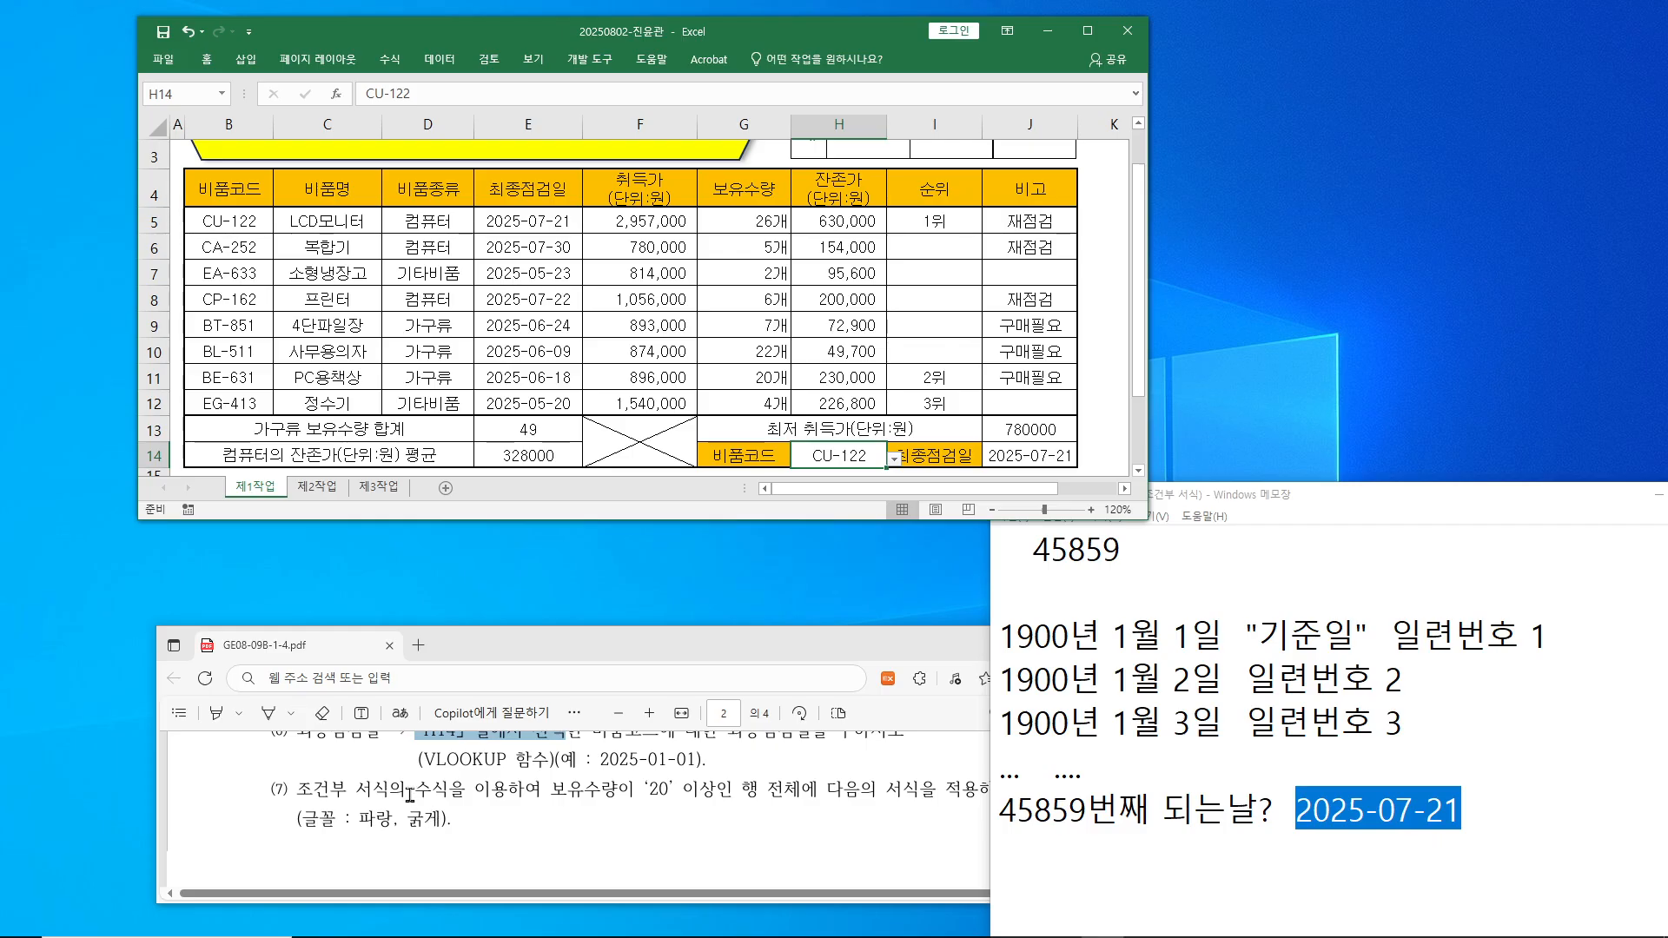
pyautogui.click(1654, 501)
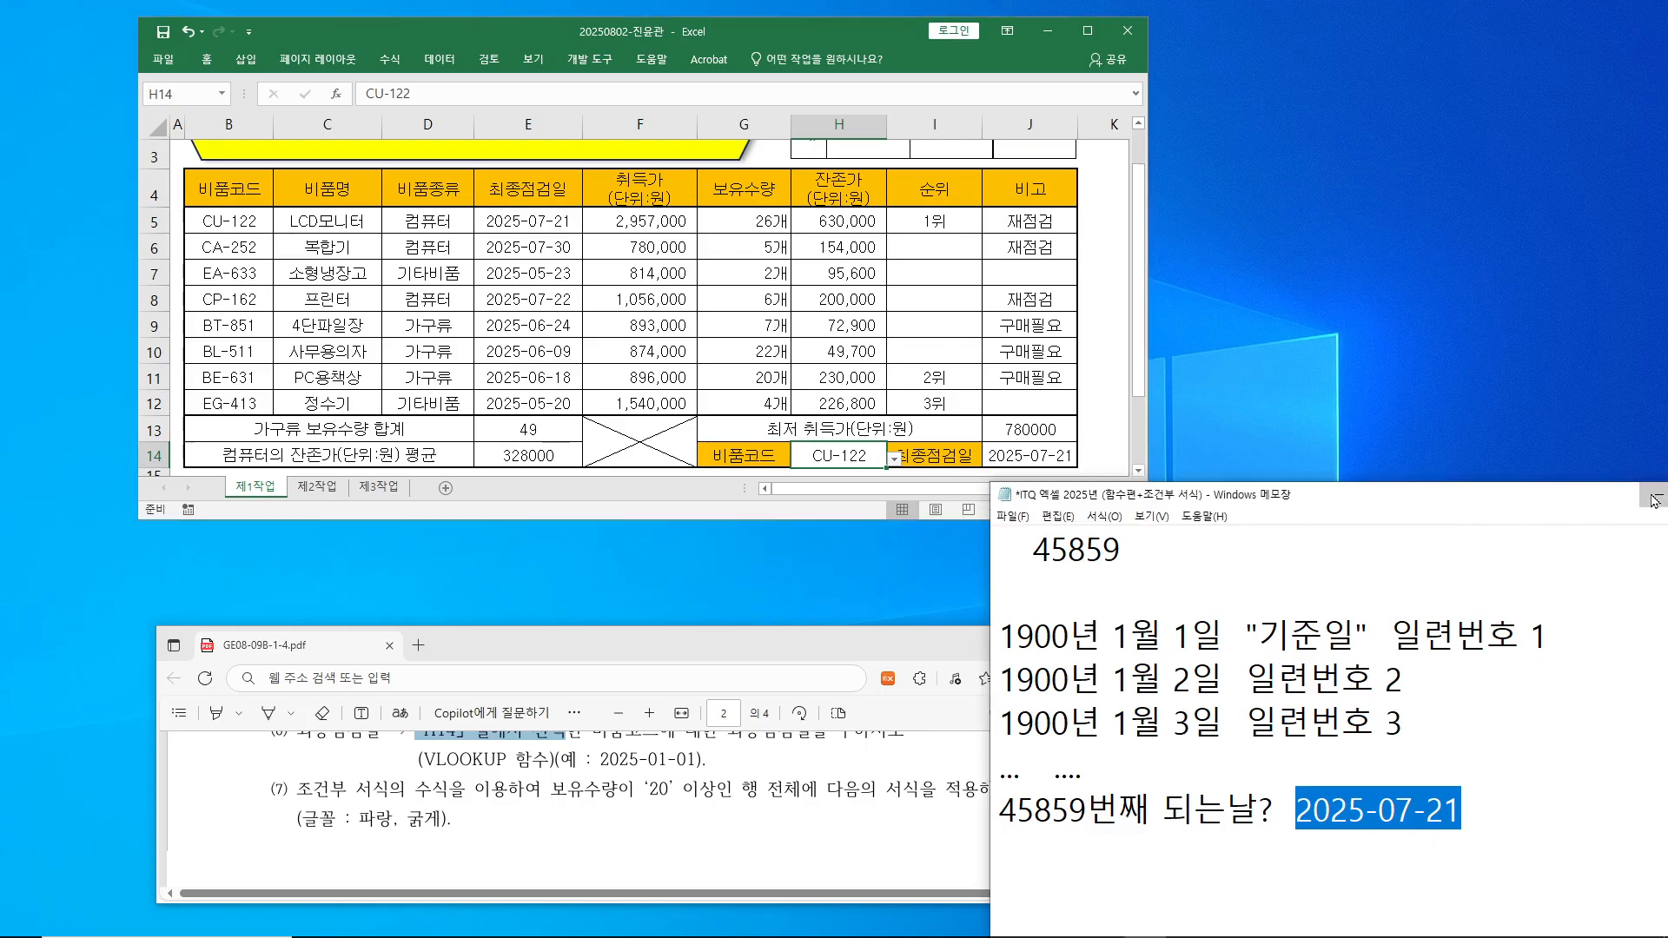
pyautogui.click(1655, 501)
pyautogui.moveTo(644, 658); pyautogui.dragTo(641, 587)
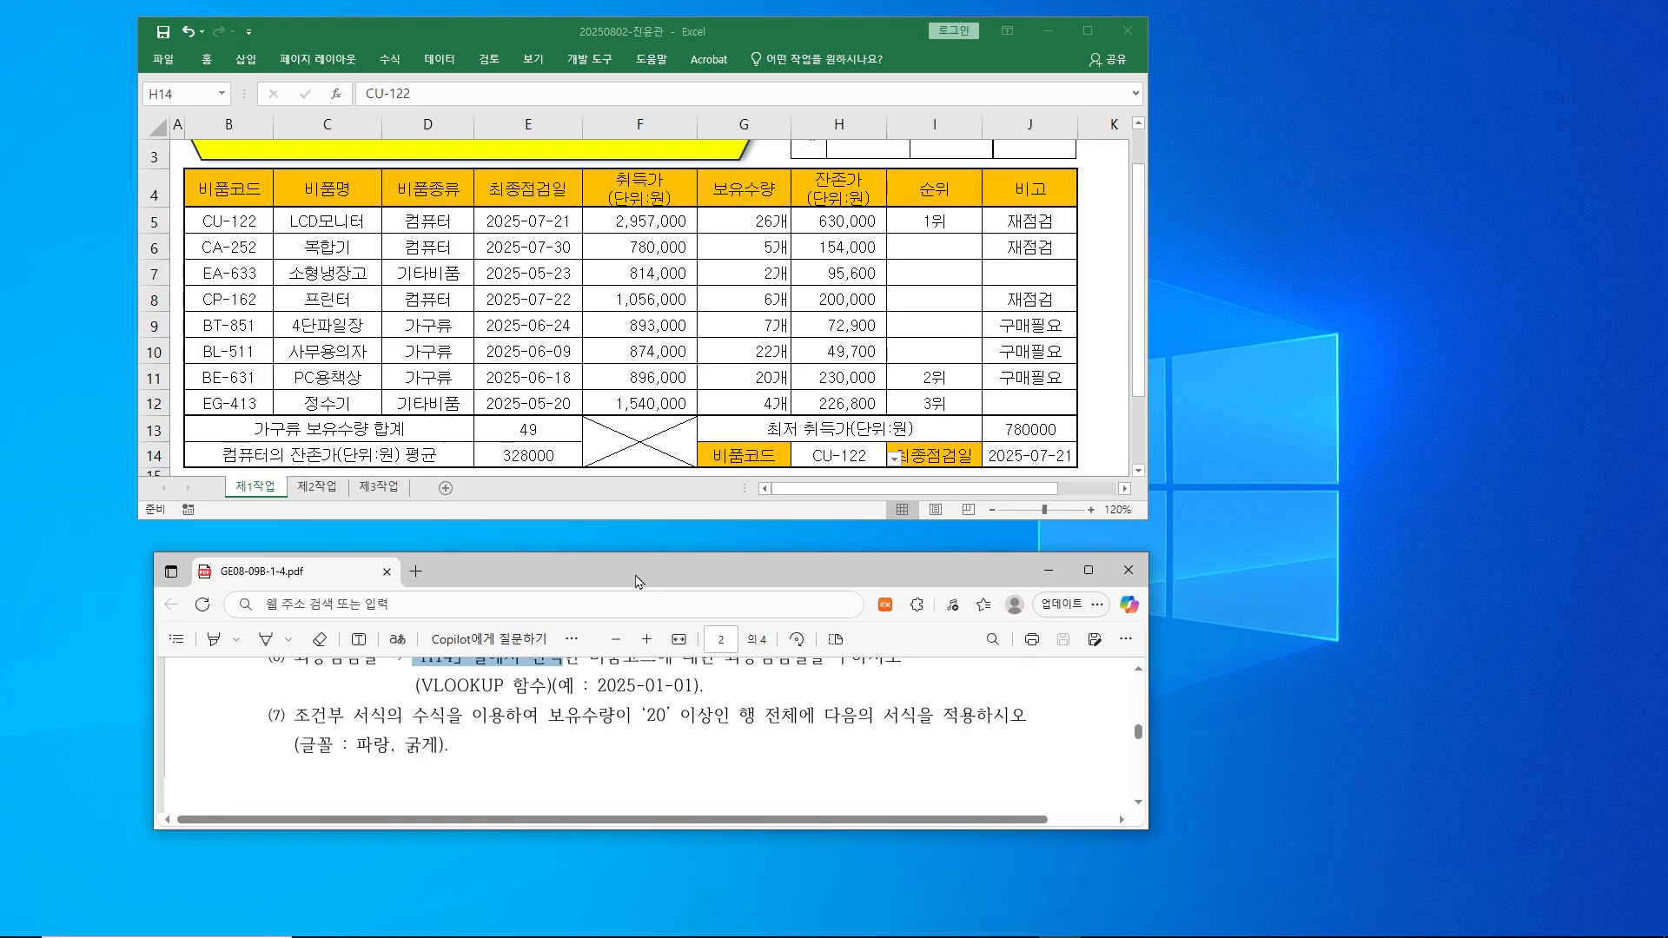
# - Highlight the words 조건부 서식의 in item (7) of the PDF
pyautogui.moveTo(403, 716); pyautogui.dragTo(311, 717)
pyautogui.rightClick(313, 717)
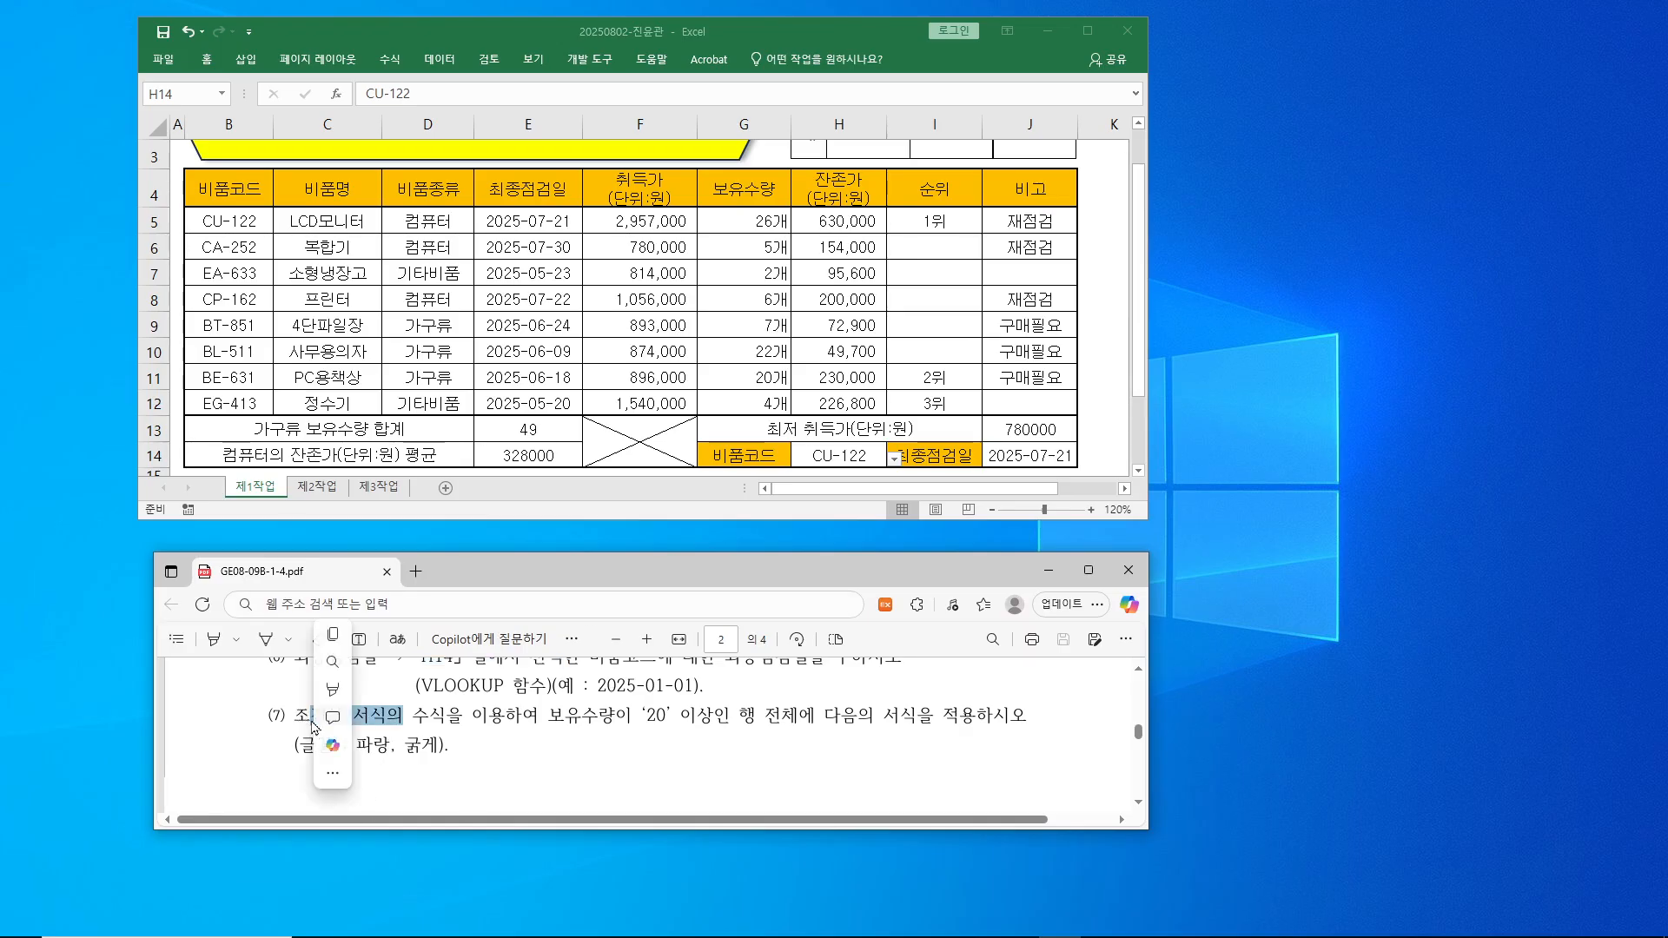
pyautogui.click(553, 774)
pyautogui.moveTo(403, 718); pyautogui.dragTo(290, 718)
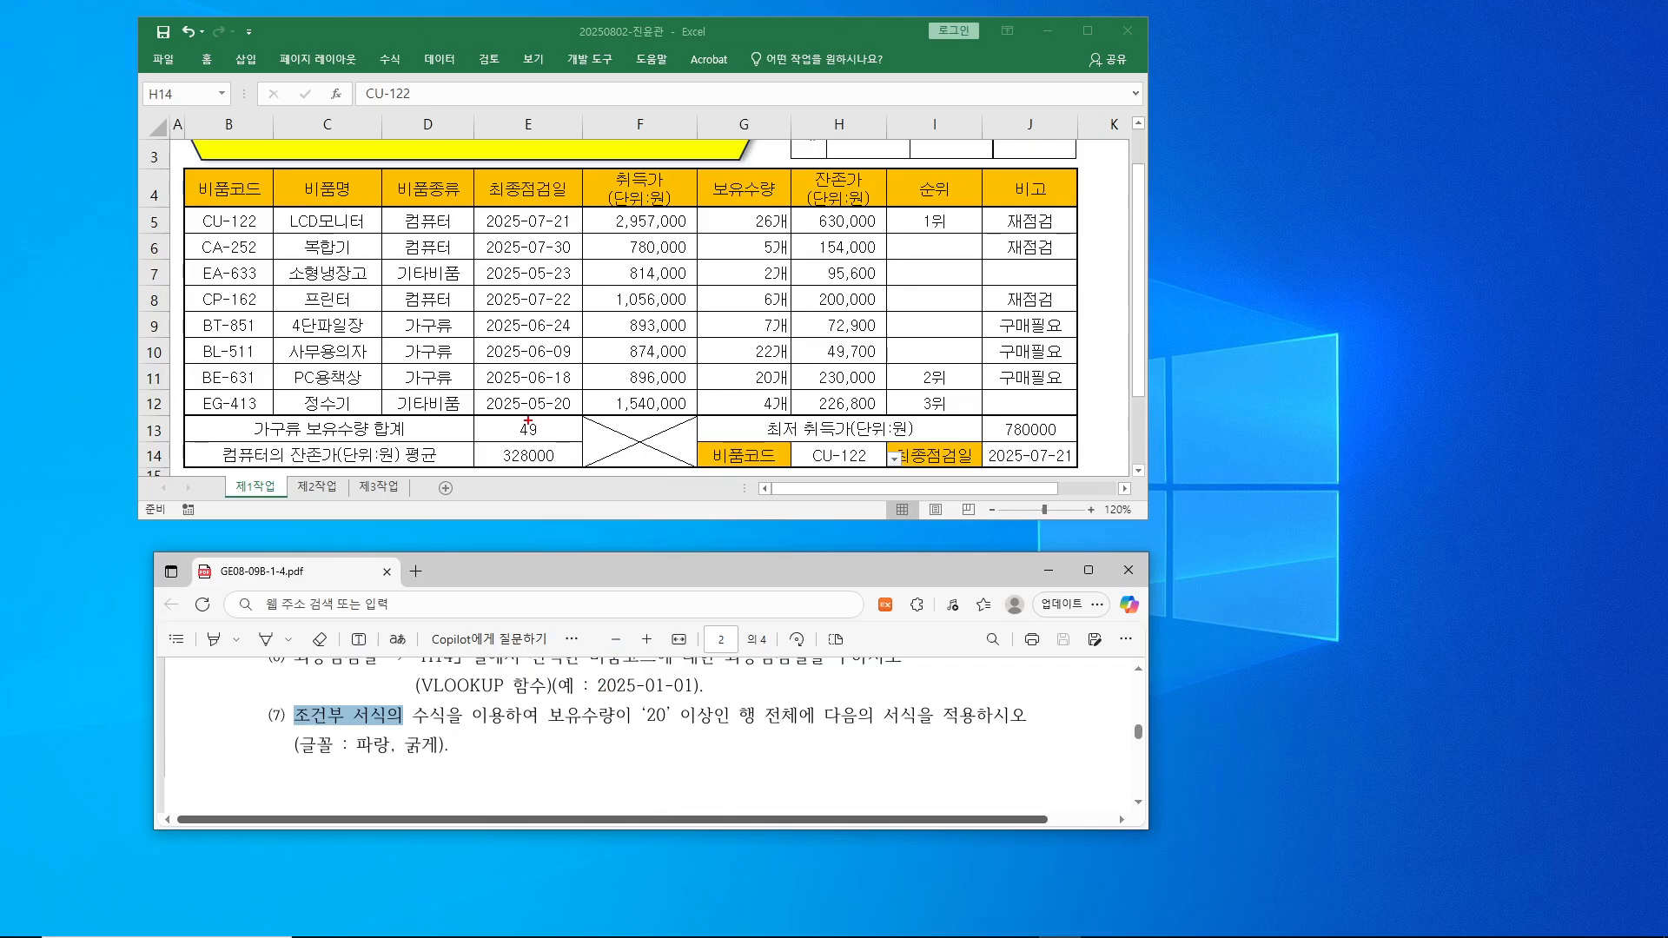
# - Mark the table's data rows and the words 행 전체 in item (7) to explain whole-row formatting, and clear the marks
pyautogui.moveTo(194, 211)
pyautogui.mouseDown()
pyautogui.moveTo(841, 316)
pyautogui.moveTo(1055, 404)
pyautogui.mouseUp()
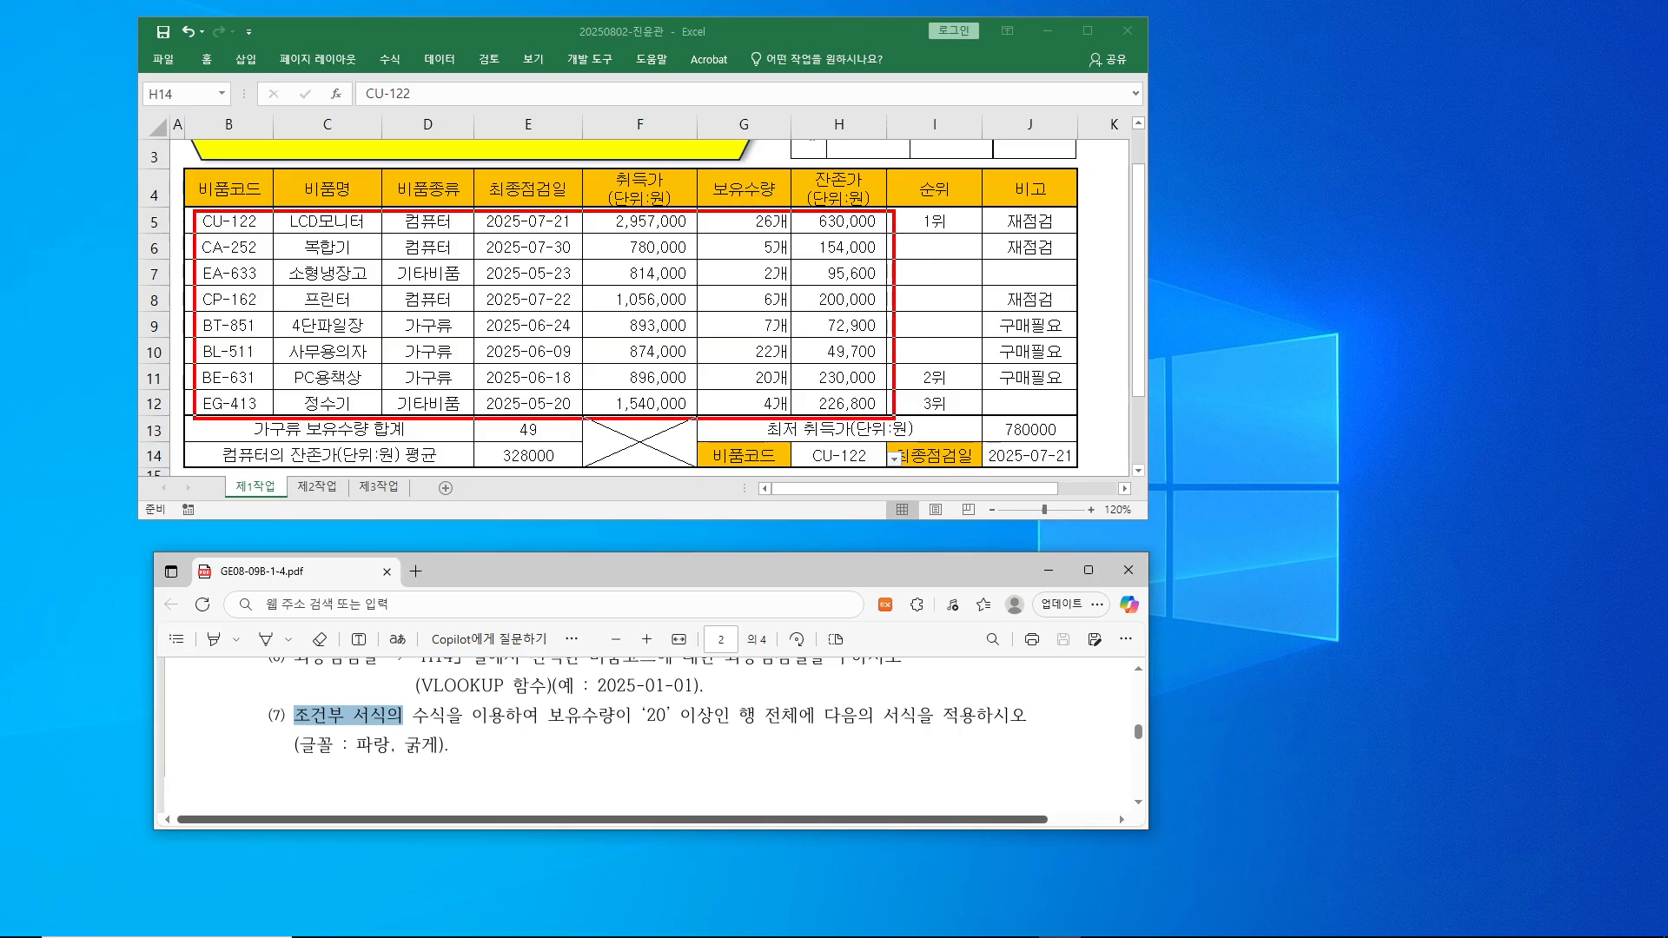
pyautogui.moveTo(1054, 411); pyautogui.dragTo(1076, 410)
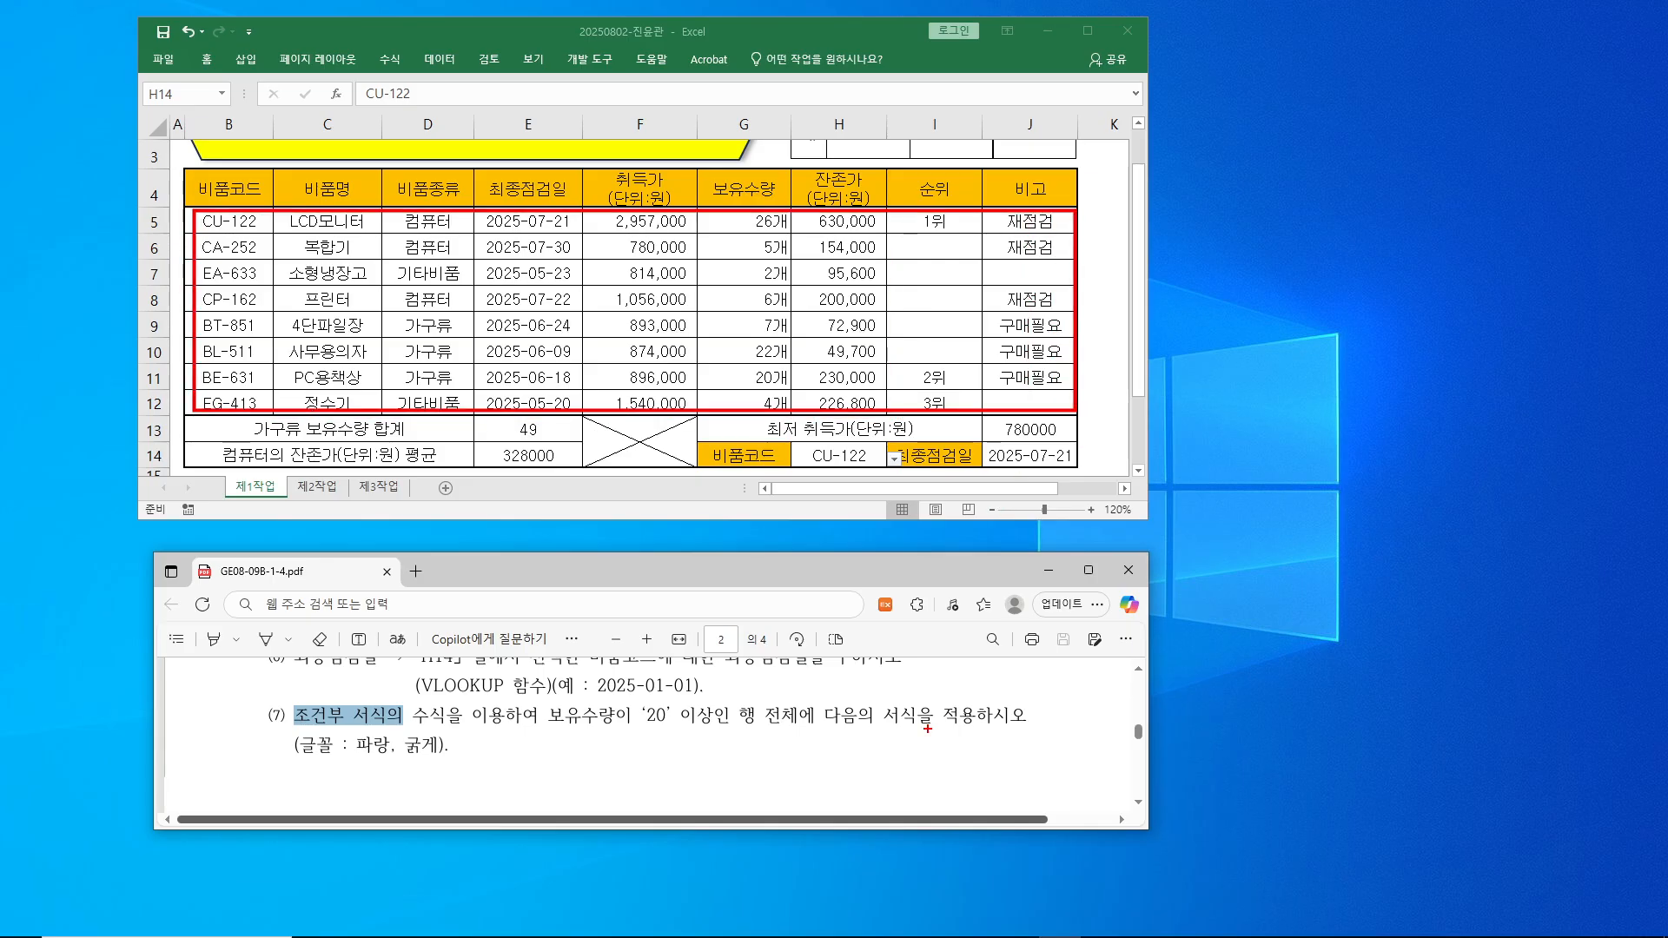
pyautogui.moveTo(736, 690); pyautogui.dragTo(799, 736)
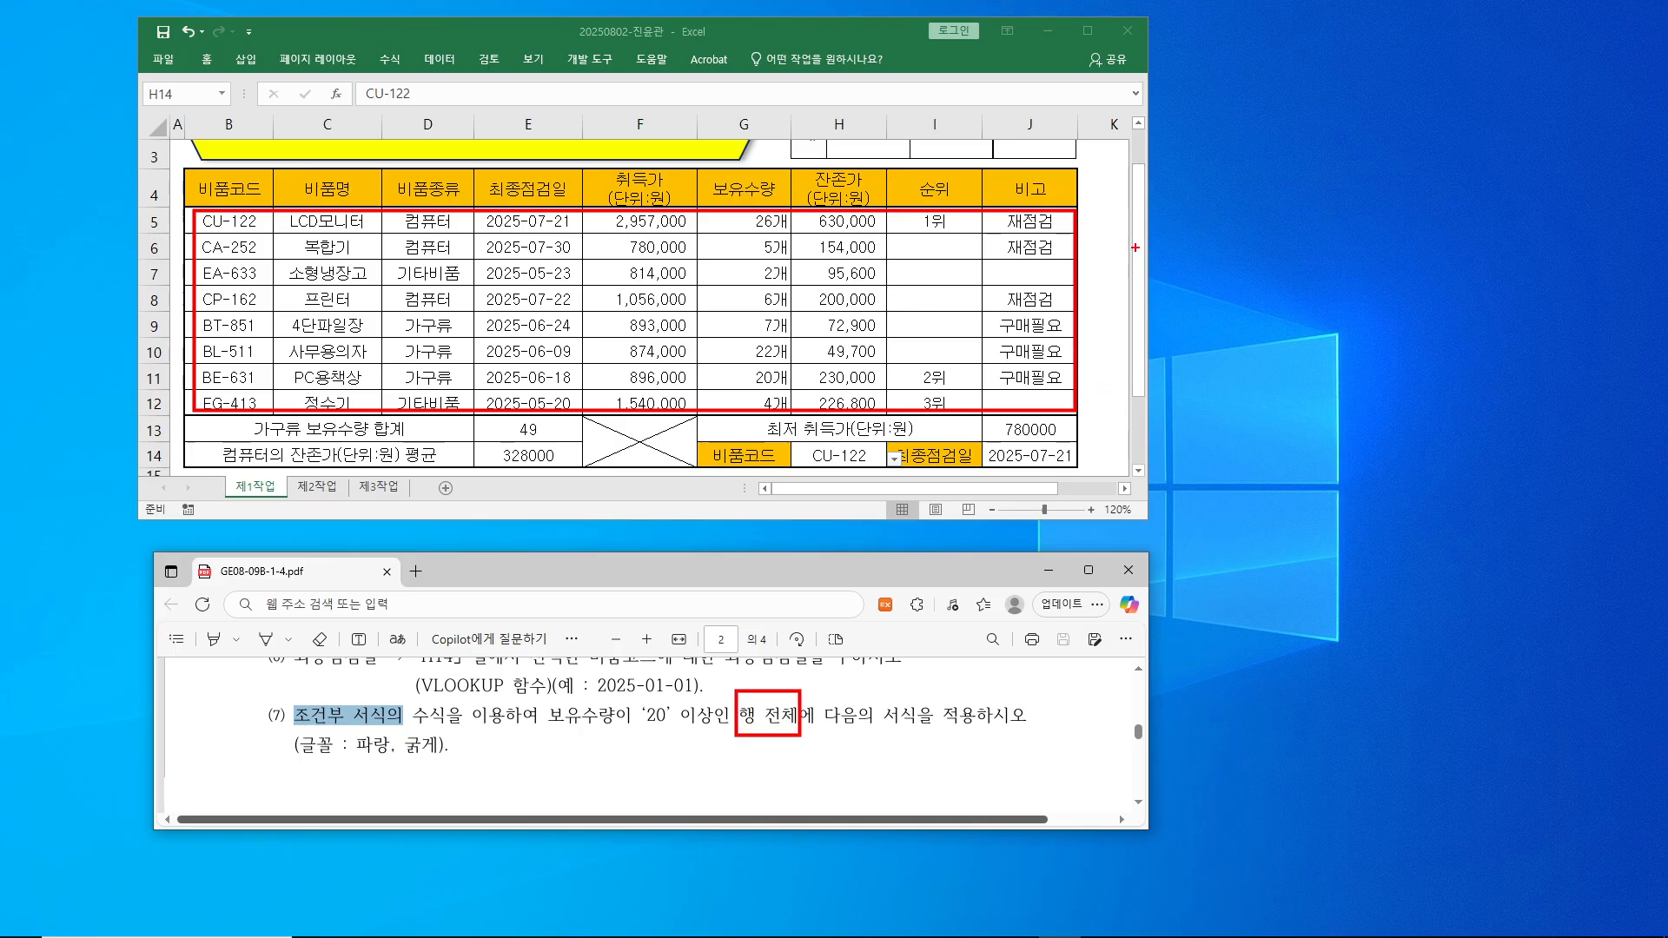
pyautogui.moveTo(1108, 207)
pyautogui.mouseDown()
pyautogui.moveTo(1108, 404)
pyautogui.moveTo(1132, 346)
pyautogui.mouseUp()
pyautogui.moveTo(887, 212)
pyautogui.mouseDown()
pyautogui.moveTo(895, 299)
pyautogui.moveTo(872, 393)
pyautogui.mouseUp()
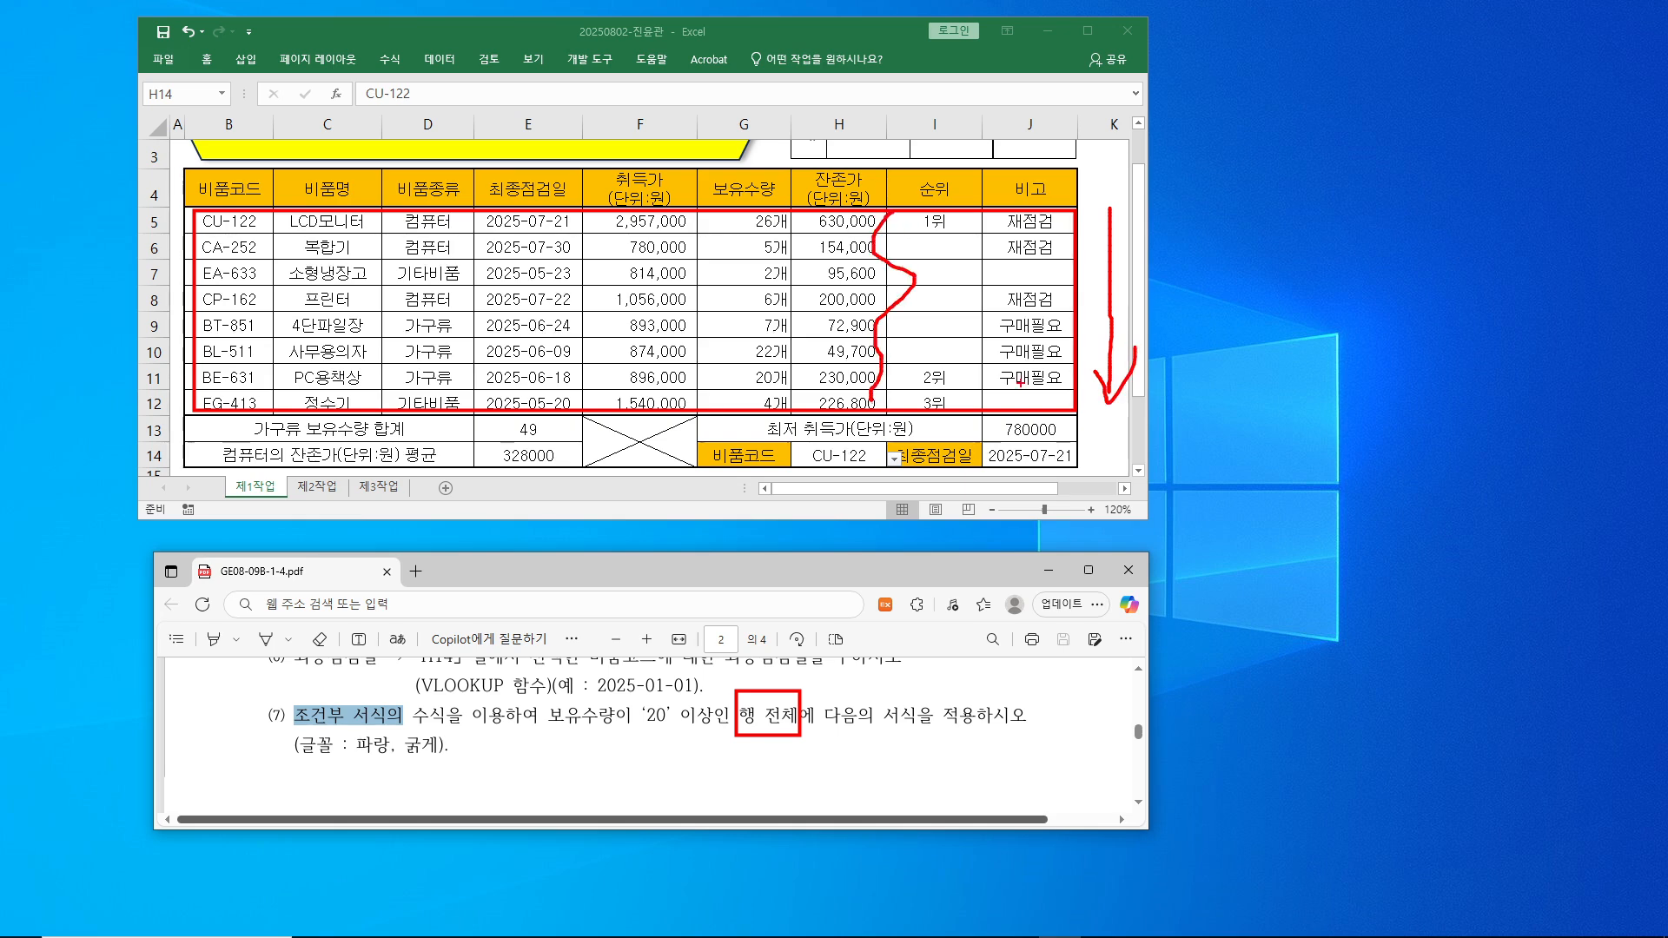
pyautogui.moveTo(1079, 254)
pyautogui.mouseDown()
pyautogui.moveTo(1087, 336)
pyautogui.moveTo(1114, 286)
pyautogui.mouseUp()
pyautogui.press('Escape')
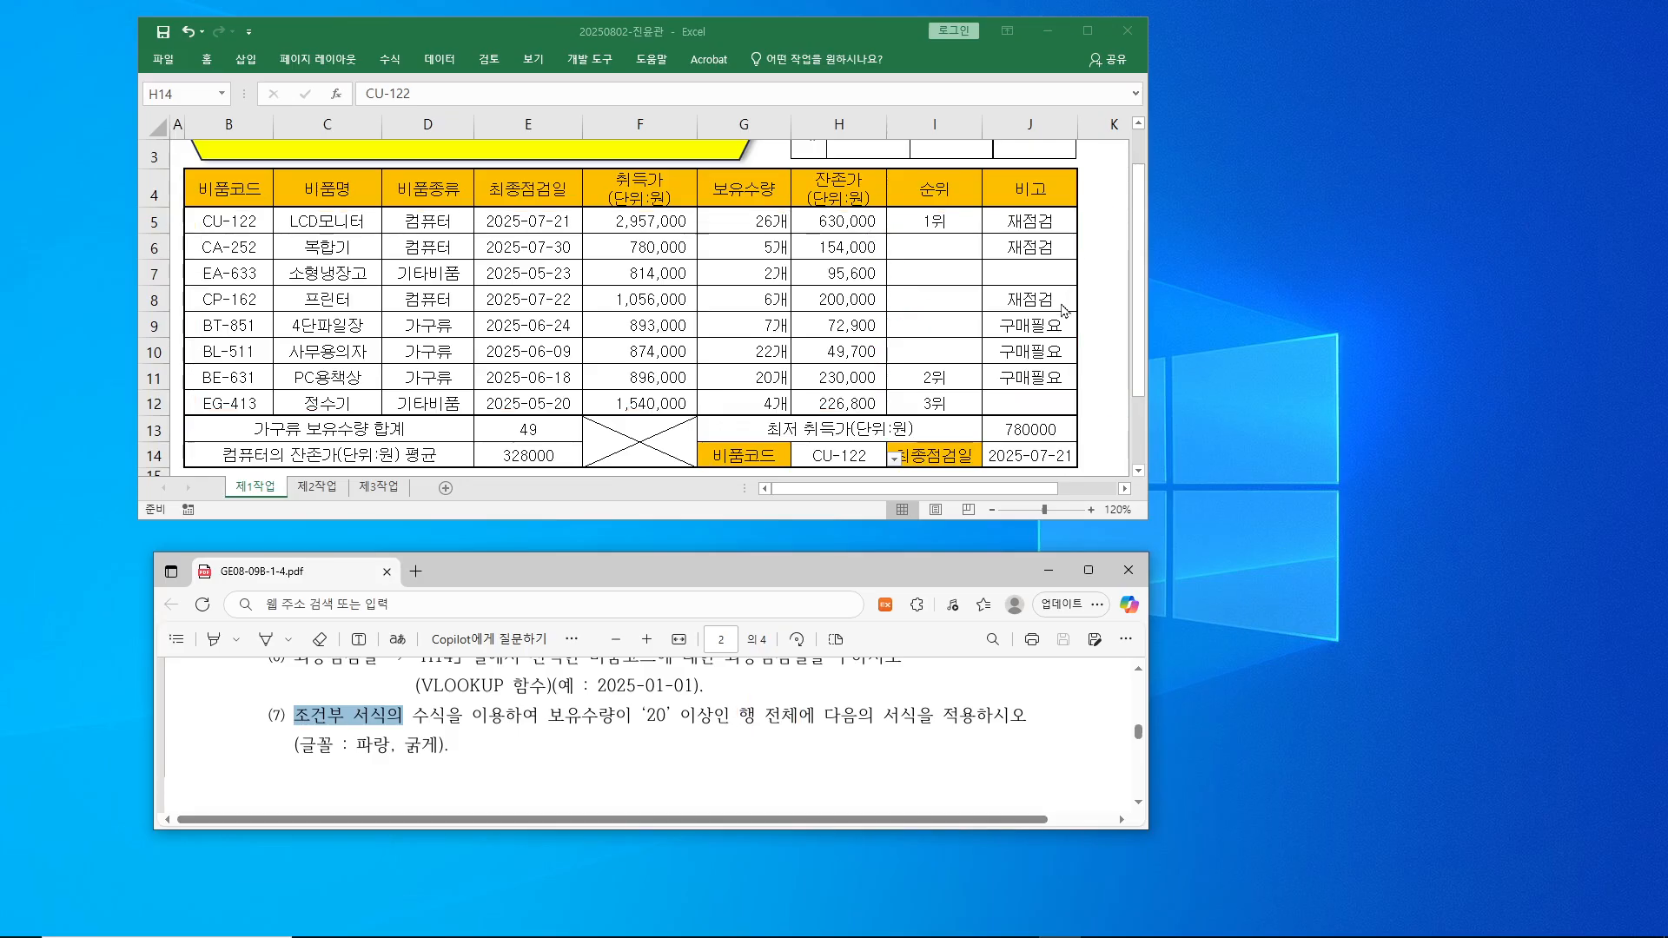
# - Select B5:J12 and create a new conditional formatting rule of the type 수식을 사용하여 서식을 지정할 셀 결정
pyautogui.click(206, 221)
pyautogui.moveTo(363, 231); pyautogui.dragTo(1053, 404)
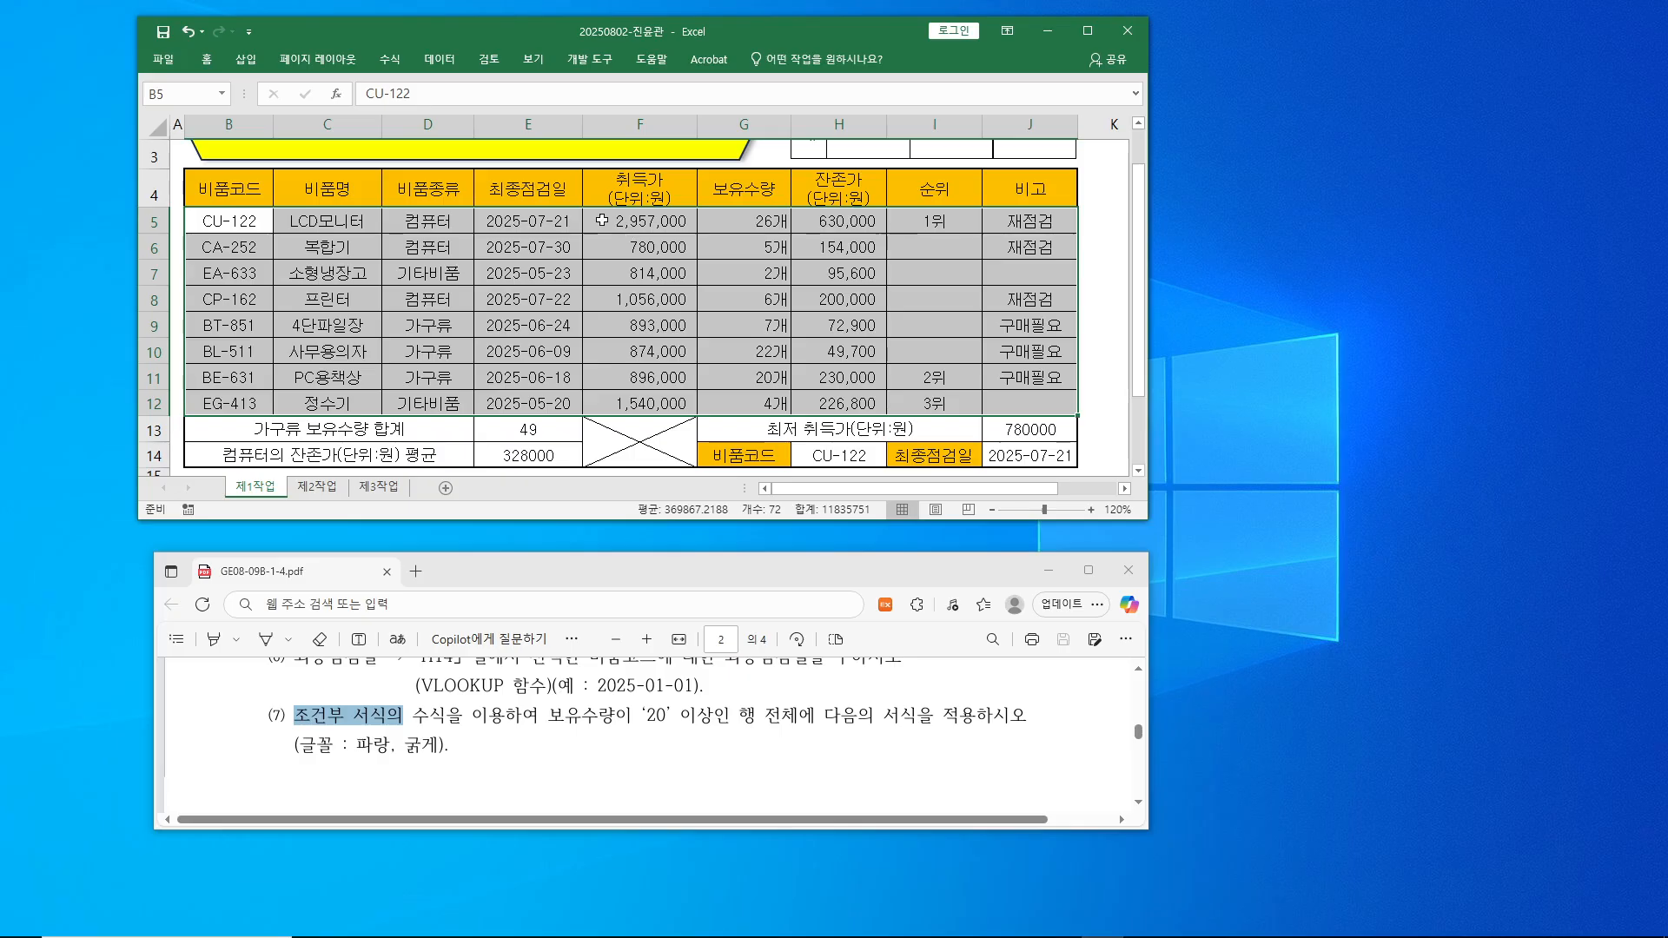
pyautogui.click(206, 62)
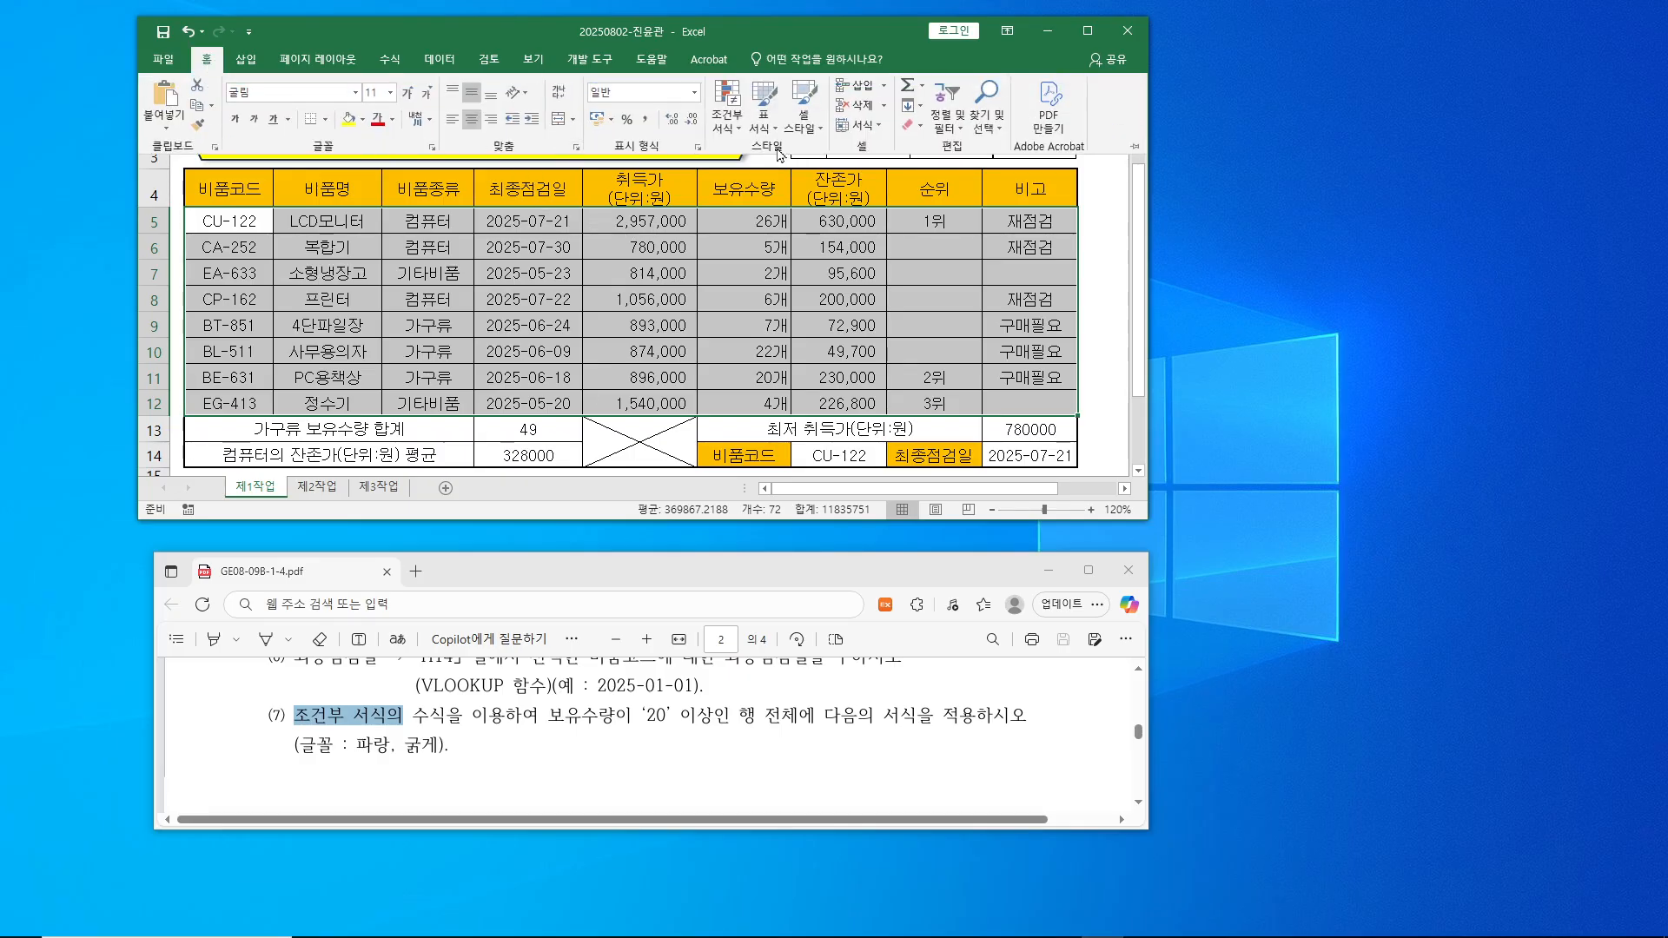
pyautogui.click(741, 130)
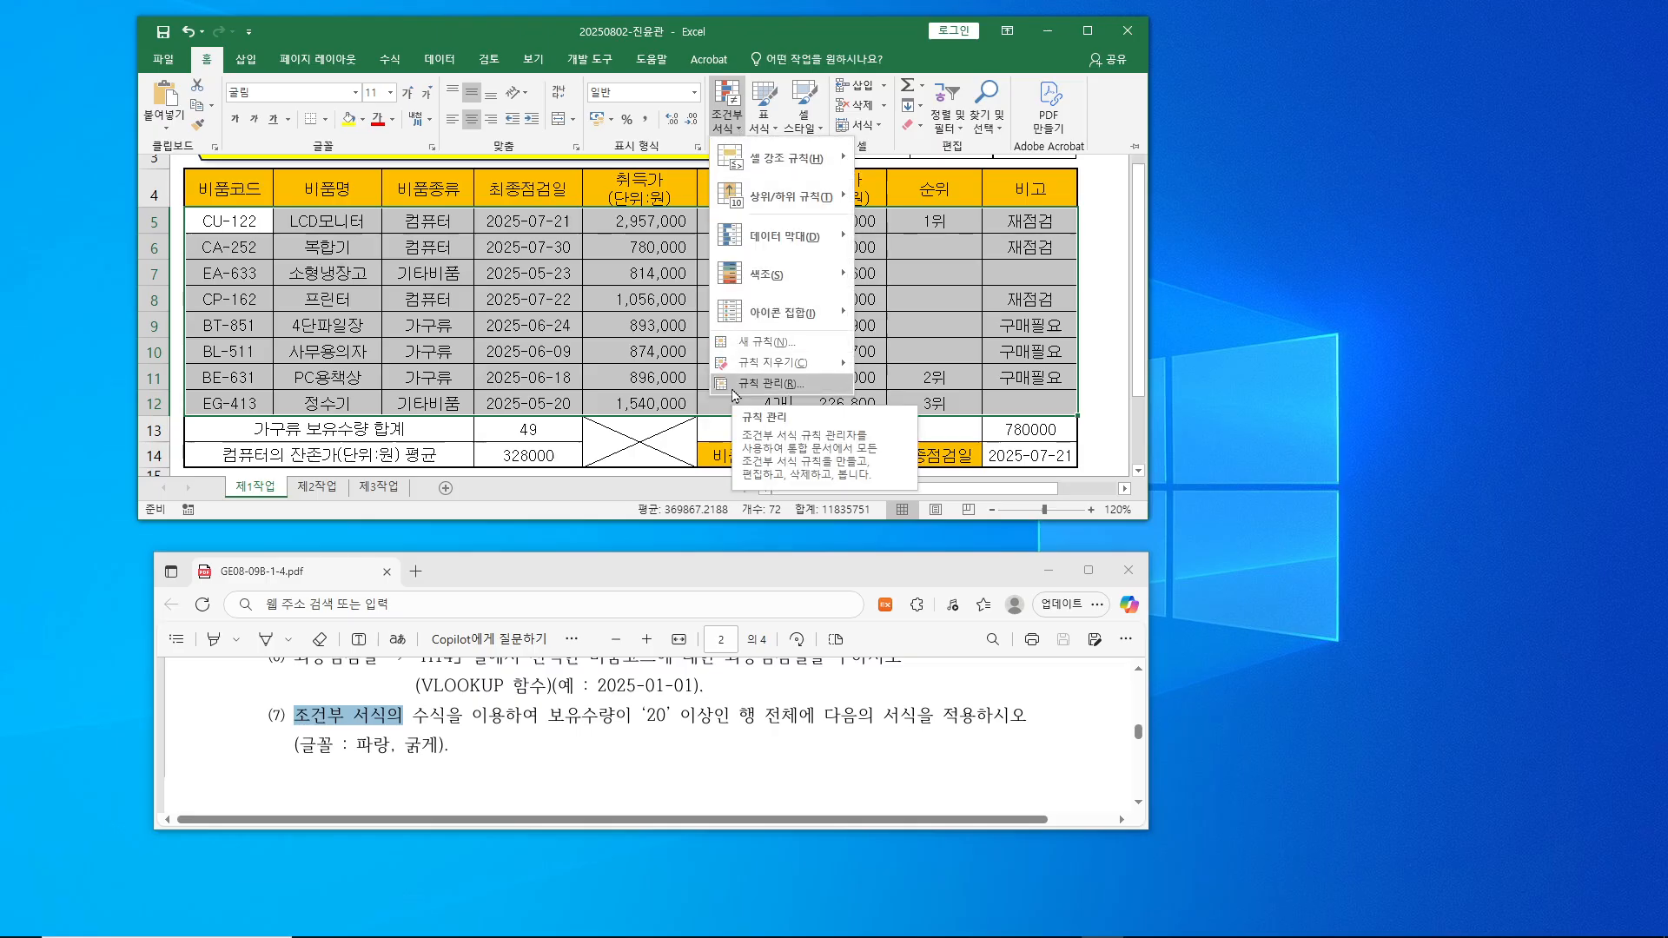
pyautogui.click(761, 344)
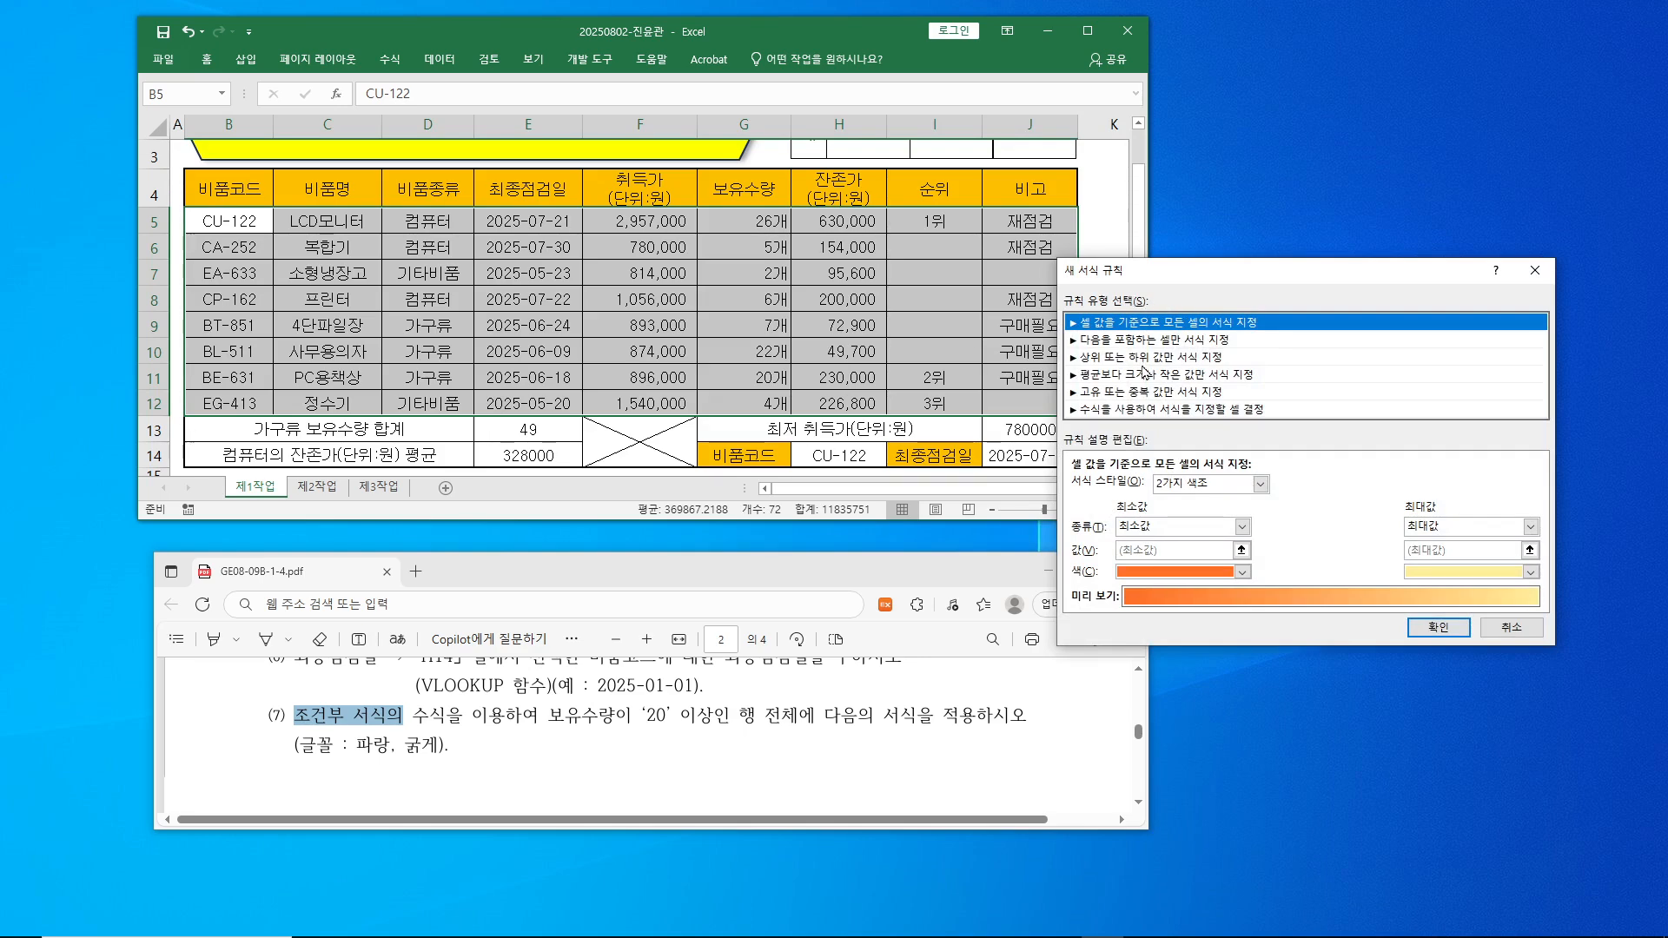
pyautogui.click(1136, 411)
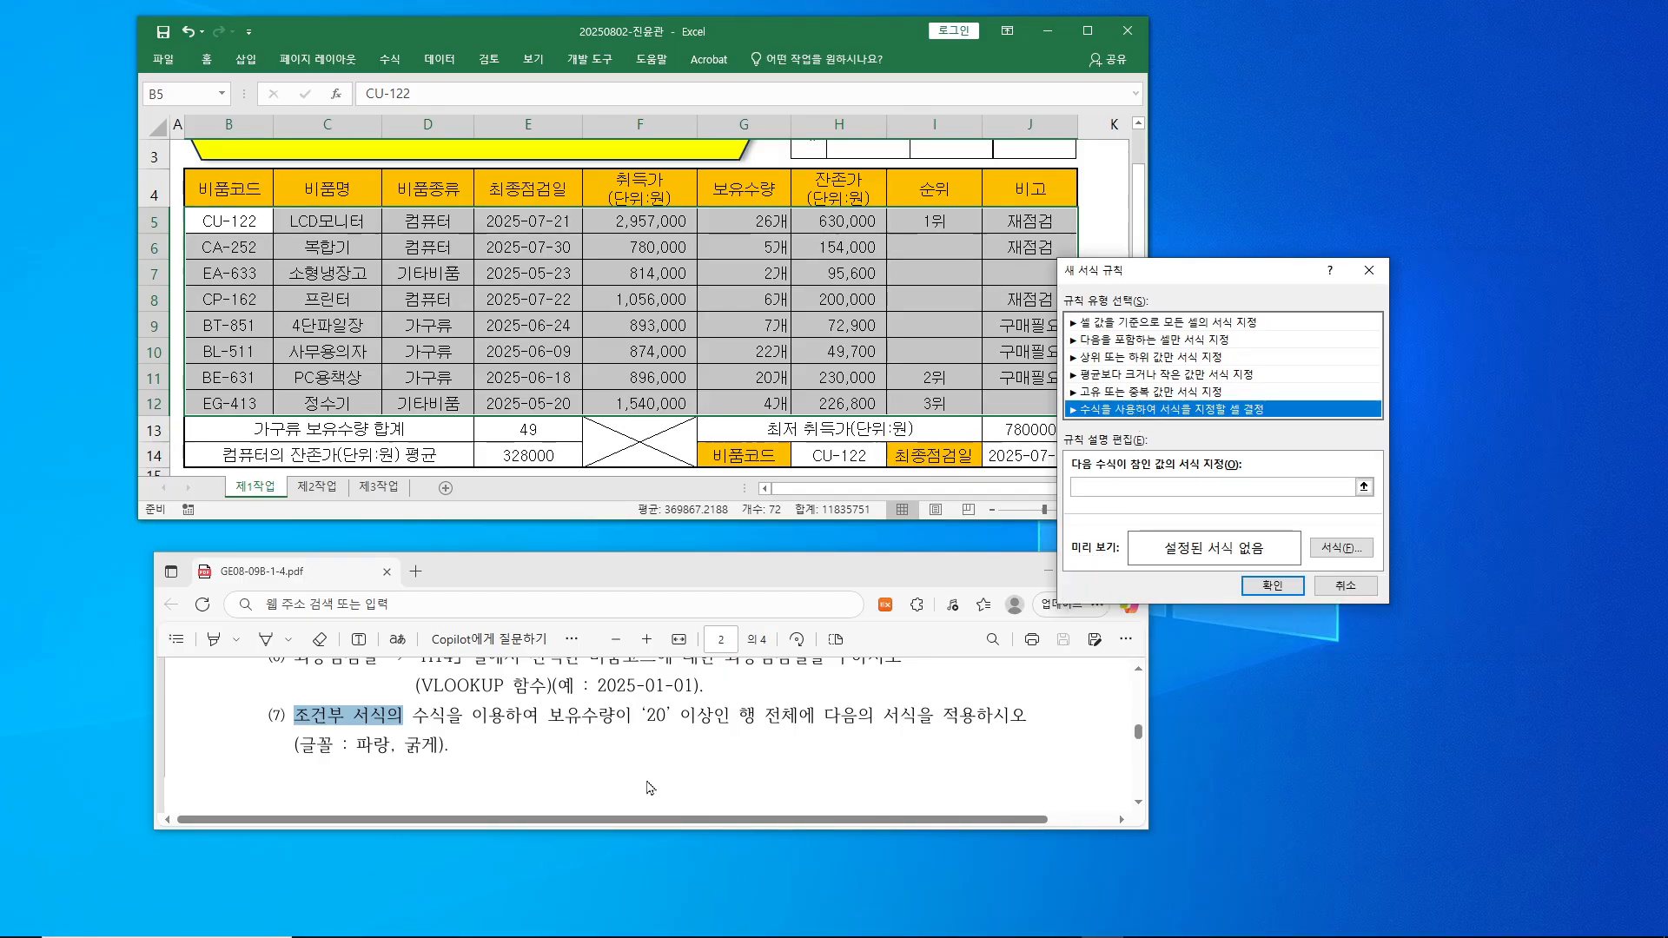
# - Compare 수식을 이용 and 보유수량이 '20' 이상 in item (7) with the formula rule type, and ready the rule's formula box for entry
pyautogui.moveTo(505, 718); pyautogui.dragTo(419, 717)
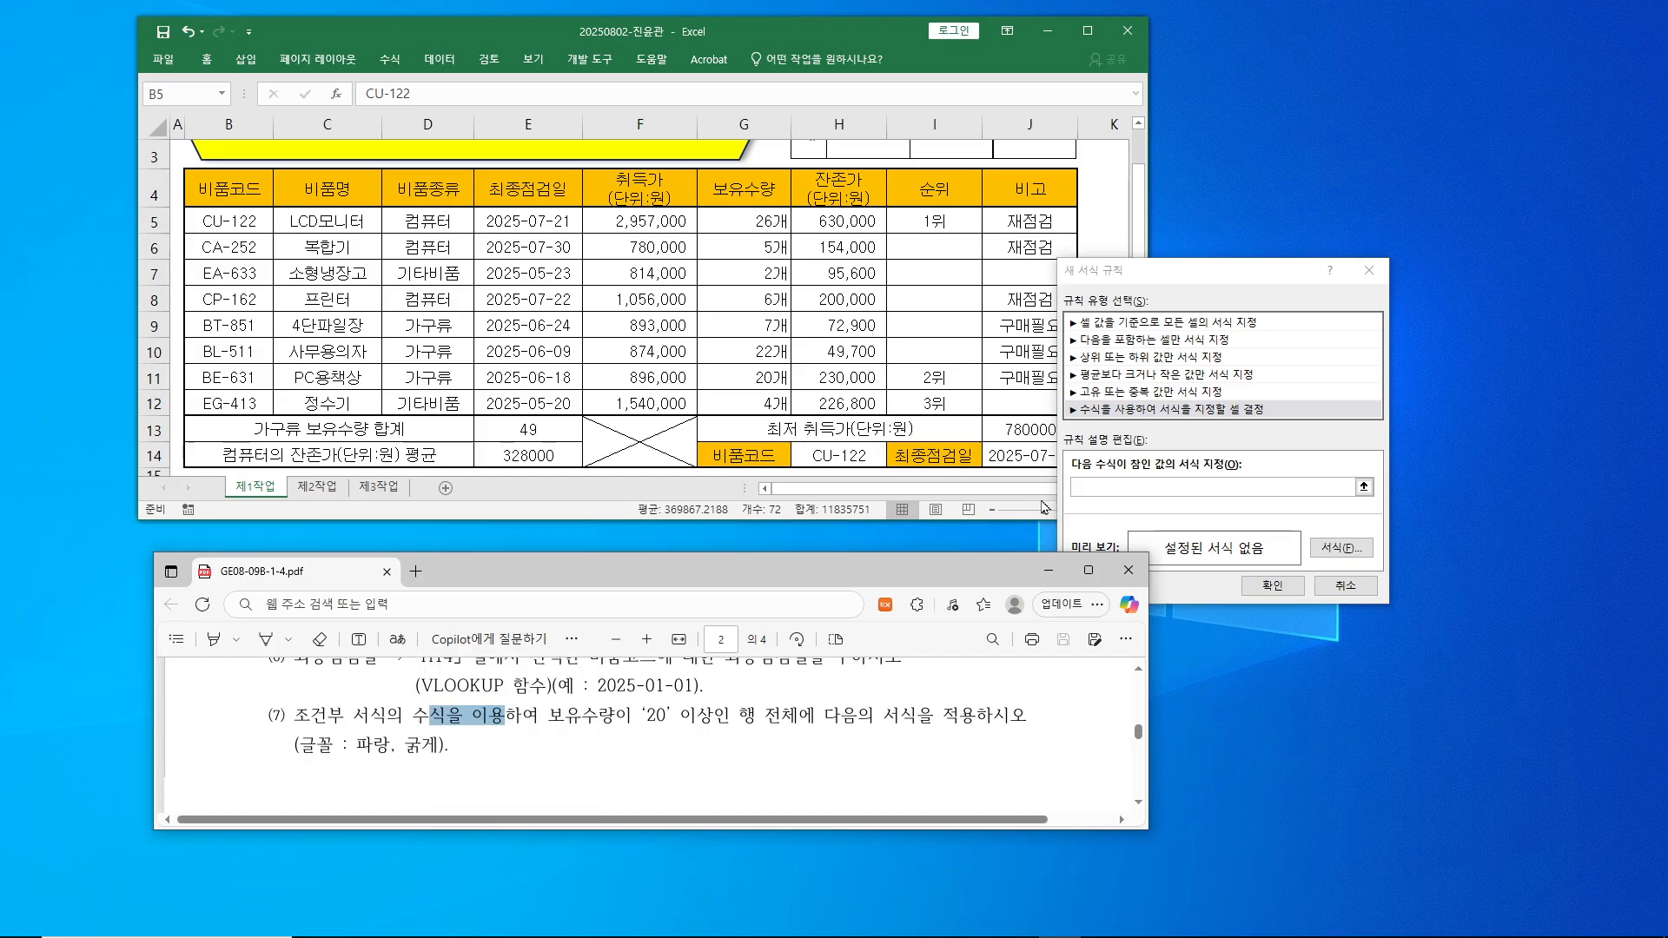
pyautogui.click(1135, 410)
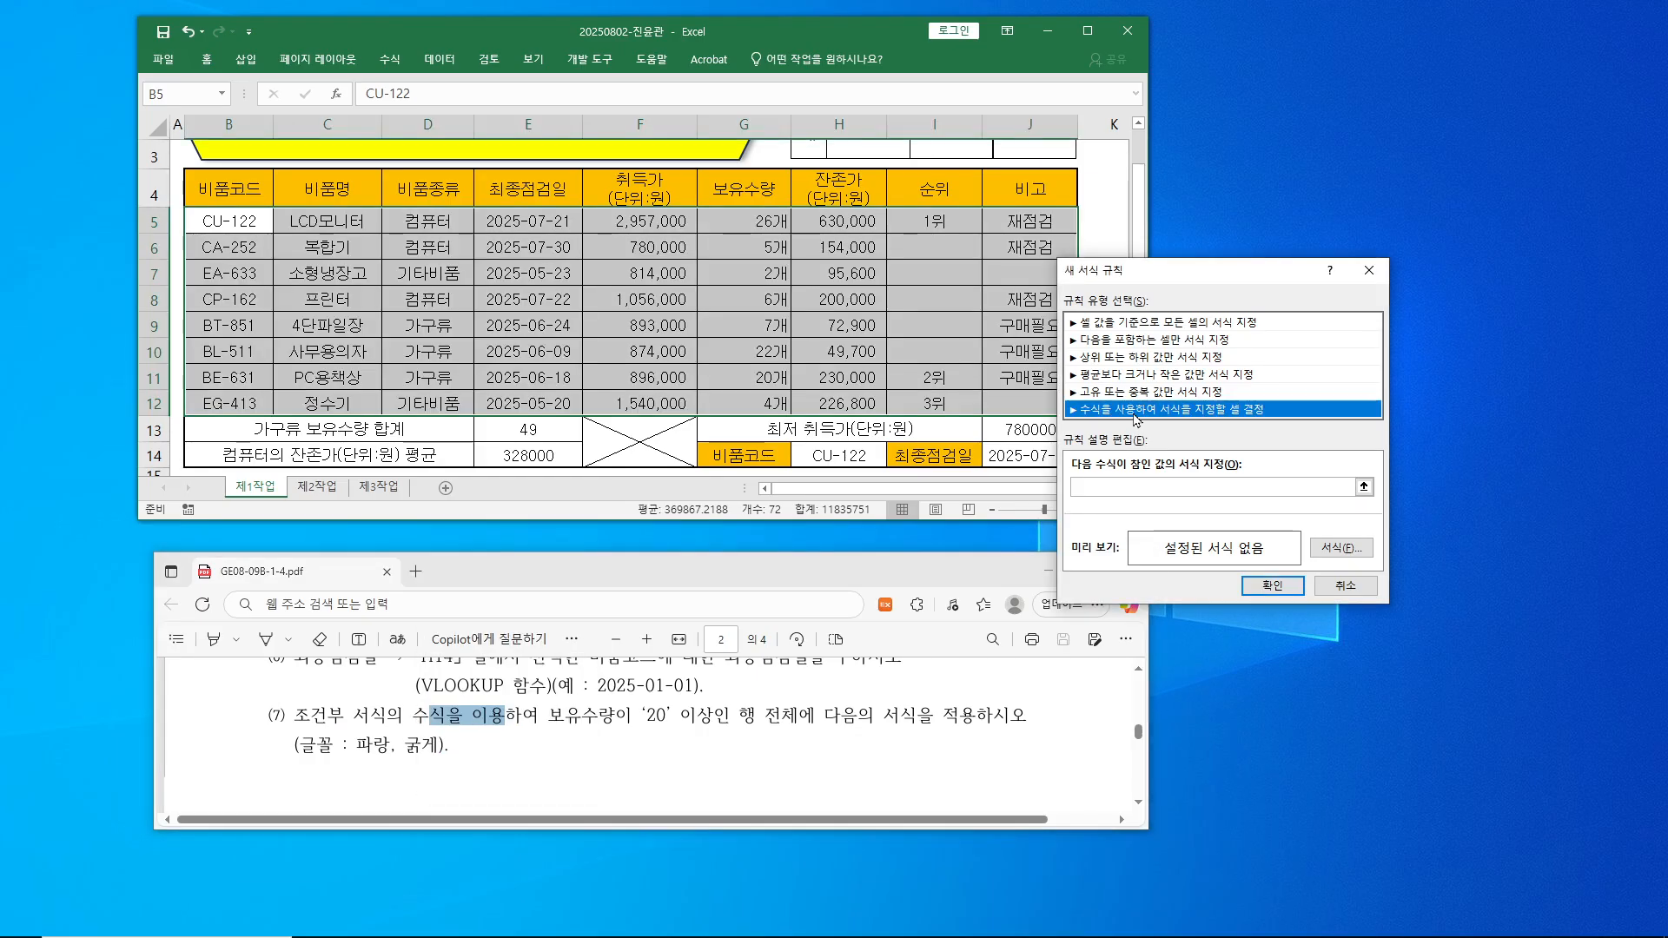
pyautogui.moveTo(545, 726); pyautogui.dragTo(703, 725)
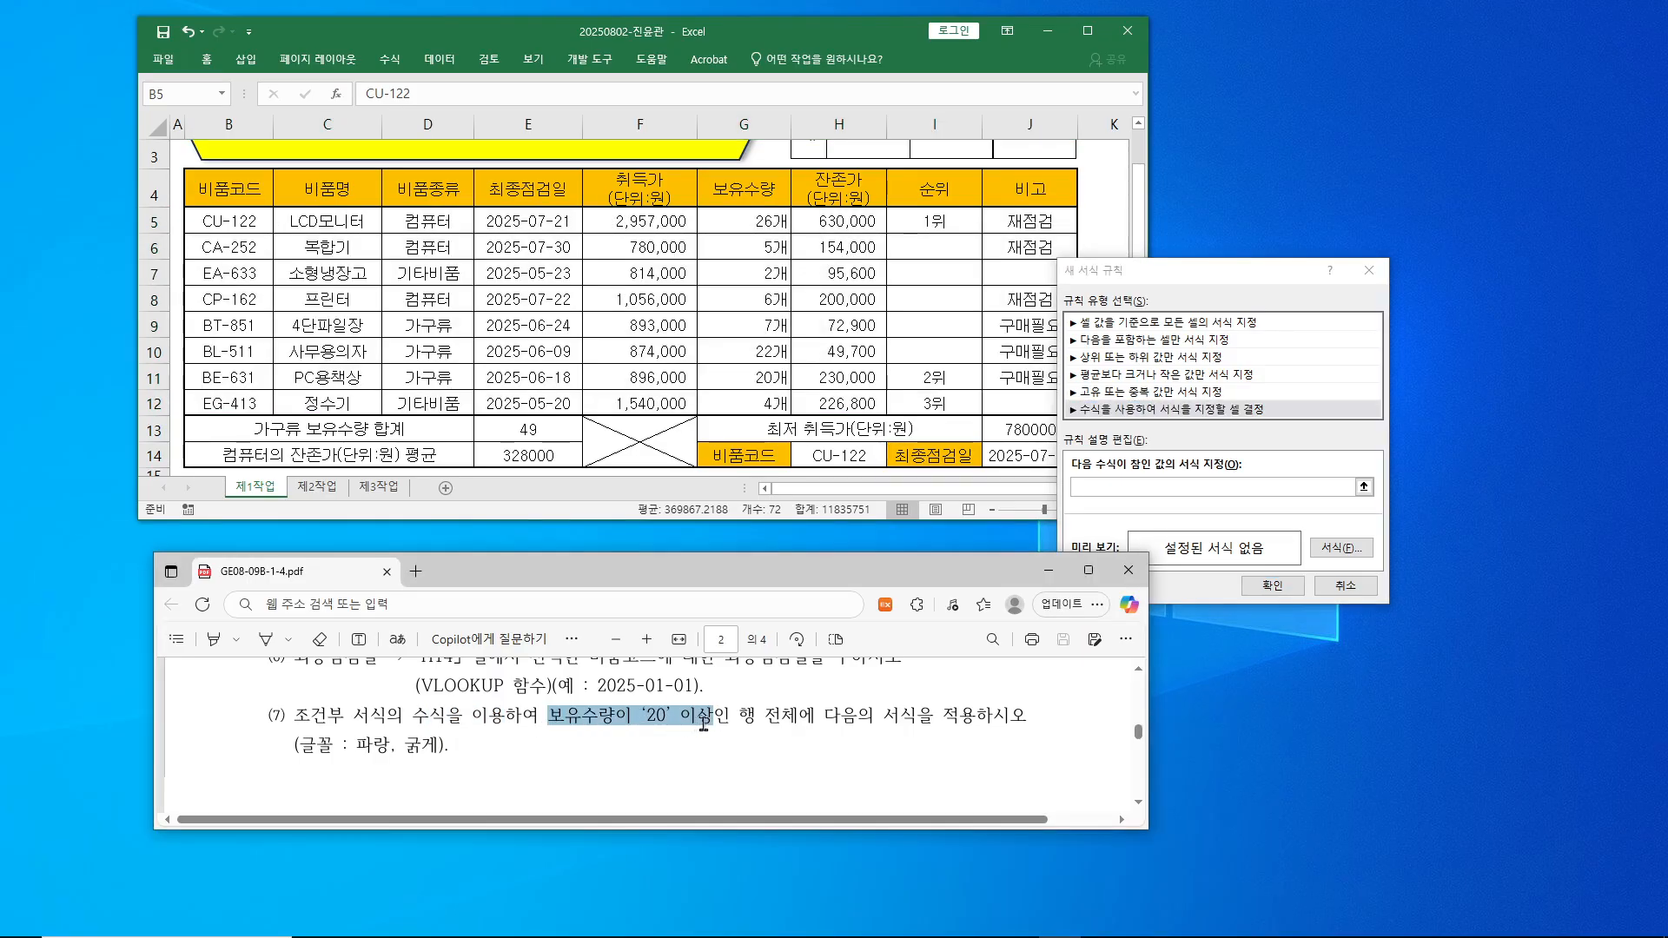
pyautogui.click(1093, 486)
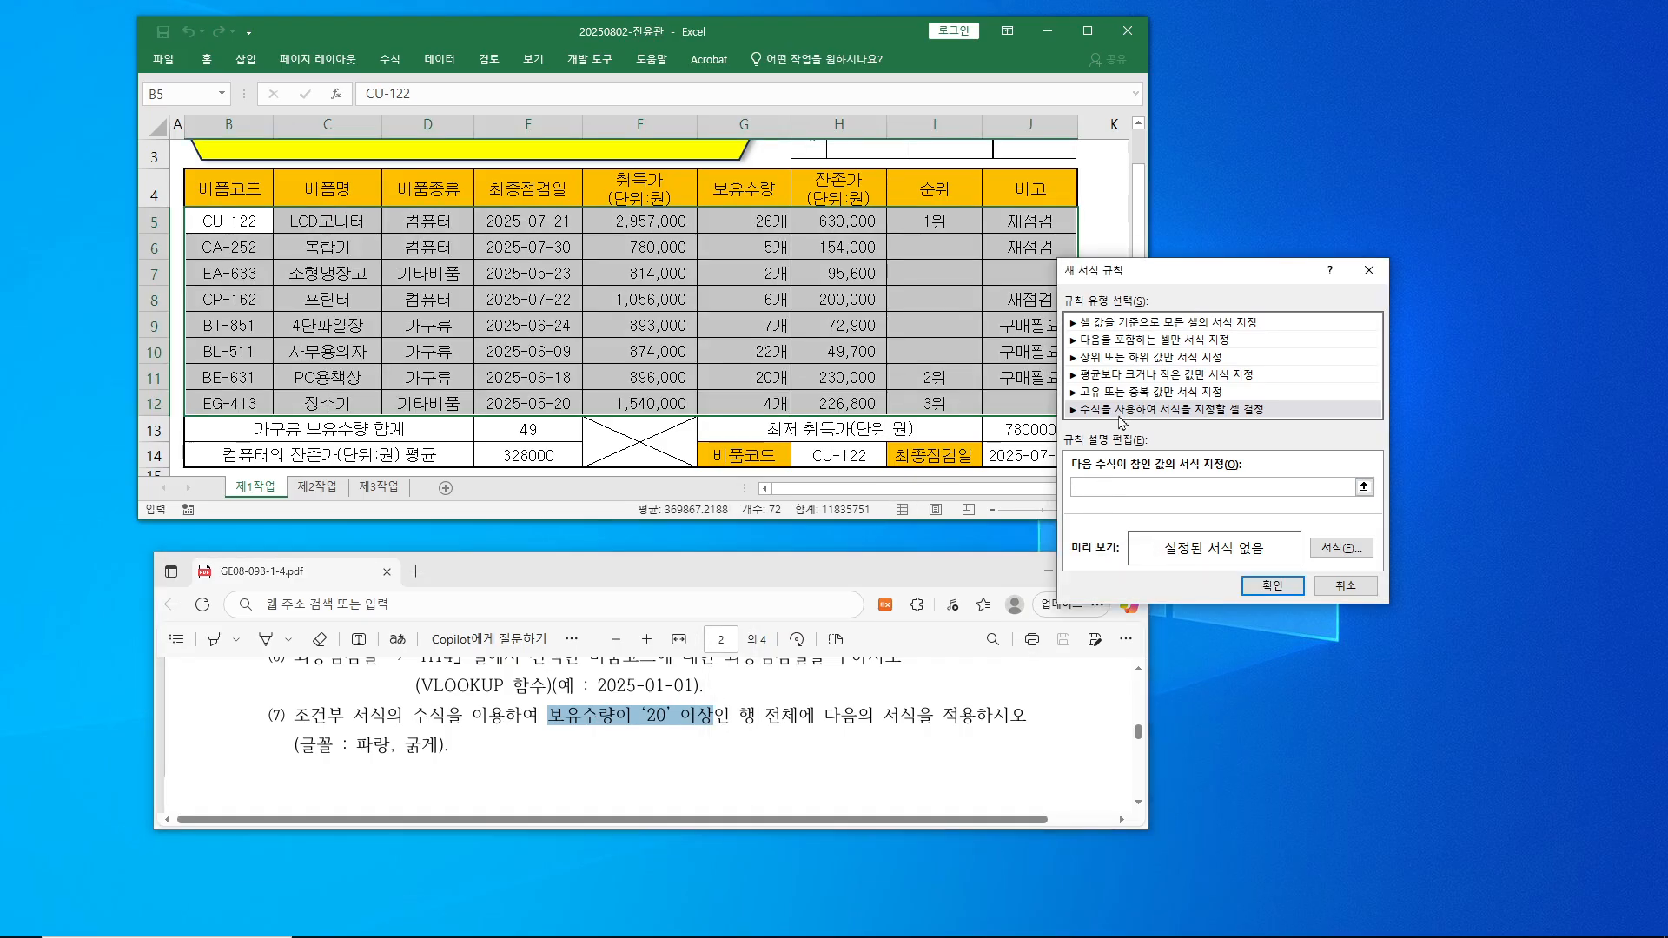
pyautogui.click(1120, 413)
pyautogui.click(1099, 488)
# - Mark the 보유수량 values of 20 or more in rows 5, 10 and 11, and clear the marks
pyautogui.click(741, 210)
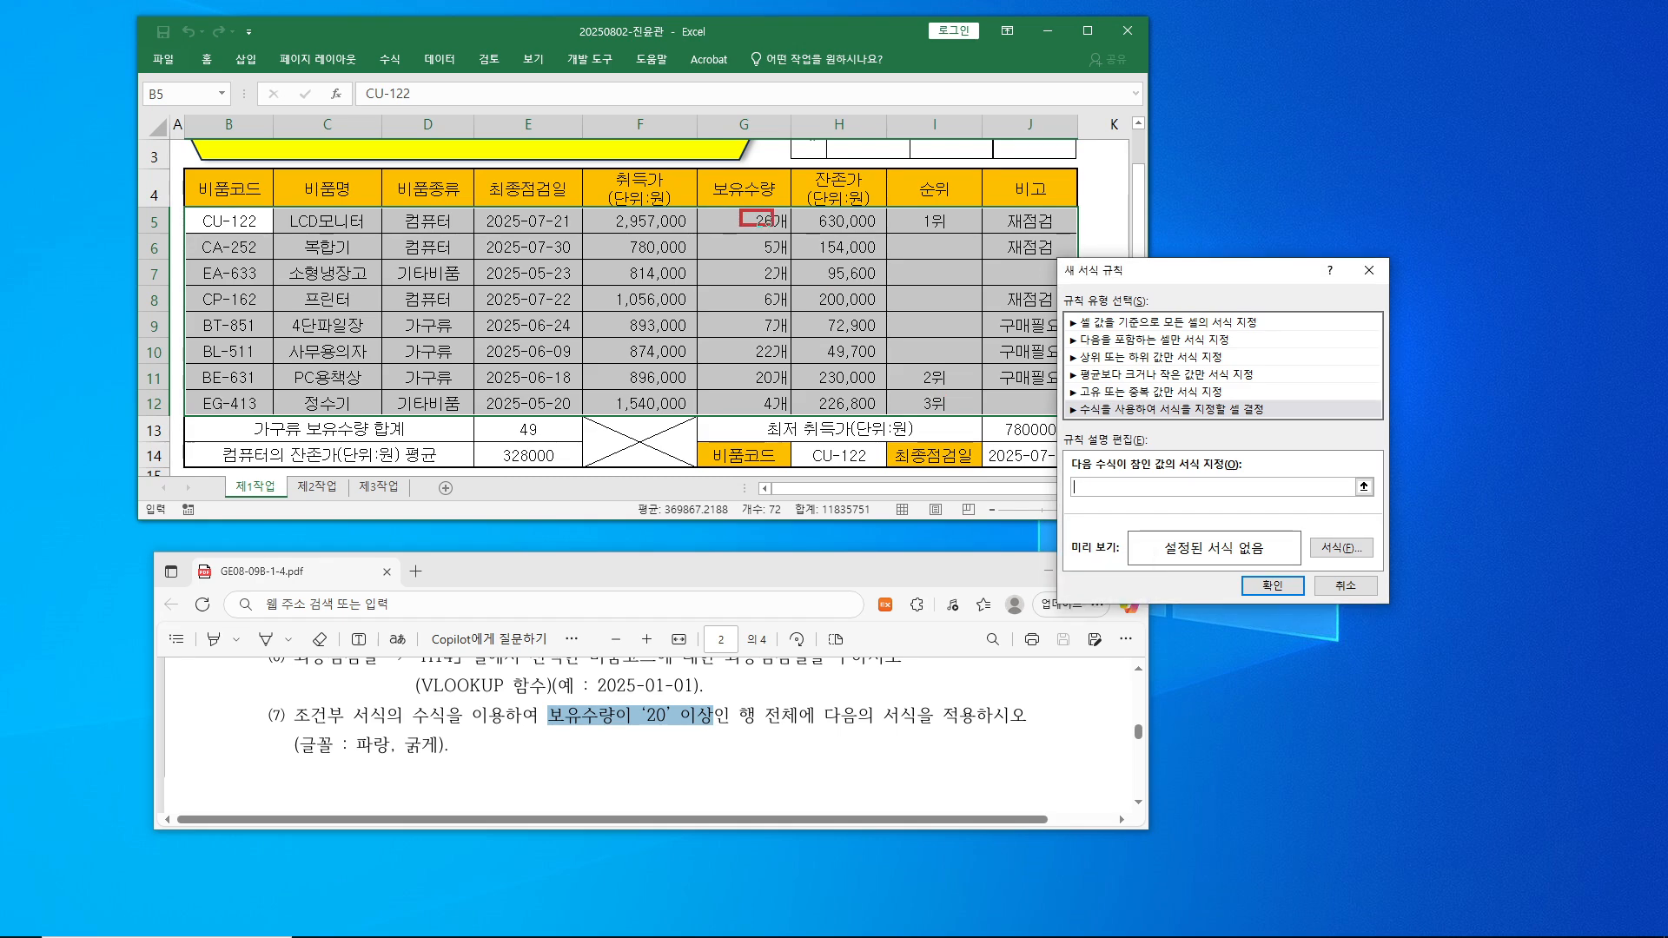
pyautogui.click(768, 351)
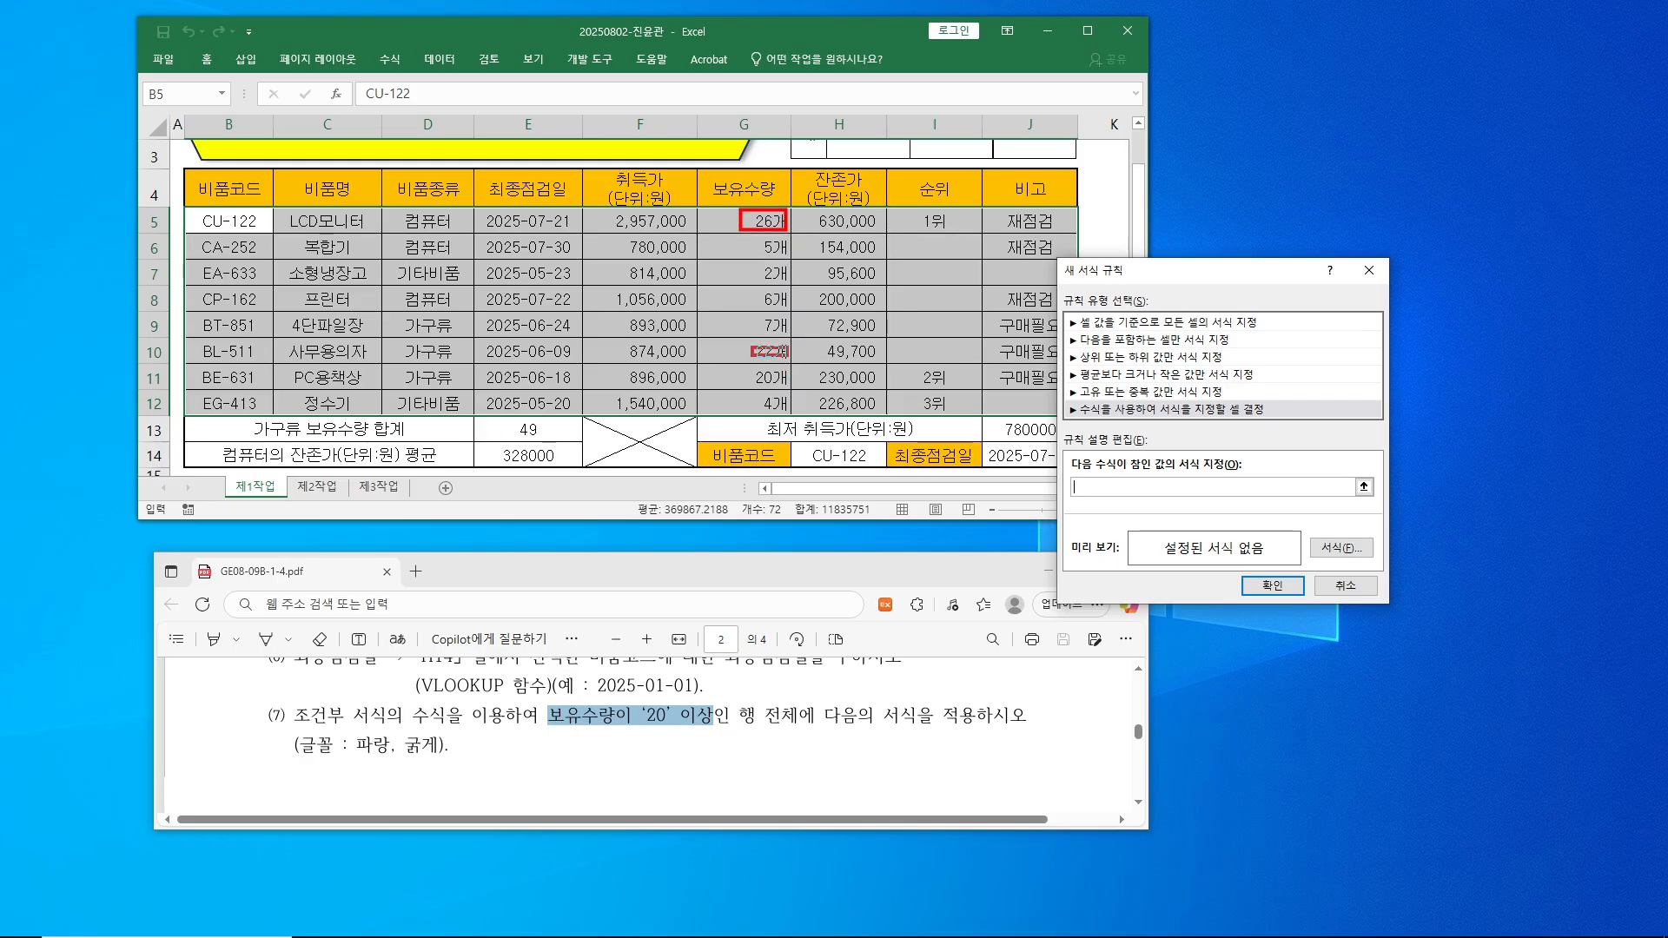
pyautogui.click(769, 376)
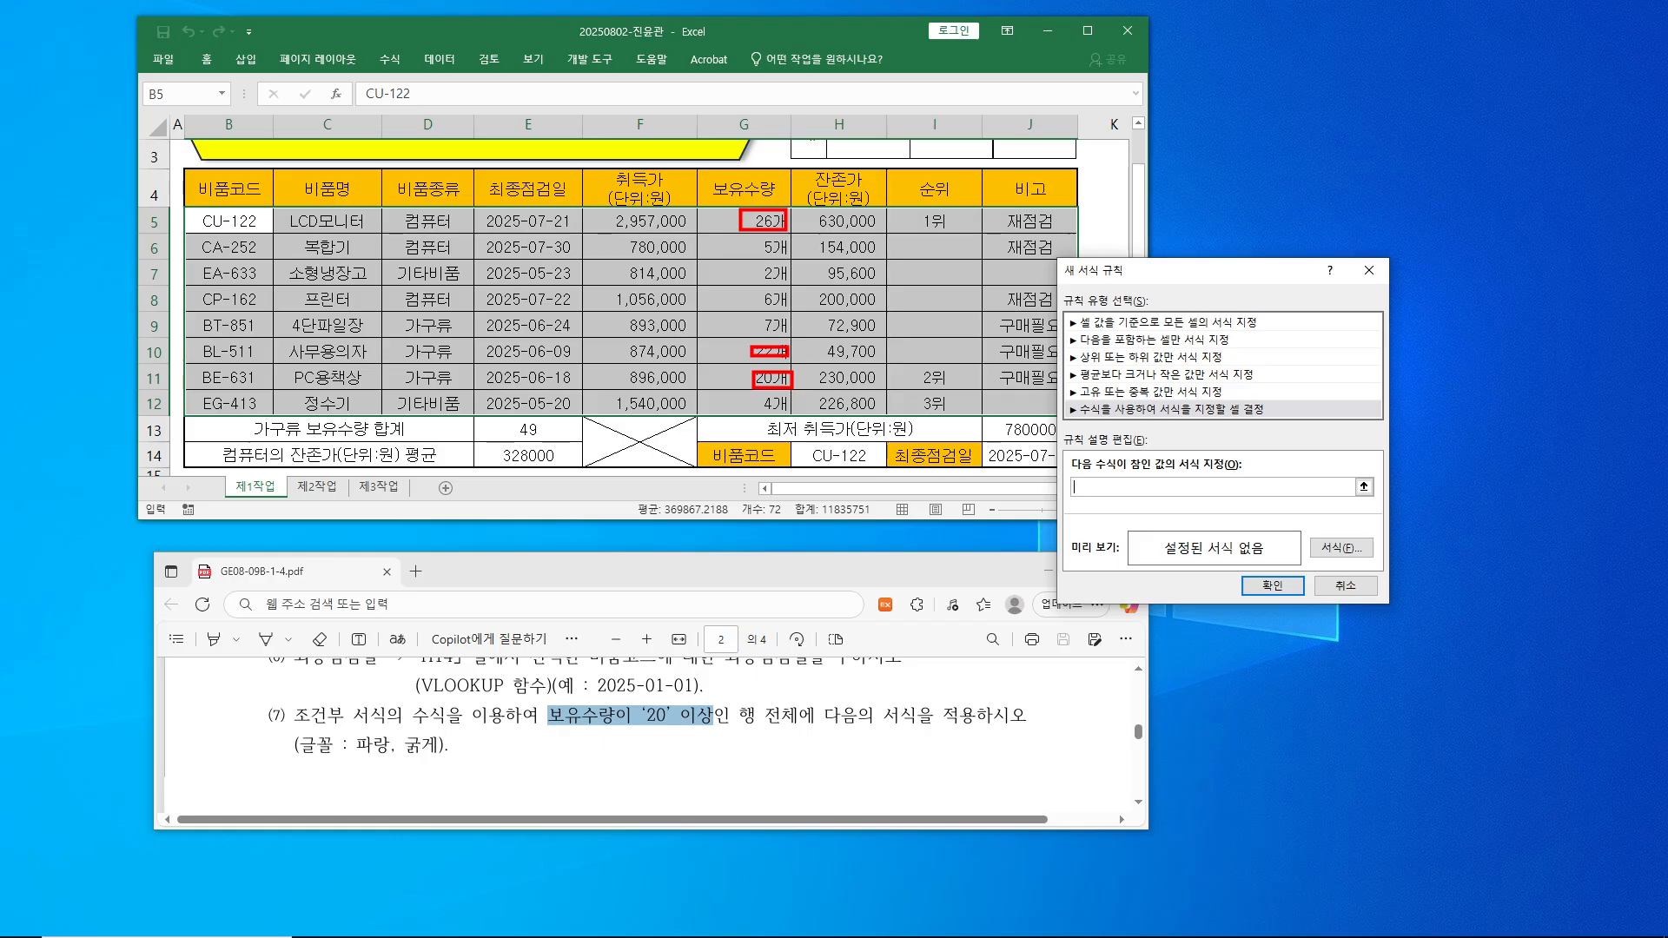
pyautogui.press('Escape')
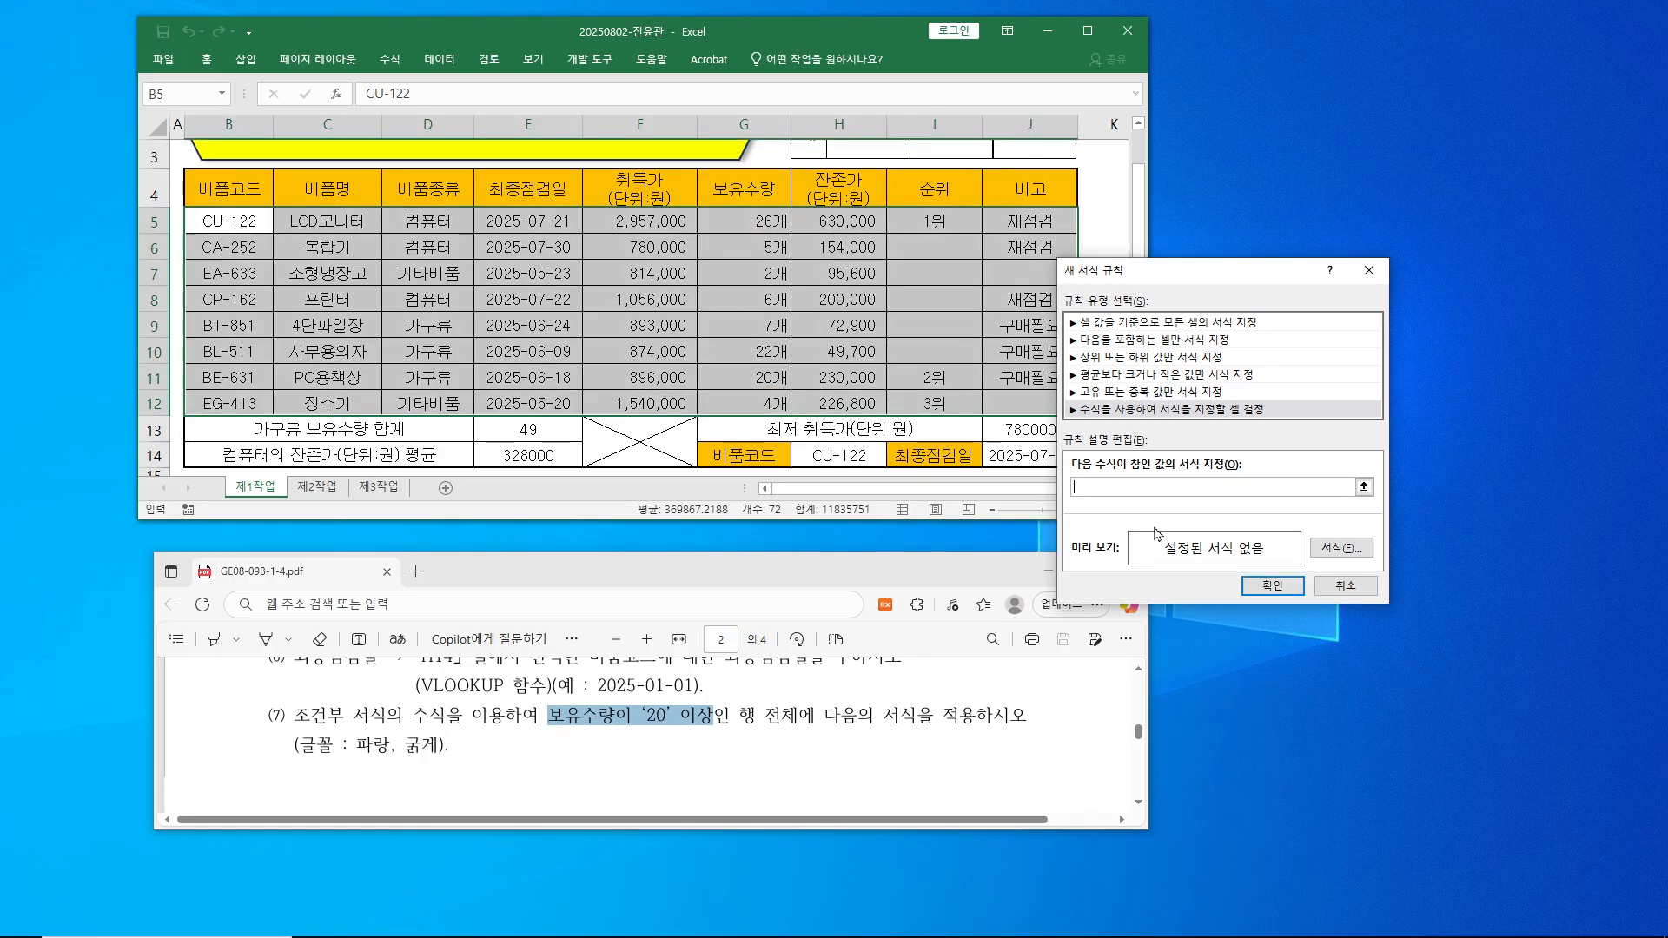
# - Enter the rule formula =$G$5>=20, referencing the first 보유수량 cell
pyautogui.click(761, 222)
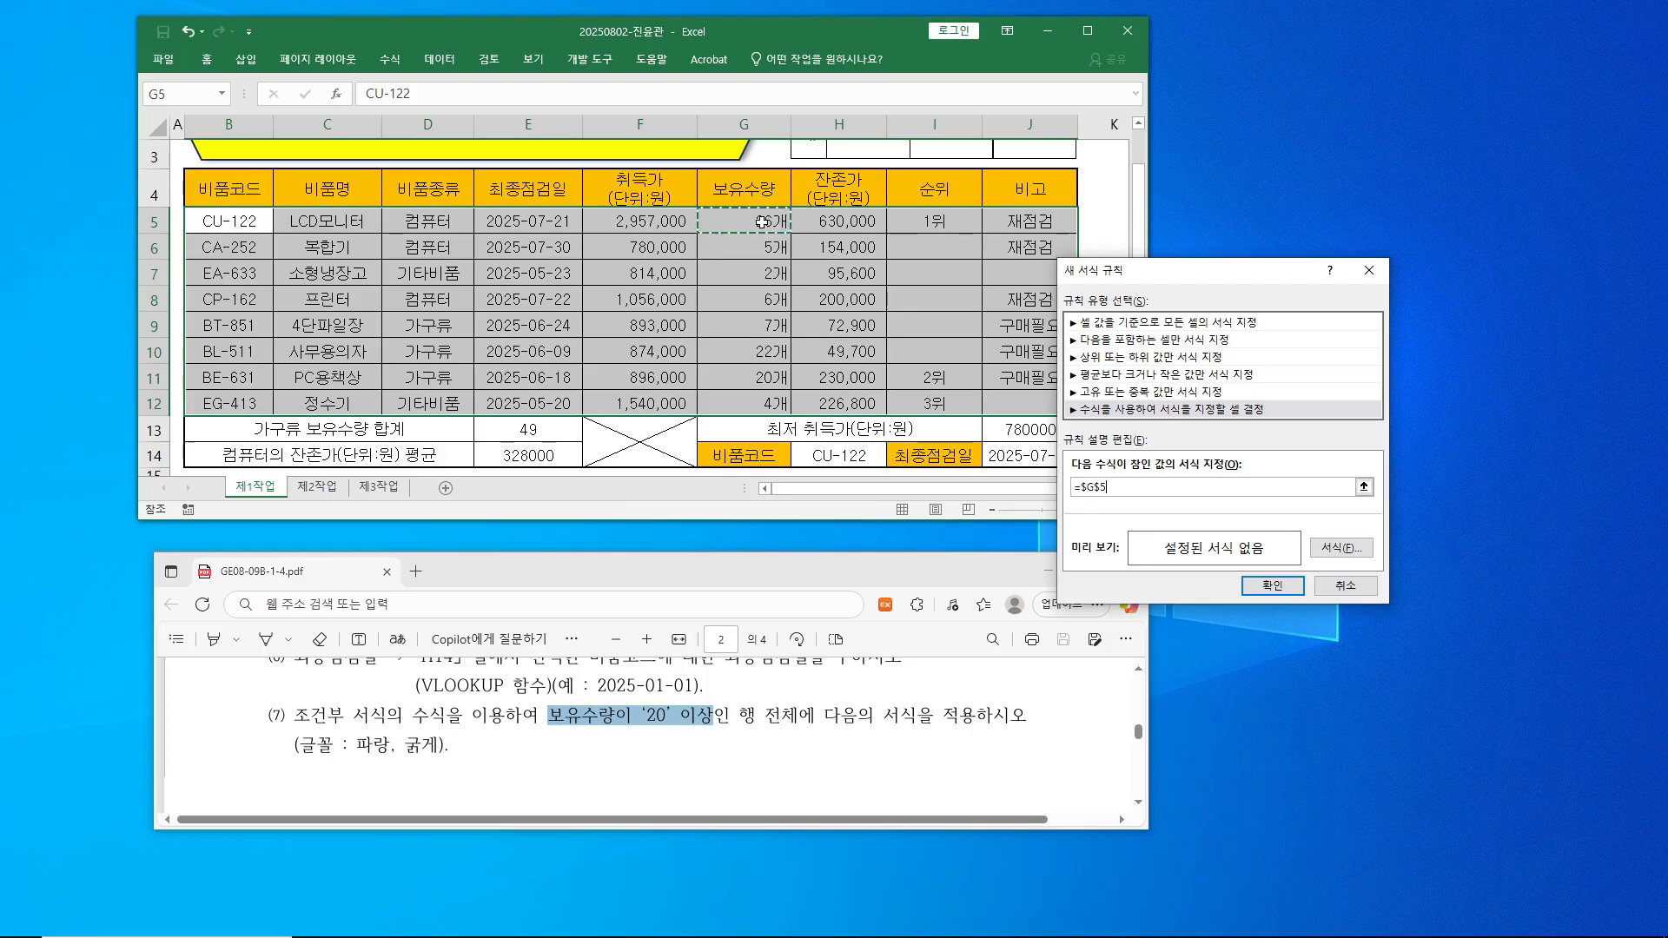
pyautogui.write('>=20')
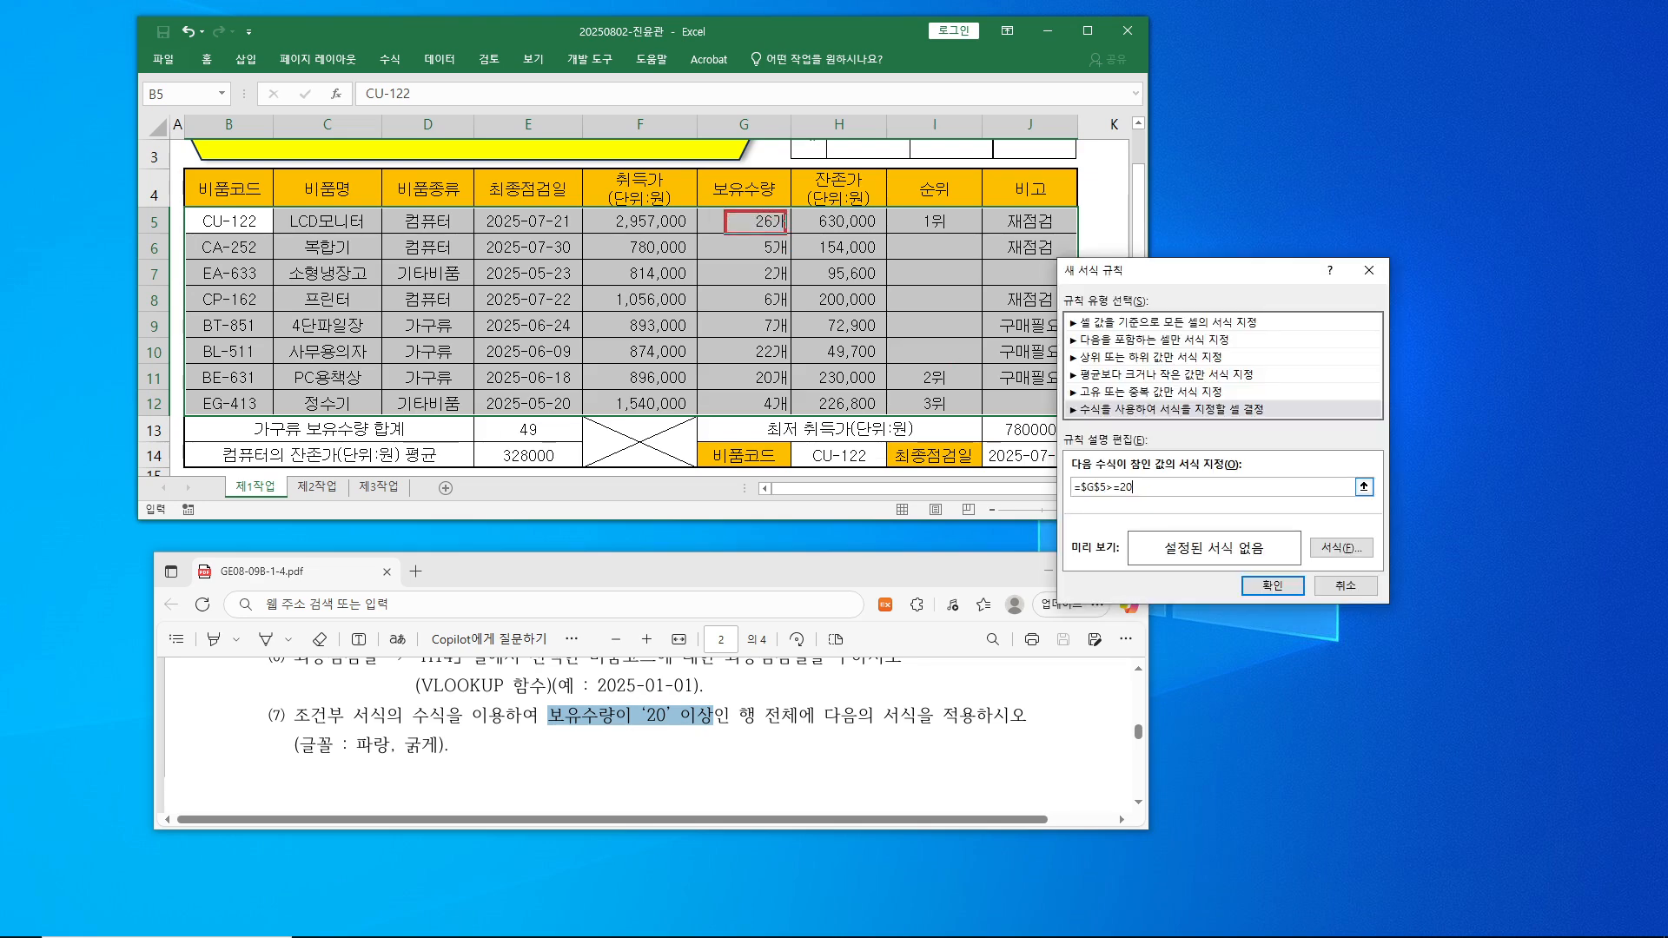
# - Mark $G$5 in the rule formula and the 보유수량 column, sketch the column-only locked reference $G5, and clear the marks
pyautogui.moveTo(1081, 473); pyautogui.dragTo(1110, 498)
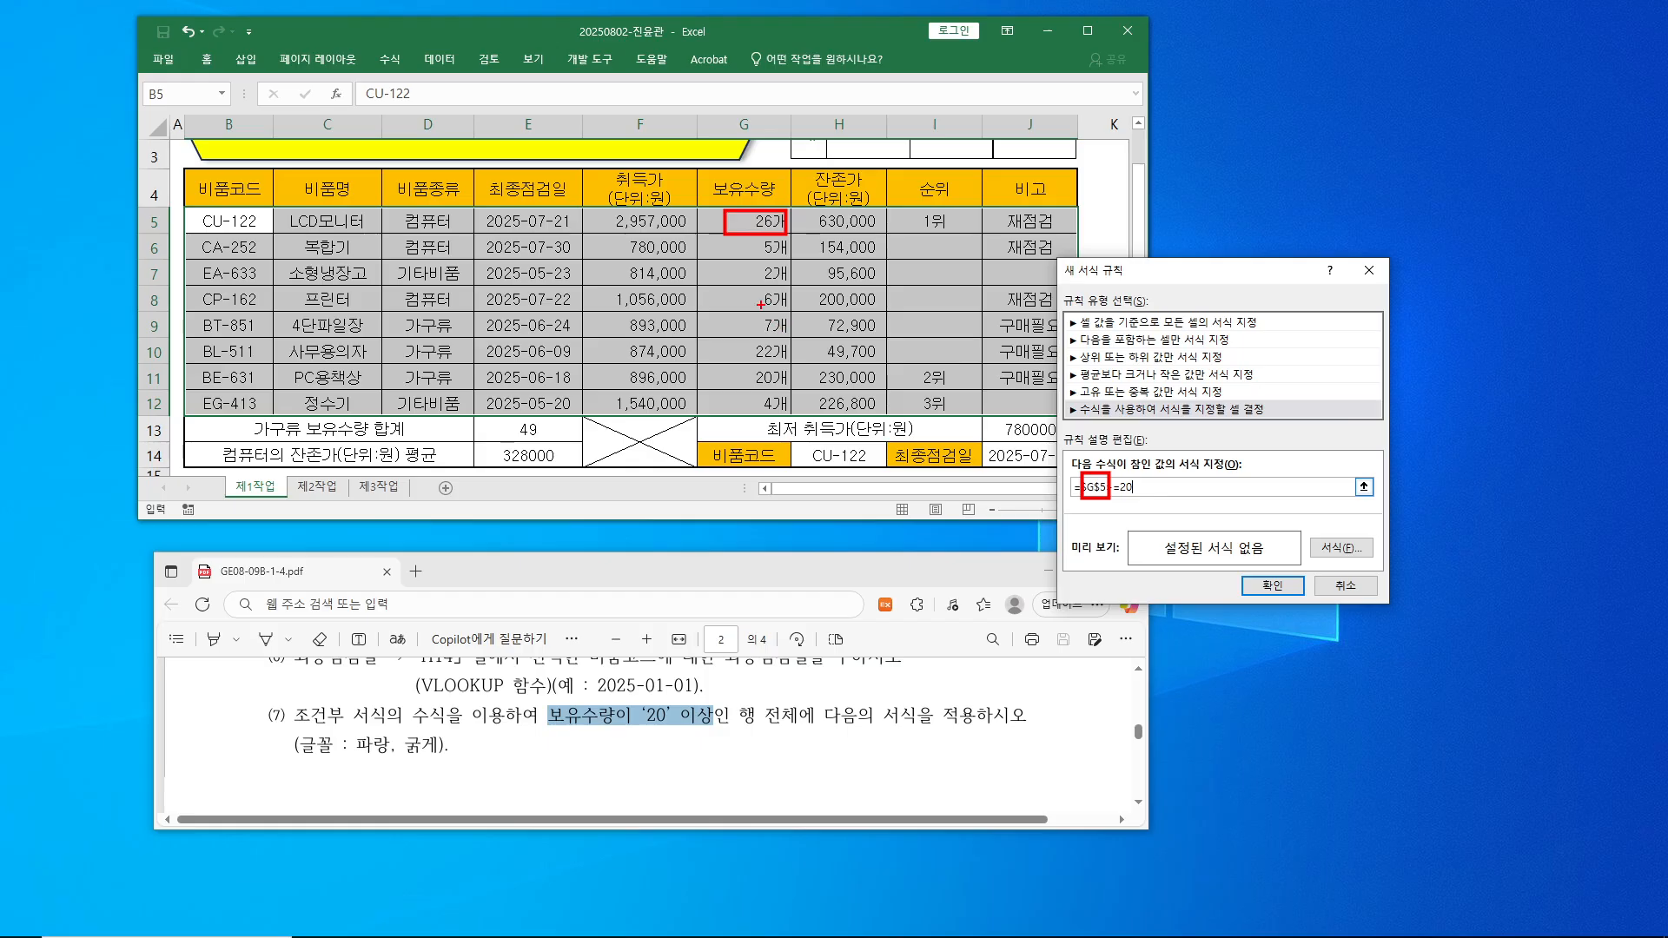
pyautogui.moveTo(747, 198)
pyautogui.mouseDown()
pyautogui.moveTo(749, 417)
pyautogui.moveTo(795, 370)
pyautogui.mouseUp()
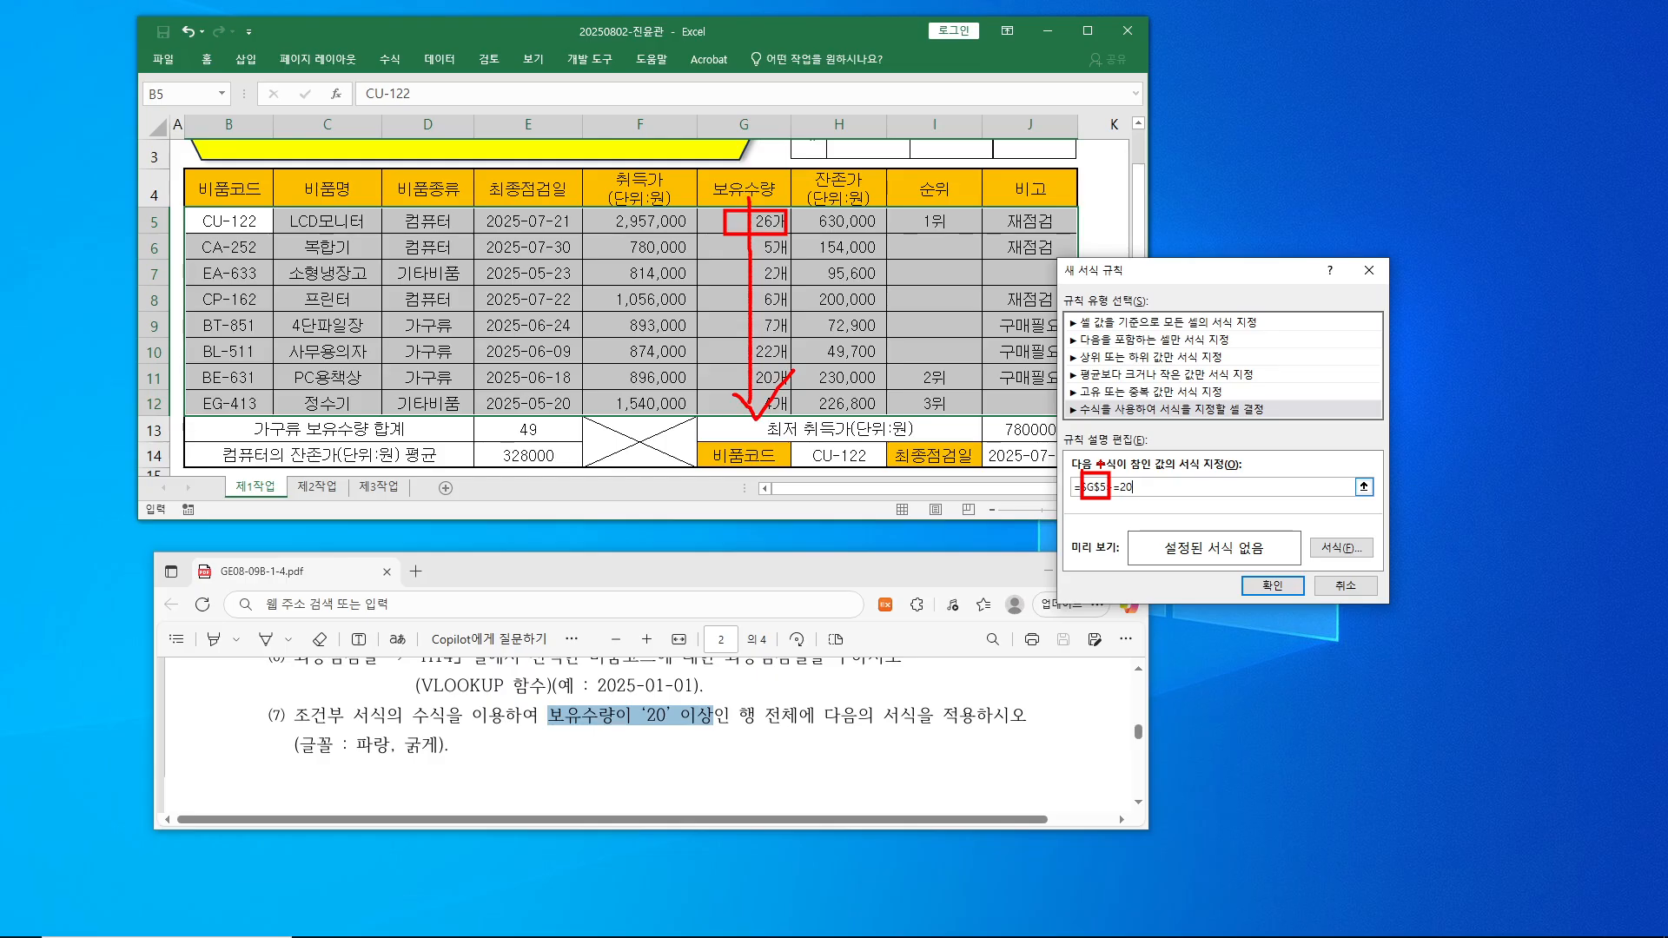
pyautogui.moveTo(755, 197)
pyautogui.mouseDown()
pyautogui.moveTo(775, 219)
pyautogui.moveTo(836, 169)
pyautogui.mouseUp()
pyautogui.moveTo(1053, 223)
pyautogui.mouseDown()
pyautogui.moveTo(966, 240)
pyautogui.moveTo(936, 288)
pyautogui.mouseUp()
pyautogui.moveTo(994, 183); pyautogui.dragTo(1001, 311)
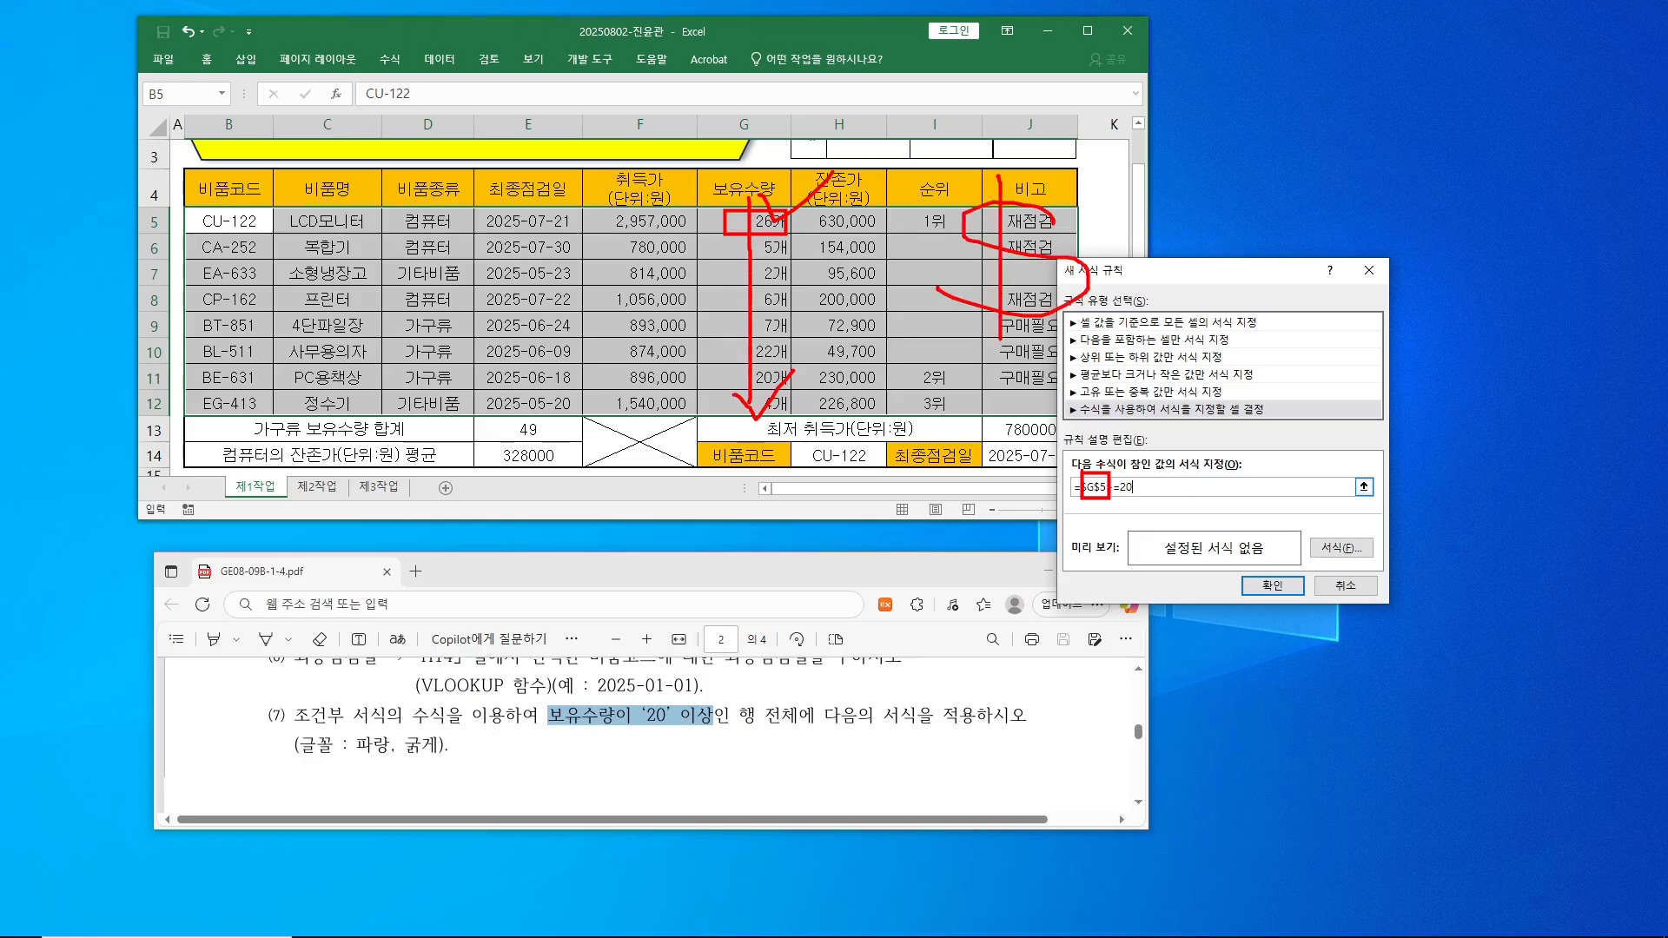
pyautogui.moveTo(1158, 205)
pyautogui.mouseDown()
pyautogui.moveTo(1107, 242)
pyautogui.moveTo(1190, 300)
pyautogui.moveTo(1216, 261)
pyautogui.moveTo(1195, 334)
pyautogui.mouseUp()
pyautogui.moveTo(1269, 221); pyautogui.dragTo(1276, 337)
pyautogui.moveTo(1274, 244); pyautogui.dragTo(1367, 234)
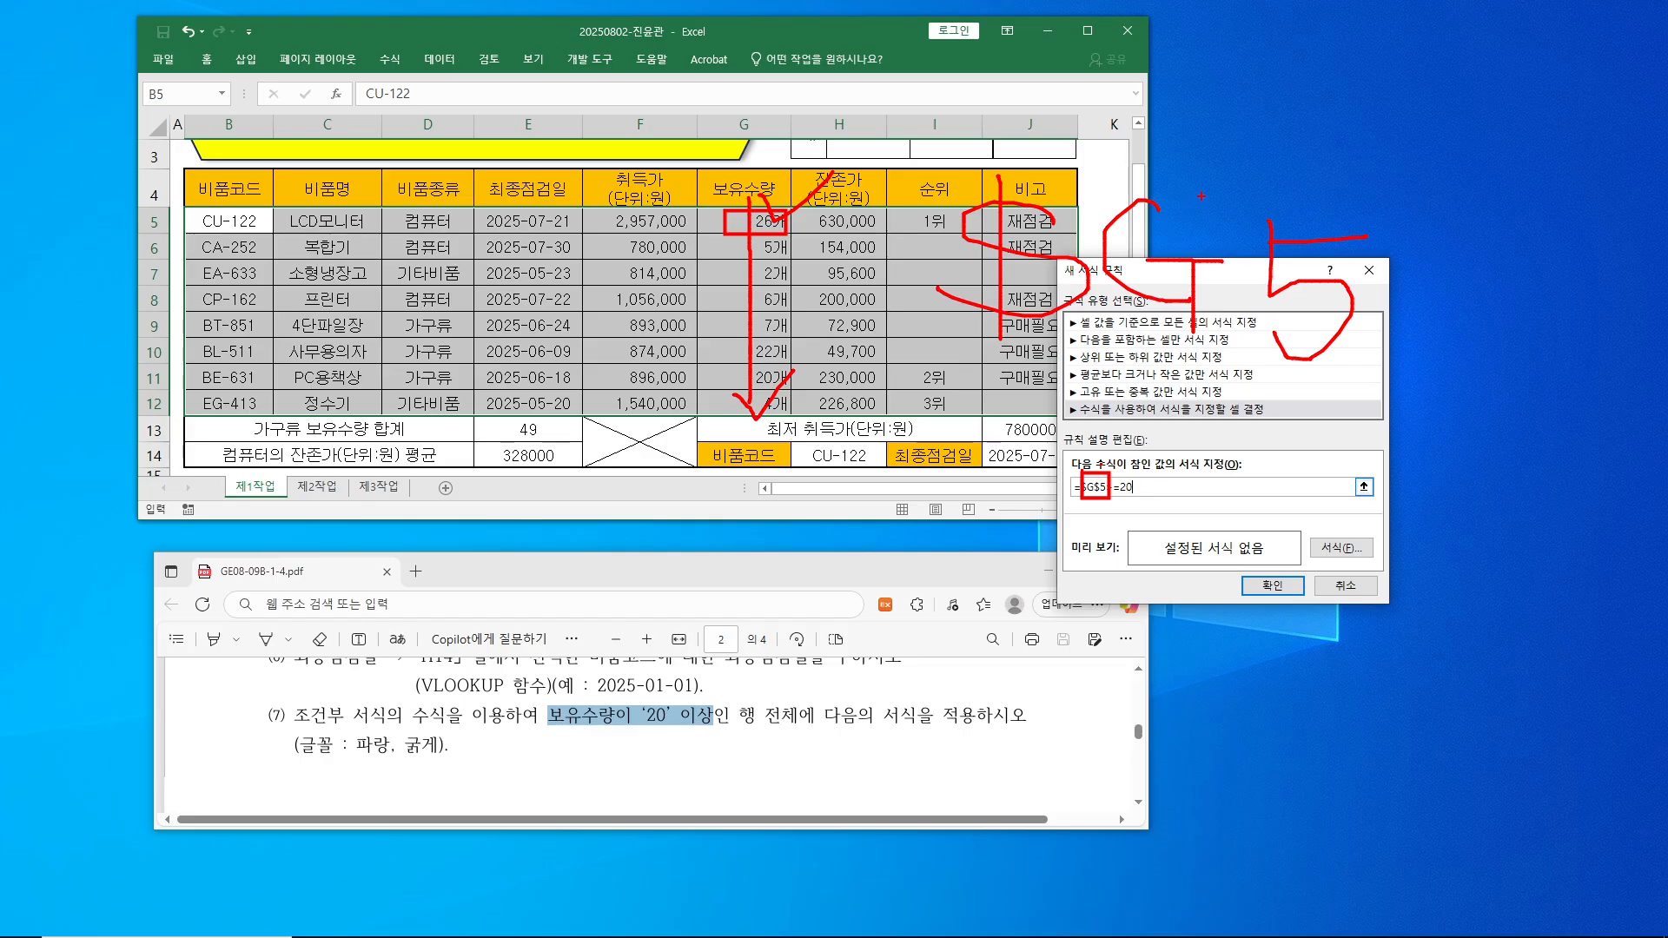
pyautogui.moveTo(1244, 166); pyautogui.dragTo(1232, 194)
pyautogui.moveTo(1084, 339)
pyautogui.mouseDown()
pyautogui.moveTo(1063, 347)
pyautogui.moveTo(938, 296)
pyautogui.moveTo(1077, 187)
pyautogui.moveTo(1084, 334)
pyautogui.moveTo(1062, 352)
pyautogui.mouseUp()
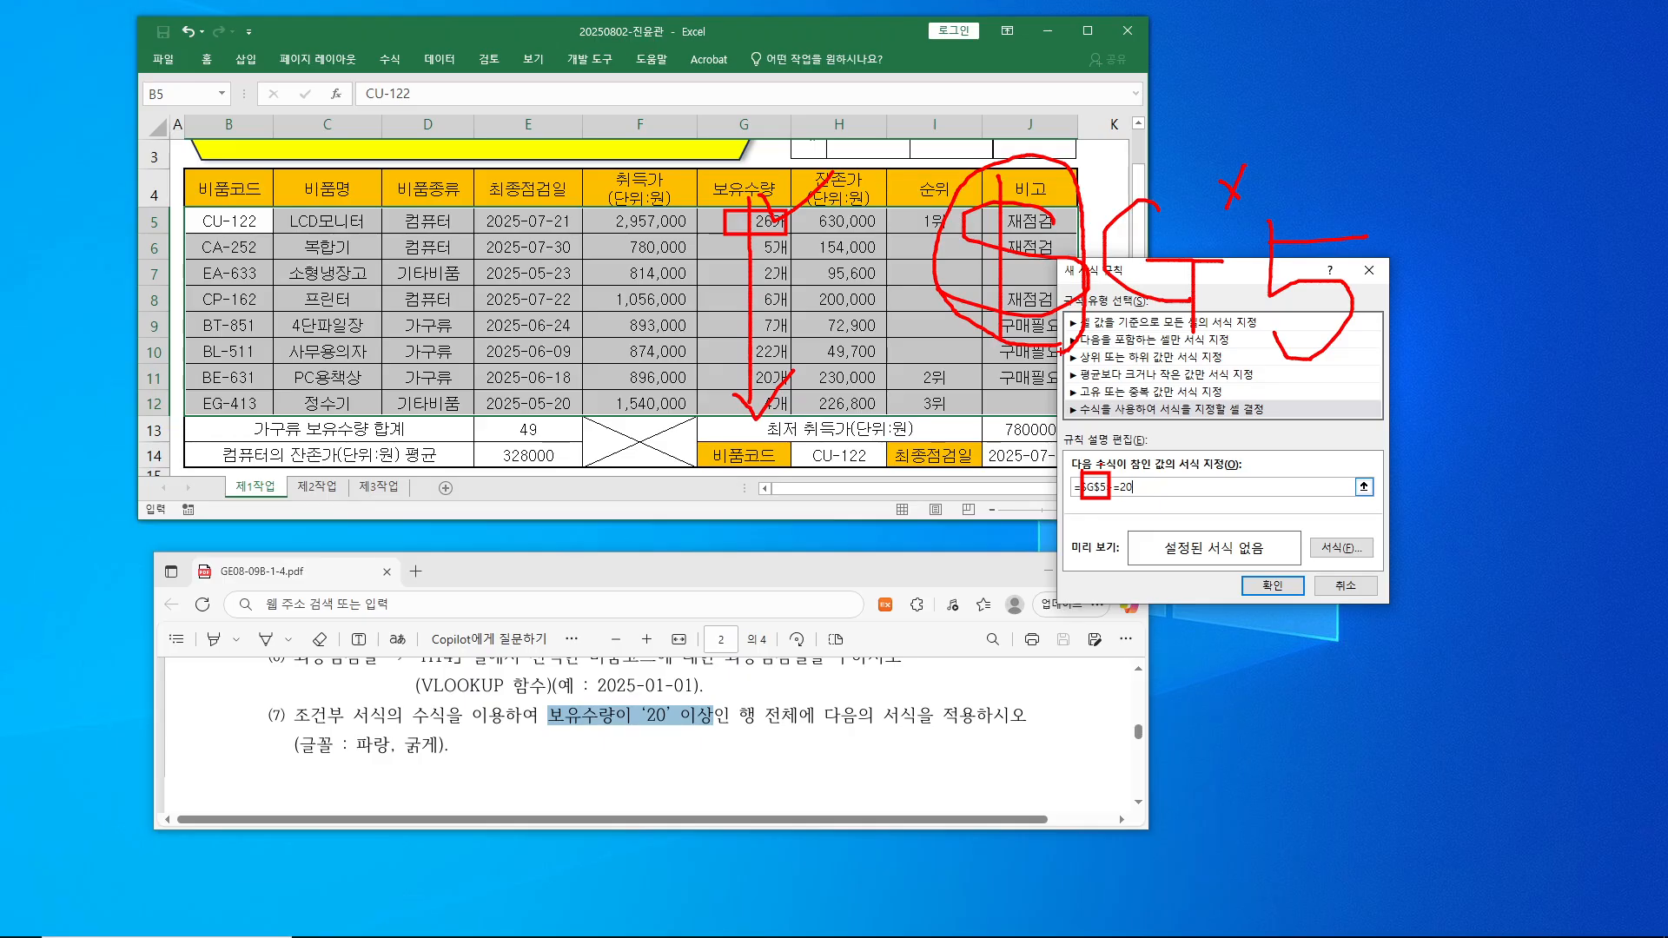
pyautogui.press('Escape')
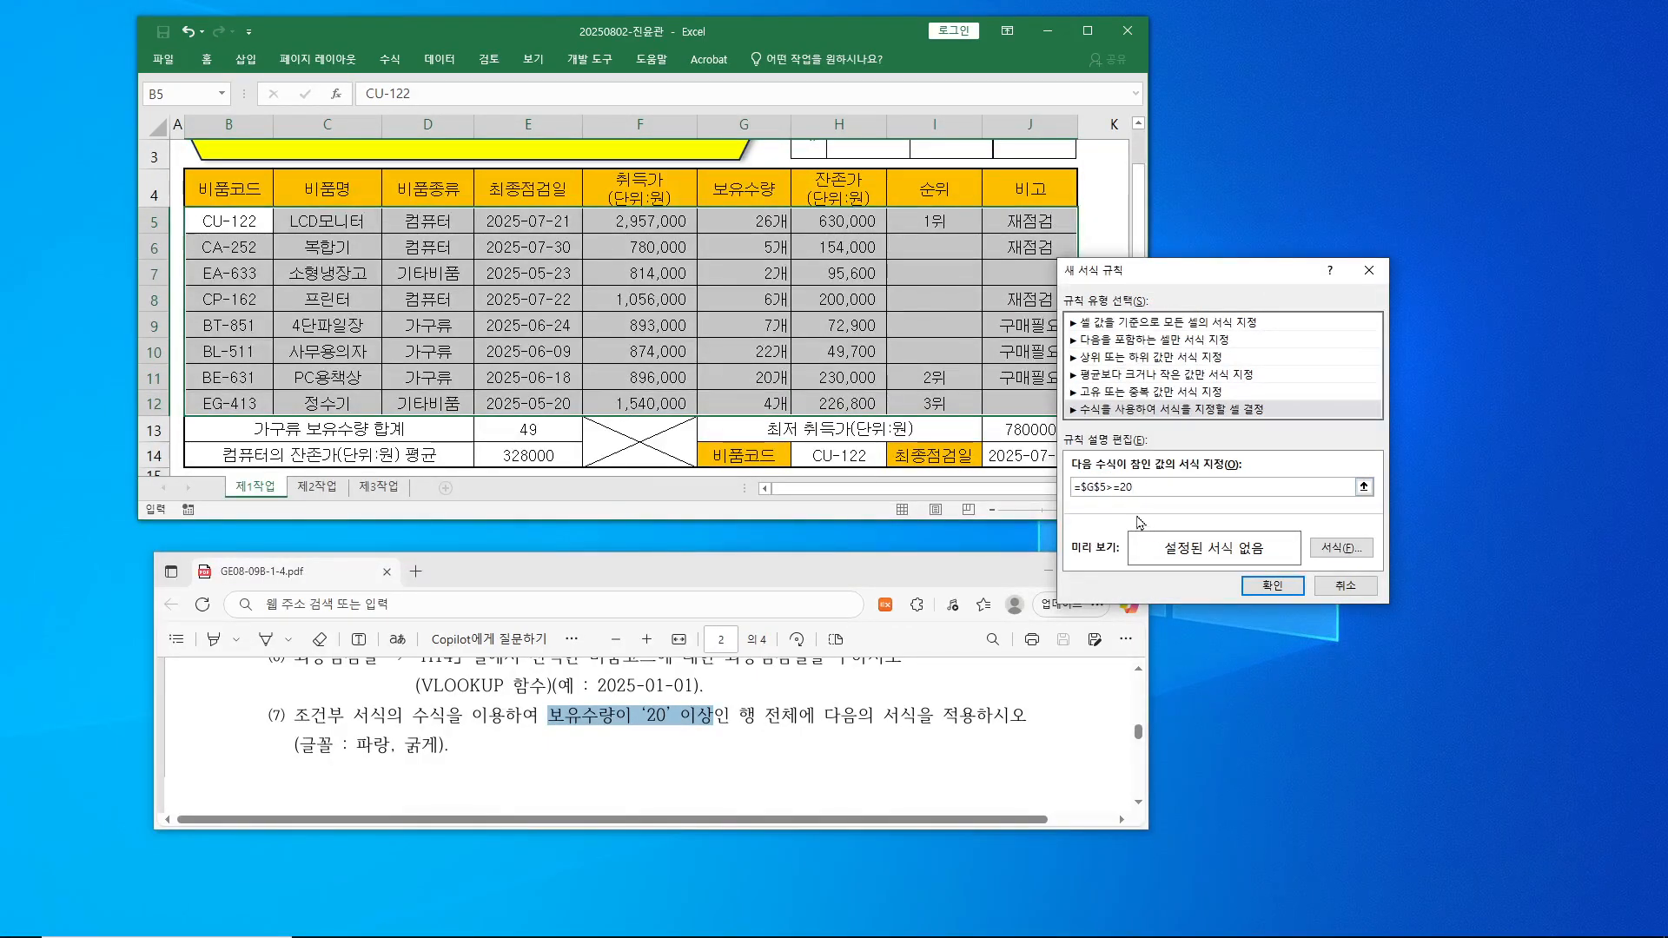
# - Change the rule formula to =$G5>=20 and trace its row-relative reference down the 보유수량 values
pyautogui.press('BackSpace')
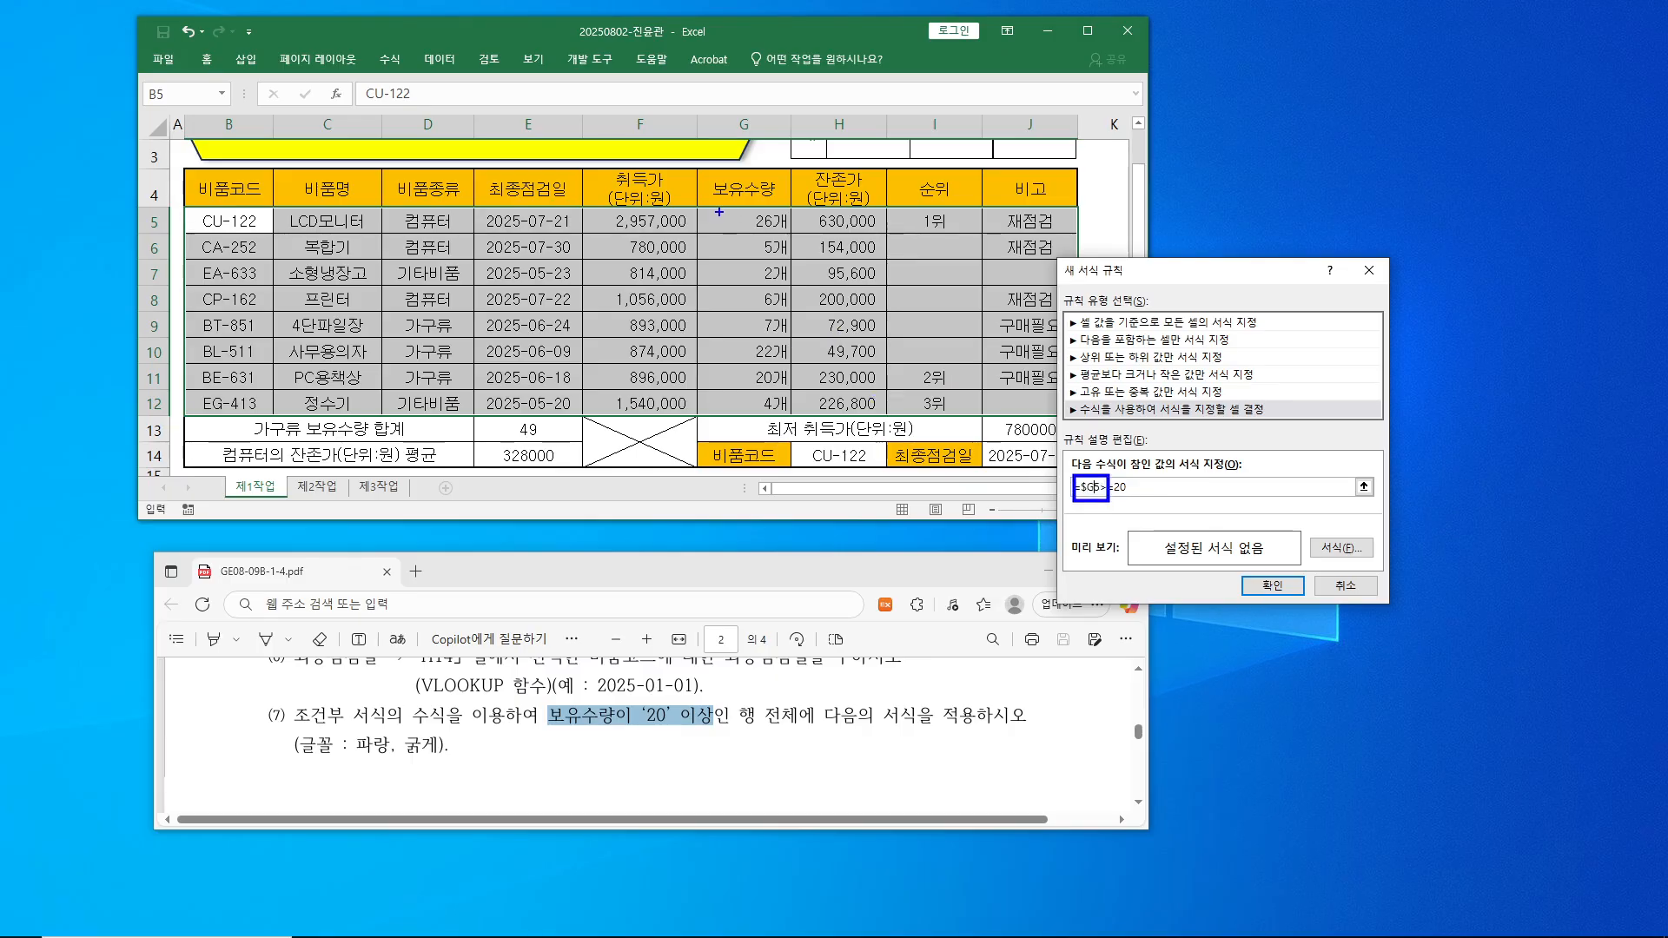
pyautogui.moveTo(712, 213)
pyautogui.mouseDown()
pyautogui.moveTo(762, 223)
pyautogui.moveTo(755, 239)
pyautogui.moveTo(797, 198)
pyautogui.moveTo(787, 287)
pyautogui.mouseUp()
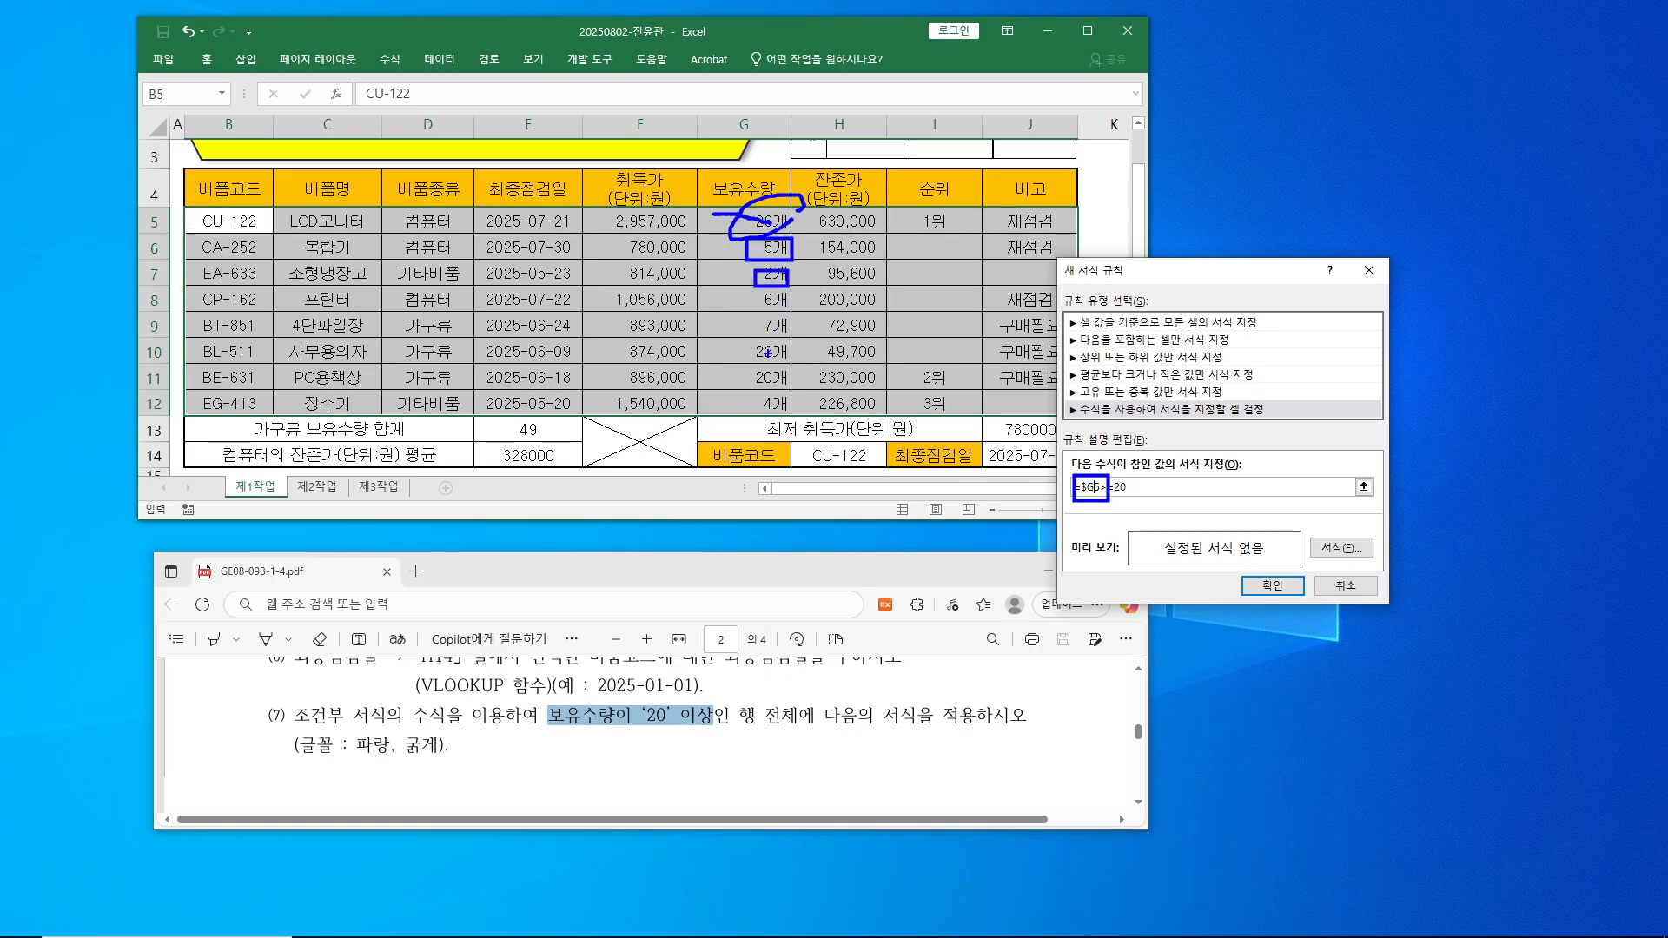
pyautogui.moveTo(750, 344)
pyautogui.mouseDown()
pyautogui.moveTo(787, 348)
pyautogui.moveTo(782, 369)
pyautogui.moveTo(756, 343)
pyautogui.moveTo(782, 375)
pyautogui.moveTo(761, 434)
pyautogui.moveTo(804, 439)
pyautogui.mouseUp()
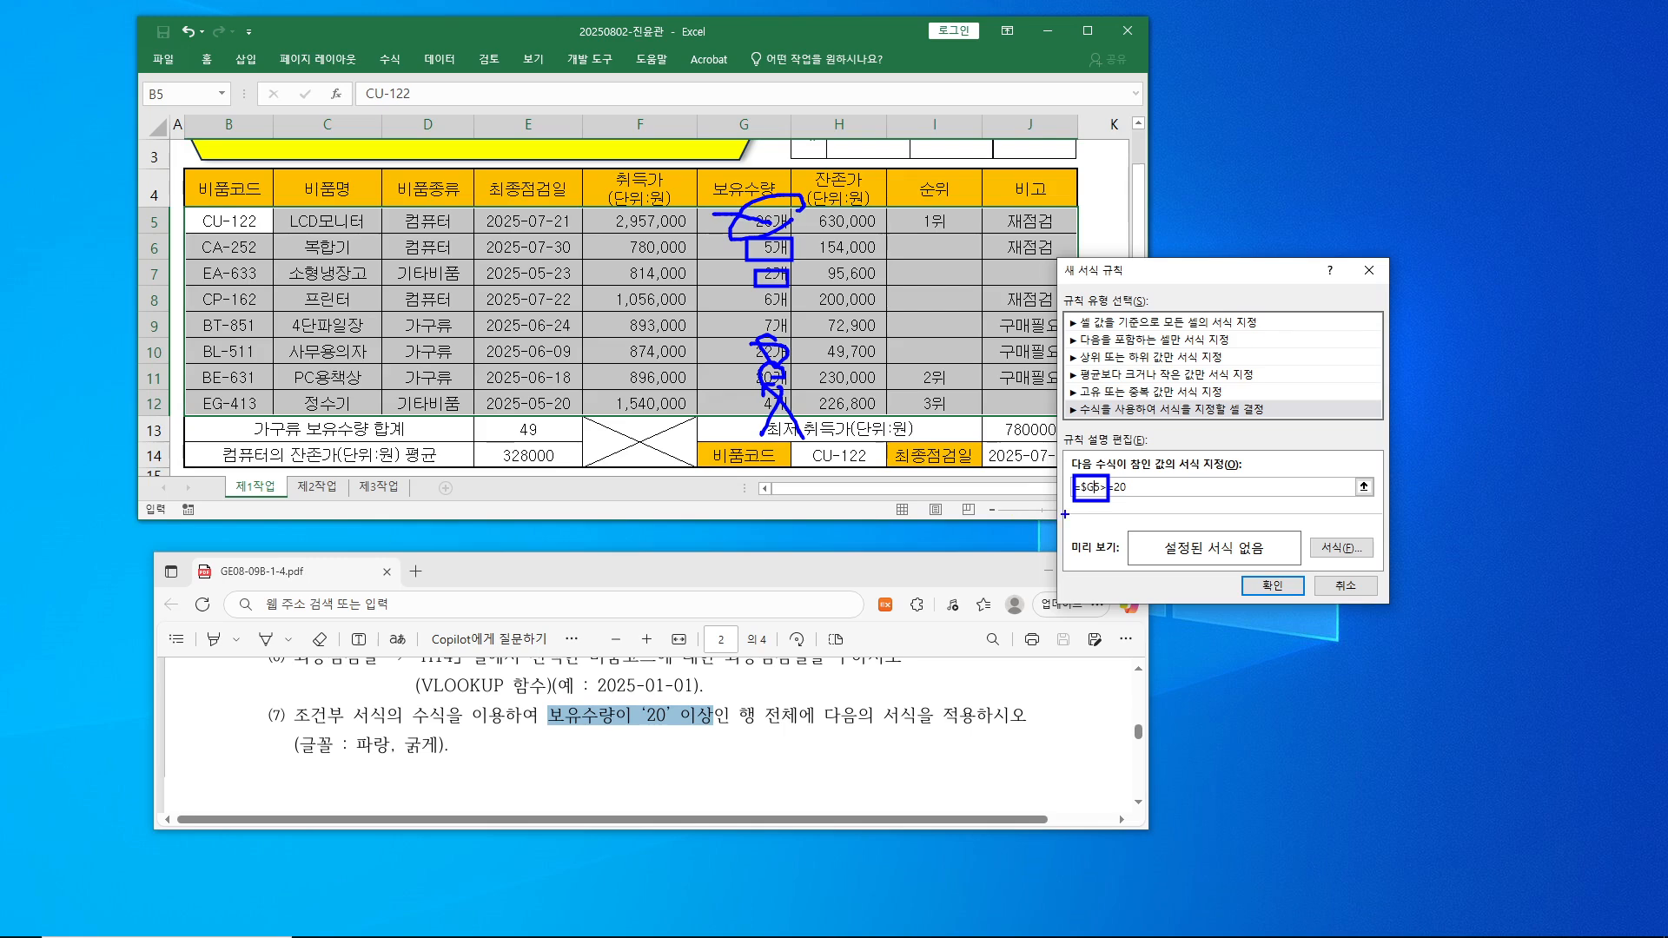
pyautogui.moveTo(1080, 470); pyautogui.dragTo(1144, 410)
pyautogui.press('Escape')
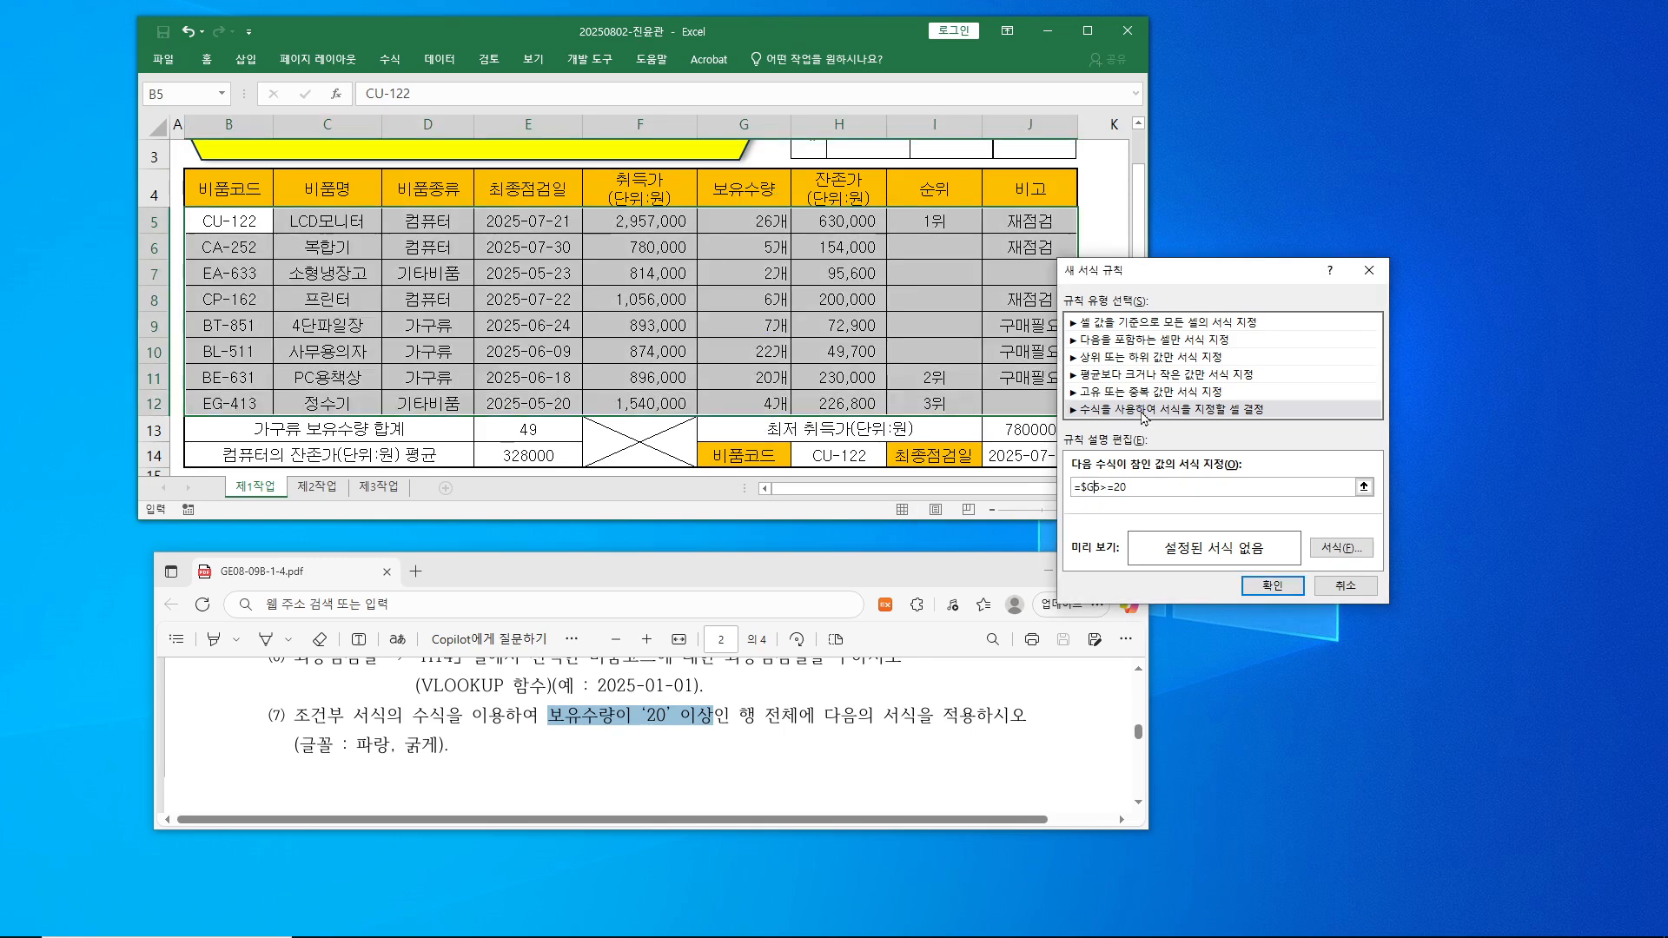
# - Set the rule's font to standard blue (파랑) and bold (굵게), and apply the conditional formatting rule
pyautogui.click(1342, 548)
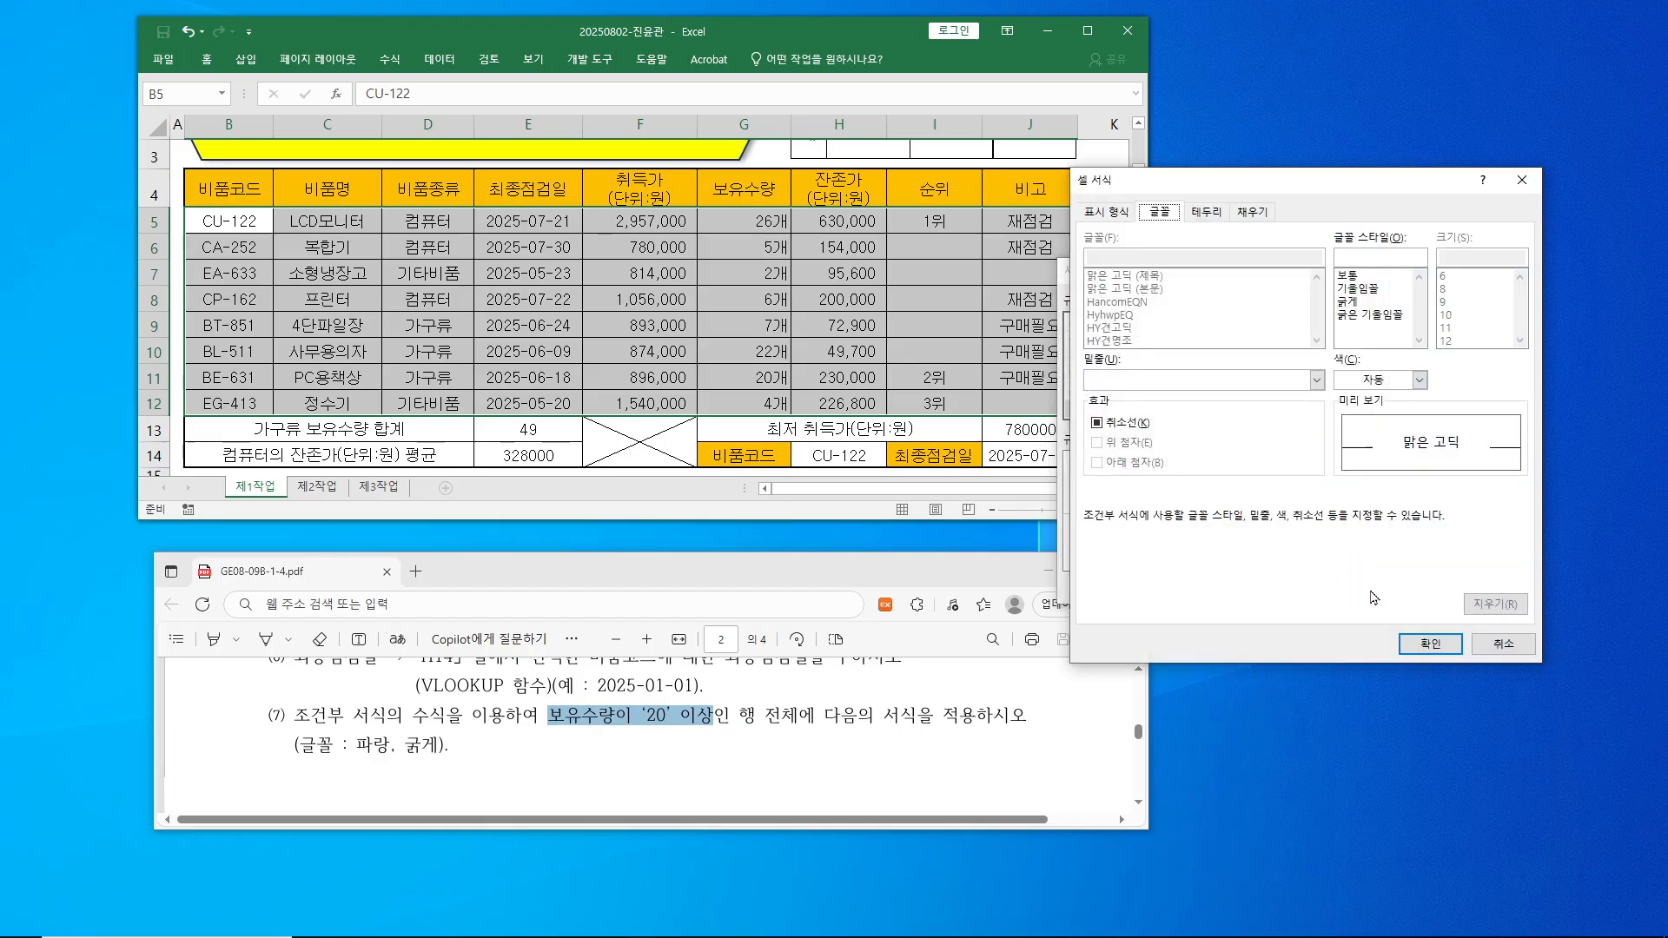
pyautogui.click(1419, 381)
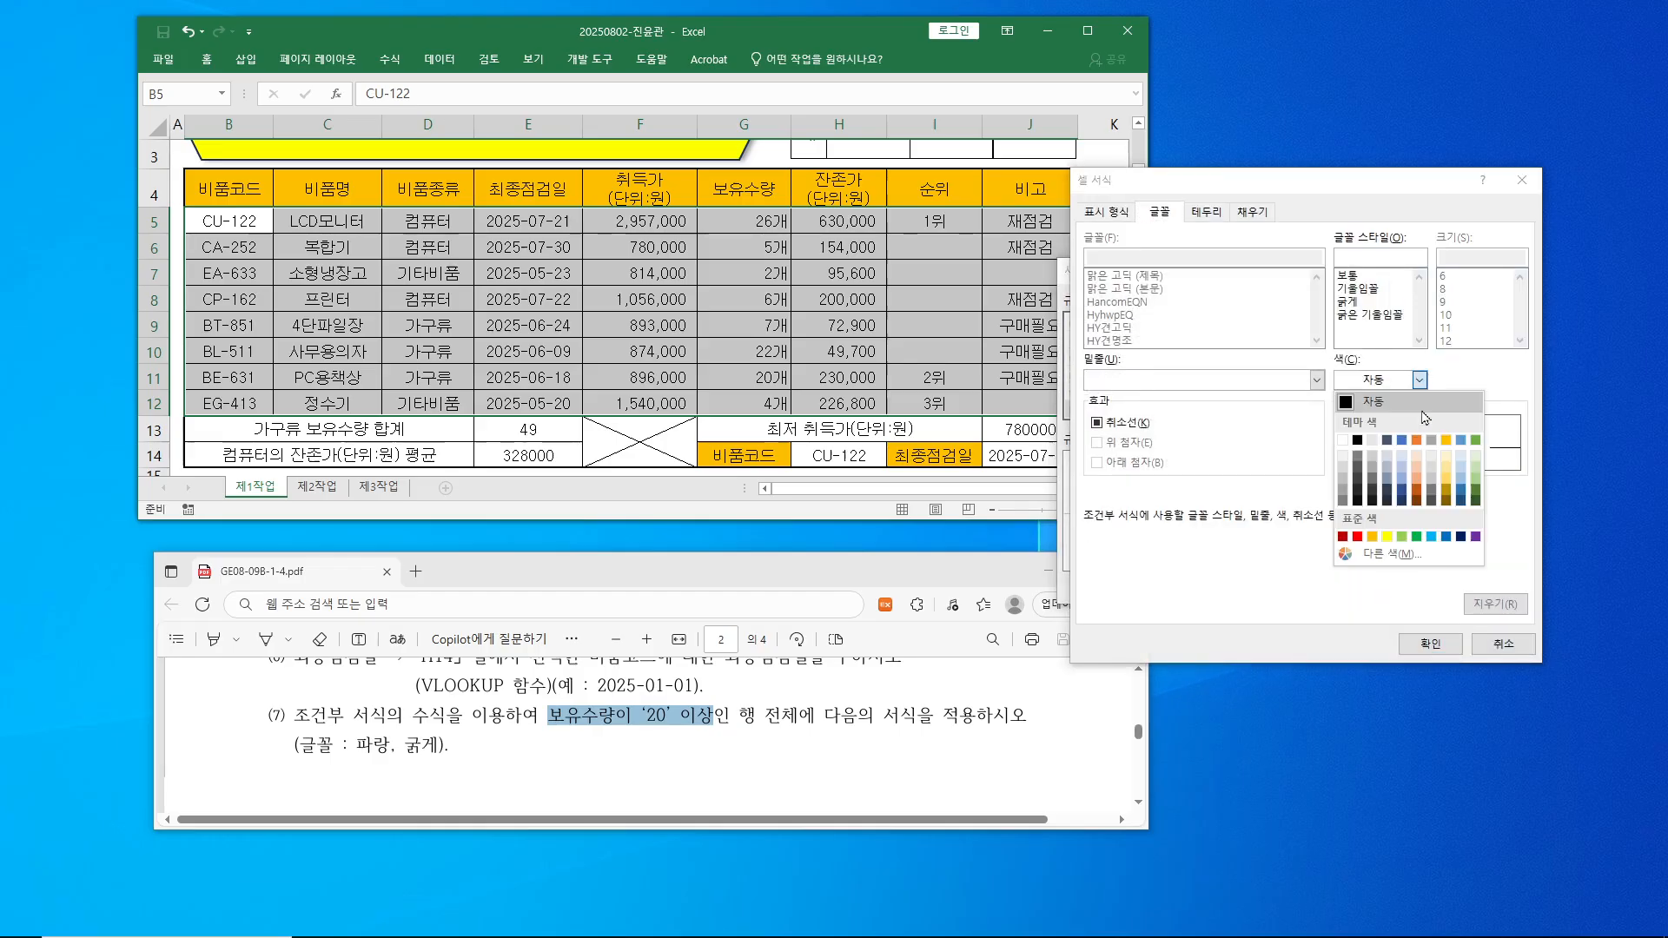
pyautogui.click(1446, 537)
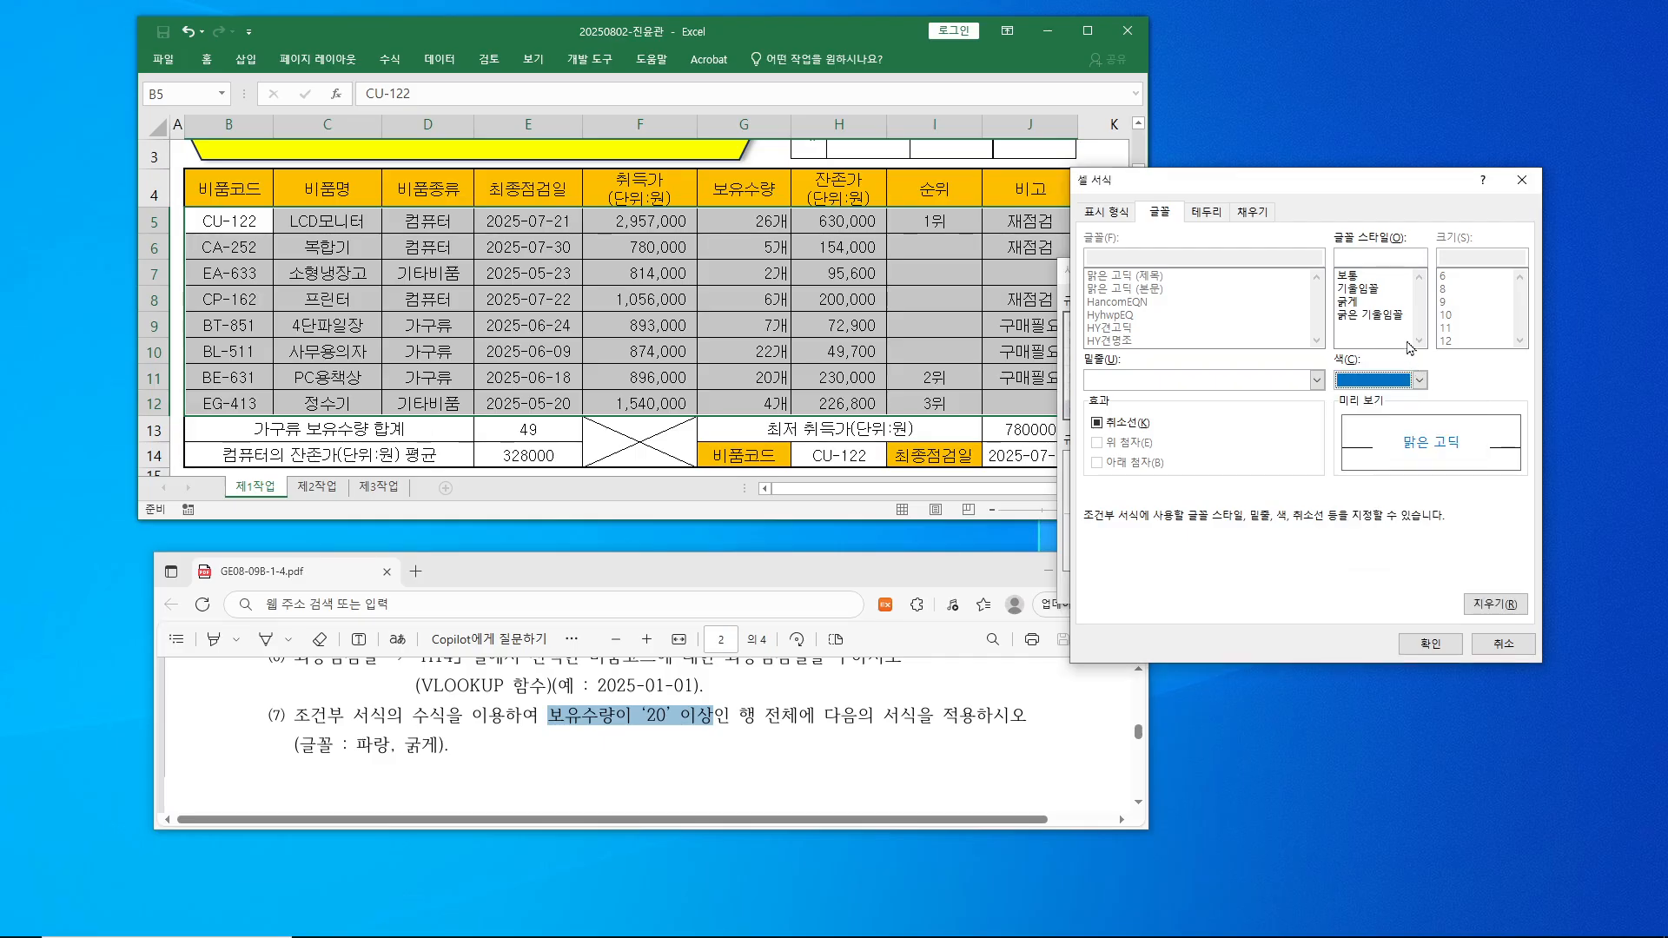
pyautogui.click(1359, 304)
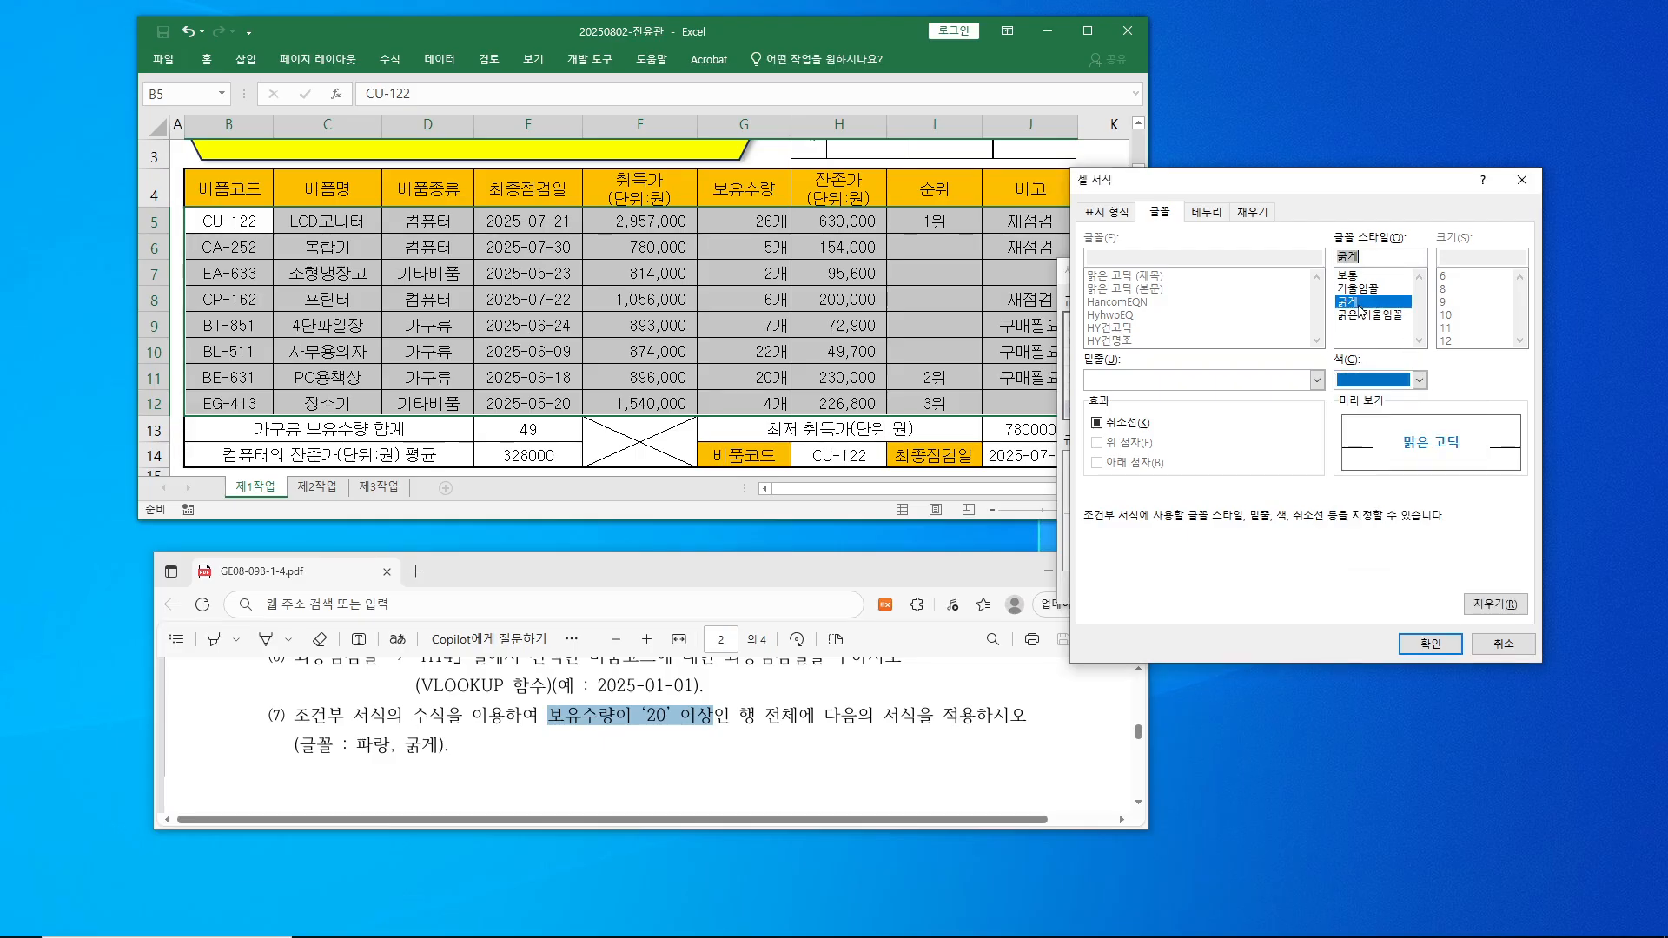
pyautogui.click(1429, 647)
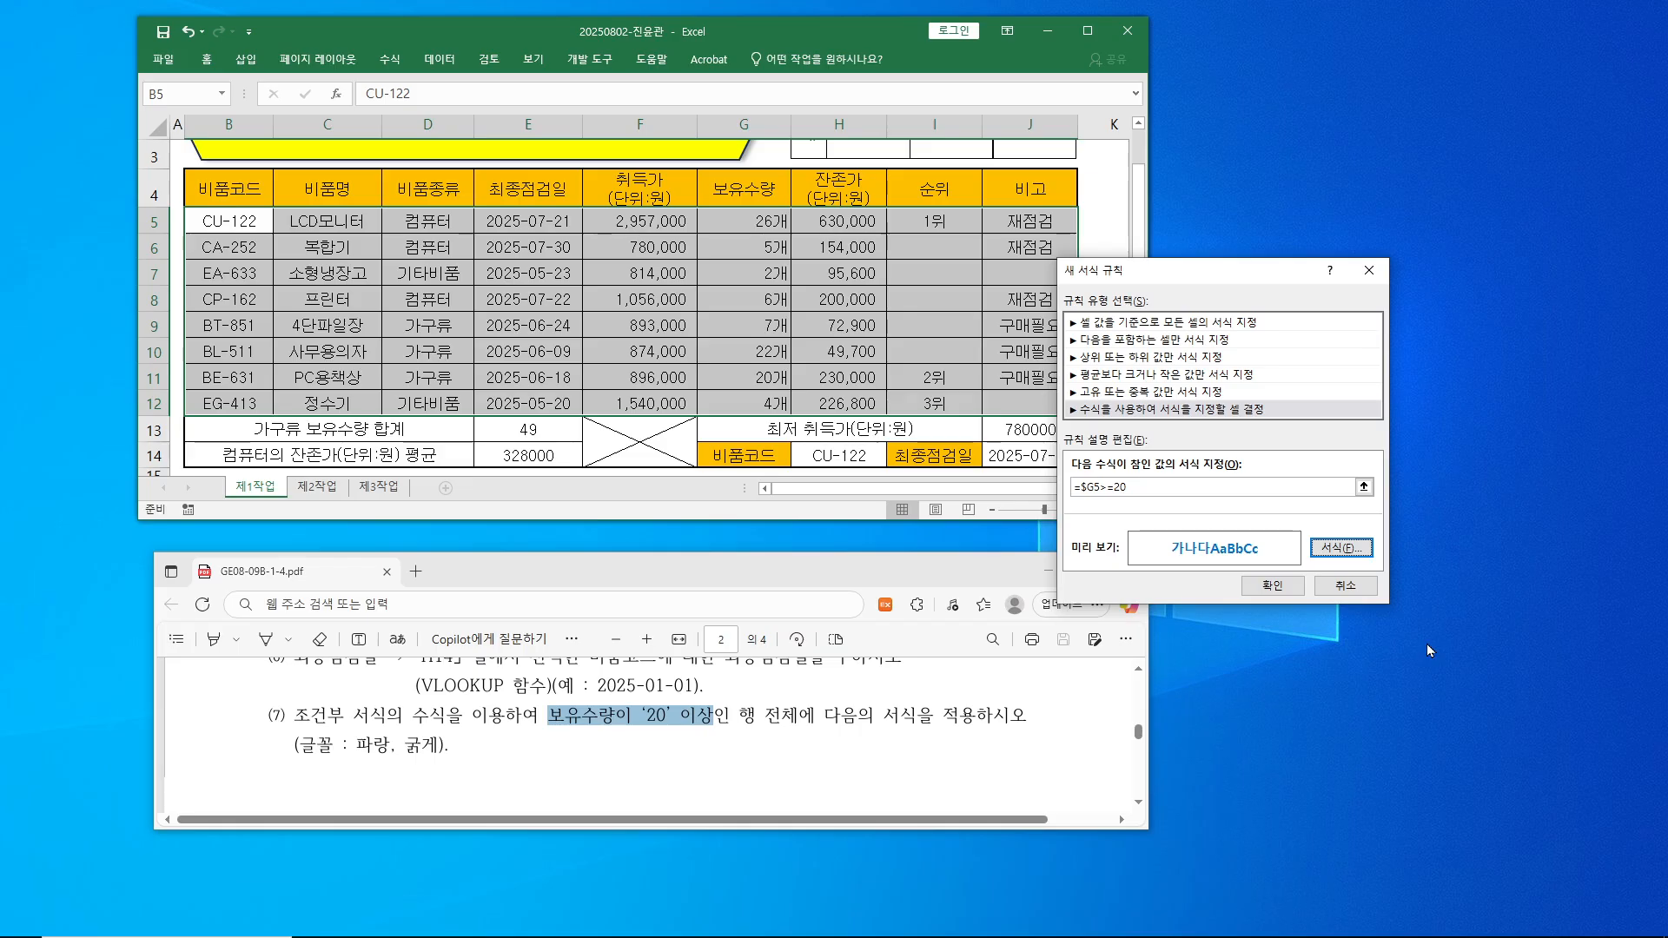
pyautogui.click(1277, 586)
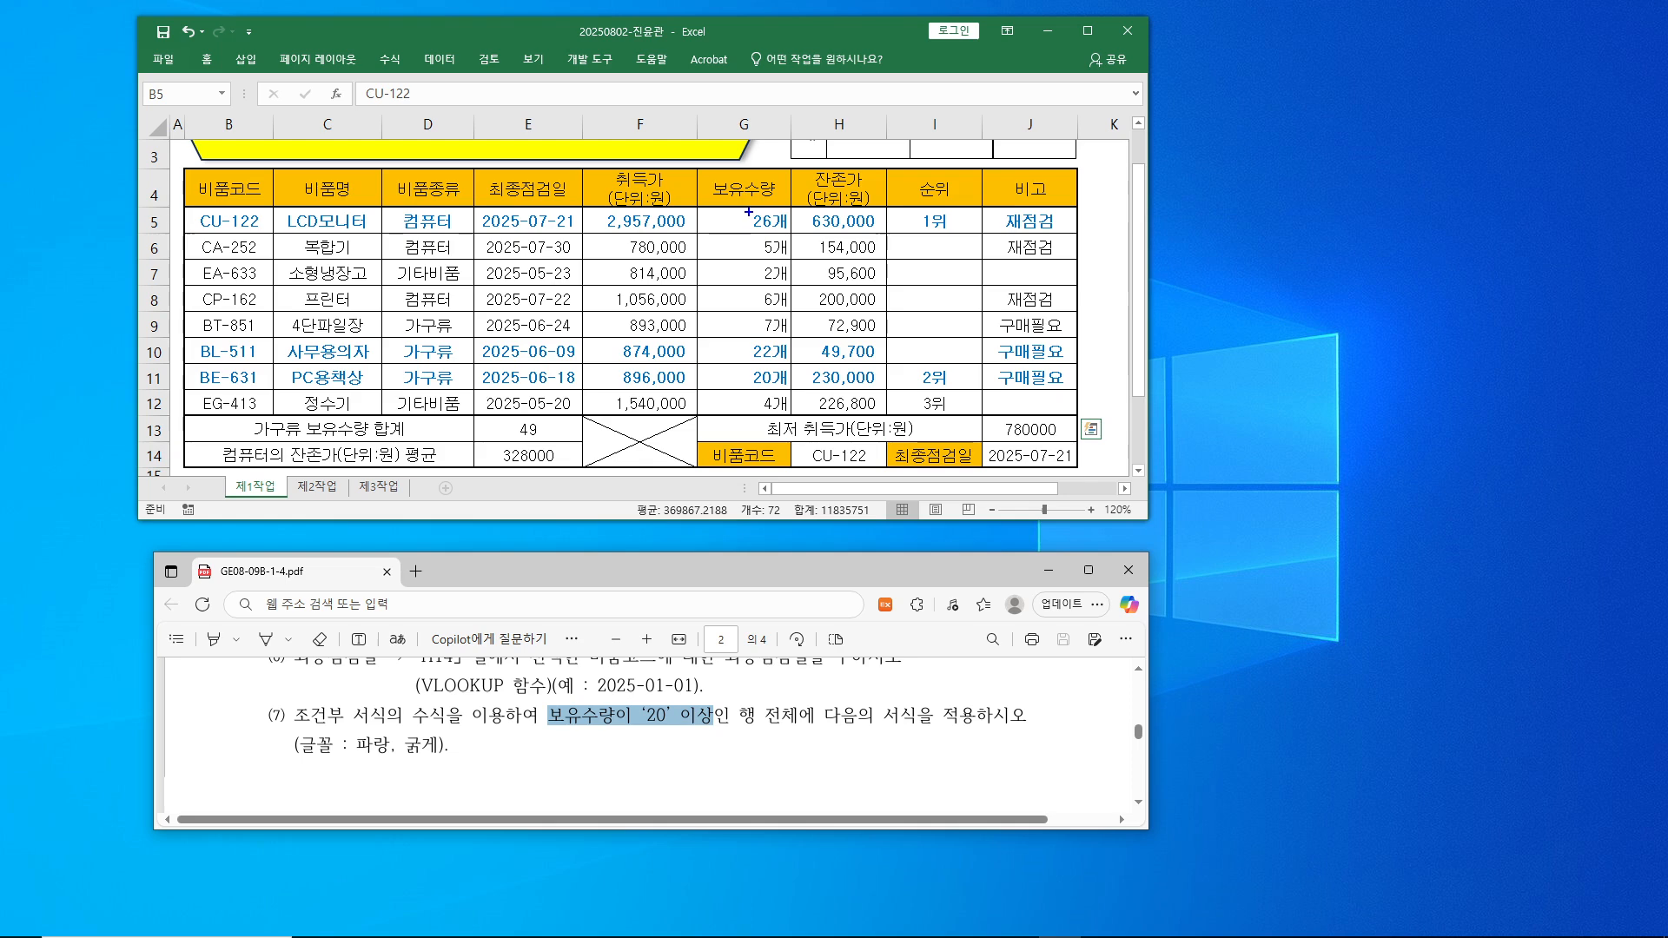
# - Mark the formatted rows 5, 10 and 11 to check the rule's result across the table
pyautogui.moveTo(212, 222); pyautogui.dragTo(1065, 222)
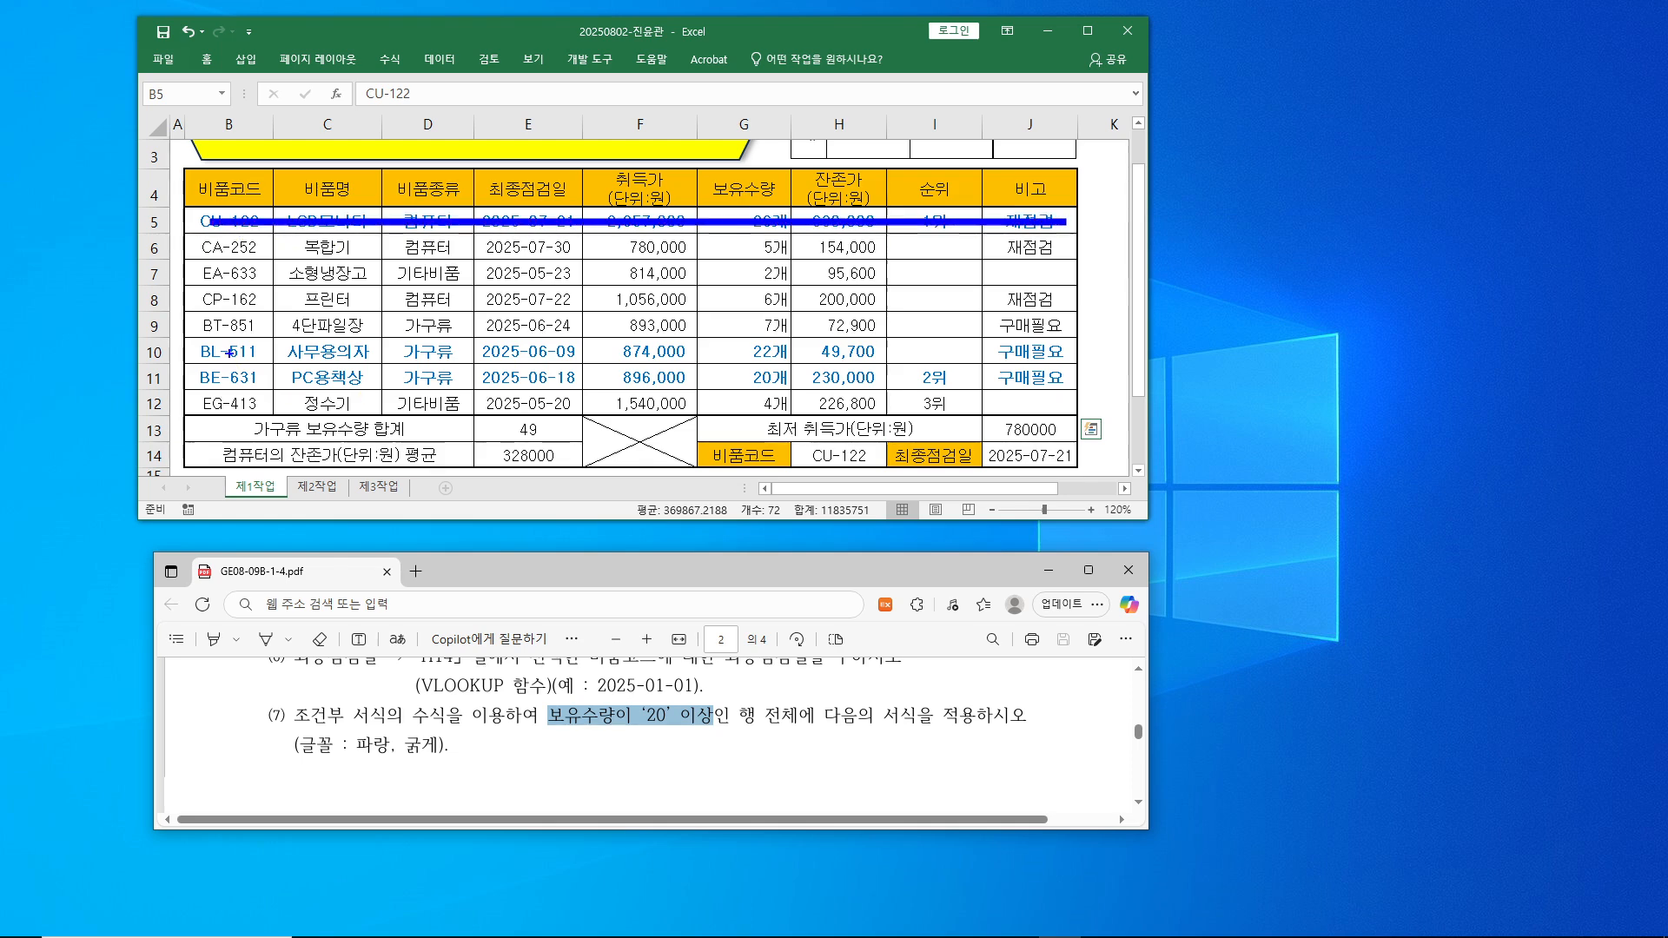
pyautogui.moveTo(207, 346)
pyautogui.mouseDown()
pyautogui.moveTo(988, 345)
pyautogui.moveTo(208, 387)
pyautogui.moveTo(207, 349)
pyautogui.mouseUp()
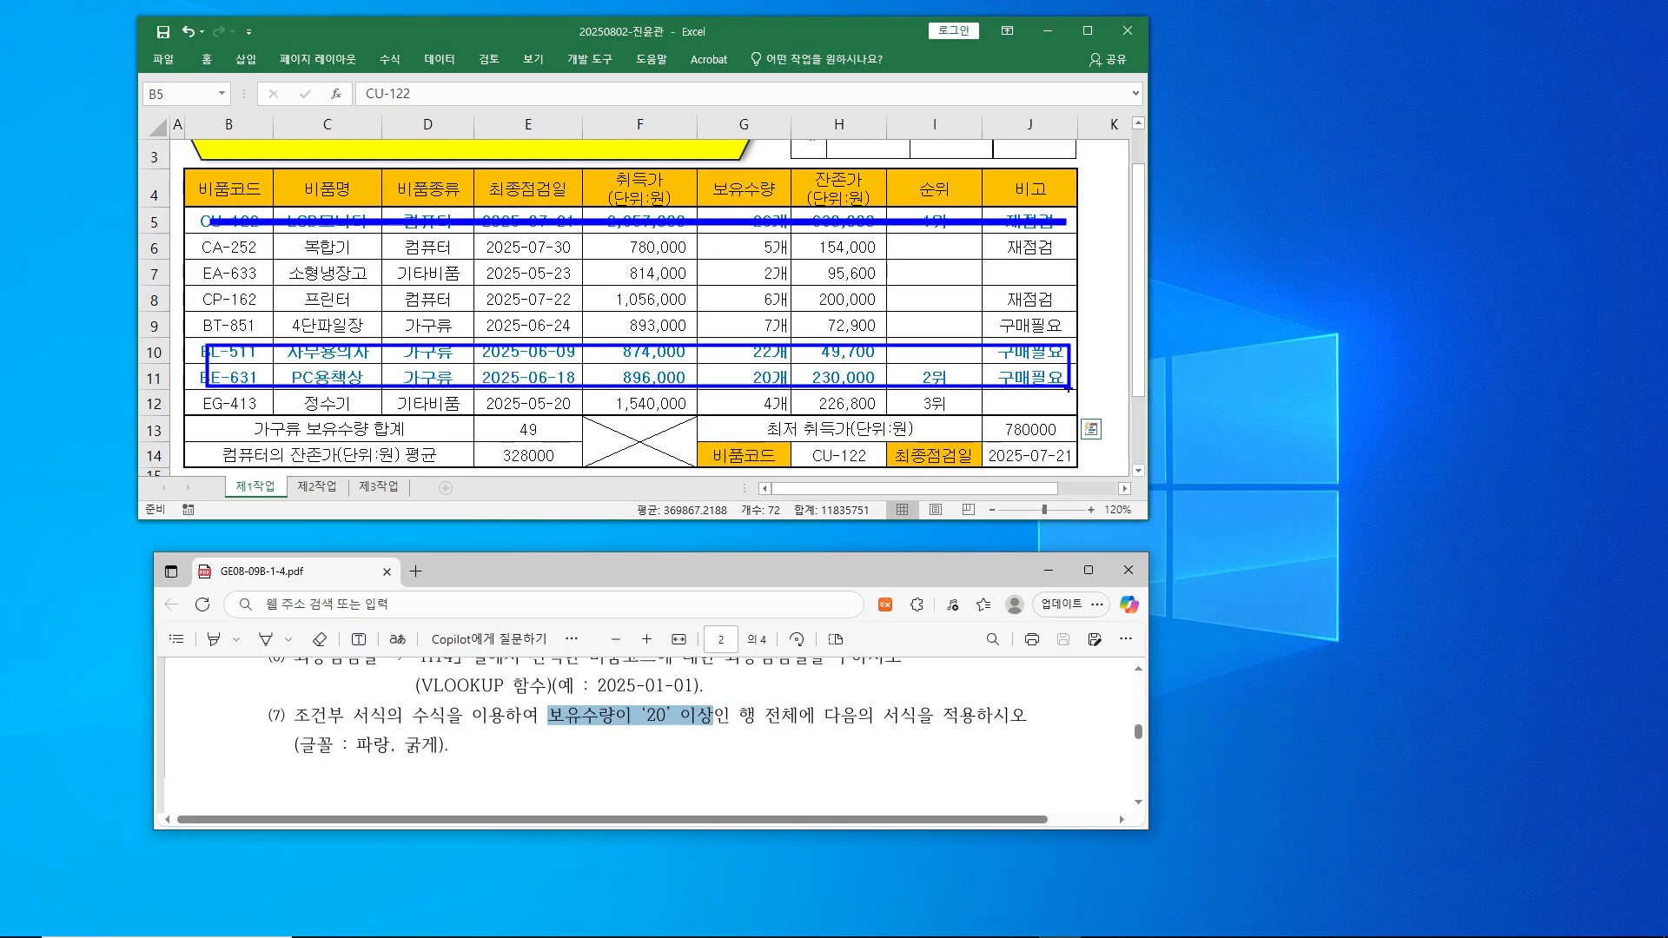